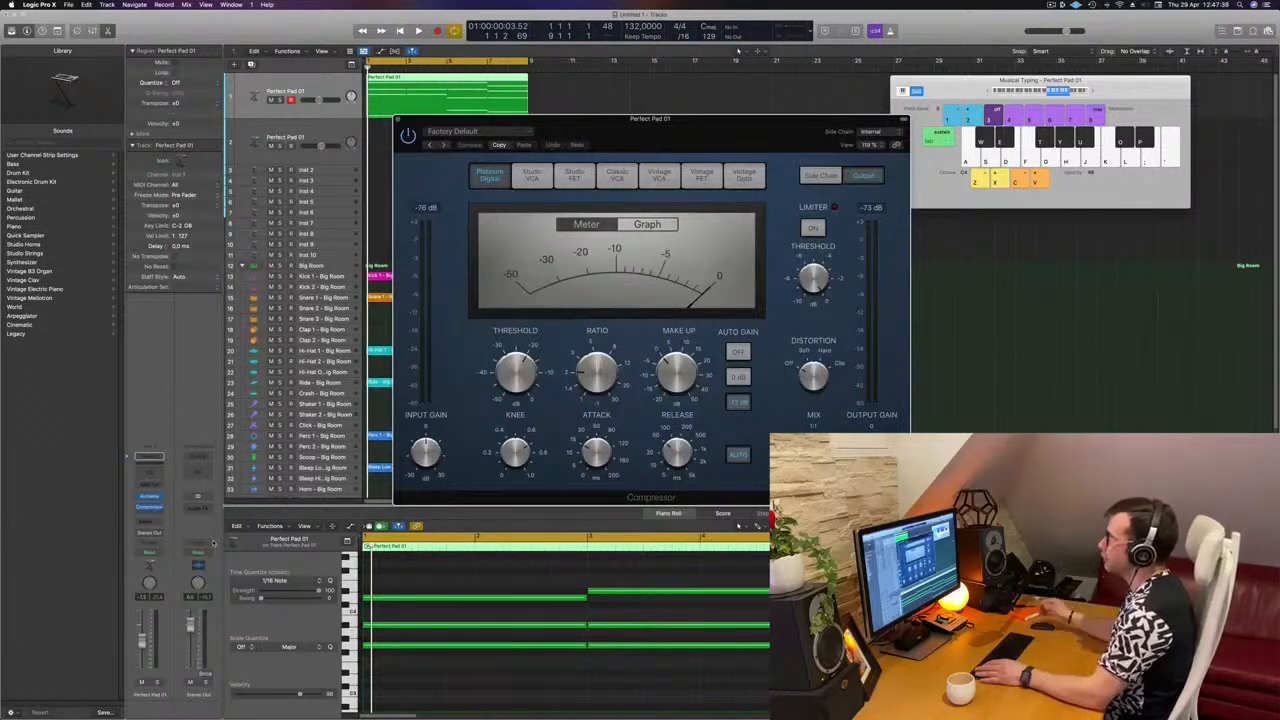
Set the Compressor's side chain source to the Kick 1 - Big Room instrument (Inst 11).
{"action": "left_click_drag", "start_coordinate": [739, 131], "coordinate": [637, 136]}
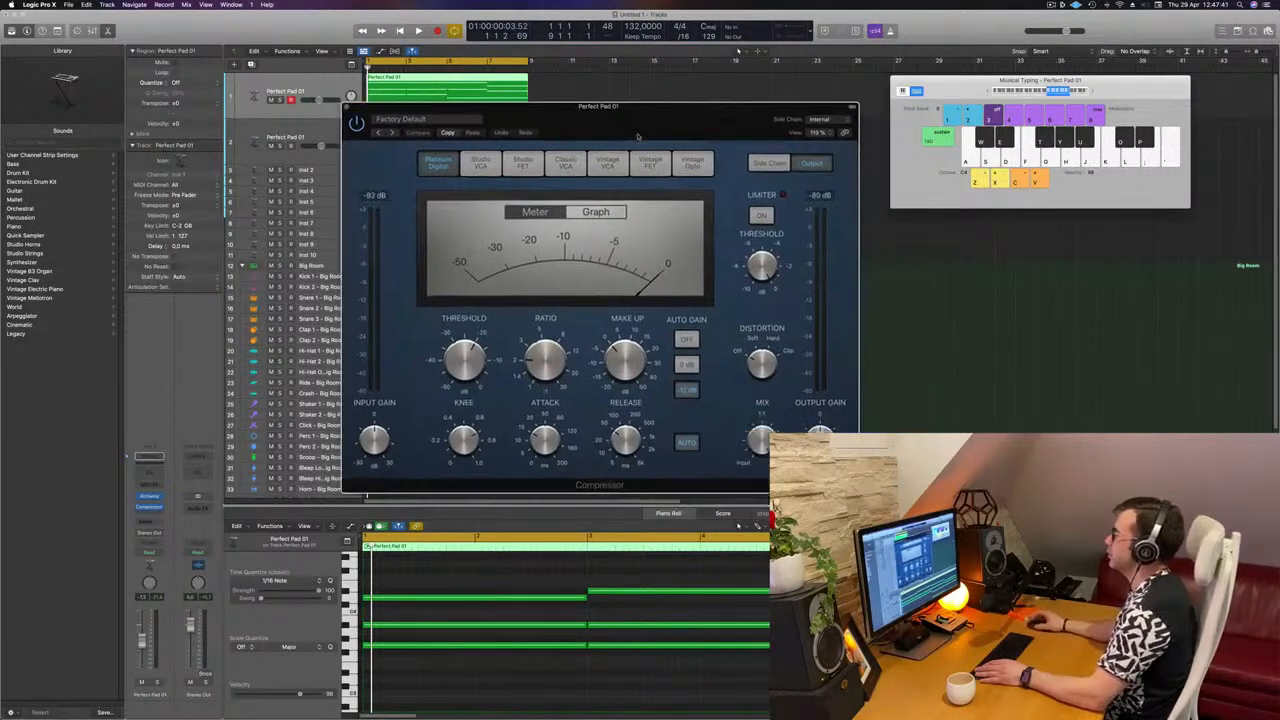
{"action": "left_click", "coordinate": [821, 119]}
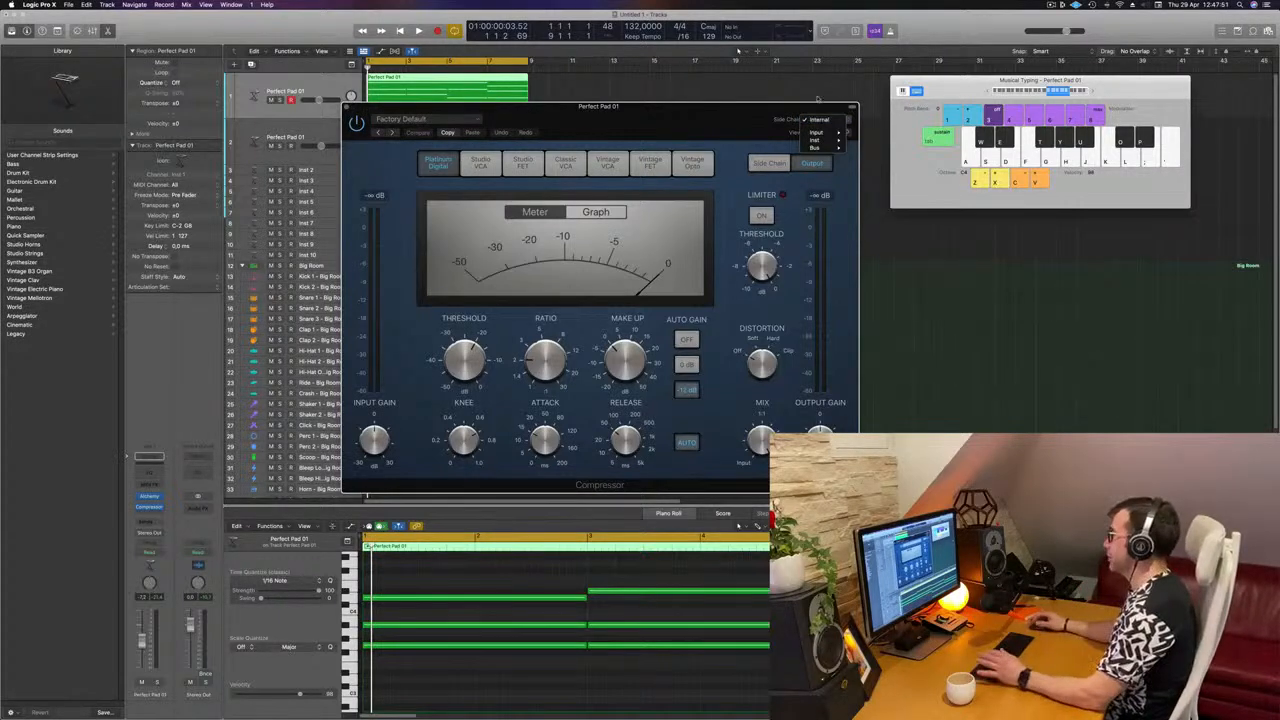
{"action": "mouse_move", "coordinate": [829, 141]}
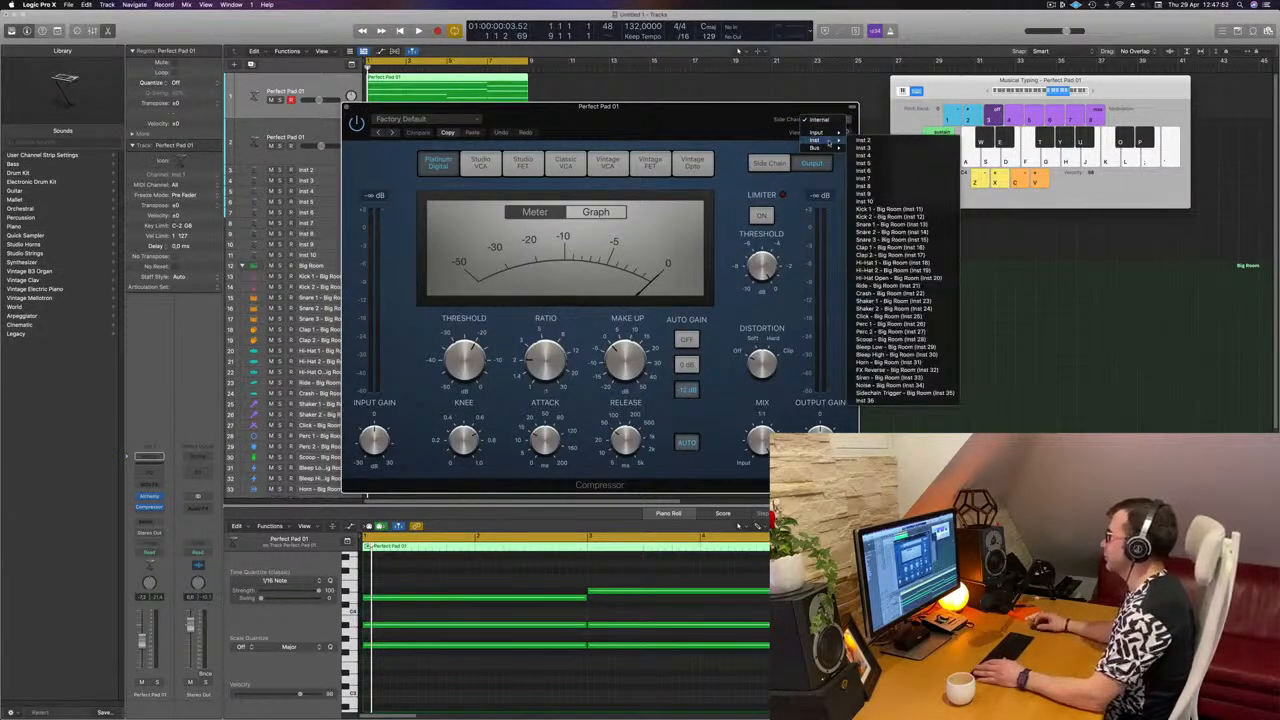
{"action": "left_click", "coordinate": [888, 209]}
{"action": "left_click_drag", "start_coordinate": [724, 119], "coordinate": [970, 117]}
Adjust the Compressor during playback: shorten the release to about 6.9 ms, raise the ratio and set the threshold to -16 dB.
{"action": "key", "text": "space"}
{"action": "left_click_drag", "start_coordinate": [865, 438], "coordinate": [865, 478]}
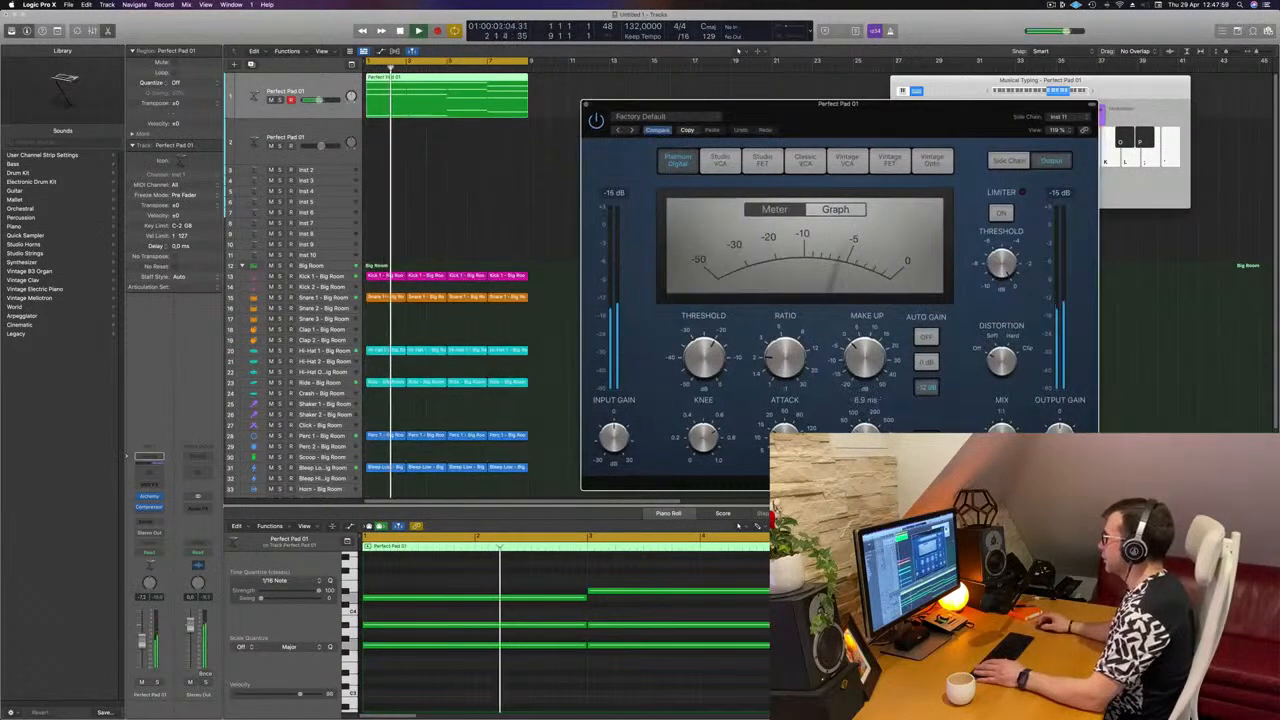
{"action": "left_click", "coordinate": [926, 337]}
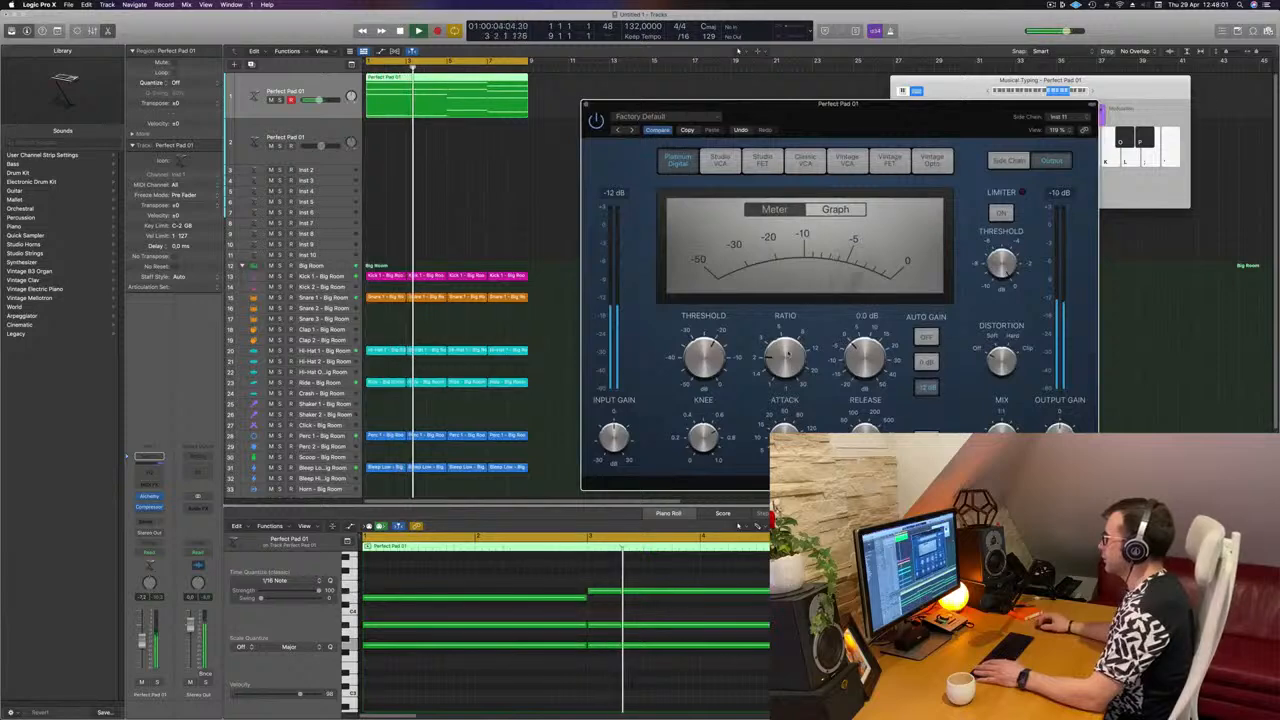
{"action": "left_click_drag", "start_coordinate": [788, 353], "coordinate": [796, 327]}
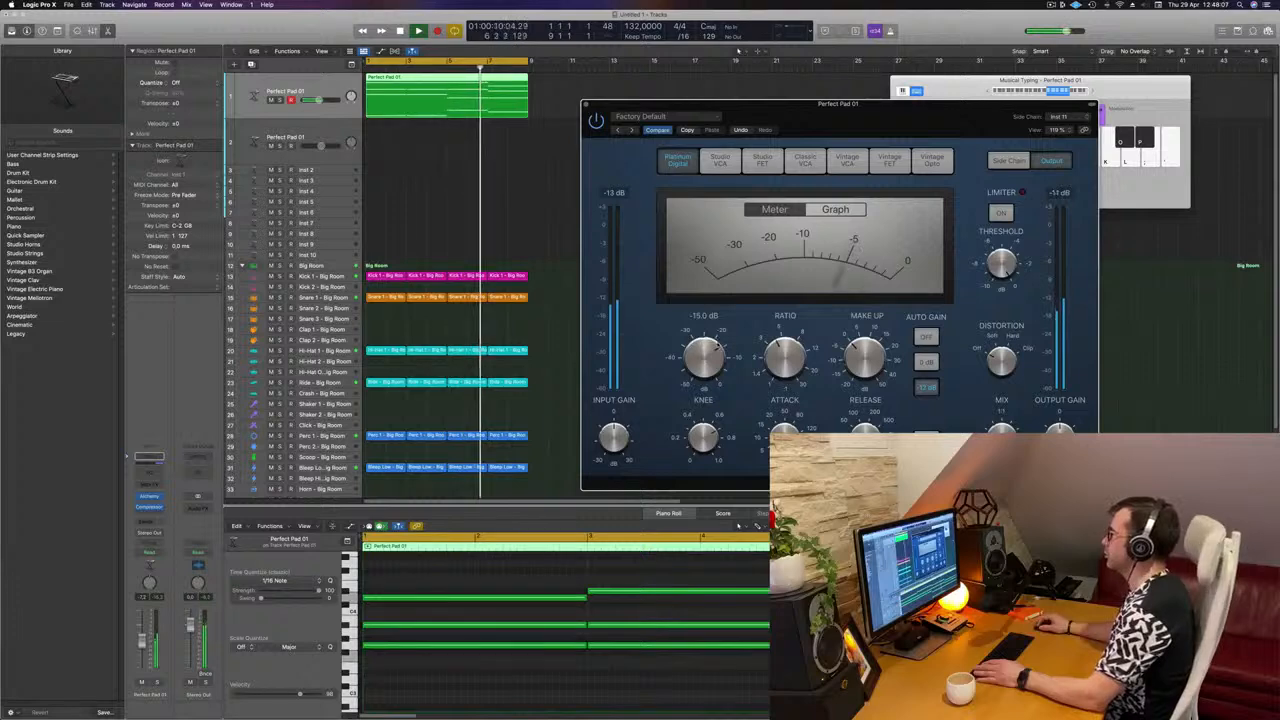
{"action": "left_click_drag", "start_coordinate": [717, 348], "coordinate": [717, 351]}
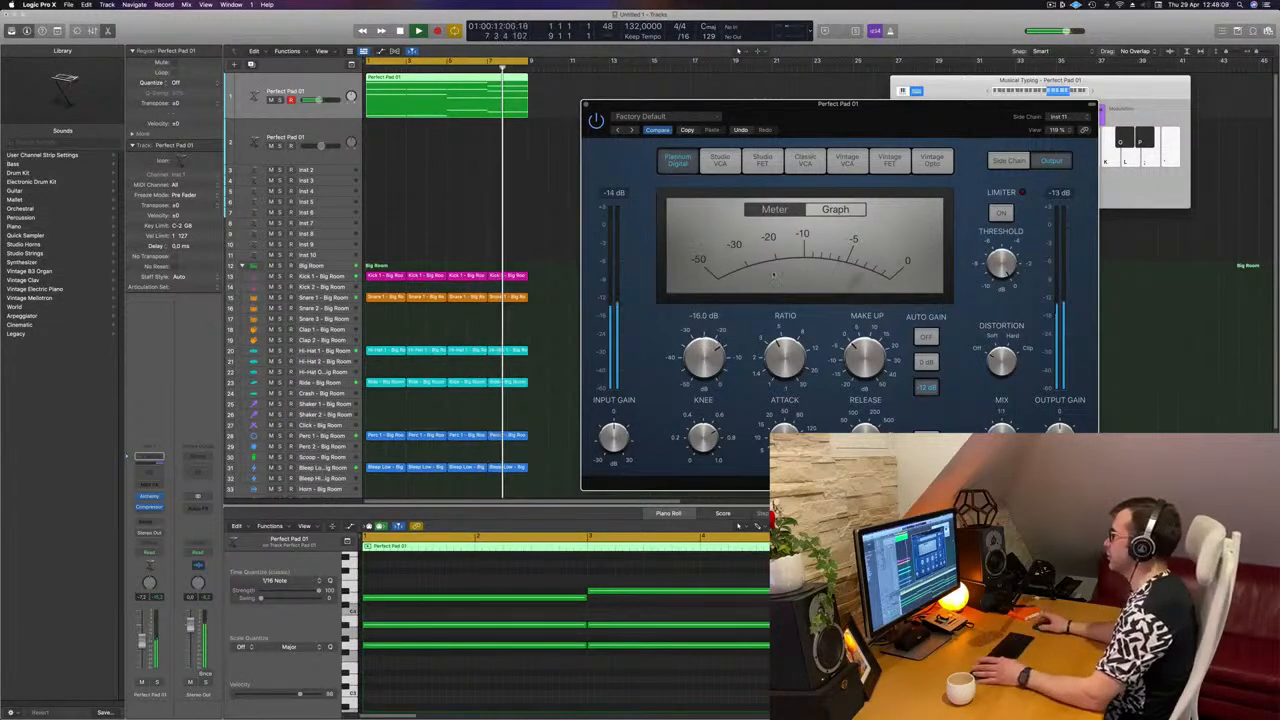
Restart playback from the beginning and close the Compressor window.
{"action": "left_click_drag", "start_coordinate": [912, 128], "coordinate": [842, 136]}
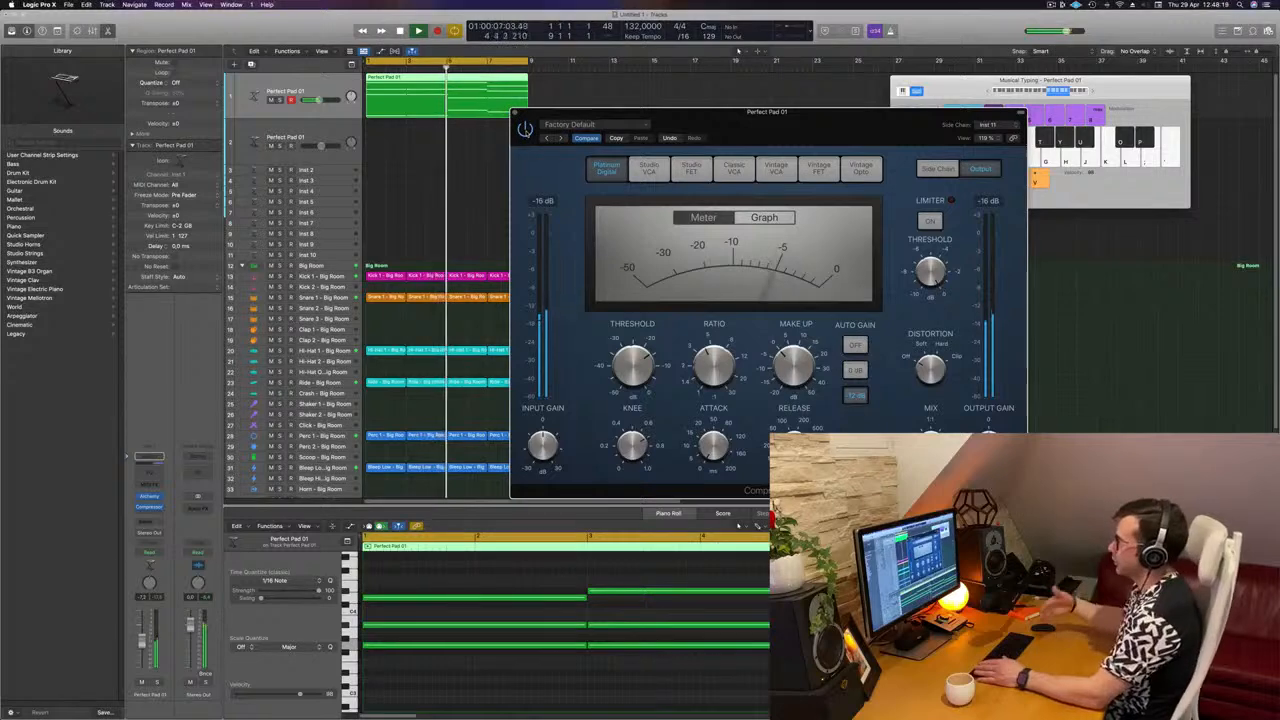
{"action": "left_click_drag", "start_coordinate": [534, 112], "coordinate": [526, 112]}
{"action": "key", "text": "Return"}
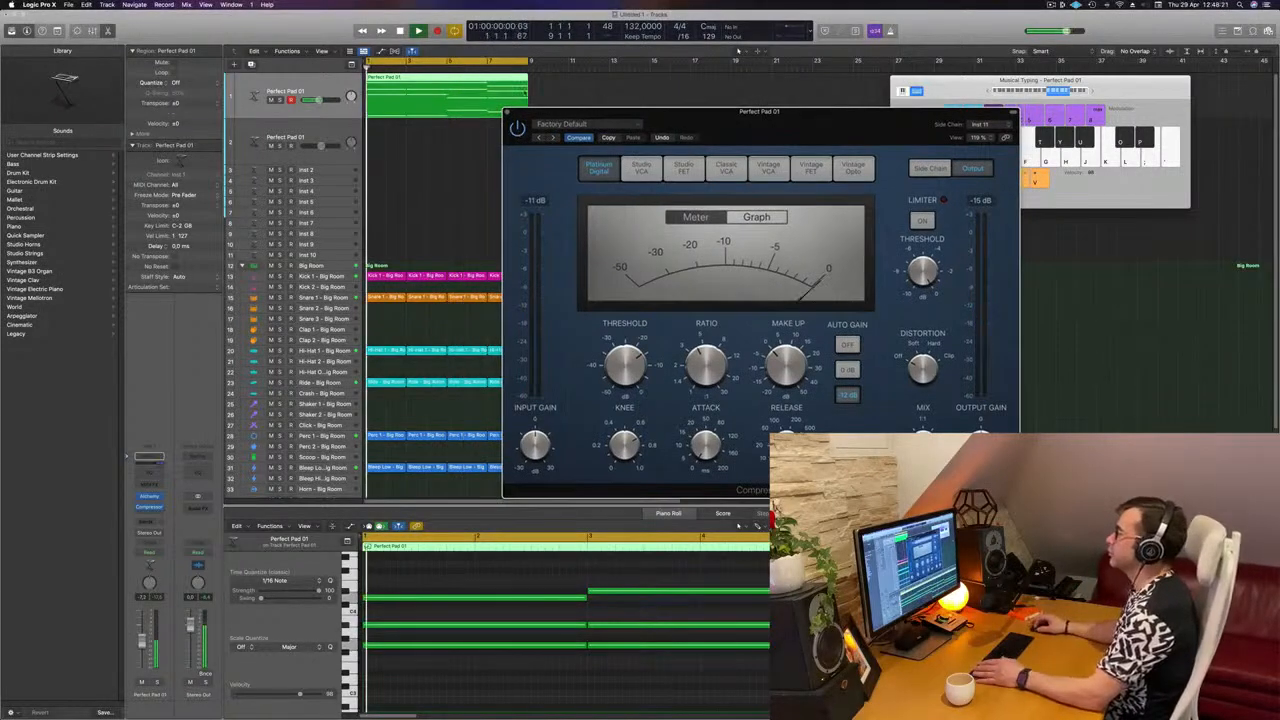
{"action": "key", "text": "super+w"}
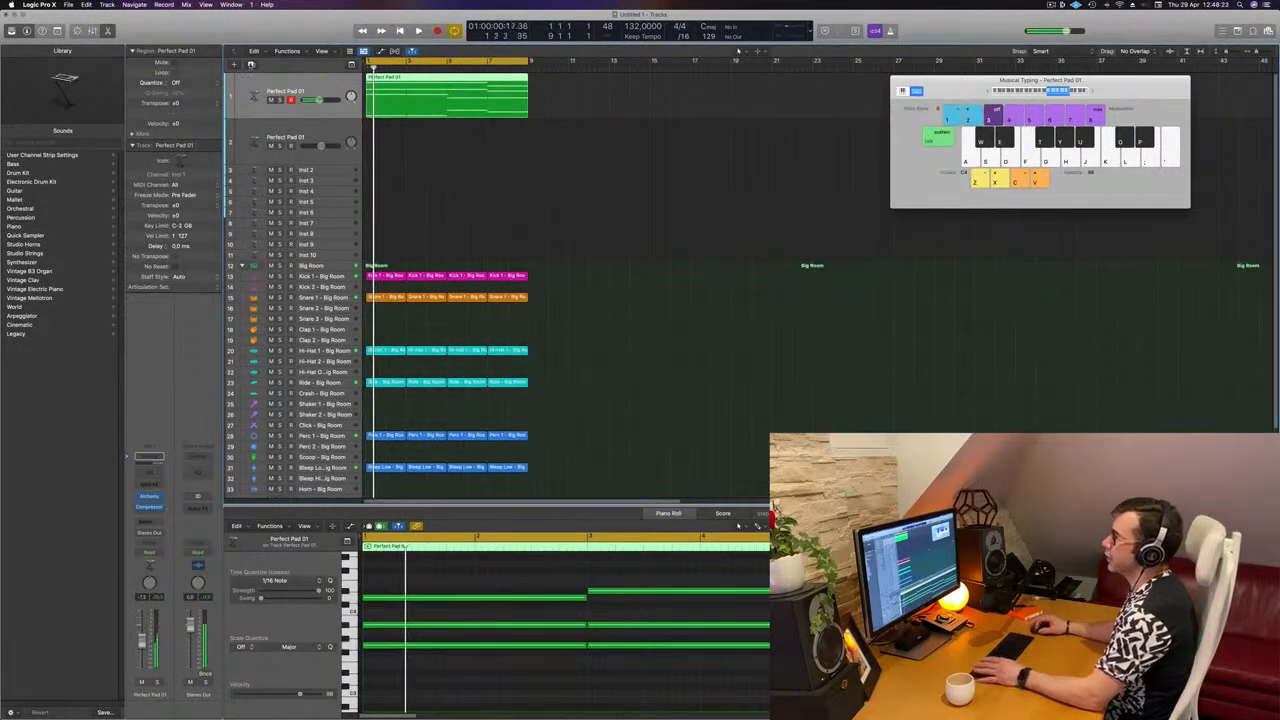
Copy the Perfect Pad 01 region onto a duplicate of its track and delete the upper chord notes, keeping only the lowest ones.
{"action": "key", "text": "super+d"}
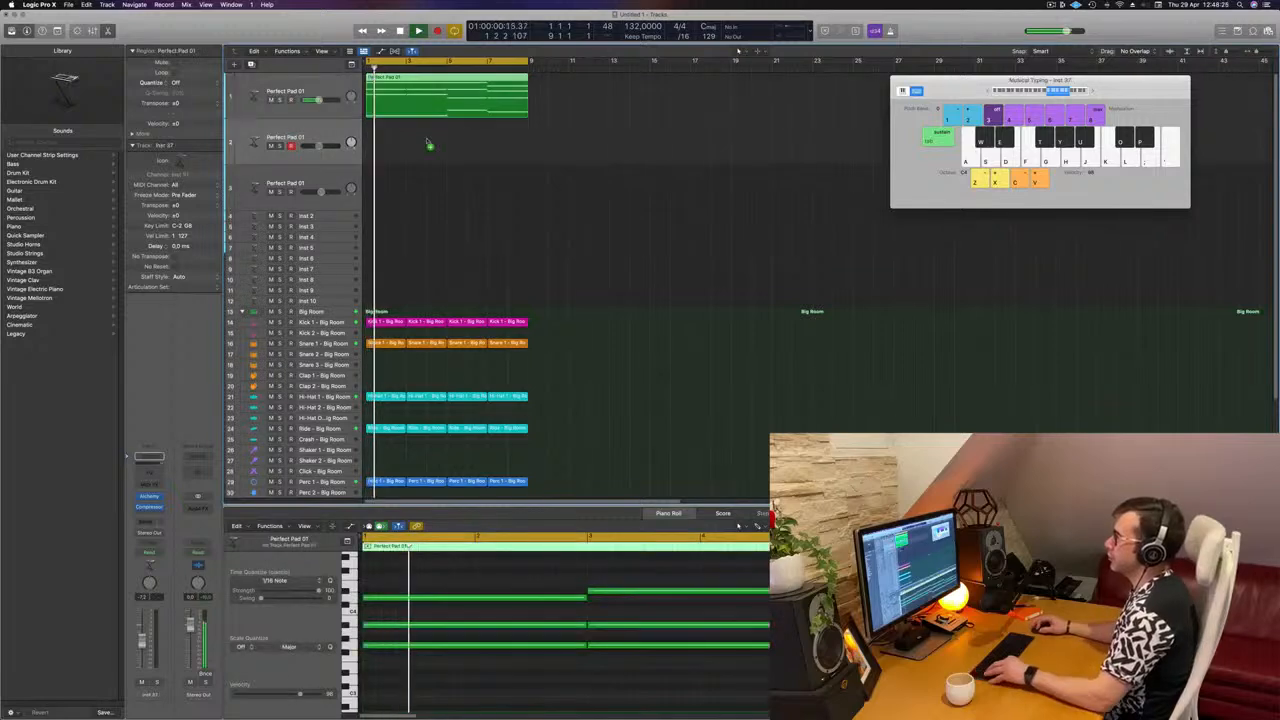
{"action": "left_click_drag", "start_coordinate": [429, 146], "coordinate": [430, 147]}
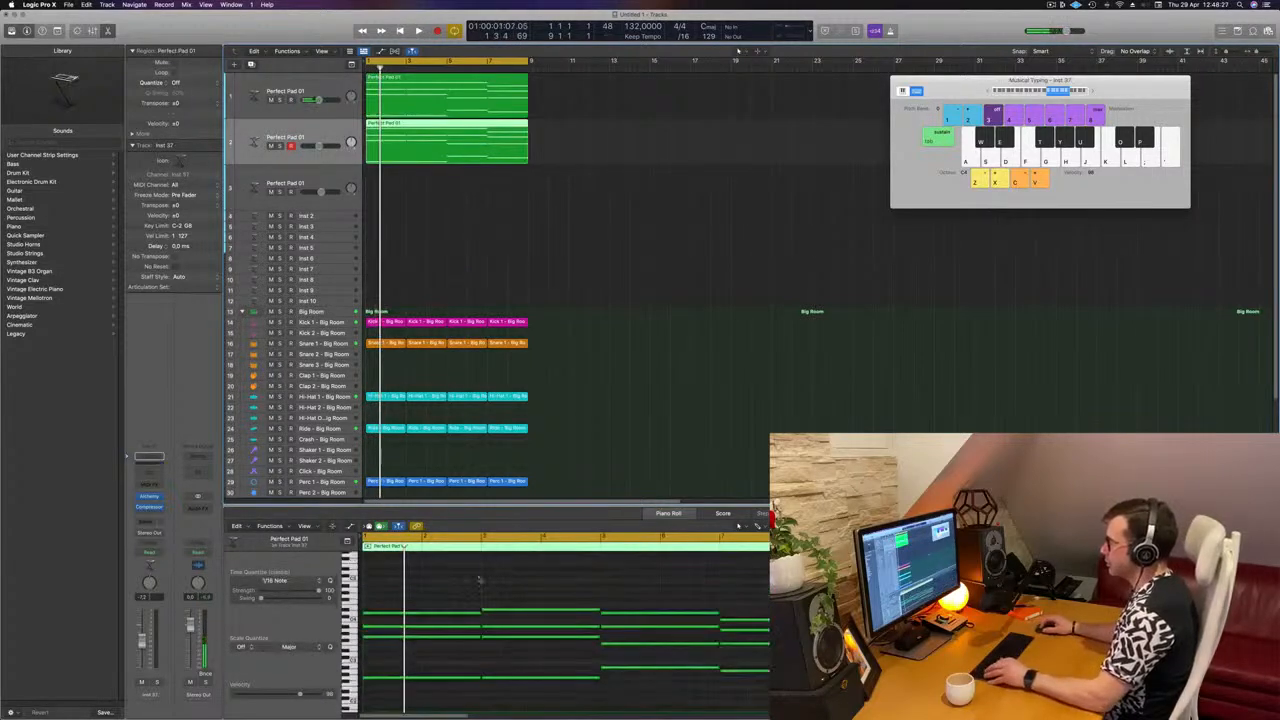
{"action": "left_click_drag", "start_coordinate": [479, 586], "coordinate": [782, 653]}
{"action": "key", "text": "Delete"}
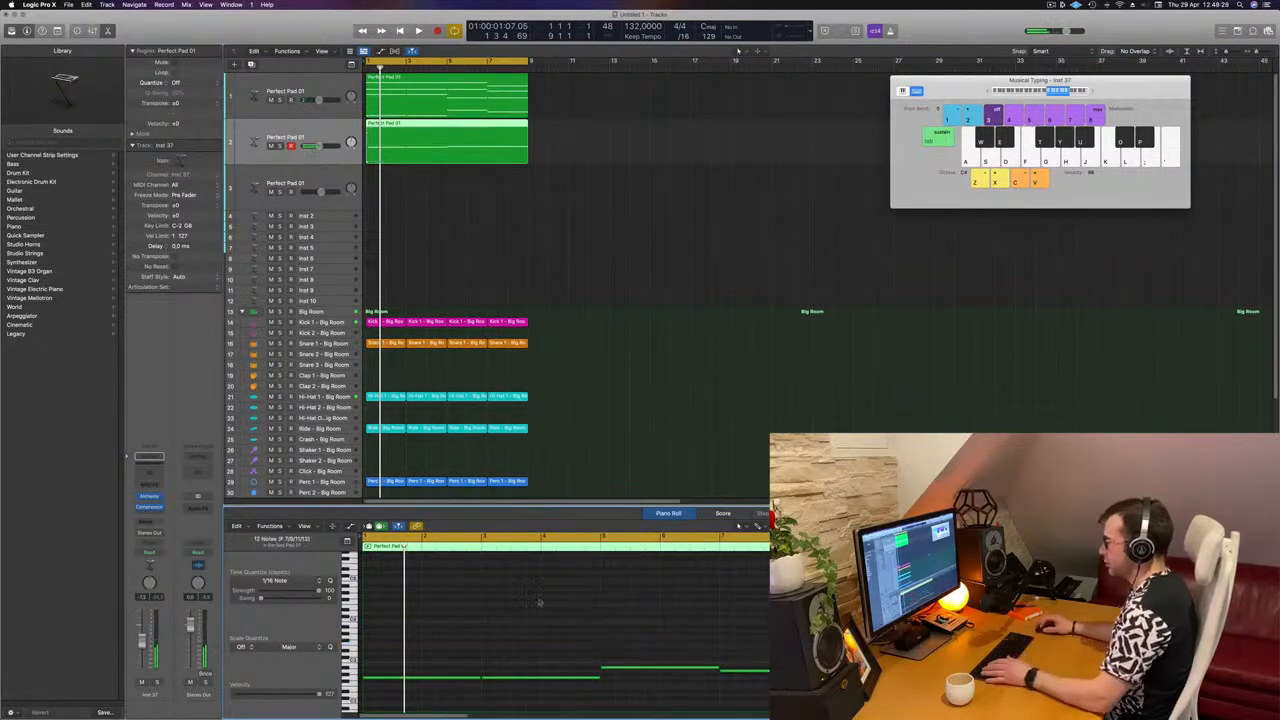
Select the remaining low notes of the copied region and shorten them all to short hits at their chord starts.
{"action": "left_click_drag", "start_coordinate": [434, 641], "coordinate": [779, 705]}
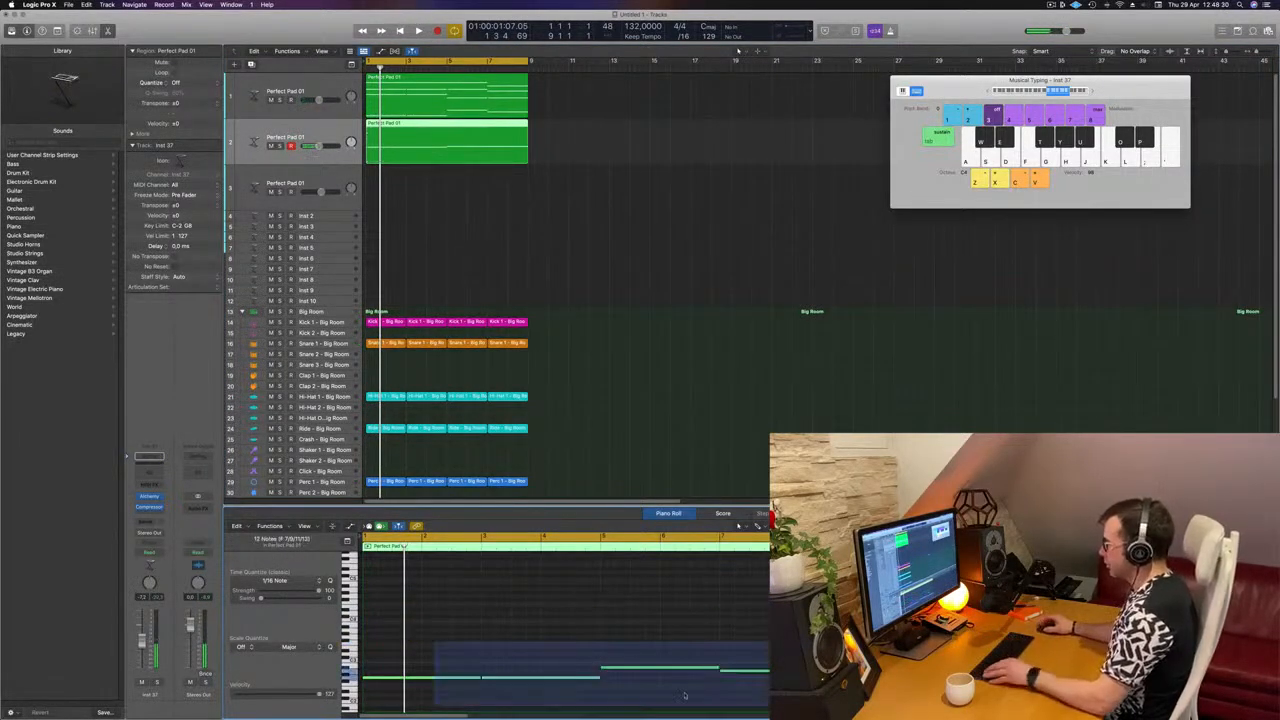
{"action": "key", "text": "super+Right"}
{"action": "key", "text": "super+Right"}
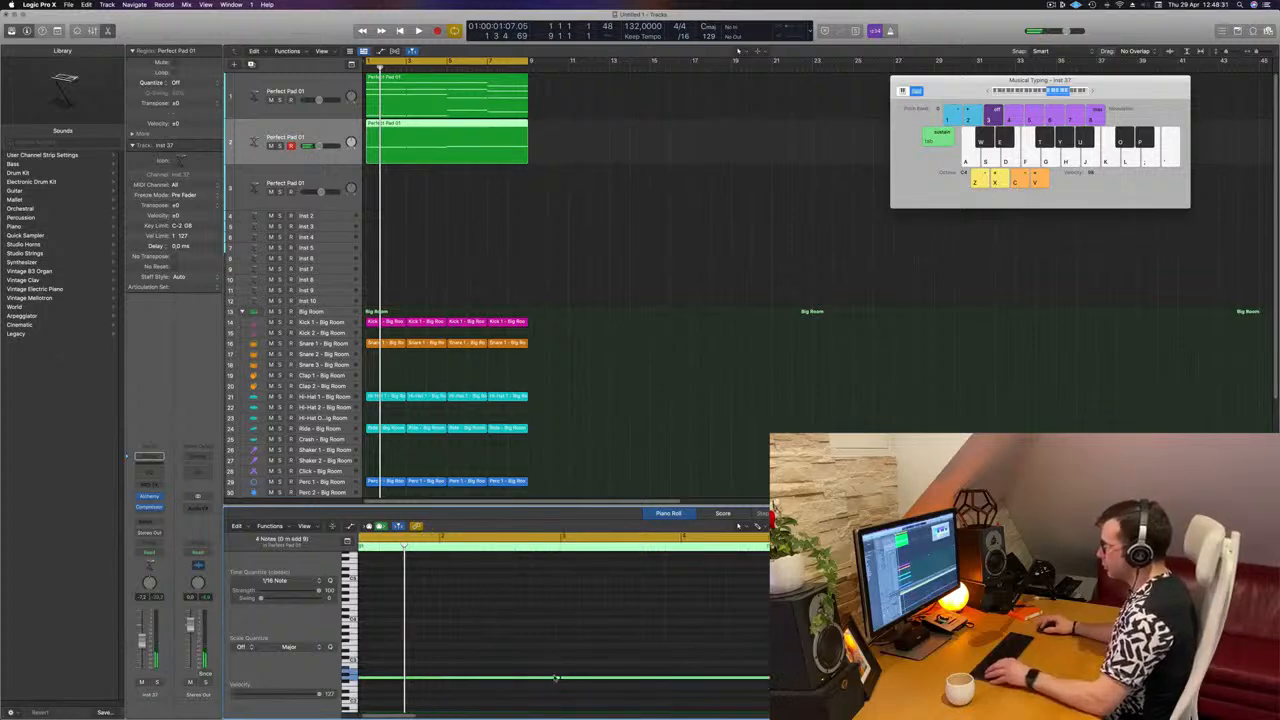
{"action": "left_click_drag", "start_coordinate": [558, 677], "coordinate": [379, 685]}
{"action": "scroll", "coordinate": [528, 683], "scroll_direction": "left", "scroll_amount": 3}
{"action": "key", "text": "super+Right"}
{"action": "key", "text": "super+Right"}
{"action": "scroll", "coordinate": [480, 680], "scroll_direction": "left", "scroll_amount": 3}
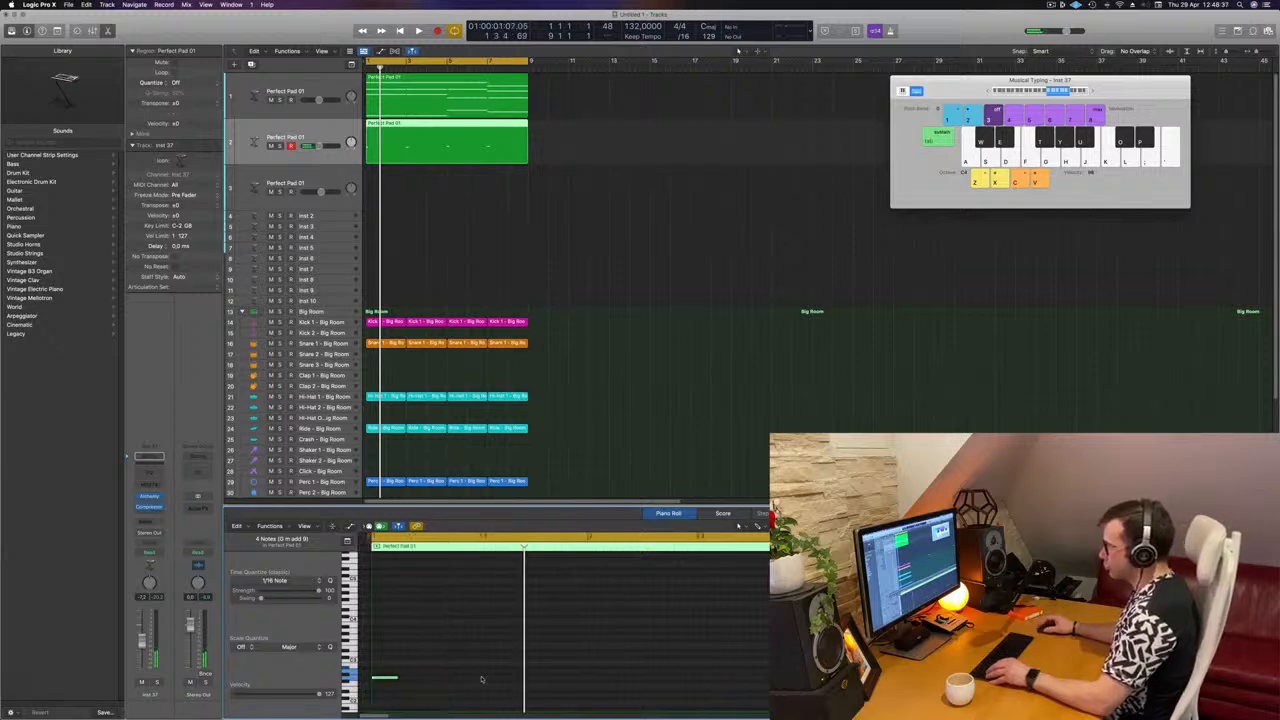
{"action": "key", "text": "space"}
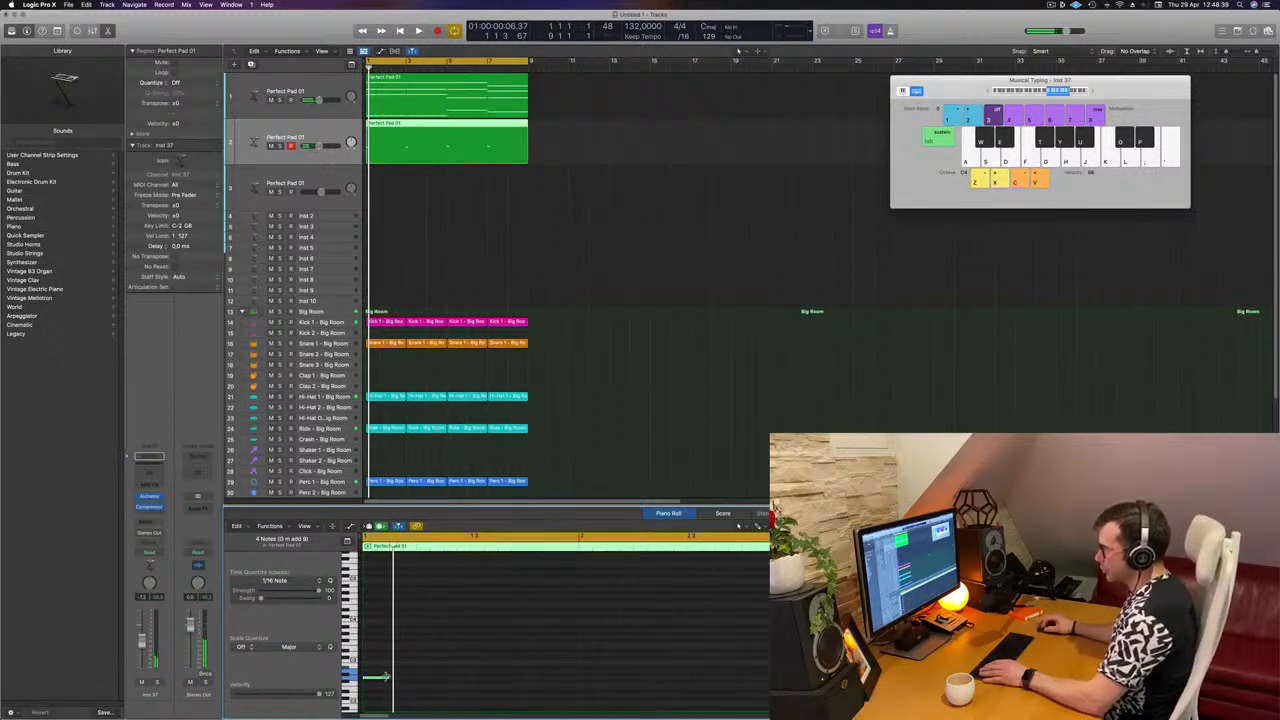
{"action": "left_click_drag", "start_coordinate": [387, 677], "coordinate": [379, 681]}
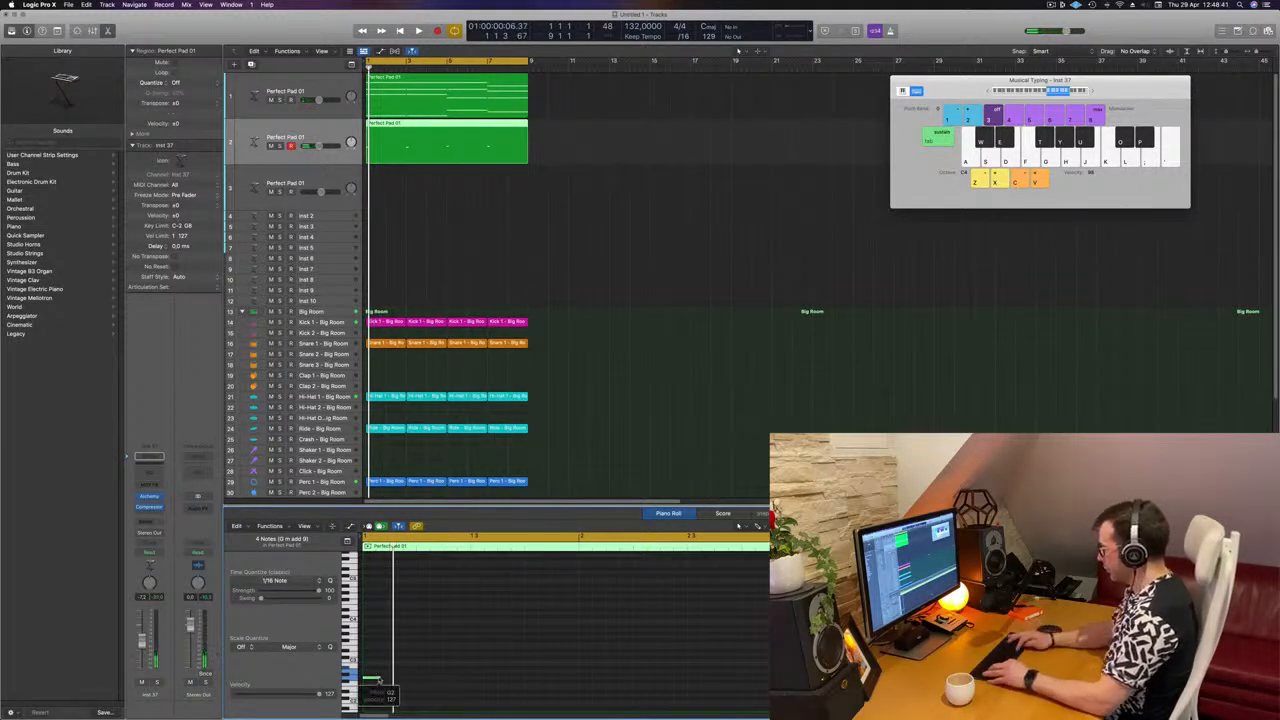
Transpose the shortened low notes down an octave and play the loop.
{"action": "key", "text": "alt+shift+Down"}
{"action": "scroll", "coordinate": [476, 629], "scroll_direction": "down", "scroll_amount": 4}
{"action": "key", "text": "space"}
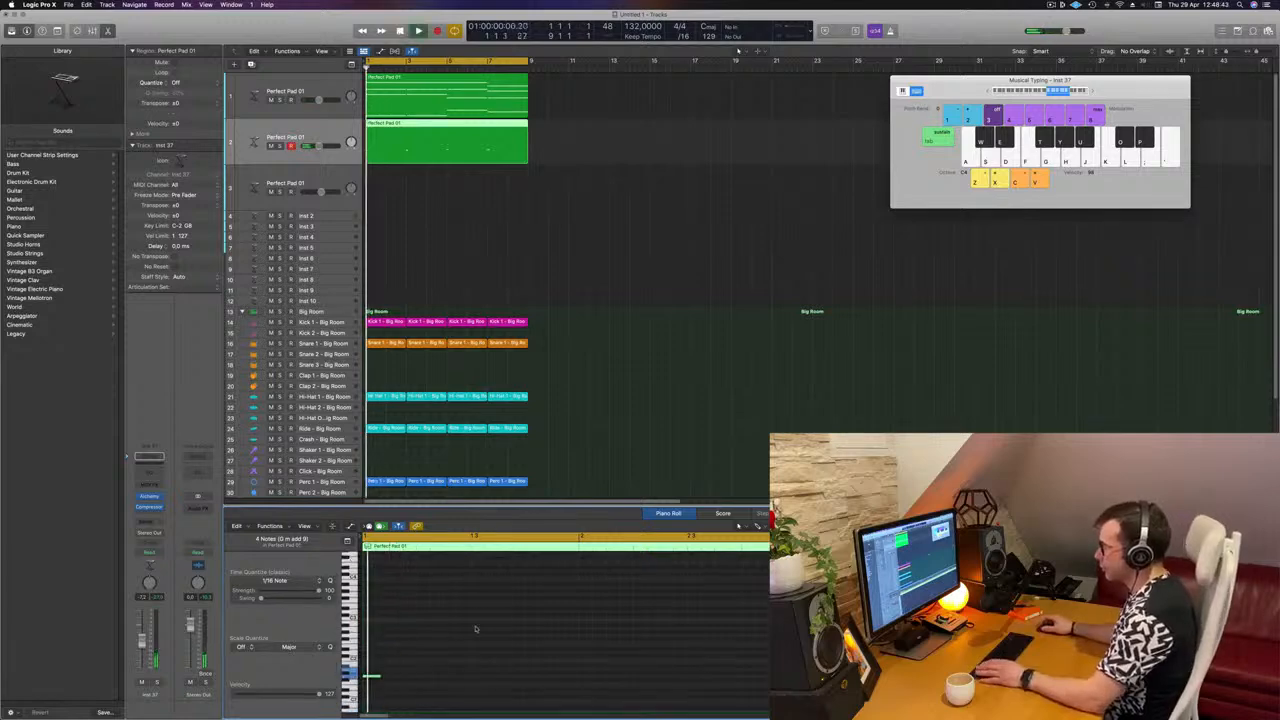
Shorten the low notes further and copy each one just after the original to form note pairs.
{"action": "left_click_drag", "start_coordinate": [378, 670], "coordinate": [368, 673]}
{"action": "left_click", "coordinate": [379, 669]}
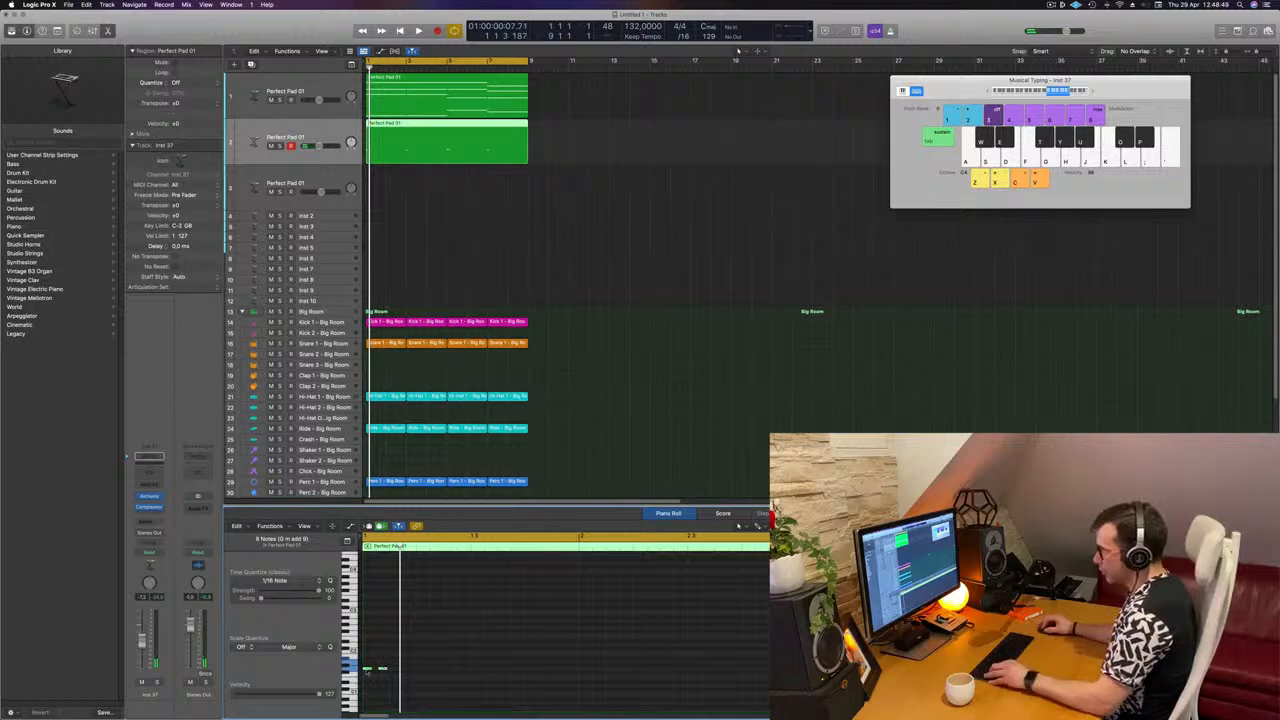
{"action": "key", "text": "super+s"}
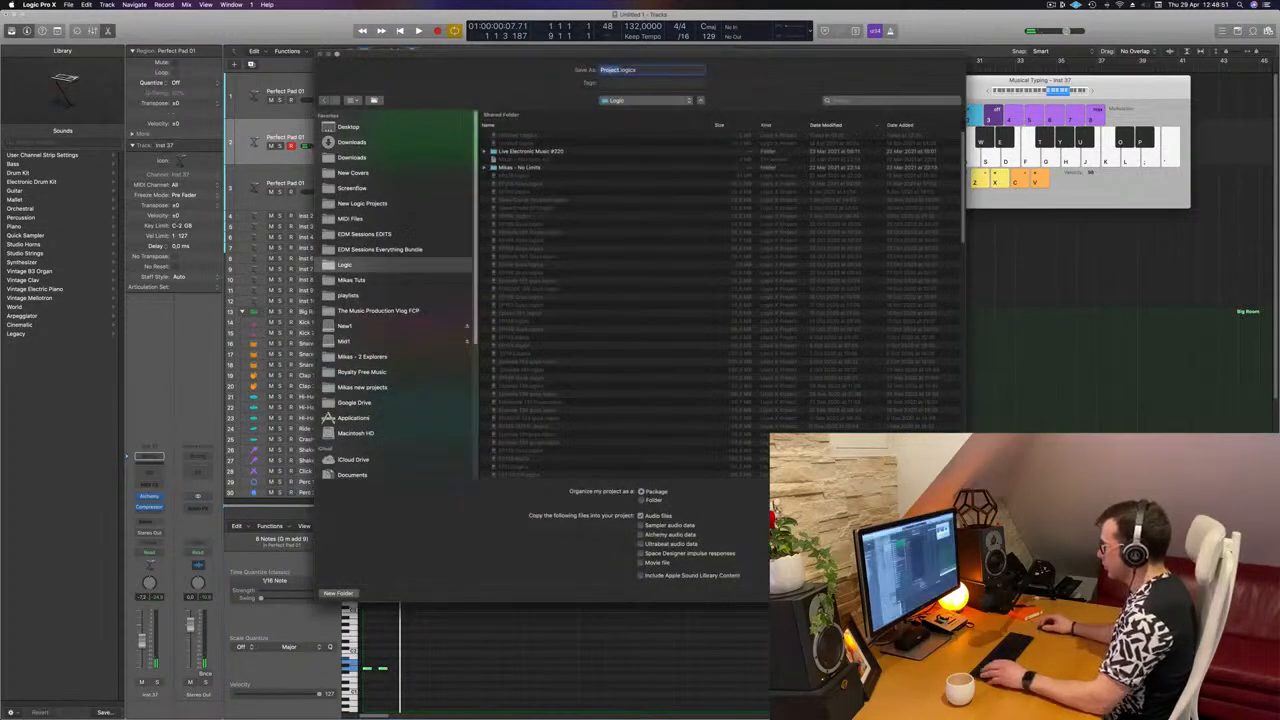
{"action": "key", "text": "Escape"}
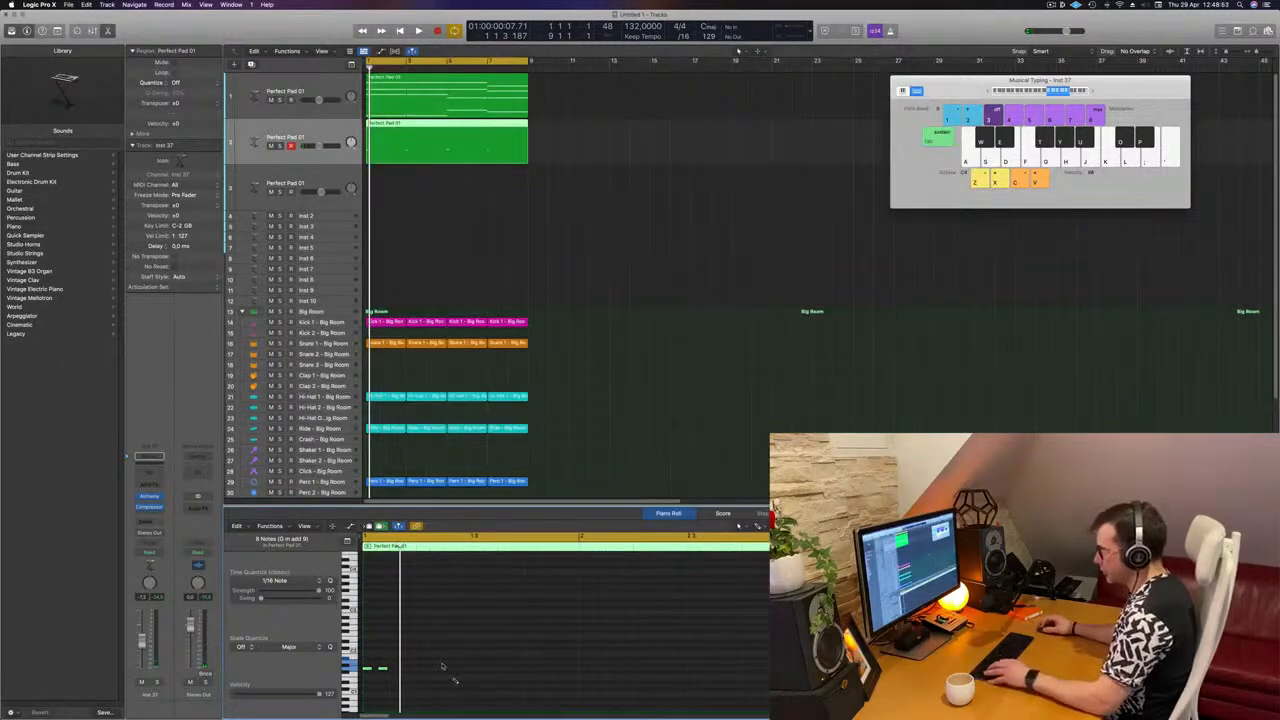
Copy the note pairs a little later in the bar to make four-note groups and play the rhythm.
{"action": "left_click_drag", "start_coordinate": [369, 671], "coordinate": [411, 677]}
{"action": "scroll", "coordinate": [411, 675], "scroll_direction": "up", "scroll_amount": 5}
{"action": "scroll", "coordinate": [455, 652], "scroll_direction": "left", "scroll_amount": 3}
{"action": "key", "text": "space"}
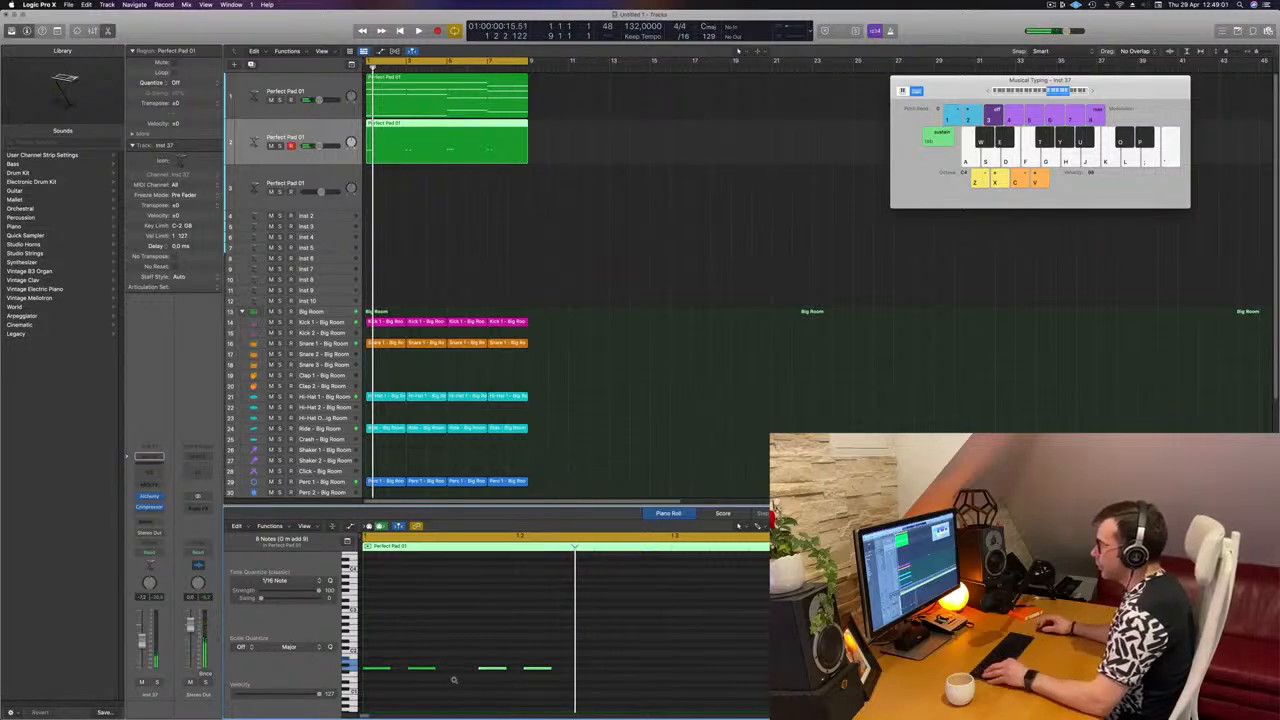
{"action": "scroll", "coordinate": [453, 680], "scroll_direction": "down", "scroll_amount": 5}
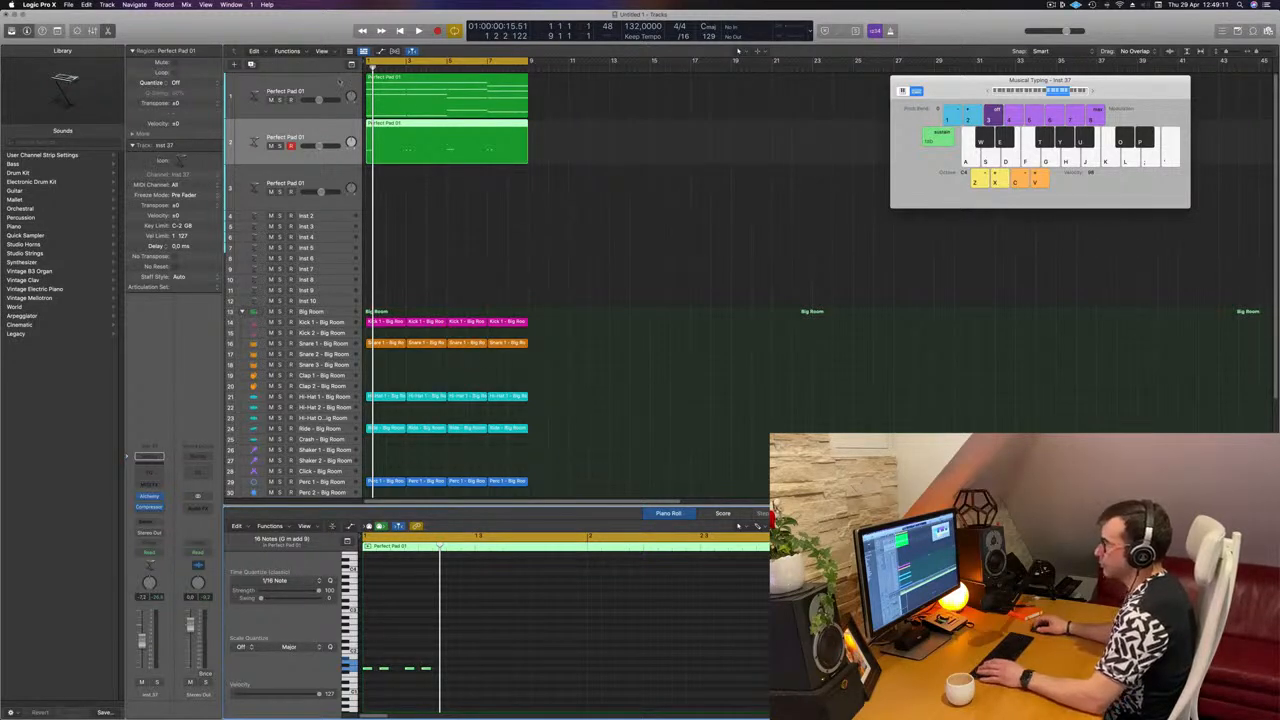
Load the 70s Classic Synth Bass preset from Alchemy's Bass category on the duplicated track and audition it.
{"action": "left_click", "coordinate": [147, 497]}
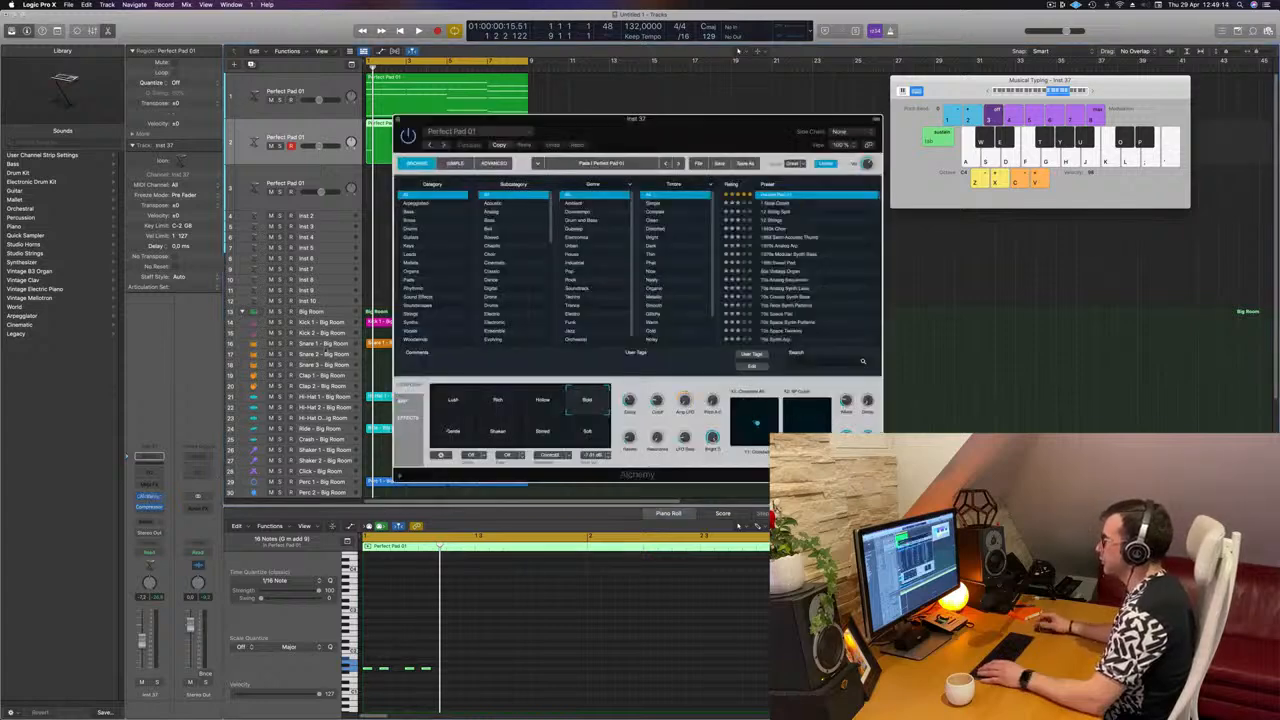
{"action": "left_click", "coordinate": [410, 212]}
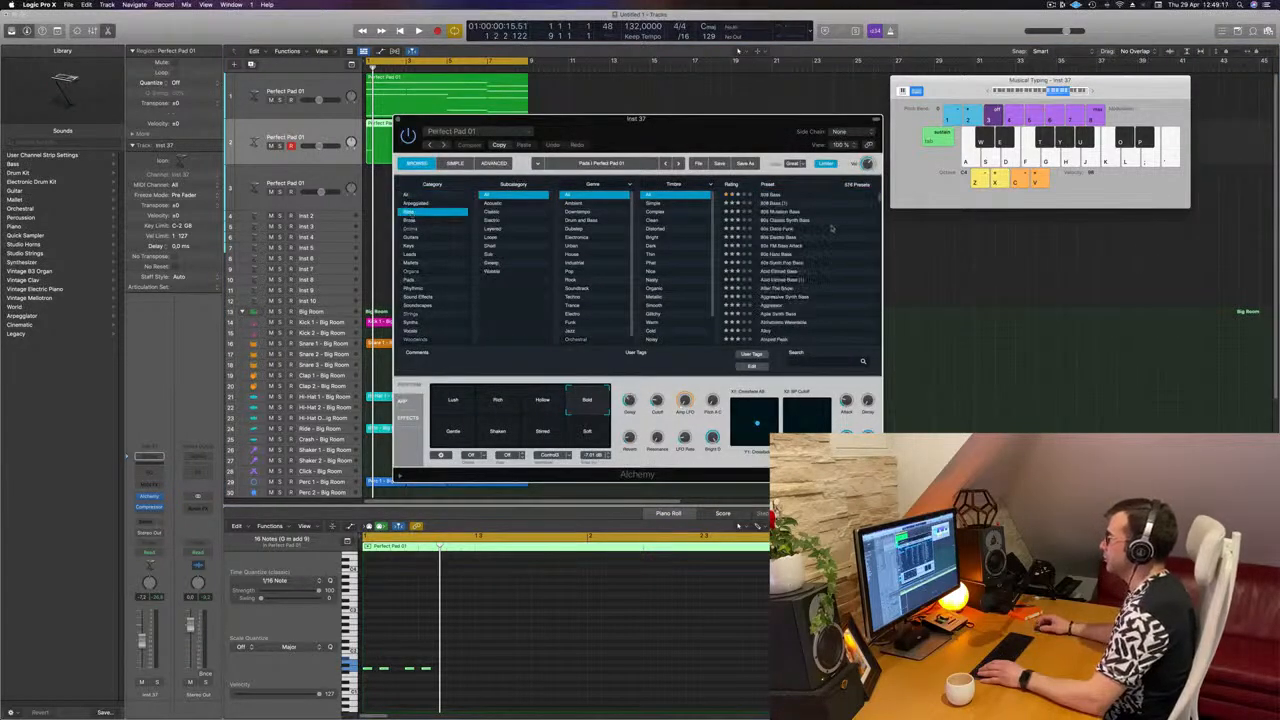
{"action": "left_click", "coordinate": [773, 196]}
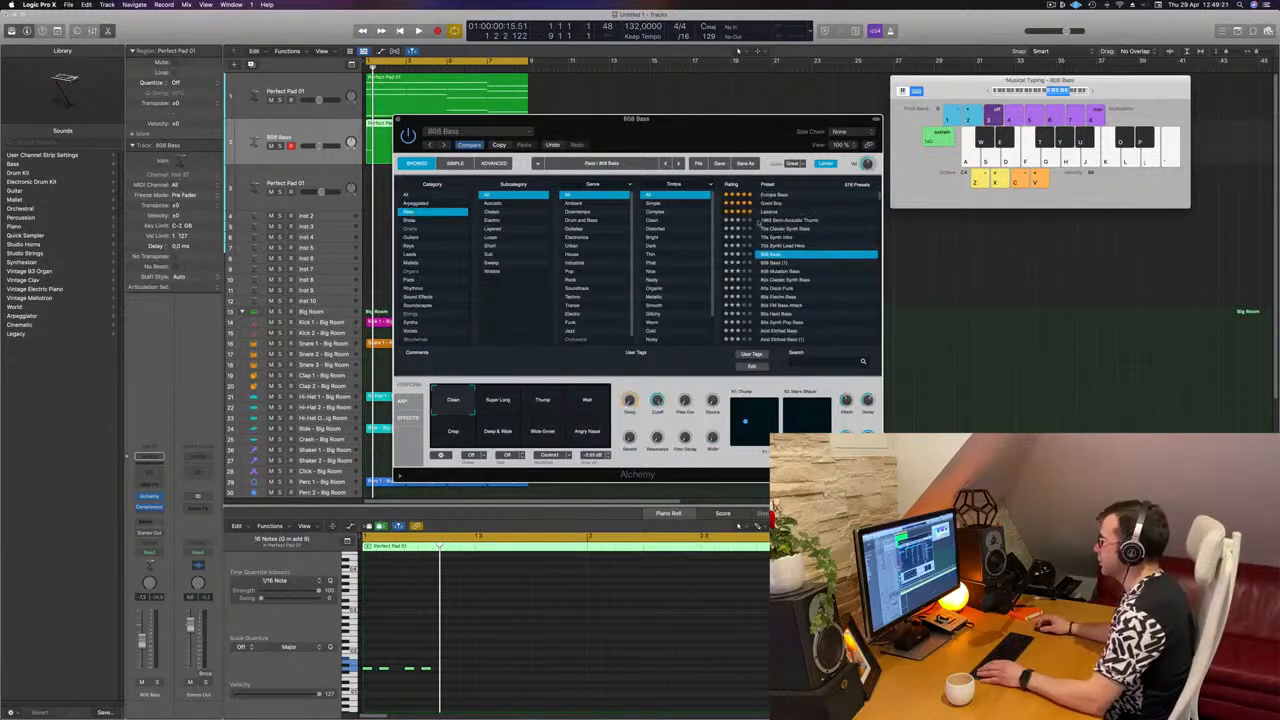
{"action": "left_click", "coordinate": [770, 222]}
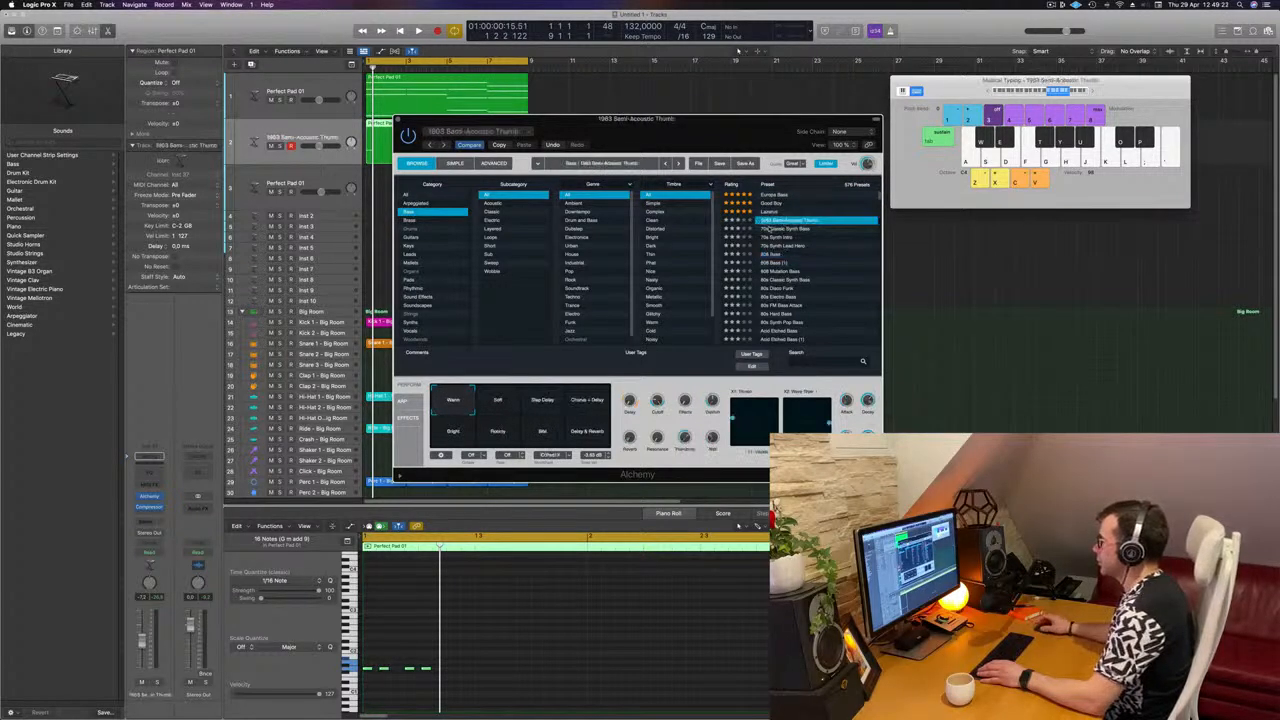
{"action": "left_click", "coordinate": [771, 228]}
{"action": "key", "text": "space"}
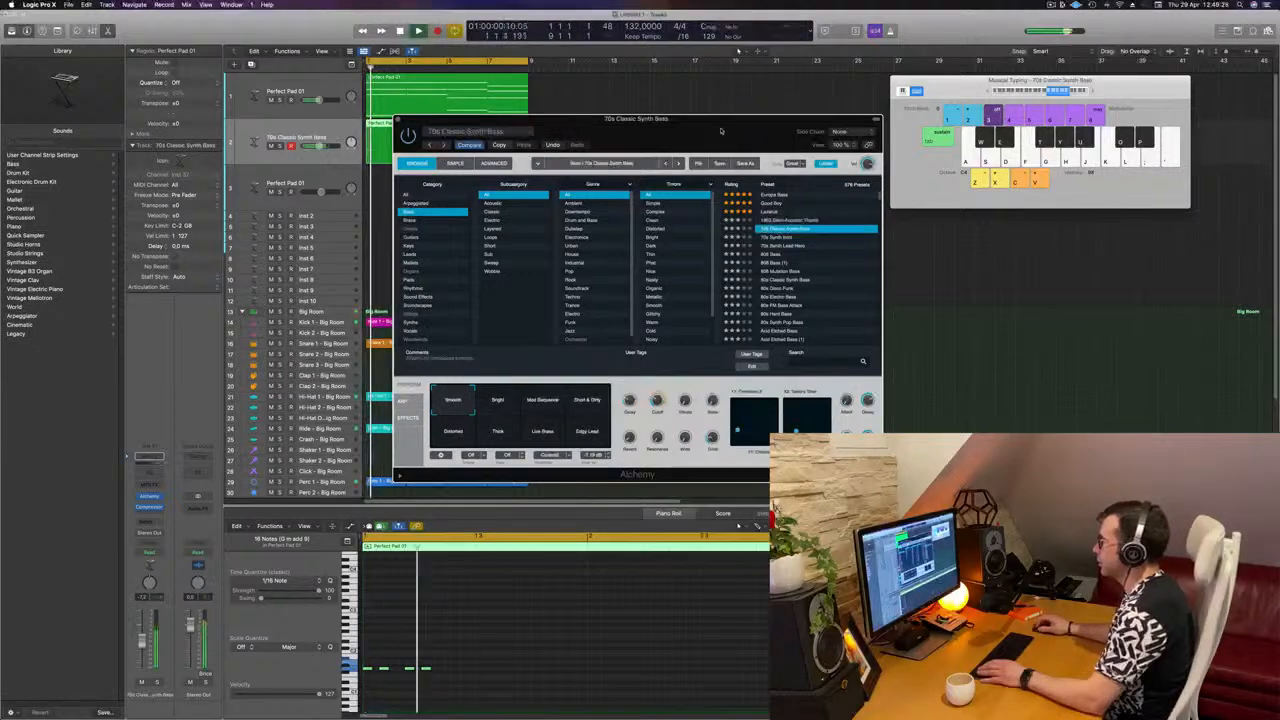
{"action": "left_click_drag", "start_coordinate": [692, 144], "coordinate": [881, 136]}
{"action": "key", "text": "space"}
Copy the four-note bass groups along the first bar to extend the rhythm to 48 notes in total and play it.
{"action": "scroll", "coordinate": [586, 654], "scroll_direction": "down", "scroll_amount": 2}
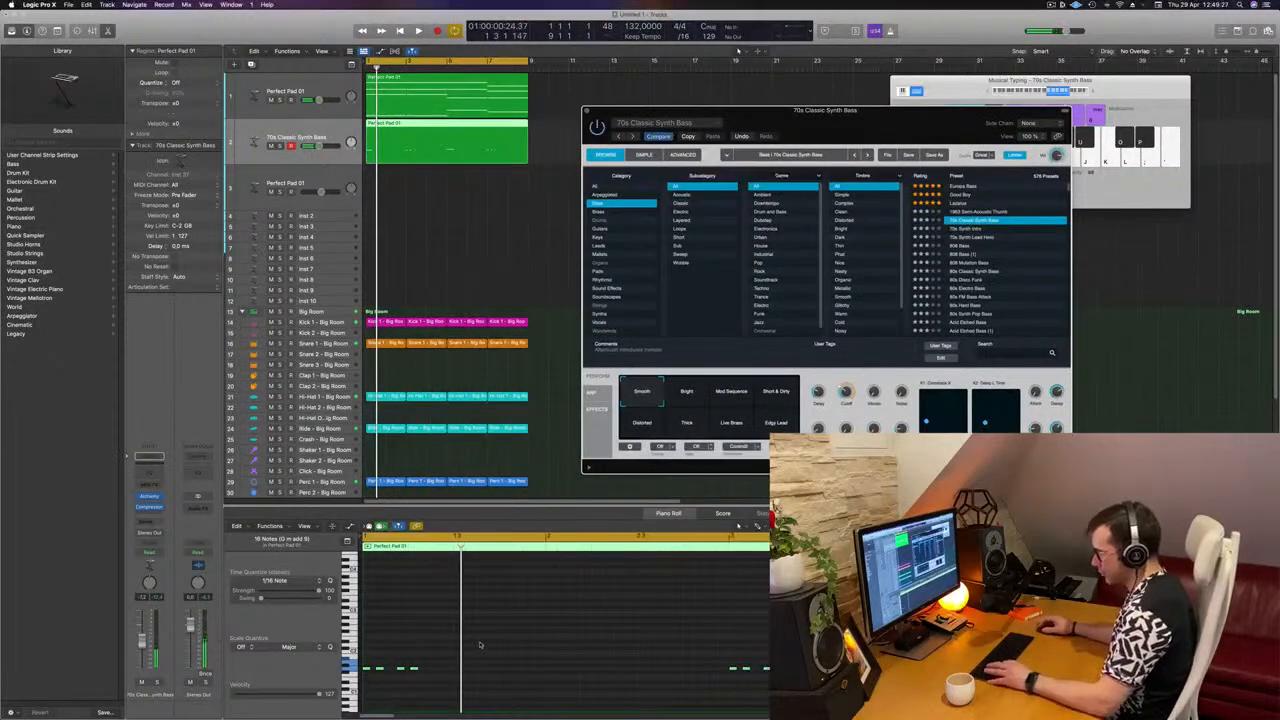
{"action": "key", "text": "super+a"}
{"action": "left_click", "coordinate": [428, 672]}
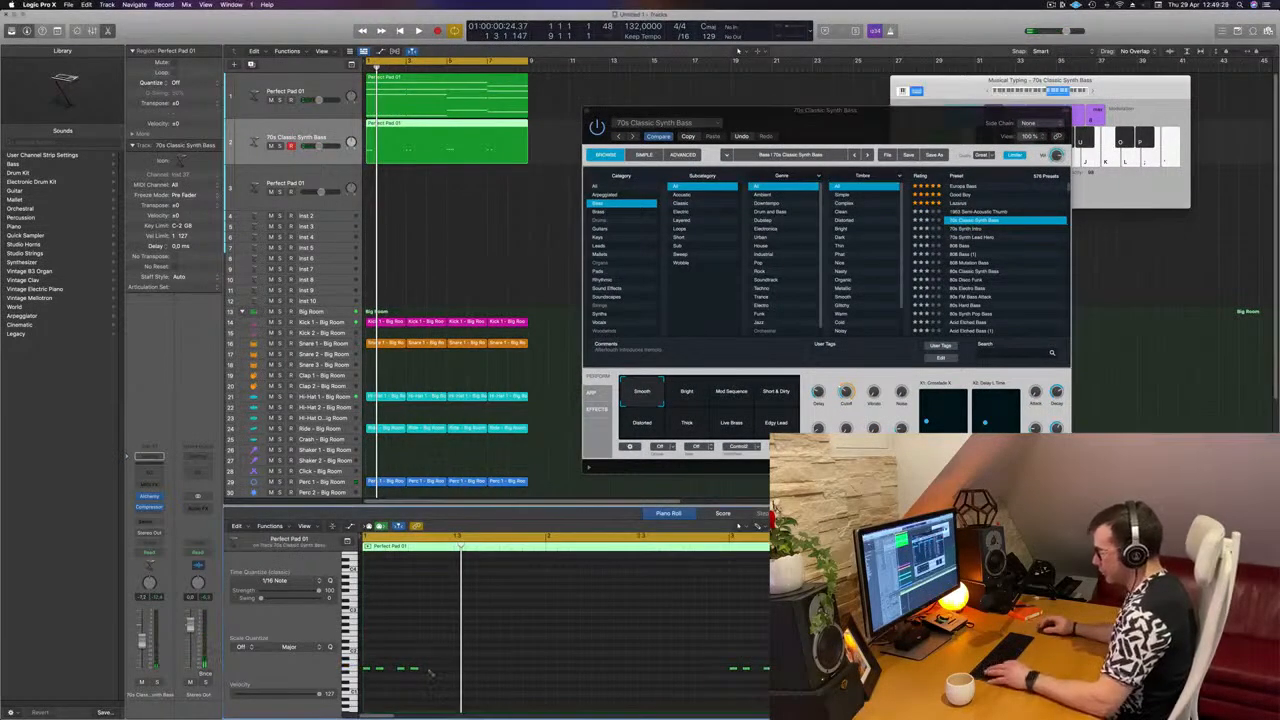
{"action": "left_click_drag", "start_coordinate": [367, 671], "coordinate": [428, 672]}
{"action": "key", "text": "space"}
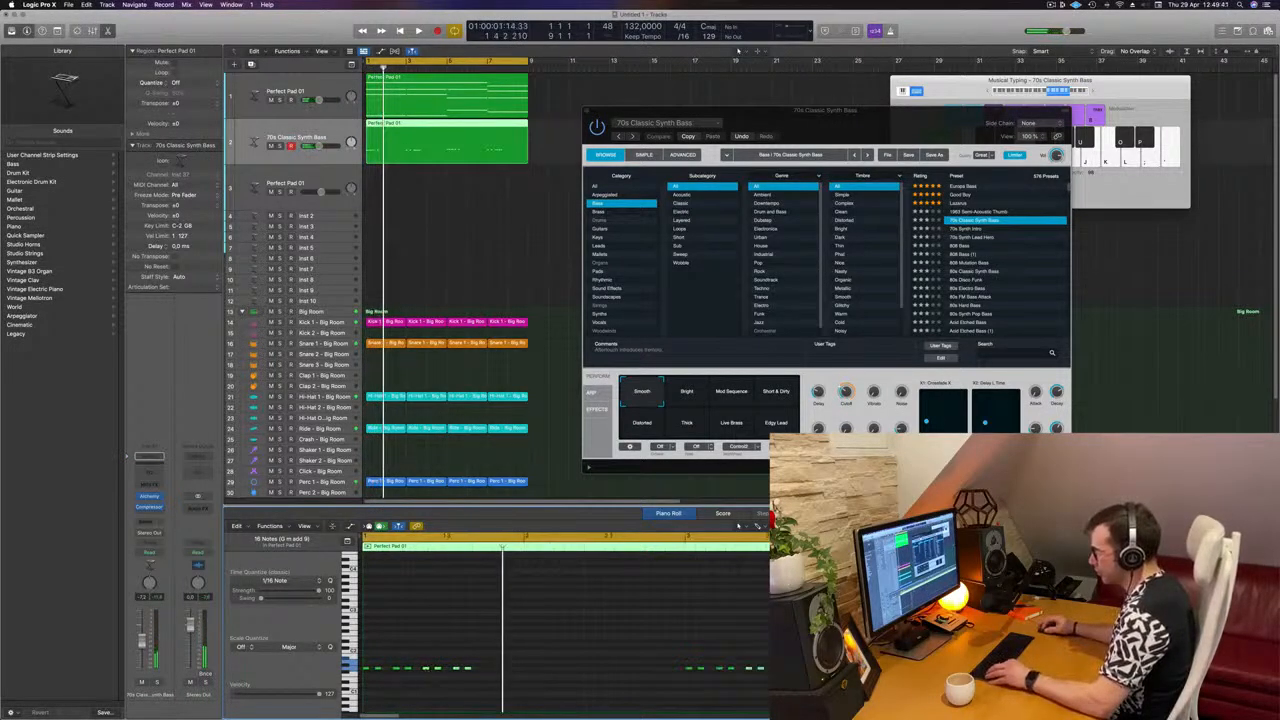
{"action": "key", "text": "space"}
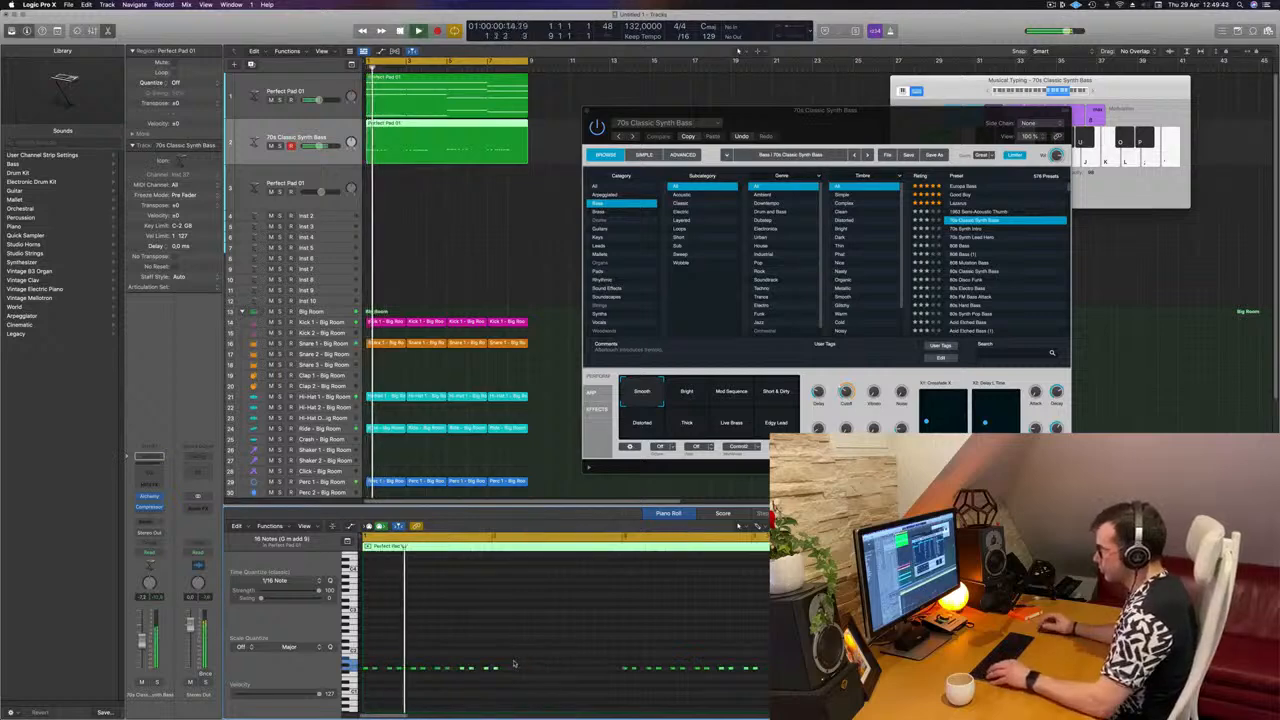
{"action": "key", "text": "space"}
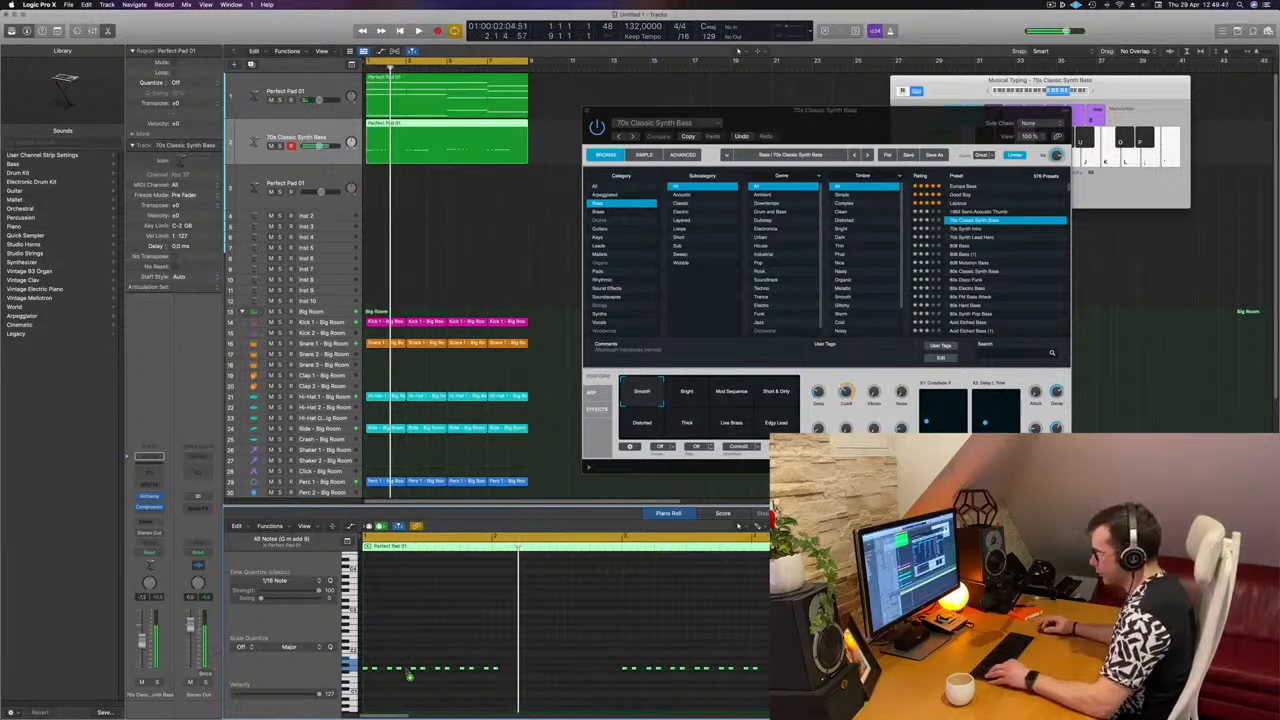
Copy the 48-note bass pattern further along the timeline to continue the rhythm under each chord.
{"action": "left_click_drag", "start_coordinate": [409, 676], "coordinate": [514, 677]}
{"action": "scroll", "coordinate": [513, 673], "scroll_direction": "up", "scroll_amount": 5}
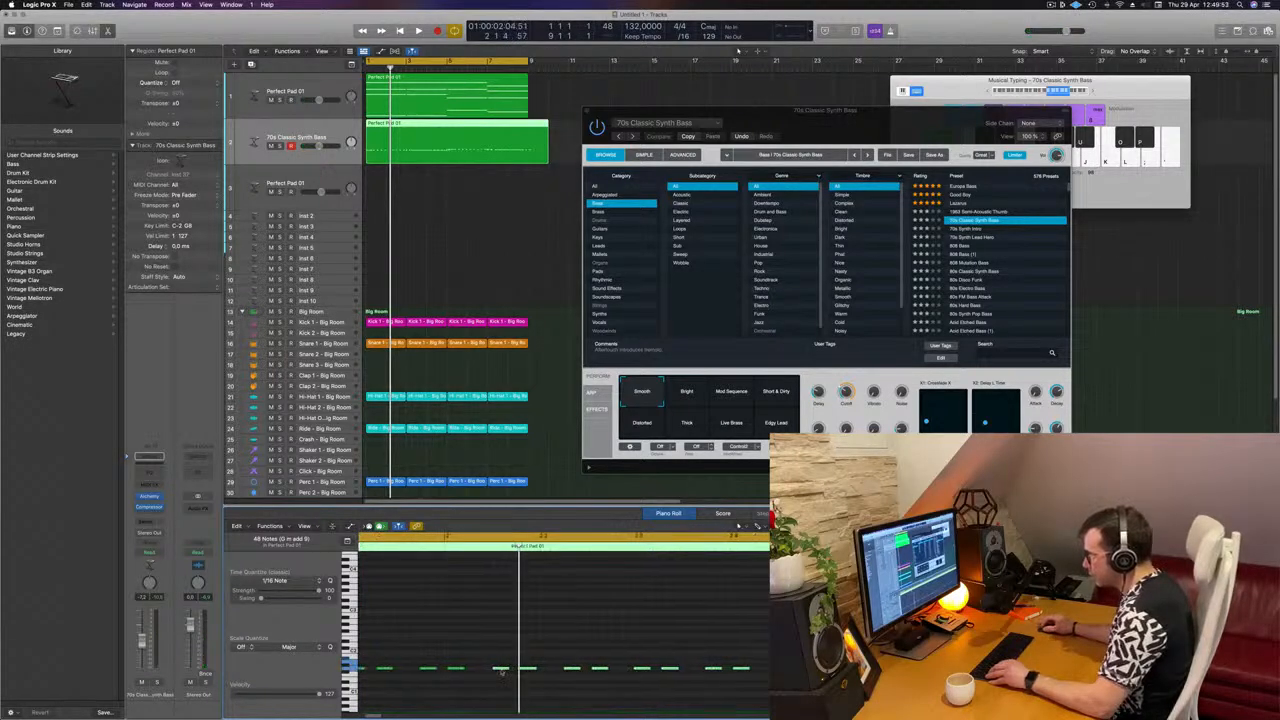
Play the extended bass pattern and undo the copy of the 48-note selection.
{"action": "scroll", "coordinate": [508, 680], "scroll_direction": "up", "scroll_amount": 2}
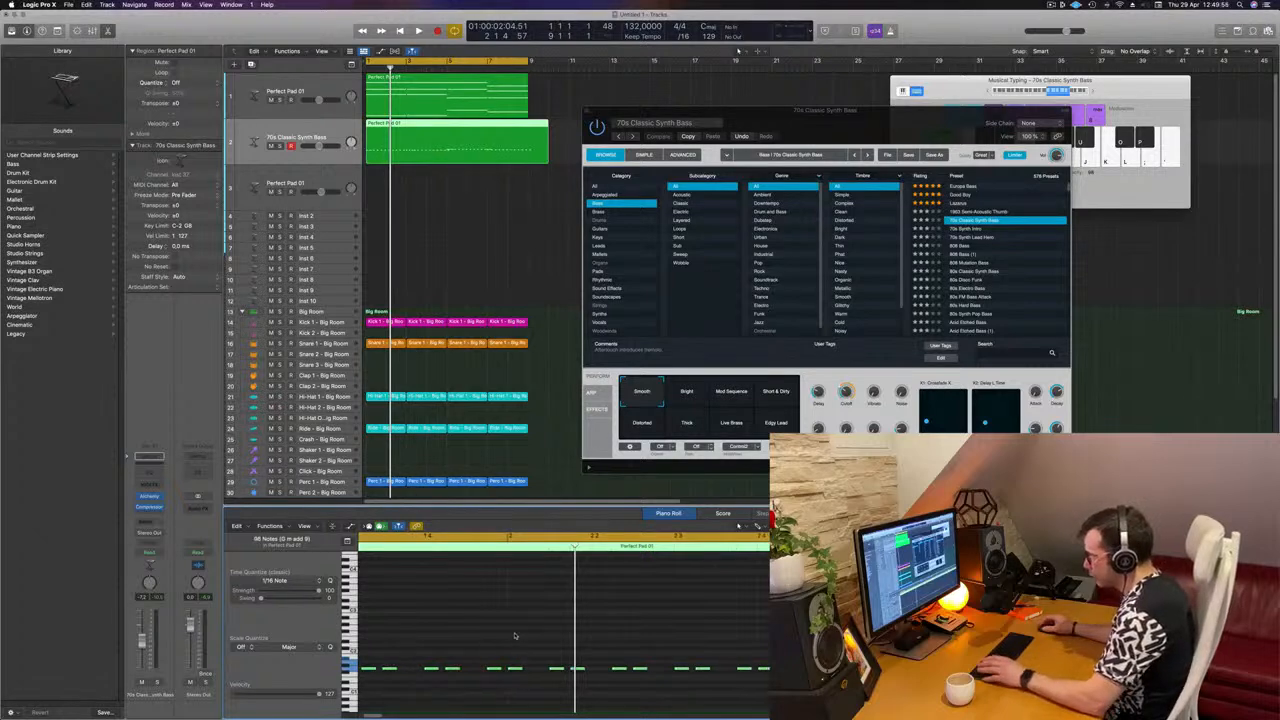
{"action": "key", "text": "space"}
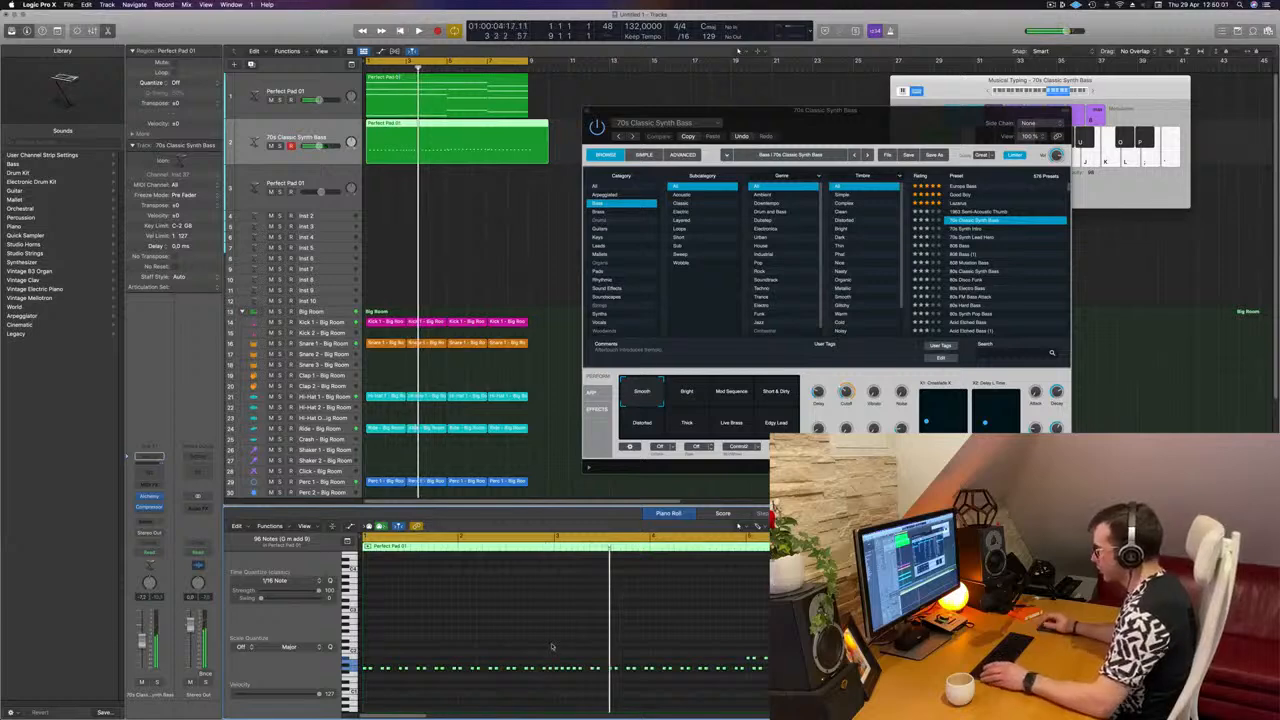
{"action": "key", "text": "super+z"}
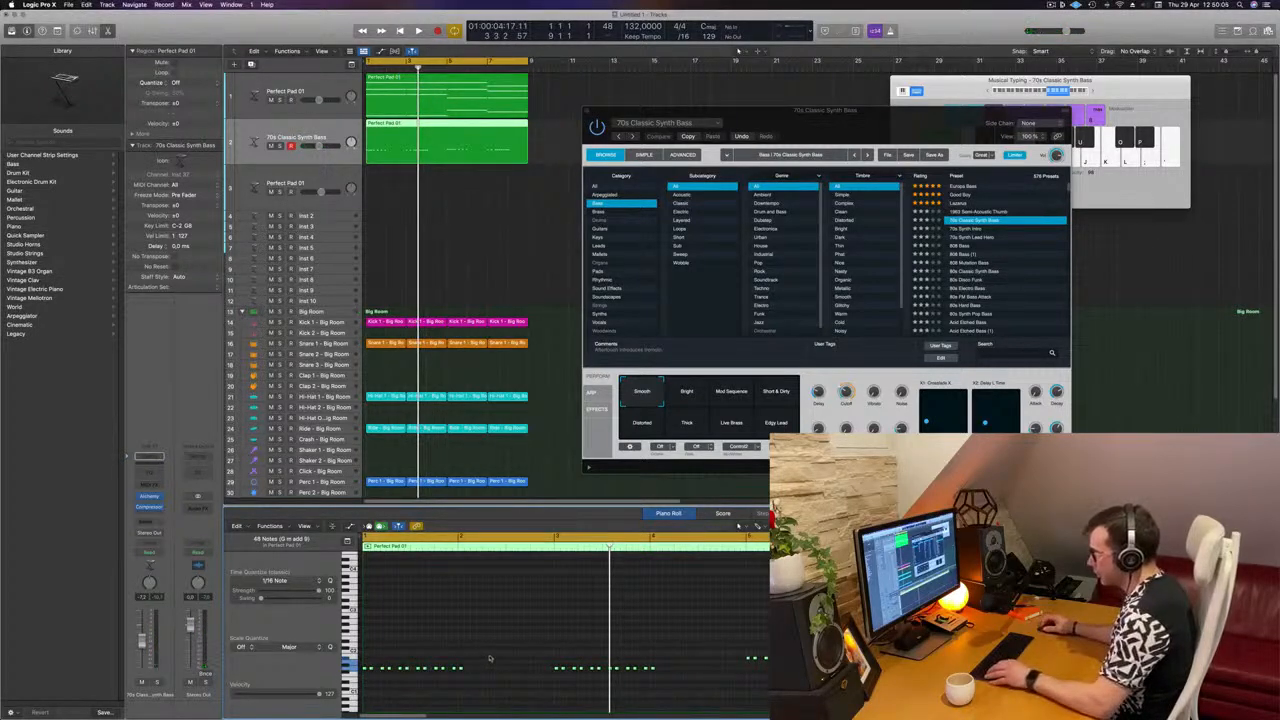
Copy the first group of 11 bass notes into the gap leading up to bar 3 and play the result.
{"action": "left_click_drag", "start_coordinate": [490, 658], "coordinate": [348, 695]}
{"action": "scroll", "coordinate": [350, 692], "scroll_direction": "up", "scroll_amount": 3}
{"action": "scroll", "coordinate": [379, 676], "scroll_direction": "left", "scroll_amount": 5}
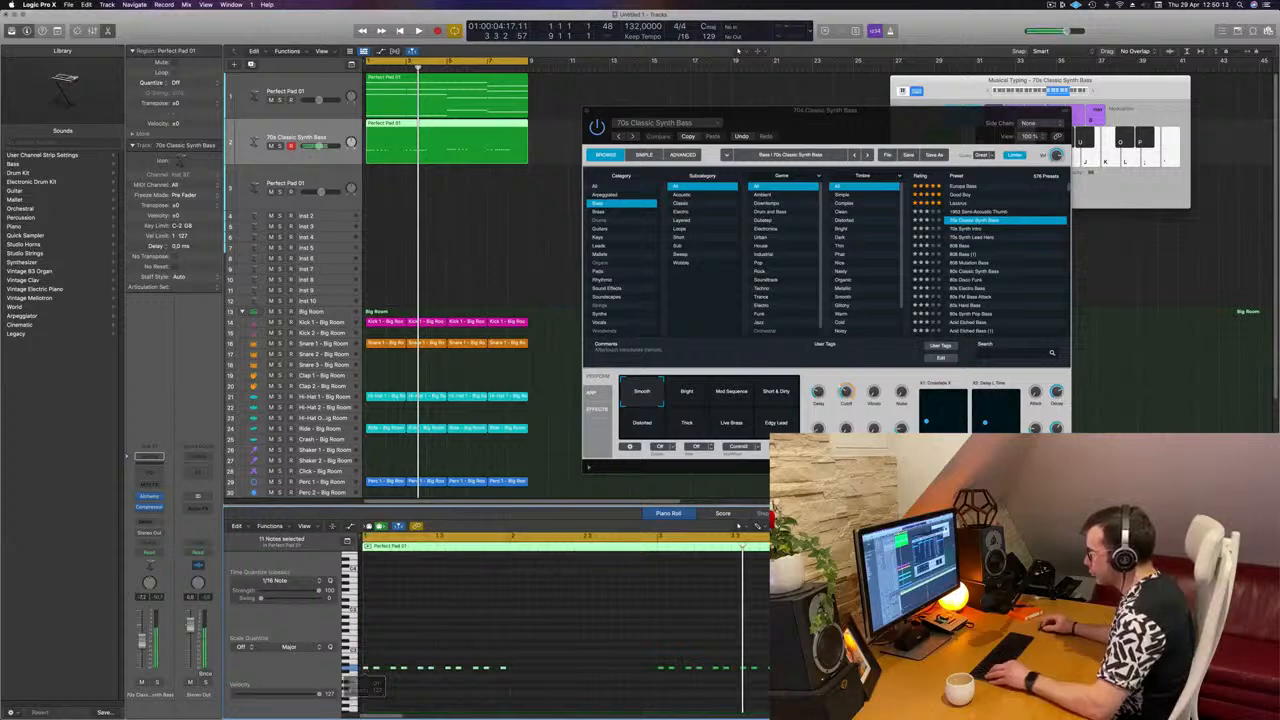
{"action": "left_click_drag", "start_coordinate": [365, 671], "coordinate": [512, 680]}
{"action": "key", "text": "space"}
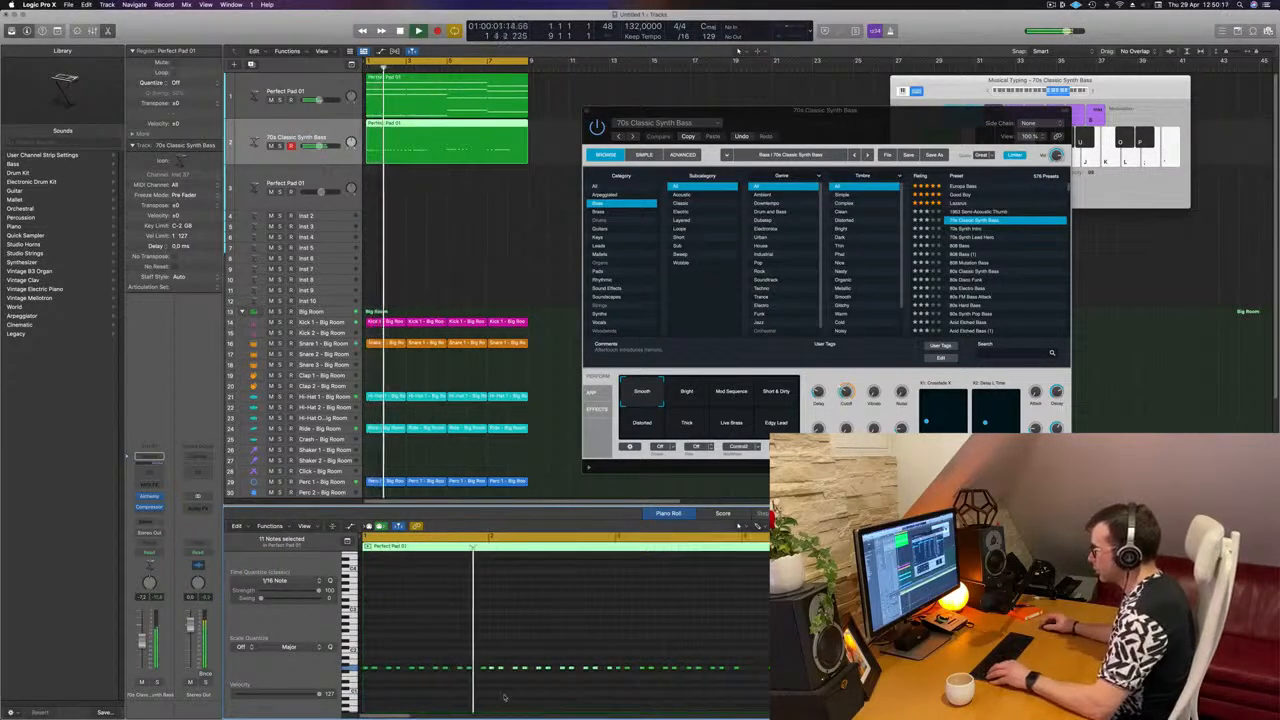
{"action": "key", "text": "space"}
{"action": "left_click", "coordinate": [465, 693]}
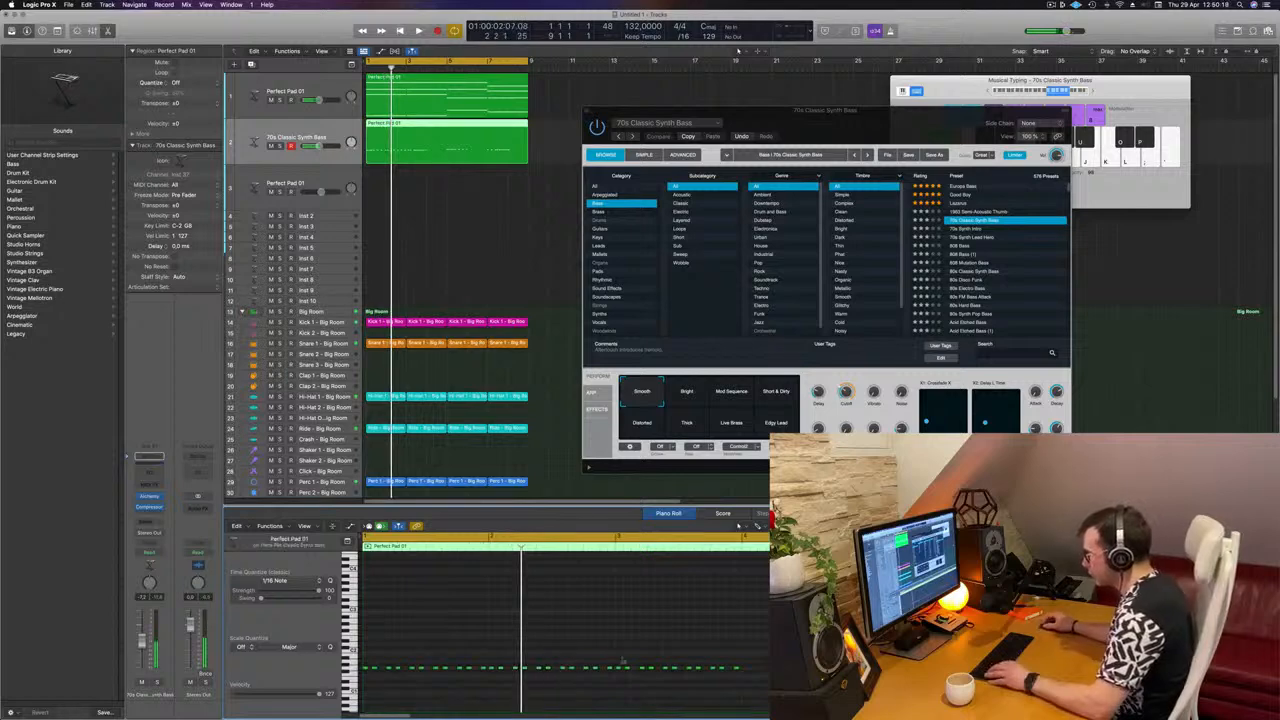
Fill the remaining gaps under the chords with copies of the 11-note bass groups and play the line from the start.
{"action": "left_click_drag", "start_coordinate": [618, 662], "coordinate": [766, 676]}
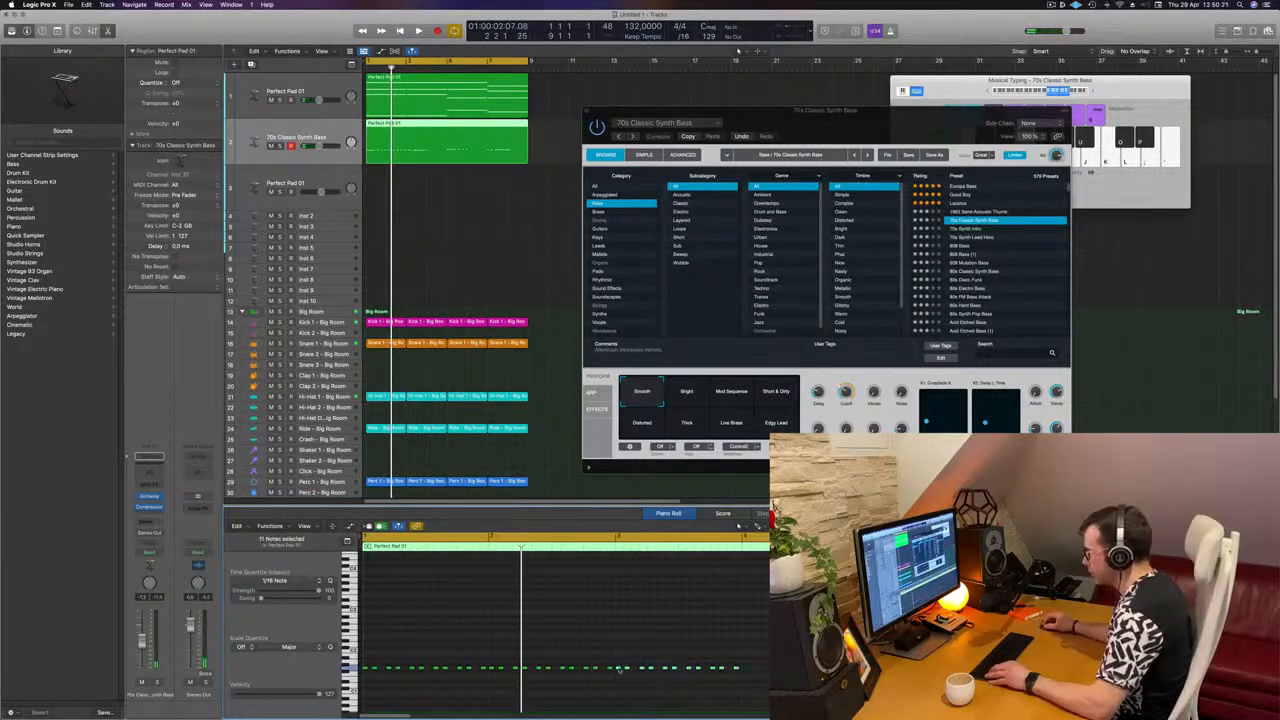
{"action": "left_click_drag", "start_coordinate": [670, 676], "coordinate": [762, 677]}
{"action": "left_click", "coordinate": [776, 668]}
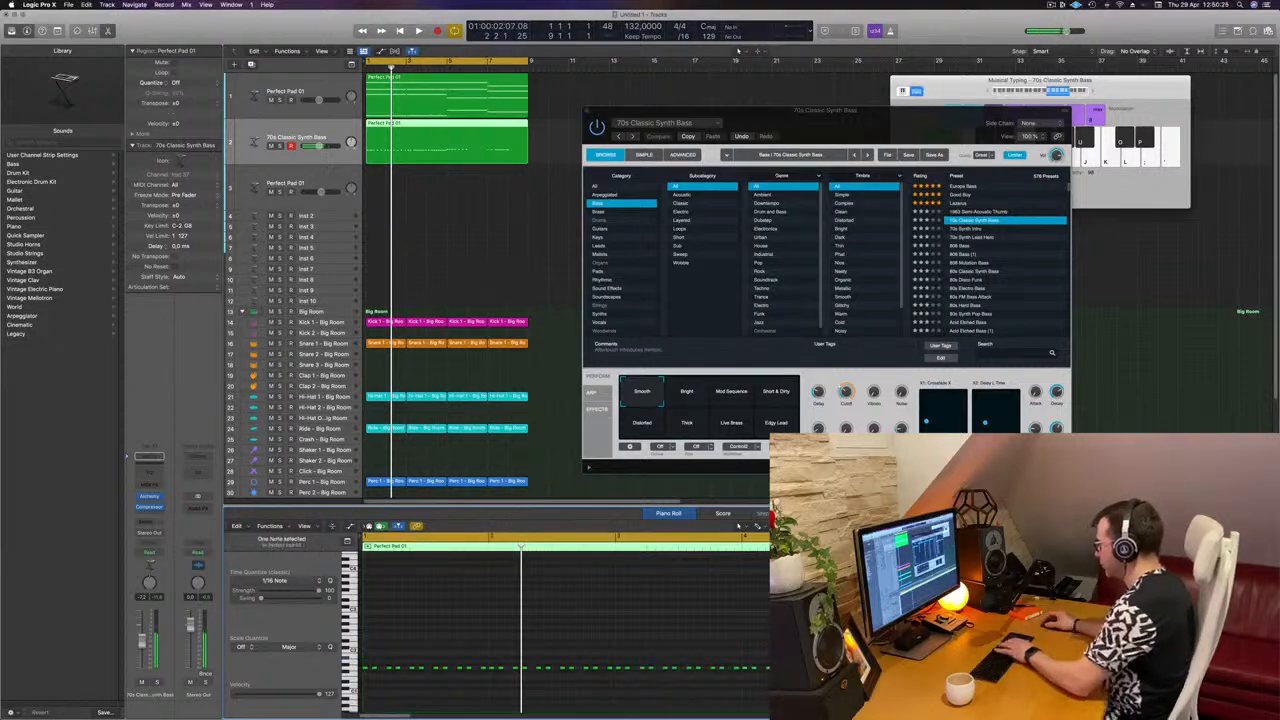
{"action": "scroll", "coordinate": [565, 630], "scroll_direction": "left", "scroll_amount": 2}
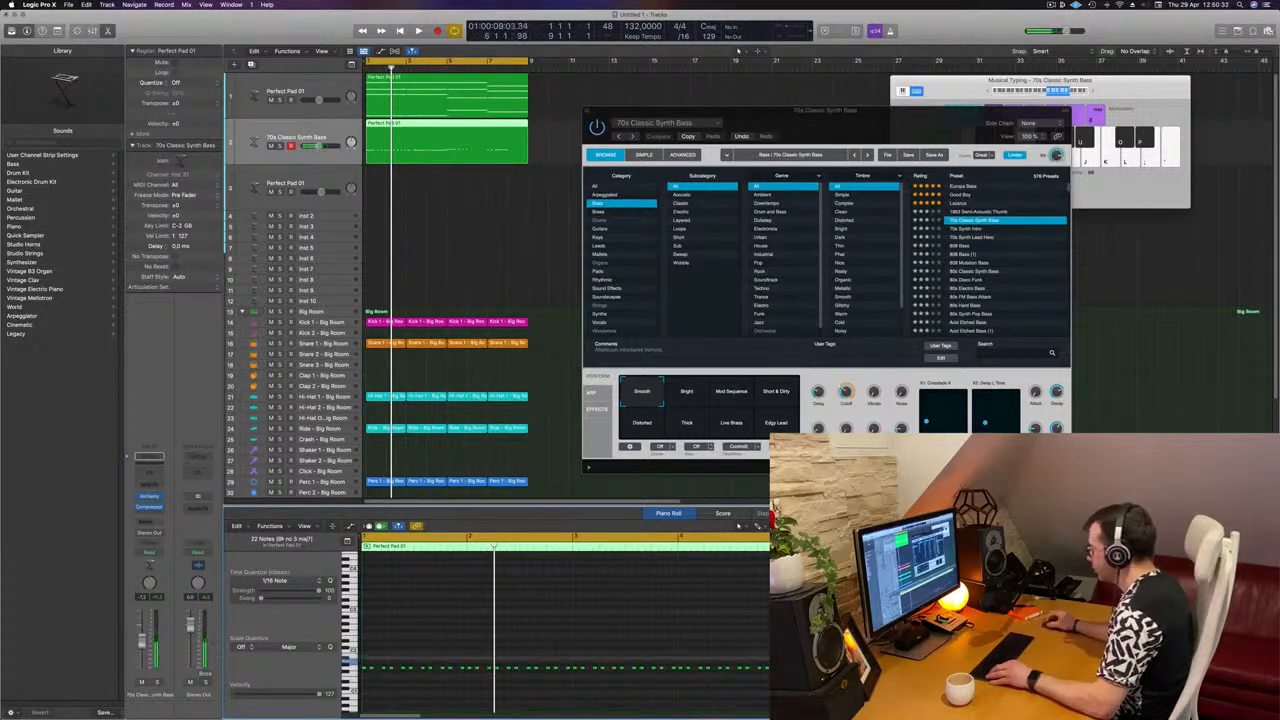
{"action": "left_click", "coordinate": [632, 586]}
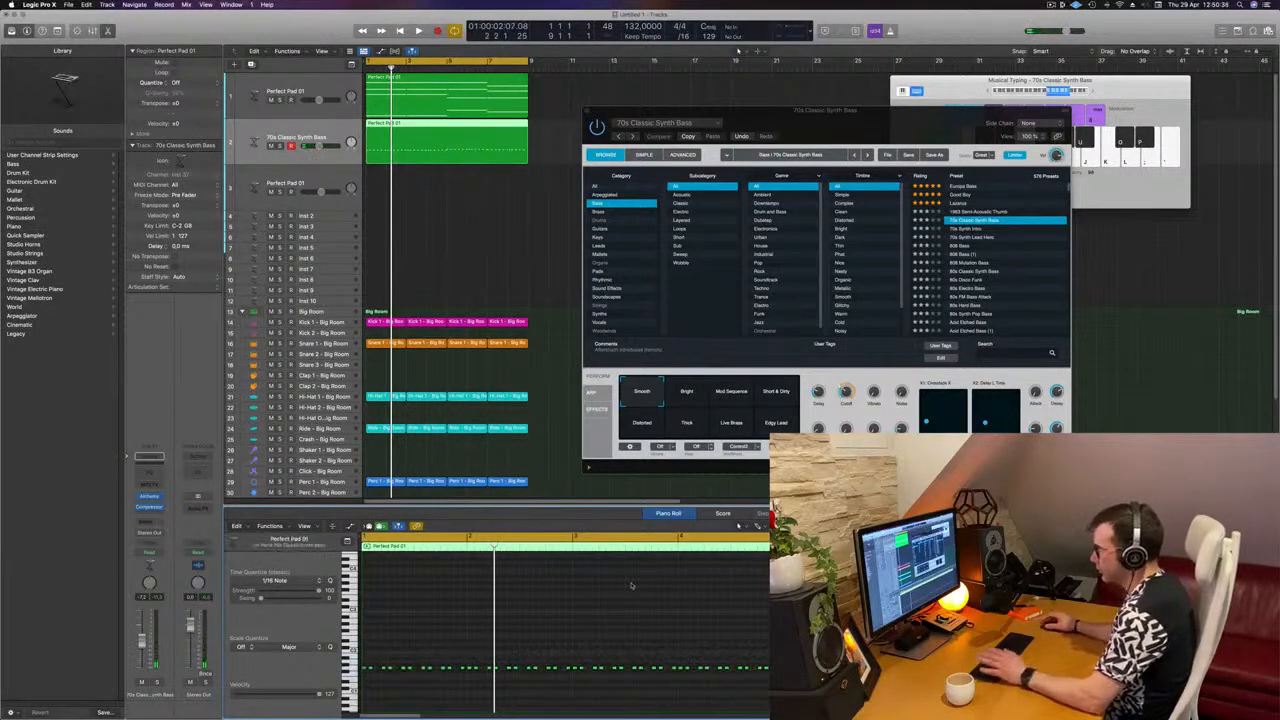
{"action": "key", "text": "space"}
{"action": "key", "text": "super+Left"}
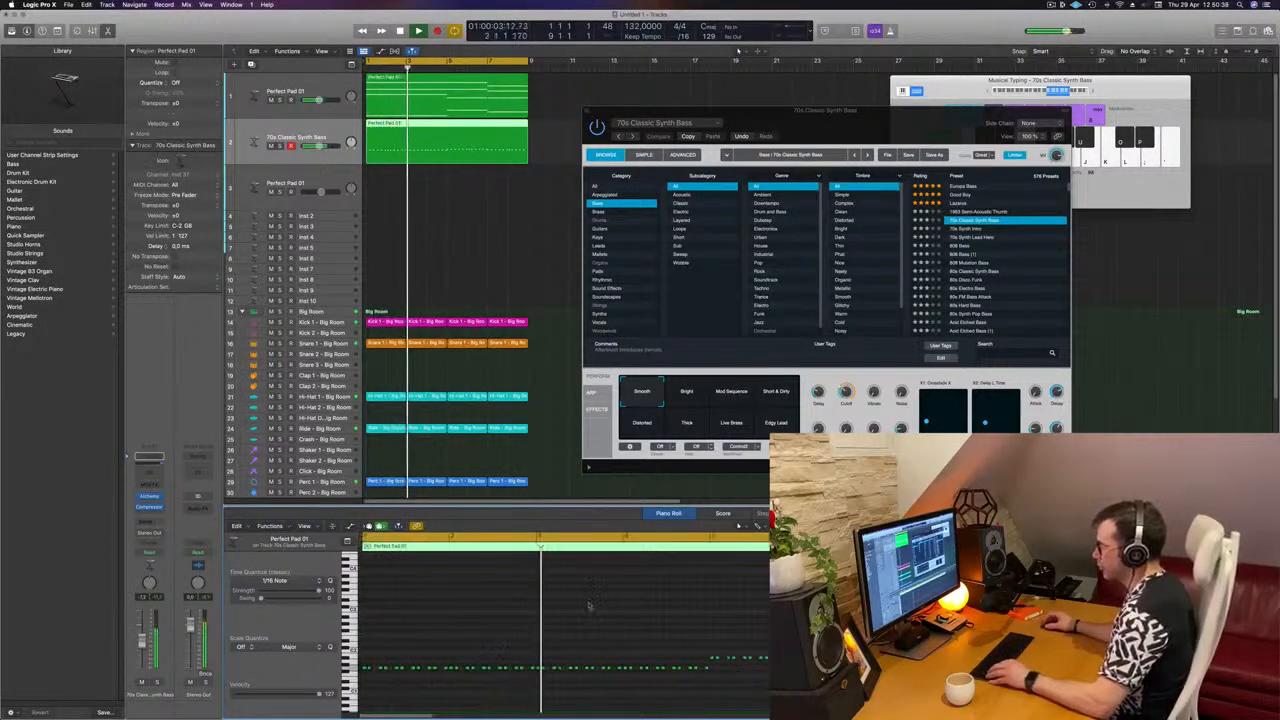
{"action": "key", "text": "Return"}
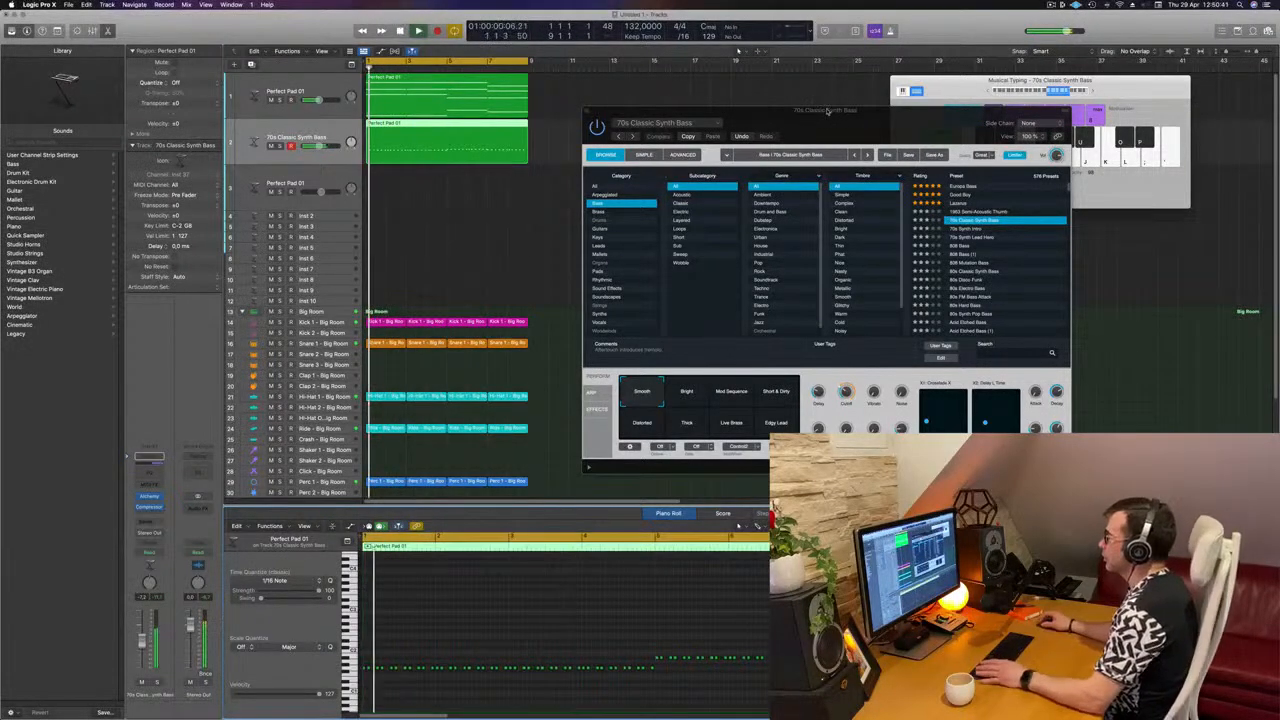
{"action": "left_click", "coordinate": [645, 179]}
{"action": "key", "text": "Return"}
Try the whole bass line one octave higher, play it, and transpose all its notes back down an octave.
{"action": "left_click", "coordinate": [479, 609]}
{"action": "key", "text": "space"}
{"action": "key", "text": "super+a"}
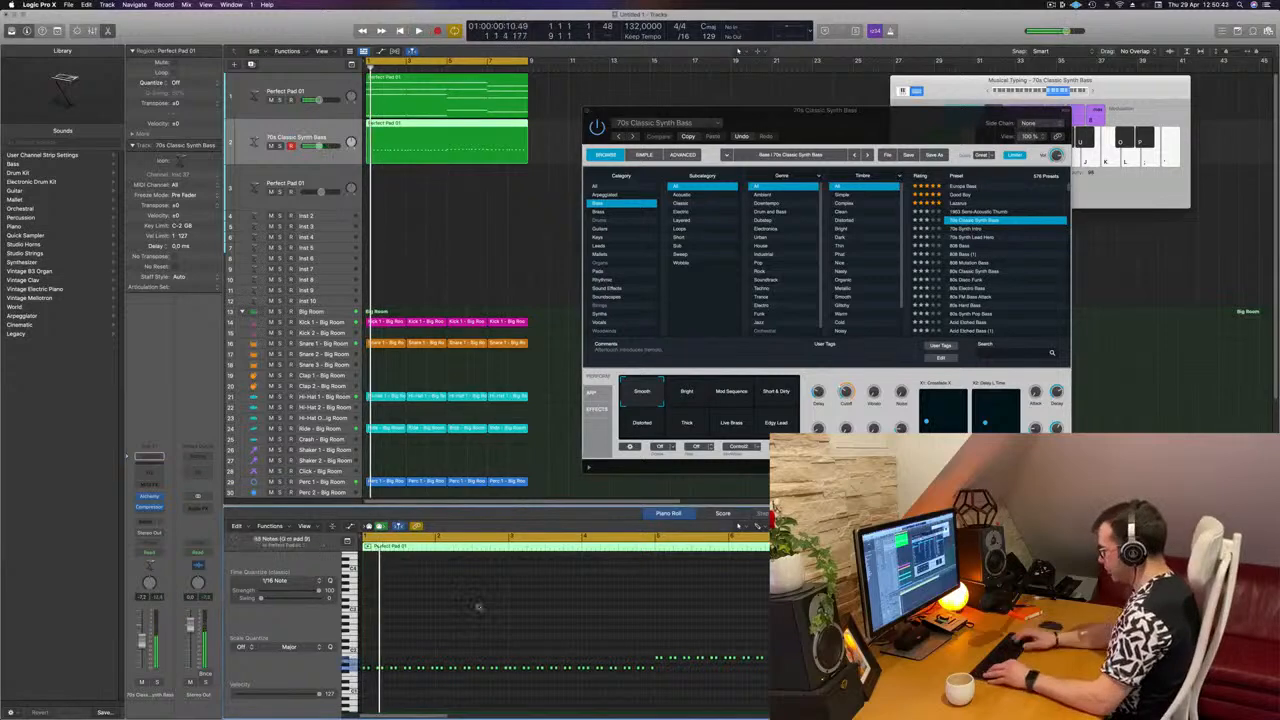
{"action": "key", "text": "alt+shift+Up"}
{"action": "key", "text": "space"}
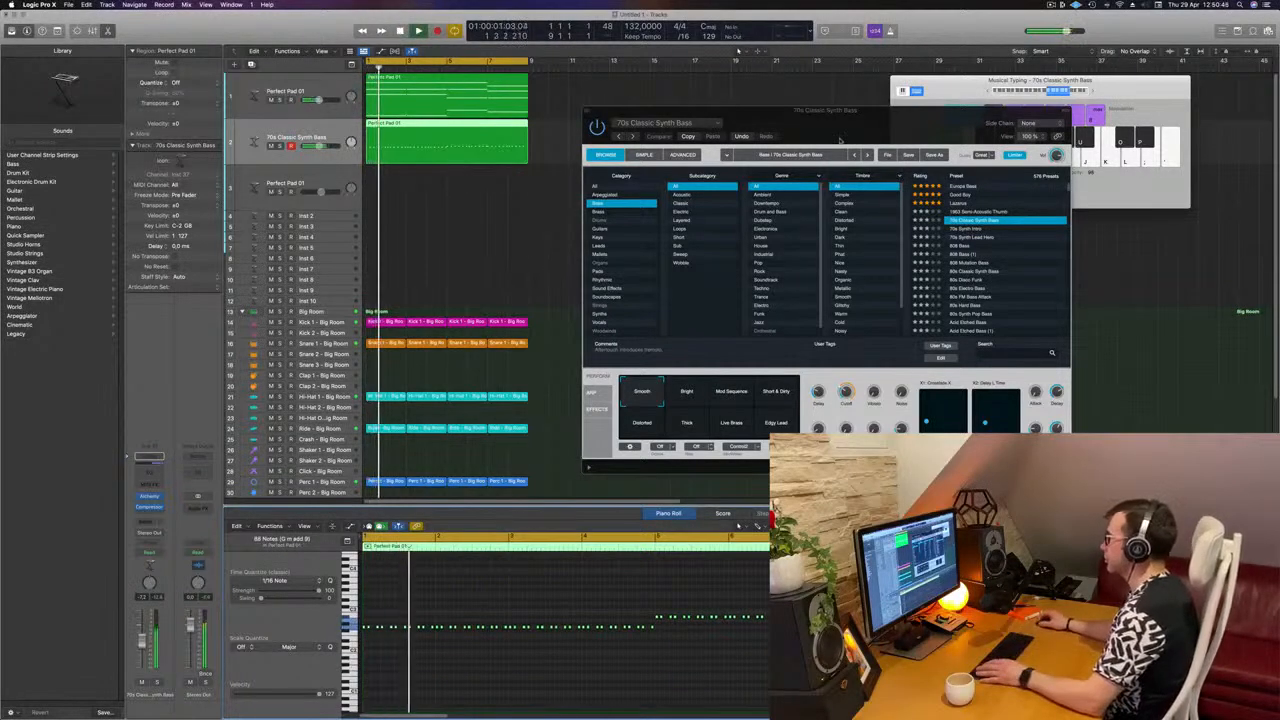
{"action": "left_click_drag", "start_coordinate": [865, 125], "coordinate": [812, 127]}
{"action": "key", "text": "Return"}
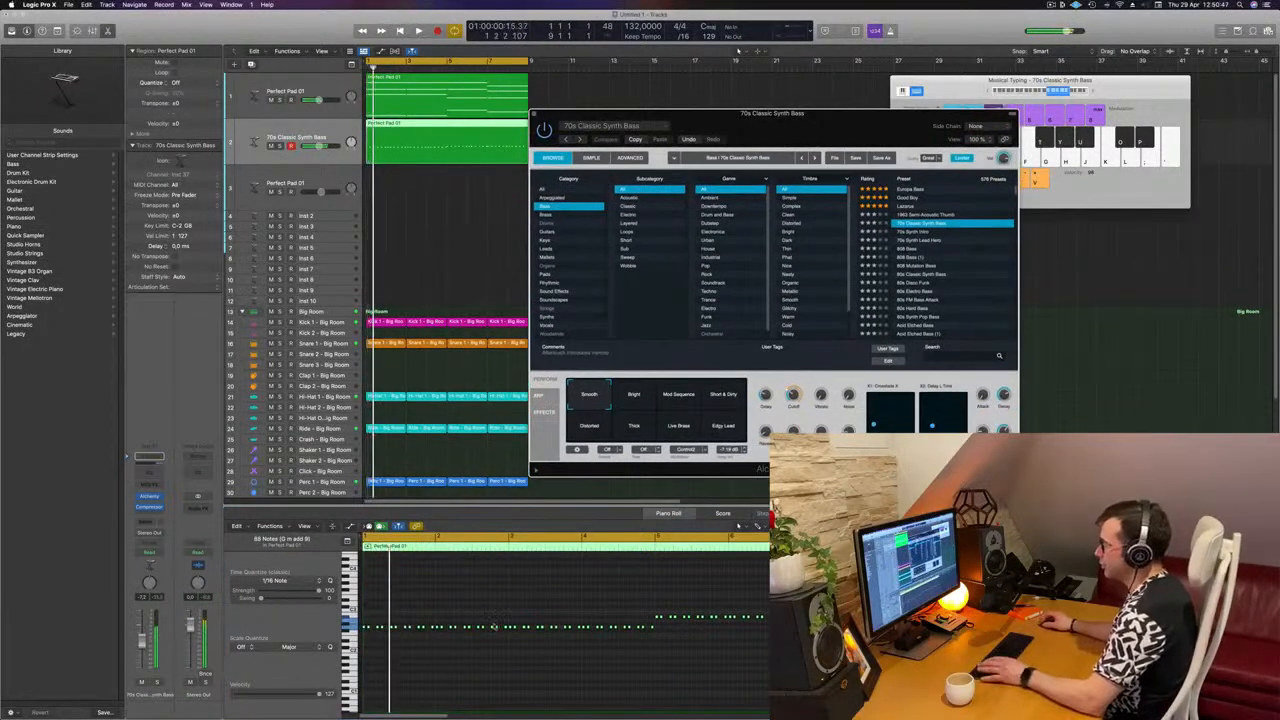
{"action": "left_click", "coordinate": [517, 603]}
{"action": "key", "text": "super+a"}
{"action": "key", "text": "alt+shift+Down"}
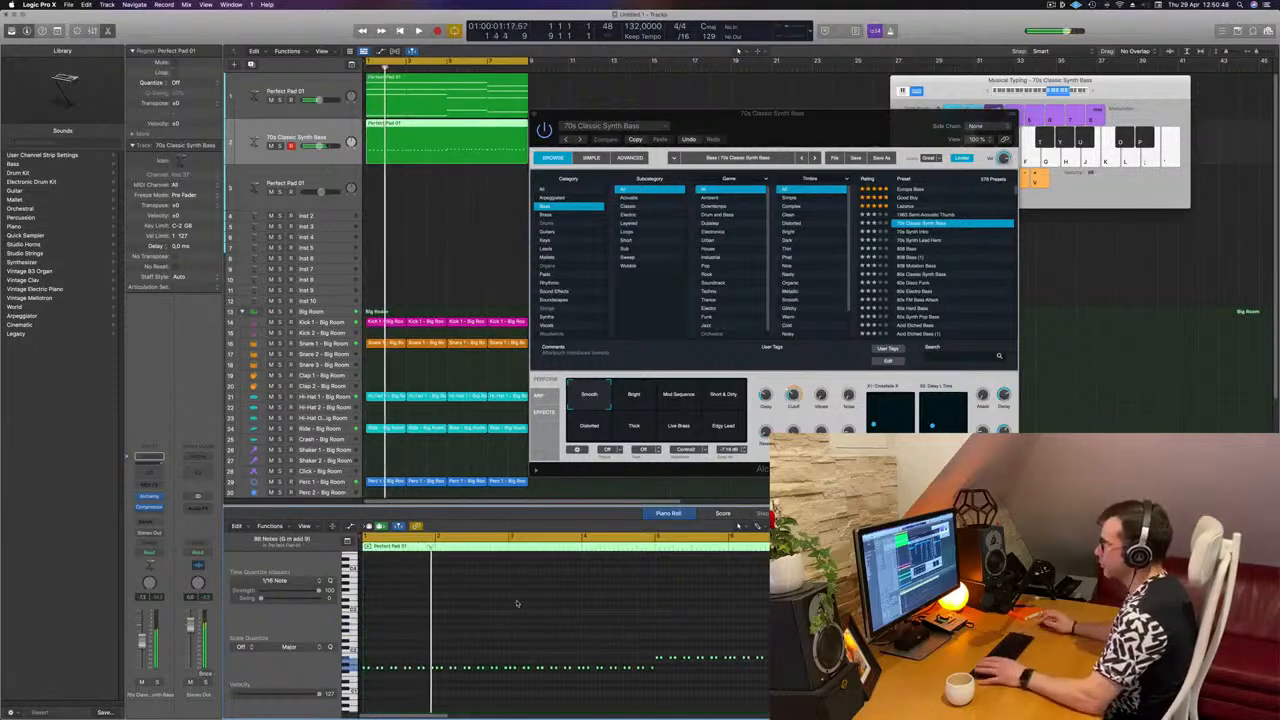
Audition the Bright, Mod Sequence and Distorted variations of the 70s Classic Synth Bass while the bass line plays.
{"action": "key", "text": "Return"}
{"action": "left_click_drag", "start_coordinate": [631, 107], "coordinate": [581, 99]}
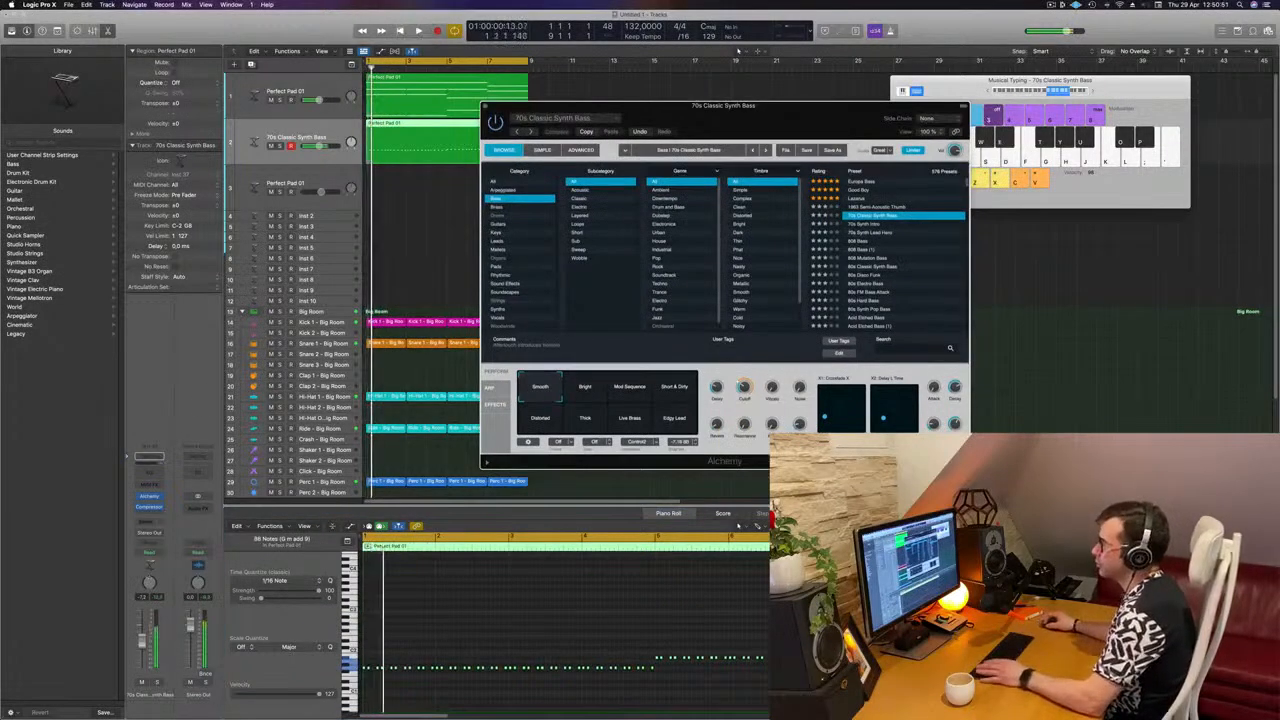
{"action": "left_click", "coordinate": [590, 392]}
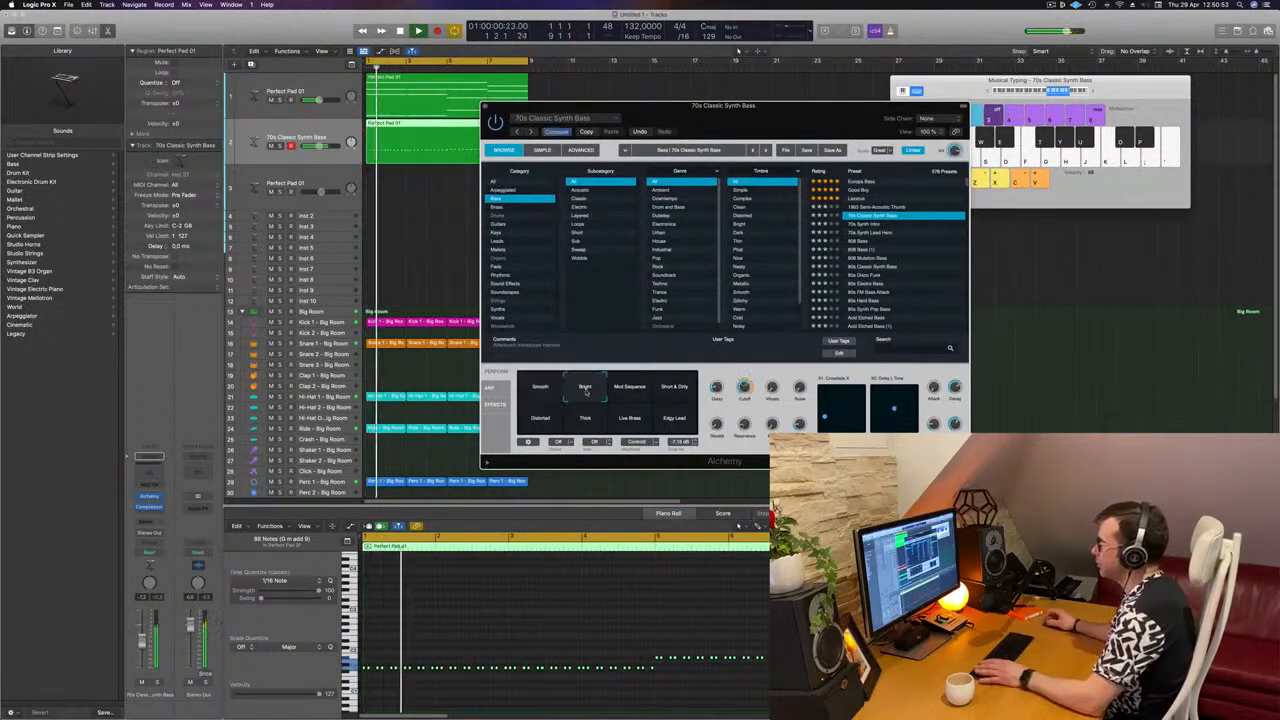
{"action": "left_click", "coordinate": [622, 393]}
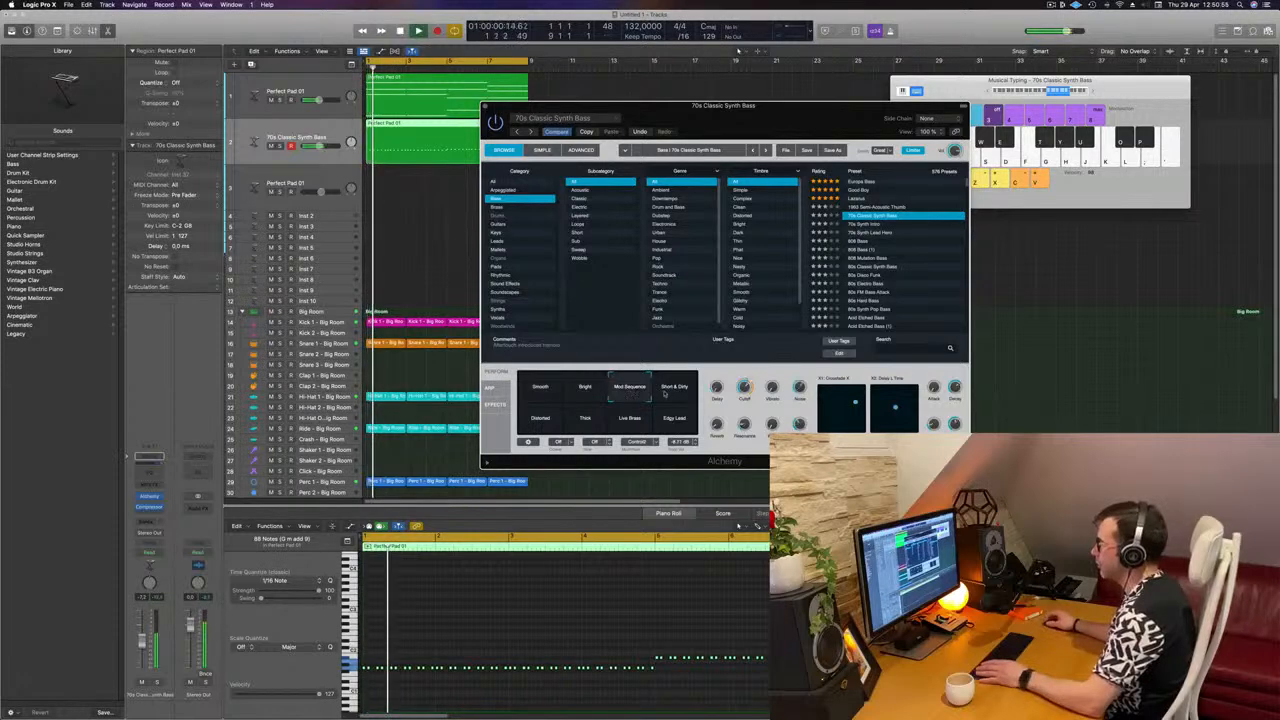
{"action": "left_click", "coordinate": [666, 393]}
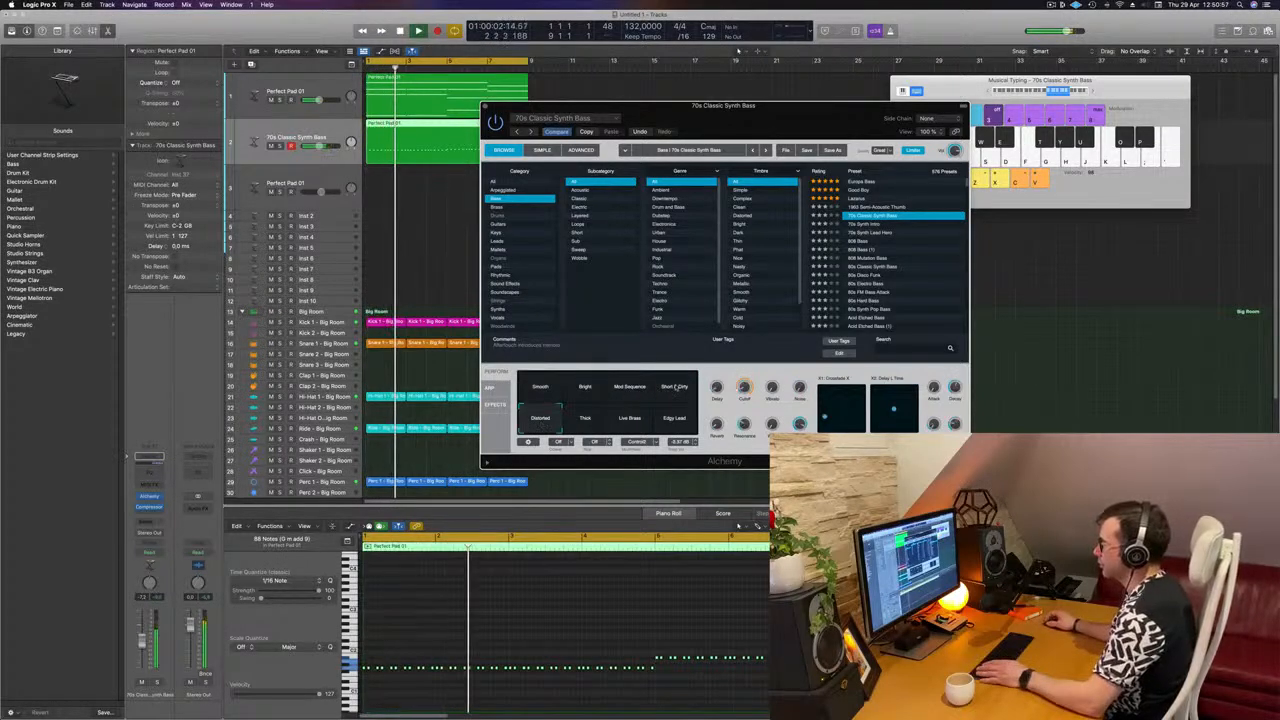
Choose the Short & Dirty variation of the 70s Classic Synth Bass and play the bass line.
{"action": "left_click", "coordinate": [676, 387]}
{"action": "key", "text": "space"}
{"action": "key", "text": "space"}
{"action": "left_click_drag", "start_coordinate": [712, 106], "coordinate": [740, 110]}
{"action": "key", "text": "space"}
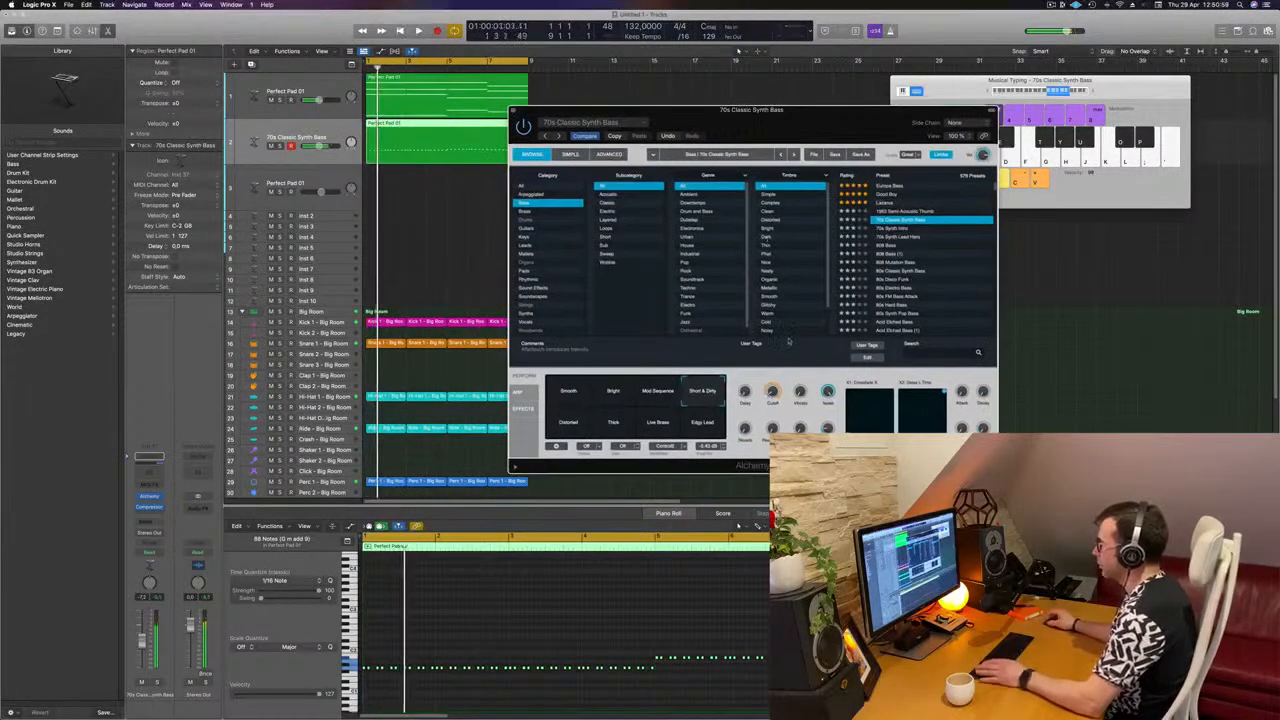
{"action": "key", "text": "space"}
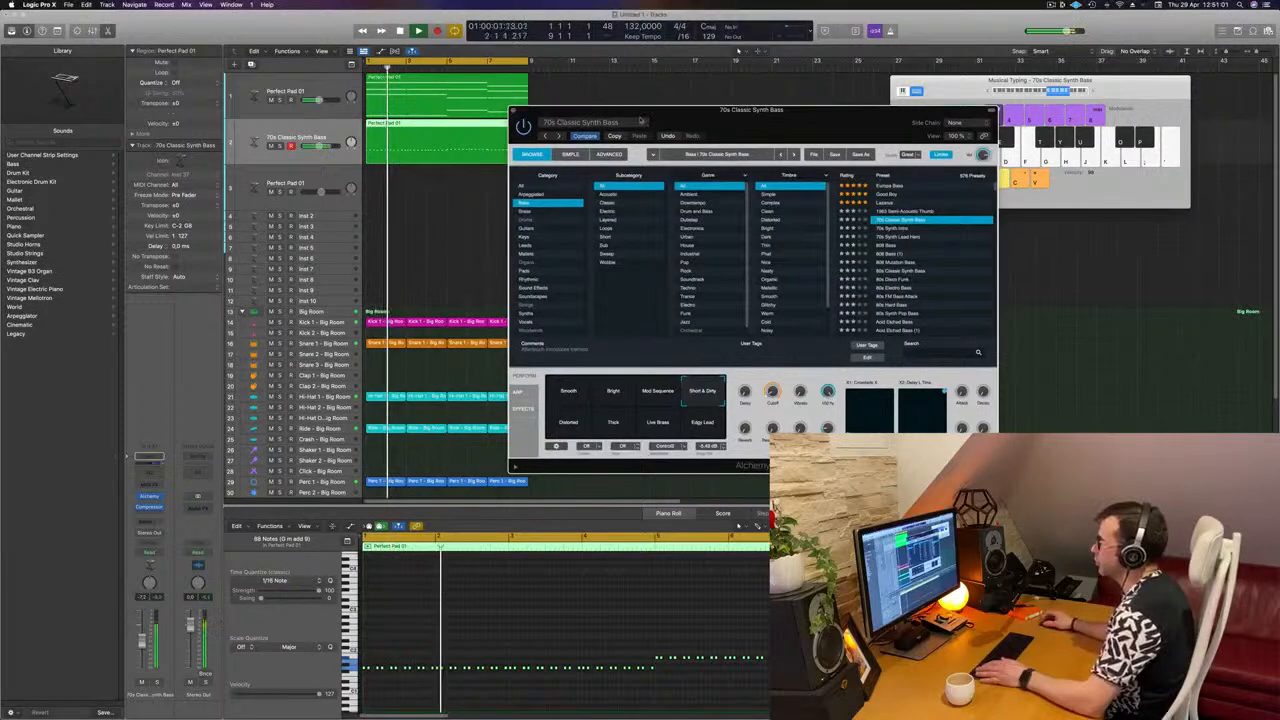
{"action": "key", "text": "space"}
{"action": "key", "text": "space"}
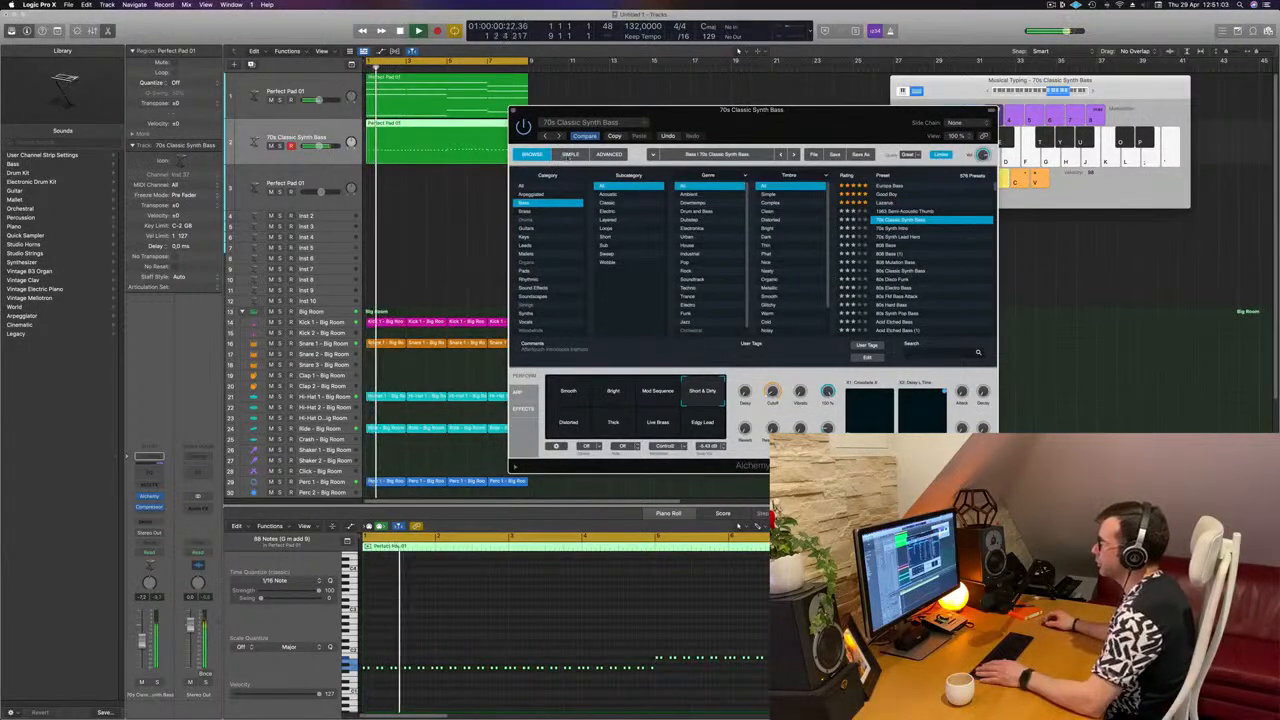
Open Alchemy's advanced view and lengthen the hold and decay of the AHDSR envelope during playback.
{"action": "left_click", "coordinate": [609, 154]}
{"action": "key", "text": "space"}
{"action": "key", "text": "space"}
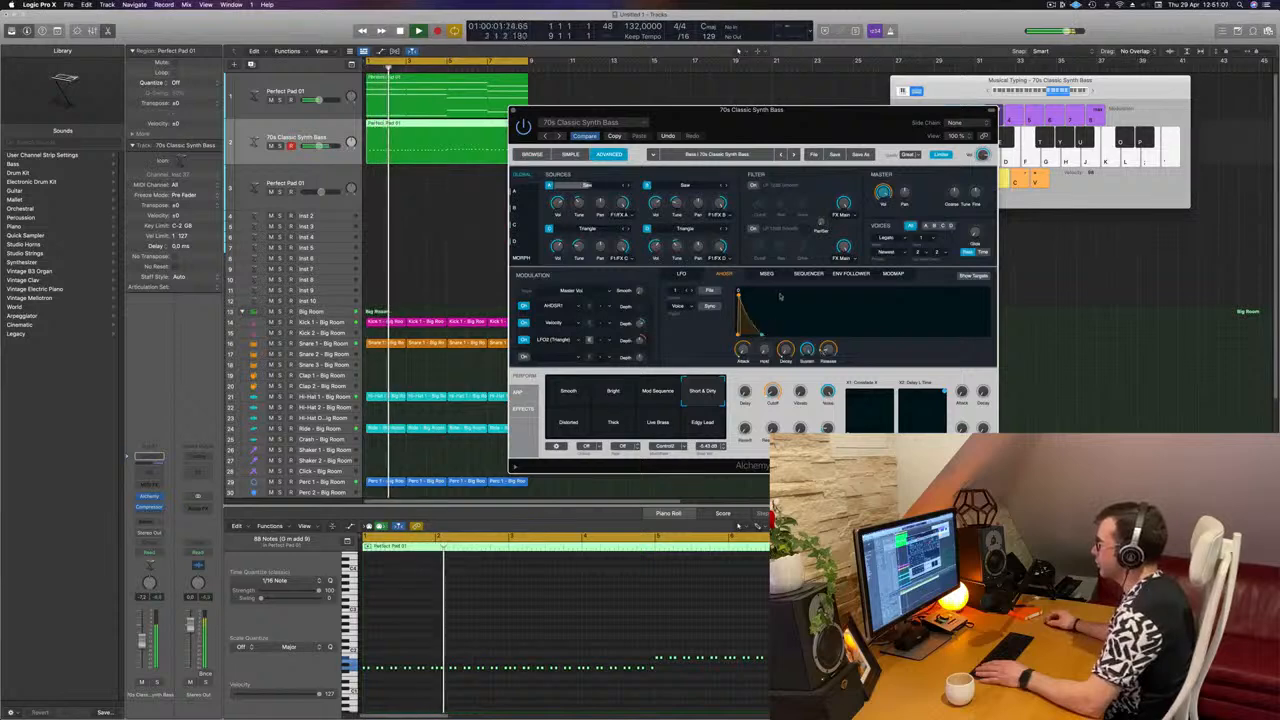
{"action": "left_click", "coordinate": [681, 274]}
{"action": "left_click", "coordinate": [718, 274]}
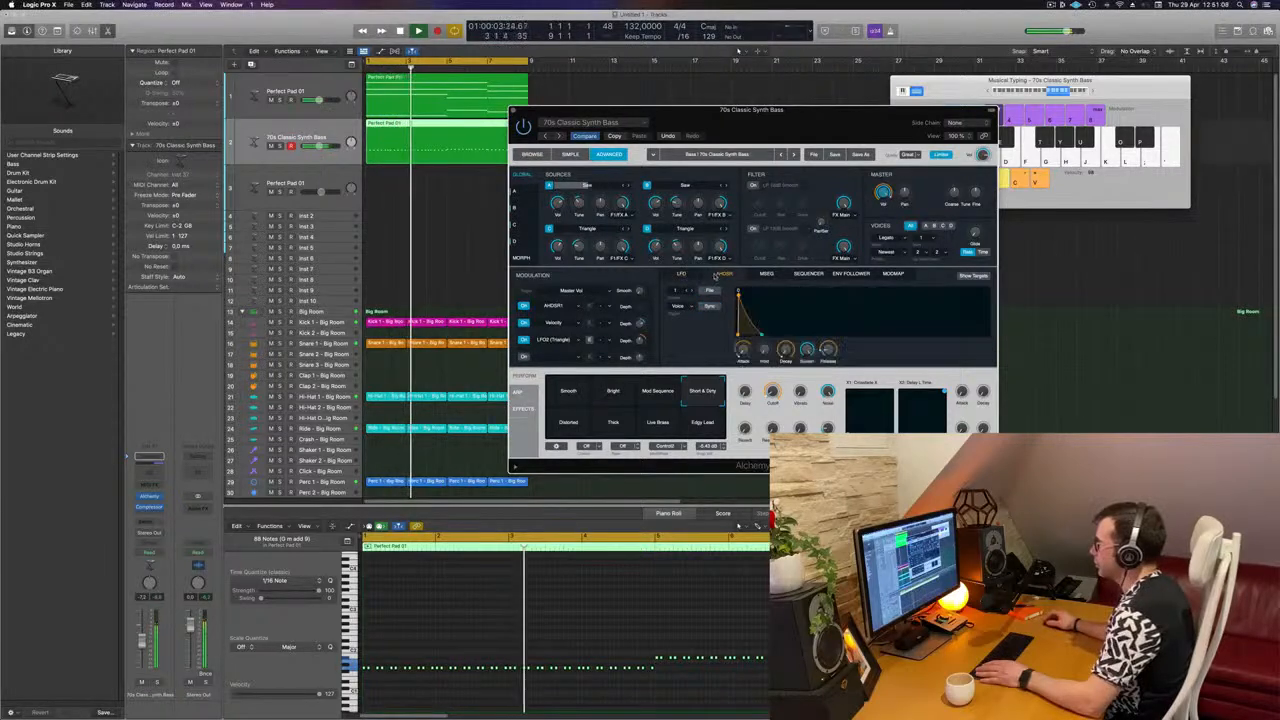
{"action": "left_click_drag", "start_coordinate": [764, 350], "coordinate": [830, 332]}
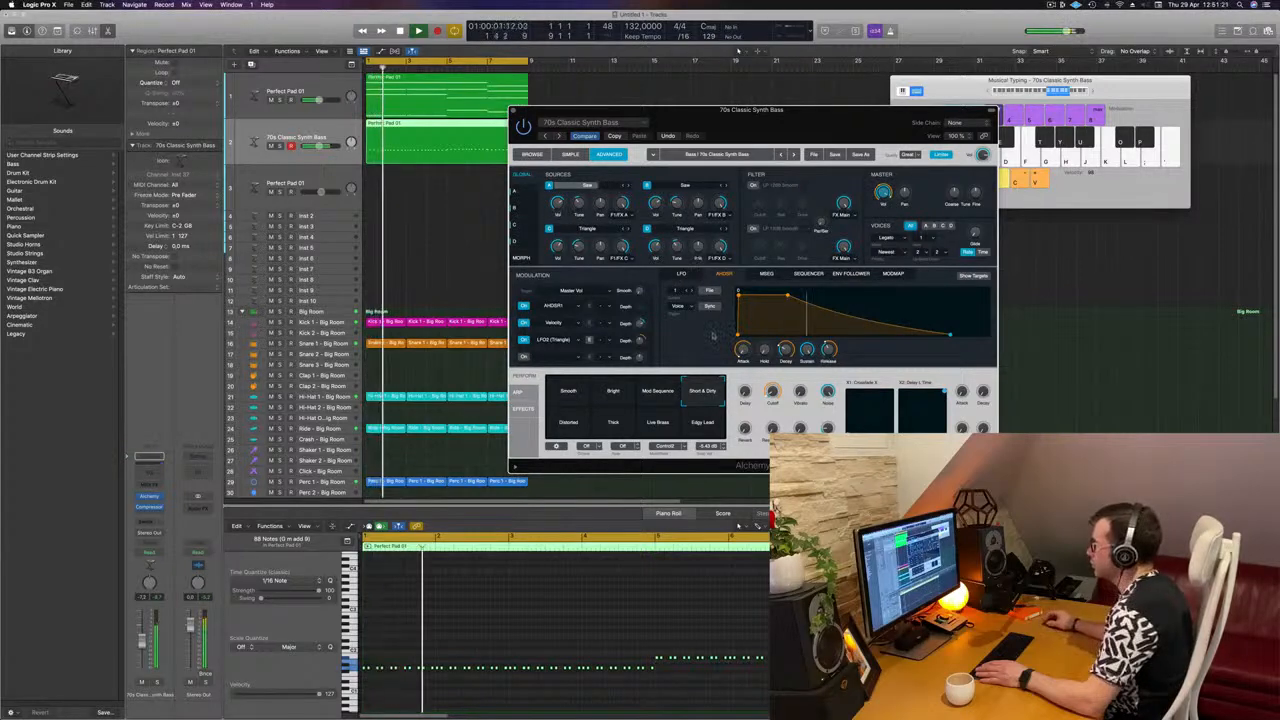
Look through the MSEG, Sequencer, Env Follower, ModMap and LFO modulation settings of the bass sound.
{"action": "left_click", "coordinate": [767, 276]}
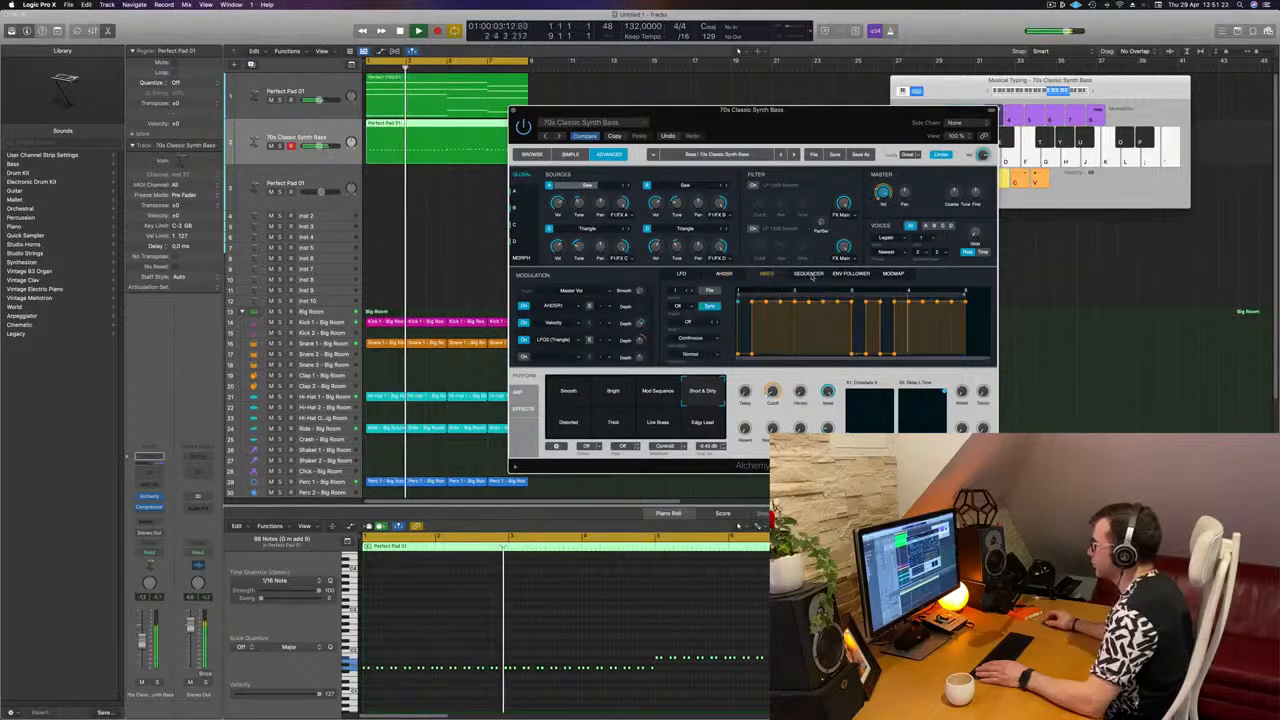
{"action": "left_click", "coordinate": [808, 274]}
{"action": "left_click", "coordinate": [850, 274]}
{"action": "left_click", "coordinate": [893, 274]}
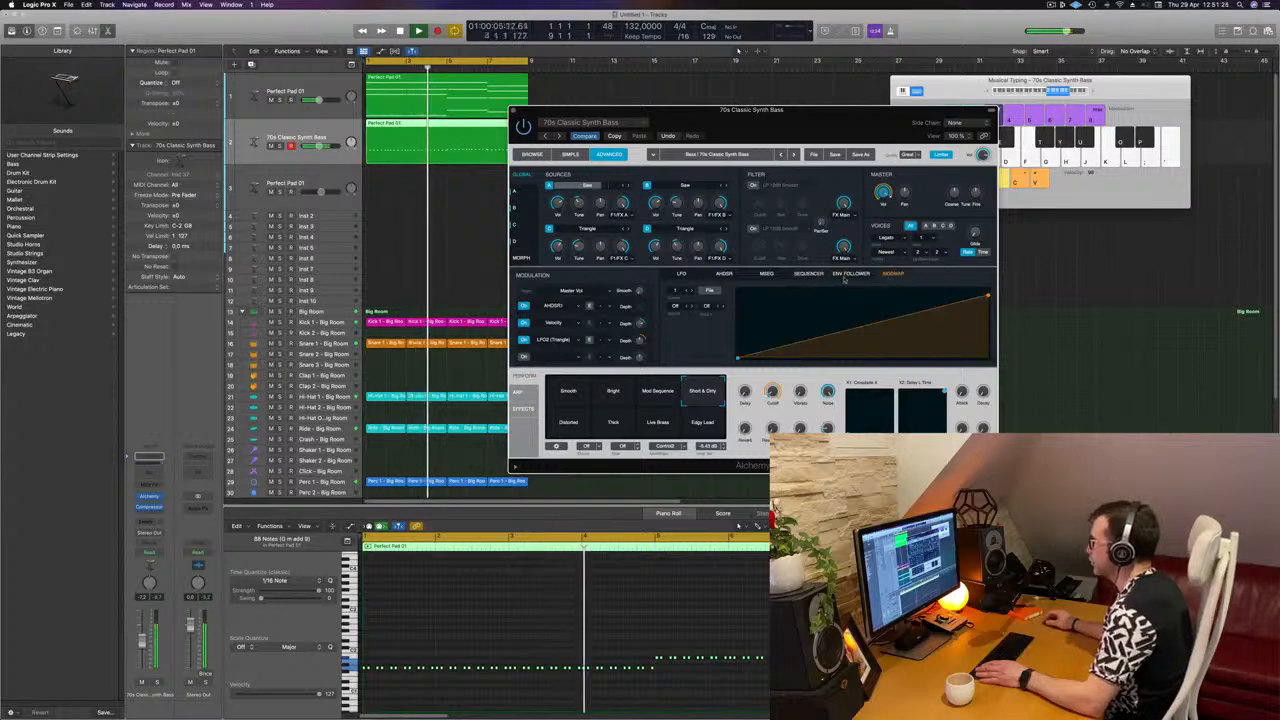
{"action": "left_click", "coordinate": [848, 274]}
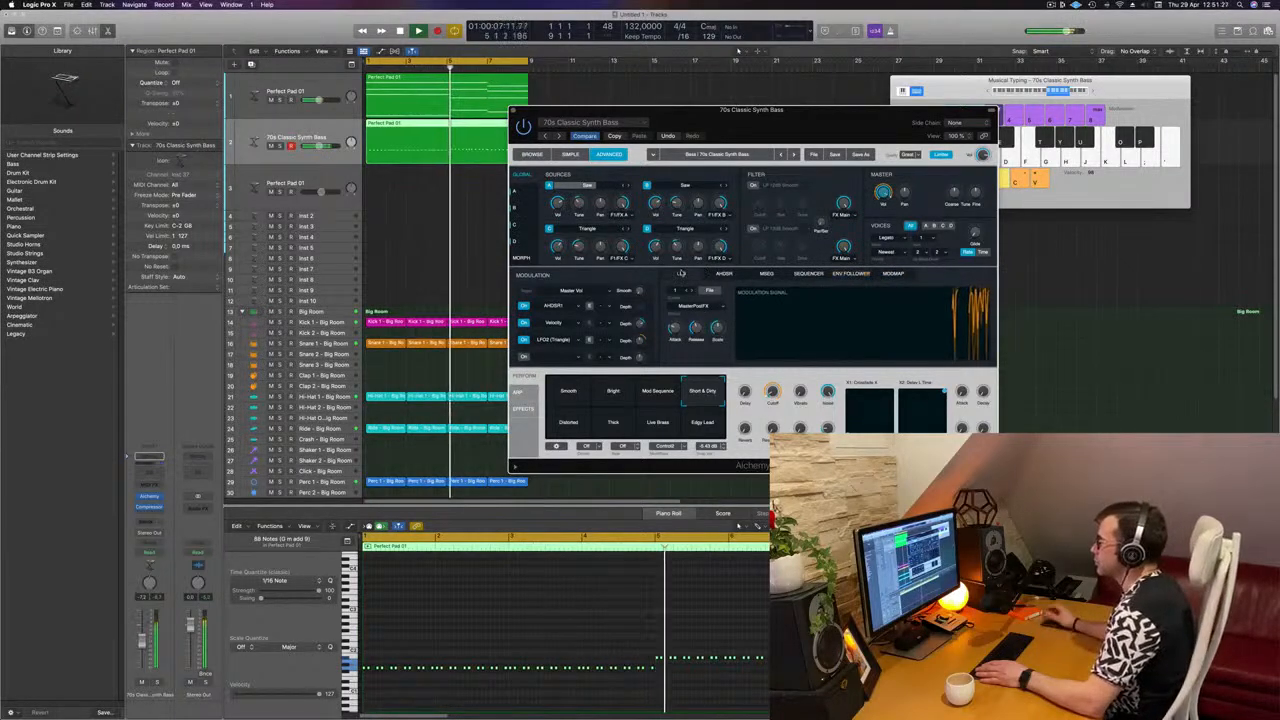
{"action": "left_click", "coordinate": [681, 274]}
{"action": "left_click_drag", "start_coordinate": [501, 120], "coordinate": [469, 124]}
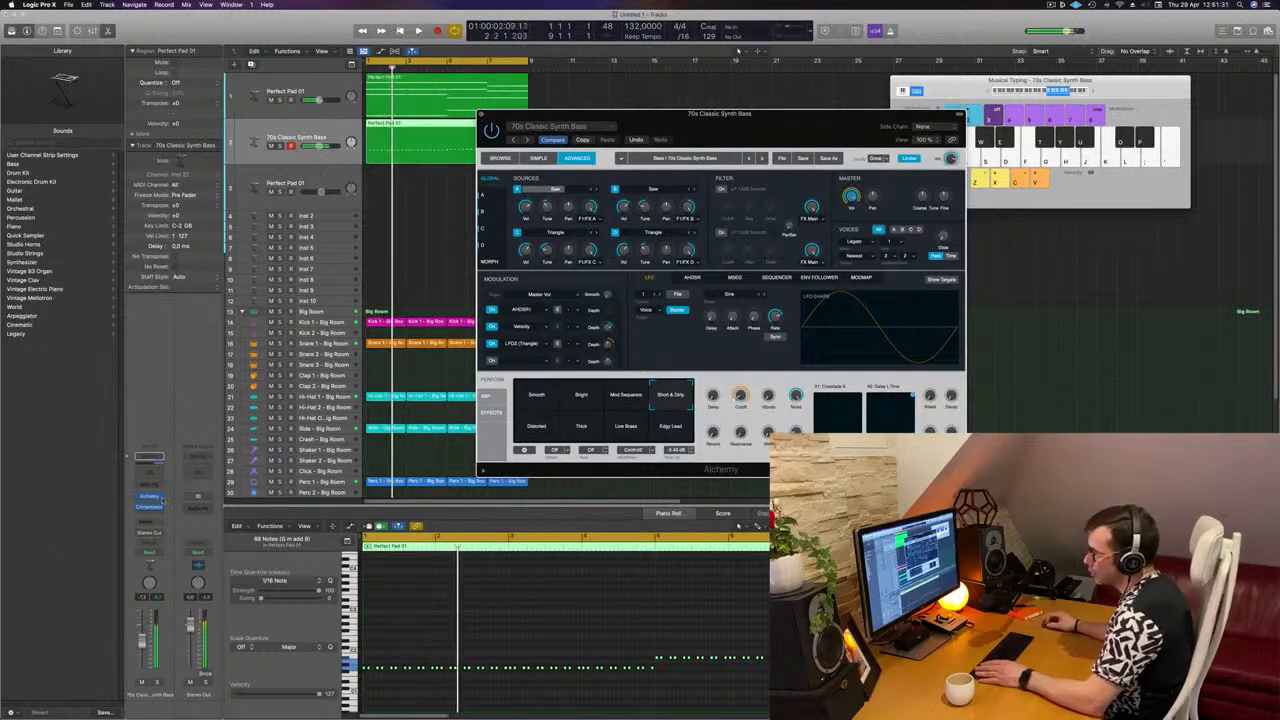
Switch Alchemy to the simple view and adjust the bass sound's decay and sustain while the track plays.
{"action": "left_click", "coordinate": [539, 159]}
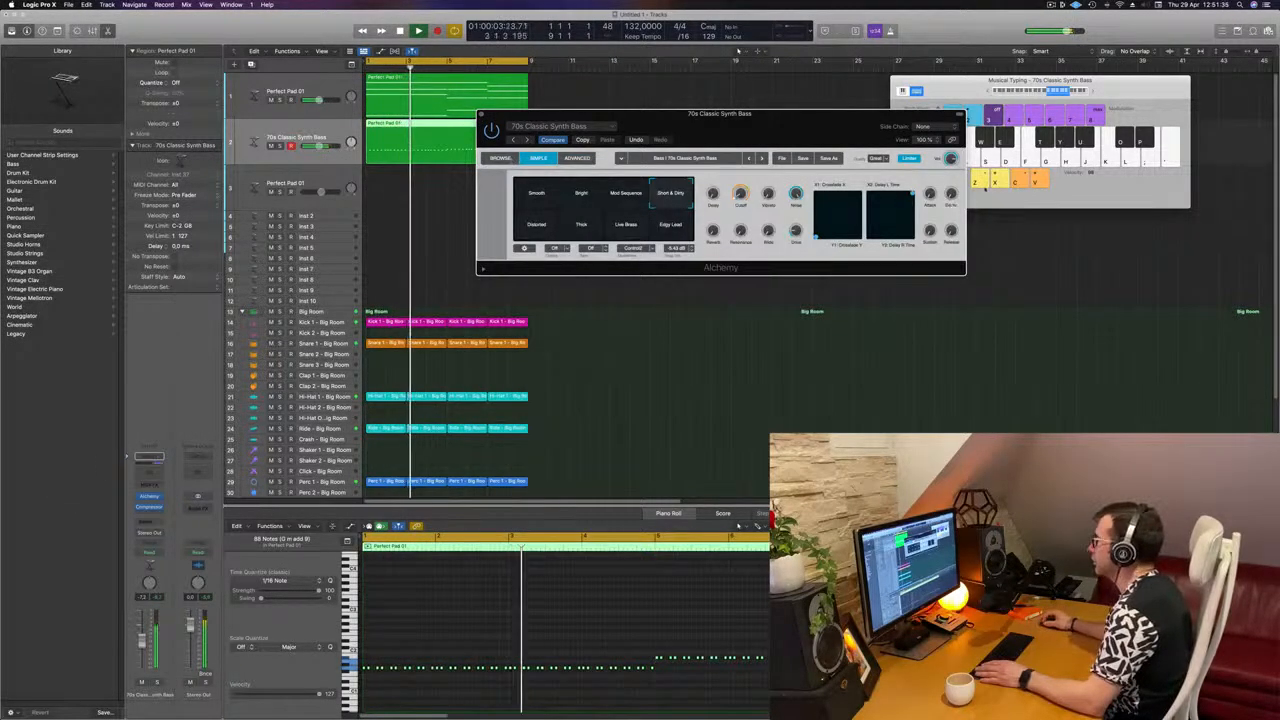
{"action": "key", "text": "Return"}
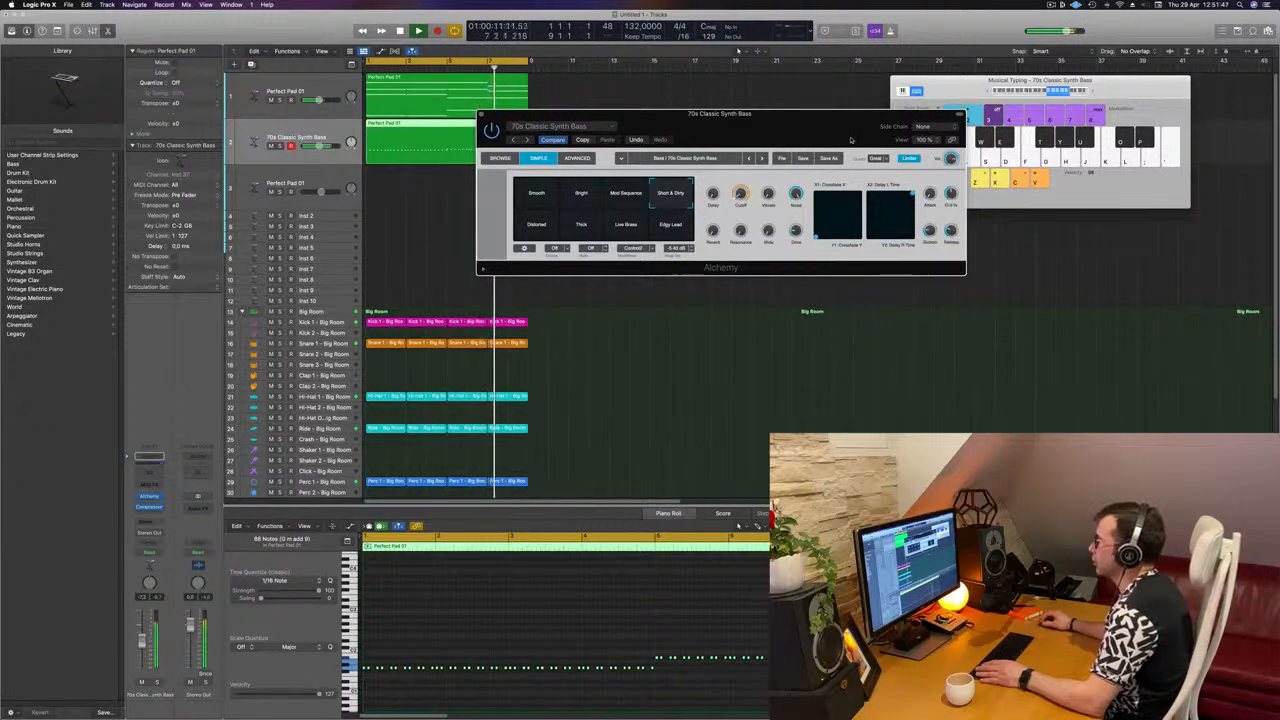
{"action": "left_click_drag", "start_coordinate": [851, 140], "coordinate": [899, 252]}
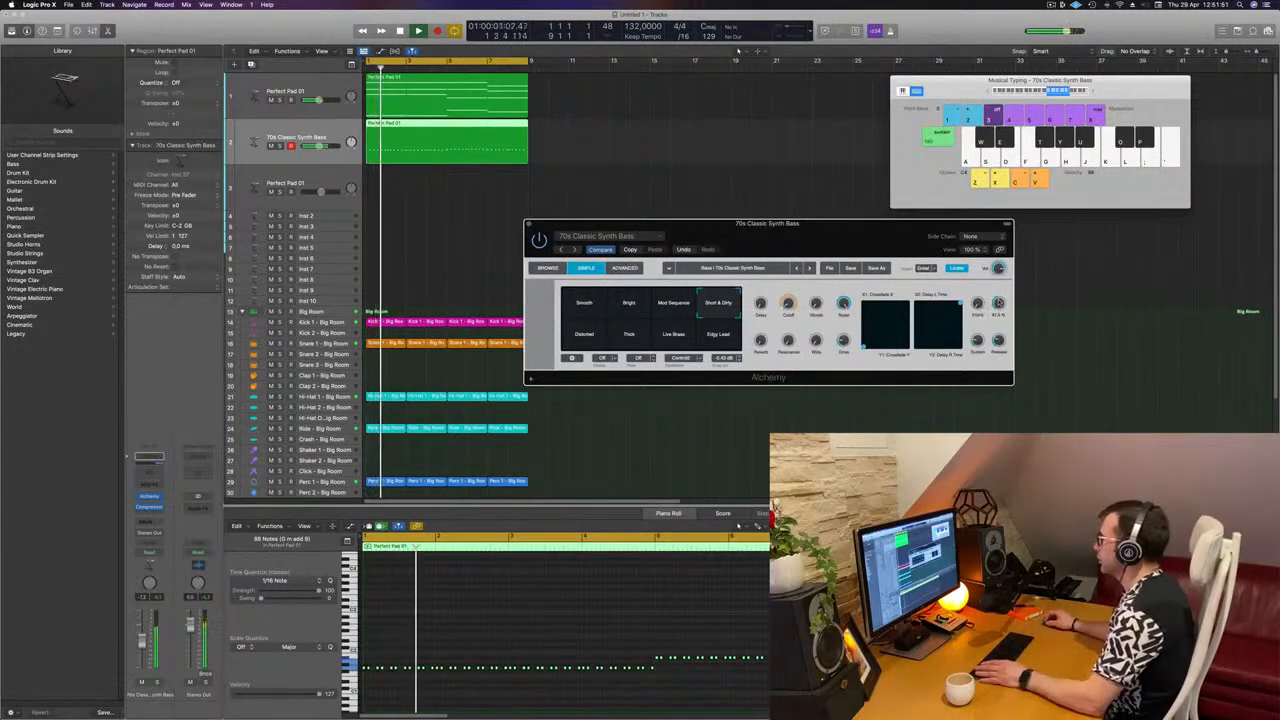
{"action": "left_click_drag", "start_coordinate": [999, 339], "coordinate": [1004, 308]}
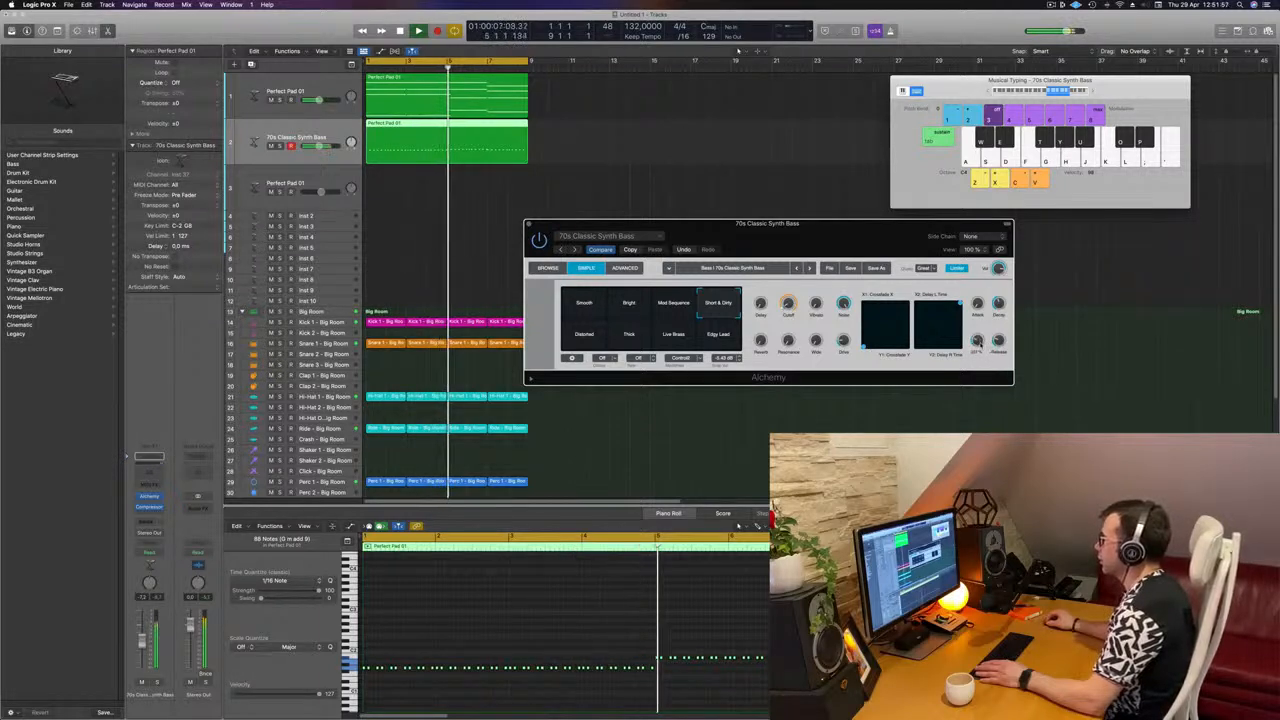
{"action": "key", "text": "space"}
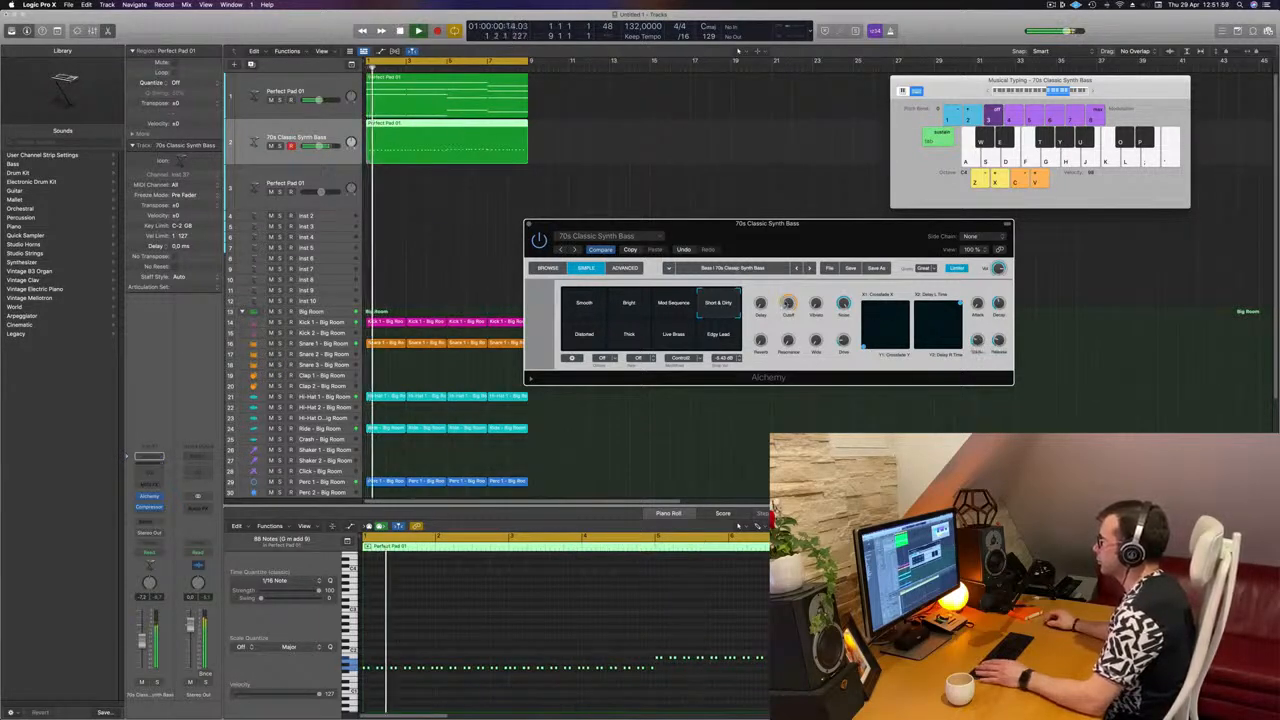
Raise the bass sound's cutoff in Alchemy, close the instrument, and replay the track from the beginning.
{"action": "left_click_drag", "start_coordinate": [788, 304], "coordinate": [789, 283]}
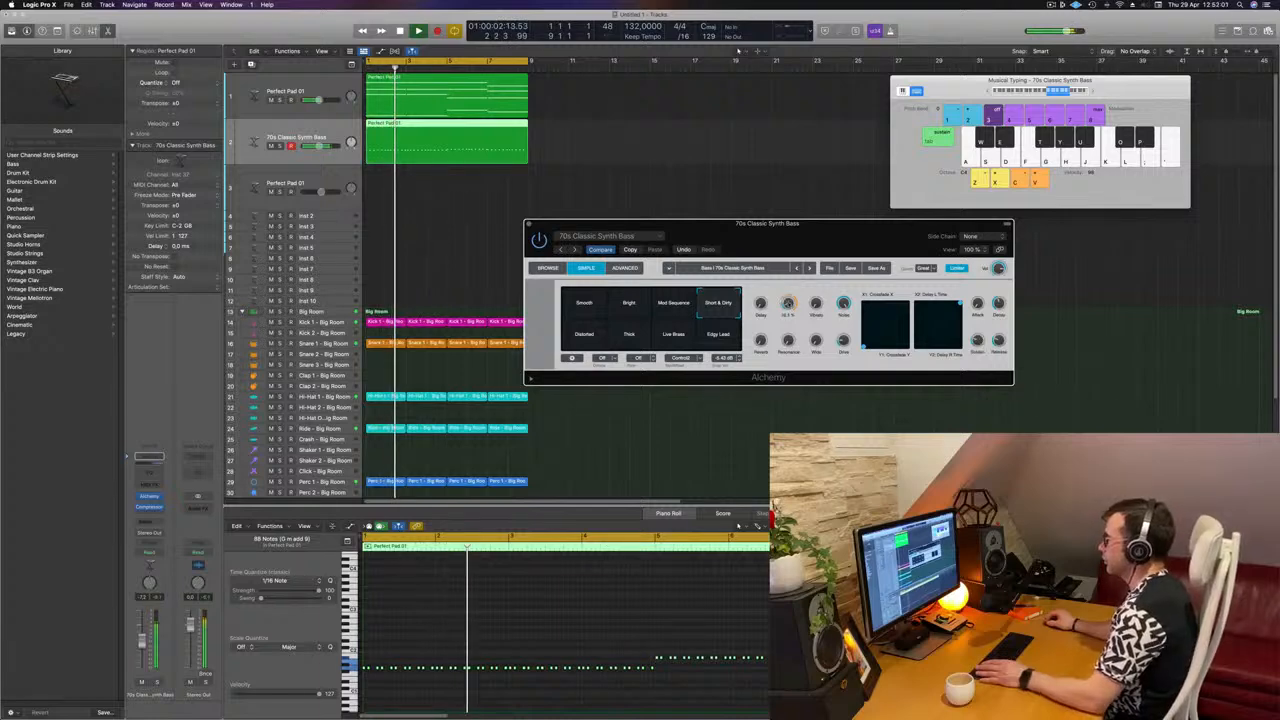
{"action": "left_click_drag", "start_coordinate": [560, 228], "coordinate": [537, 277]}
{"action": "left_click", "coordinate": [506, 273]}
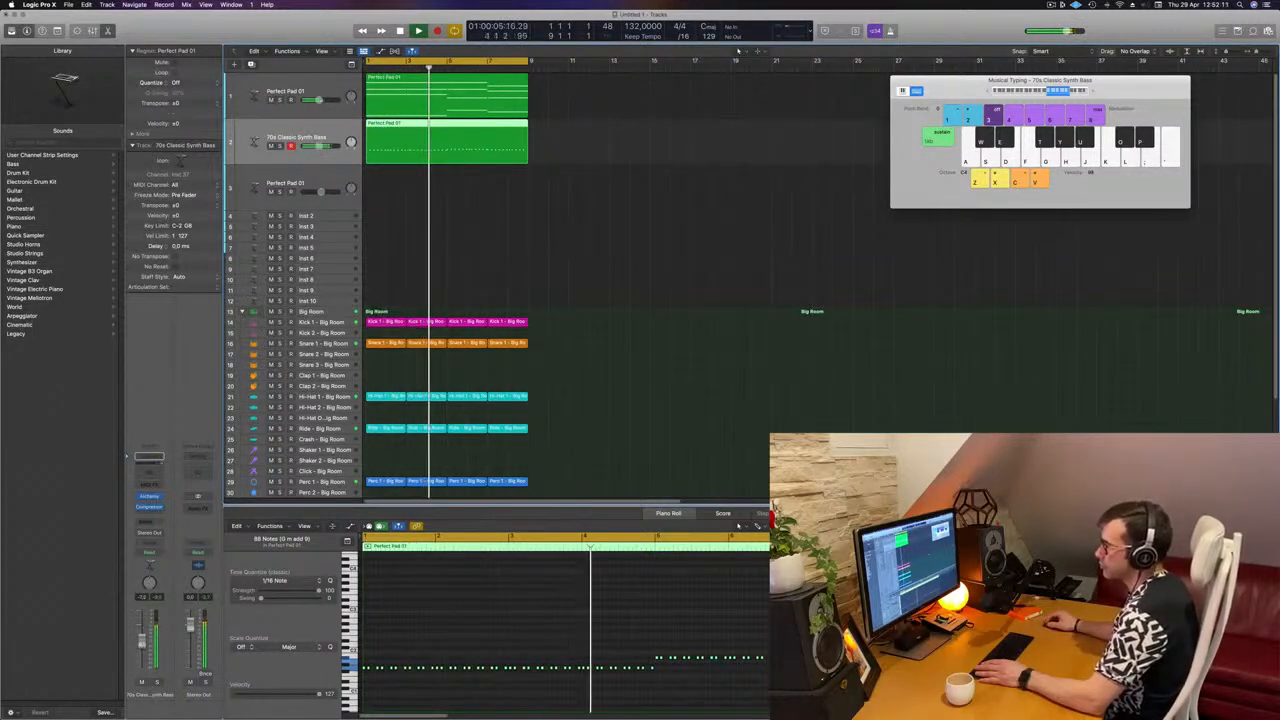
{"action": "left_click", "coordinate": [555, 212]}
{"action": "key", "text": "Return"}
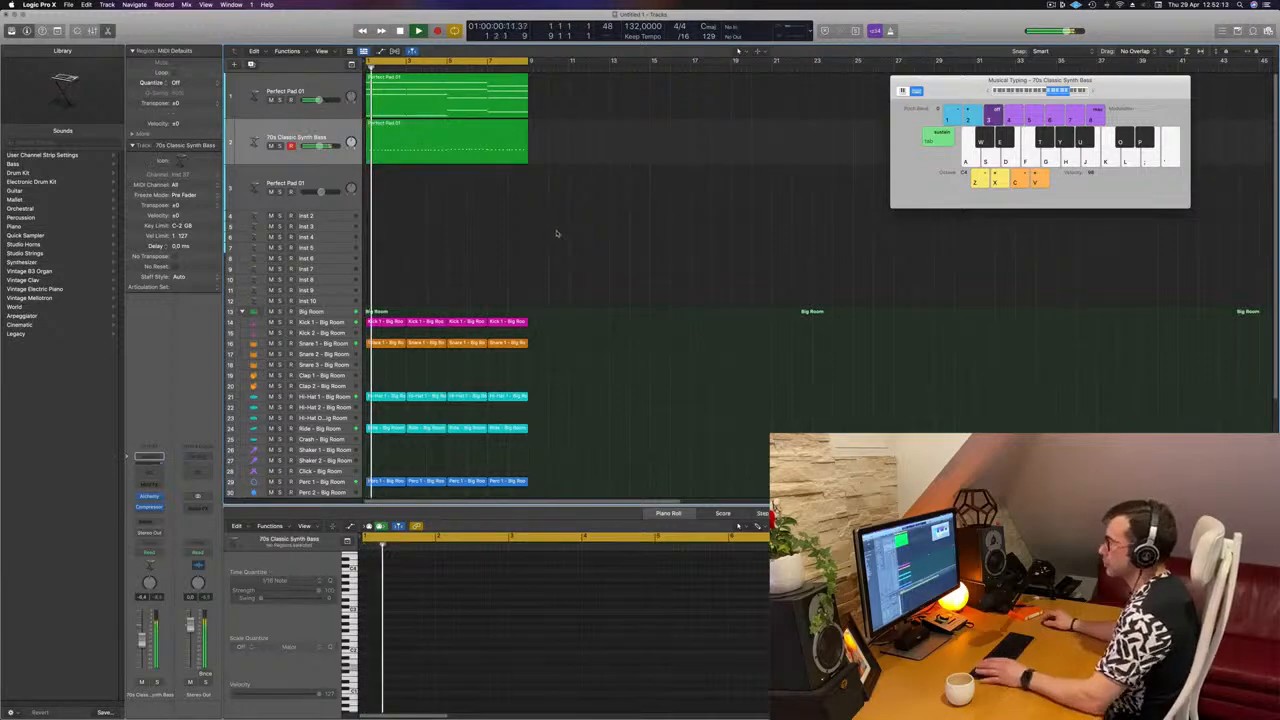
Select the Ride track of the Big Room kit and replay the arrangement from the beginning.
{"action": "scroll", "coordinate": [557, 234], "scroll_direction": "down", "scroll_amount": 6}
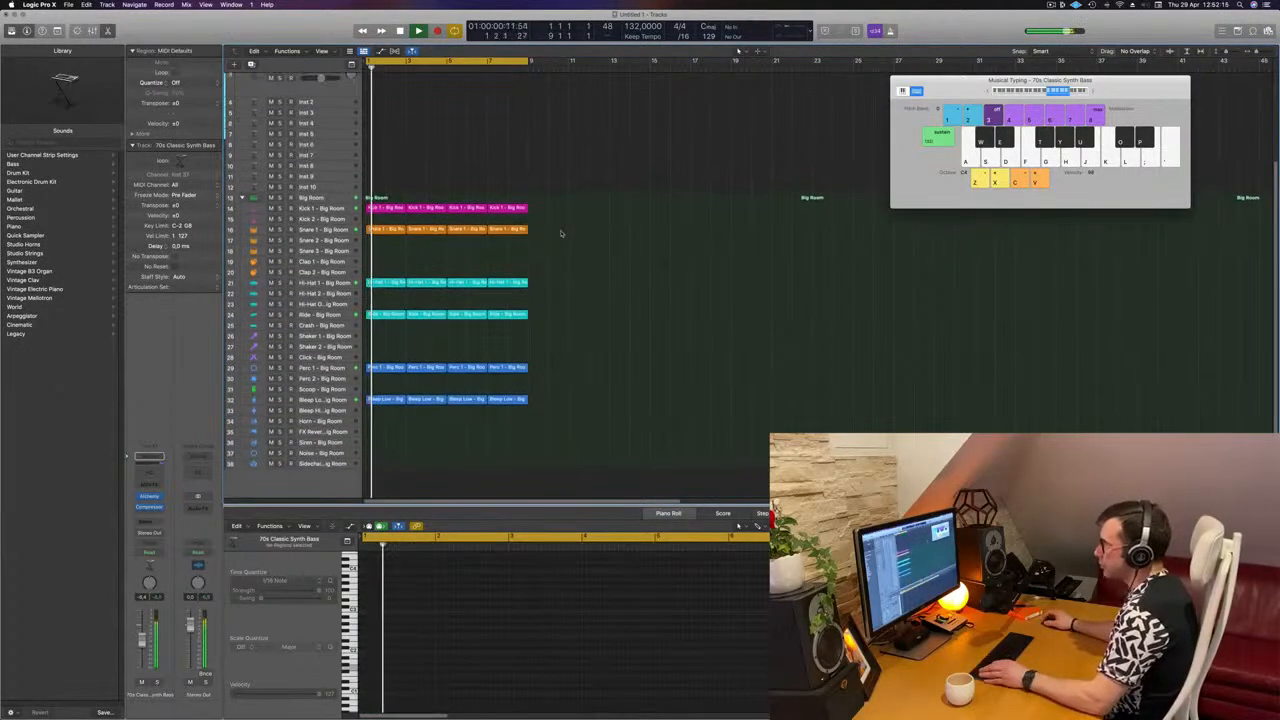
{"action": "scroll", "coordinate": [561, 234], "scroll_direction": "up", "scroll_amount": 1}
{"action": "left_click", "coordinate": [331, 322]}
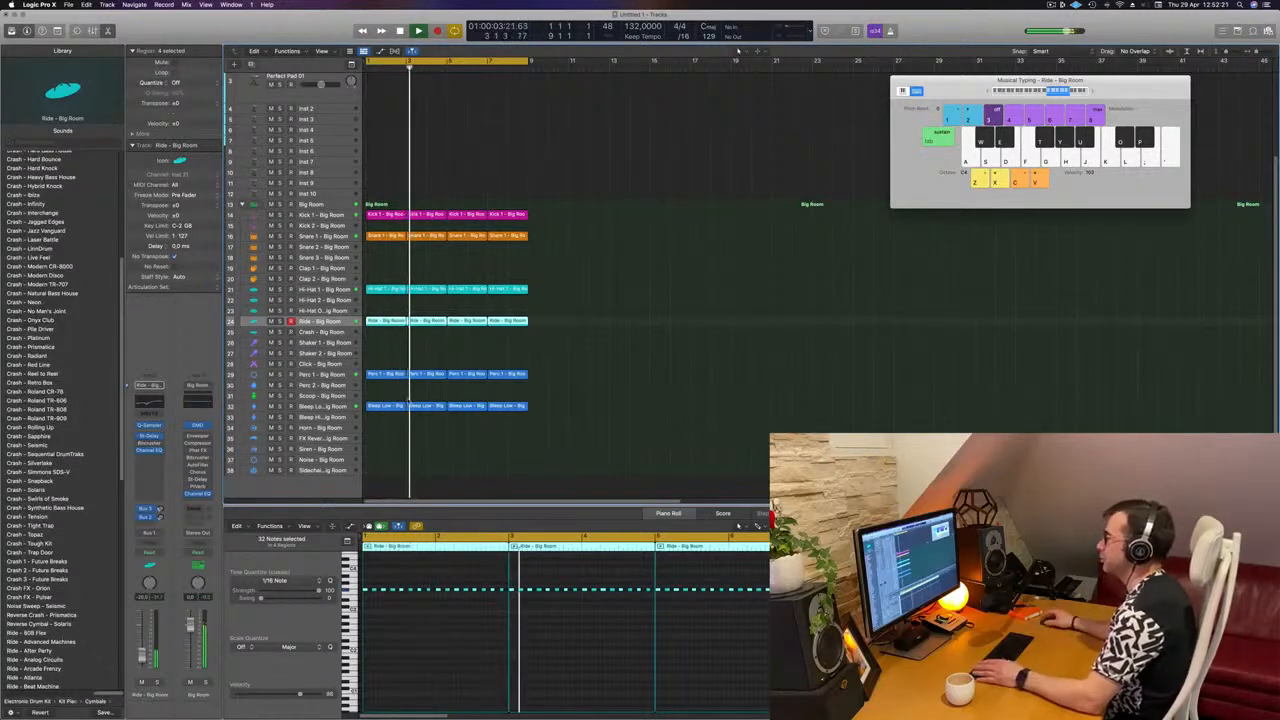
{"action": "scroll", "coordinate": [579, 228], "scroll_direction": "up", "scroll_amount": 5}
{"action": "key", "text": "Return"}
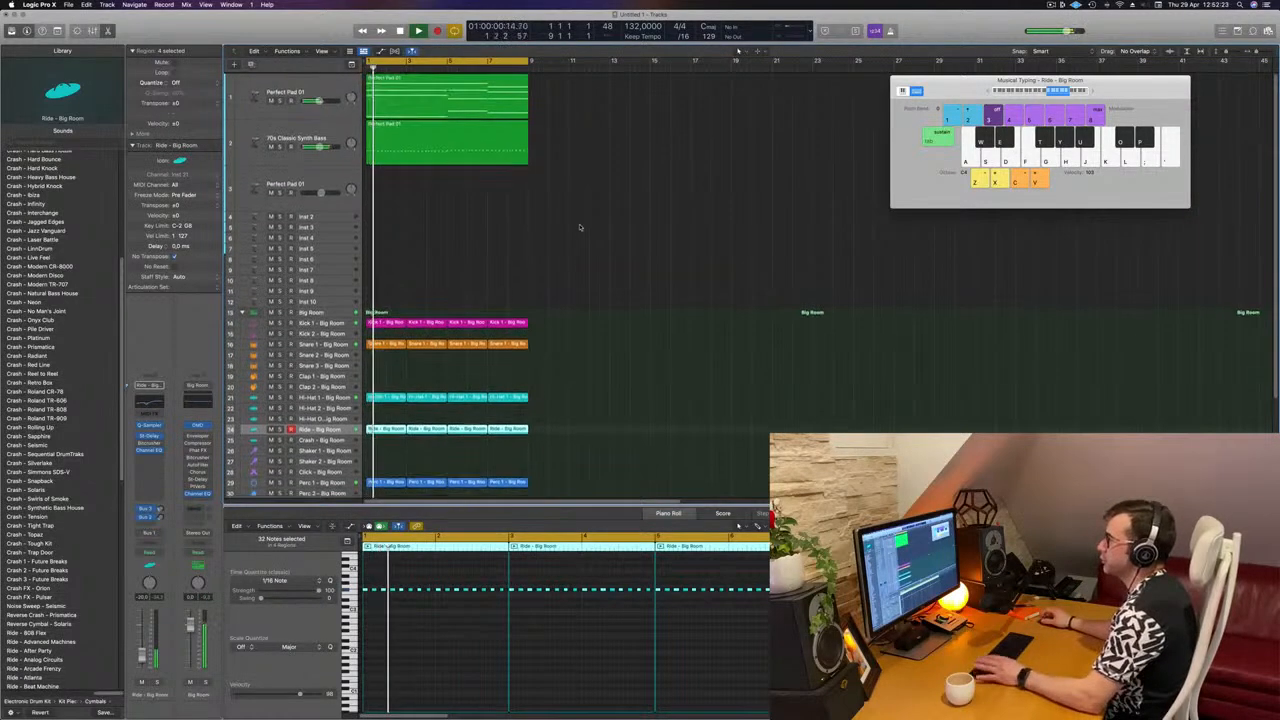
Repeat all regions once after the existing ones and extend the cycle range to bar 17.
{"action": "left_click", "coordinate": [475, 214]}
{"action": "key", "text": "super+a"}
{"action": "key", "text": "super+r"}
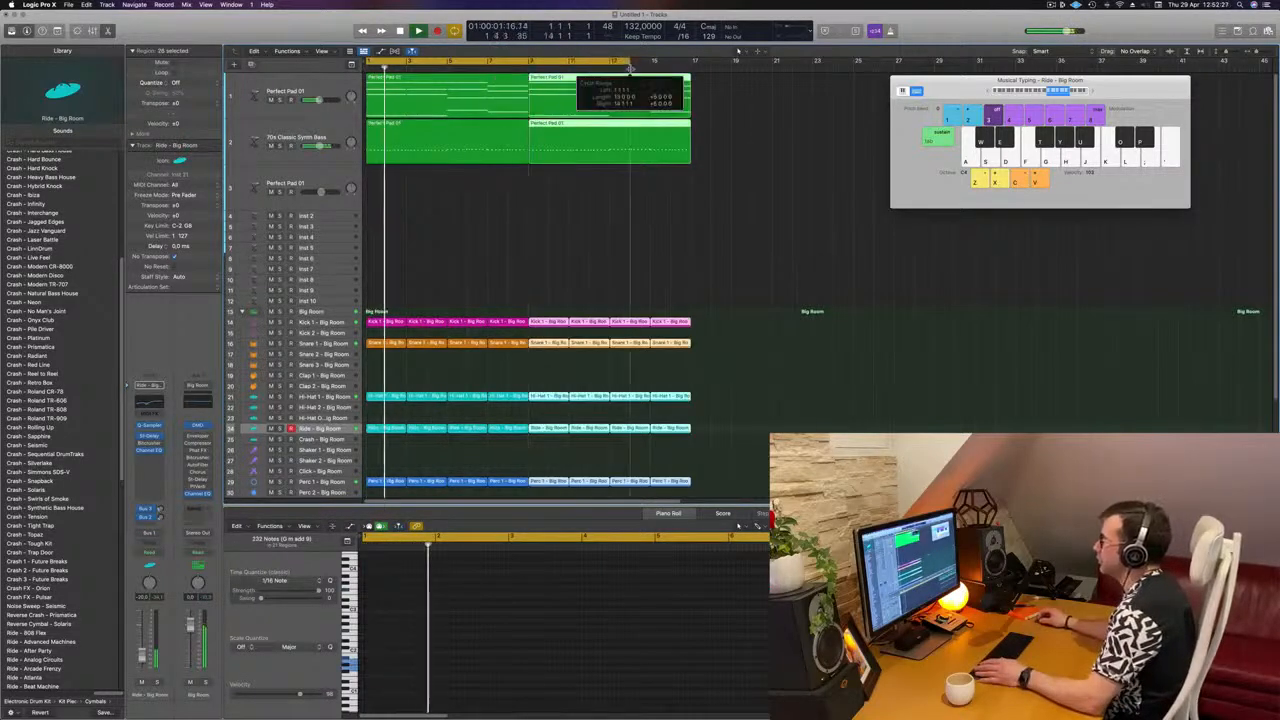
{"action": "left_click", "coordinate": [559, 203]}
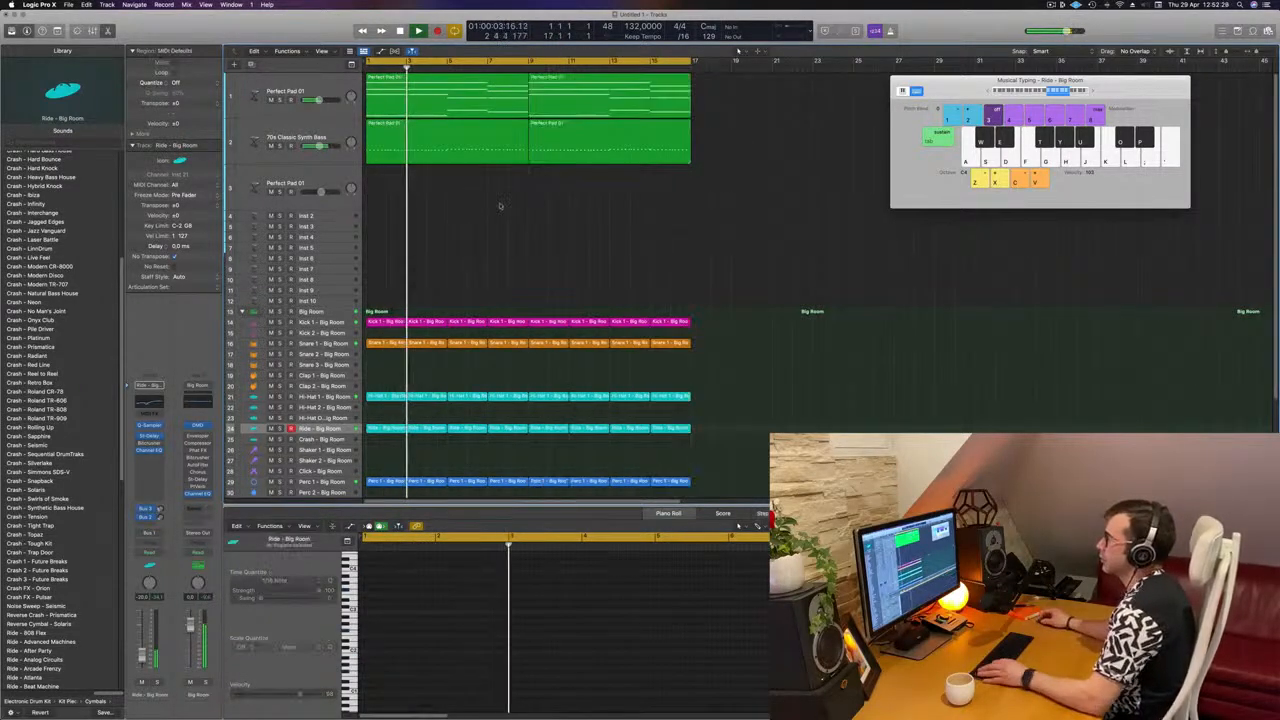
{"action": "key", "text": "super+Left"}
Duplicate the Perfect Pad 01 track with its settings and copy its first region onto the new track.
{"action": "left_click", "coordinate": [336, 128]}
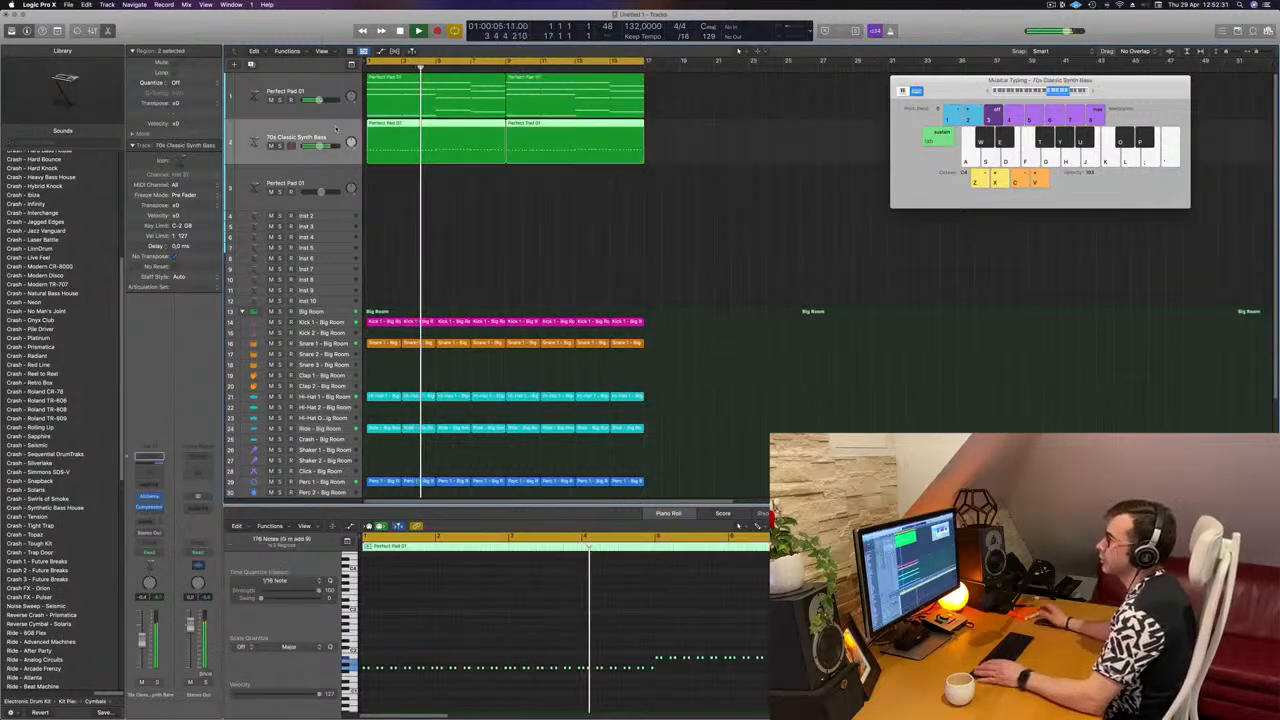
{"action": "key", "text": "Return"}
{"action": "left_click", "coordinate": [323, 103]}
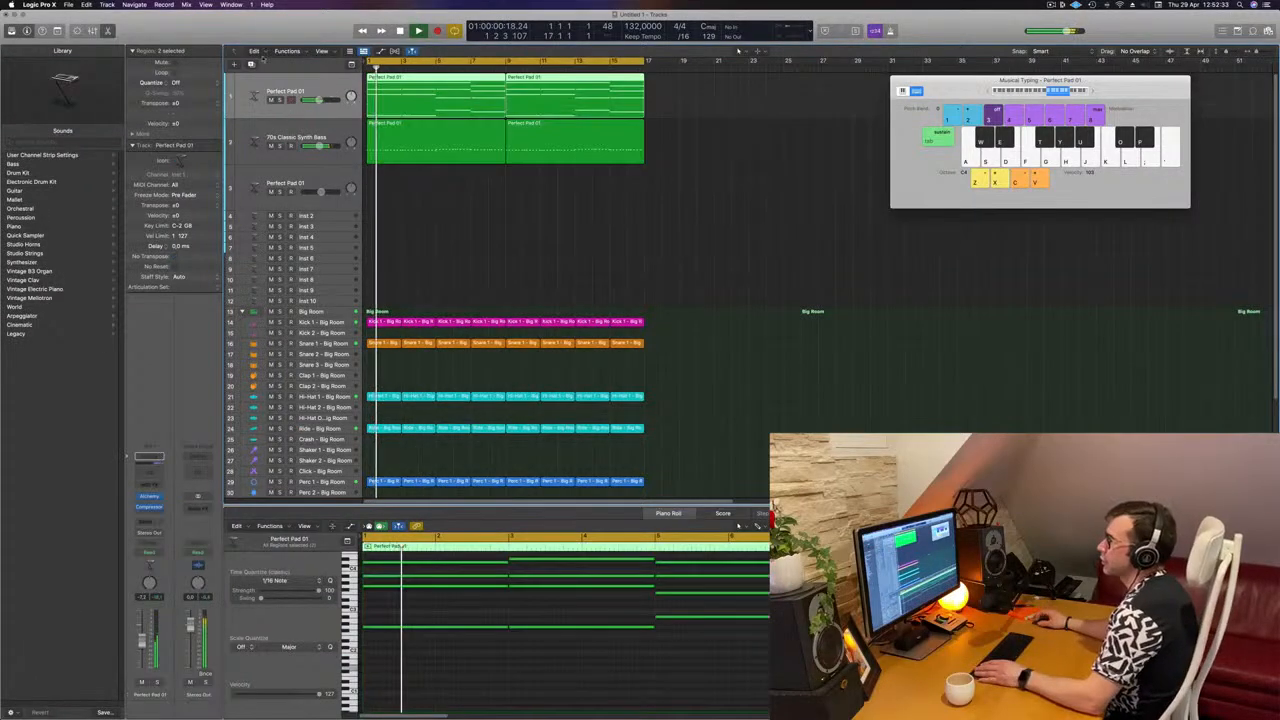
{"action": "key", "text": "super+d"}
{"action": "key", "text": "Return"}
{"action": "left_click_drag", "start_coordinate": [408, 90], "coordinate": [397, 132]}
{"action": "key", "text": "space"}
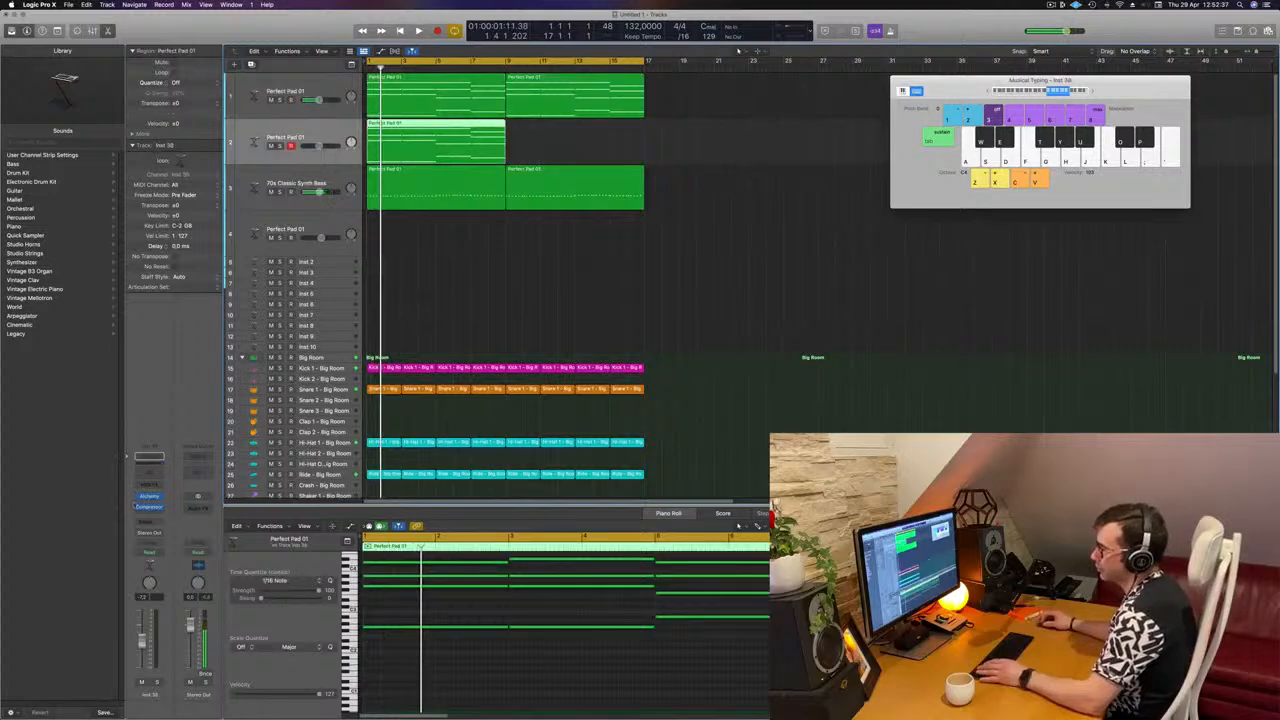
Open Alchemy on the duplicated pad track and filter the presets to the Brass category.
{"action": "left_click", "coordinate": [149, 497]}
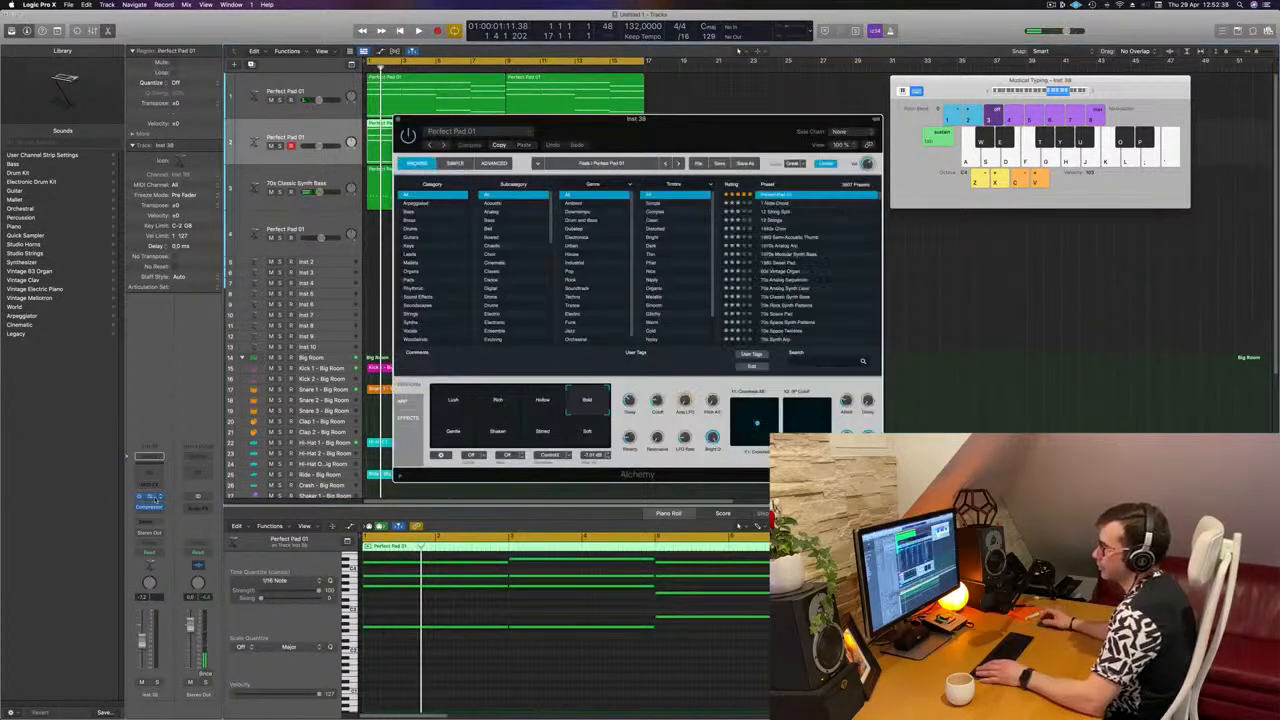
{"action": "left_click_drag", "start_coordinate": [638, 126], "coordinate": [808, 125]}
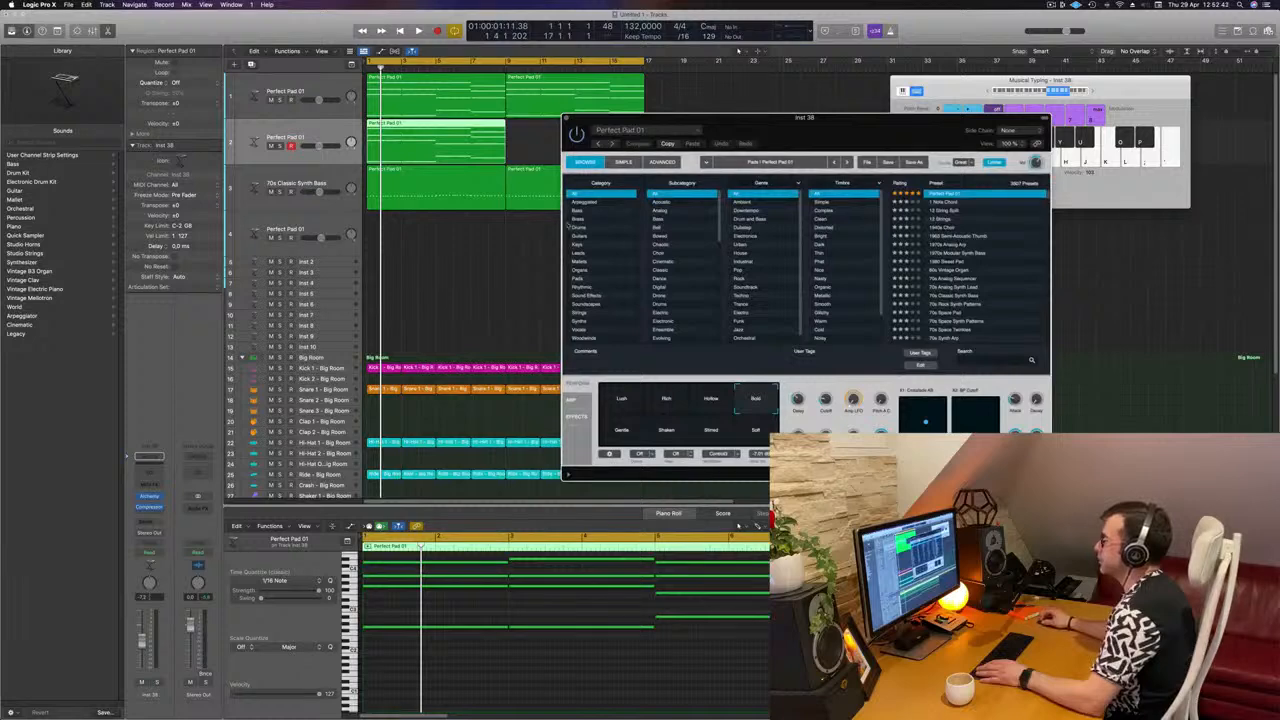
{"action": "left_click", "coordinate": [590, 218]}
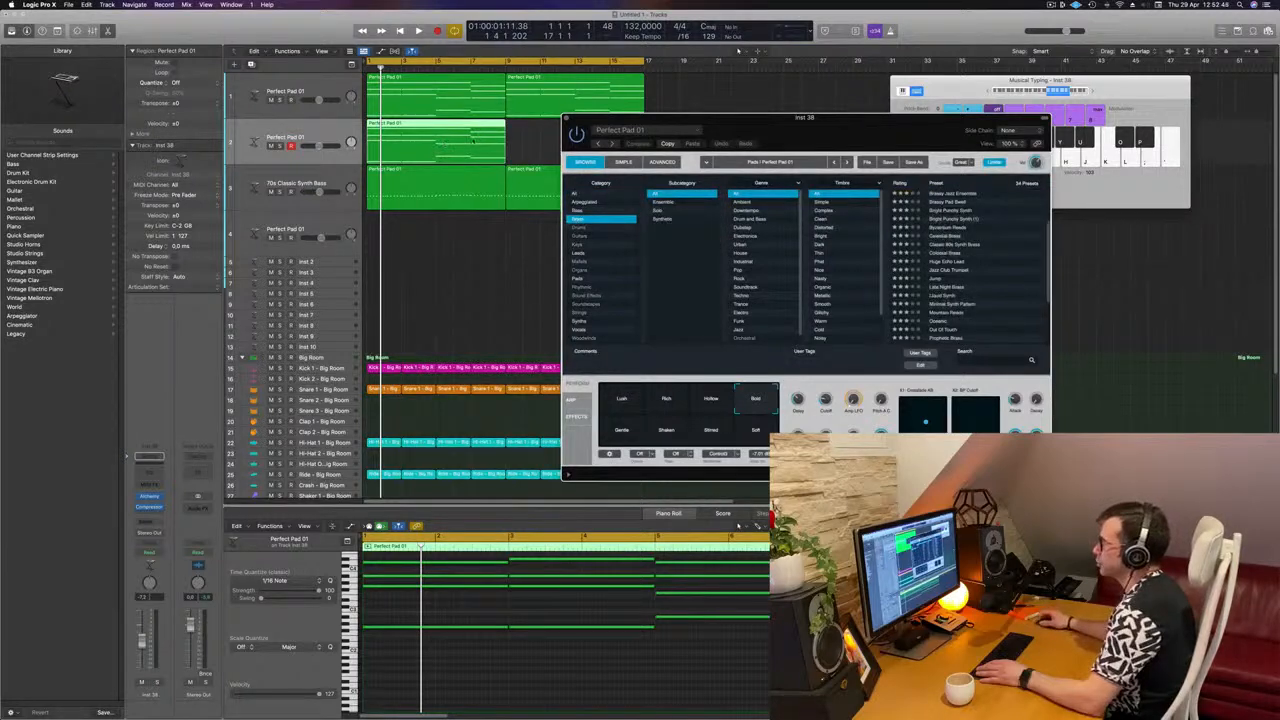
Shorten all chord notes in the duplicated region to brief stabs and play the result.
{"action": "left_click_drag", "start_coordinate": [850, 674], "coordinate": [459, 558]}
{"action": "left_click_drag", "start_coordinate": [945, 586], "coordinate": [824, 586]}
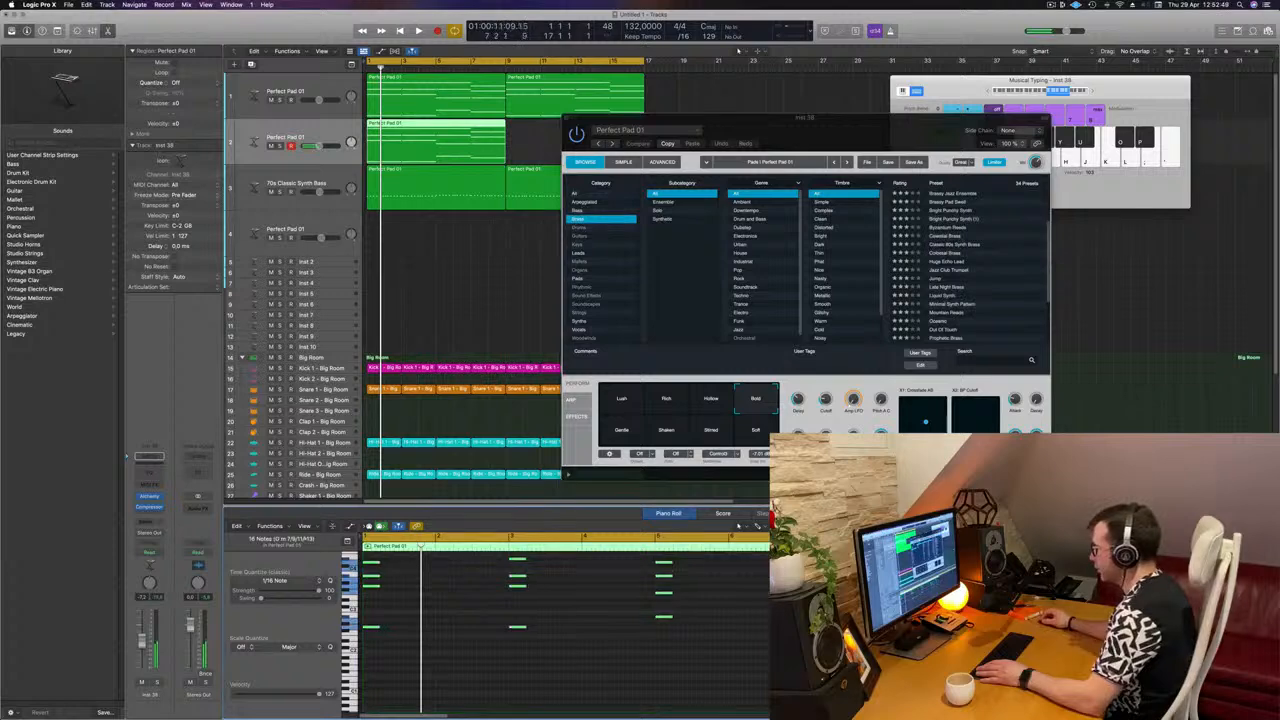
{"action": "key", "text": "space"}
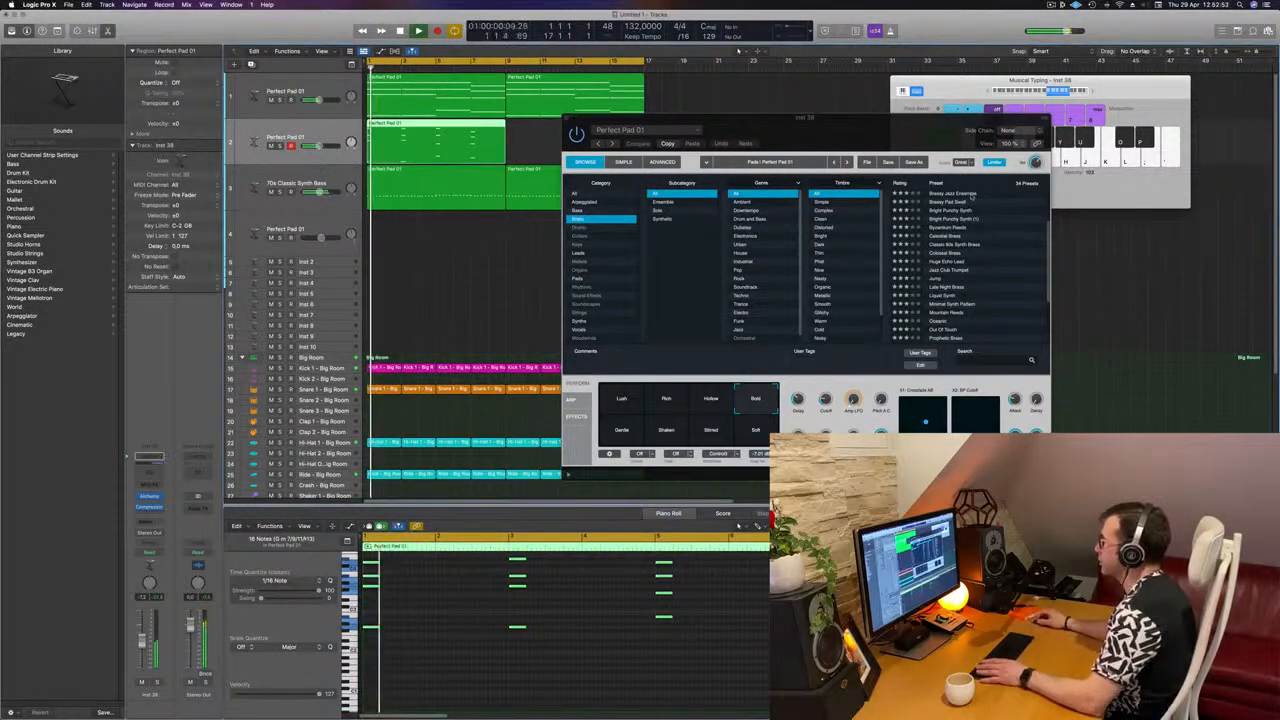
Load the Brassy Jazz Ensemble preset on the duplicated track and listen to it in the arrangement.
{"action": "left_click", "coordinate": [847, 162]}
{"action": "left_click_drag", "start_coordinate": [858, 135], "coordinate": [974, 95]}
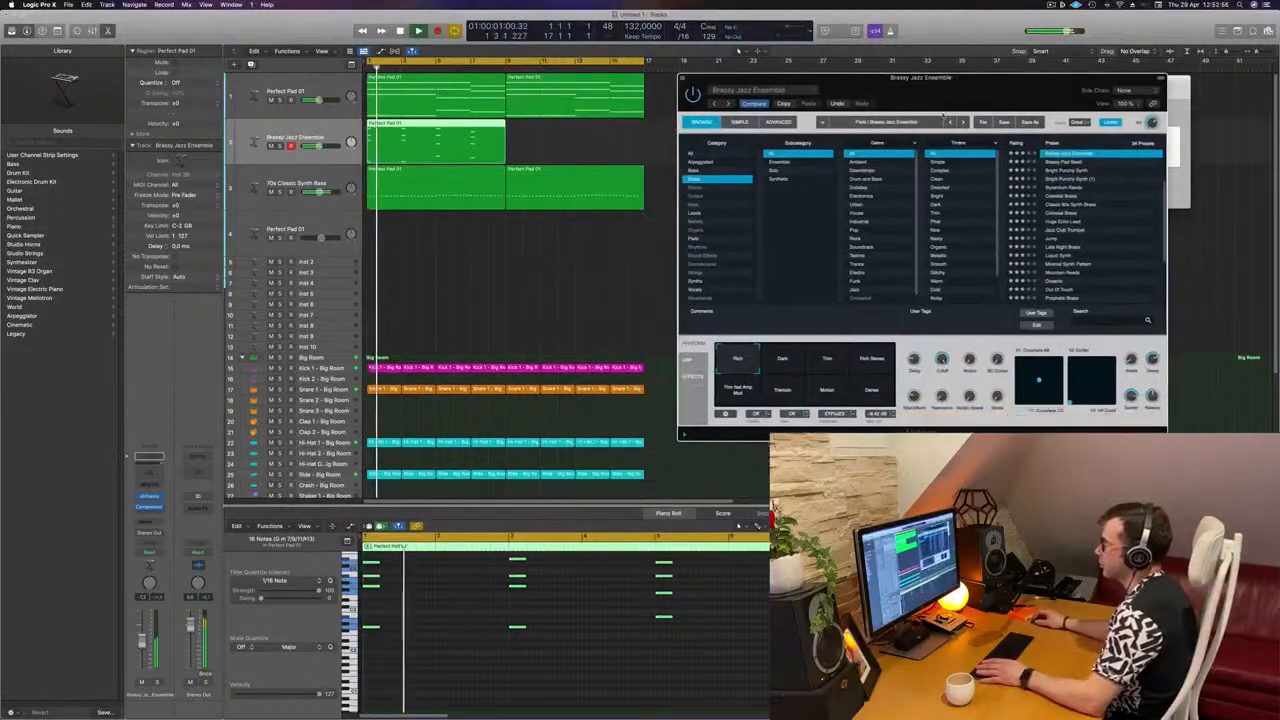
{"action": "left_click", "coordinate": [419, 31]}
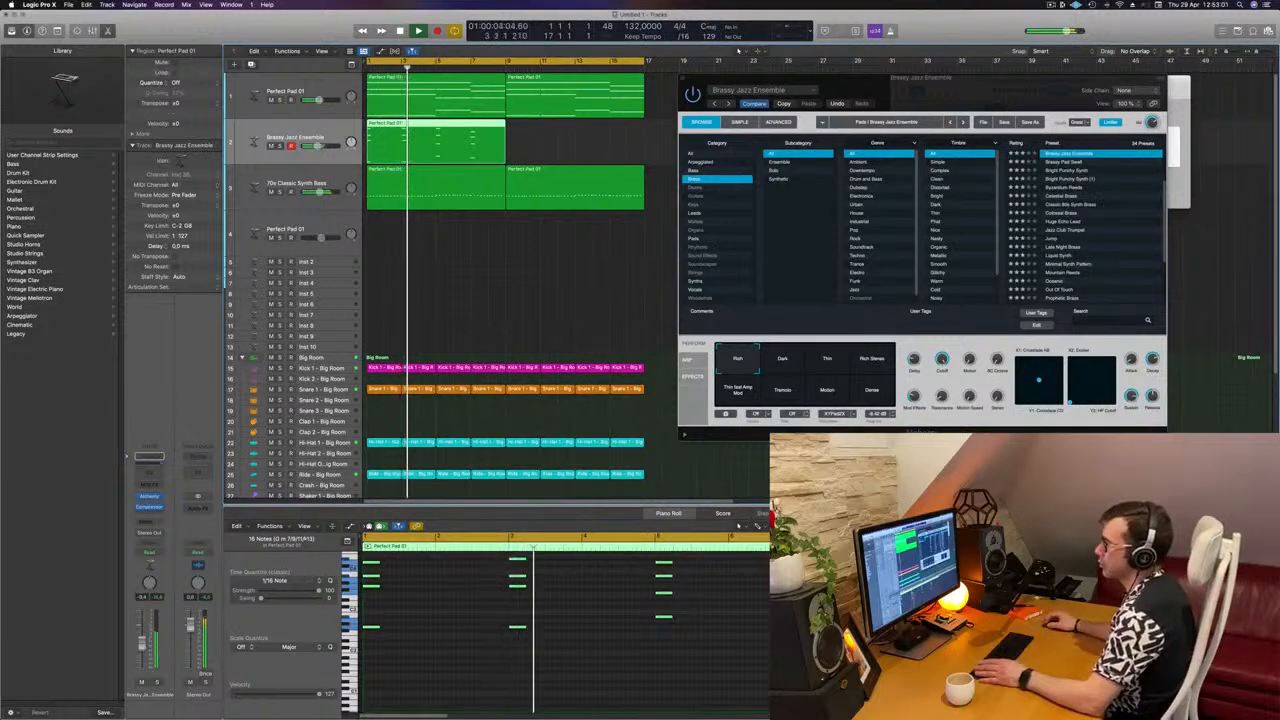
{"action": "left_click_drag", "start_coordinate": [893, 91], "coordinate": [817, 77]}
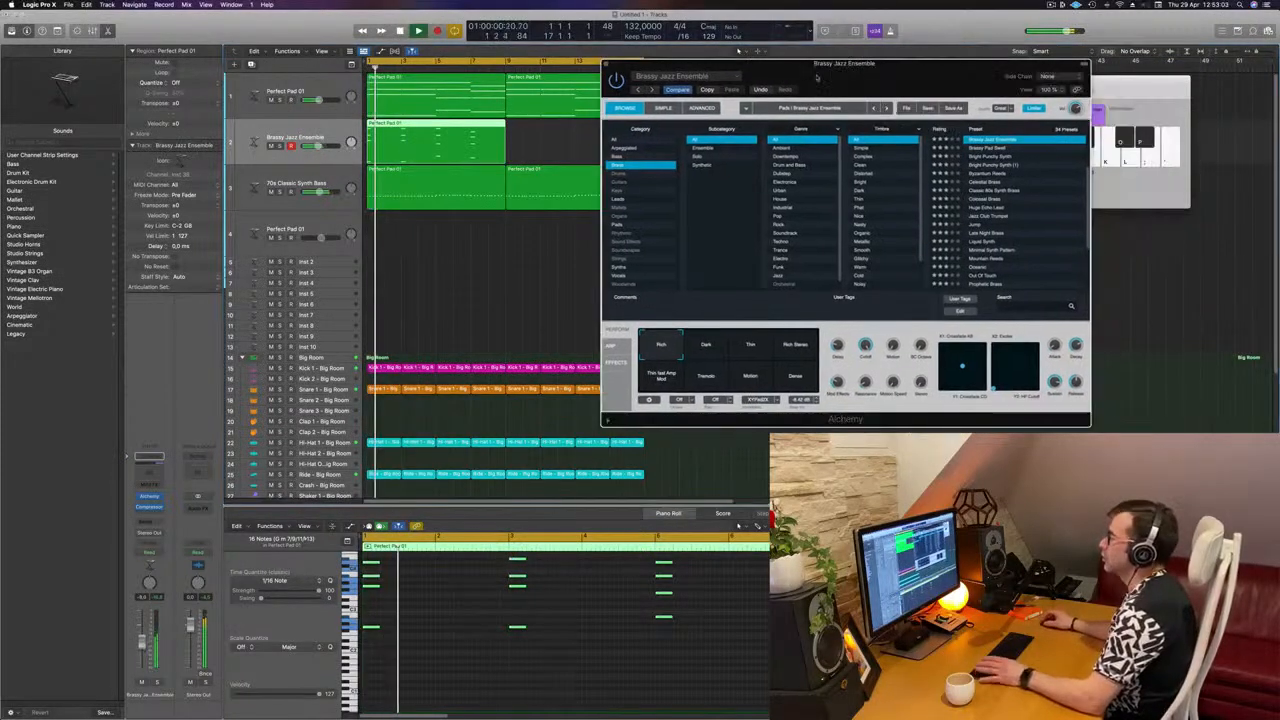
Add a send to Bus 5 on the Brassy Jazz Ensemble channel.
{"action": "left_click", "coordinate": [82, 510]}
{"action": "left_click", "coordinate": [140, 522]}
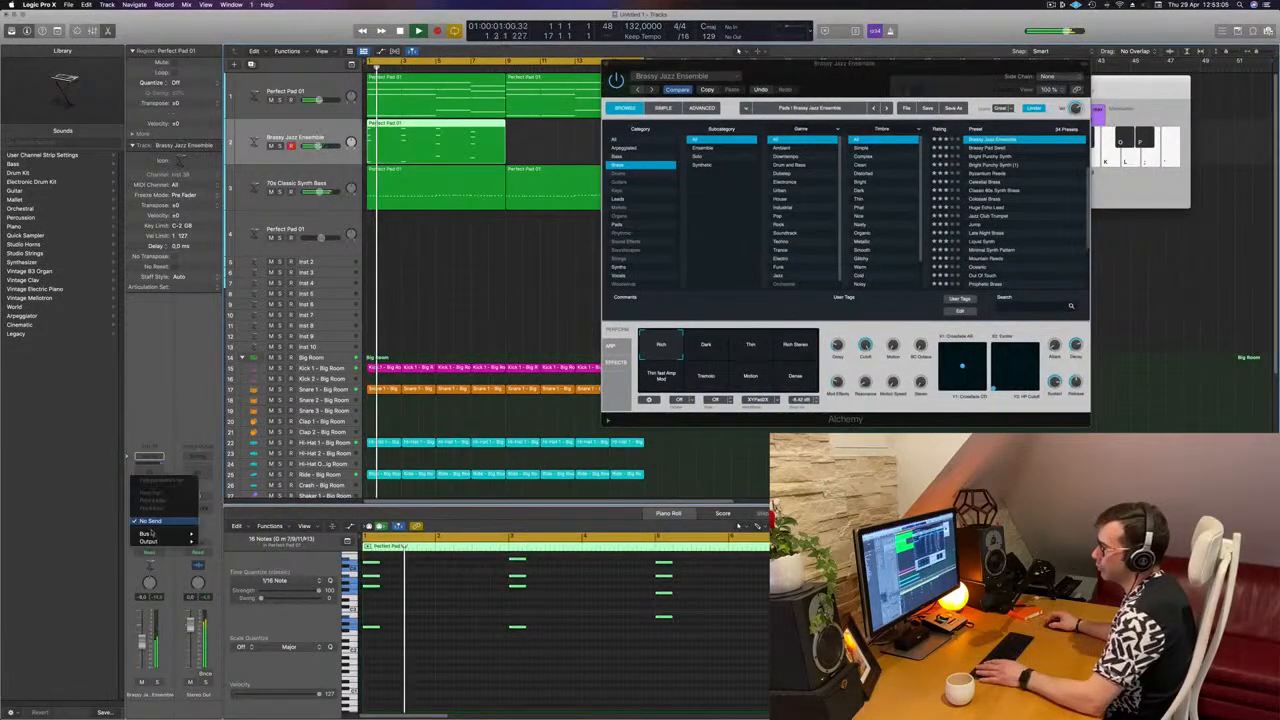
{"action": "mouse_move", "coordinate": [163, 535]}
{"action": "left_click", "coordinate": [226, 448]}
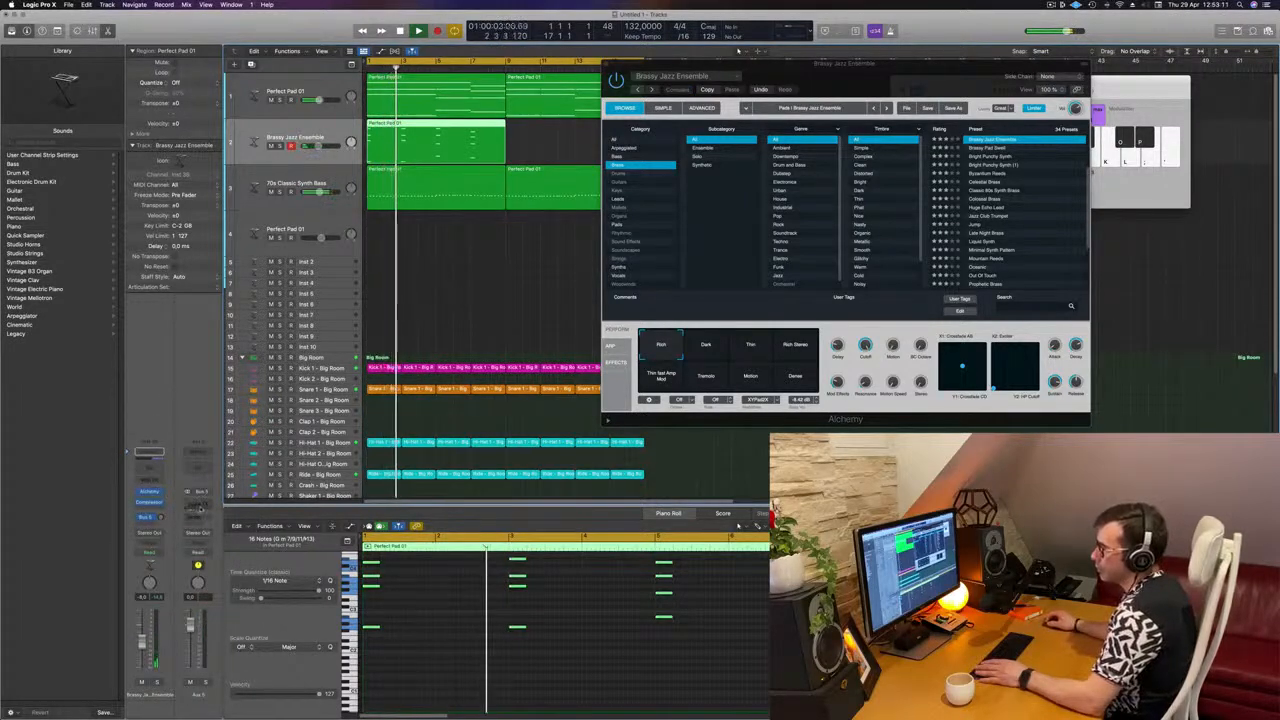
Insert the SilverVerb reverb on the Aux 5 channel.
{"action": "left_click", "coordinate": [200, 503]}
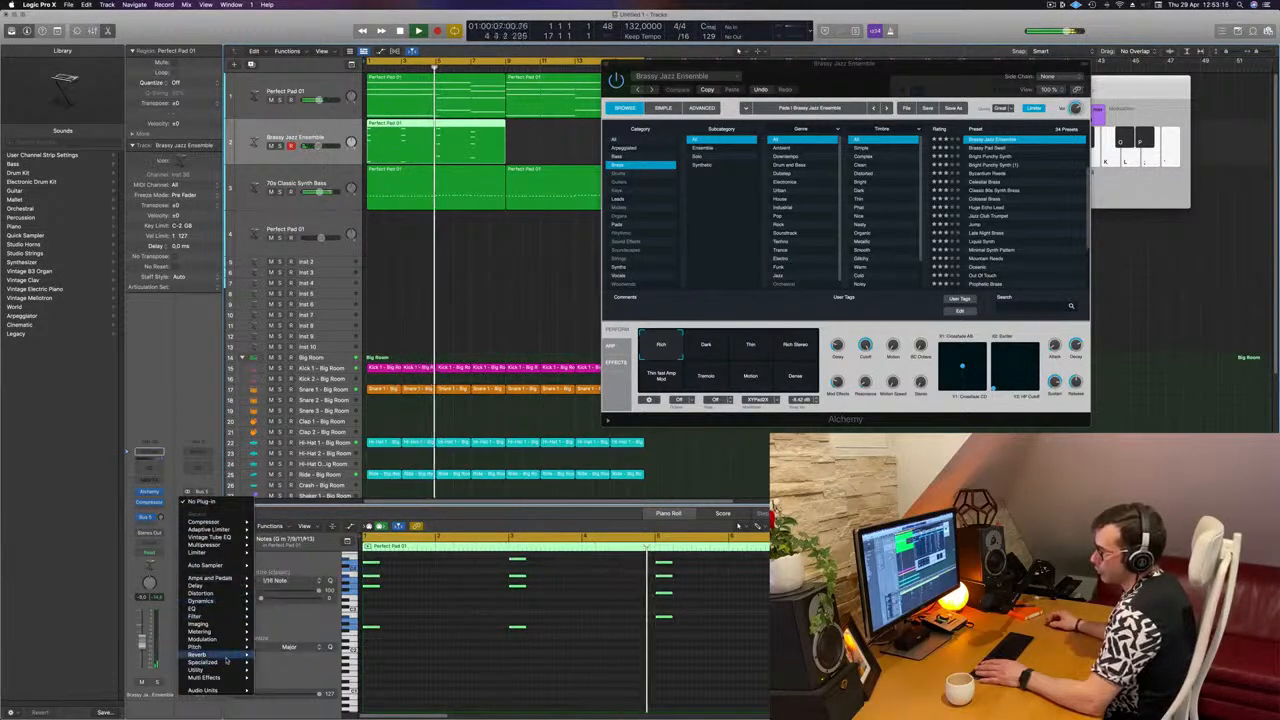
{"action": "mouse_move", "coordinate": [235, 654]}
{"action": "mouse_move", "coordinate": [306, 670]}
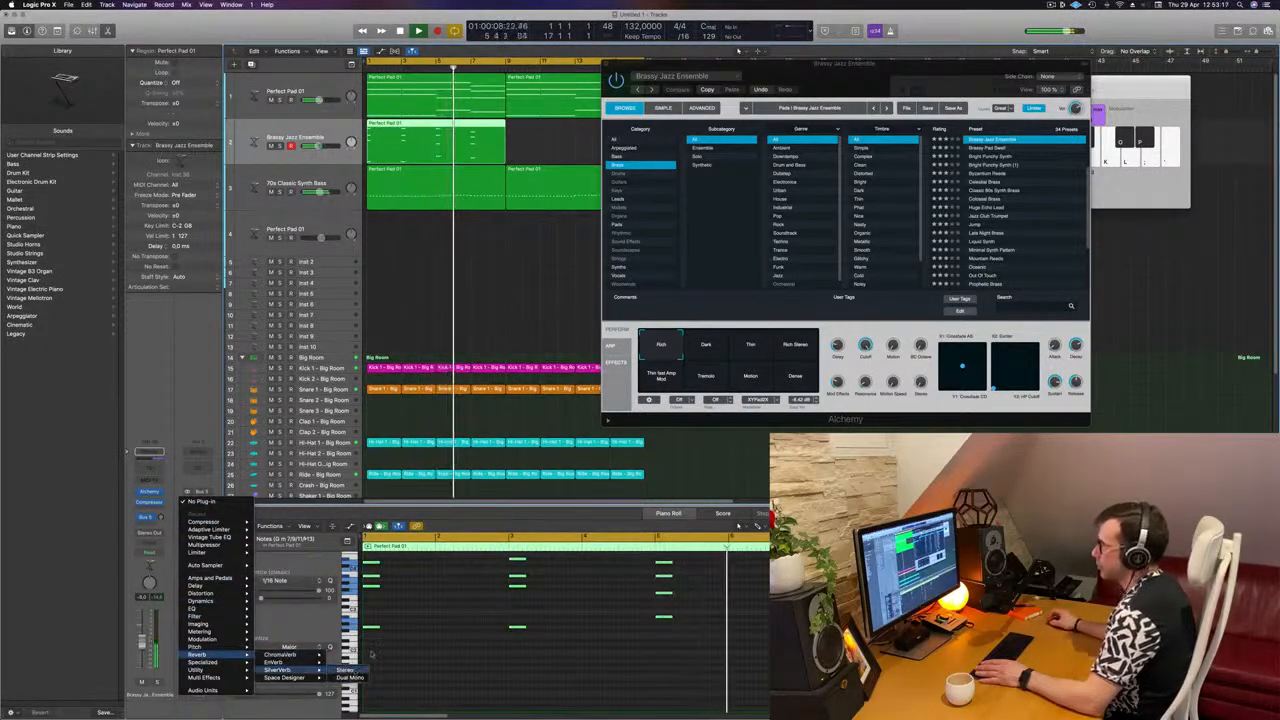
{"action": "left_click", "coordinate": [352, 677]}
Load the grandiose setting in SilverVerb and move its window clear of the arrangement.
{"action": "left_click_drag", "start_coordinate": [629, 124], "coordinate": [545, 117]}
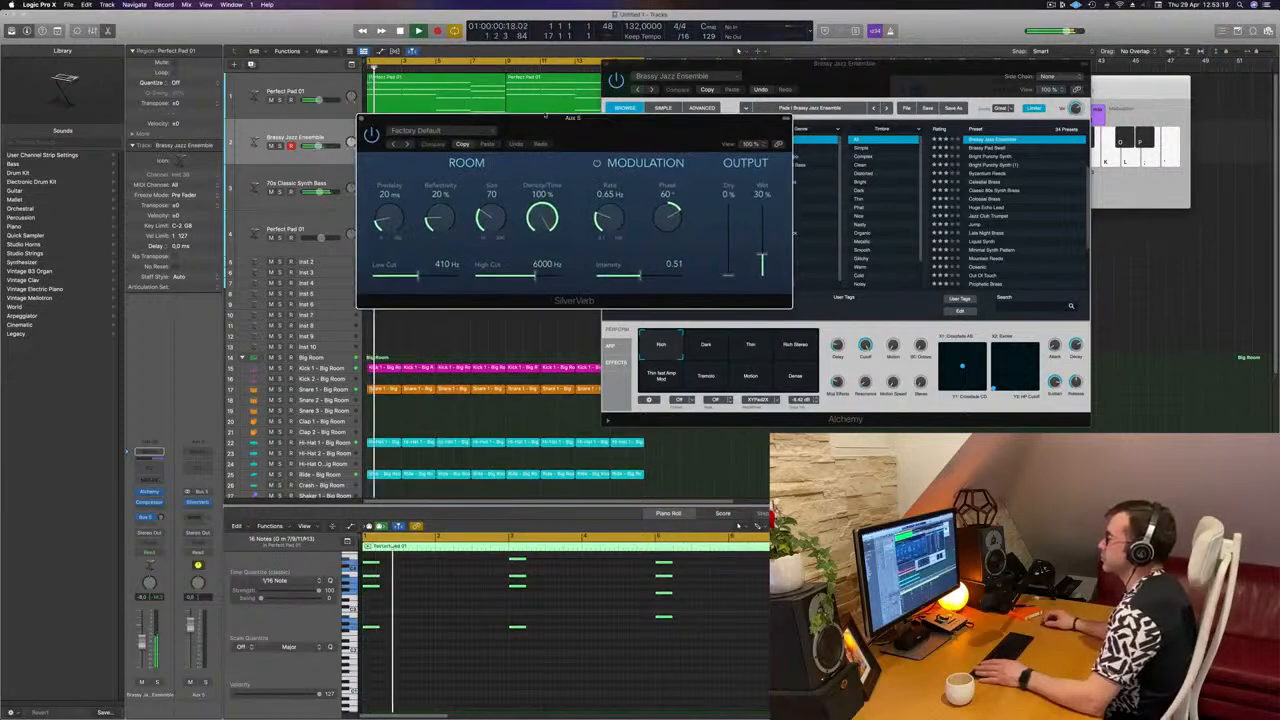
{"action": "left_click", "coordinate": [464, 131]}
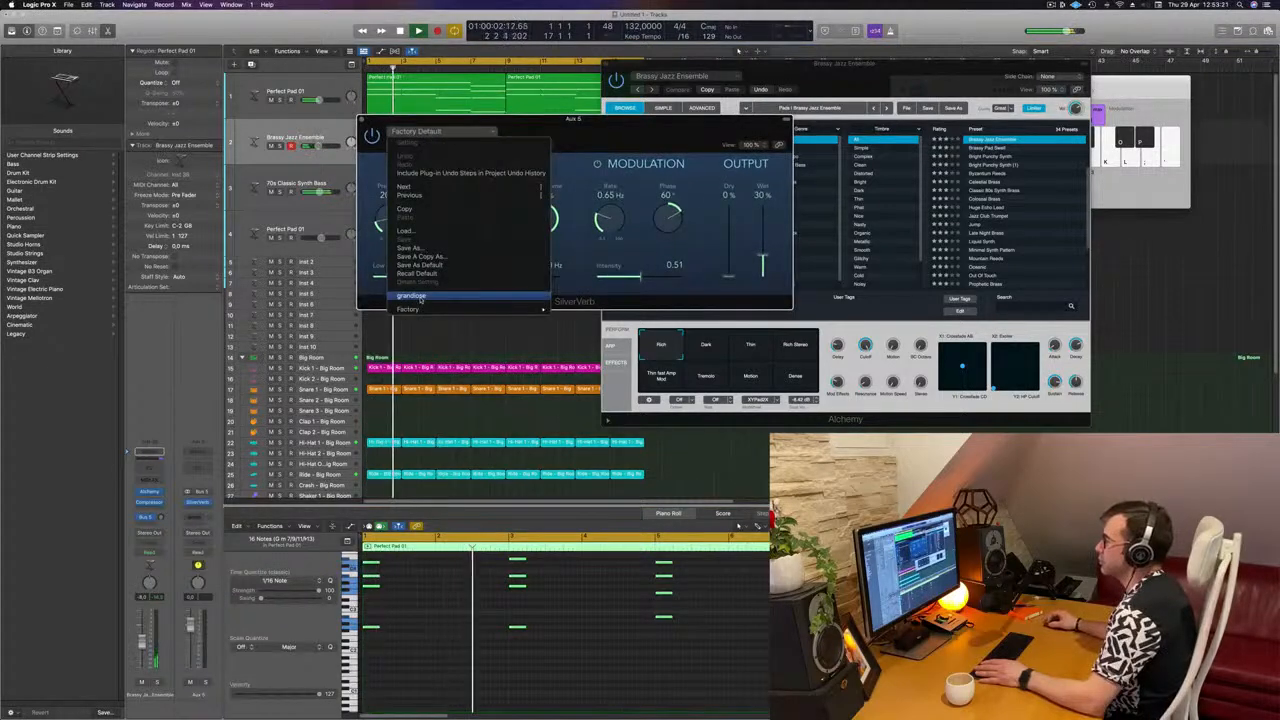
{"action": "left_click", "coordinate": [697, 243]}
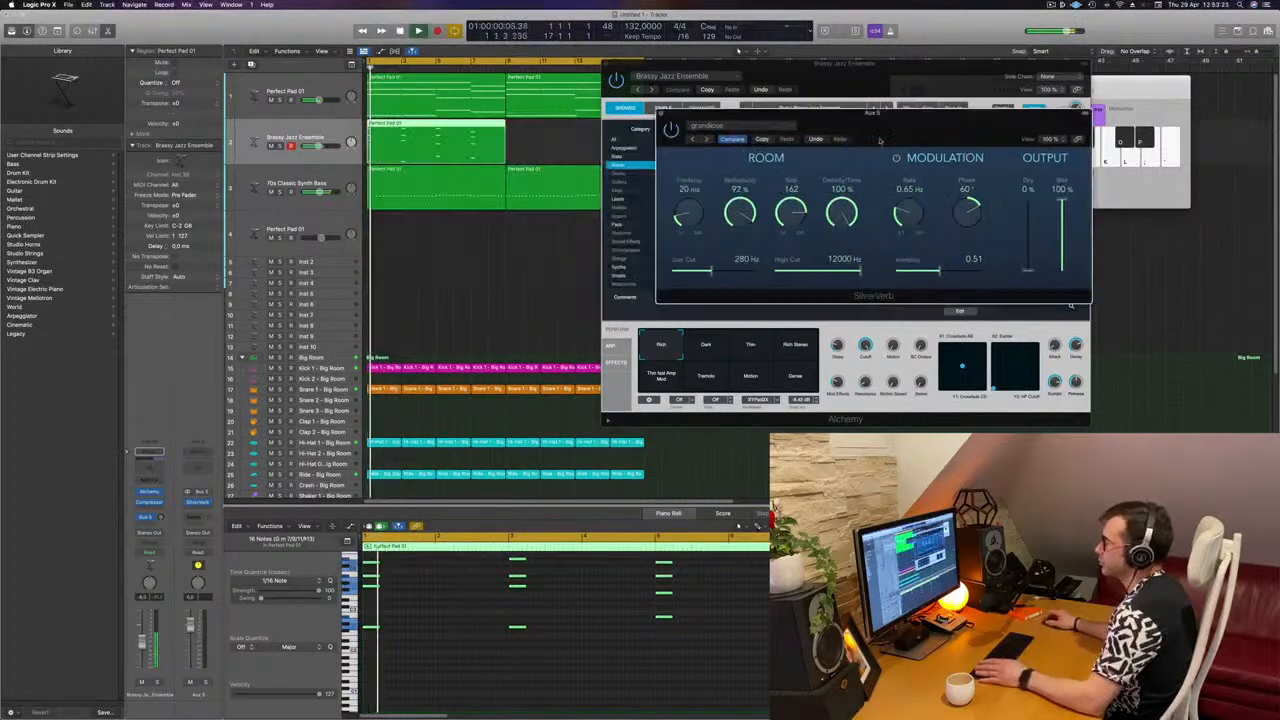
{"action": "left_click_drag", "start_coordinate": [683, 121], "coordinate": [981, 115]}
Raise the brass channel's Bus 5 send level and copy its Compressor onto the Aux 5 channel.
{"action": "left_click", "coordinate": [160, 518]}
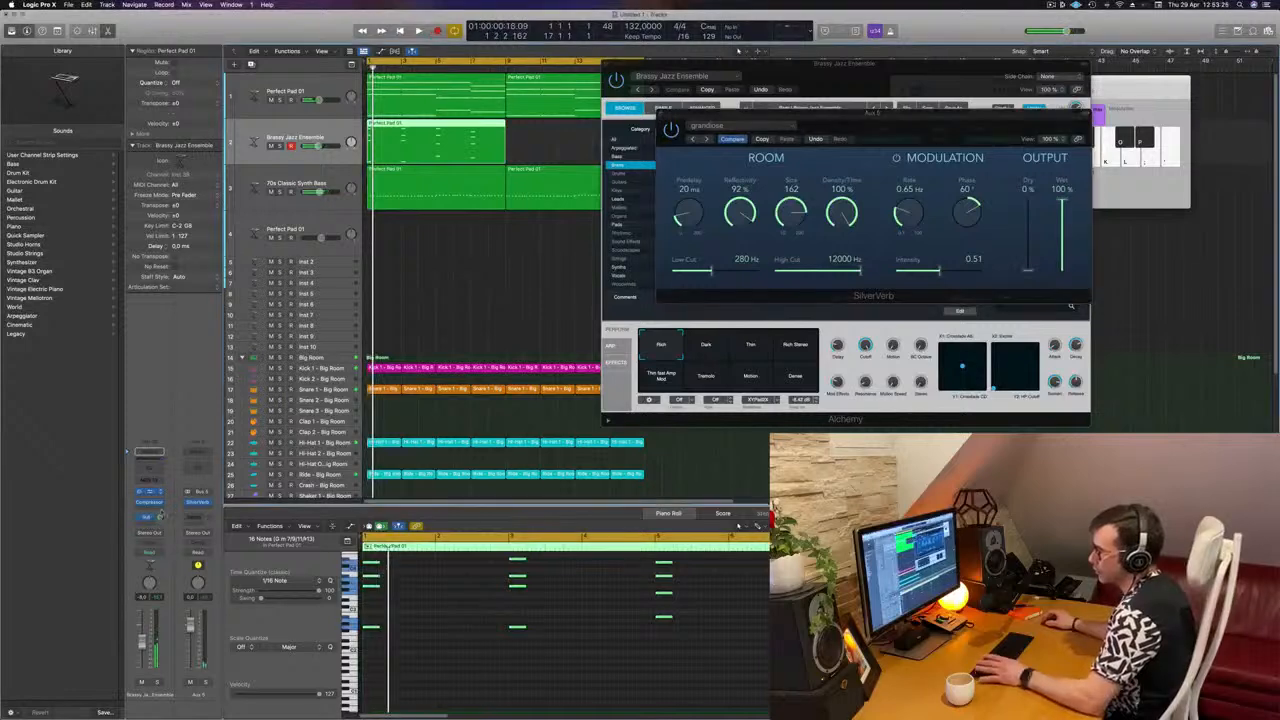
{"action": "key", "text": "space"}
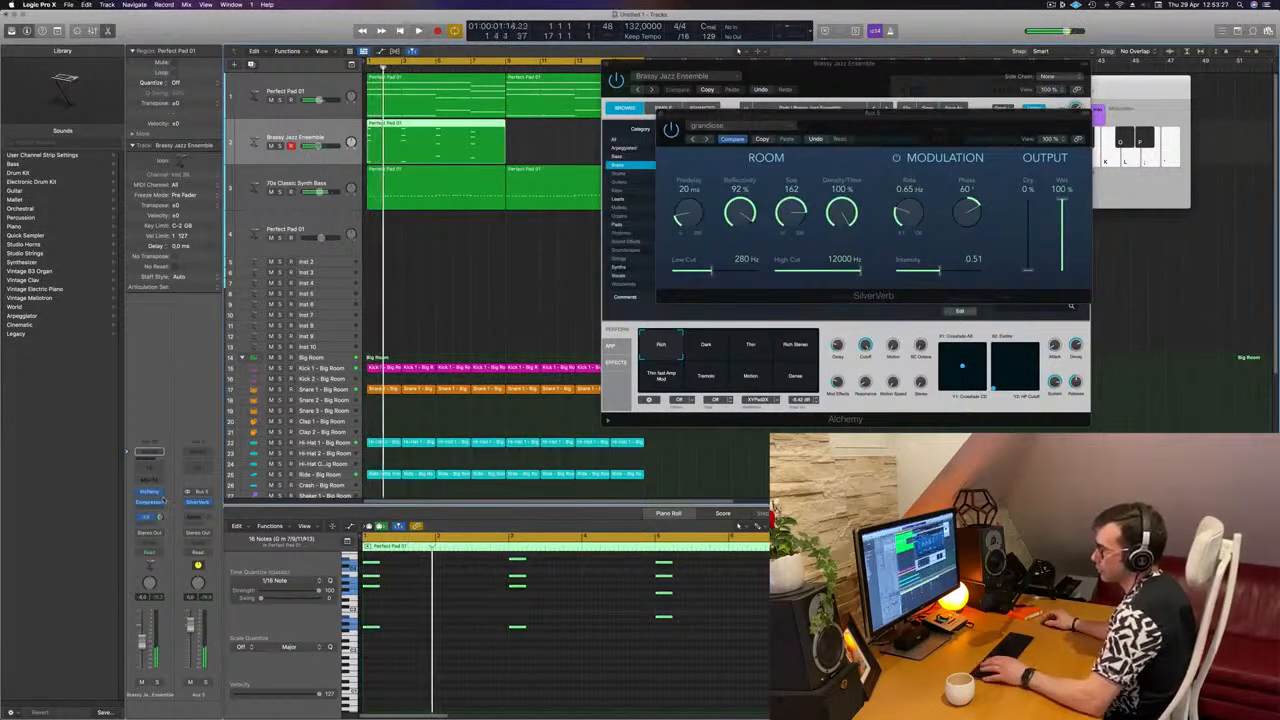
{"action": "key", "text": "space"}
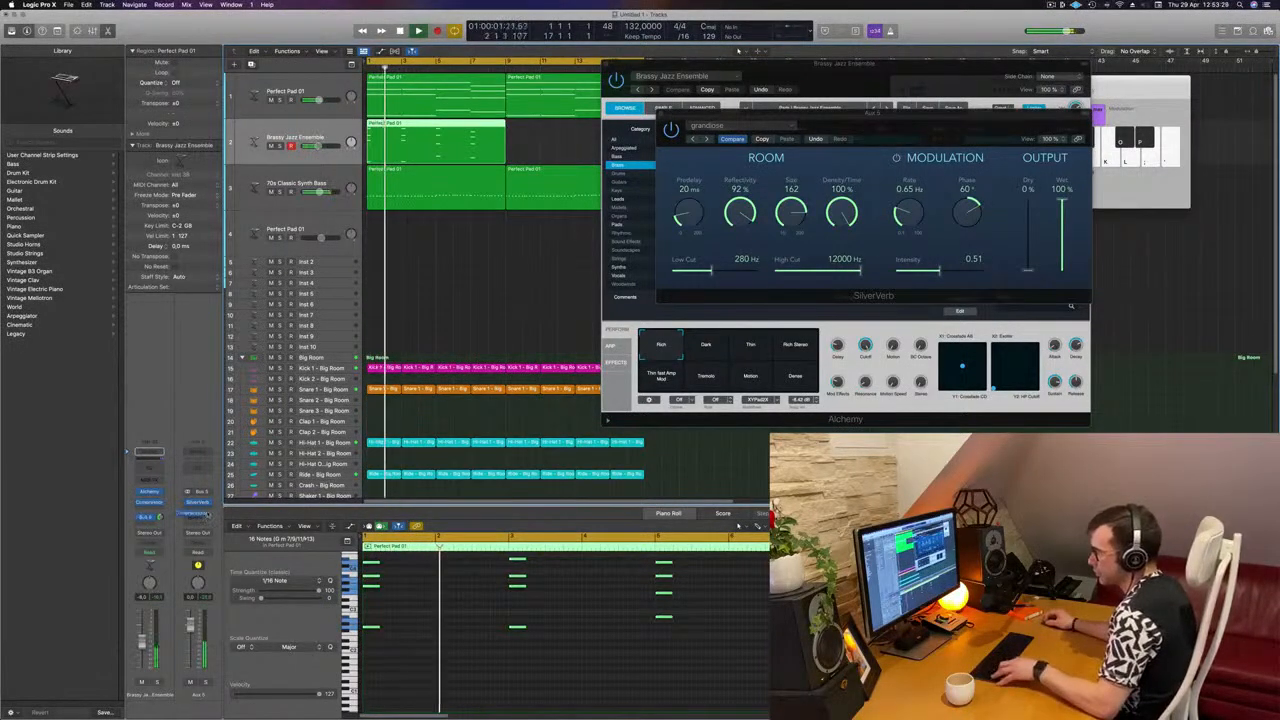
{"action": "key", "text": "space"}
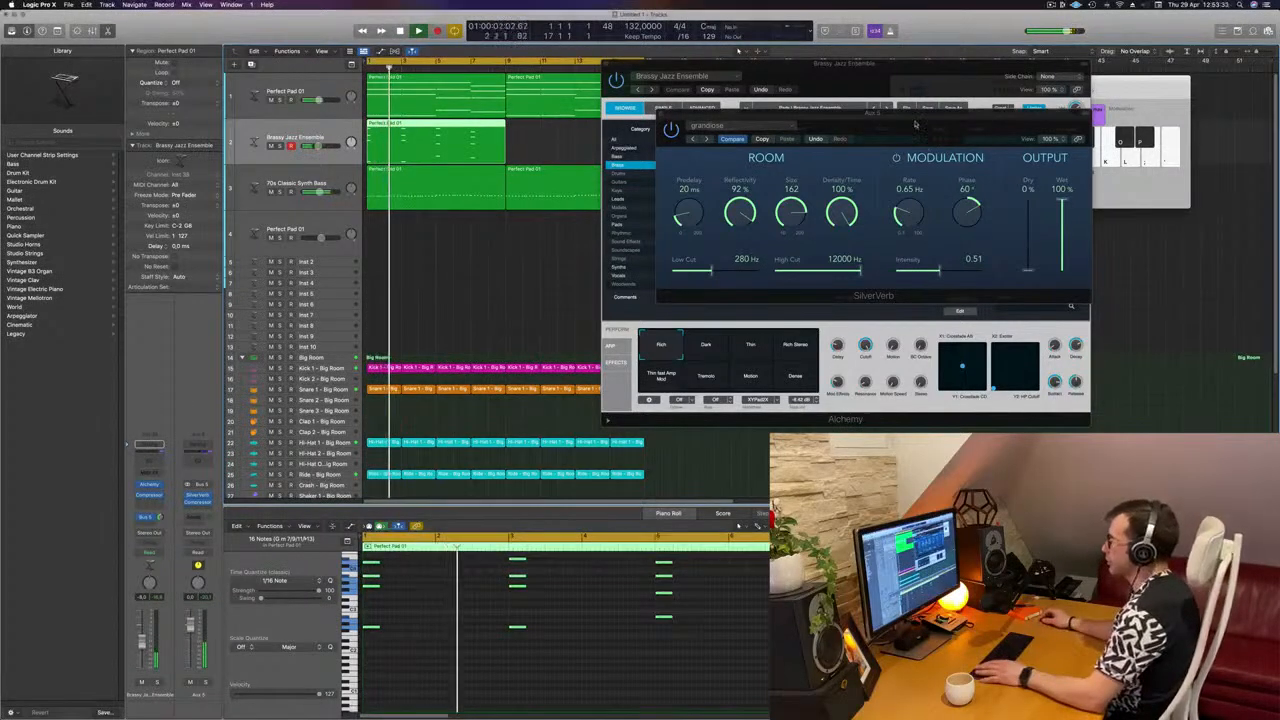
Close the brass track's Alchemy window and copy its chord-stab region to bar 9.
{"action": "left_click_drag", "start_coordinate": [914, 124], "coordinate": [751, 275]}
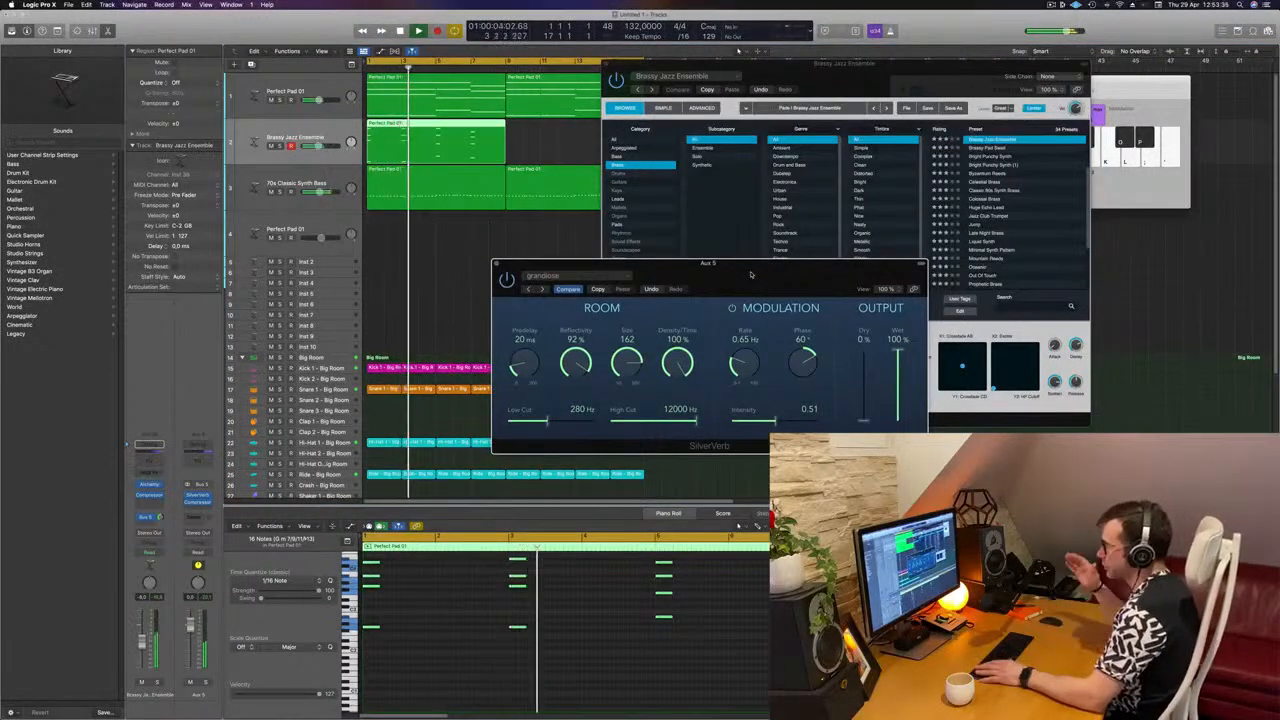
{"action": "left_click_drag", "start_coordinate": [751, 275], "coordinate": [808, 263]}
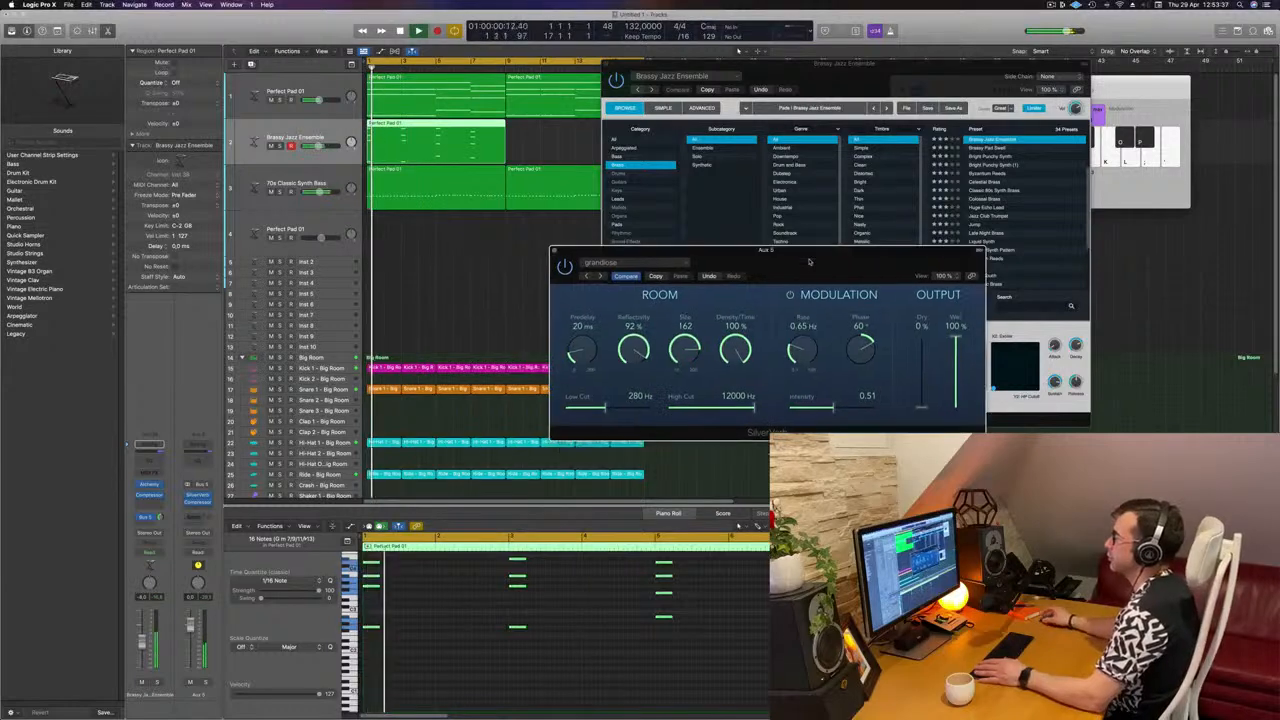
{"action": "left_click_drag", "start_coordinate": [889, 62], "coordinate": [980, 101]}
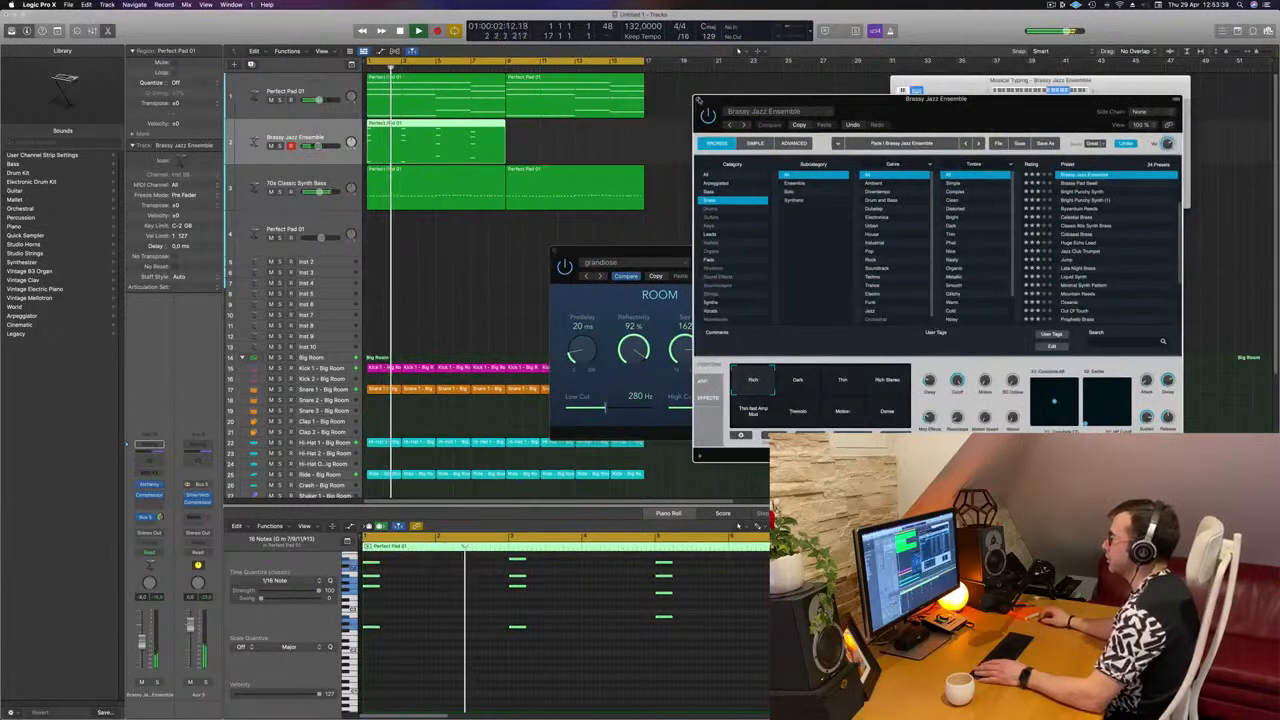
{"action": "left_click", "coordinate": [540, 138]}
{"action": "left_click_drag", "start_coordinate": [452, 129], "coordinate": [594, 131]}
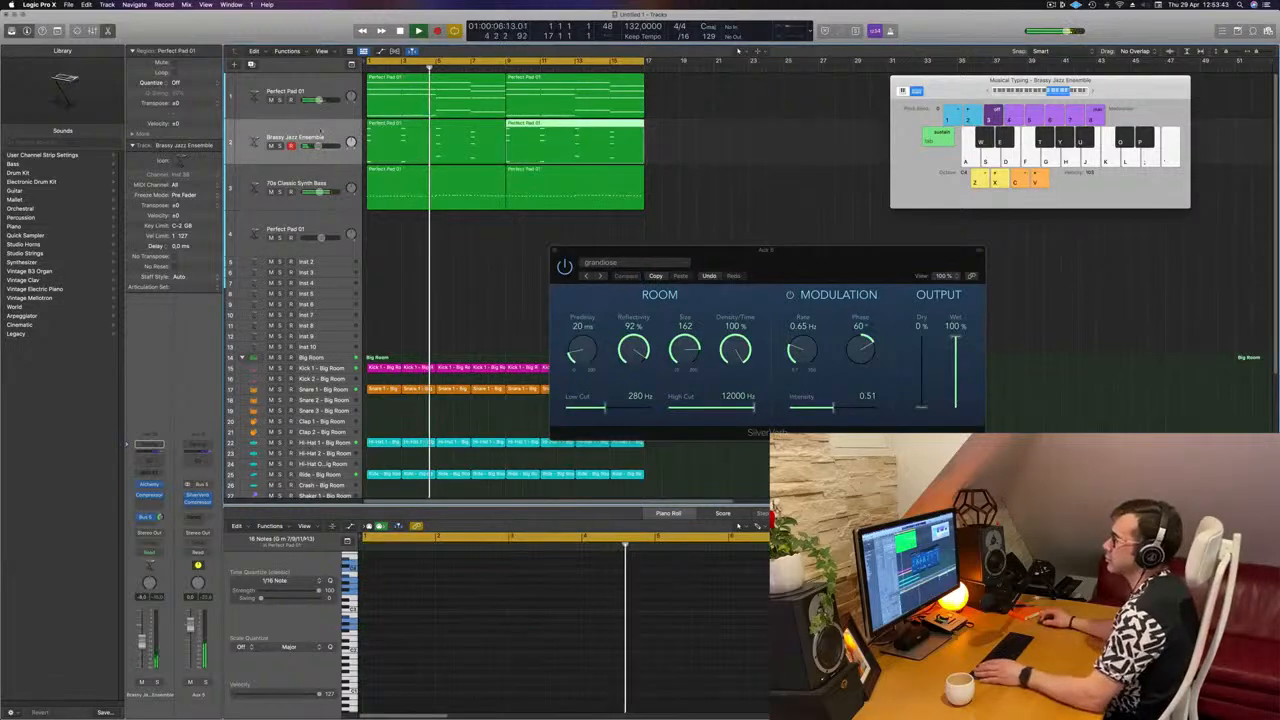
Reopen the brass track's Alchemy, audition its Dark, Thin, Motion and Dense performance variations, and settle on Rich Stereo.
{"action": "left_click", "coordinate": [149, 485]}
{"action": "left_click_drag", "start_coordinate": [973, 116], "coordinate": [761, 152]}
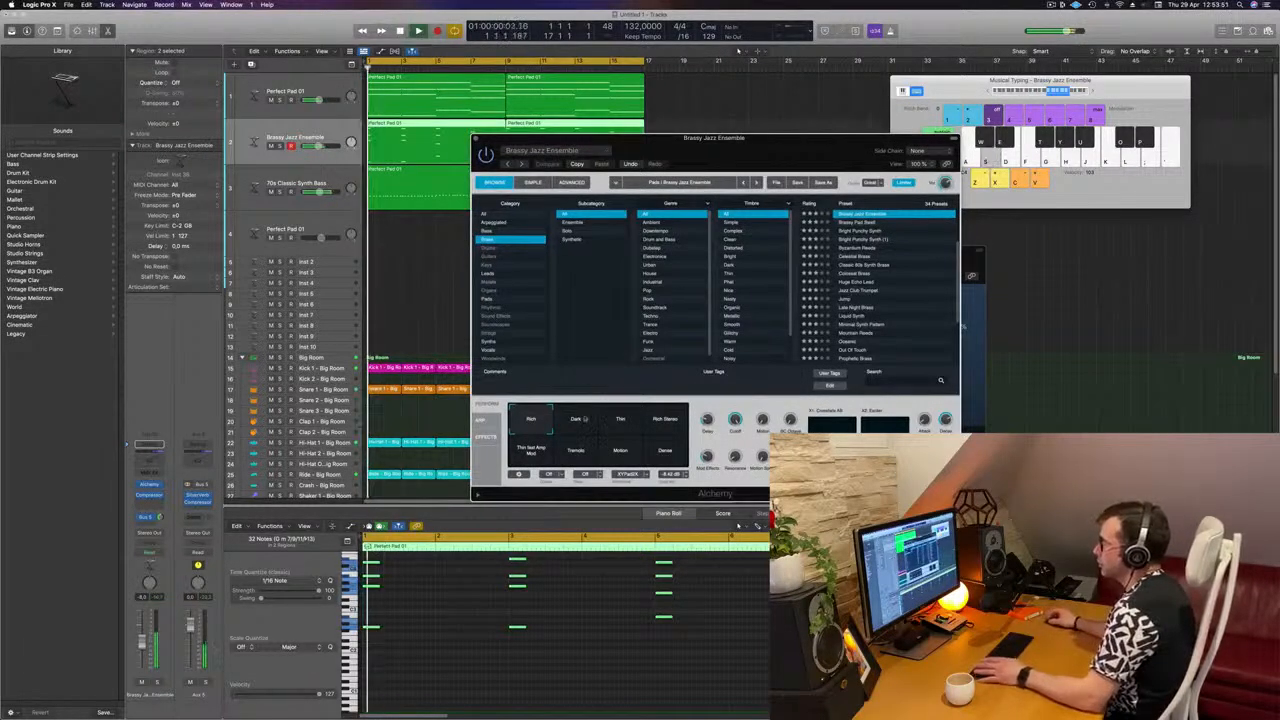
{"action": "left_click", "coordinate": [579, 421]}
{"action": "left_click", "coordinate": [615, 422]}
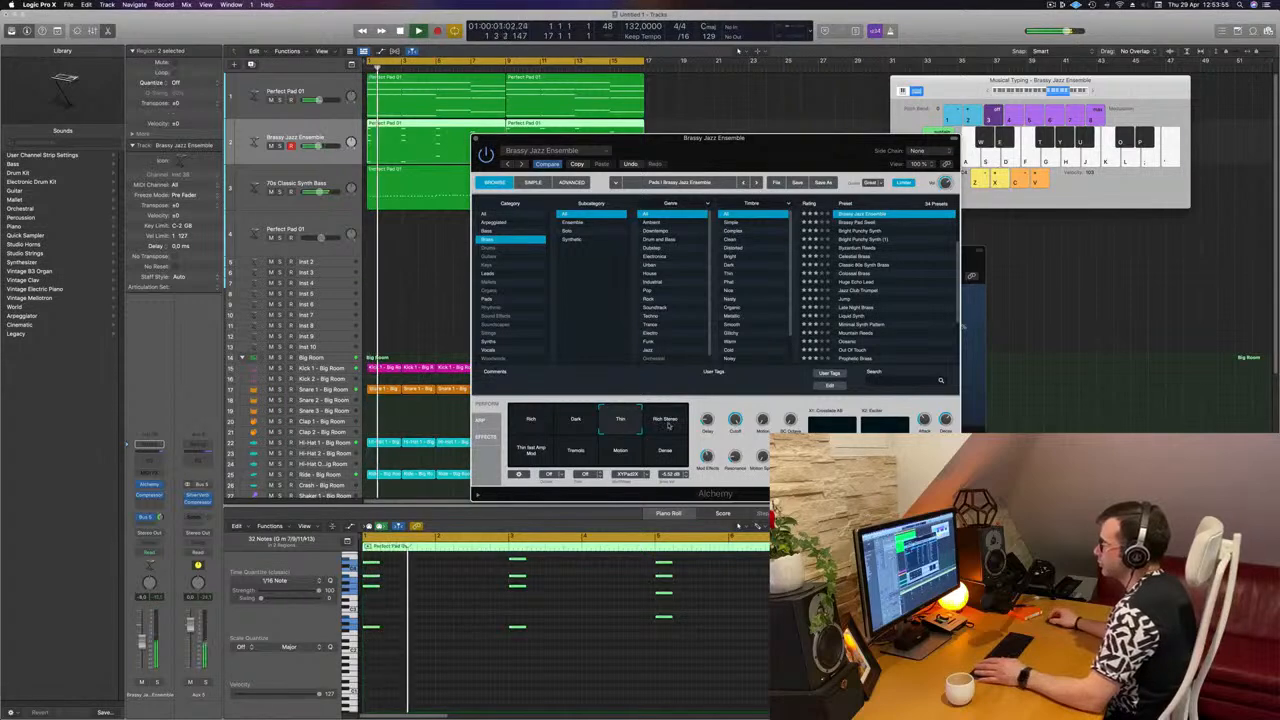
{"action": "left_click", "coordinate": [668, 425]}
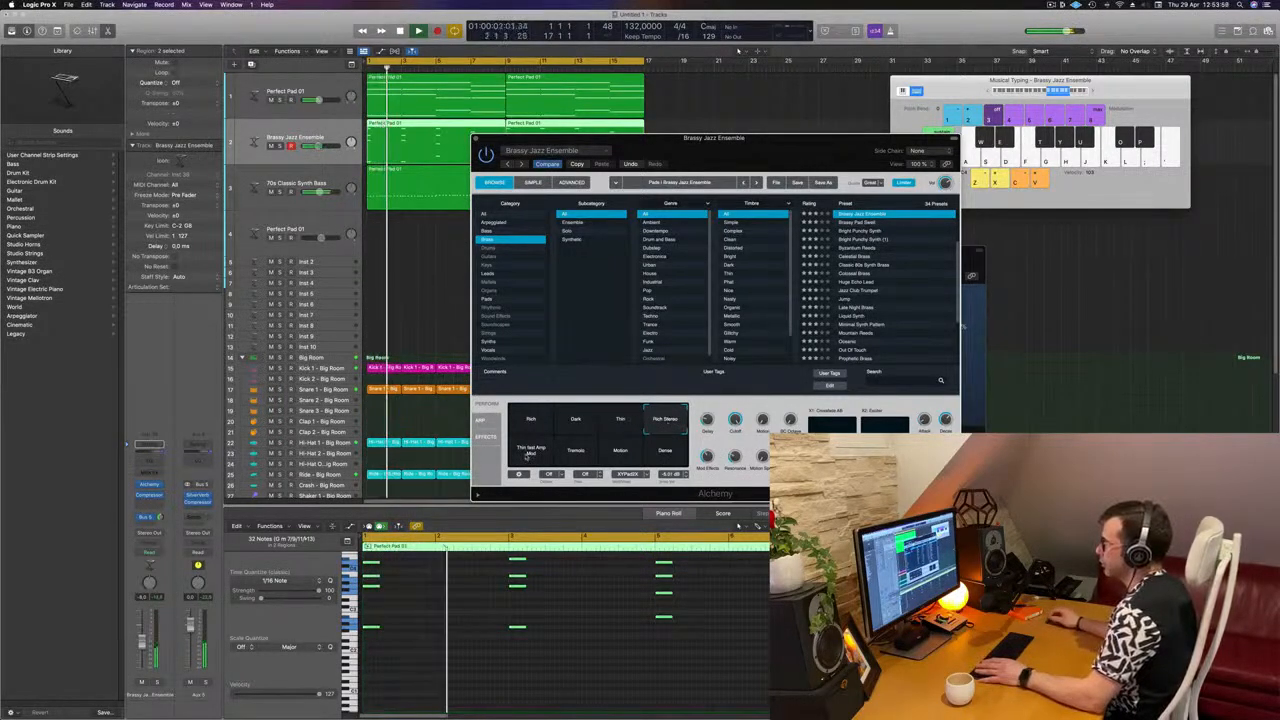
{"action": "left_click", "coordinate": [627, 456]}
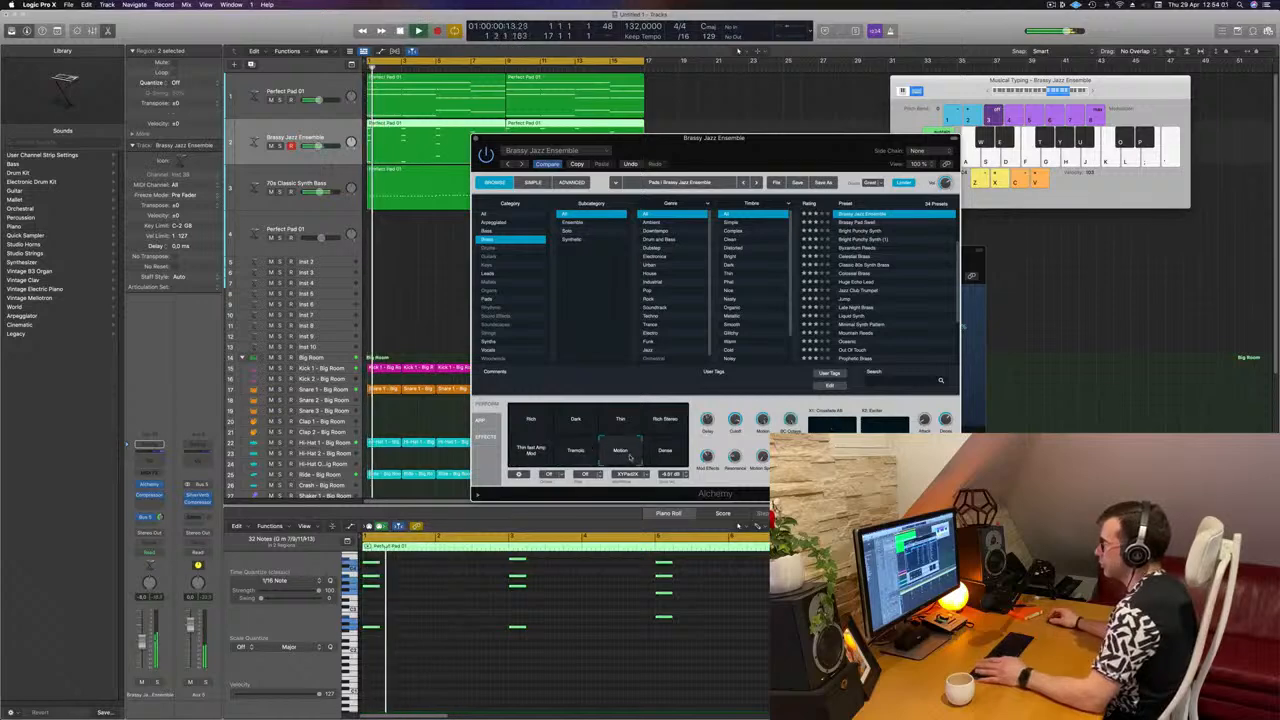
{"action": "left_click", "coordinate": [671, 452]}
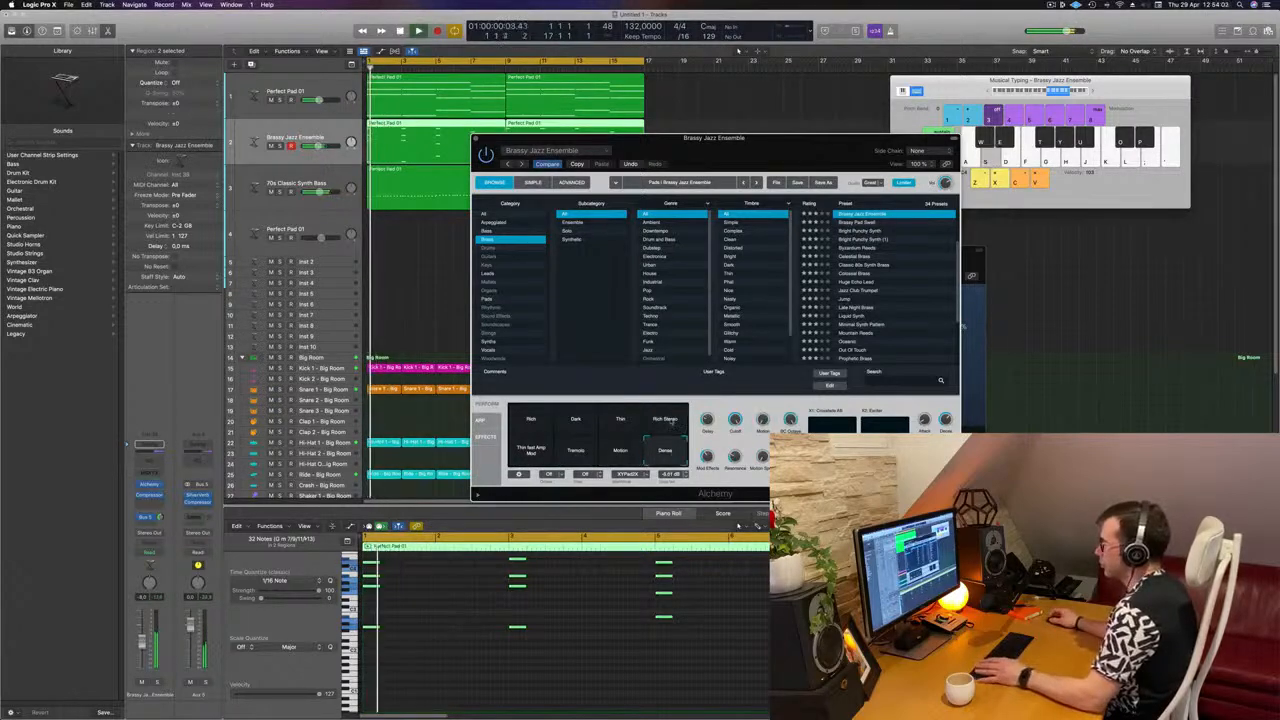
{"action": "left_click", "coordinate": [668, 421]}
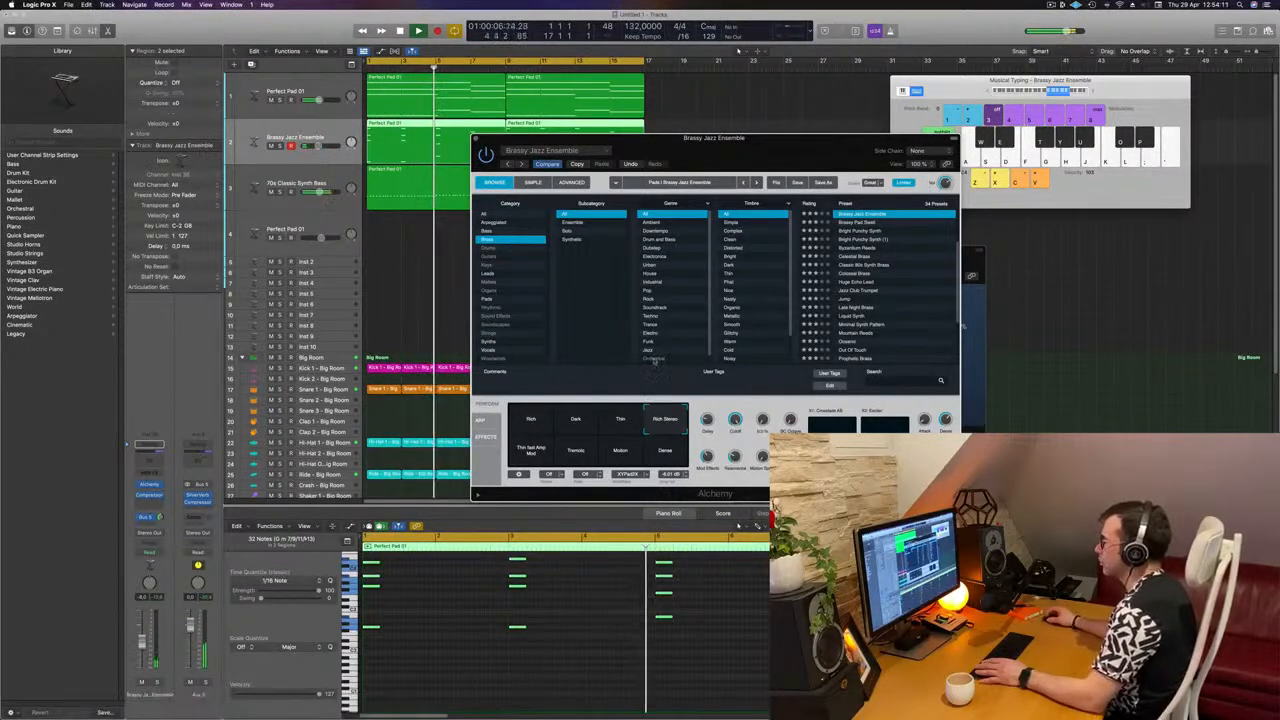
Close the brass track's Alchemy window and move the SilverVerb window clear of the arrangement.
{"action": "left_click_drag", "start_coordinate": [793, 141], "coordinate": [894, 214]}
{"action": "left_click", "coordinate": [554, 205]}
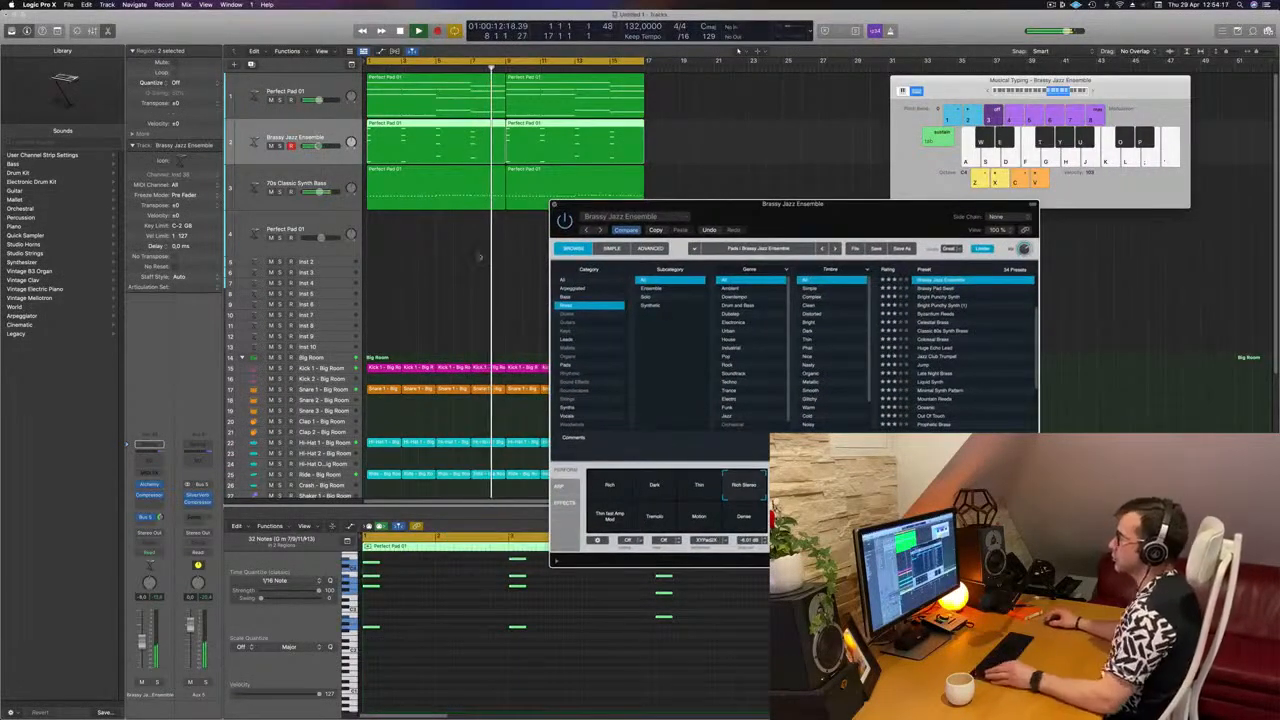
{"action": "key", "text": "super+Left"}
{"action": "key", "text": "super+Left"}
{"action": "key", "text": "super+Left"}
{"action": "left_click_drag", "start_coordinate": [752, 249], "coordinate": [1083, 210]}
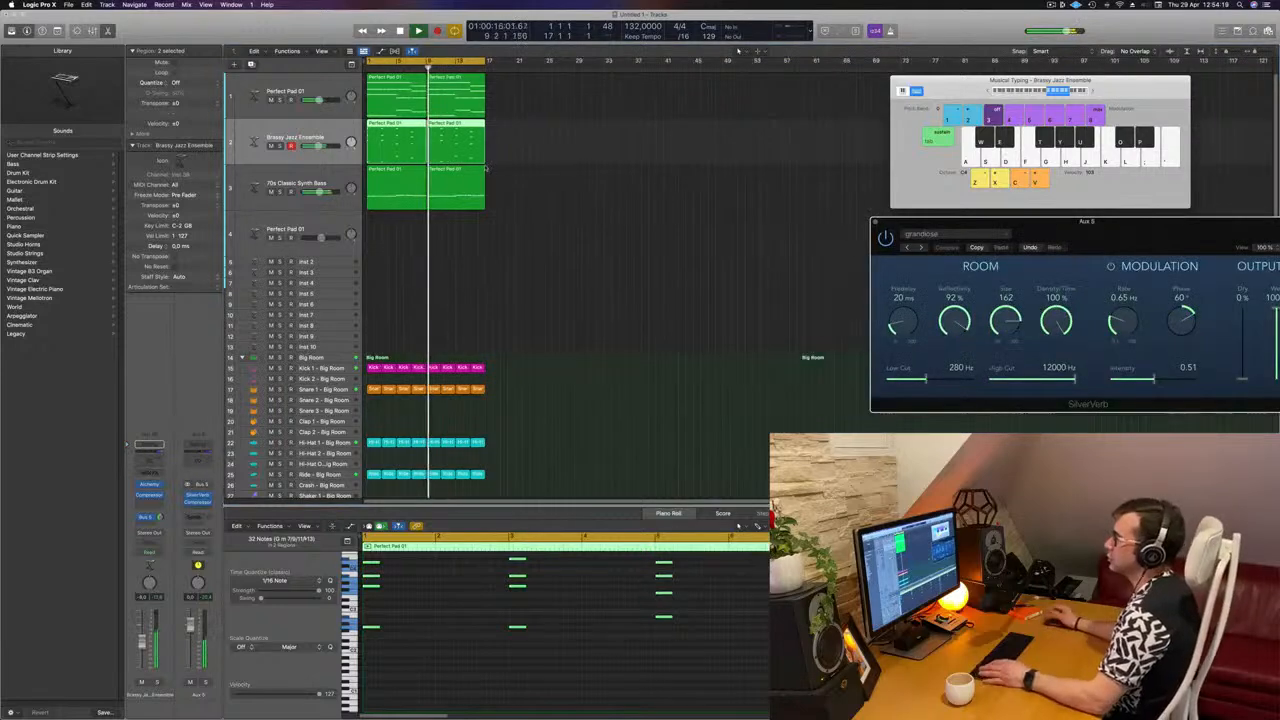
Duplicate the first Perfect Pad 01 track with its settings and copy its first region onto the new track.
{"action": "left_click", "coordinate": [304, 88]}
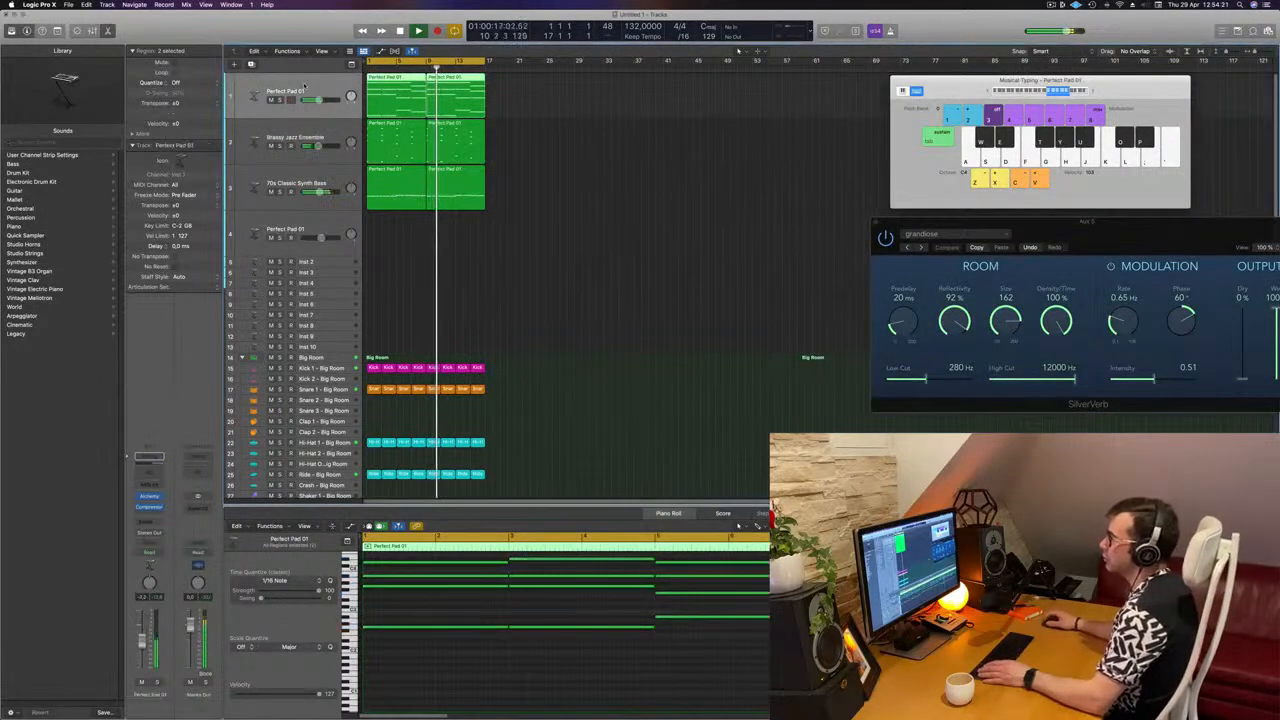
{"action": "left_click", "coordinate": [550, 242]}
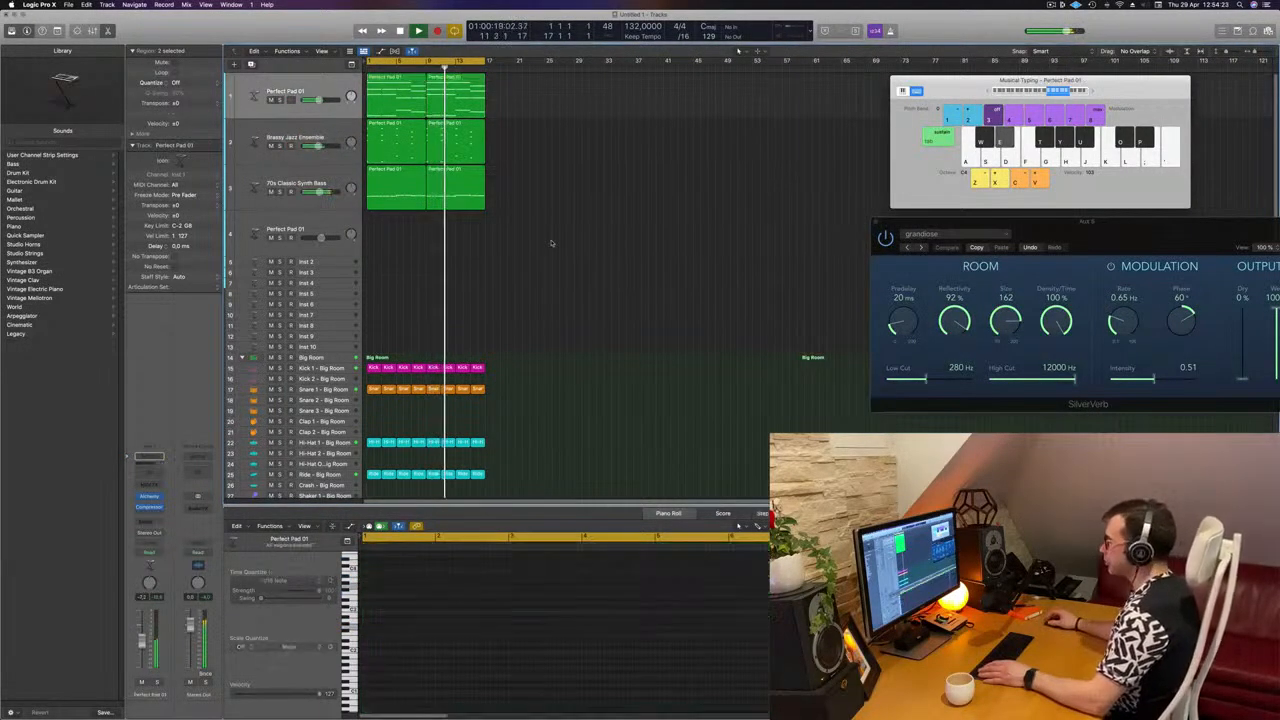
{"action": "left_click", "coordinate": [404, 97]}
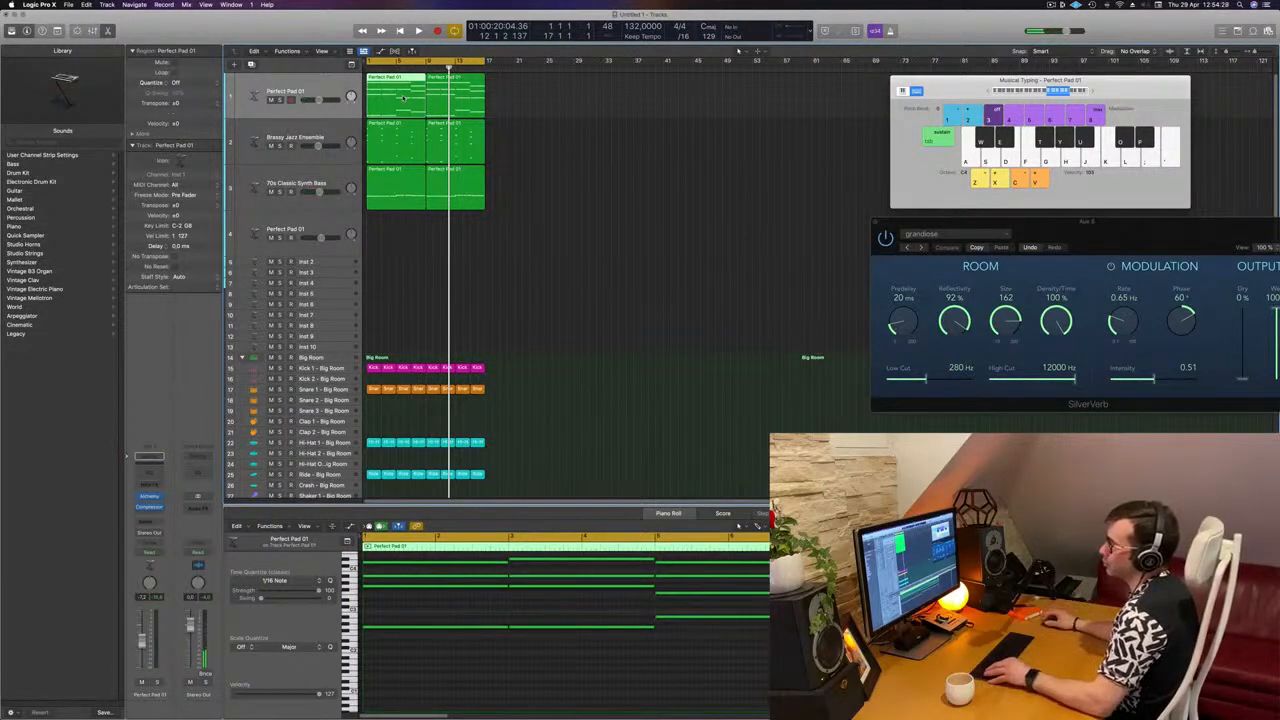
{"action": "mouse_move", "coordinate": [404, 98]}
{"action": "left_mouse_down"}
{"action": "mouse_move", "coordinate": [389, 240]}
{"action": "mouse_move", "coordinate": [396, 99]}
{"action": "left_mouse_up"}
{"action": "left_click", "coordinate": [311, 86]}
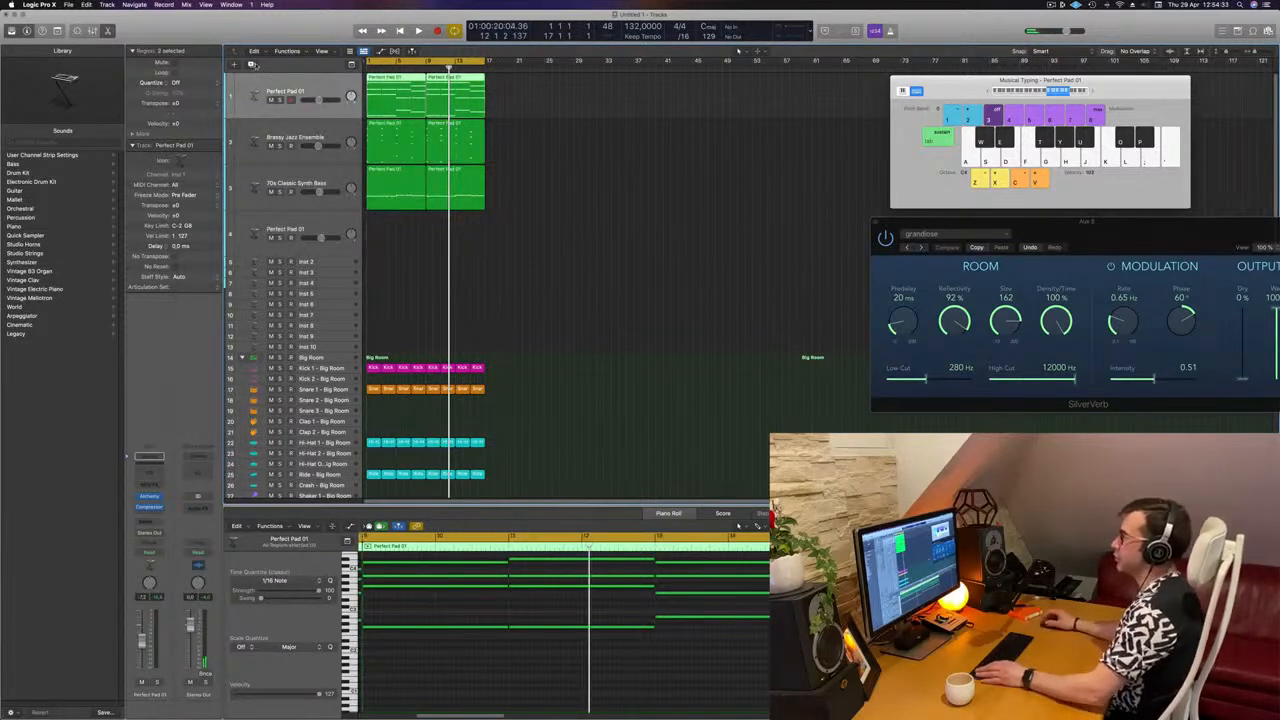
{"action": "left_click", "coordinate": [251, 64]}
{"action": "left_click", "coordinate": [402, 103]}
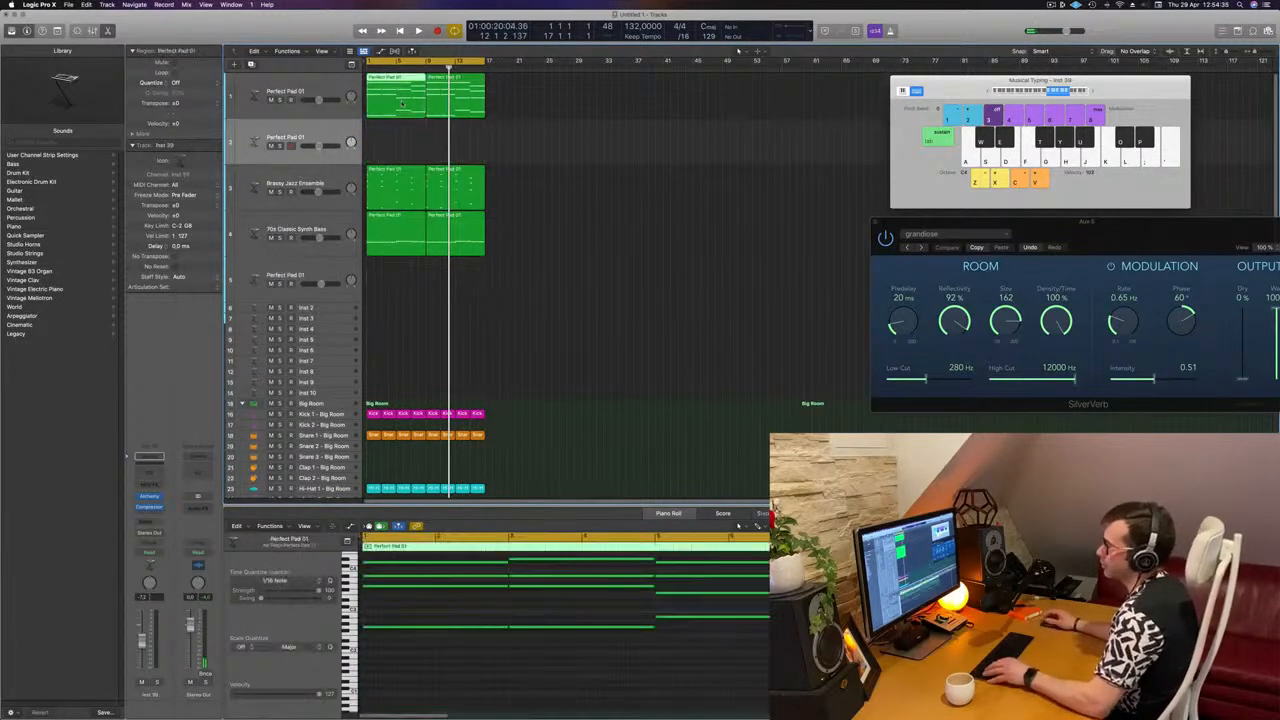
{"action": "left_click_drag", "start_coordinate": [402, 103], "coordinate": [402, 148]}
{"action": "key", "text": "space"}
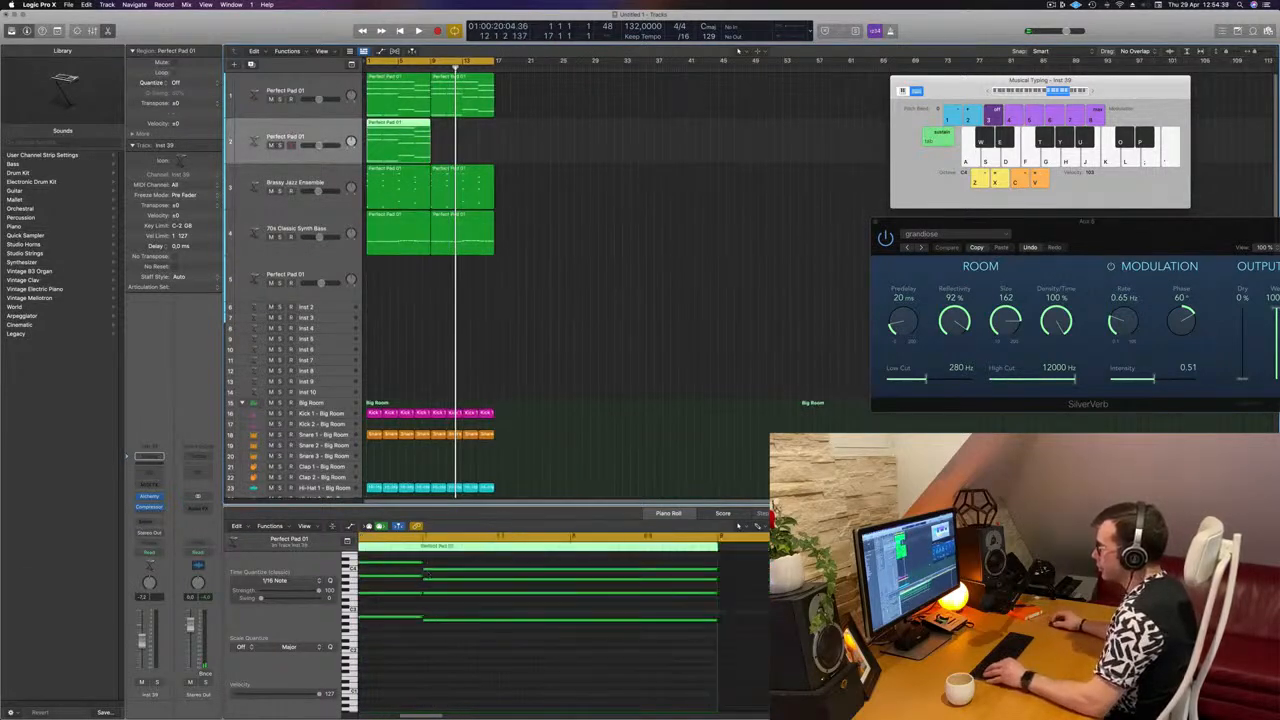
Shorten the first chord's four notes in the copied pad region to about one beat and play it back.
{"action": "scroll", "coordinate": [427, 575], "scroll_direction": "down", "scroll_amount": 10}
{"action": "scroll", "coordinate": [424, 590], "scroll_direction": "up", "scroll_amount": 2}
{"action": "scroll", "coordinate": [419, 601], "scroll_direction": "left", "scroll_amount": 2}
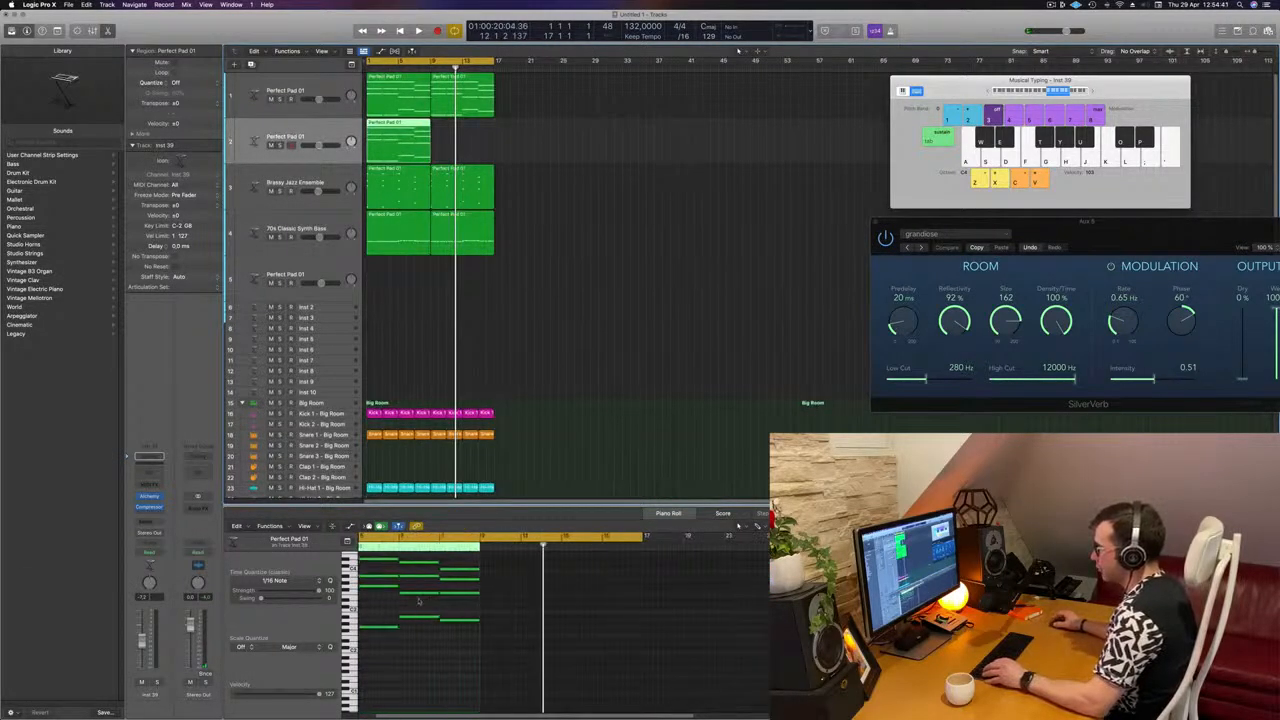
{"action": "scroll", "coordinate": [419, 601], "scroll_direction": "left", "scroll_amount": 3}
{"action": "left_click_drag", "start_coordinate": [379, 653], "coordinate": [388, 557]}
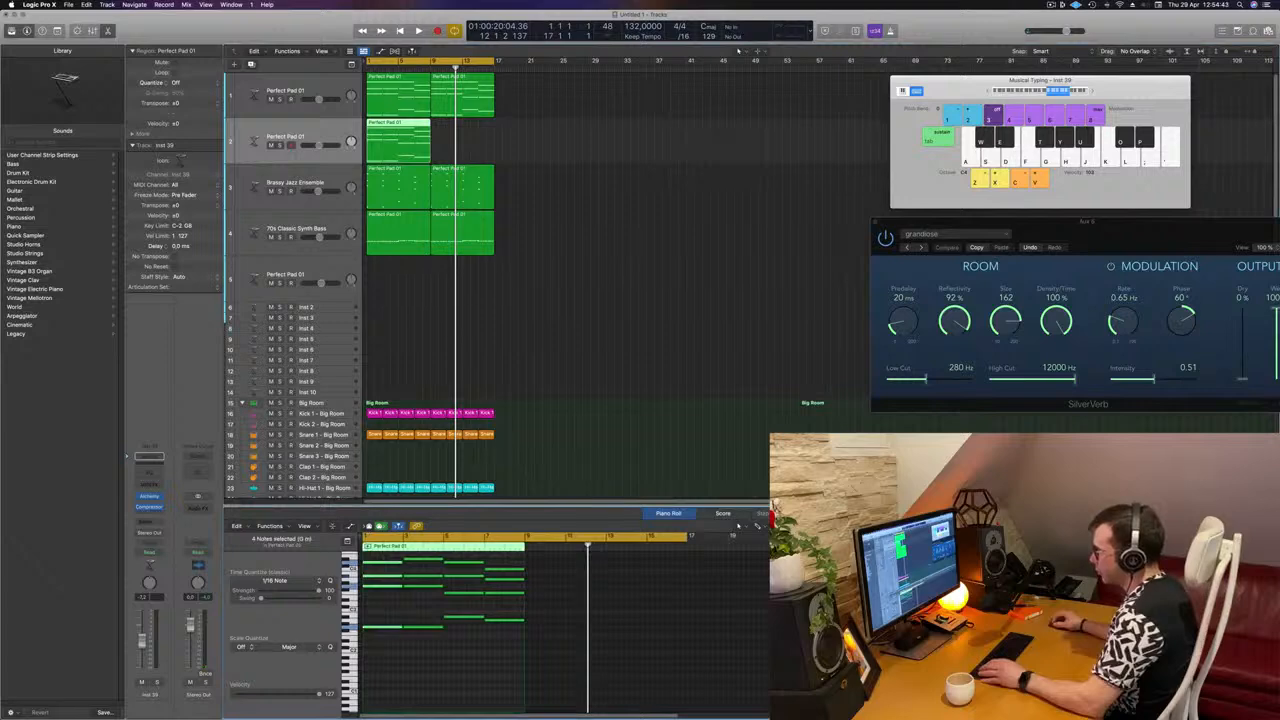
{"action": "left_click_drag", "start_coordinate": [402, 627], "coordinate": [368, 627]}
{"action": "scroll", "coordinate": [372, 628], "scroll_direction": "up", "scroll_amount": 3}
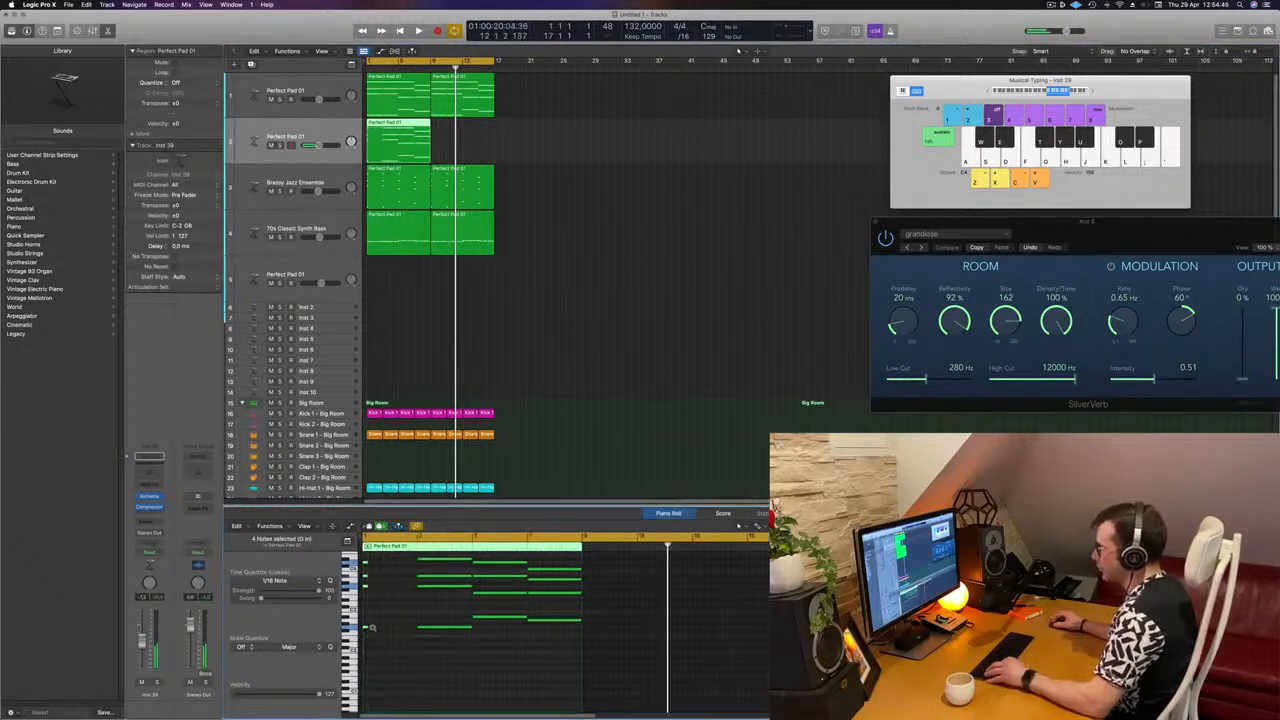
{"action": "scroll", "coordinate": [370, 625], "scroll_direction": "up", "scroll_amount": 5}
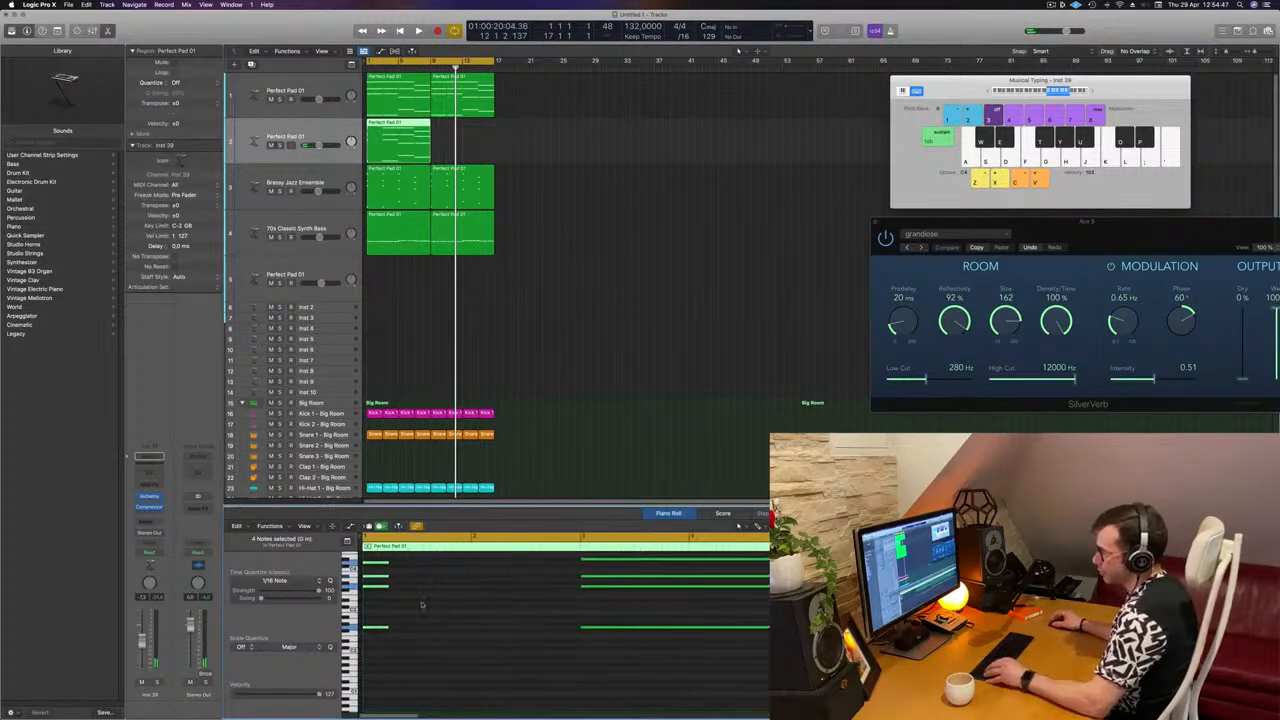
{"action": "key", "text": "space"}
{"action": "key", "text": "space"}
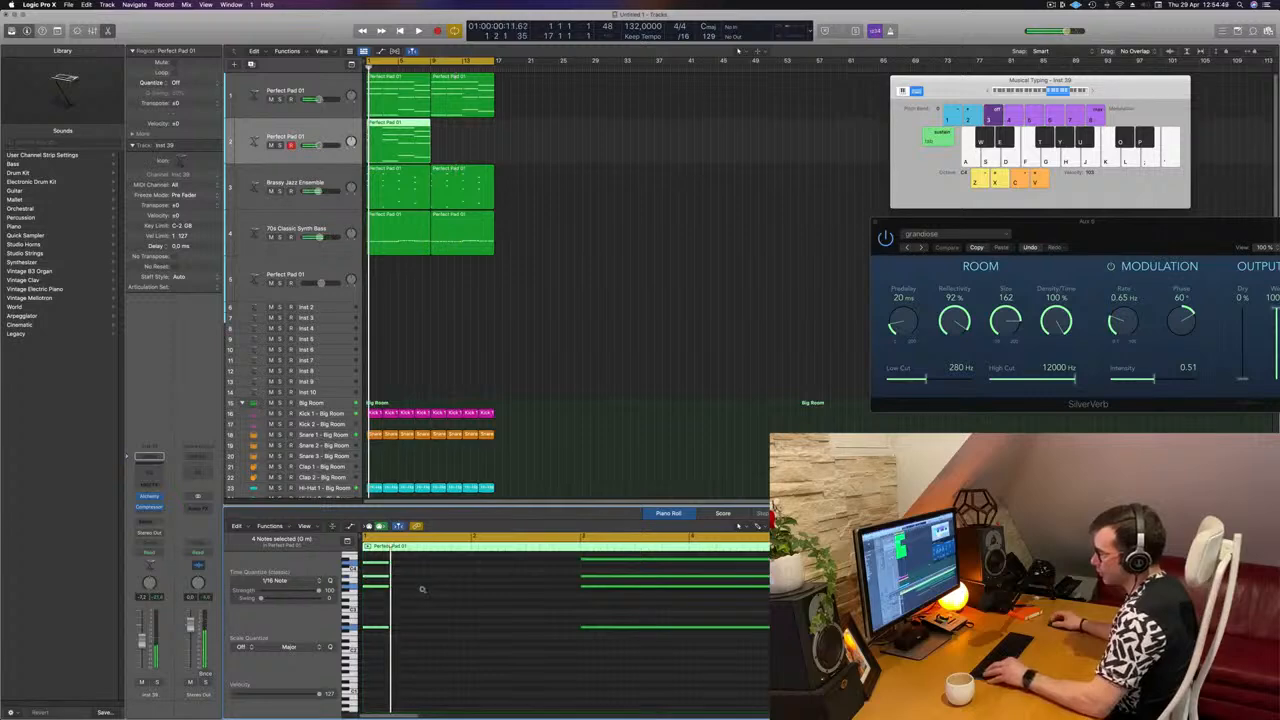
Stagger the first chord's notes into a rising run, each note starting a sixteenth after the one below.
{"action": "scroll", "coordinate": [422, 589], "scroll_direction": "up", "scroll_amount": 2}
{"action": "scroll", "coordinate": [452, 632], "scroll_direction": "left", "scroll_amount": 2}
{"action": "left_click_drag", "start_coordinate": [411, 561], "coordinate": [393, 595]}
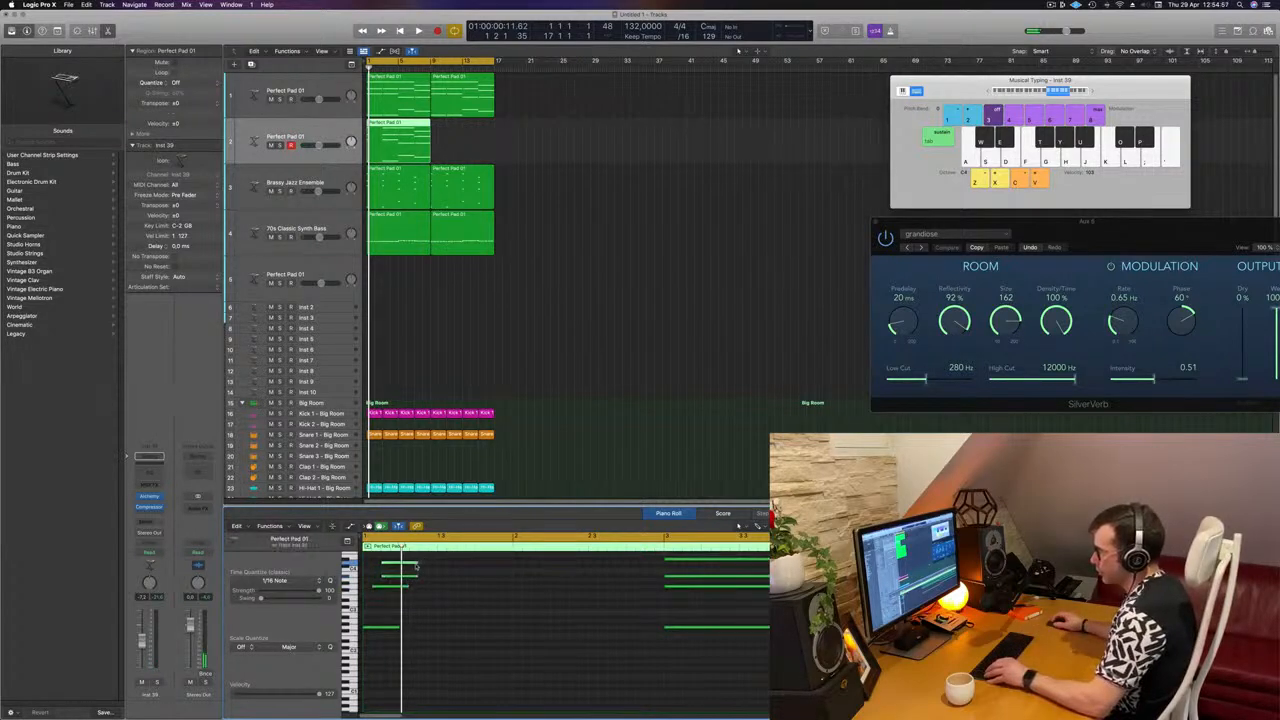
{"action": "key", "text": "alt+Right"}
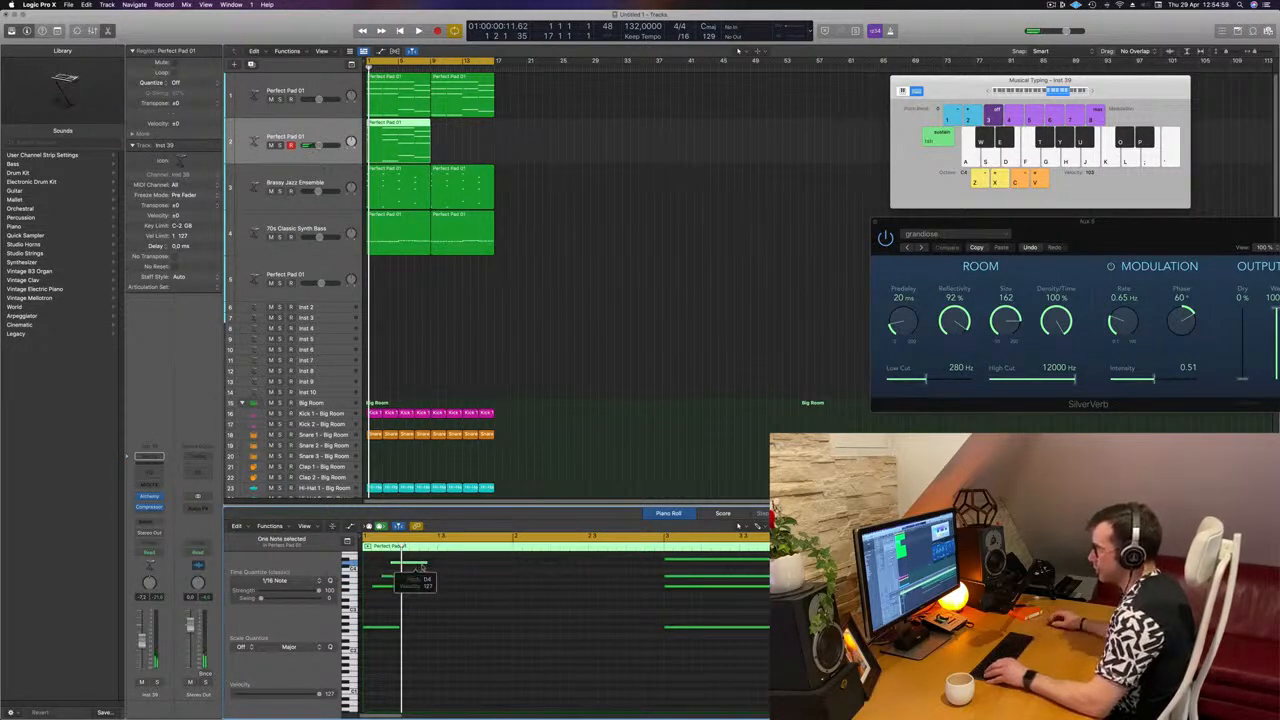
Shorten the four staggered notes to about a sixteenth each and copy the run after them with a small gap.
{"action": "left_click_drag", "start_coordinate": [358, 560], "coordinate": [440, 655]}
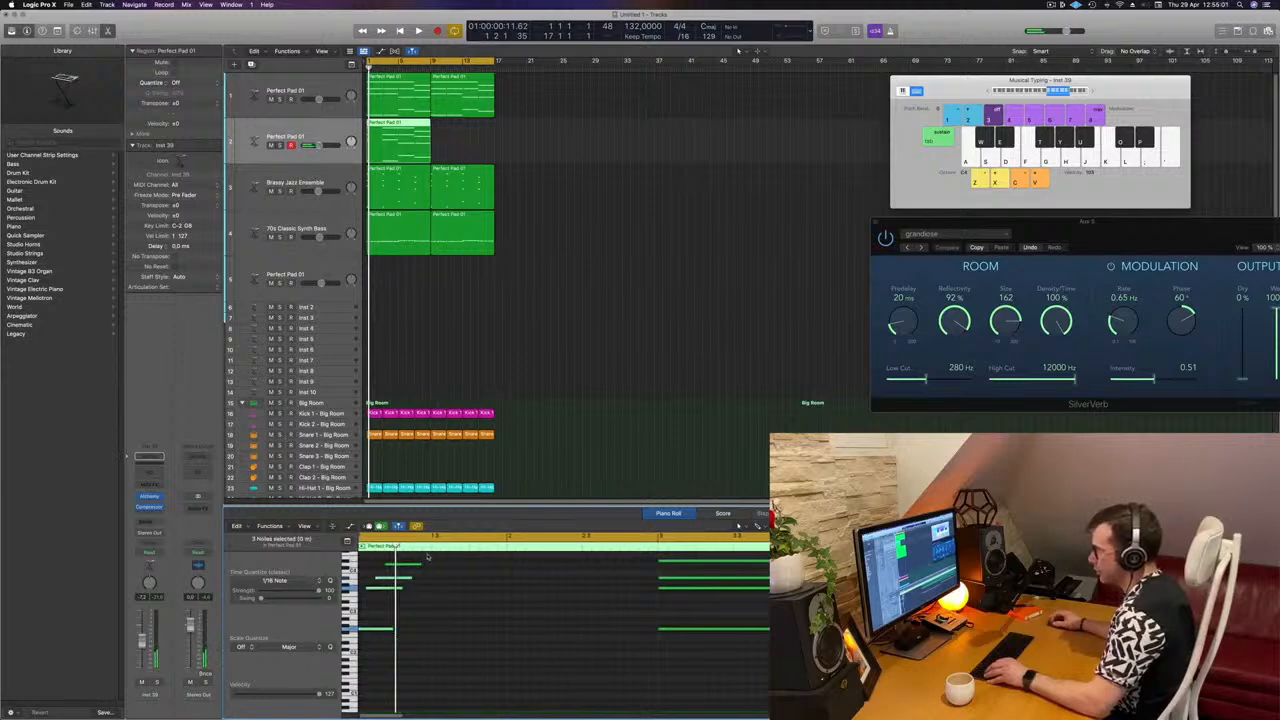
{"action": "left_click", "coordinate": [396, 627], "text": "shift"}
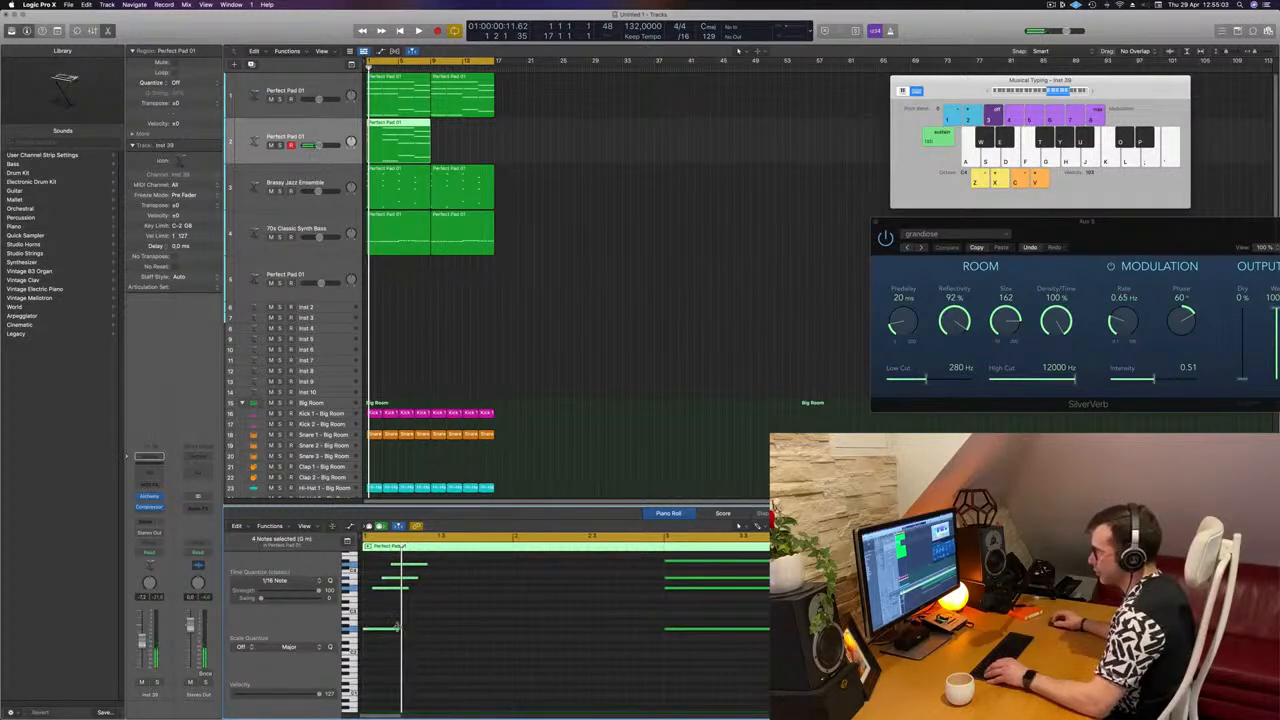
{"action": "left_click_drag", "start_coordinate": [396, 627], "coordinate": [367, 628]}
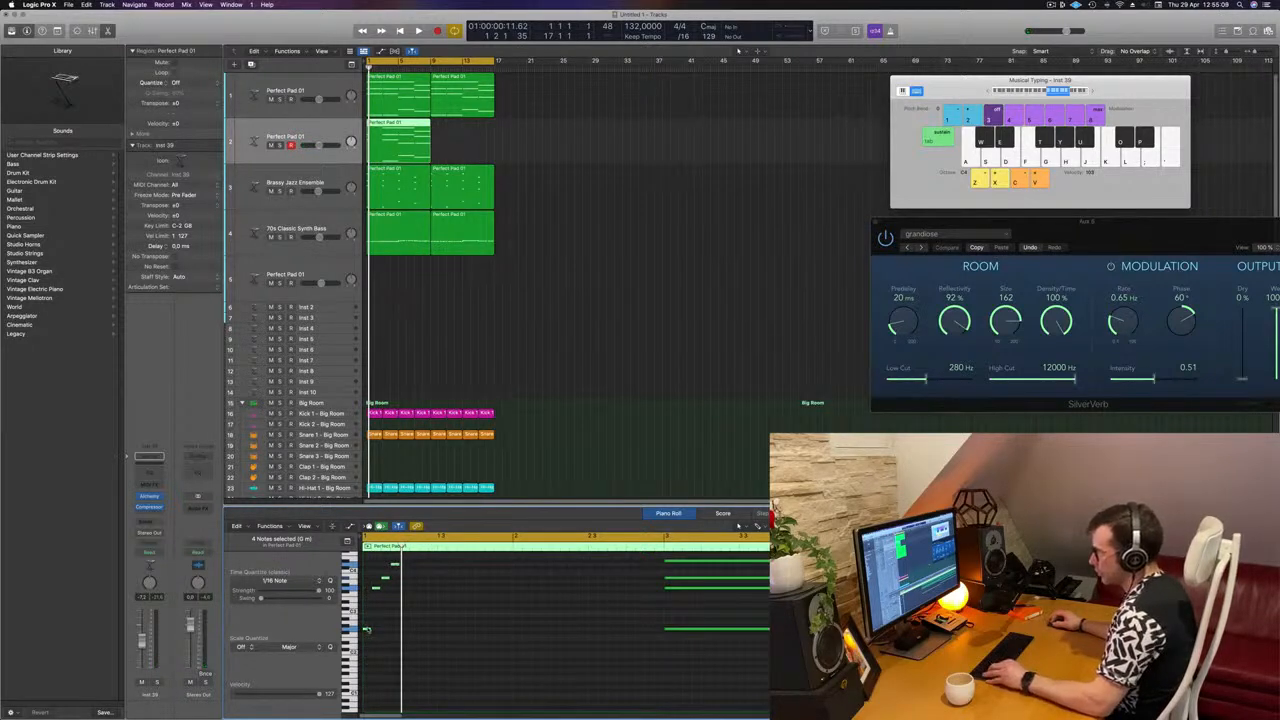
{"action": "left_click_drag", "start_coordinate": [364, 630], "coordinate": [413, 630]}
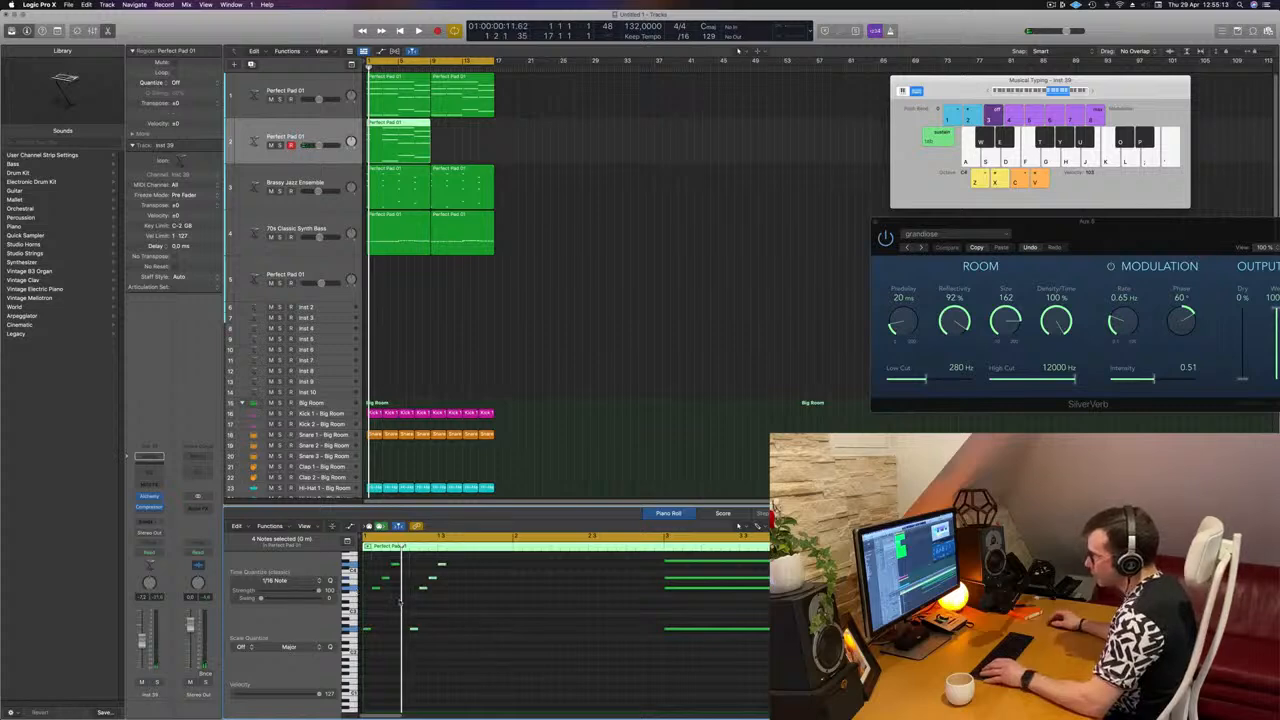
{"action": "scroll", "coordinate": [401, 602], "scroll_direction": "up", "scroll_amount": 3}
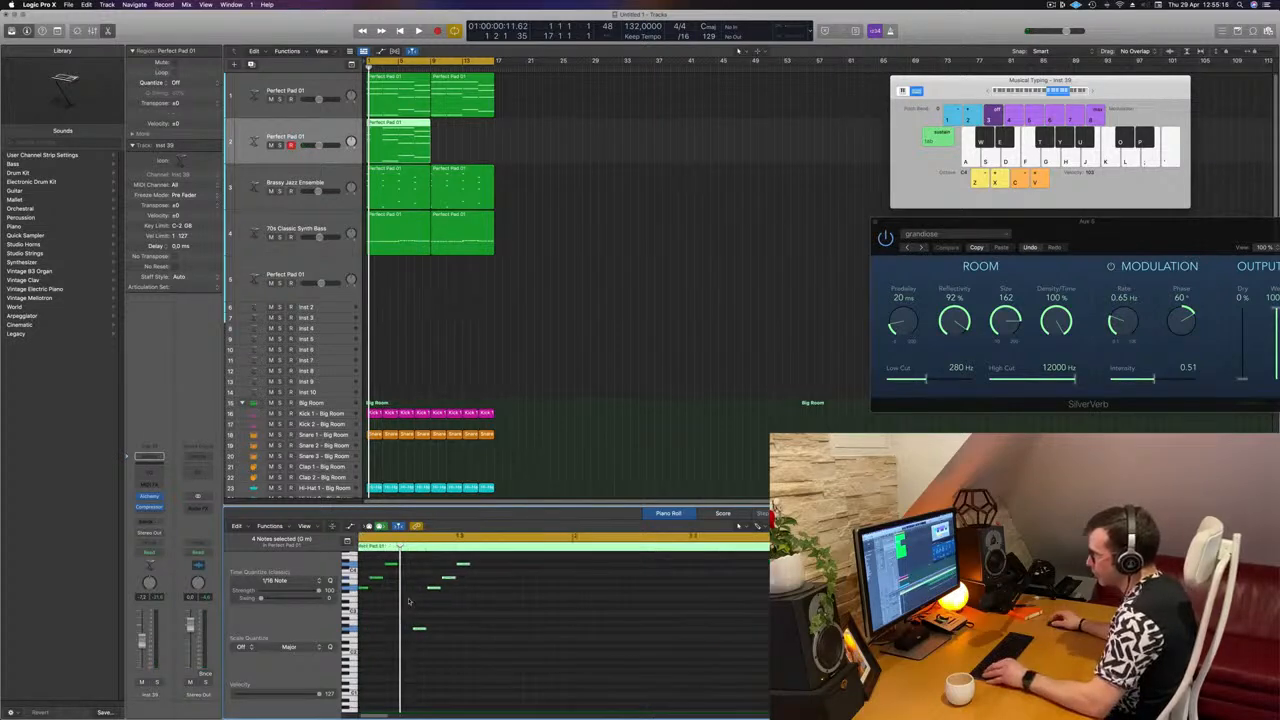
Try filling the gap between the two runs with a copy of the second note, then moving it behind the second run.
{"action": "scroll", "coordinate": [408, 601], "scroll_direction": "left", "scroll_amount": 2}
{"action": "left_click", "coordinate": [379, 595]}
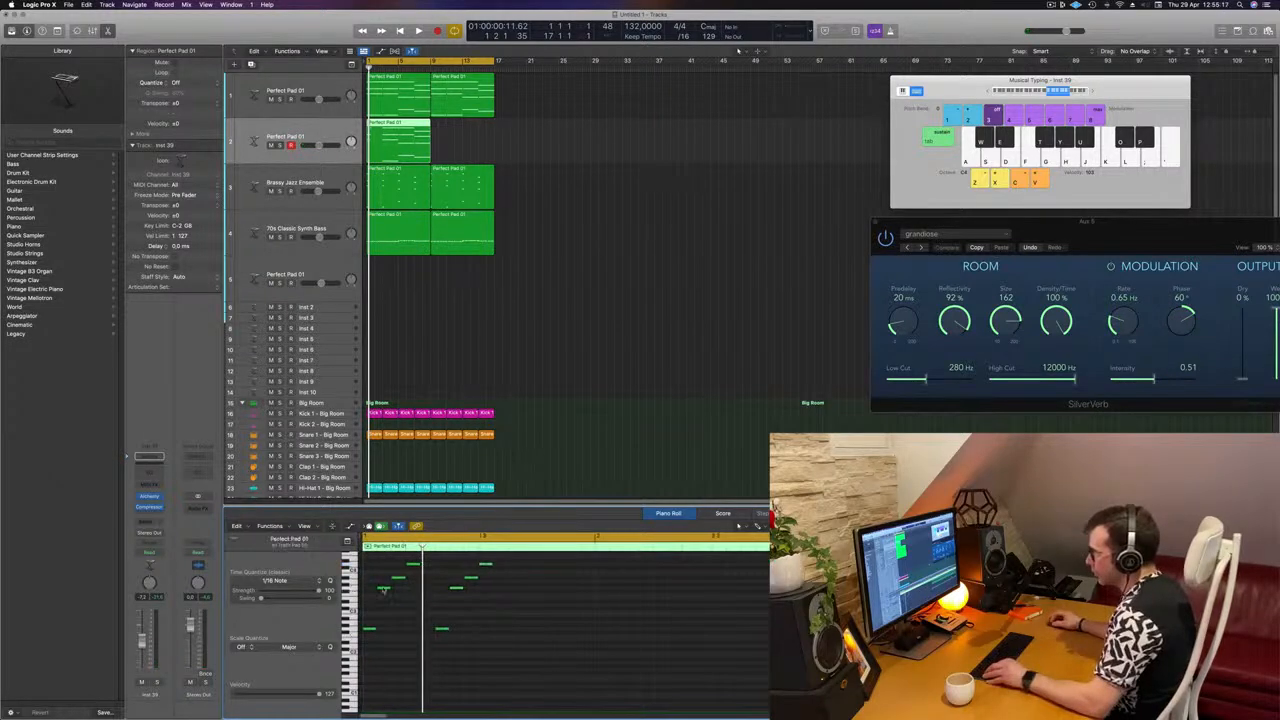
{"action": "left_click_drag", "start_coordinate": [385, 591], "coordinate": [432, 596]}
{"action": "key", "text": "space"}
{"action": "key", "text": "super+Left"}
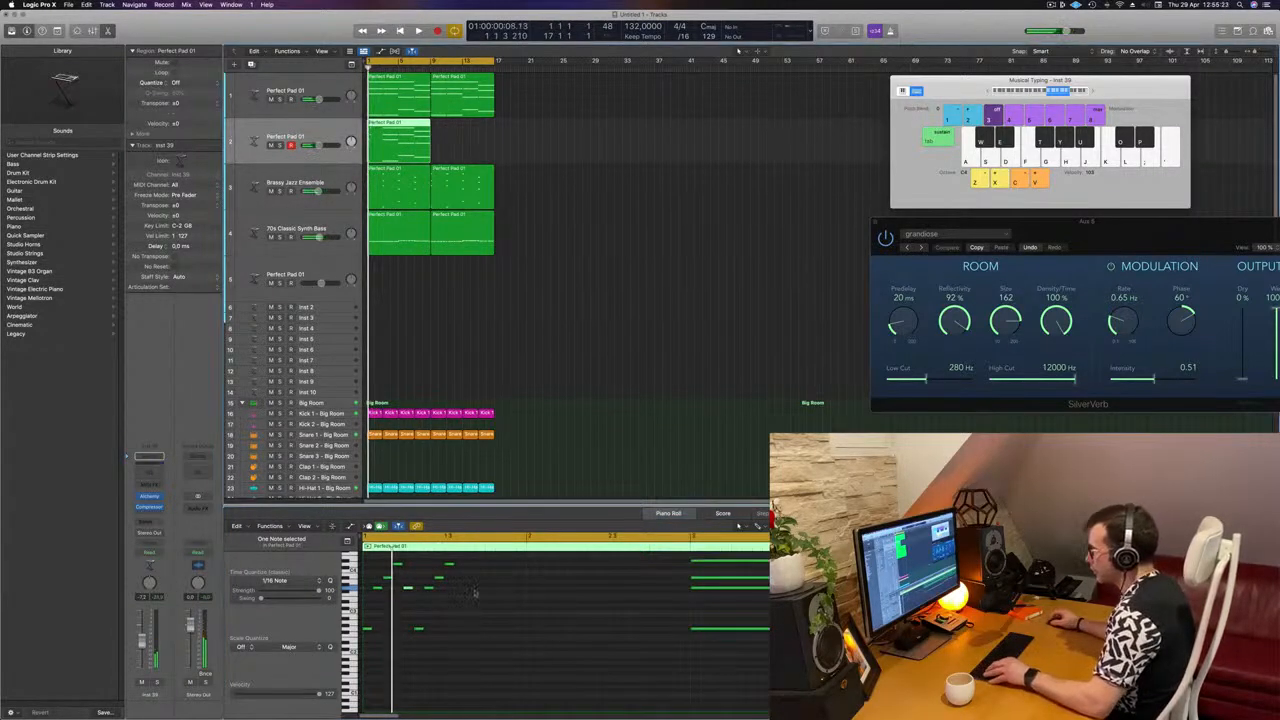
{"action": "scroll", "coordinate": [480, 600], "scroll_direction": "up", "scroll_amount": 2}
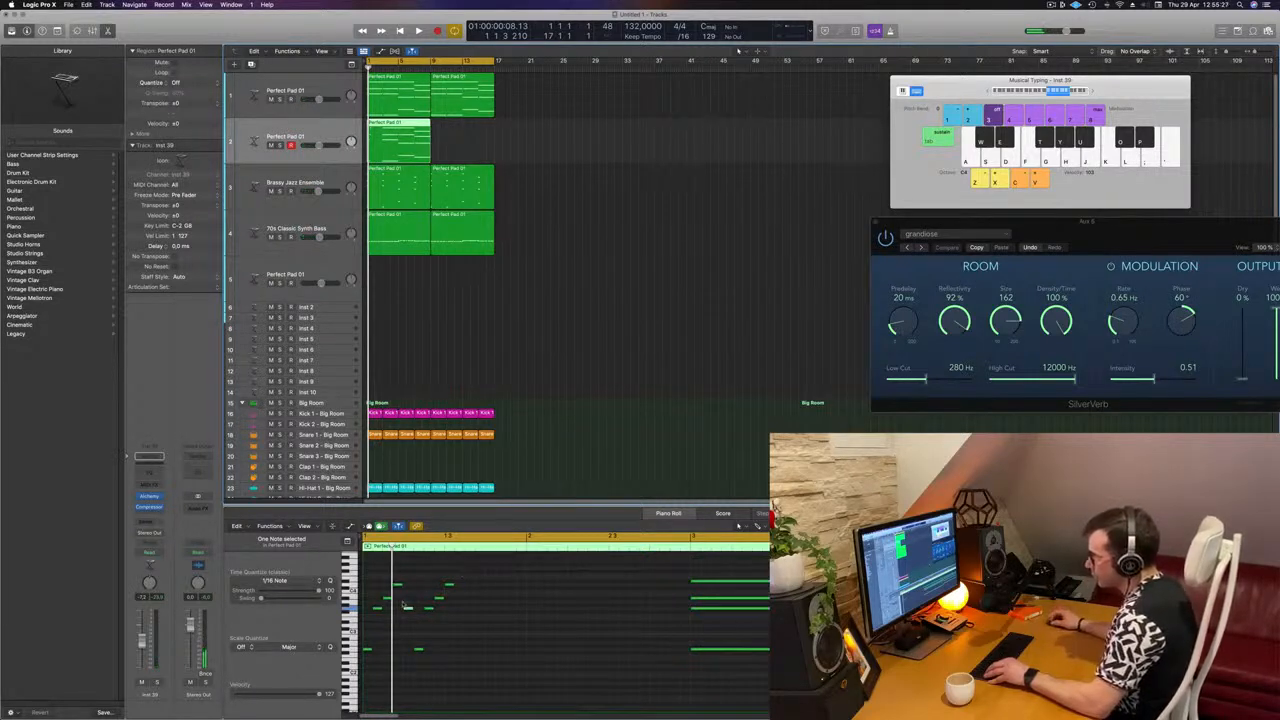
{"action": "left_click_drag", "start_coordinate": [408, 610], "coordinate": [459, 612]}
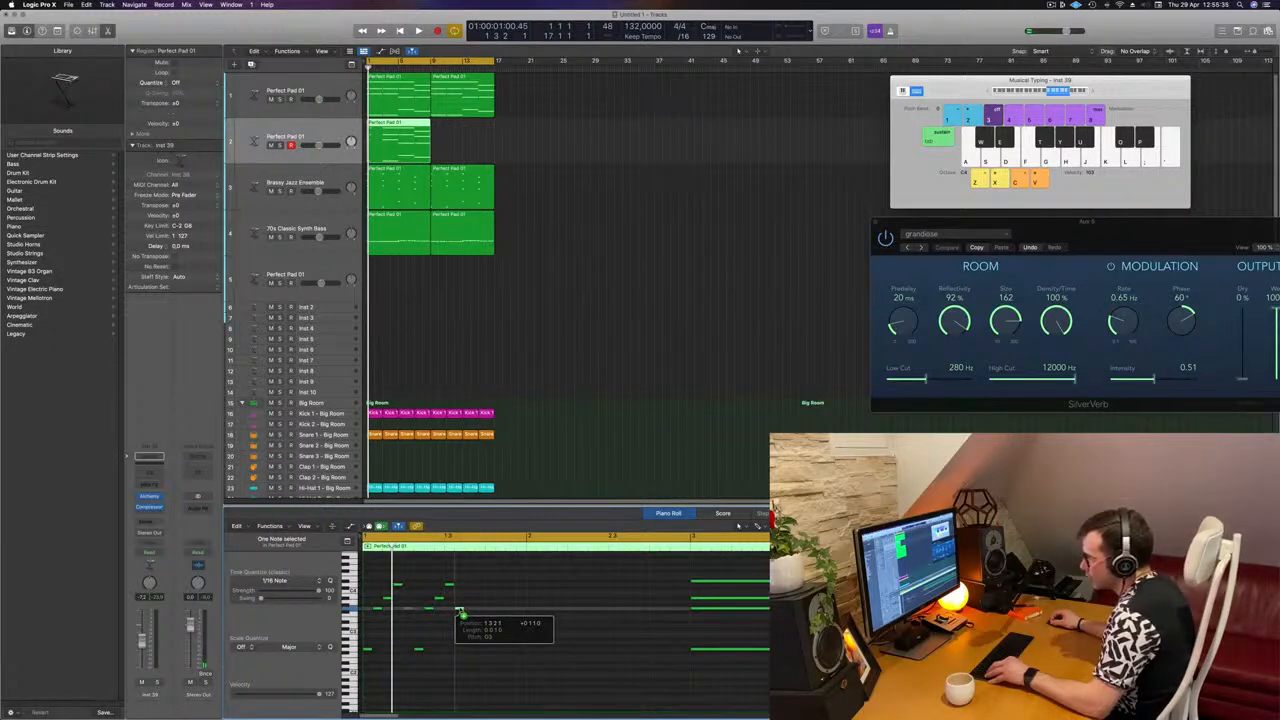
Remove the extra note, move the second run a sixteenth earlier to directly follow the first, and play it back.
{"action": "left_click_drag", "start_coordinate": [459, 612], "coordinate": [457, 682]}
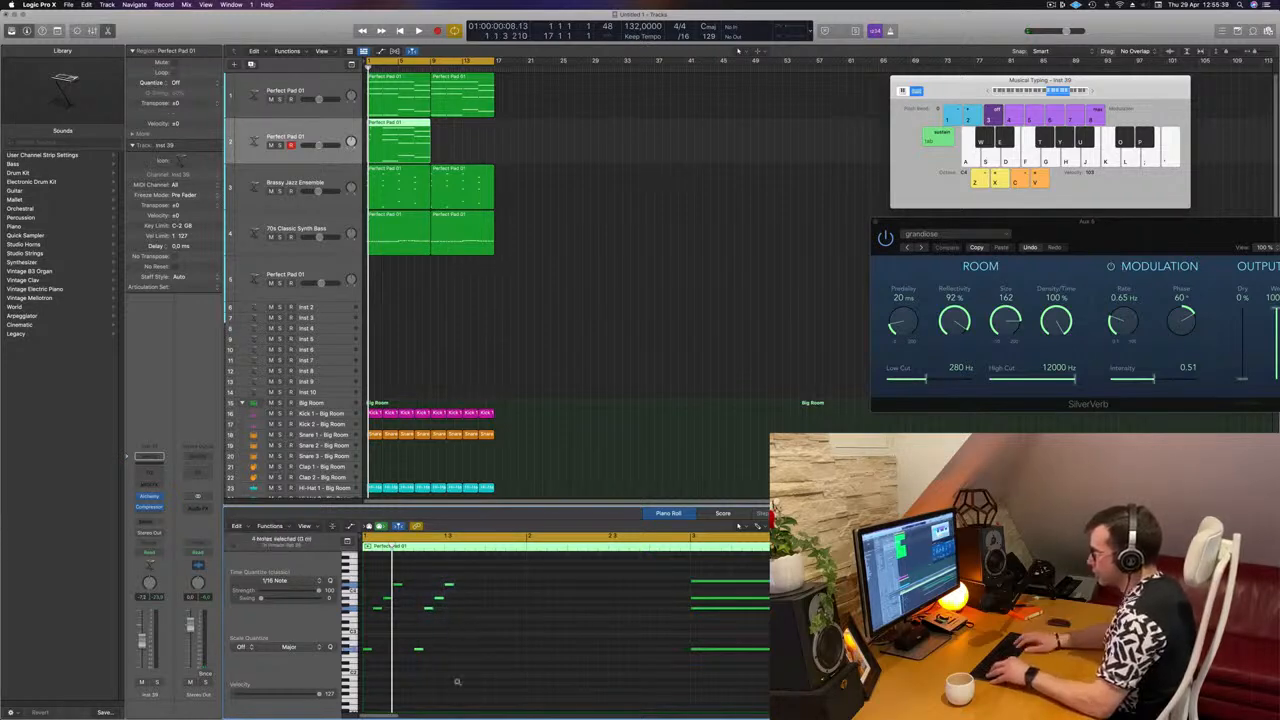
{"action": "key", "text": "space"}
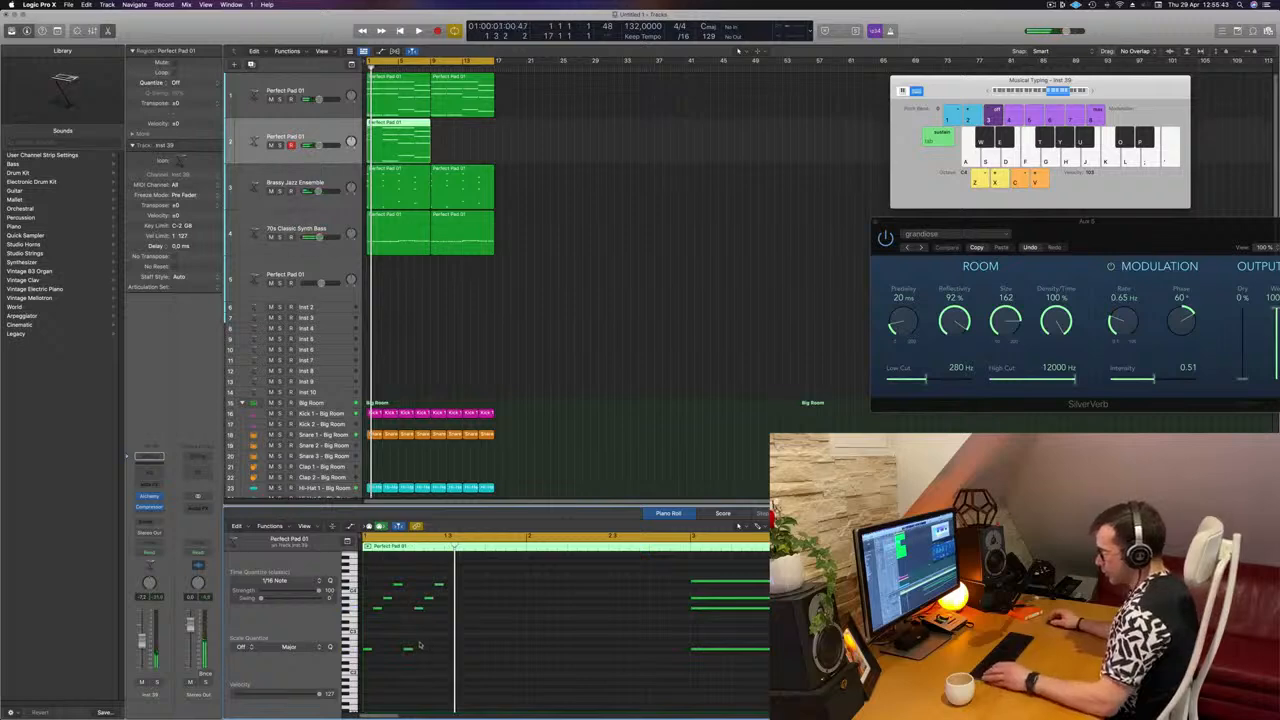
Select all the notes in the copied pad region and repeat them.
{"action": "key", "text": "super+a"}
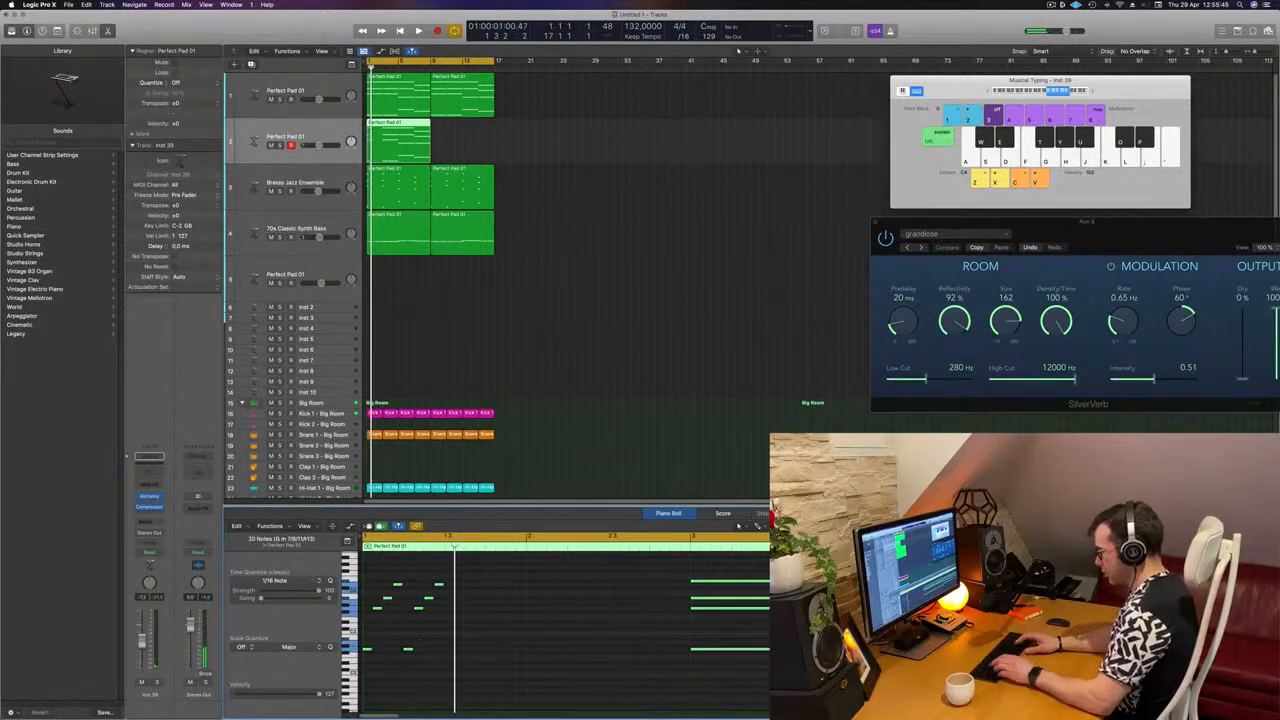
{"action": "key", "text": "alt+r"}
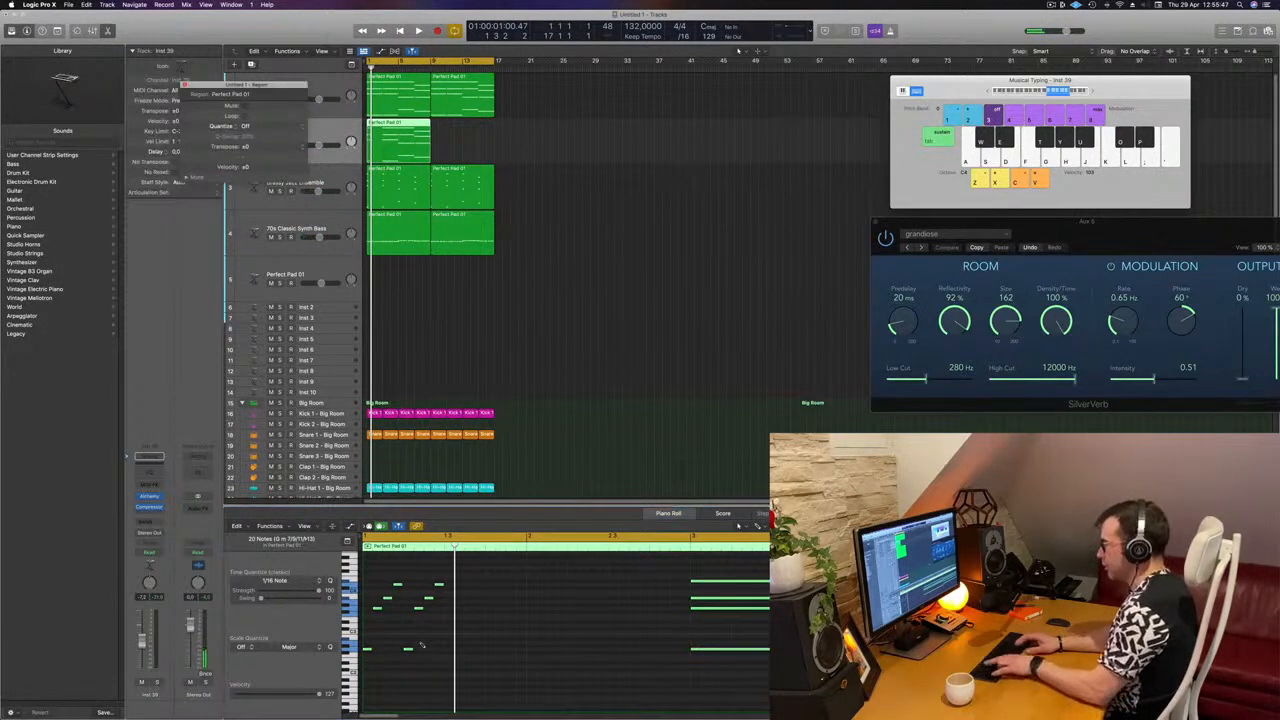
{"action": "key", "text": "super+r"}
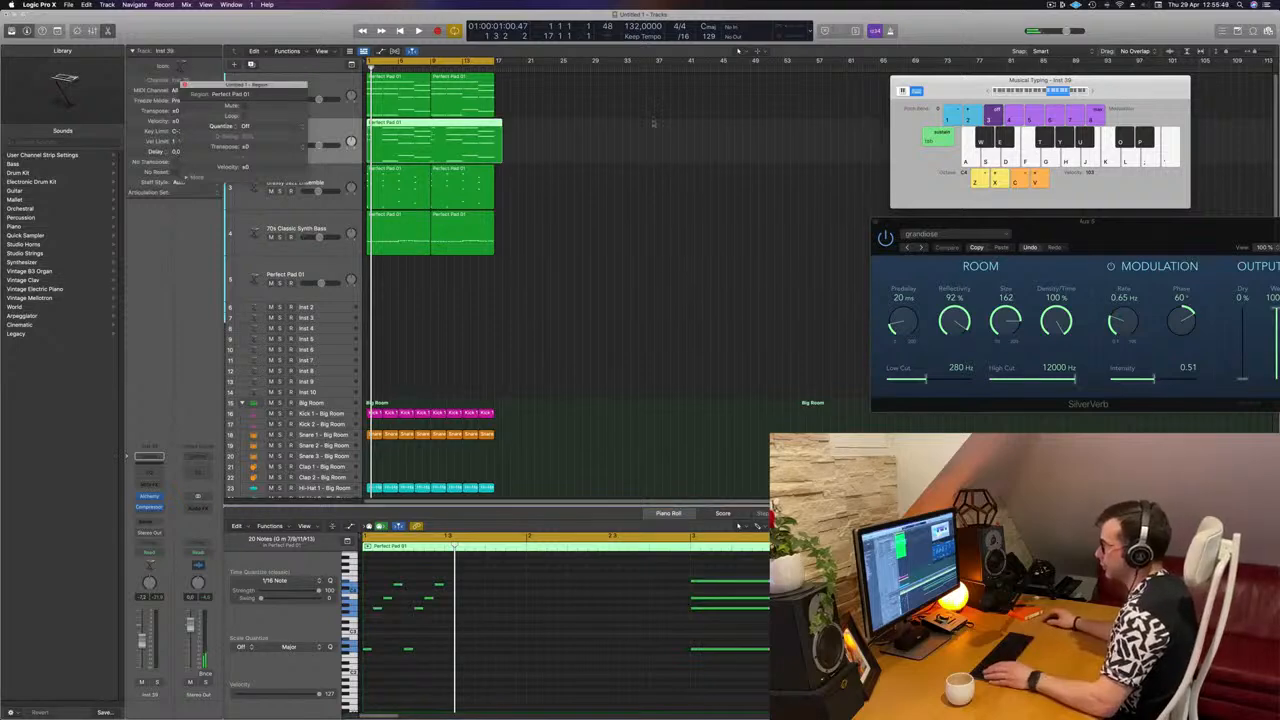
Undo the repeat of all notes in the second pad track's region.
{"action": "left_click", "coordinate": [579, 229]}
{"action": "key", "text": "super+z"}
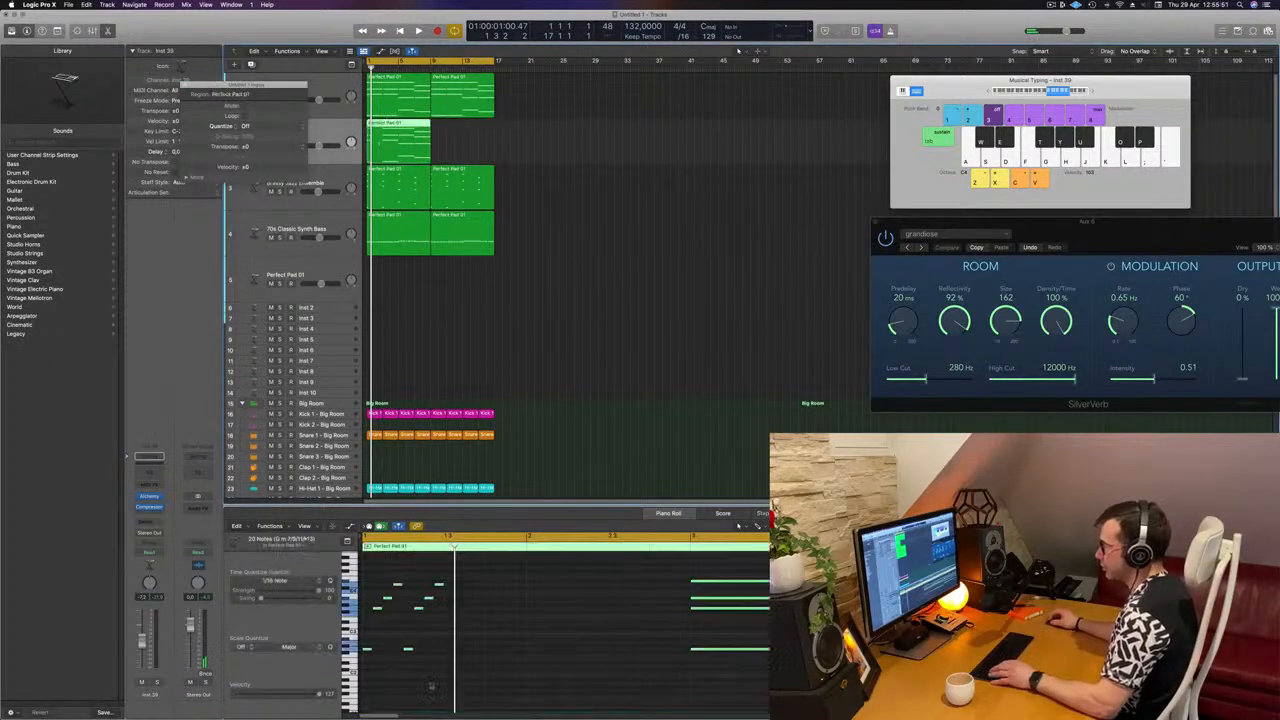
{"action": "left_click", "coordinate": [376, 646]}
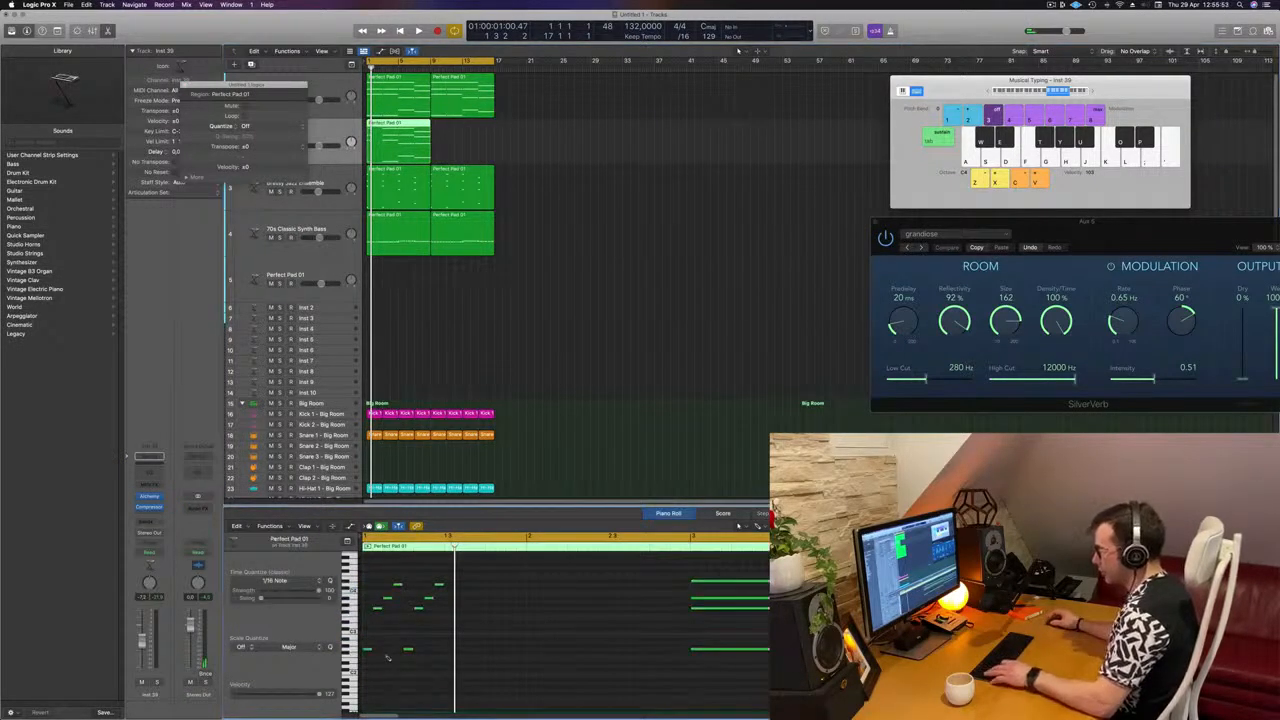
{"action": "key", "text": "super+a"}
{"action": "key", "text": "super+r"}
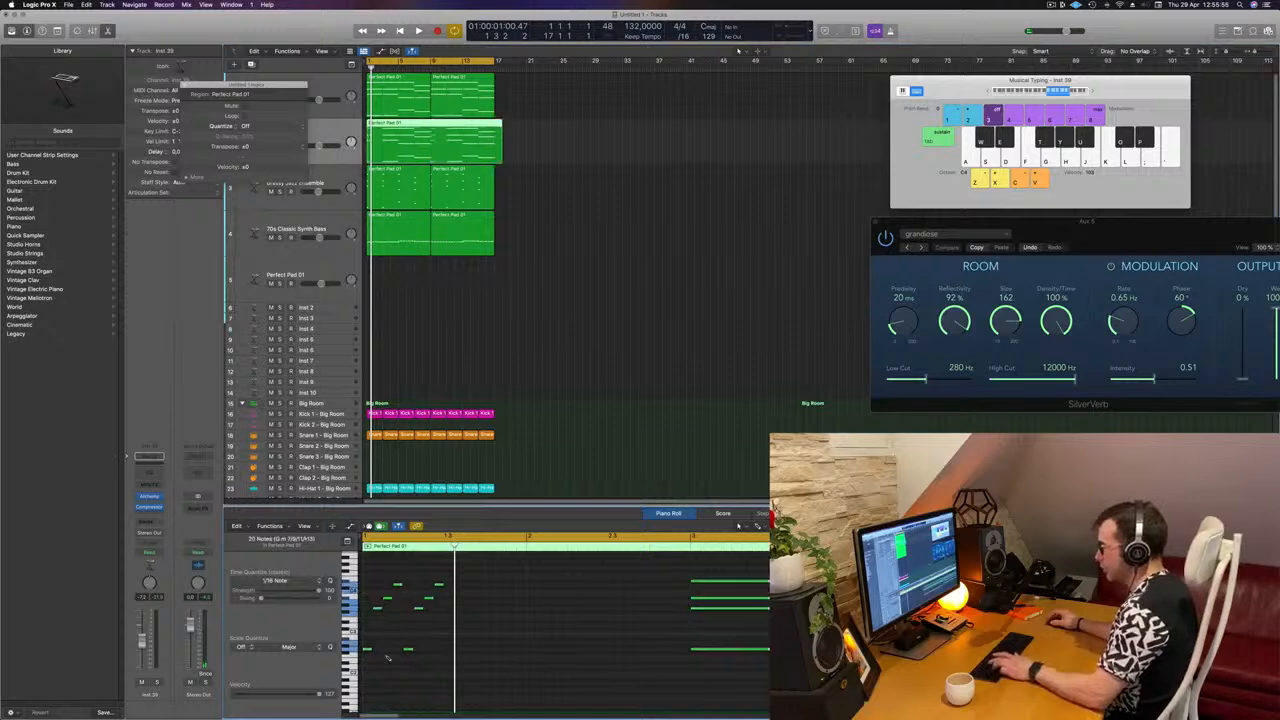
{"action": "key", "text": "super+z"}
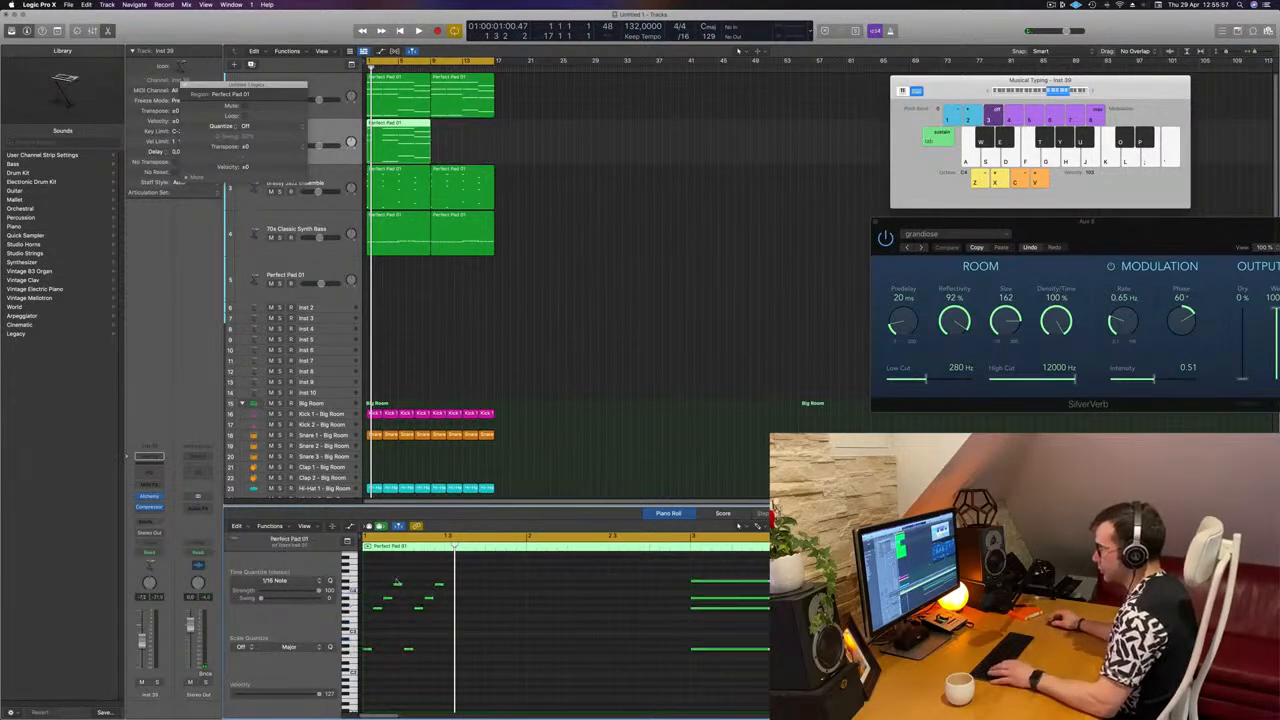
Copy the eight-note run directly behind itself, and copy the resulting 16 notes to bar 2 so the arpeggio fills the first two bars.
{"action": "left_click_drag", "start_coordinate": [368, 578], "coordinate": [453, 656]}
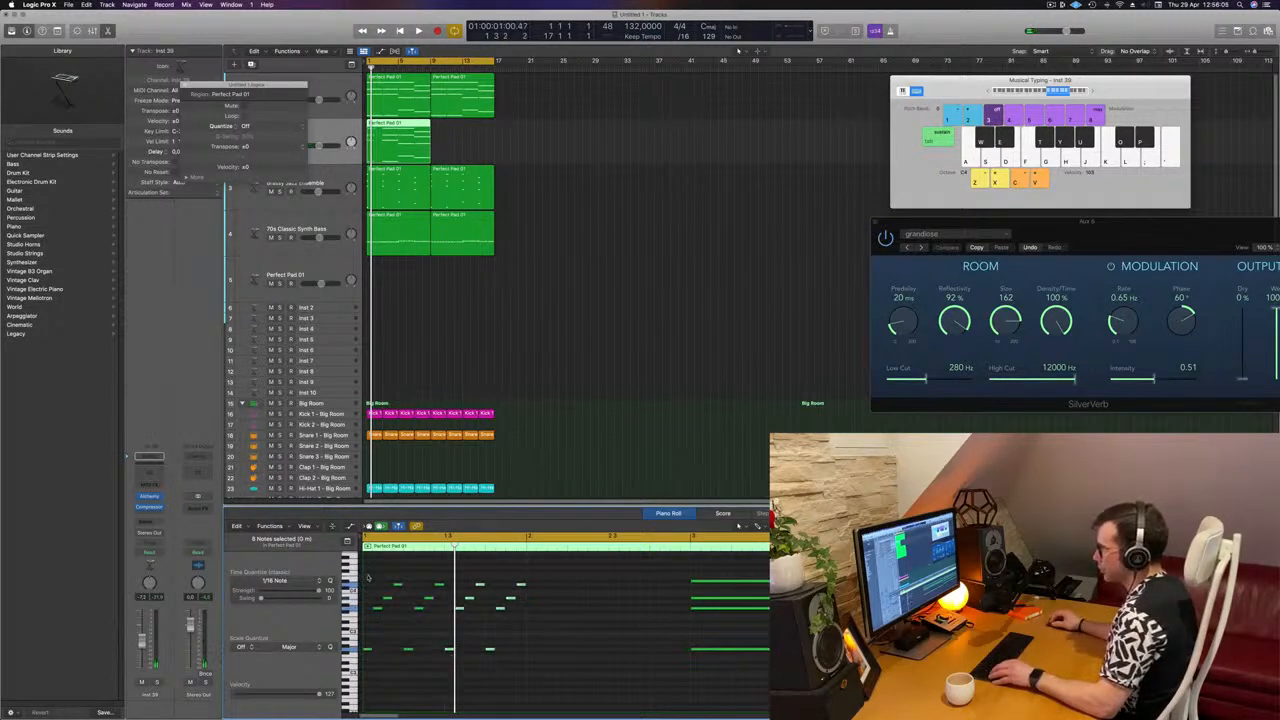
{"action": "left_click", "coordinate": [375, 636]}
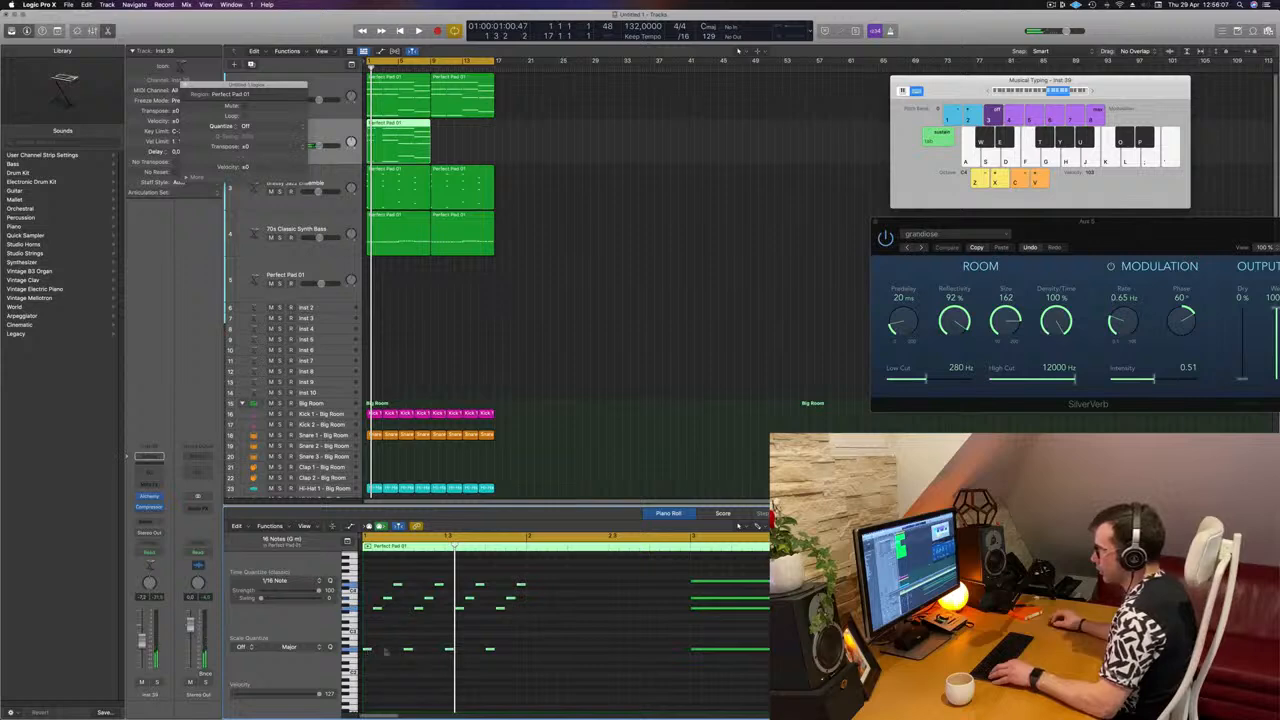
{"action": "left_click_drag", "start_coordinate": [386, 652], "coordinate": [537, 656]}
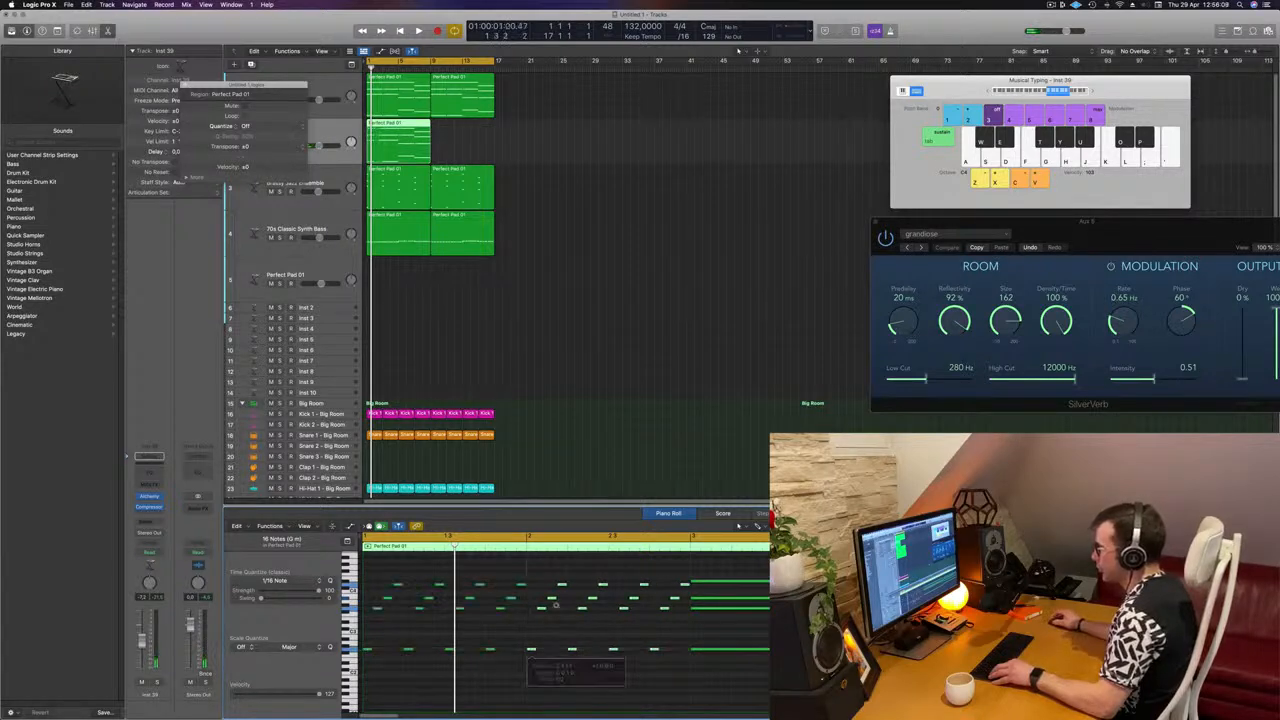
{"action": "scroll", "coordinate": [559, 580], "scroll_direction": "left", "scroll_amount": 2}
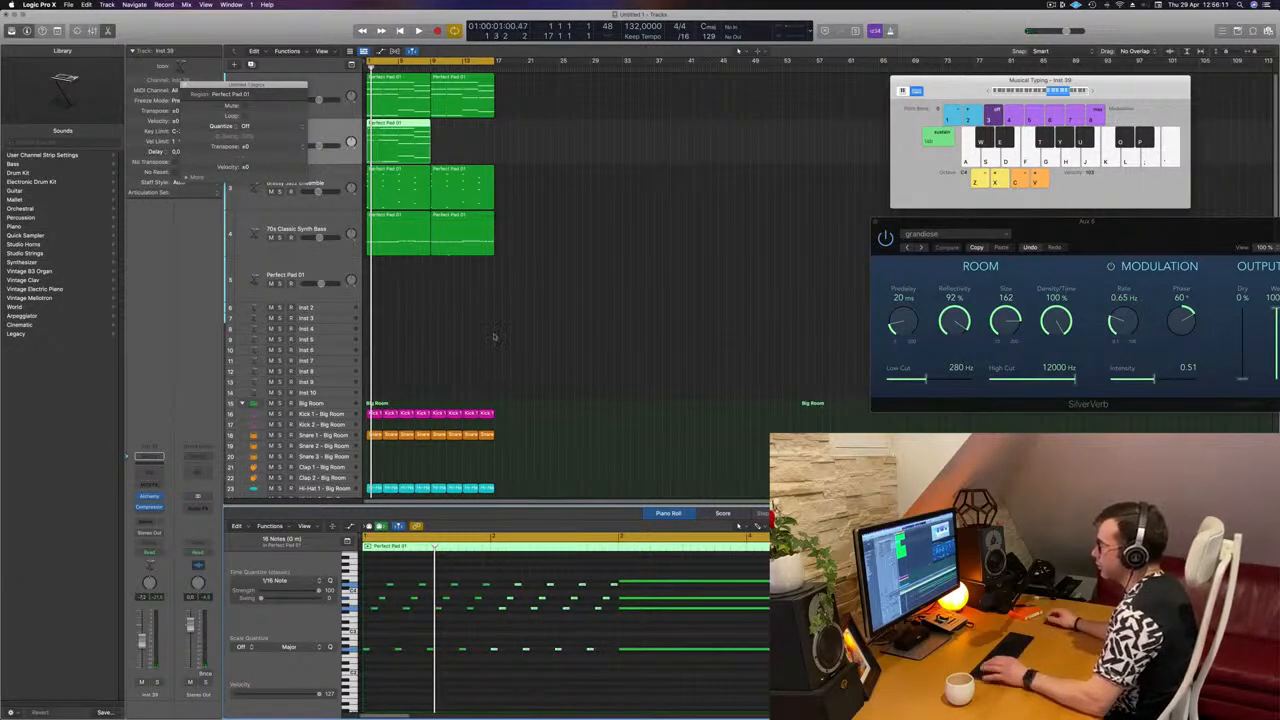
Play back the arpeggio, dock the floating region inspector, and solo the arpeggio track.
{"action": "key", "text": "space"}
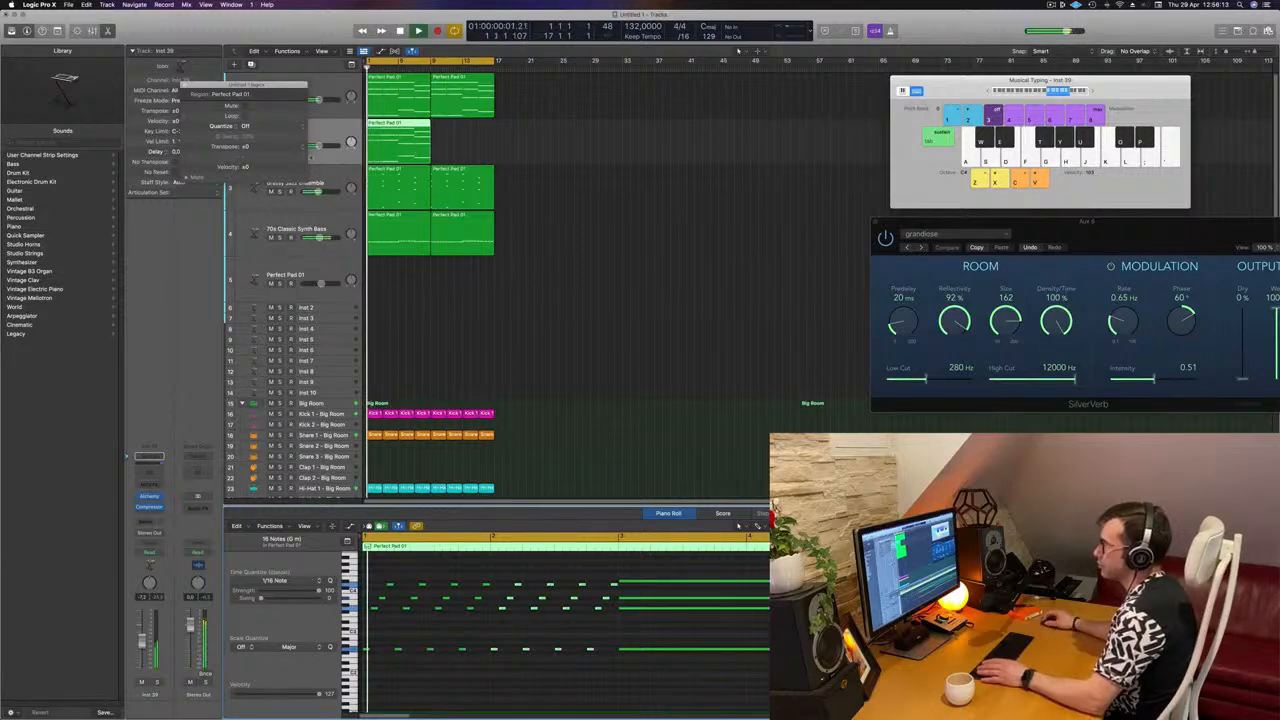
{"action": "left_click", "coordinate": [184, 85]}
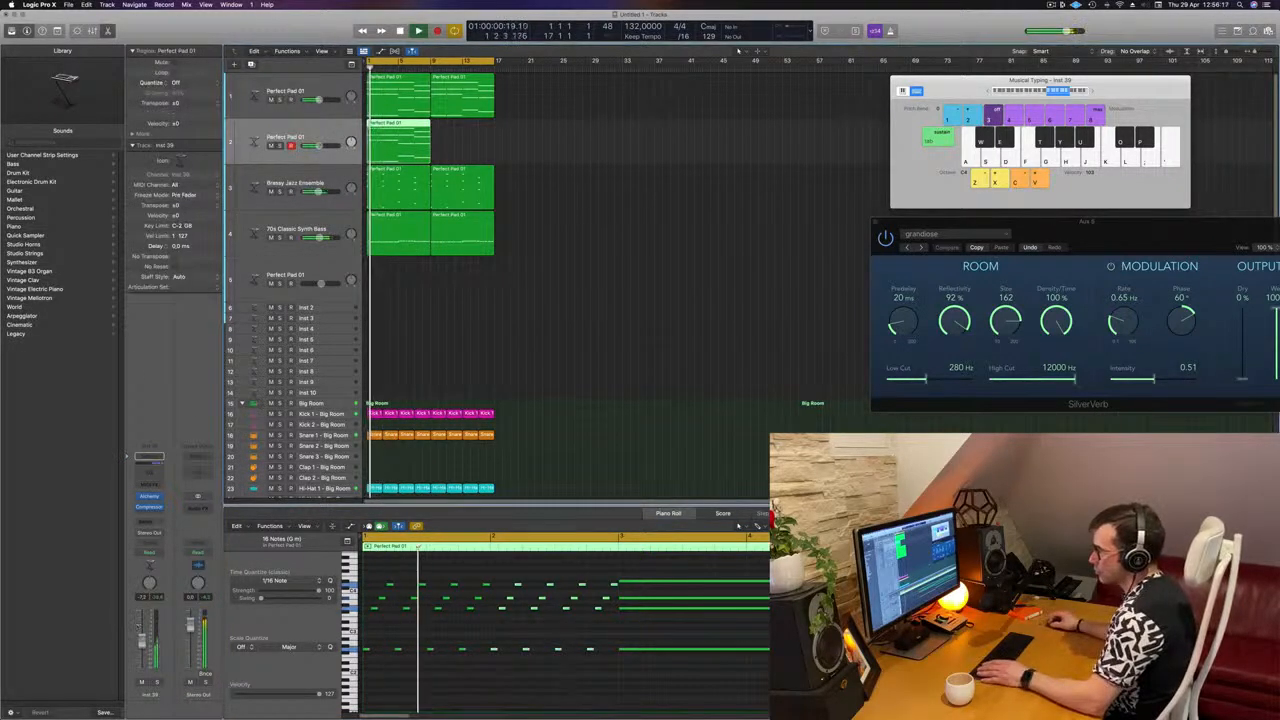
{"action": "left_click", "coordinate": [400, 682]}
{"action": "key", "text": "space"}
{"action": "key", "text": "space"}
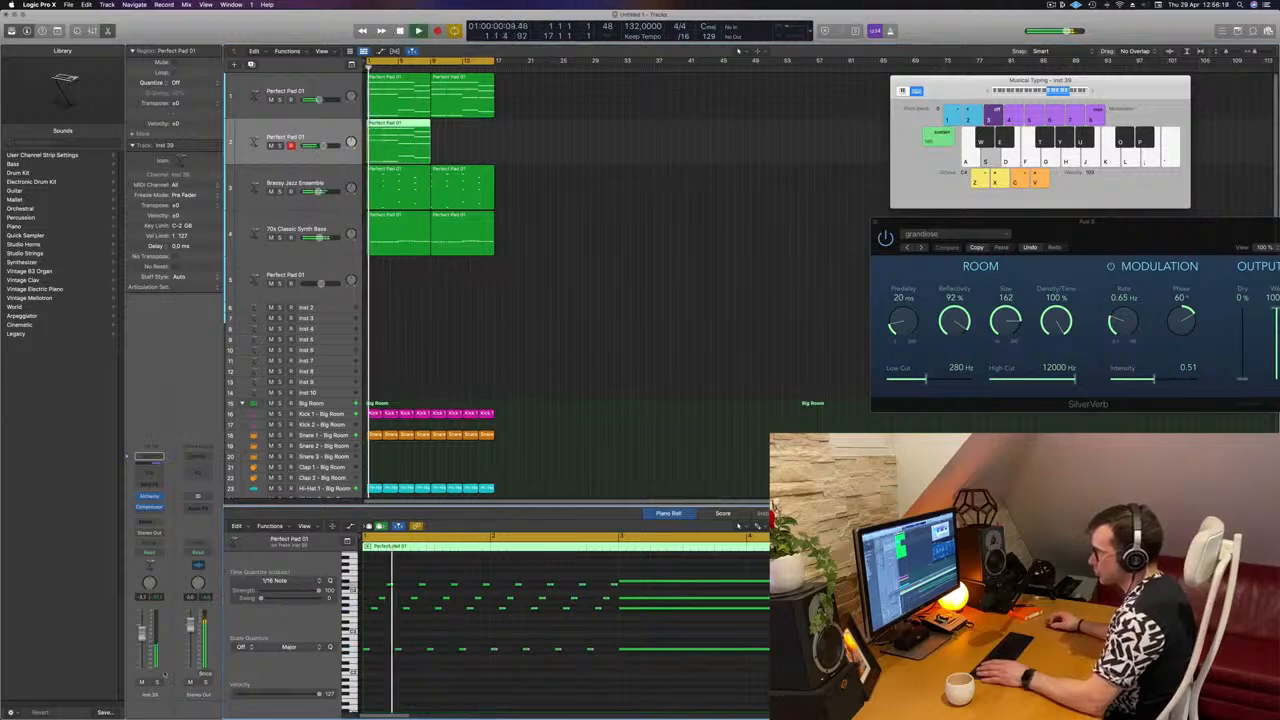
{"action": "left_click", "coordinate": [155, 681]}
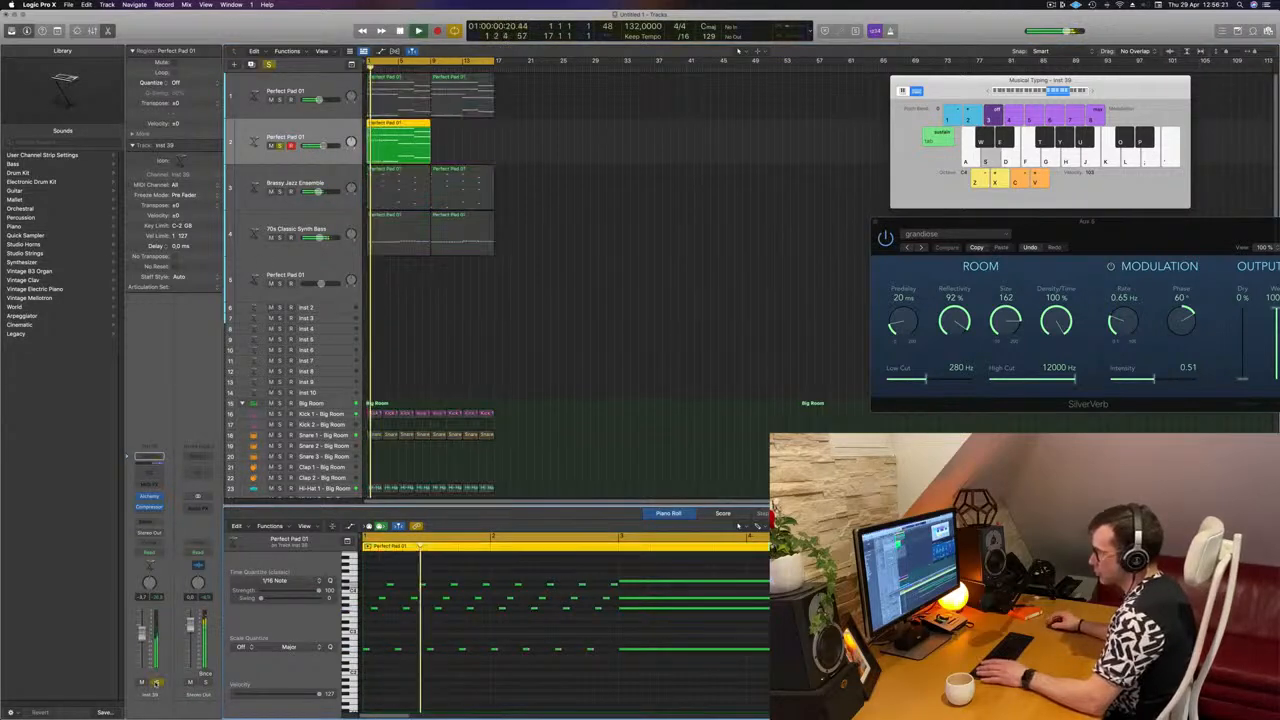
Open Alchemy on the arpeggio track and audition the 1 Note Chord and 12 String Split presets.
{"action": "left_click", "coordinate": [149, 496]}
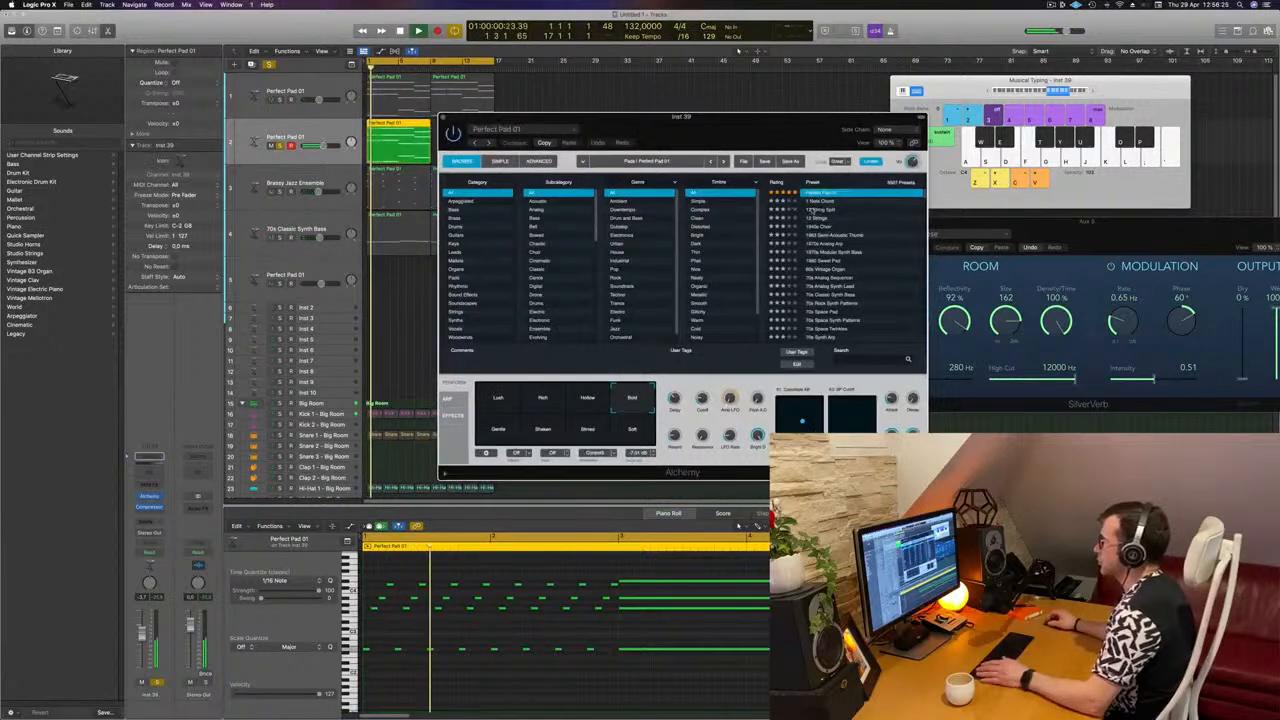
{"action": "left_click", "coordinate": [822, 201]}
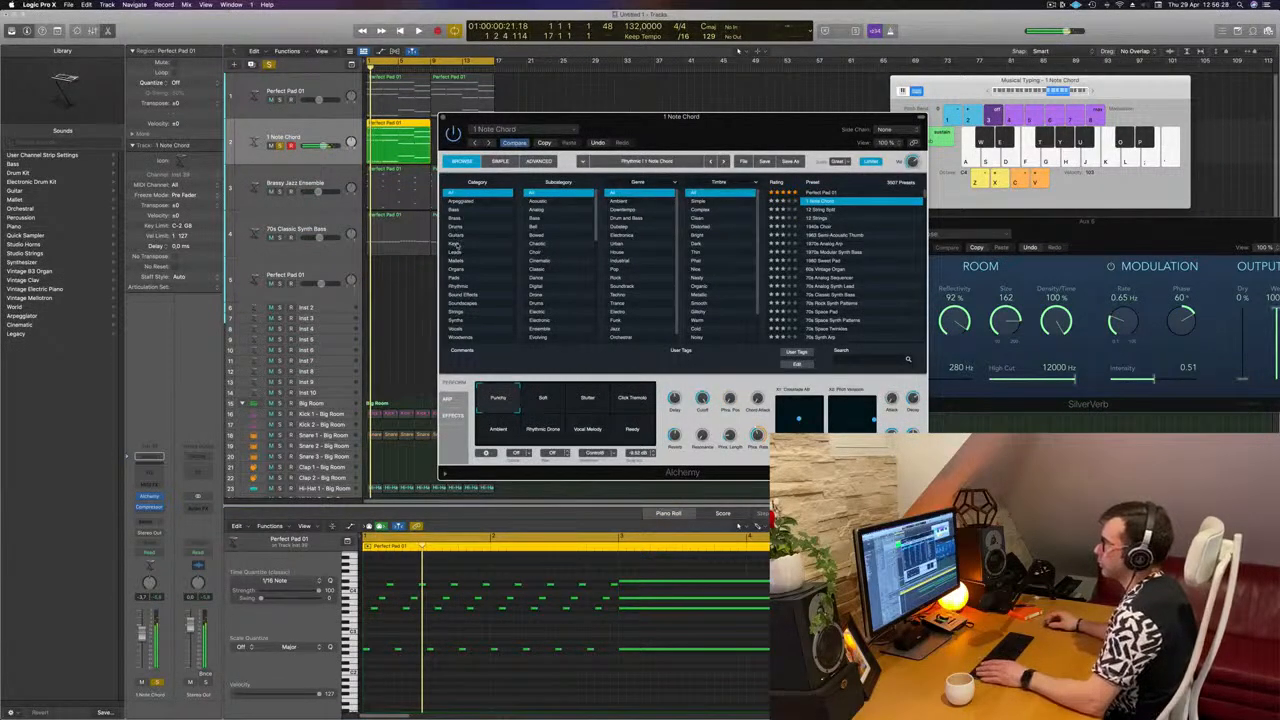
{"action": "key", "text": "Down"}
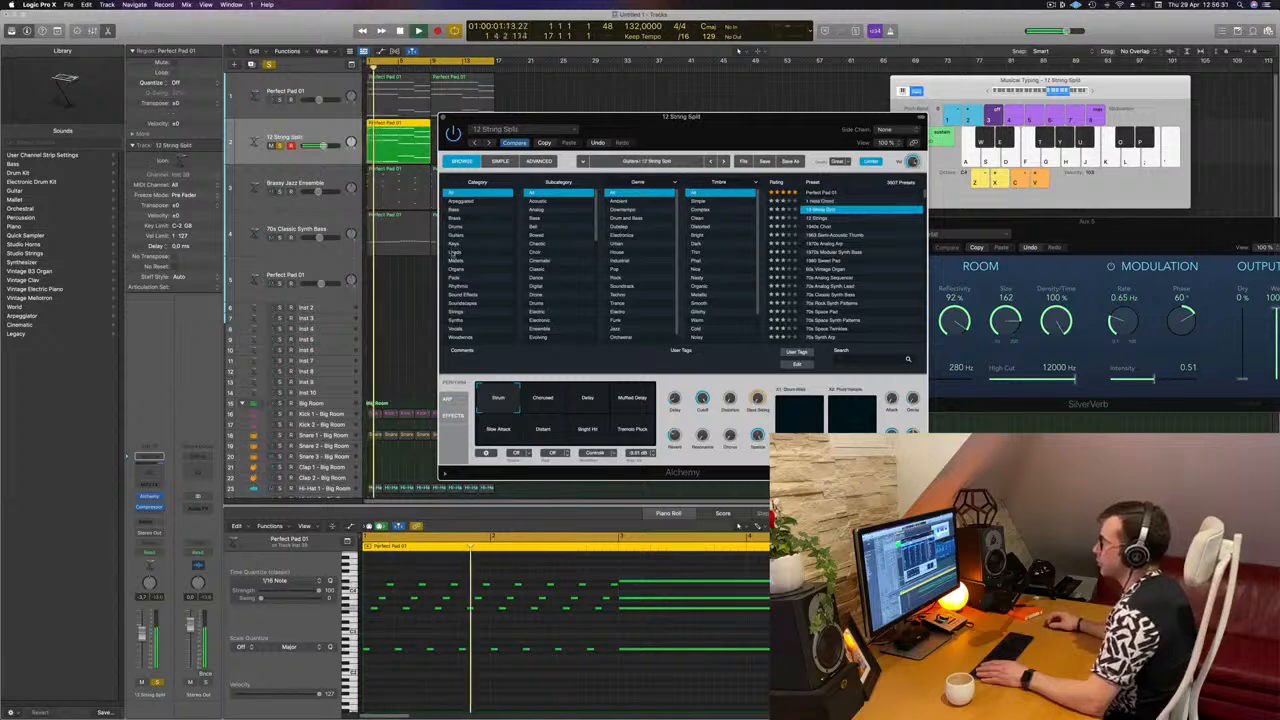
Filter the presets to Leads and audition Analog Glide Lead and Analog Sync Decay Lead, including the latter's Smooth variation.
{"action": "left_click", "coordinate": [455, 252]}
{"action": "left_click", "coordinate": [821, 220]}
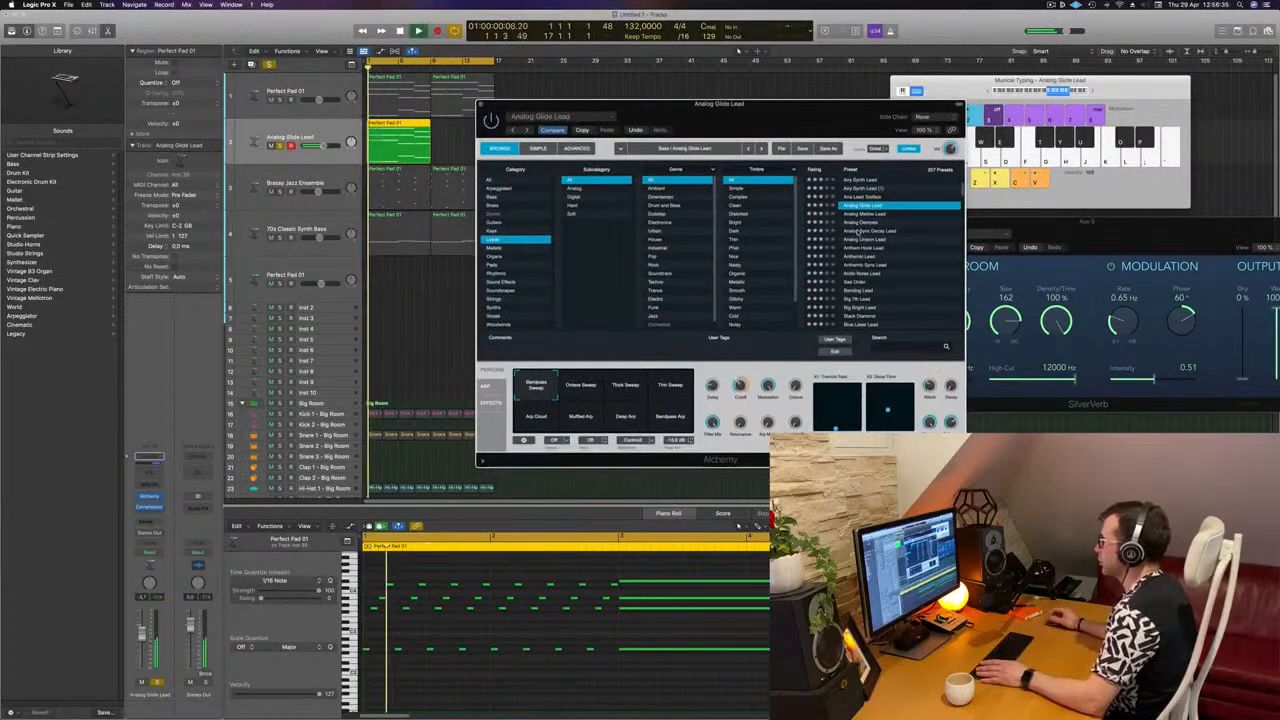
{"action": "left_click", "coordinate": [857, 231]}
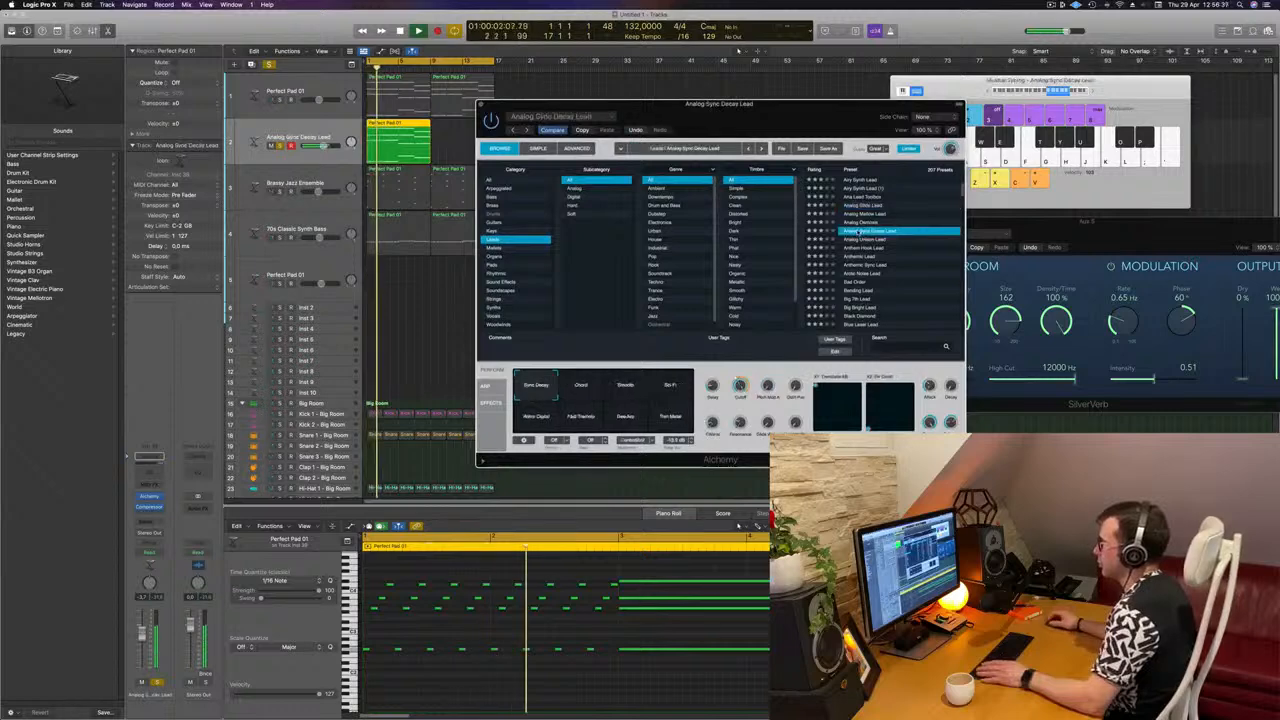
{"action": "left_click_drag", "start_coordinate": [811, 99], "coordinate": [898, 69]}
{"action": "key", "text": "space"}
{"action": "key", "text": "space"}
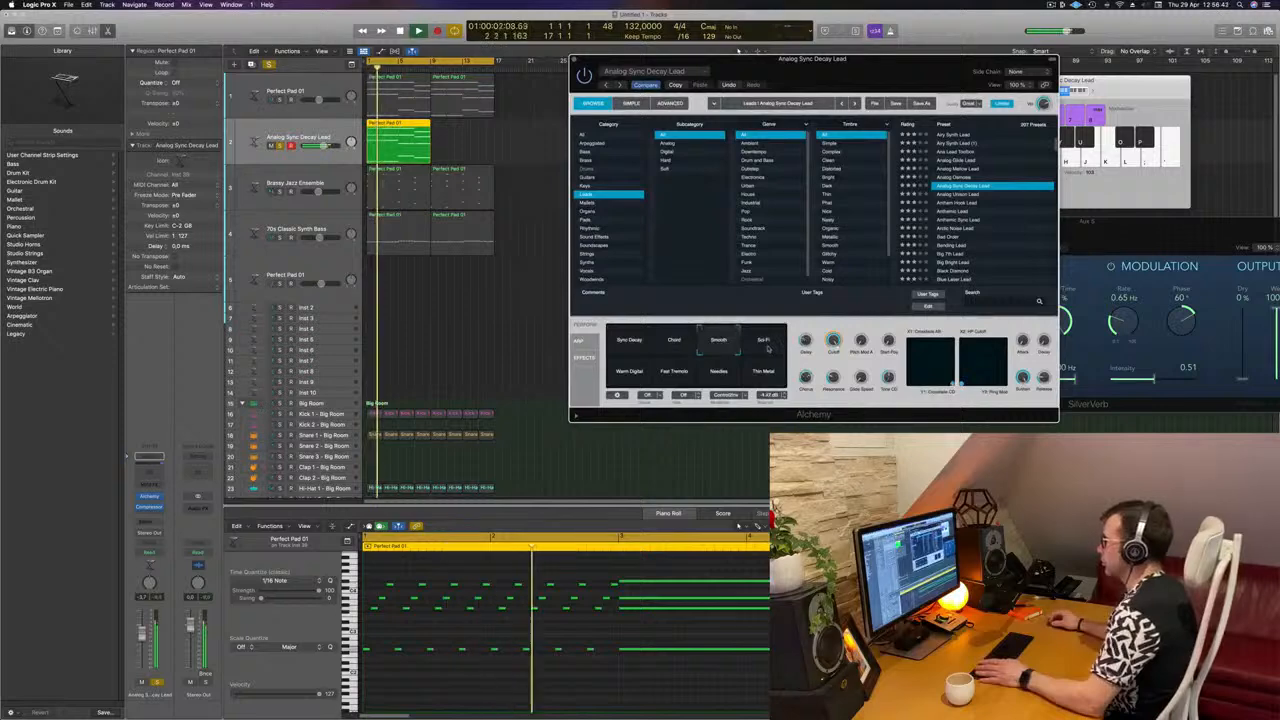
Audition the Anthemic Lead, Bending Lead, Blue Laser Lead, Bright Saw Anthem Lead and Burst Of Light presets on the arpeggio.
{"action": "left_click", "coordinate": [970, 212]}
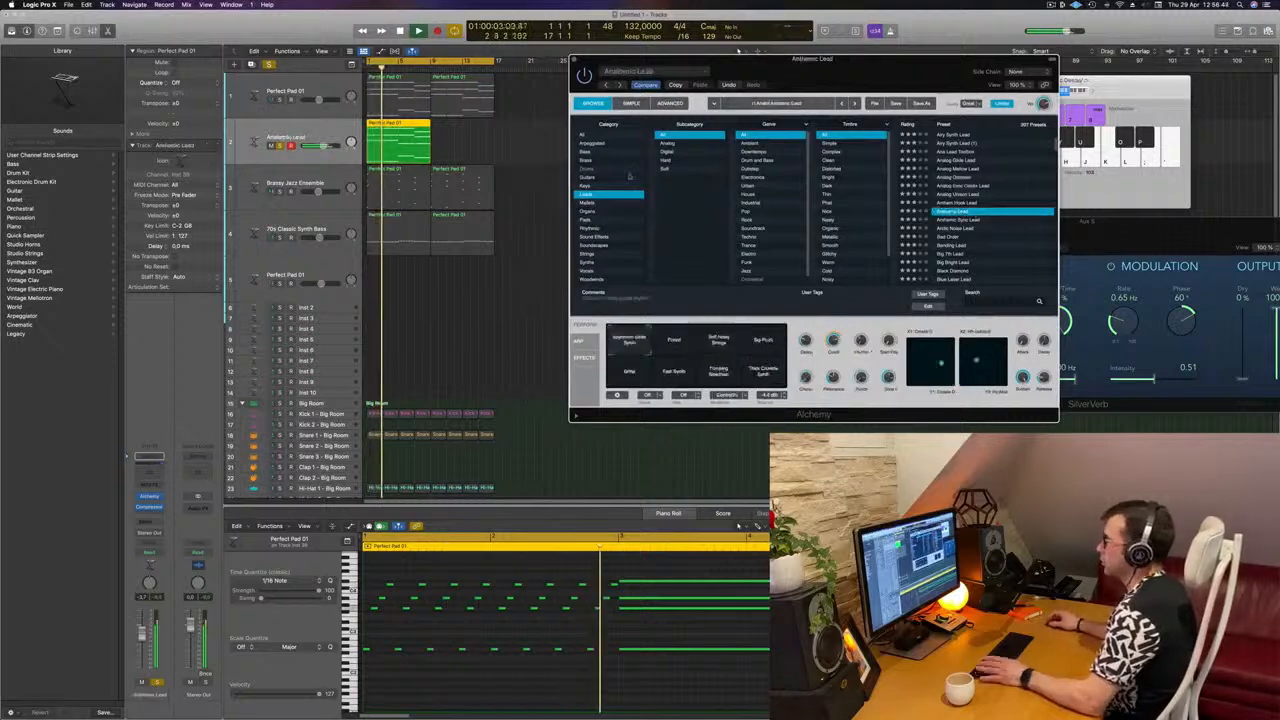
{"action": "key", "text": "space"}
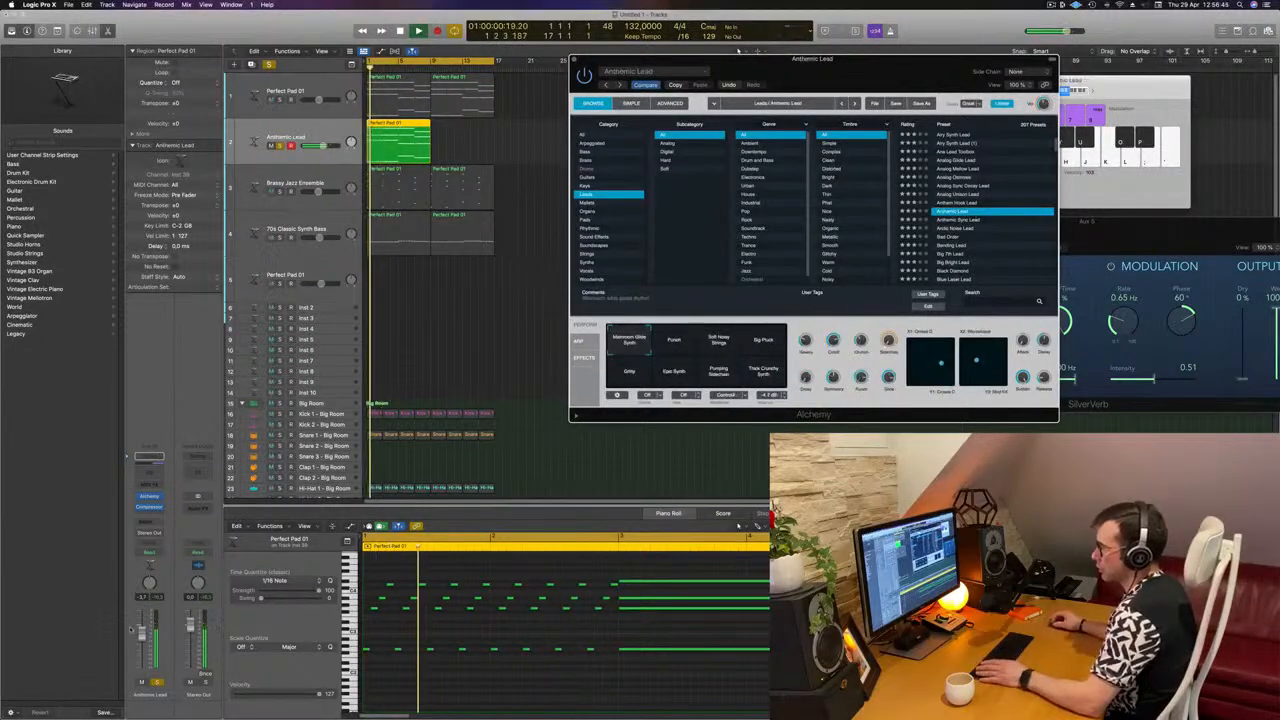
{"action": "left_click", "coordinate": [963, 245]}
{"action": "scroll", "coordinate": [968, 257], "scroll_direction": "down", "scroll_amount": 2}
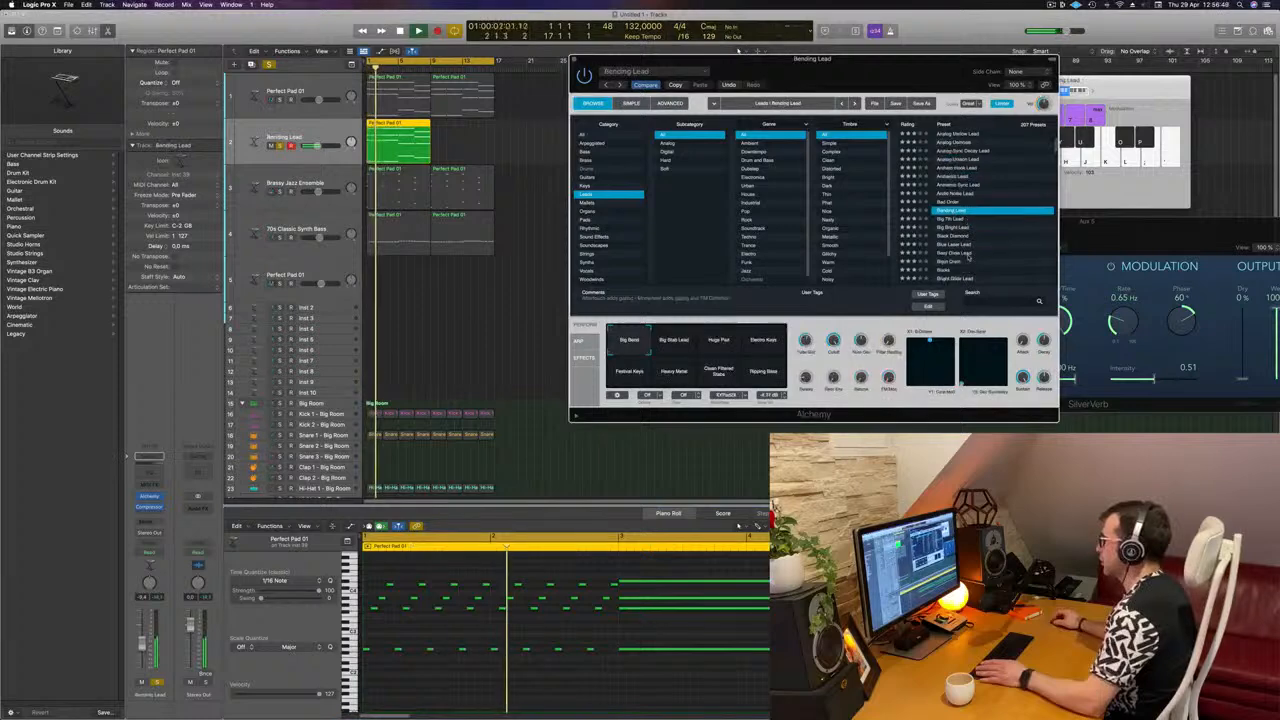
{"action": "left_click", "coordinate": [958, 247]}
{"action": "scroll", "coordinate": [957, 246], "scroll_direction": "down", "scroll_amount": 3}
{"action": "left_click", "coordinate": [953, 236]}
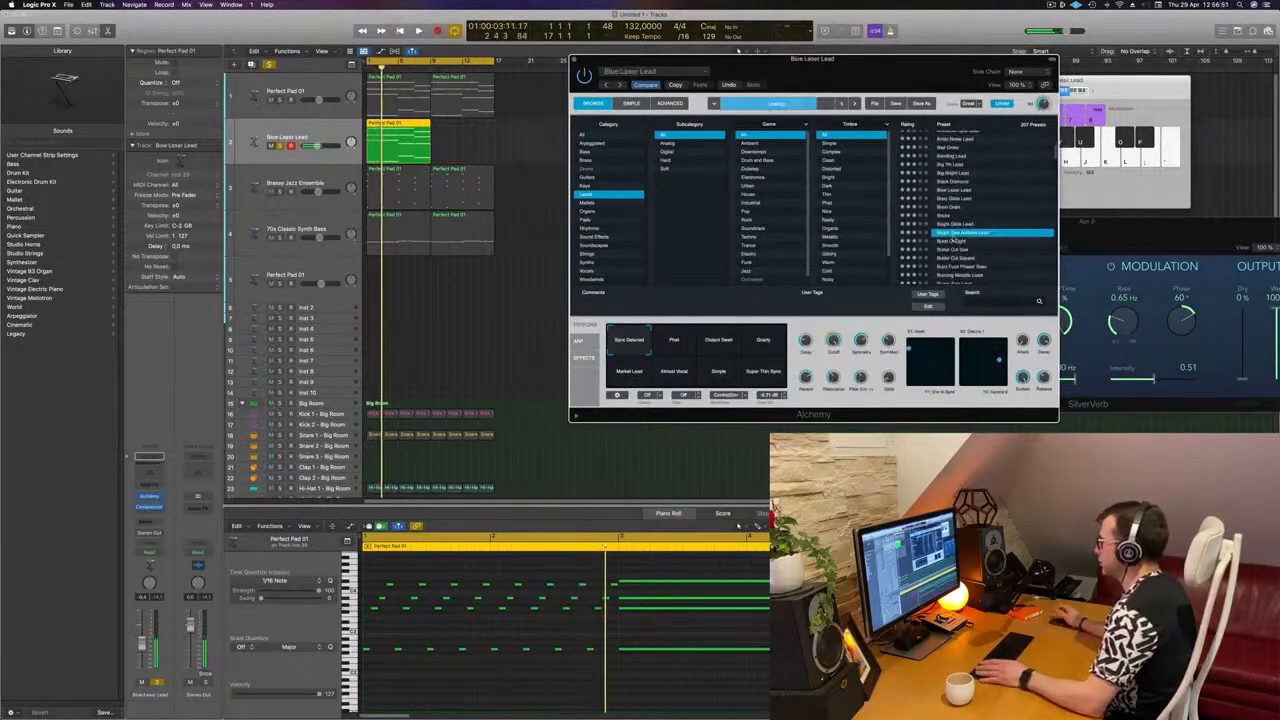
{"action": "left_click", "coordinate": [953, 241]}
{"action": "scroll", "coordinate": [953, 241], "scroll_direction": "down", "scroll_amount": 2}
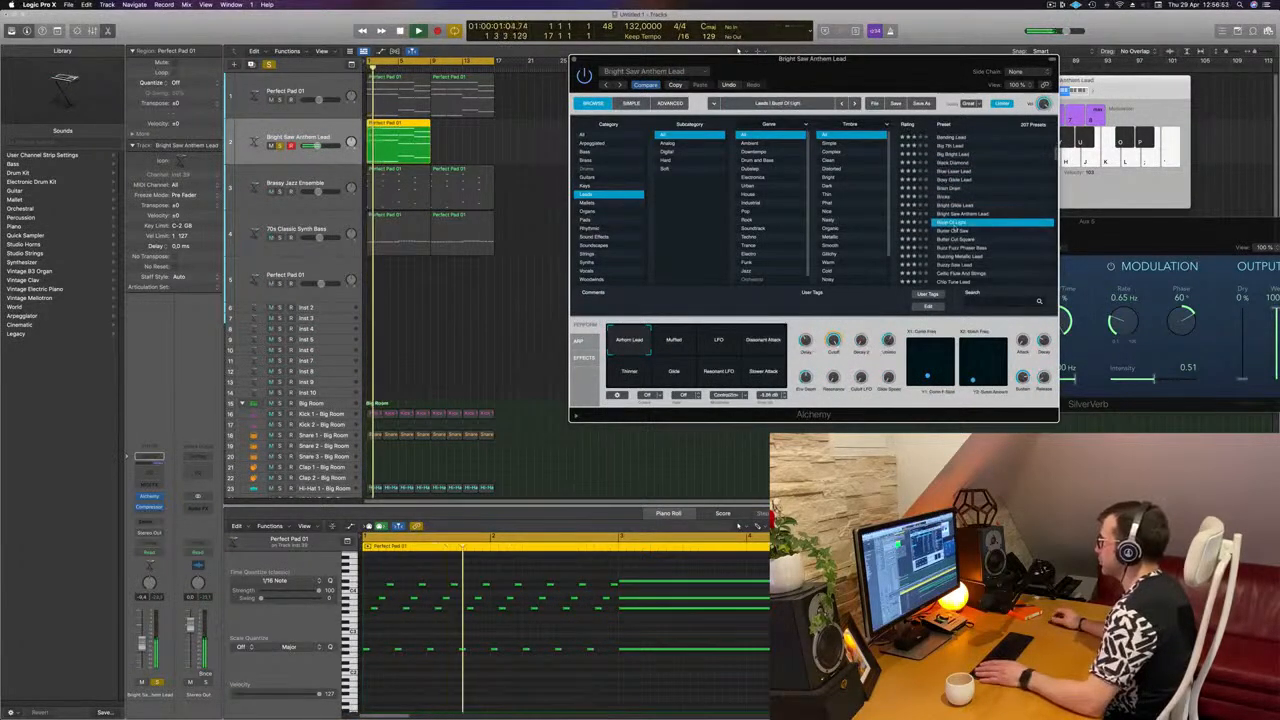
Audition the Butter Cut Saw preset with its Chip Sweep variation, followed by Butter Cut Square and Buzzy Saw Lead.
{"action": "left_click", "coordinate": [950, 230]}
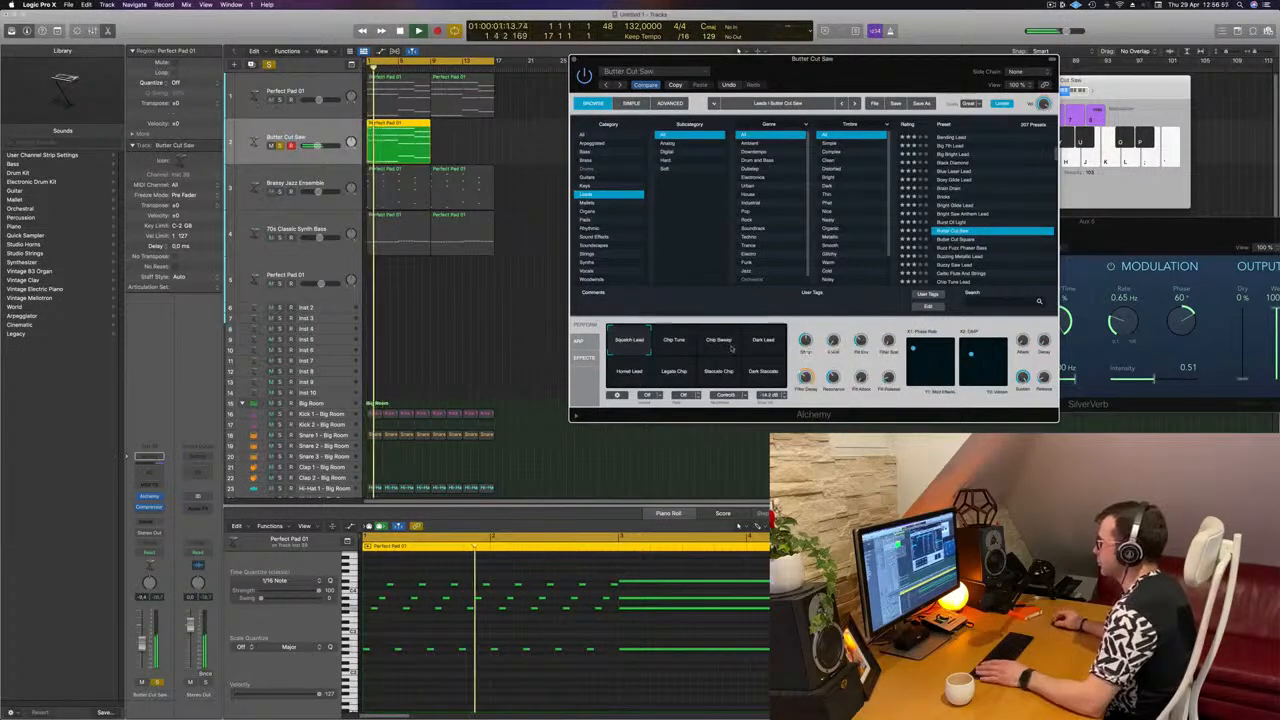
{"action": "left_click_drag", "start_coordinate": [662, 345], "coordinate": [740, 346]}
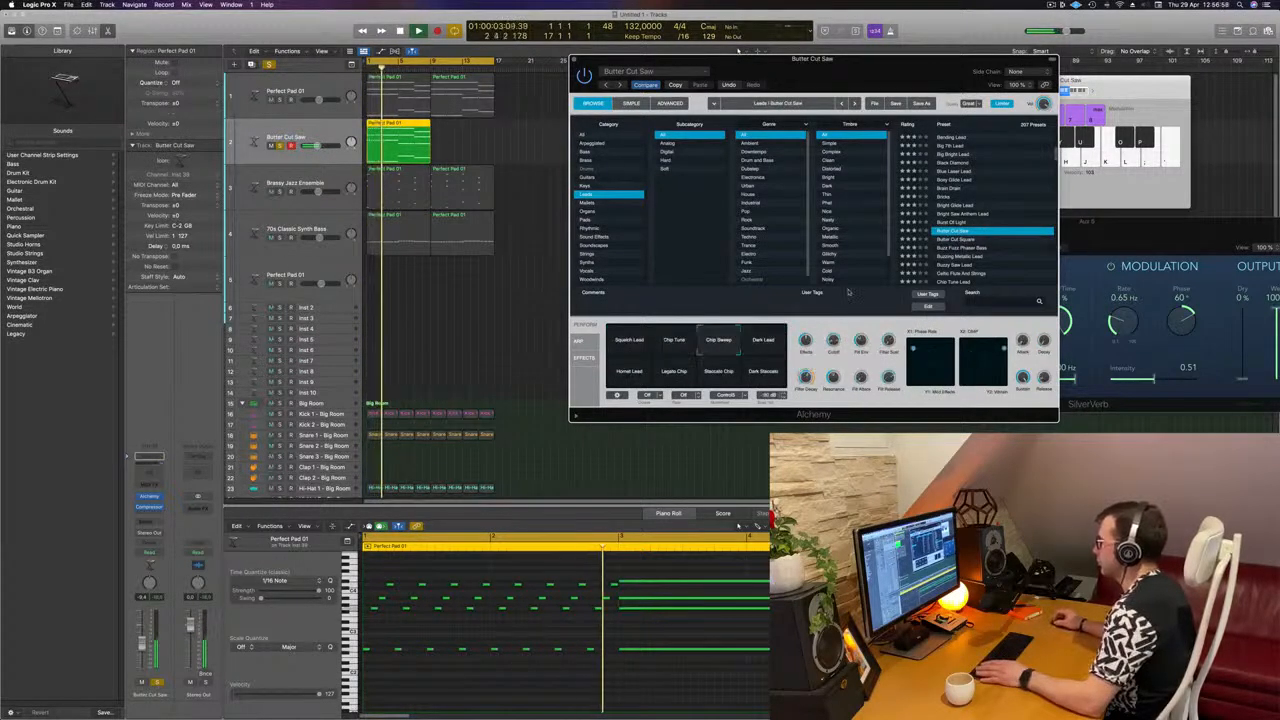
{"action": "left_click", "coordinate": [977, 241]}
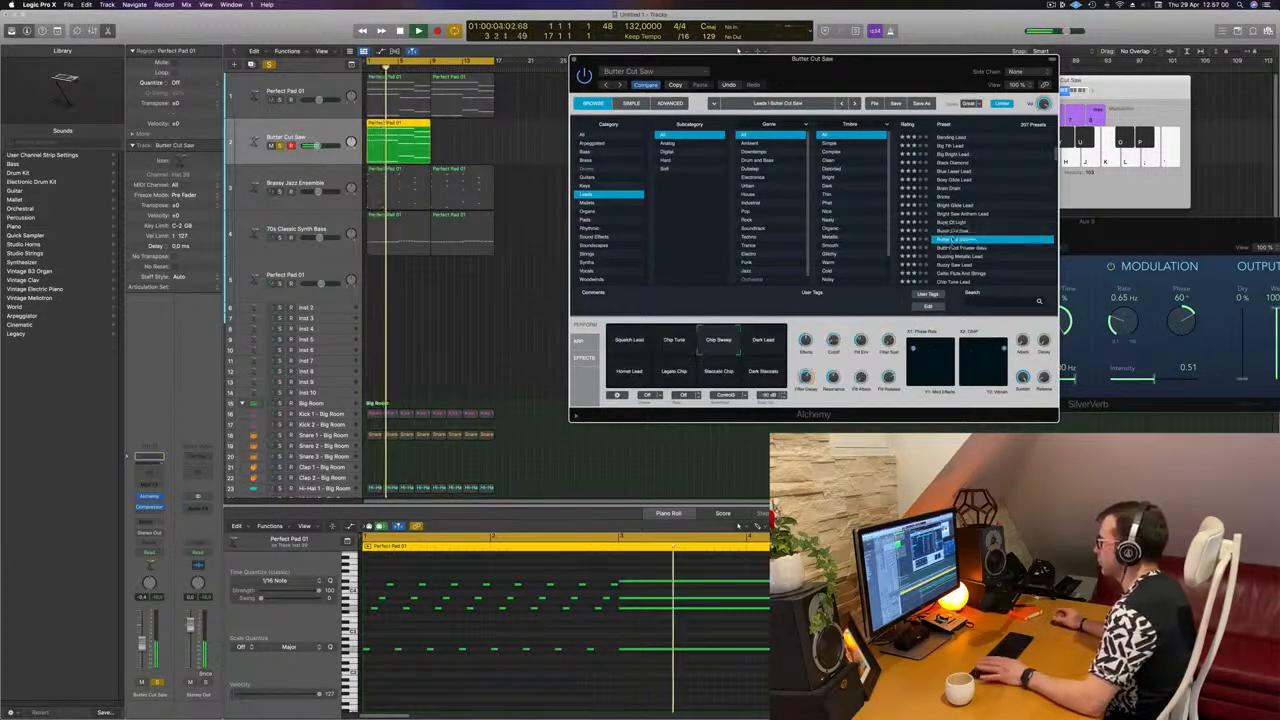
{"action": "scroll", "coordinate": [994, 249], "scroll_direction": "down", "scroll_amount": 2}
{"action": "left_click", "coordinate": [985, 241]}
{"action": "scroll", "coordinate": [980, 240], "scroll_direction": "down", "scroll_amount": 2}
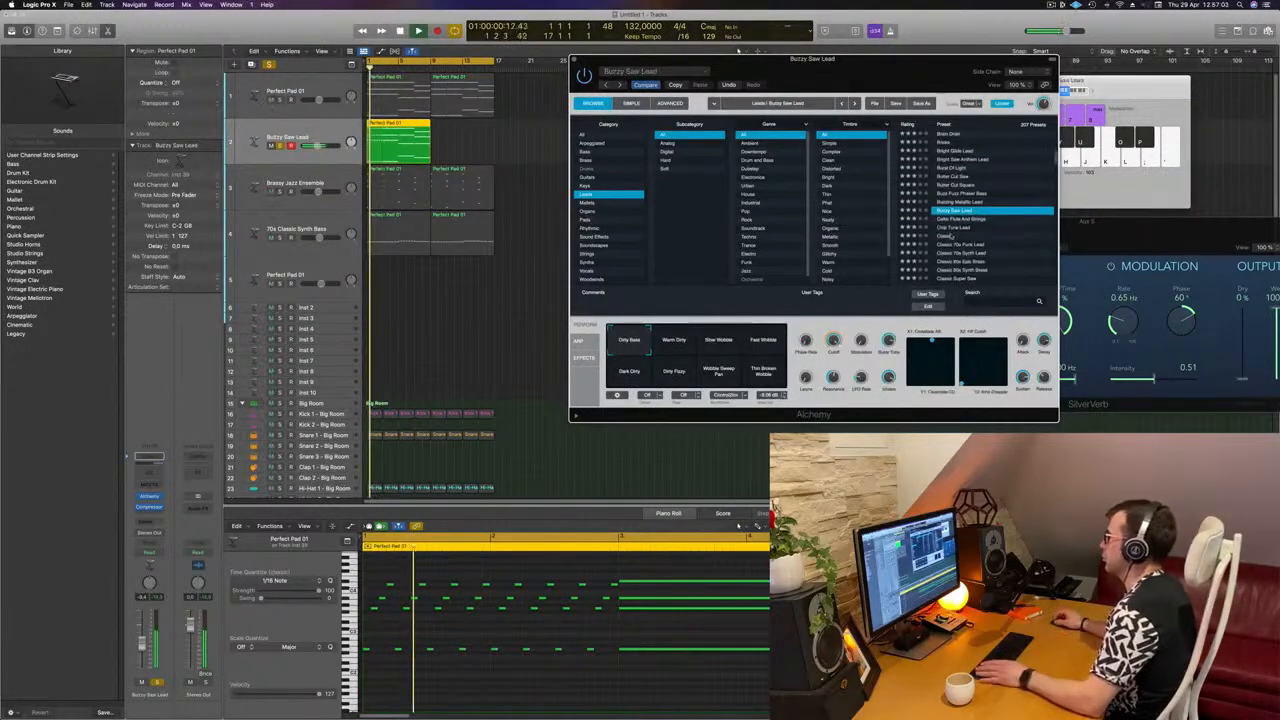
Load the Classic lead preset with its Muffled variation and move the Alchemy window clear of the tracks.
{"action": "left_click", "coordinate": [948, 236]}
{"action": "scroll", "coordinate": [948, 236], "scroll_direction": "down", "scroll_amount": 1}
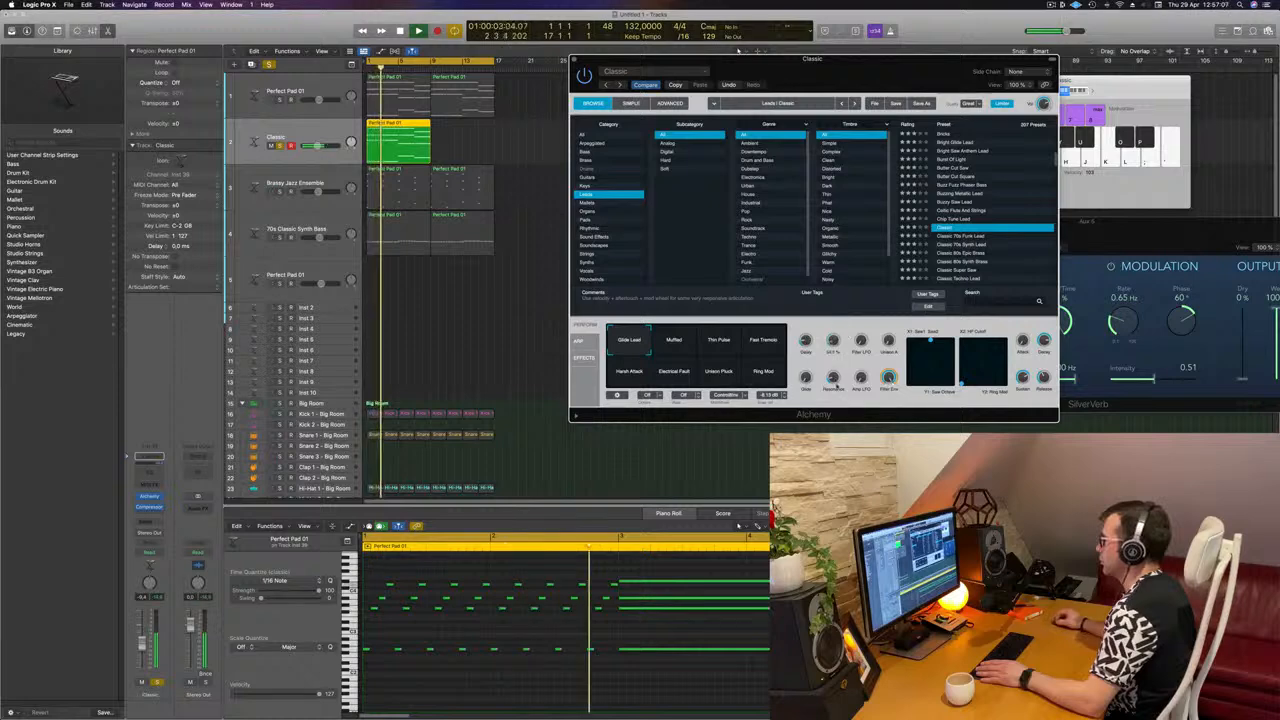
{"action": "left_click", "coordinate": [675, 342]}
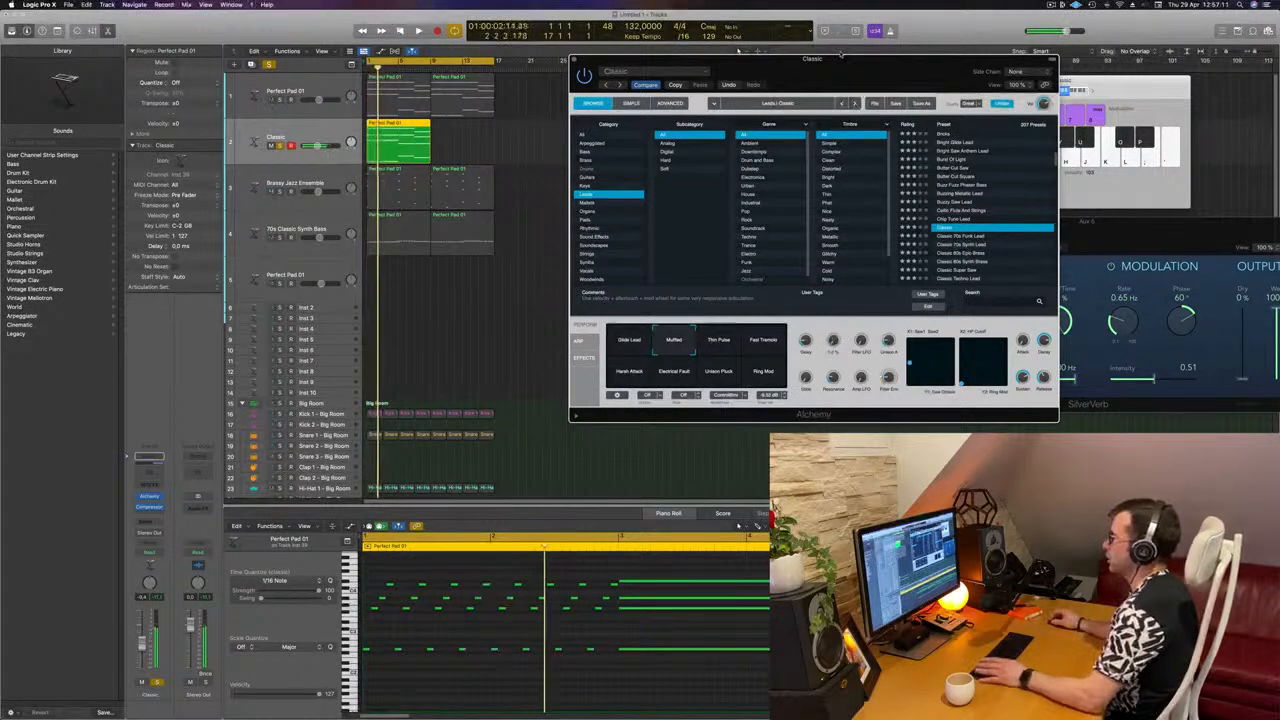
{"action": "left_click_drag", "start_coordinate": [840, 54], "coordinate": [1100, 14]}
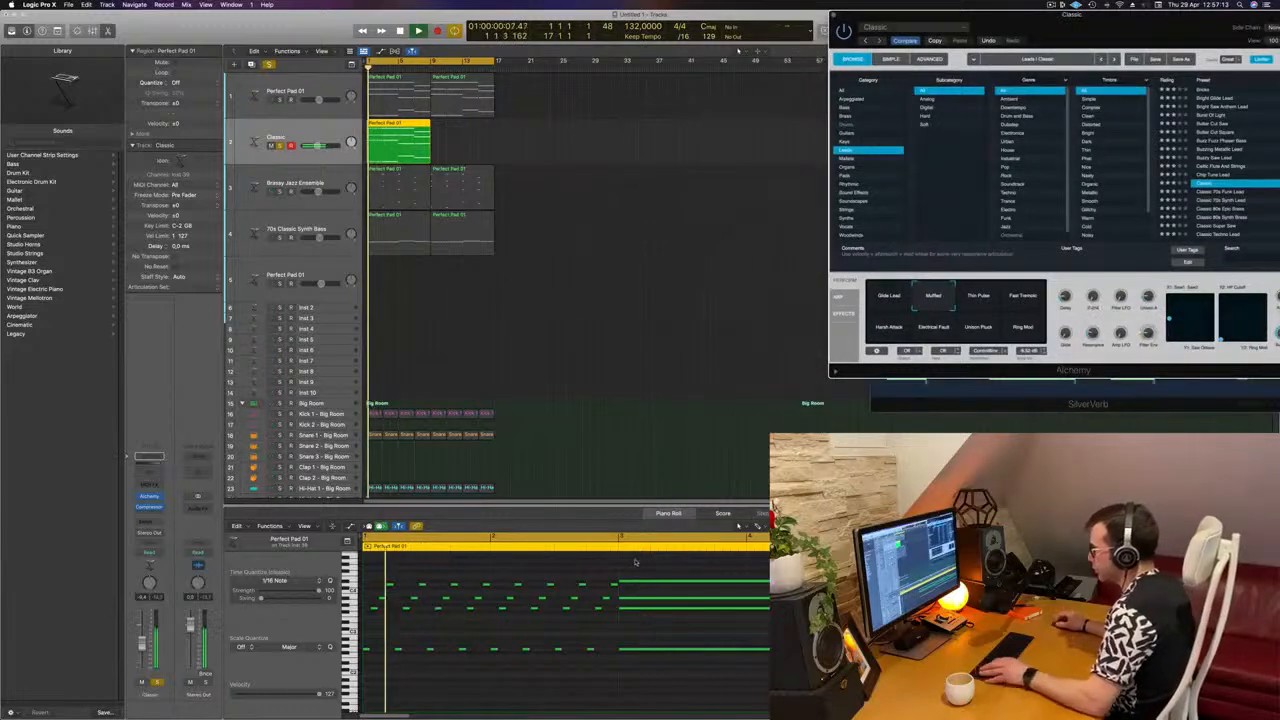
Stop playback and delete the four long held notes that start at bar 3.
{"action": "scroll", "coordinate": [636, 562], "scroll_direction": "down", "scroll_amount": 2}
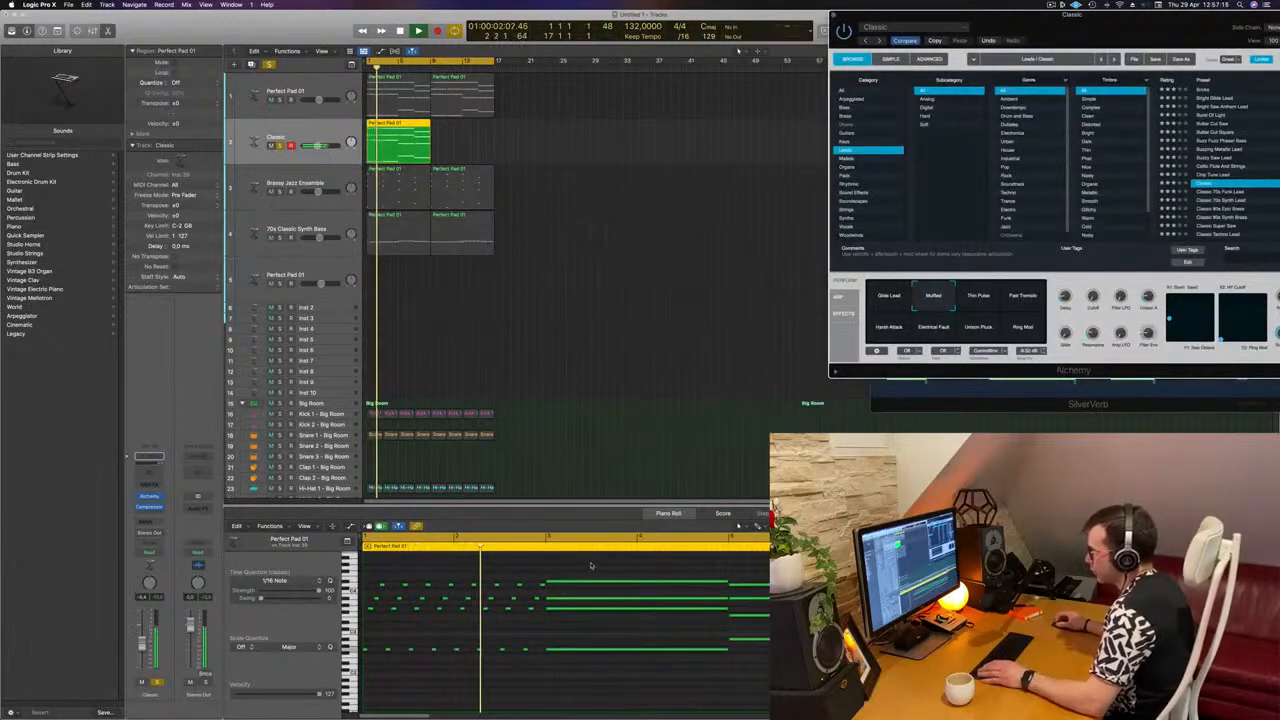
{"action": "key", "text": "space"}
{"action": "left_click", "coordinate": [589, 675]}
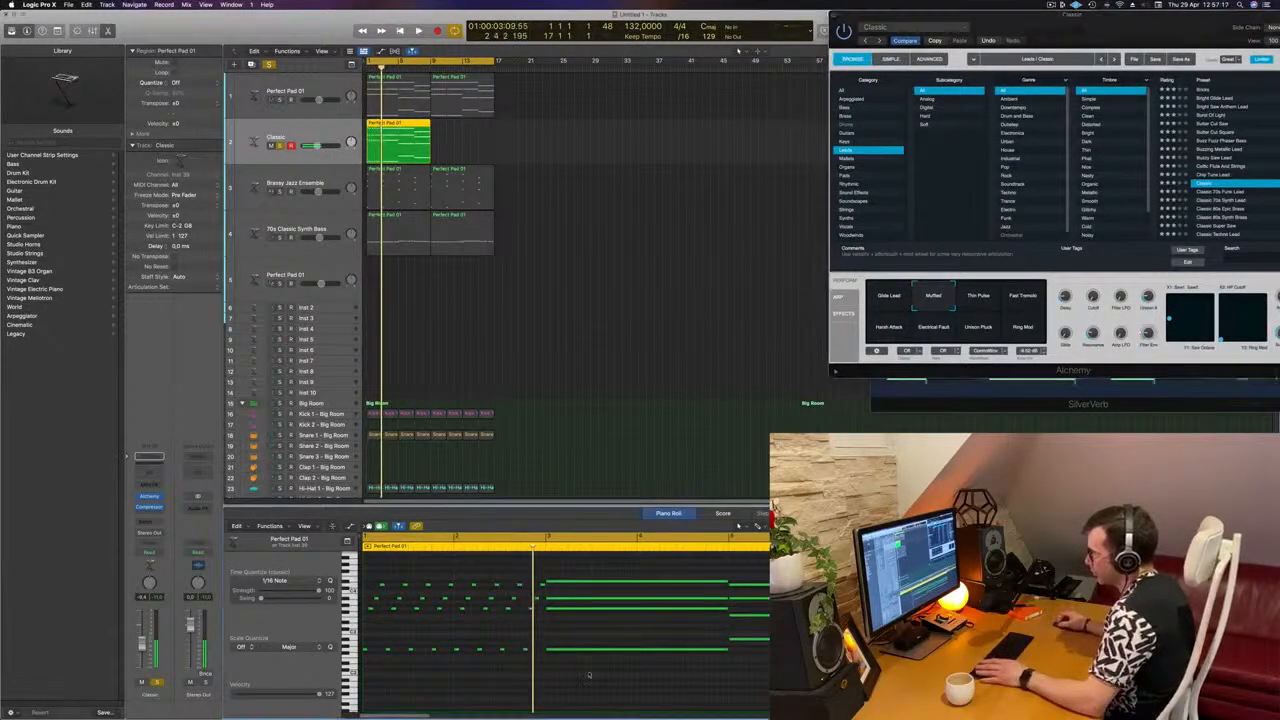
{"action": "left_click_drag", "start_coordinate": [594, 560], "coordinate": [589, 675]}
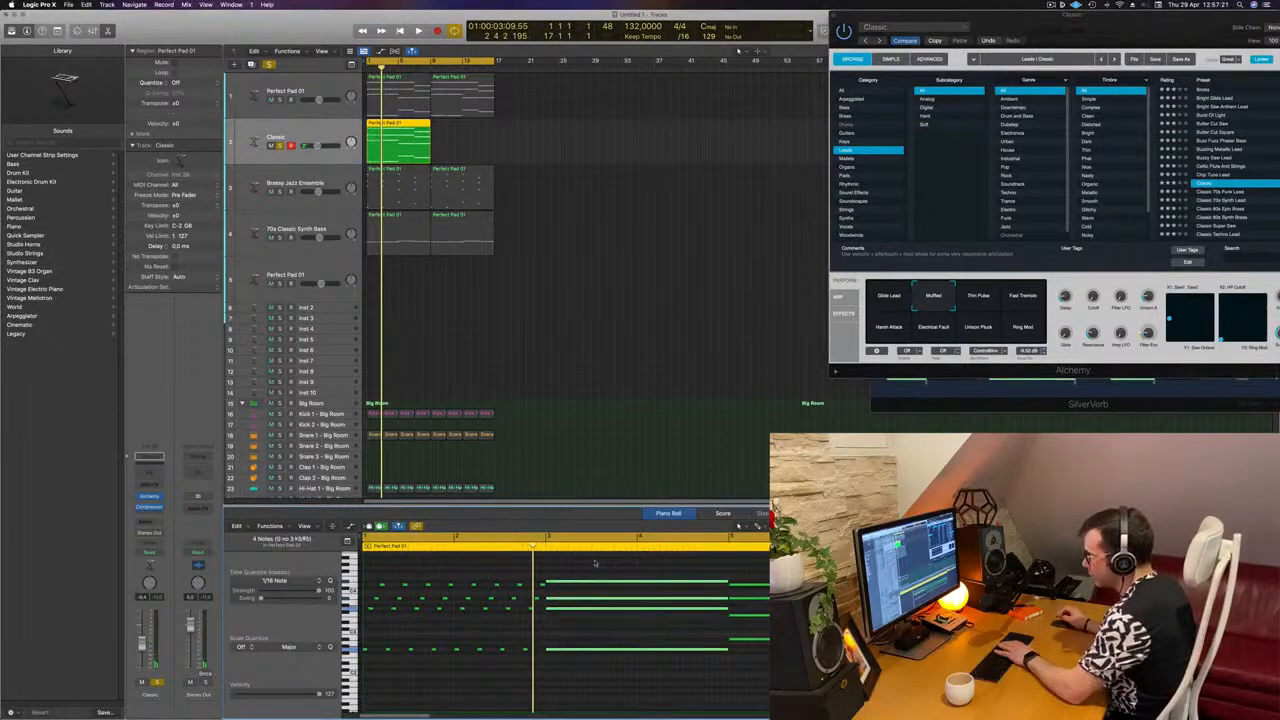
{"action": "key", "text": "BackSpace"}
Duplicate the complete bar 1–2 arpeggio of the Classic region into bars 3–4.
{"action": "key", "text": "super+a"}
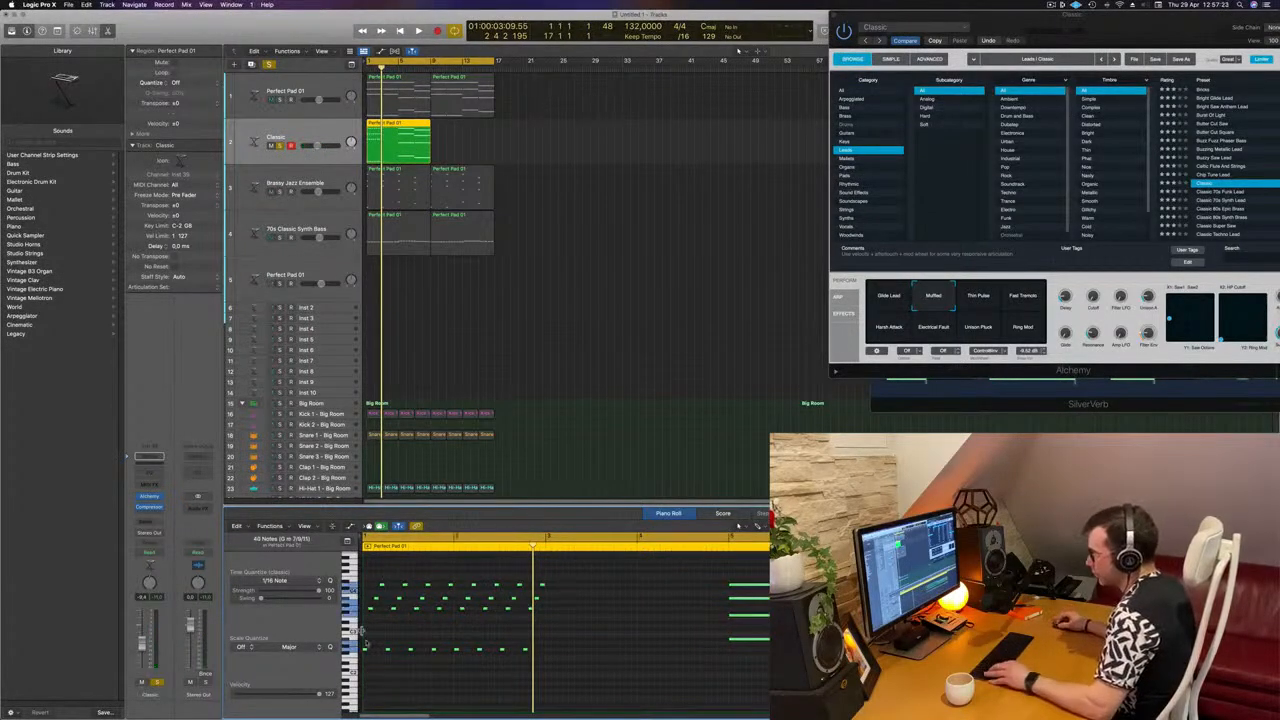
{"action": "left_click_drag", "start_coordinate": [596, 564], "coordinate": [360, 694]}
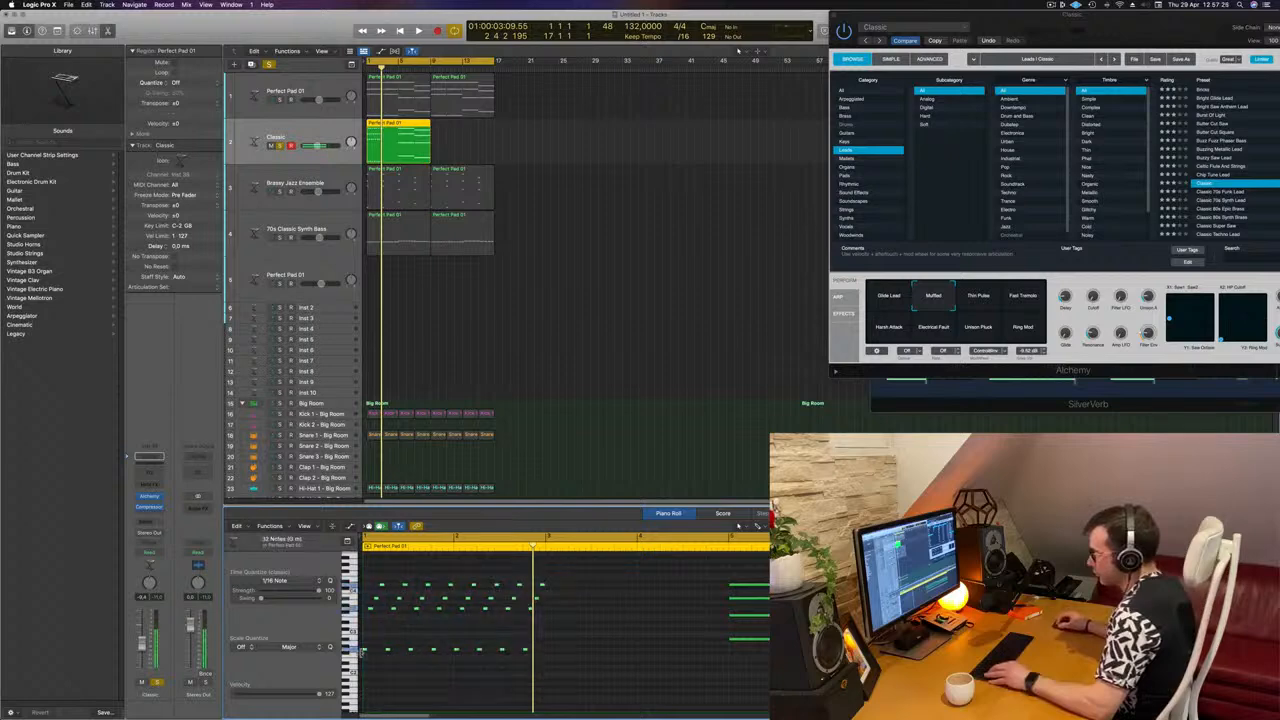
{"action": "left_click_drag", "start_coordinate": [364, 650], "coordinate": [549, 654]}
Raise the top row of arpeggio notes in bars 3–4 to the top pitch of the pad chord and play it back.
{"action": "left_click_drag", "start_coordinate": [556, 574], "coordinate": [726, 590]}
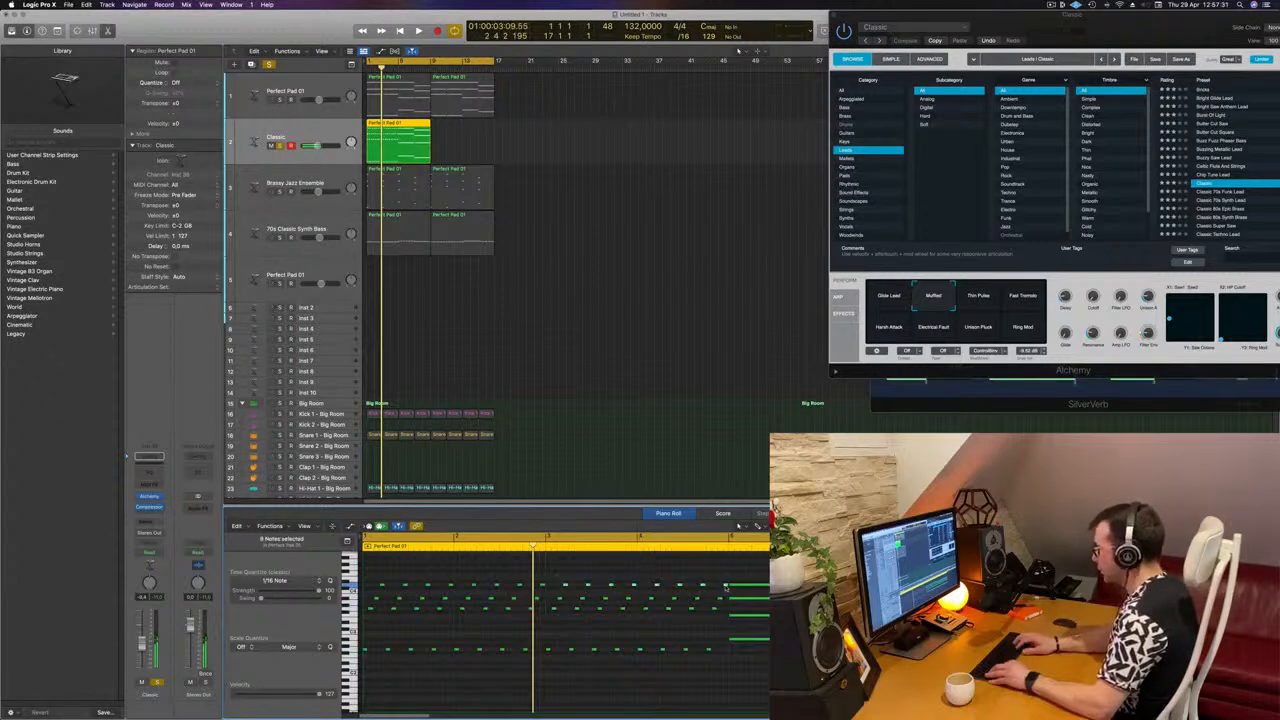
{"action": "key", "text": "Delete"}
{"action": "key", "text": "super+z"}
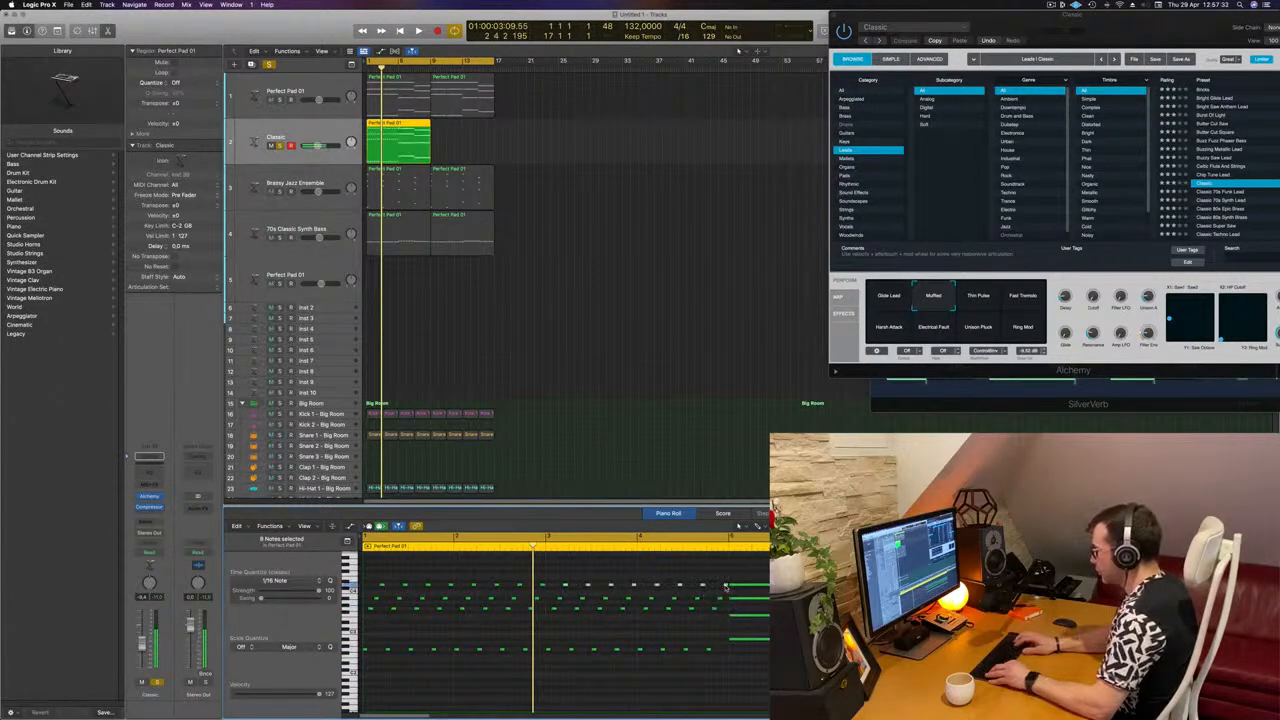
{"action": "key", "text": "alt+Up"}
{"action": "key", "text": "alt+Up"}
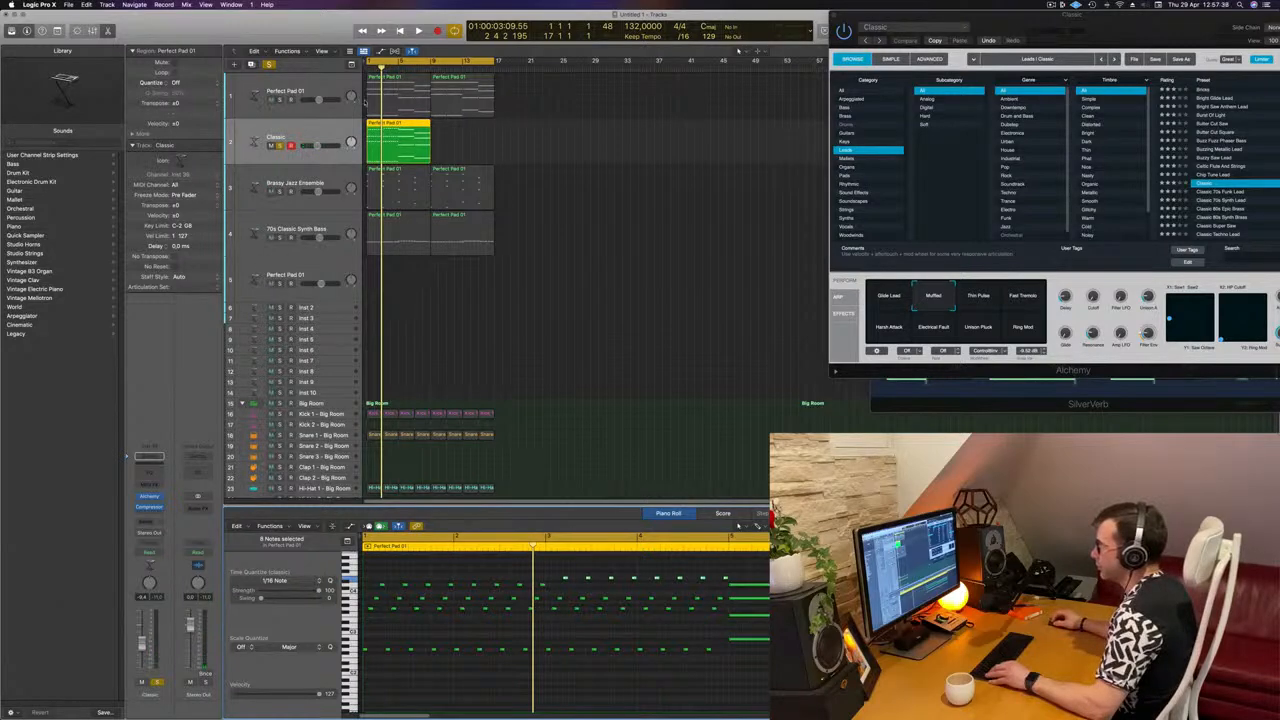
{"action": "left_click_drag", "start_coordinate": [365, 103], "coordinate": [383, 128]}
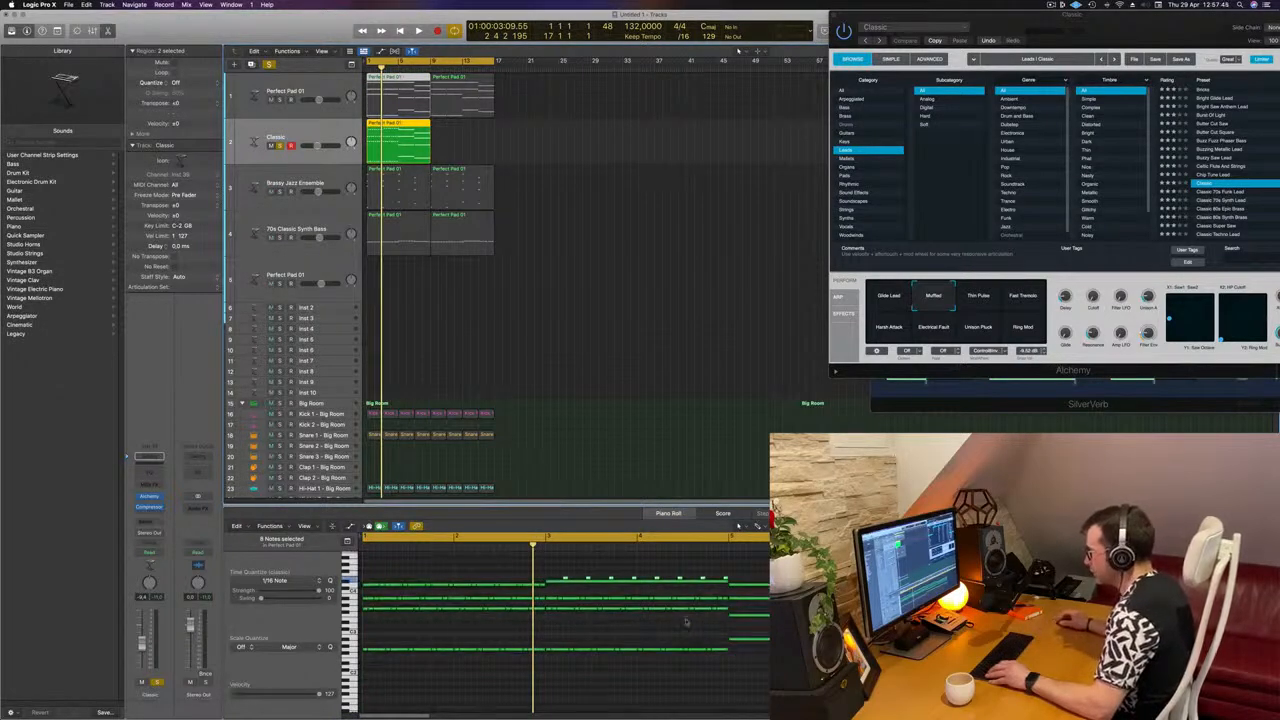
{"action": "left_click", "coordinate": [447, 143]}
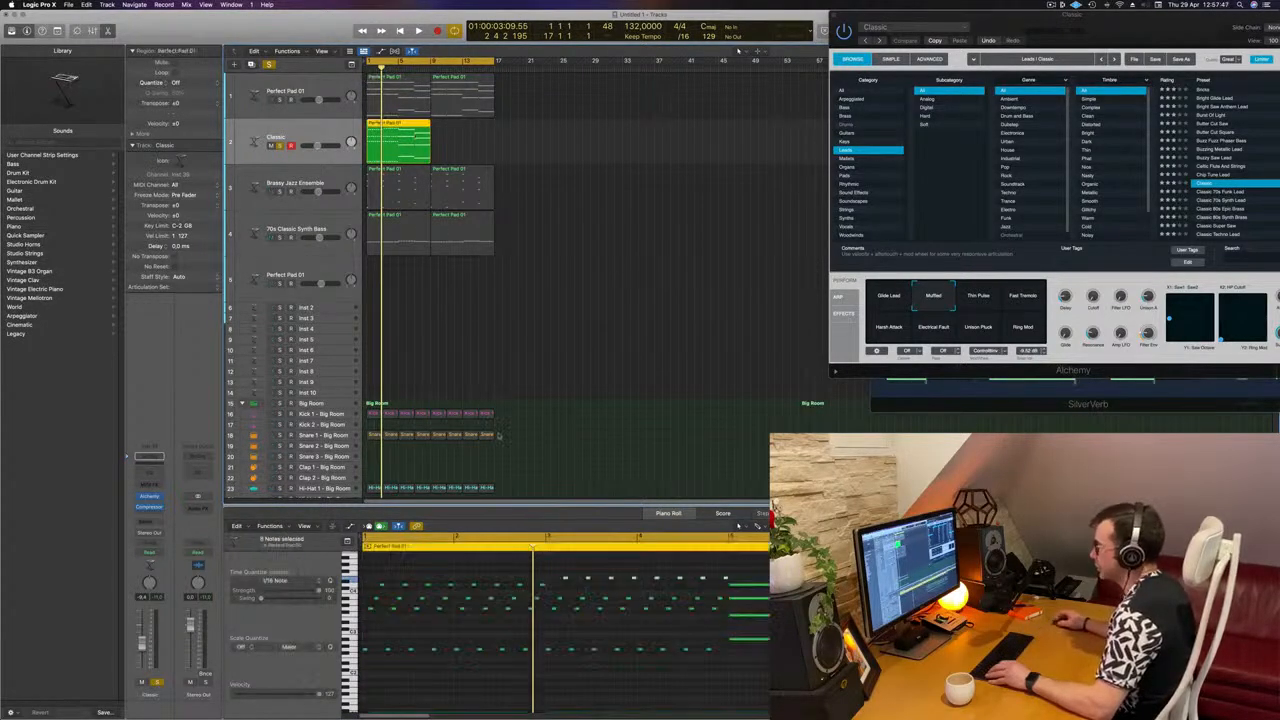
{"action": "left_click_drag", "start_coordinate": [561, 571], "coordinate": [724, 580]}
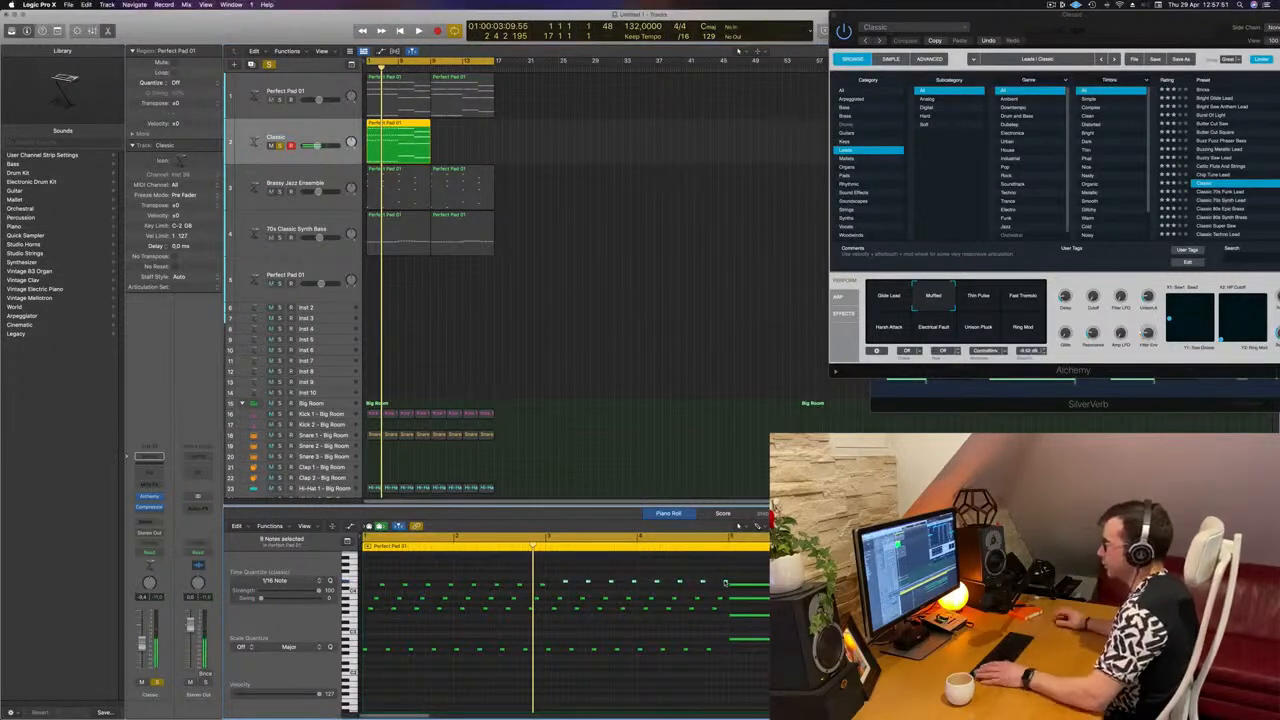
{"action": "key", "text": "space"}
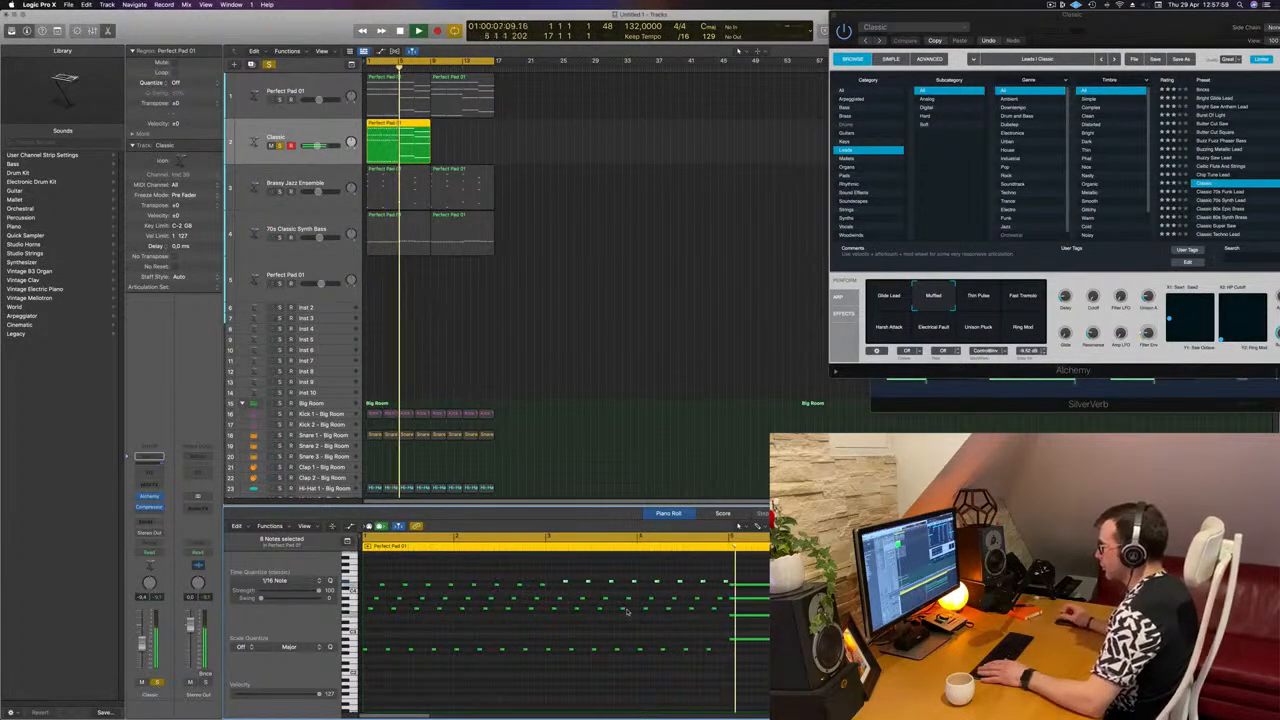
{"action": "key", "text": "space"}
Copy the lowest arpeggio row from bars 3–4 onto the lowest held note at bar 5 and delete that held note.
{"action": "left_click_drag", "start_coordinate": [548, 643], "coordinate": [731, 662]}
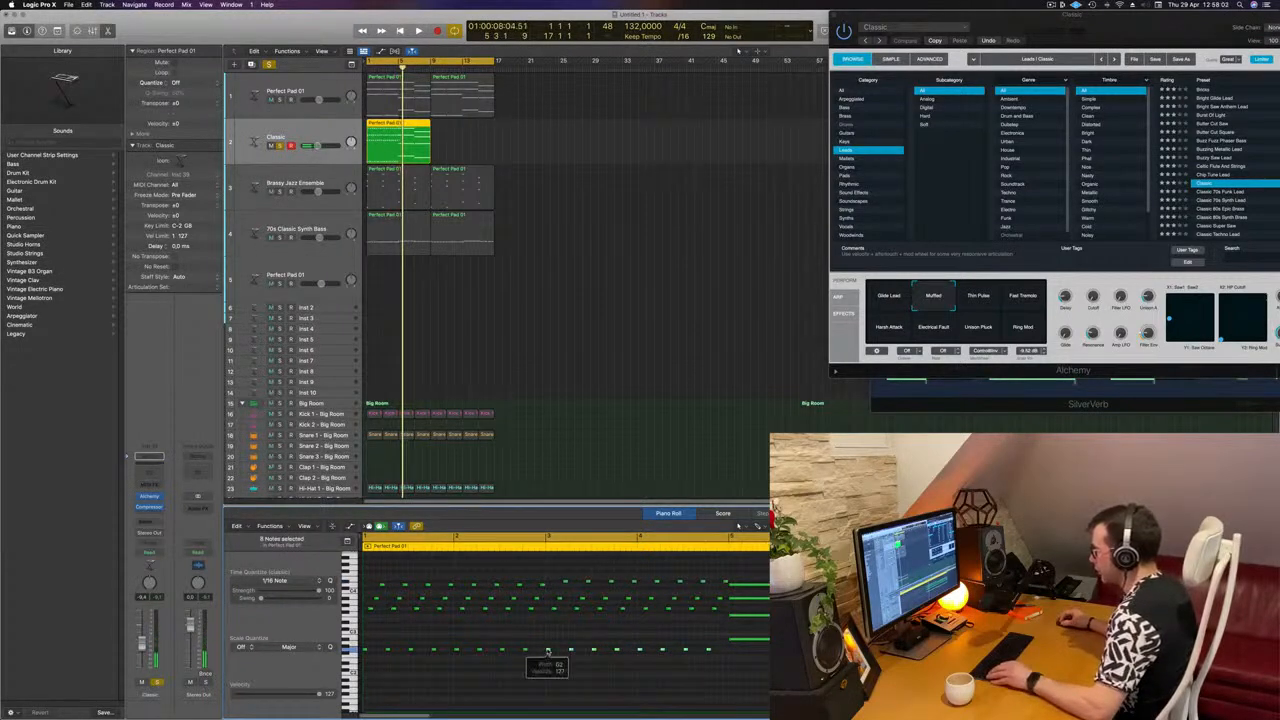
{"action": "left_click_drag", "start_coordinate": [548, 651], "coordinate": [740, 642]}
{"action": "left_click", "coordinate": [743, 640]}
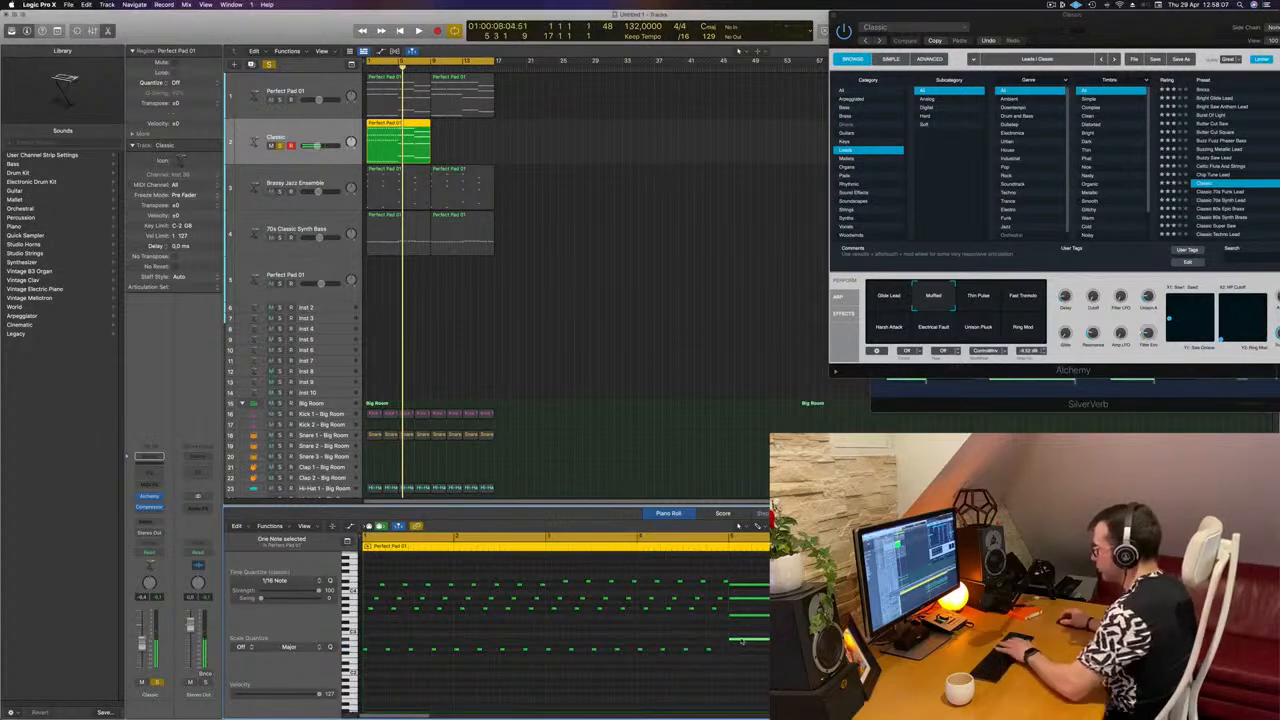
{"action": "key", "text": "Delete"}
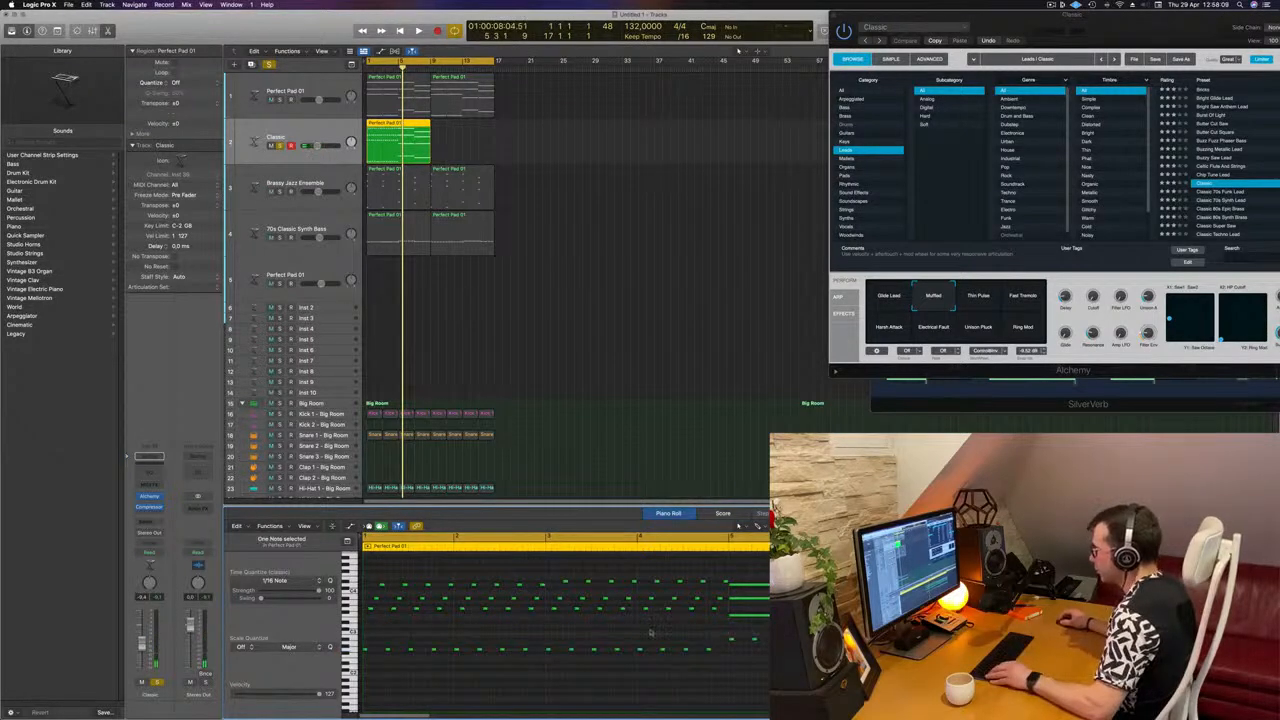
{"action": "left_click_drag", "start_coordinate": [689, 618], "coordinate": [721, 608]}
{"action": "left_click_drag", "start_coordinate": [552, 609], "coordinate": [743, 619]}
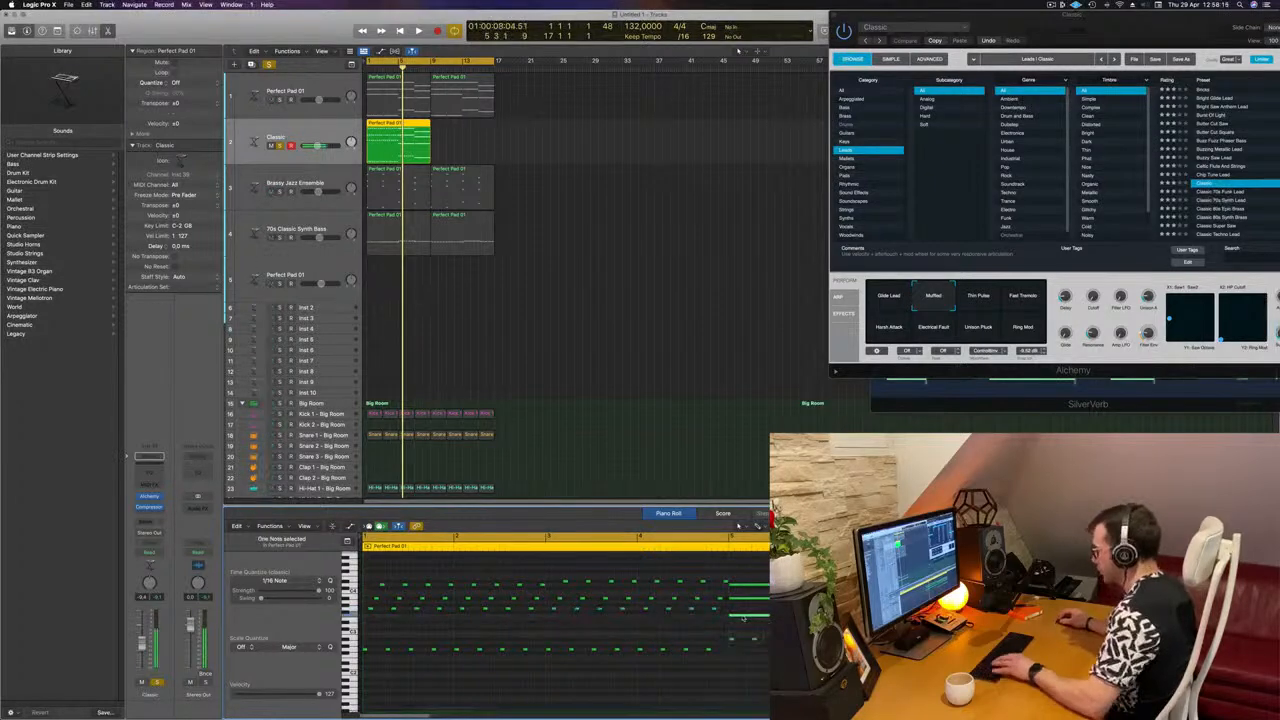
{"action": "left_click", "coordinate": [689, 598]}
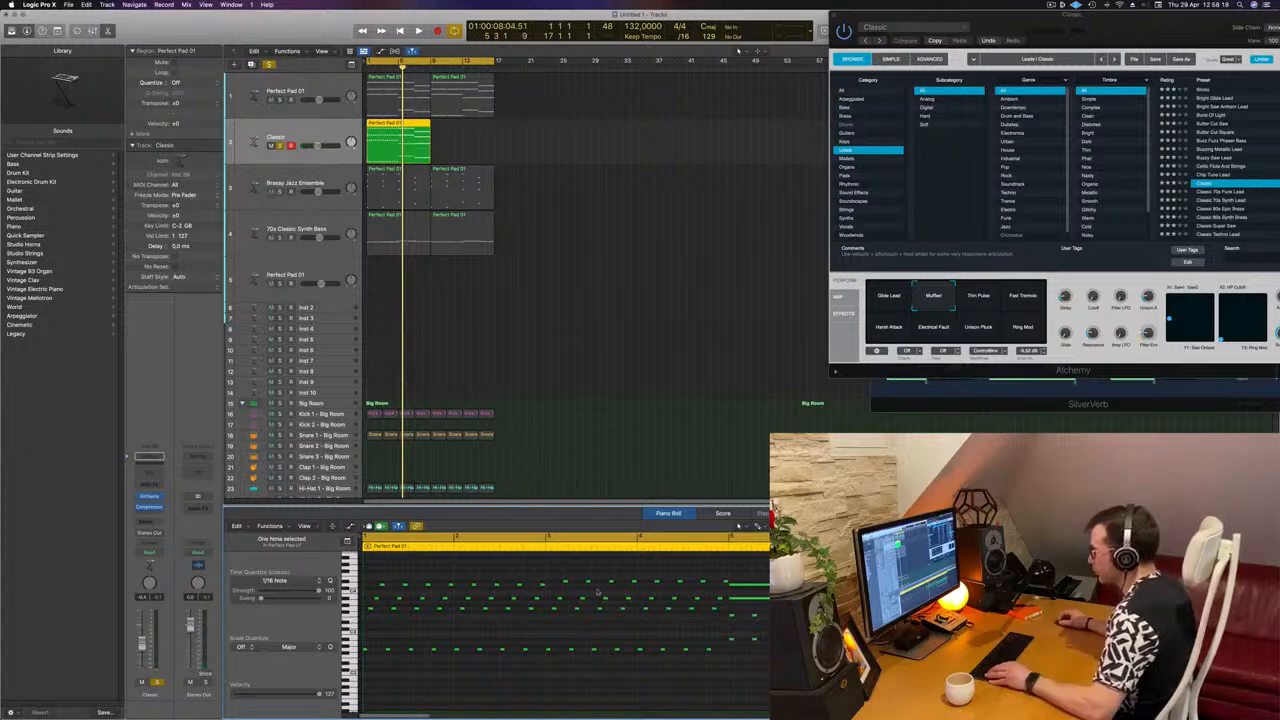
{"action": "left_click_drag", "start_coordinate": [695, 600], "coordinate": [734, 602]}
{"action": "left_click", "coordinate": [742, 600]}
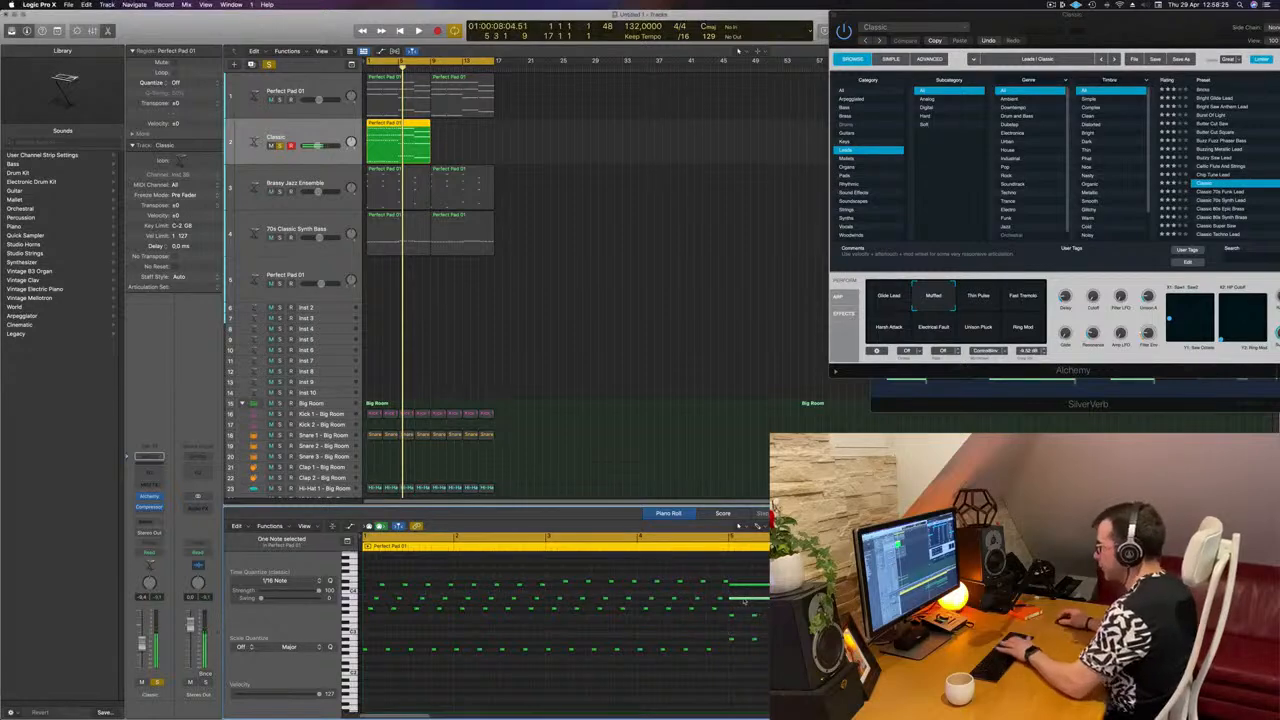
{"action": "left_click_drag", "start_coordinate": [643, 587], "coordinate": [714, 590]}
{"action": "left_click_drag", "start_coordinate": [565, 582], "coordinate": [734, 588]}
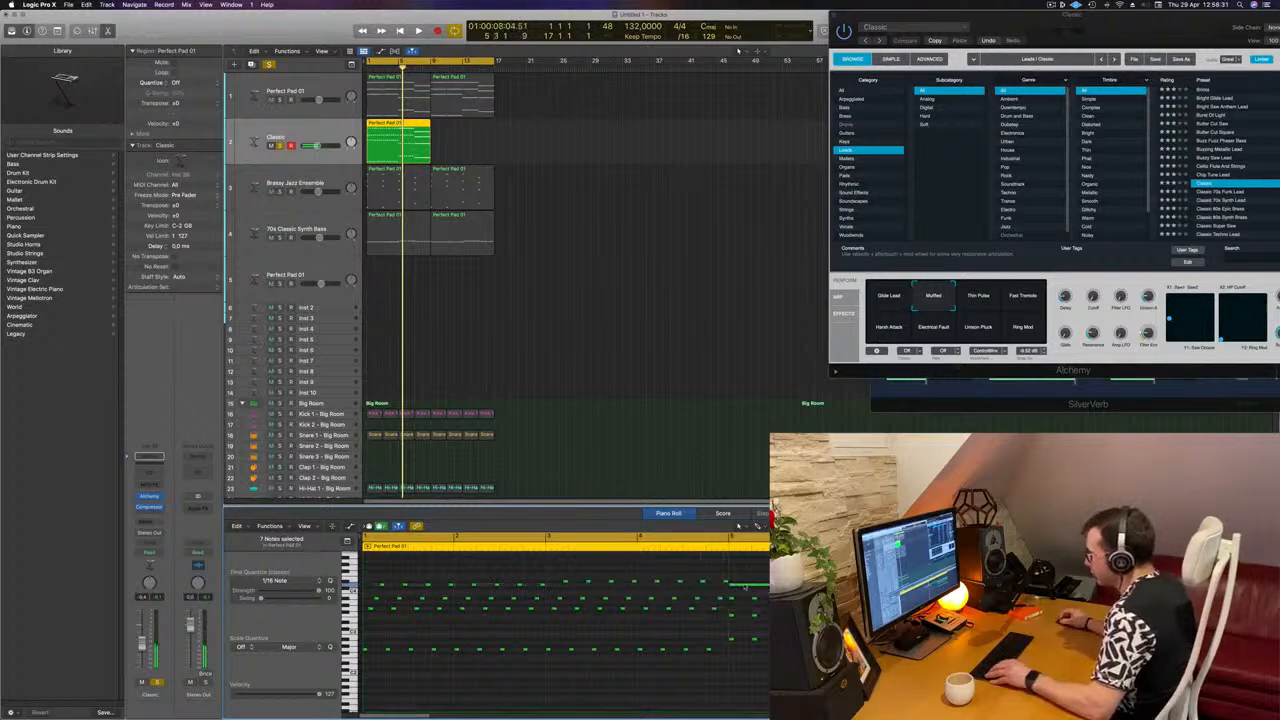
{"action": "left_click", "coordinate": [745, 587]}
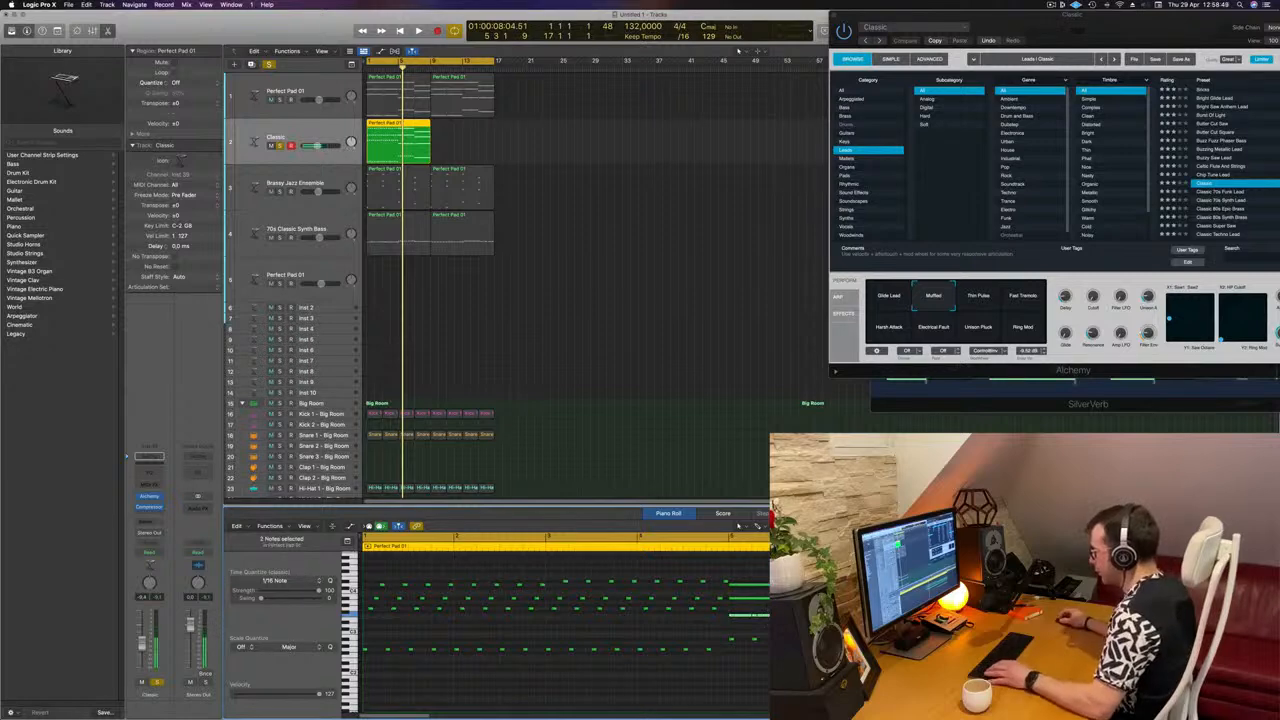
Replace the three upper held notes at bar 5 with copies of the matching arpeggio rows from bars 3–4, and play the result.
{"action": "left_click", "coordinate": [765, 616]}
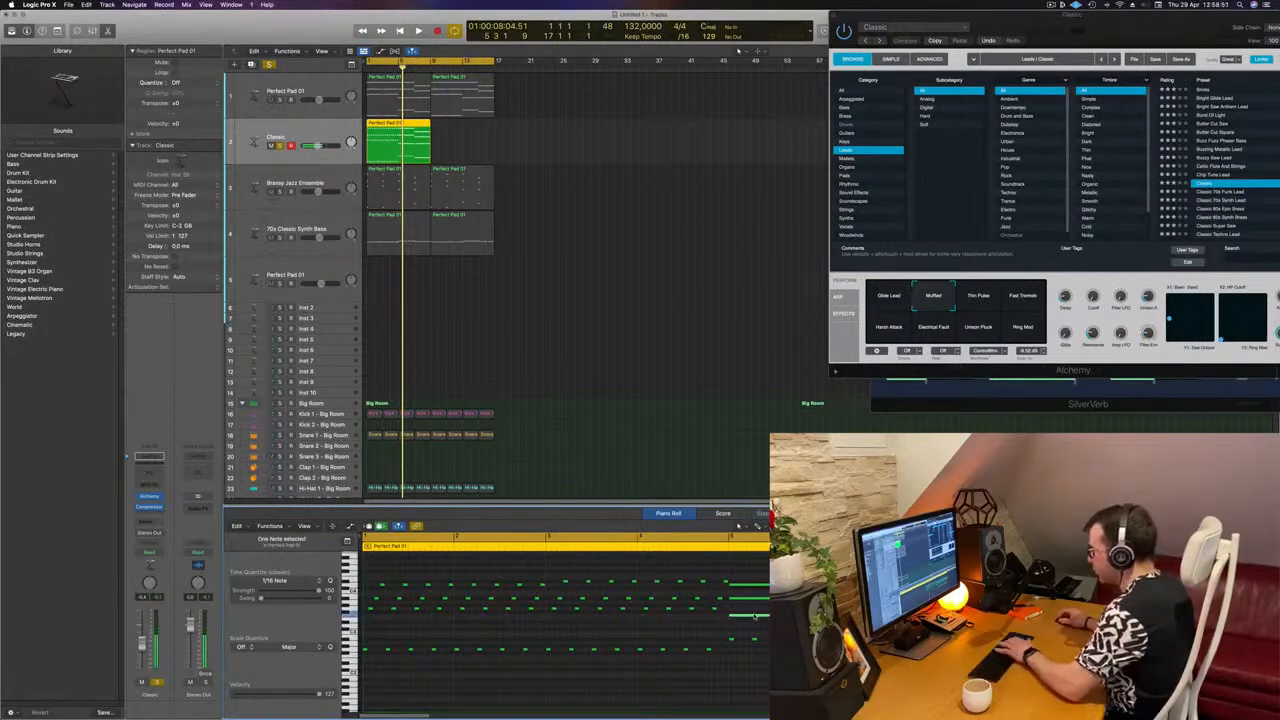
{"action": "key", "text": "Delete"}
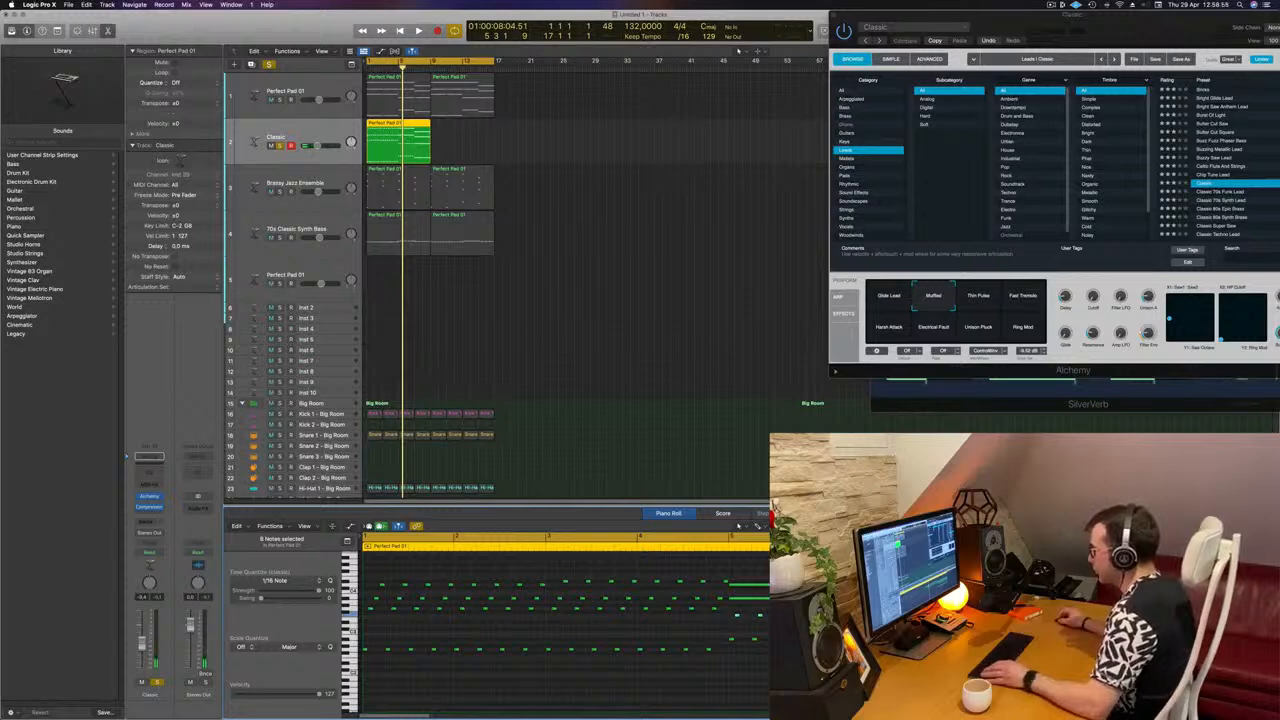
{"action": "left_click", "coordinate": [599, 582]}
{"action": "left_click_drag", "start_coordinate": [551, 593], "coordinate": [666, 600]}
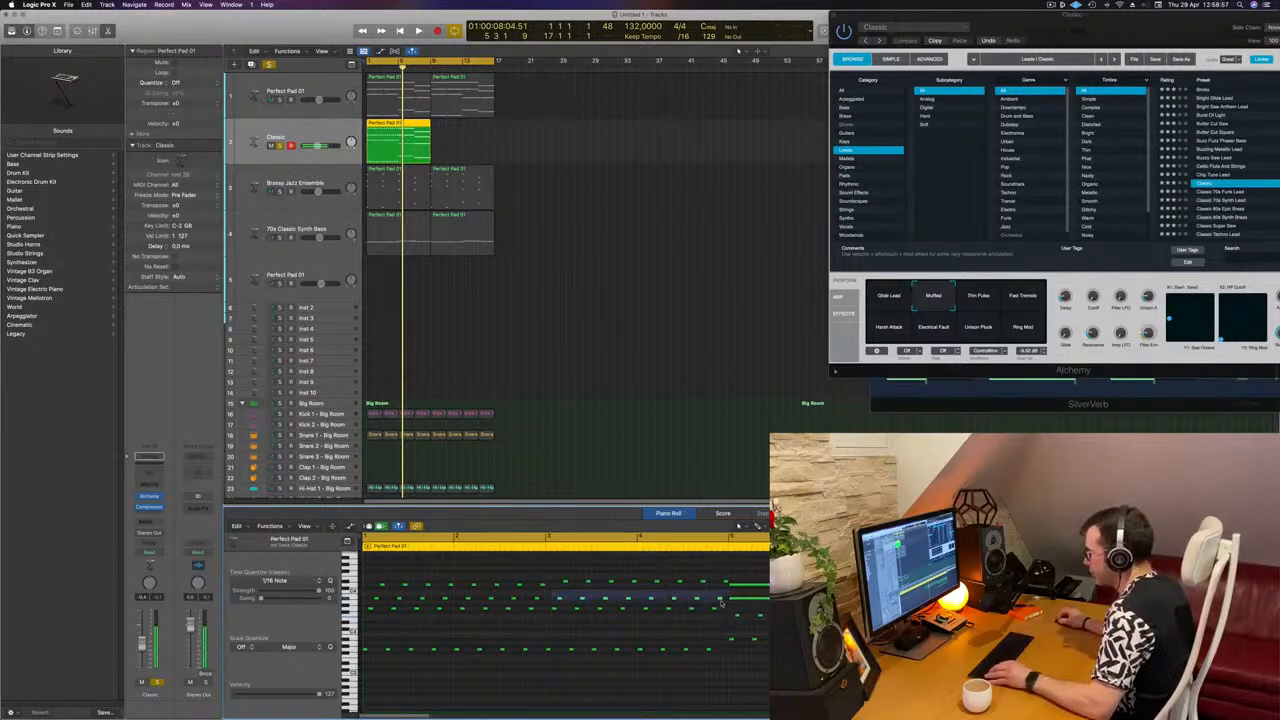
{"action": "left_click_drag", "start_coordinate": [586, 597], "coordinate": [736, 601]}
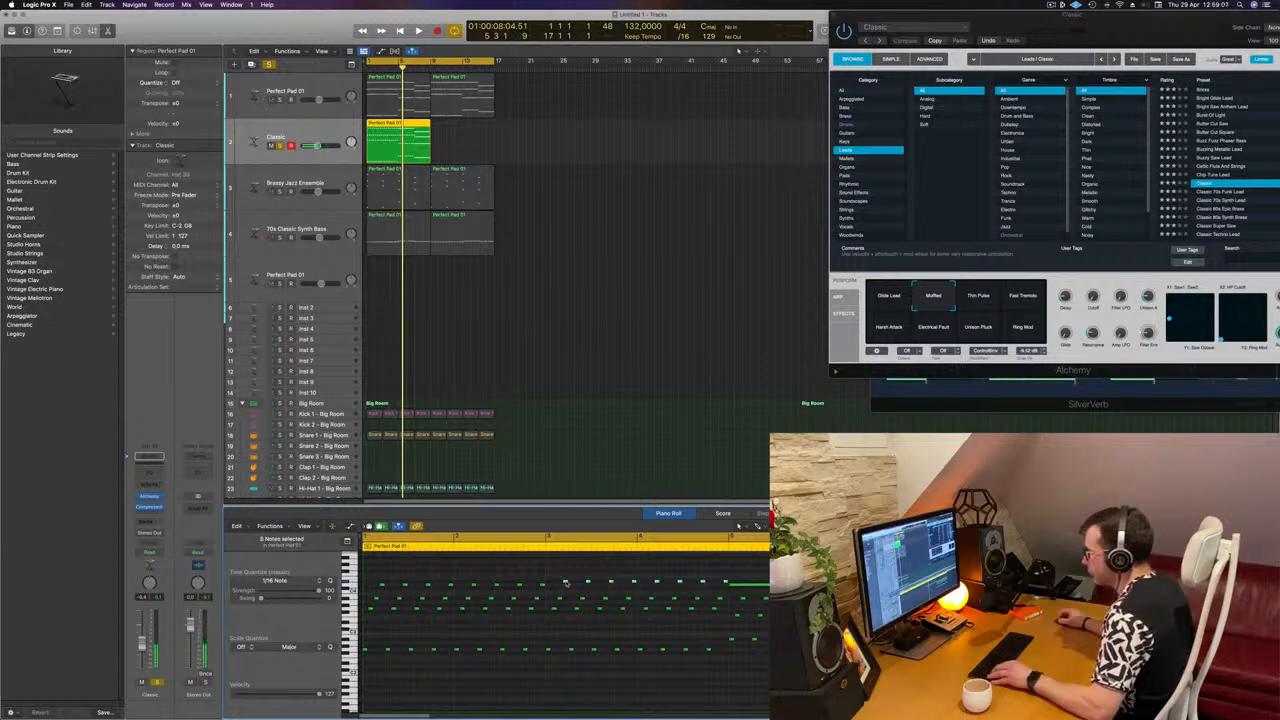
{"action": "left_click_drag", "start_coordinate": [566, 581], "coordinate": [737, 587]}
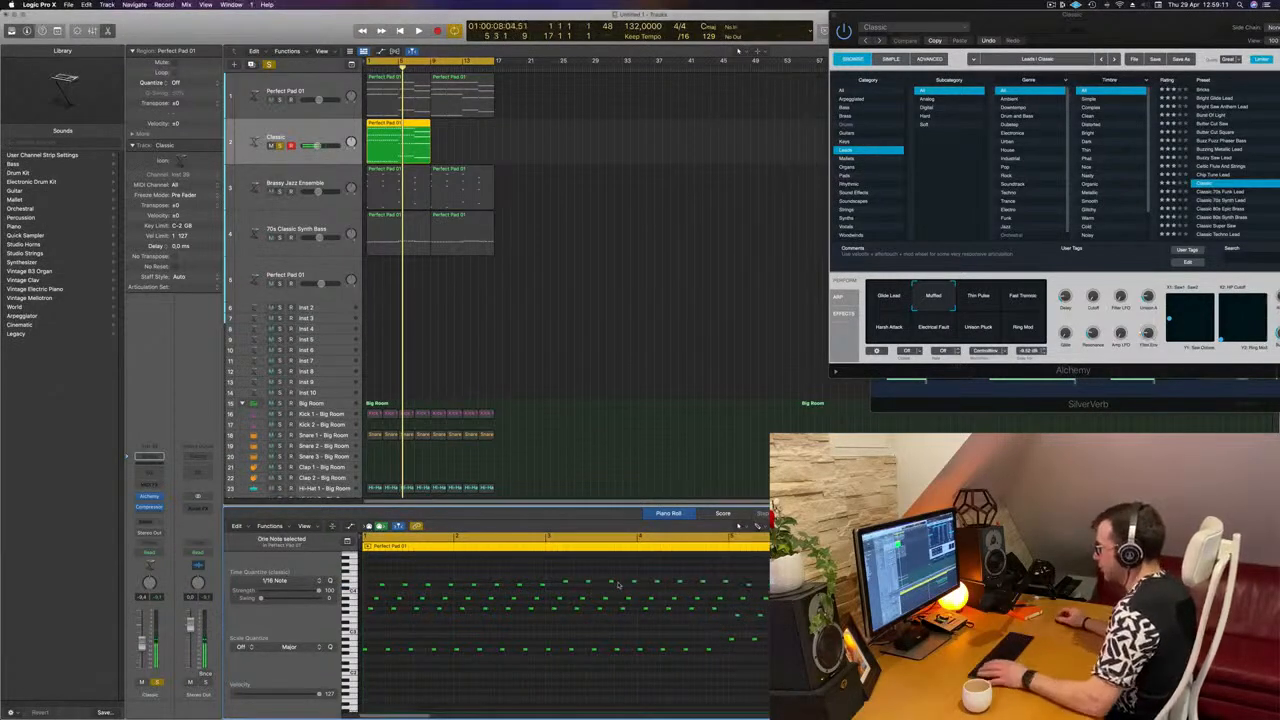
{"action": "key", "text": "space"}
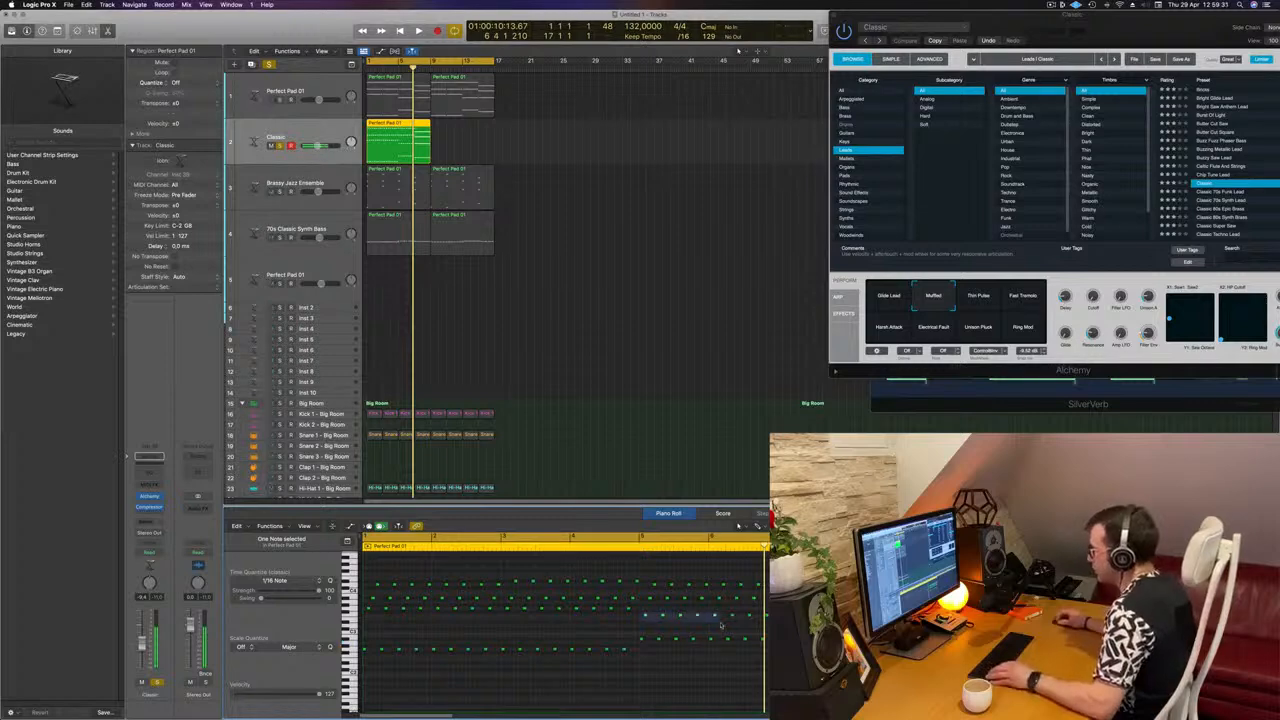
Copy the arpeggio rows from bars 5–6 into bars 7–8, replacing the held notes there at the chord's pitches.
{"action": "left_click_drag", "start_coordinate": [735, 618], "coordinate": [635, 617]}
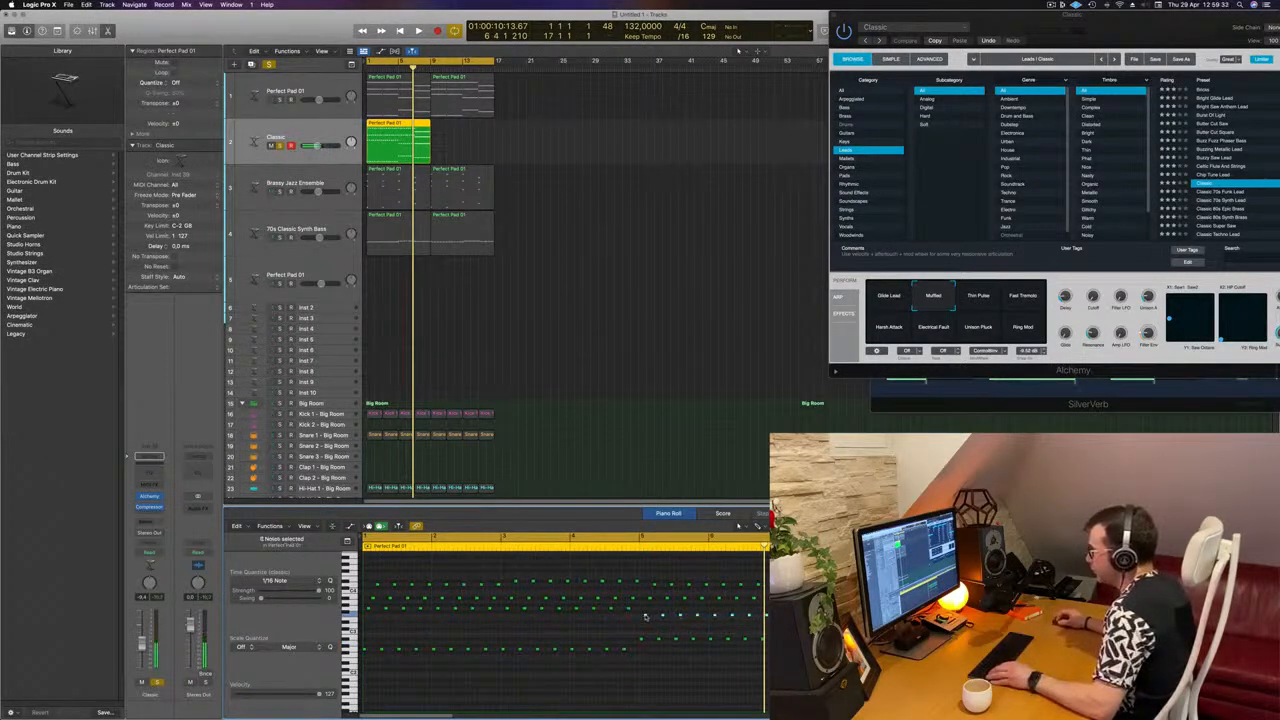
{"action": "left_click", "coordinate": [698, 616]}
{"action": "key", "text": "ctrl+m"}
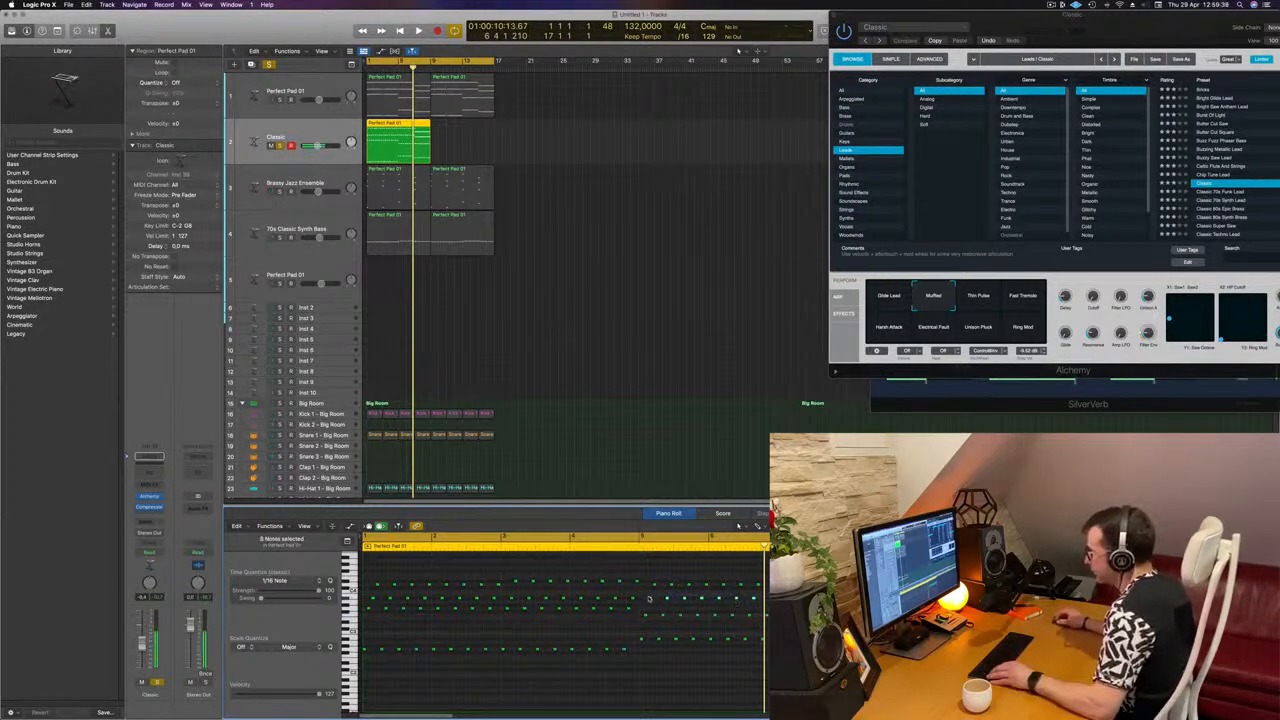
{"action": "key", "text": "Delete"}
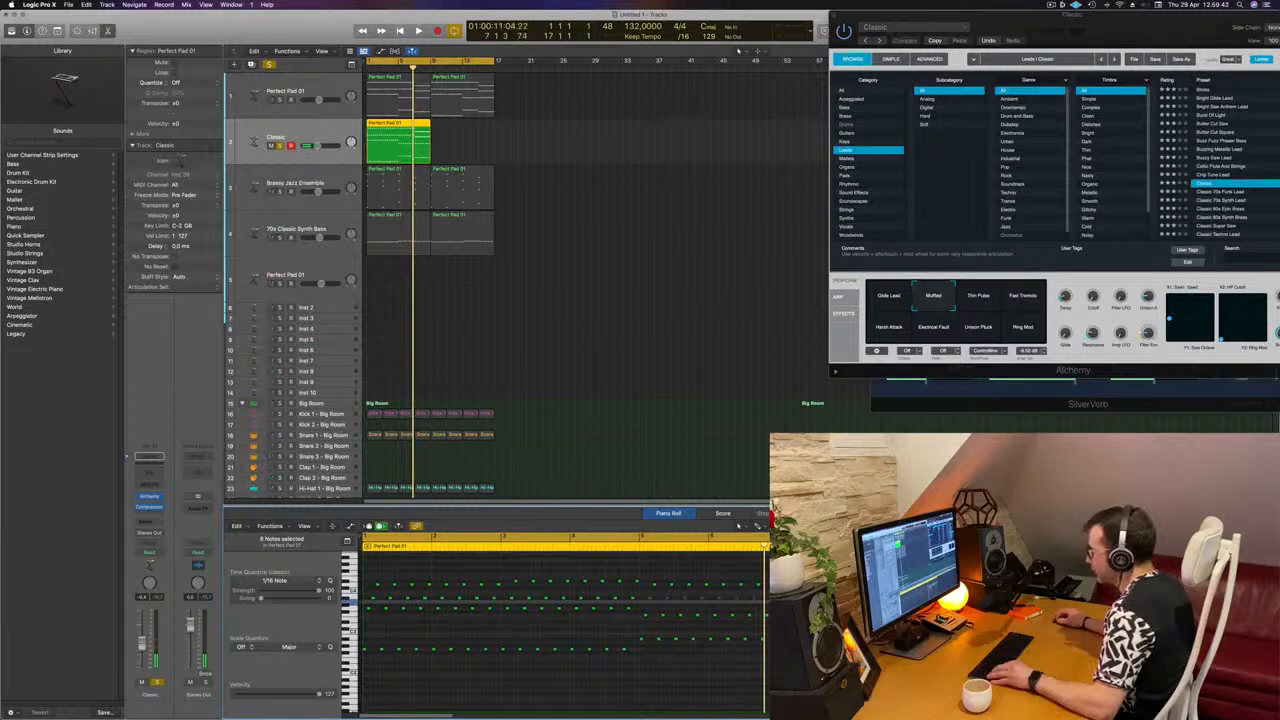
{"action": "left_click", "coordinate": [754, 598]}
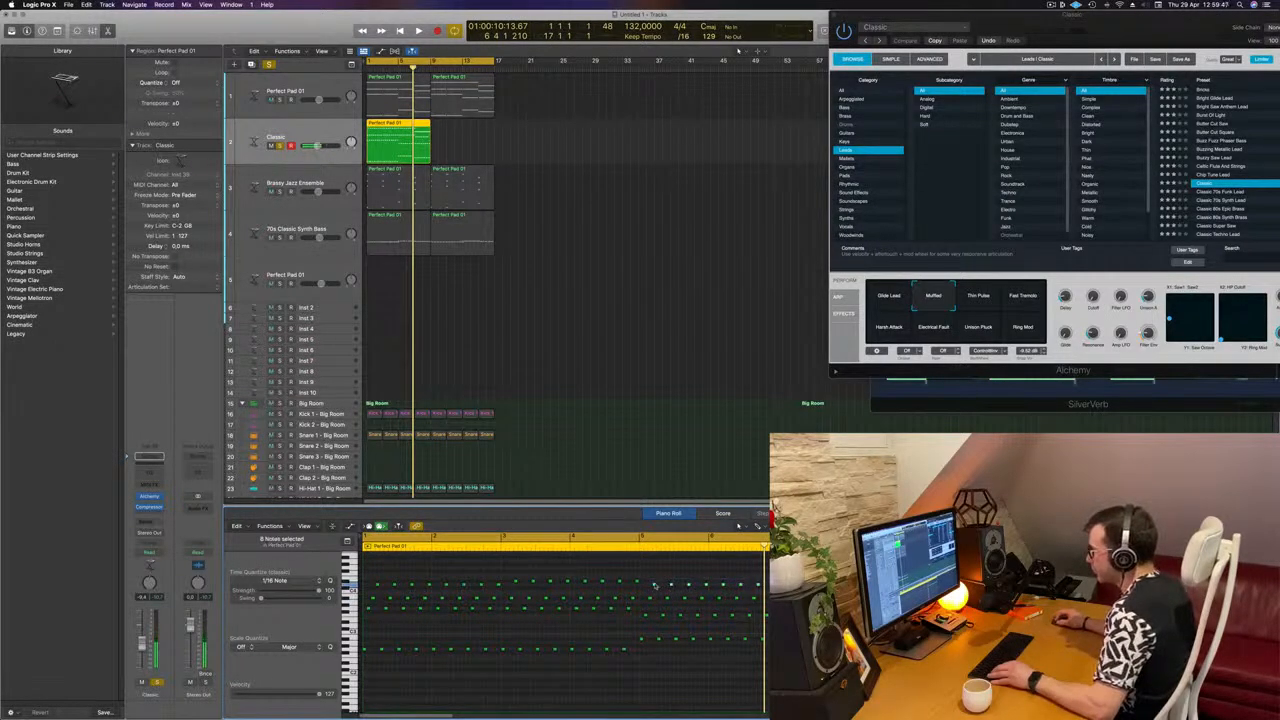
{"action": "left_click_drag", "start_coordinate": [707, 584], "coordinate": [707, 590]}
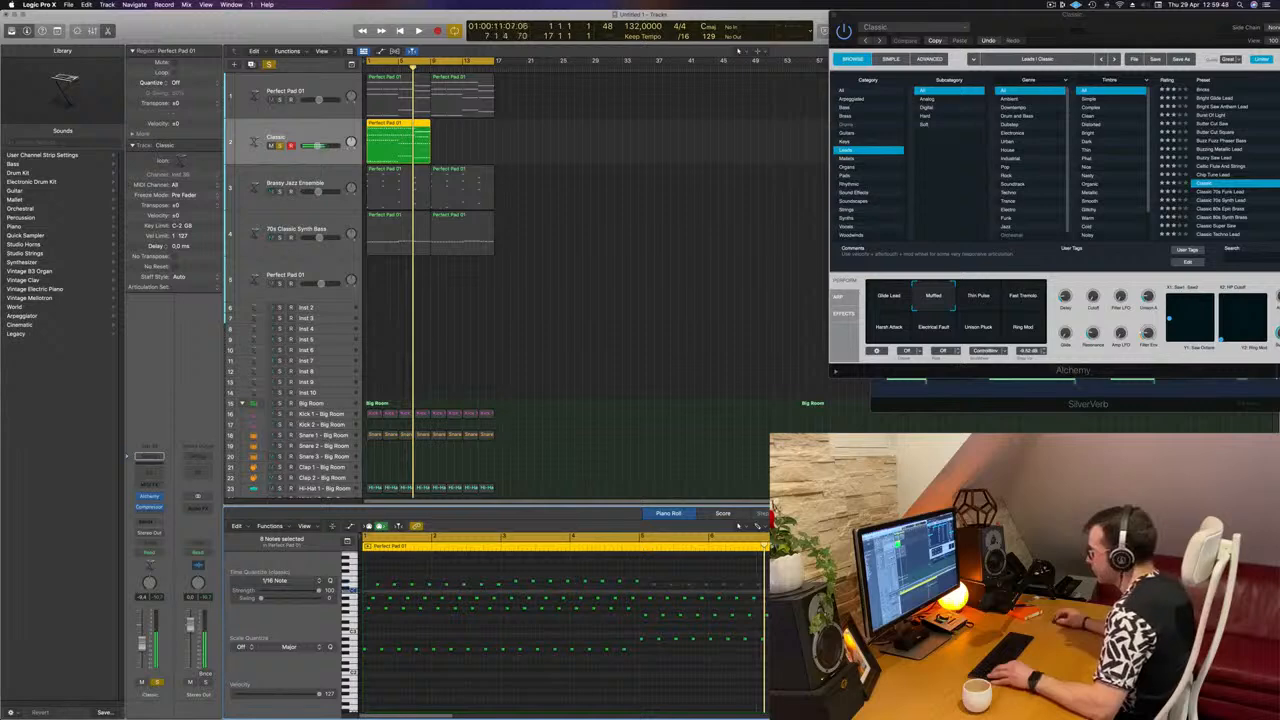
{"action": "left_click", "coordinate": [794, 590]}
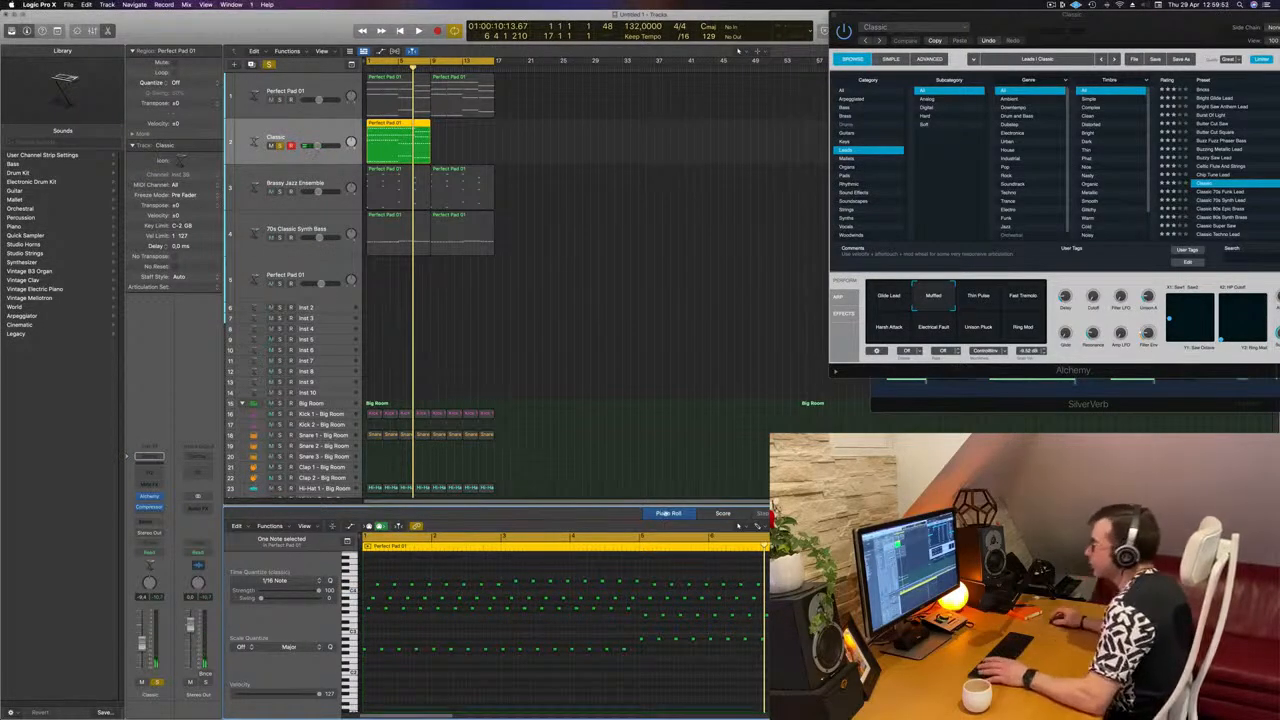
Copy the finished Classic arpeggio region to bar 9 and play the arrangement from the start.
{"action": "key", "text": "space"}
{"action": "left_click_drag", "start_coordinate": [398, 136], "coordinate": [464, 134]}
{"action": "key", "text": "space"}
{"action": "key", "text": "space"}
{"action": "left_click", "coordinate": [262, 137]}
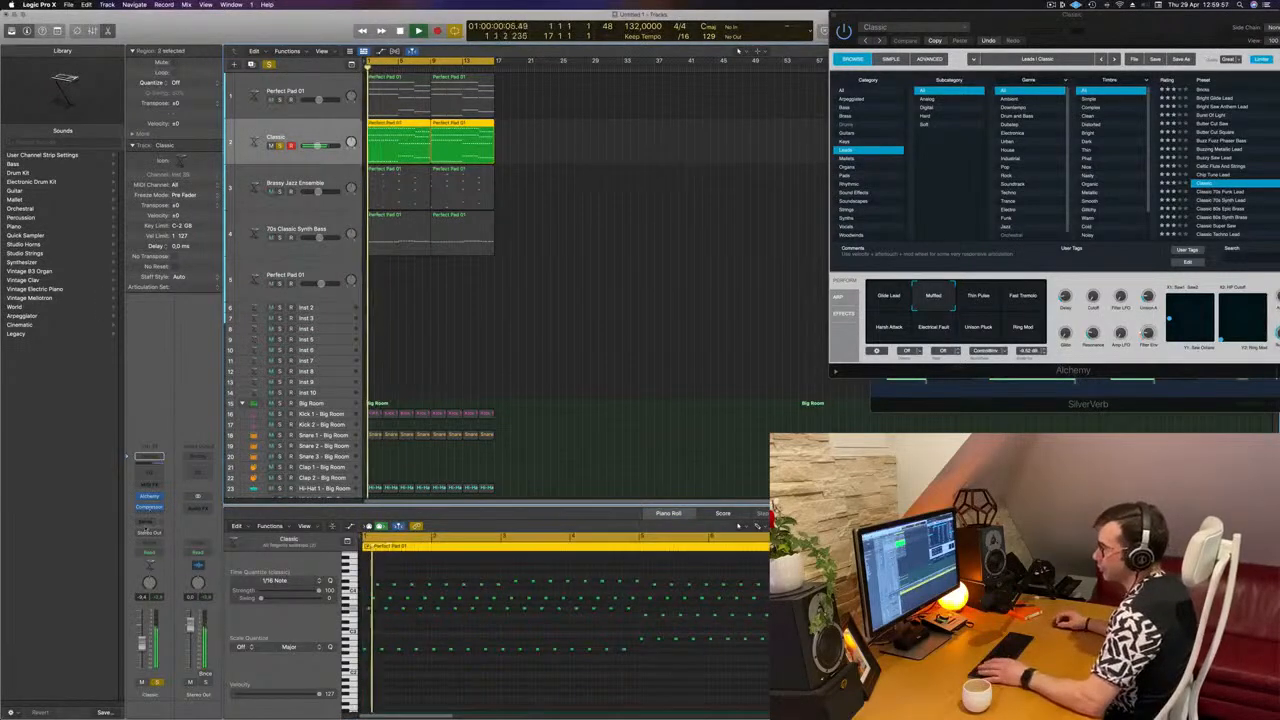
Add a send from the Classic channel to the bus feeding the SilverVerb reverb.
{"action": "left_click", "coordinate": [148, 521]}
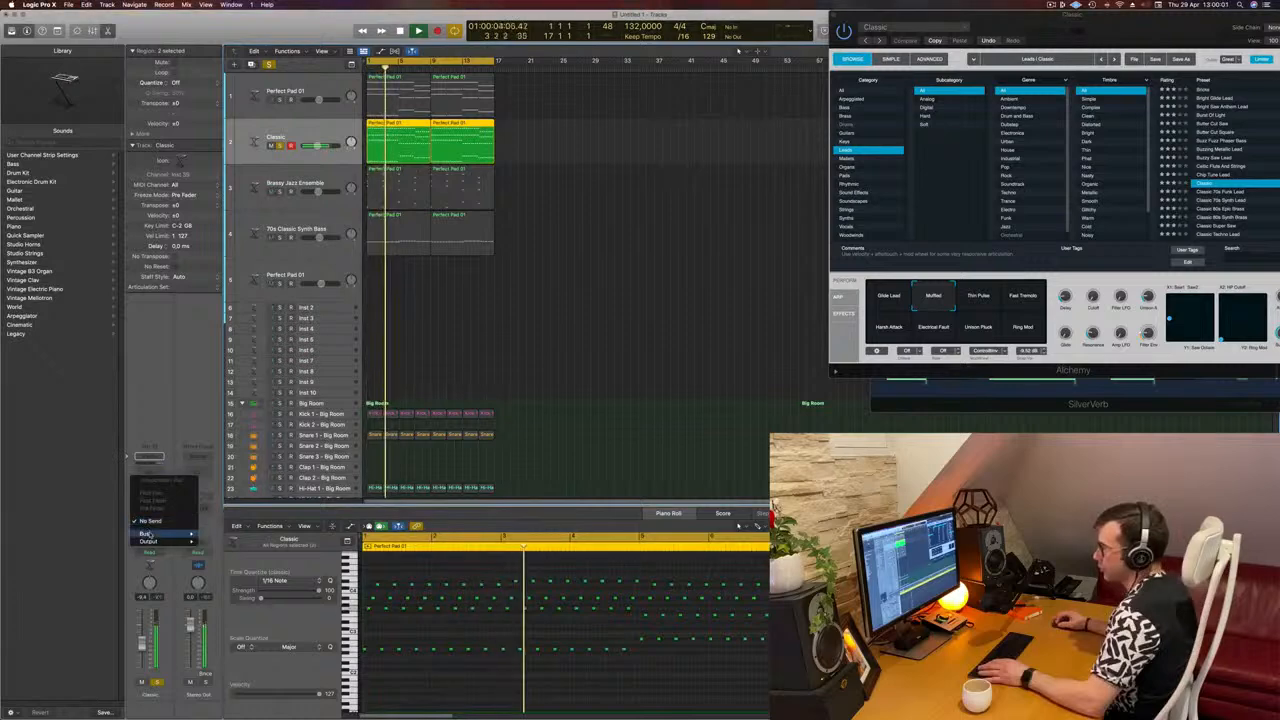
{"action": "mouse_move", "coordinate": [148, 533]}
{"action": "left_click", "coordinate": [225, 446]}
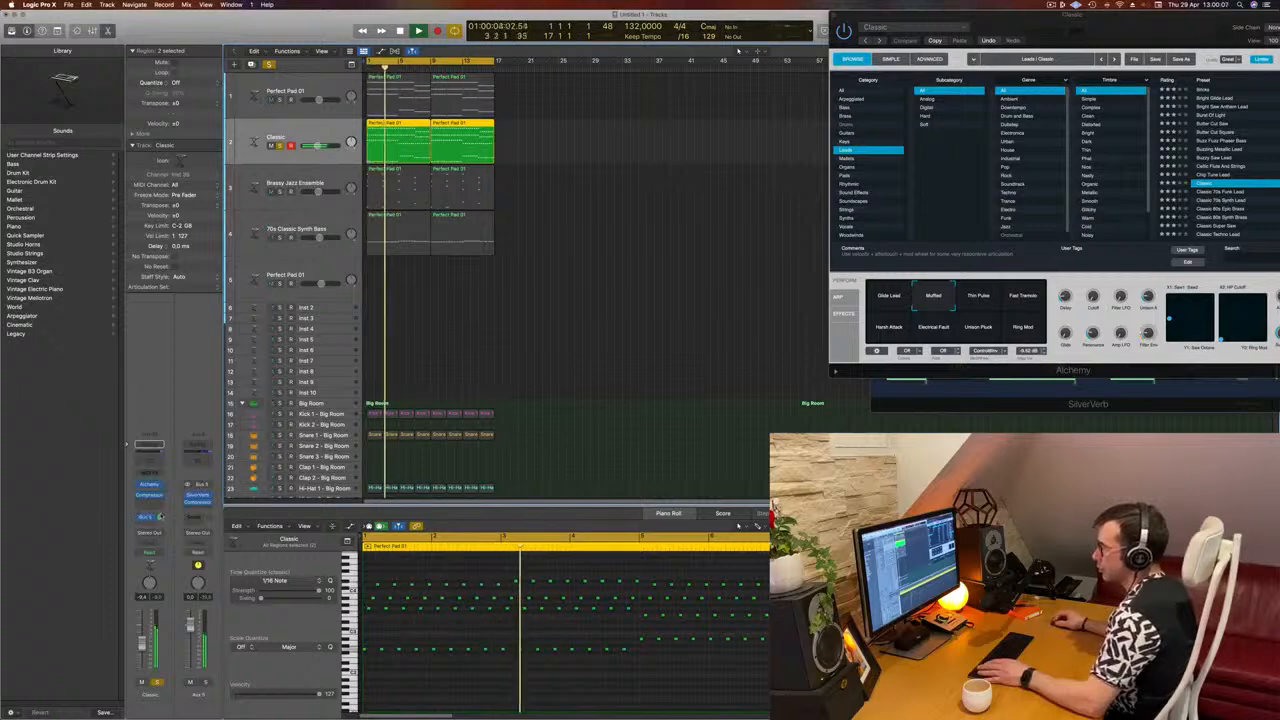
Replay the arpeggio from the start with its reverb send and reopen the Classic track's Alchemy window.
{"action": "key", "text": "space"}
{"action": "key", "text": "space"}
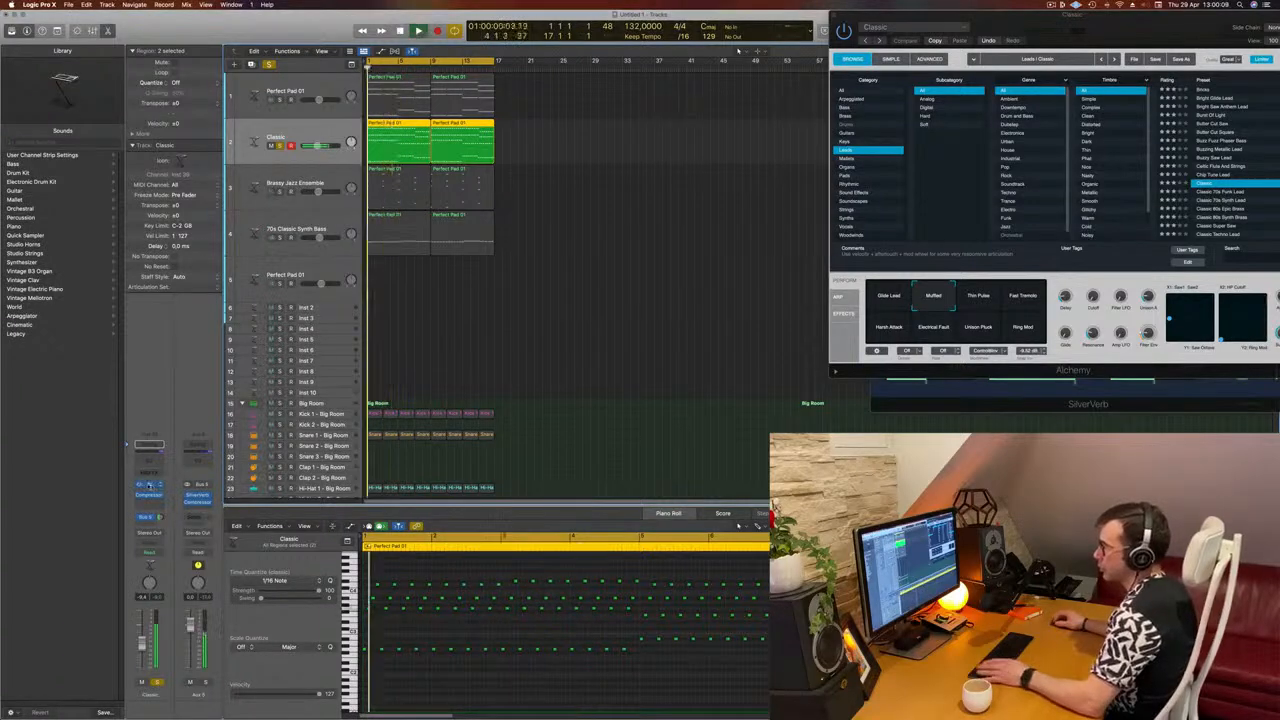
{"action": "left_click", "coordinate": [153, 484]}
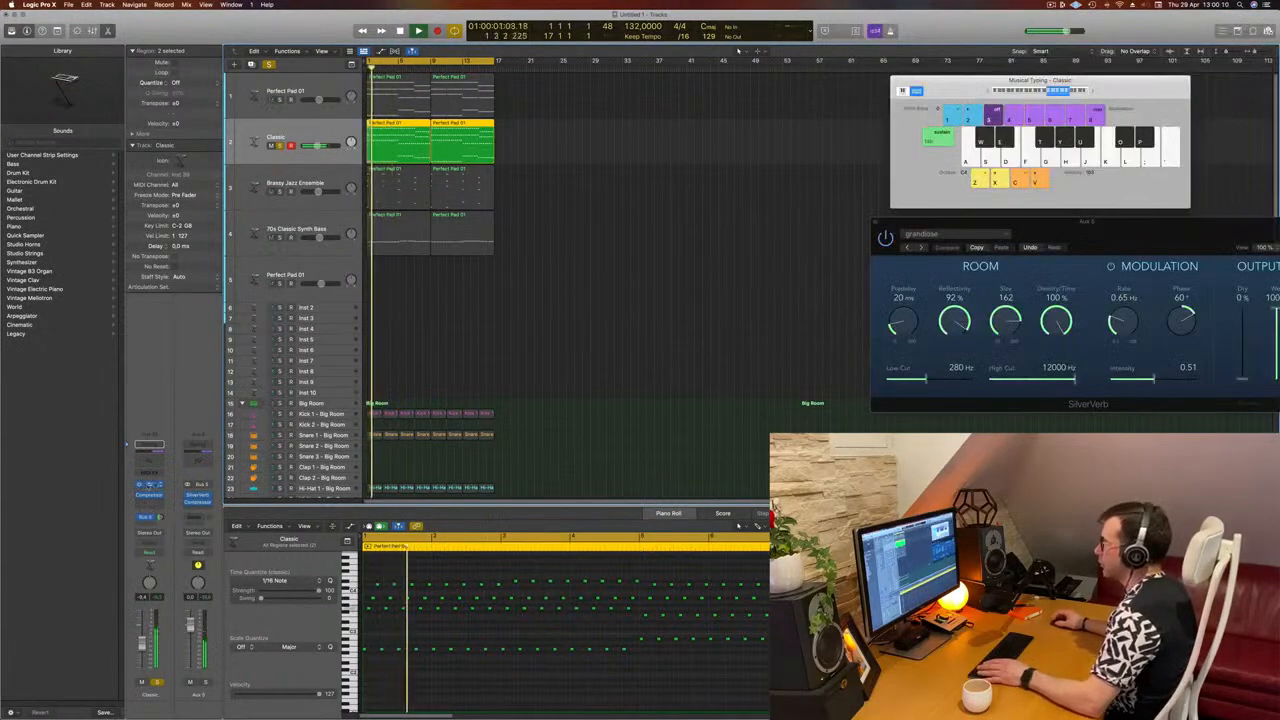
{"action": "left_click", "coordinate": [149, 485]}
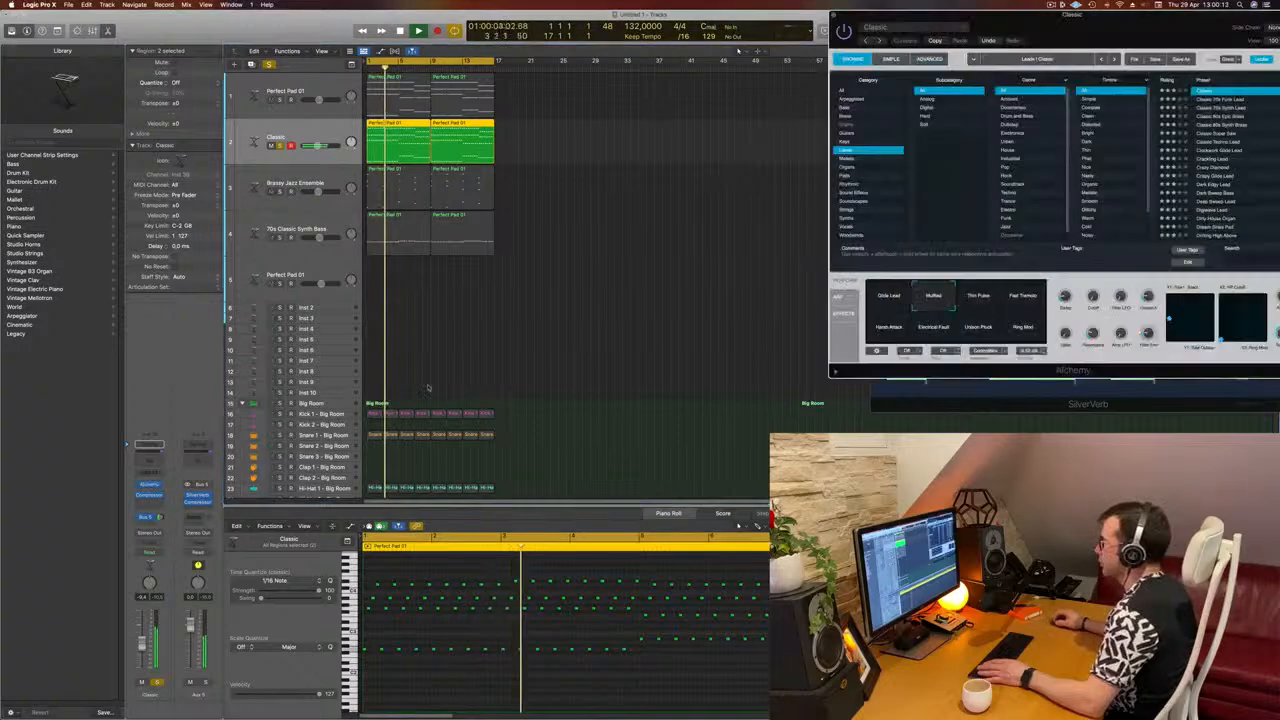
Play the full arrangement from the start with the Classic lead unsoloed, checking its level in the mix.
{"action": "left_click_drag", "start_coordinate": [1072, 14], "coordinate": [792, 107]}
{"action": "key", "text": "space"}
{"action": "key", "text": "space"}
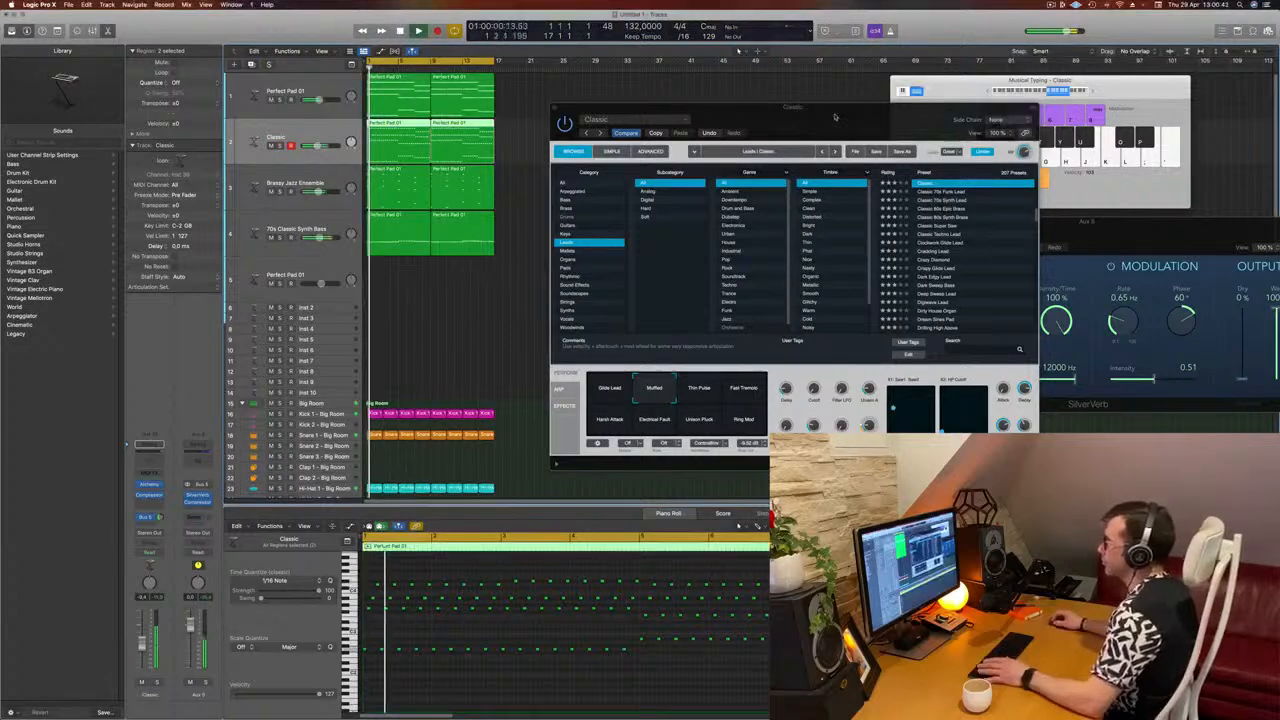
{"action": "left_click_drag", "start_coordinate": [806, 123], "coordinate": [844, 167]}
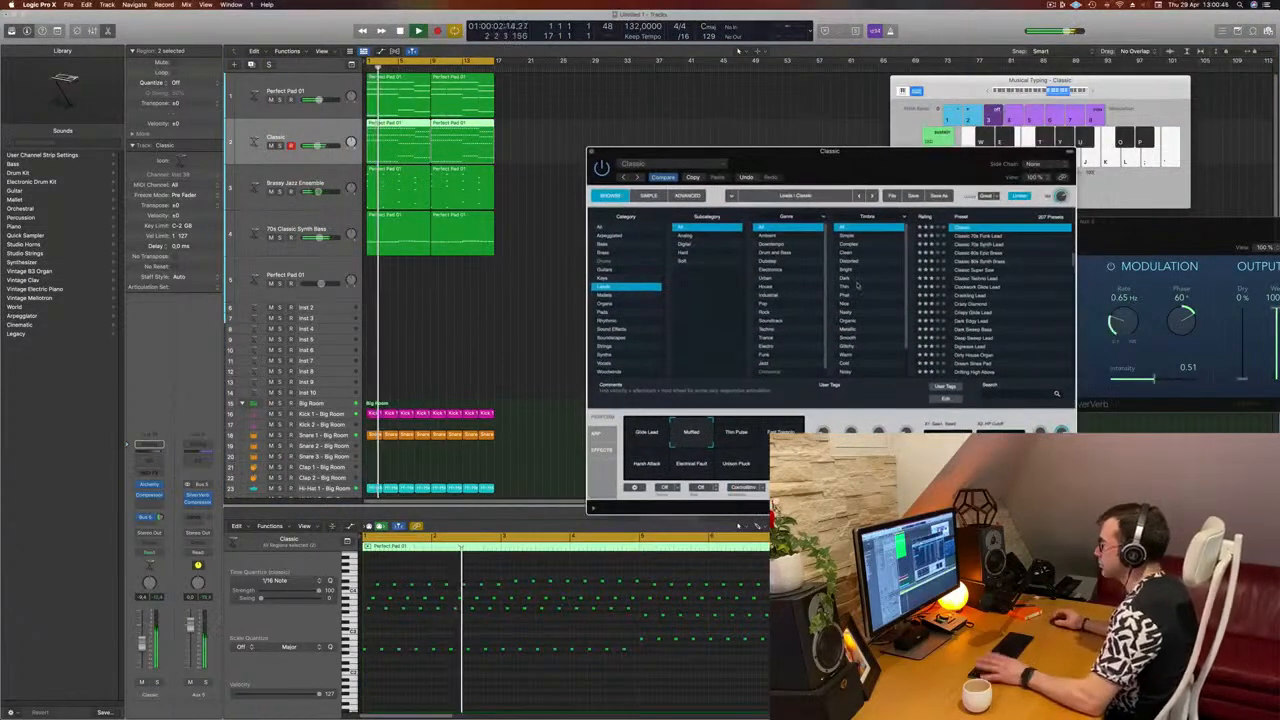
{"action": "left_click", "coordinate": [143, 644]}
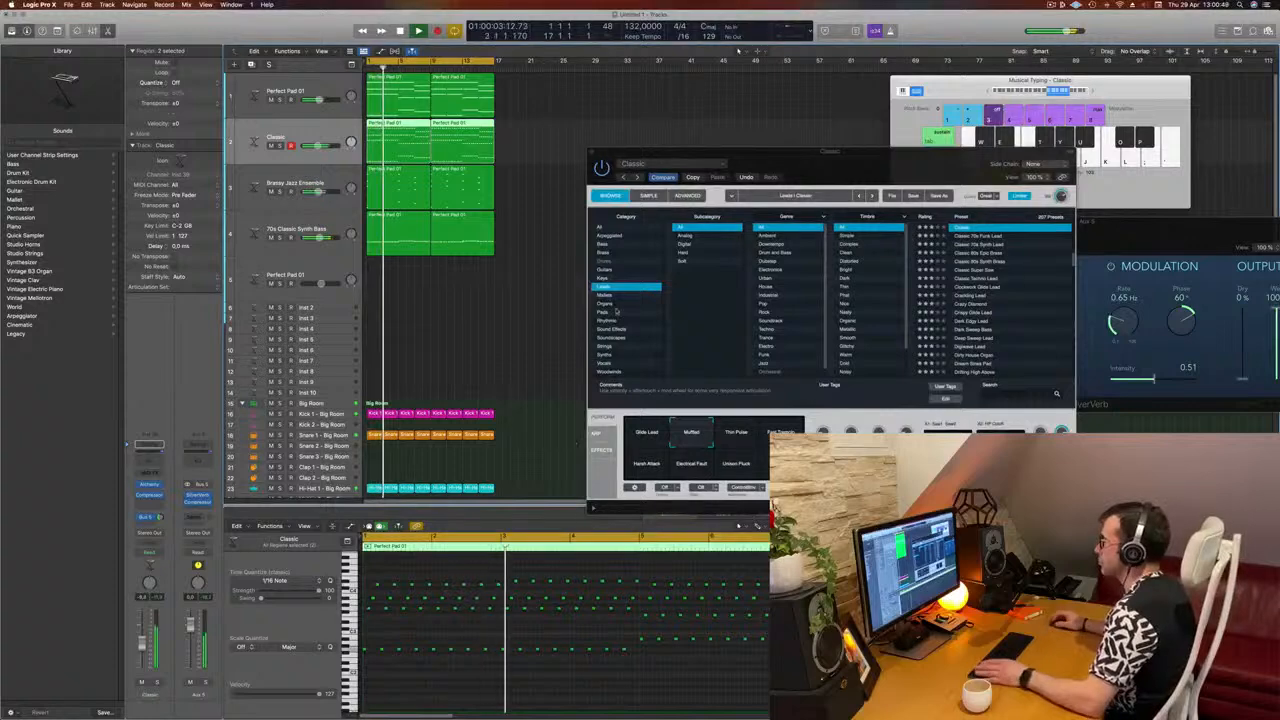
{"action": "left_click_drag", "start_coordinate": [870, 152], "coordinate": [832, 149]}
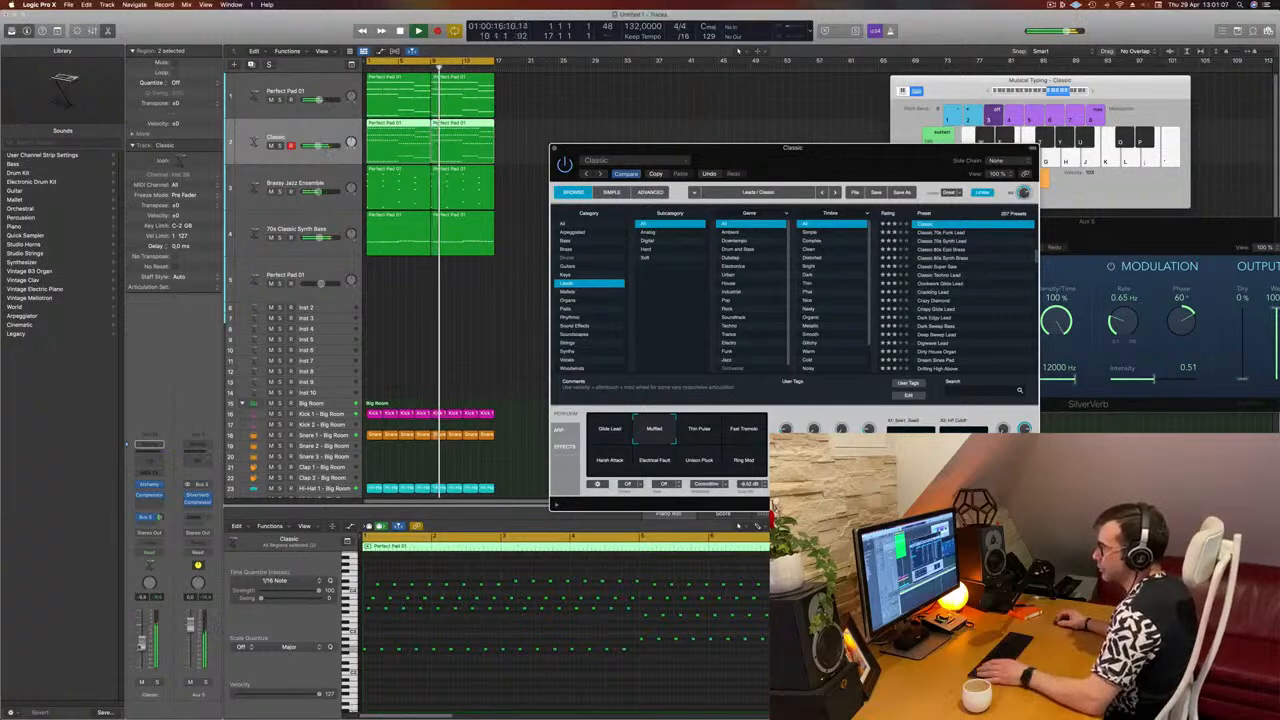
Insert a Channel EQ on the Classic channel, raise its low-cut to about 270 Hz and replay the arrangement.
{"action": "left_click", "coordinate": [154, 463]}
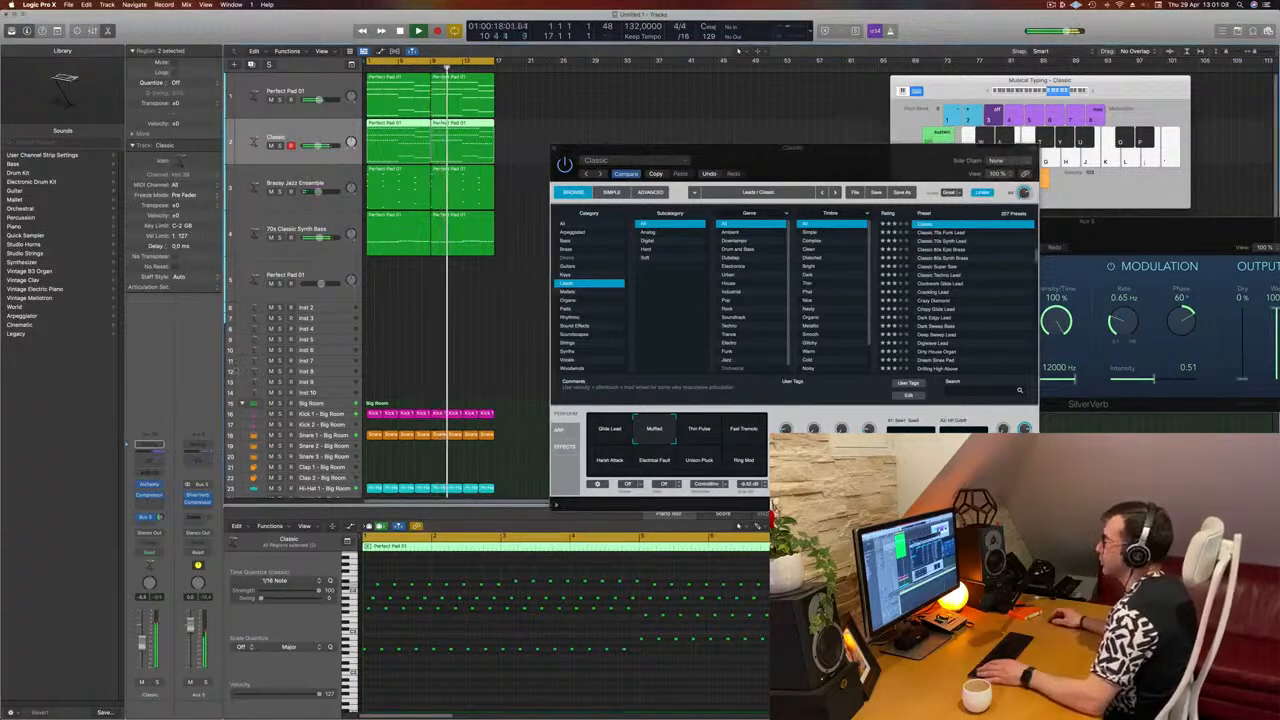
{"action": "left_click", "coordinate": [150, 446]}
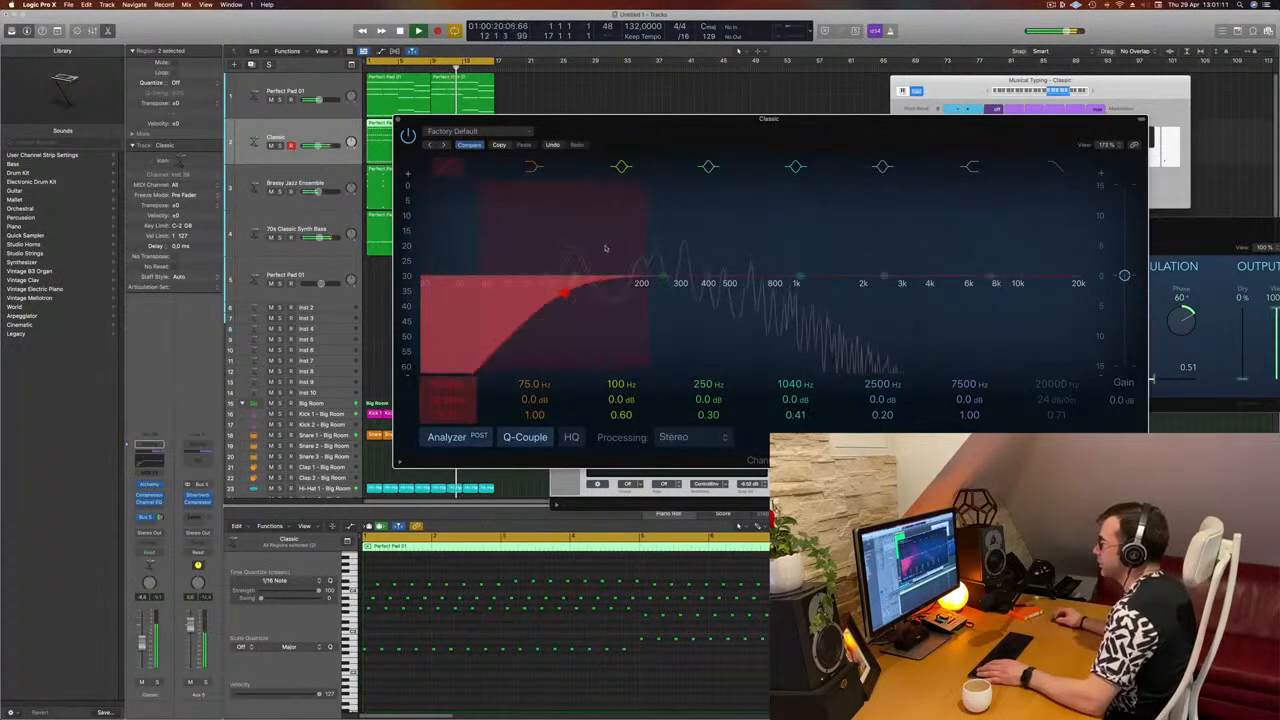
{"action": "left_click_drag", "start_coordinate": [605, 248], "coordinate": [660, 242]}
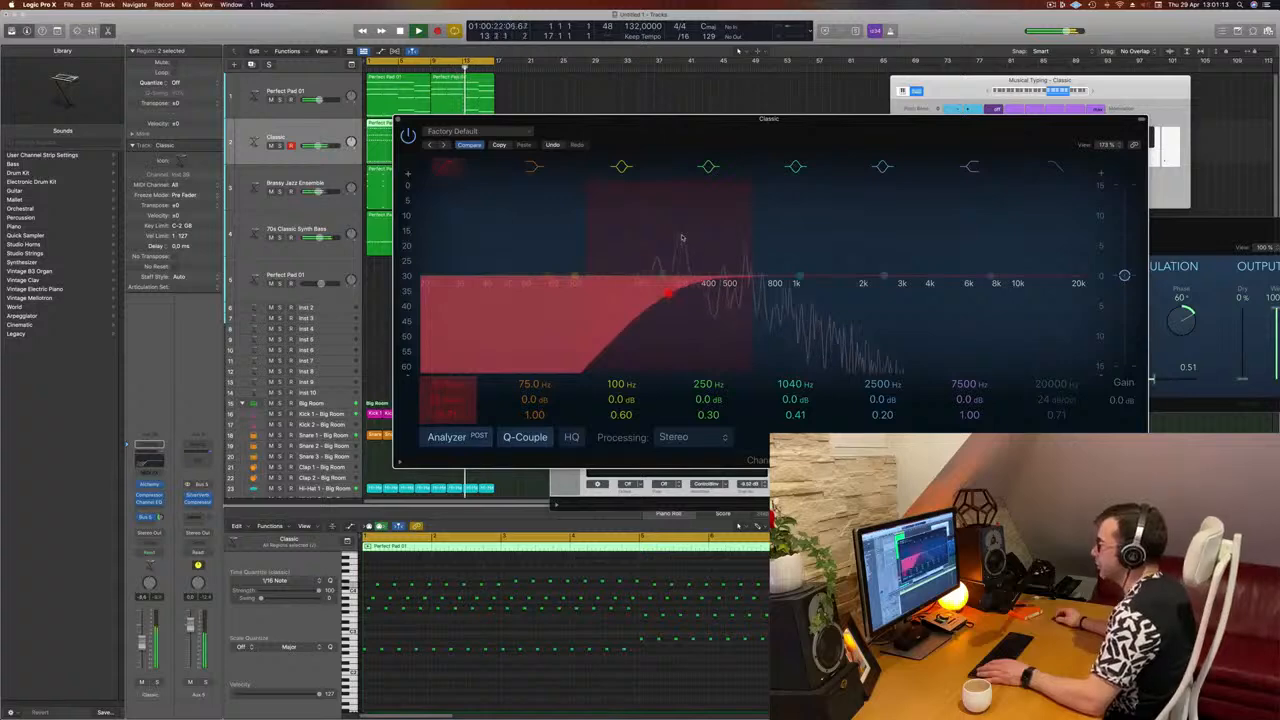
{"action": "left_click", "coordinate": [397, 120]}
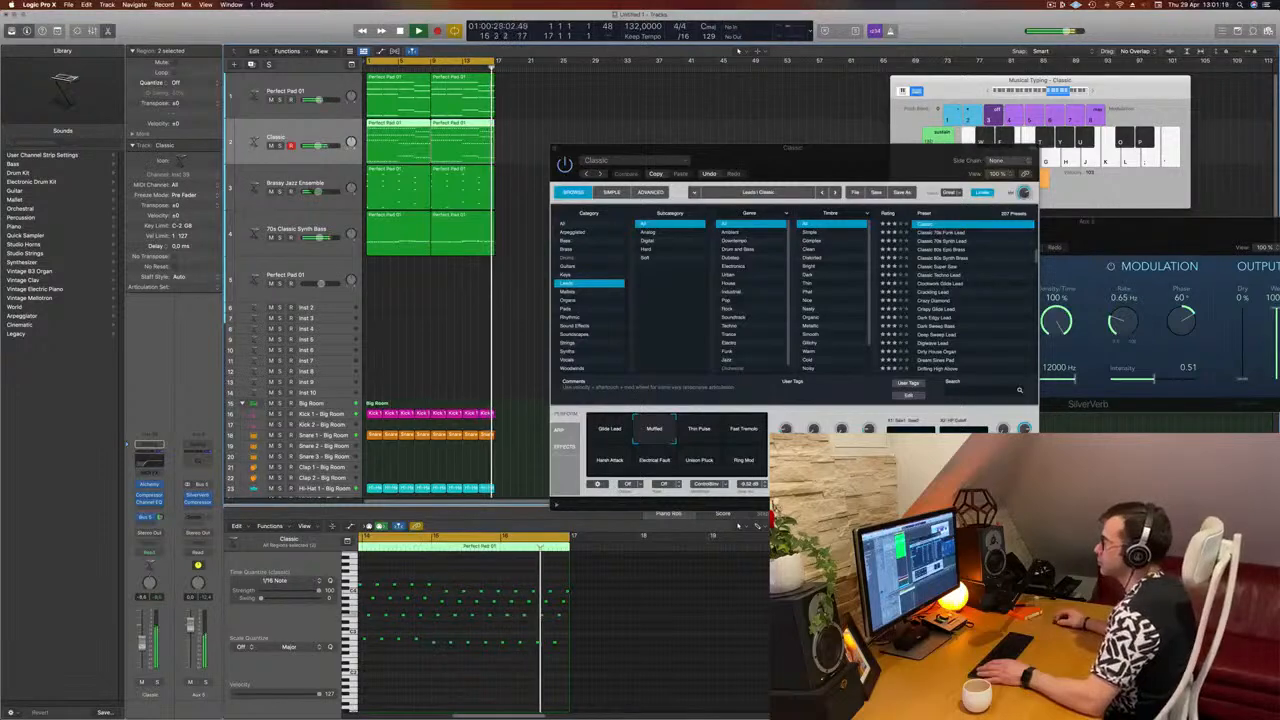
{"action": "mouse_move", "coordinate": [847, 162]}
{"action": "left_mouse_down"}
{"action": "mouse_move", "coordinate": [834, 162]}
{"action": "mouse_move", "coordinate": [851, 162]}
{"action": "left_mouse_up"}
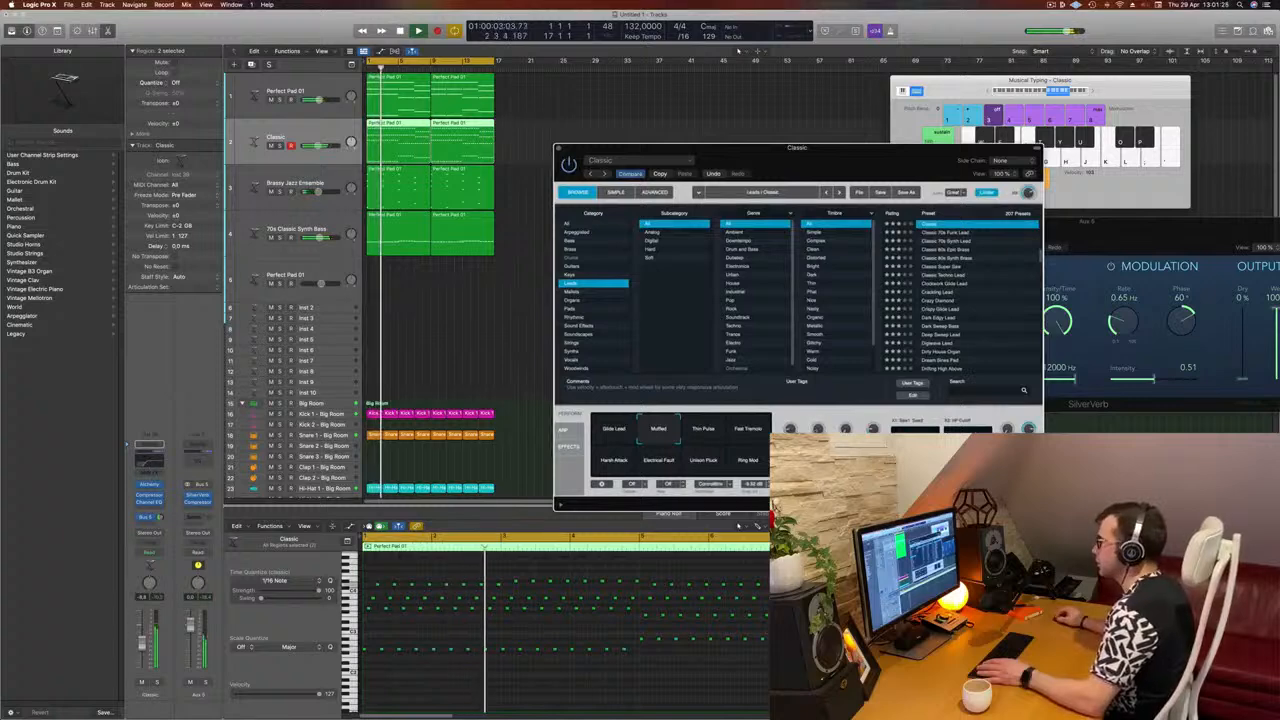
{"action": "key", "text": "space"}
{"action": "left_click_drag", "start_coordinate": [834, 160], "coordinate": [905, 163]}
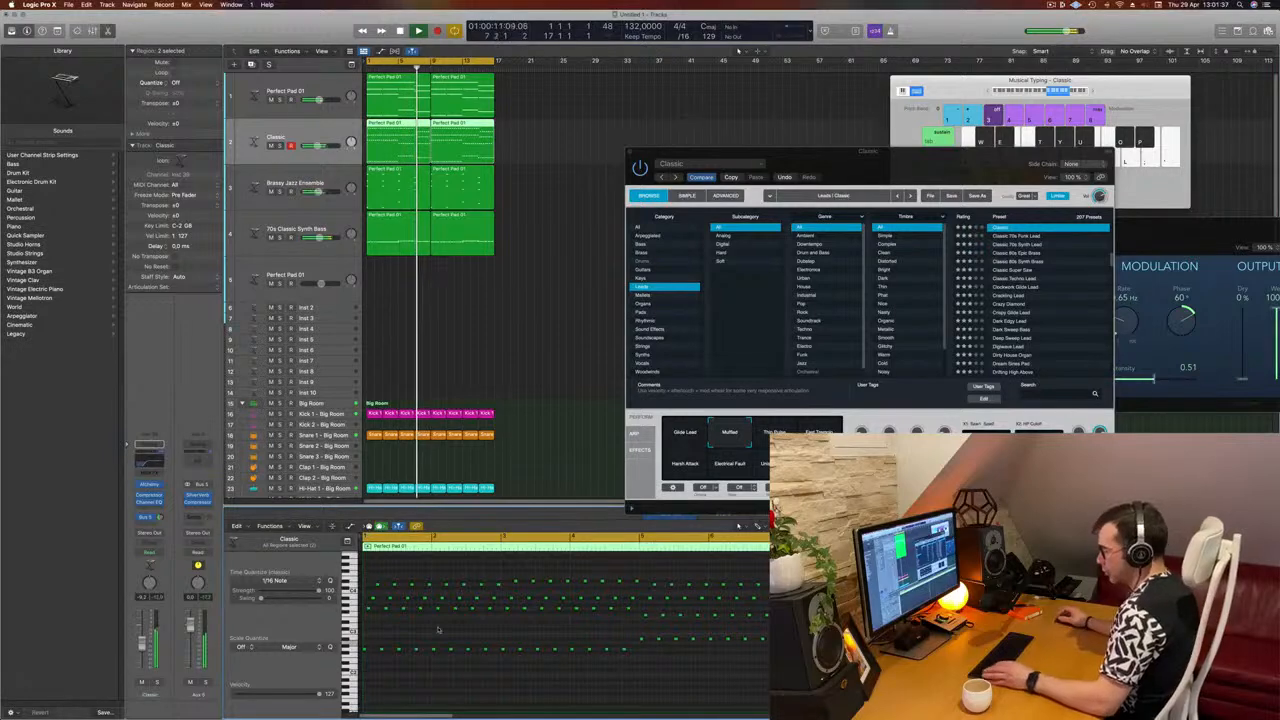
Try to fill the gaps in the Classic arpeggio's lowest row with a copy of that row's notes in both regions.
{"action": "key", "text": "super+a"}
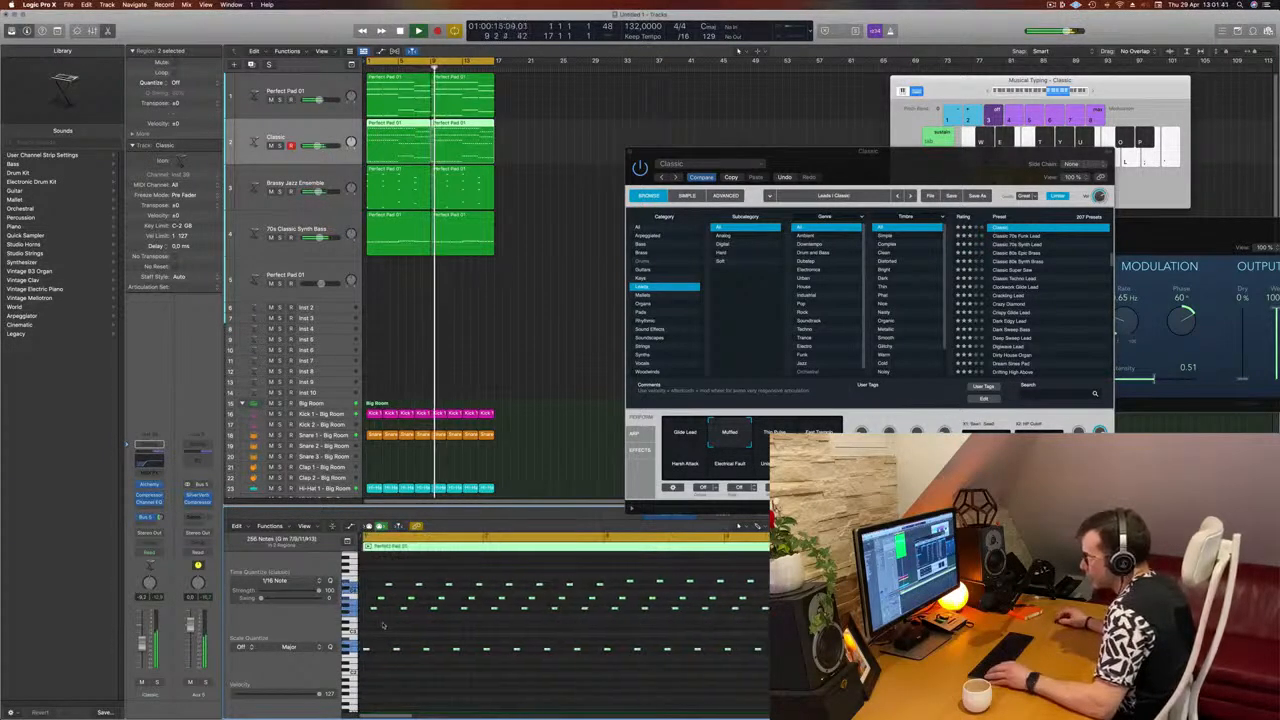
{"action": "left_click_drag", "start_coordinate": [365, 650], "coordinate": [382, 660]}
{"action": "left_click", "coordinate": [382, 664]}
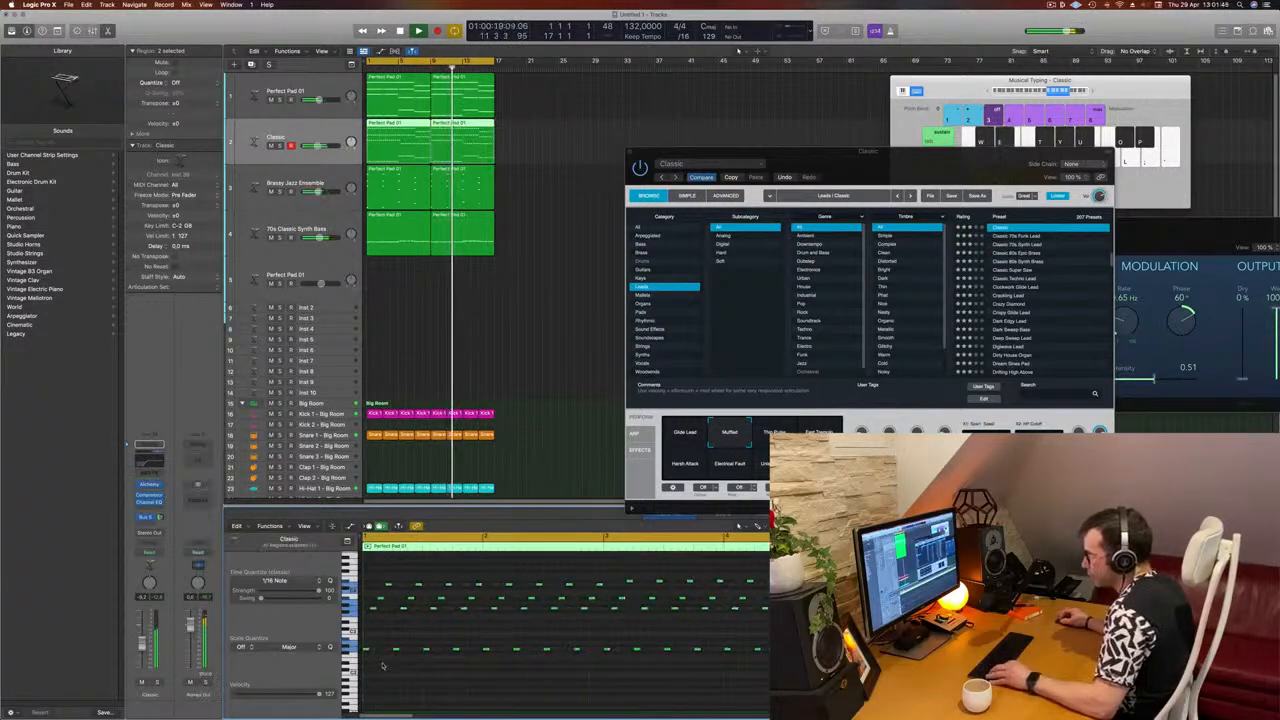
{"action": "scroll", "coordinate": [382, 664], "scroll_direction": "down", "scroll_amount": 5}
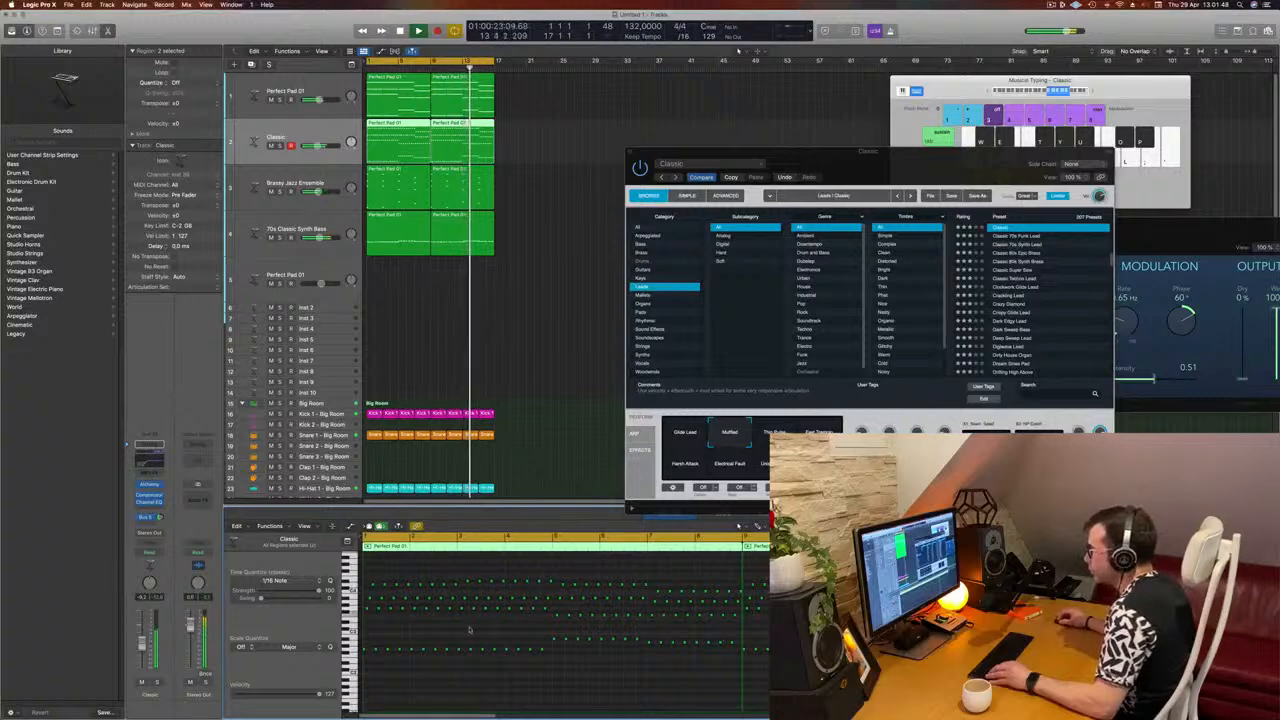
{"action": "left_click_drag", "start_coordinate": [365, 640], "coordinate": [1130, 683]}
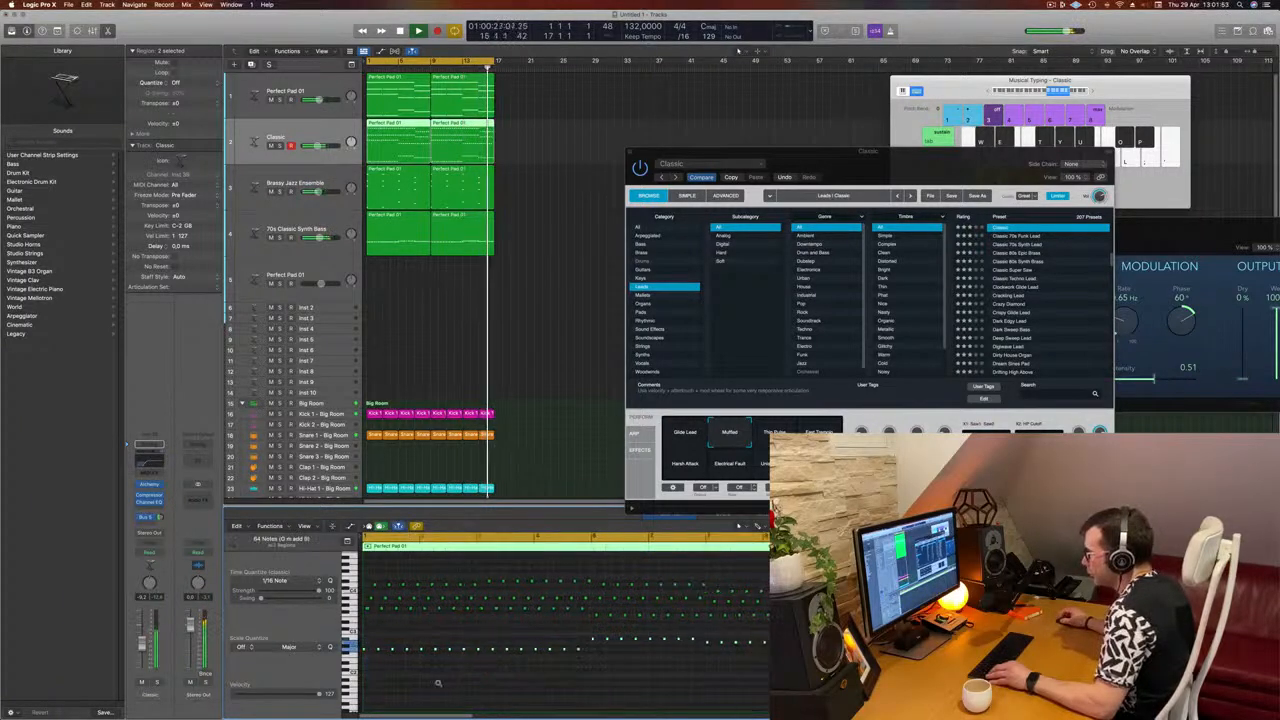
{"action": "key", "text": "super+Right"}
{"action": "scroll", "coordinate": [398, 655], "scroll_direction": "left", "scroll_amount": 5}
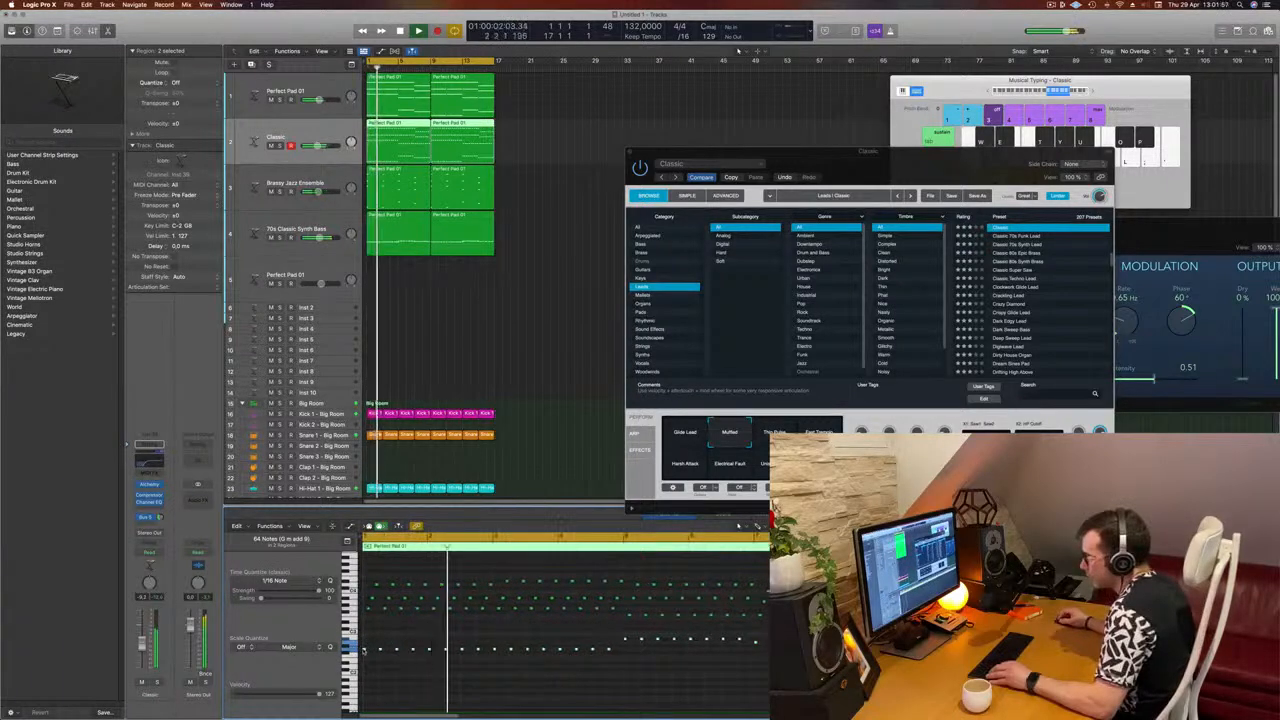
{"action": "left_click_drag", "start_coordinate": [367, 651], "coordinate": [375, 656]}
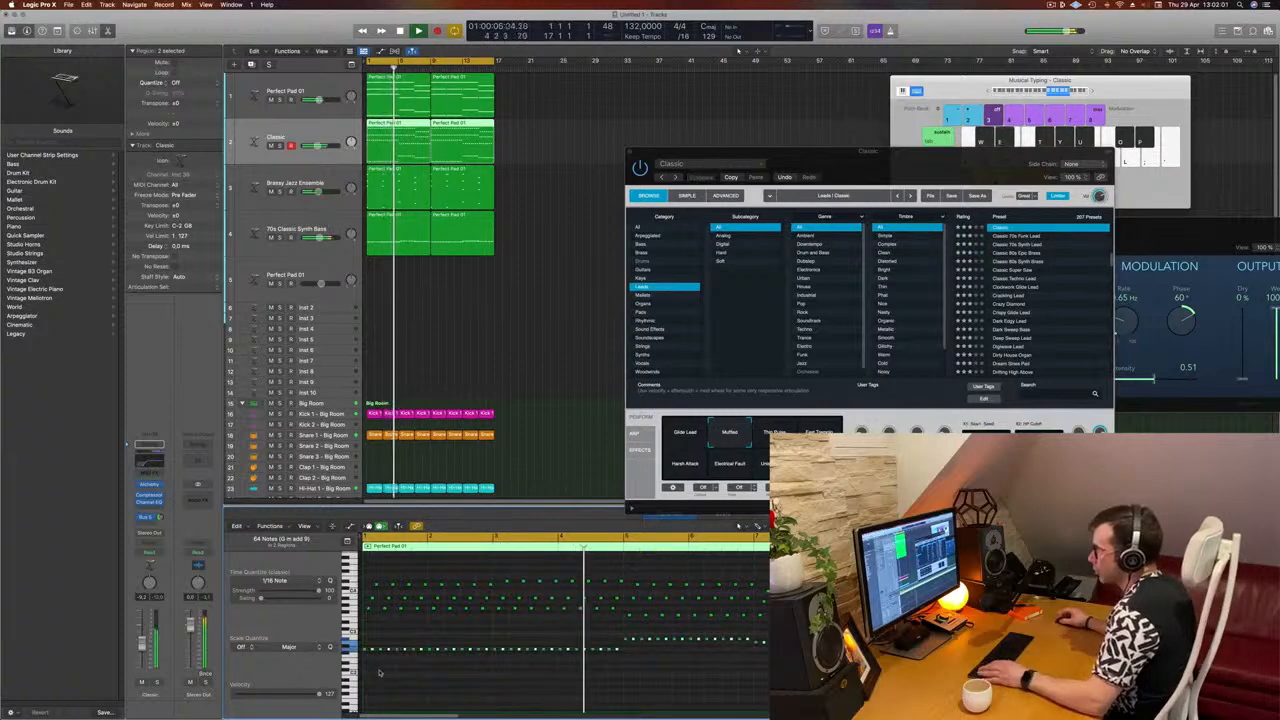
Audition the 70s Classic Synth Bass in solo and select its track to inspect the bass notes.
{"action": "left_click", "coordinate": [280, 237]}
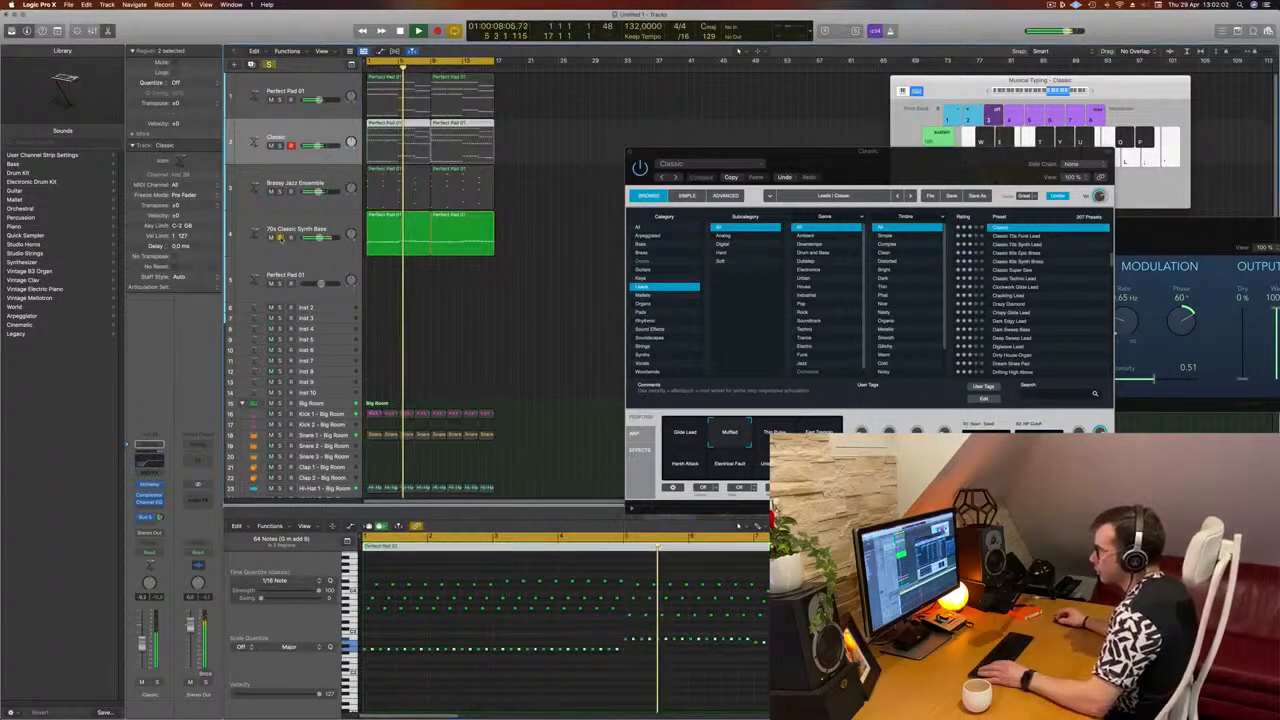
{"action": "left_click", "coordinate": [280, 237]}
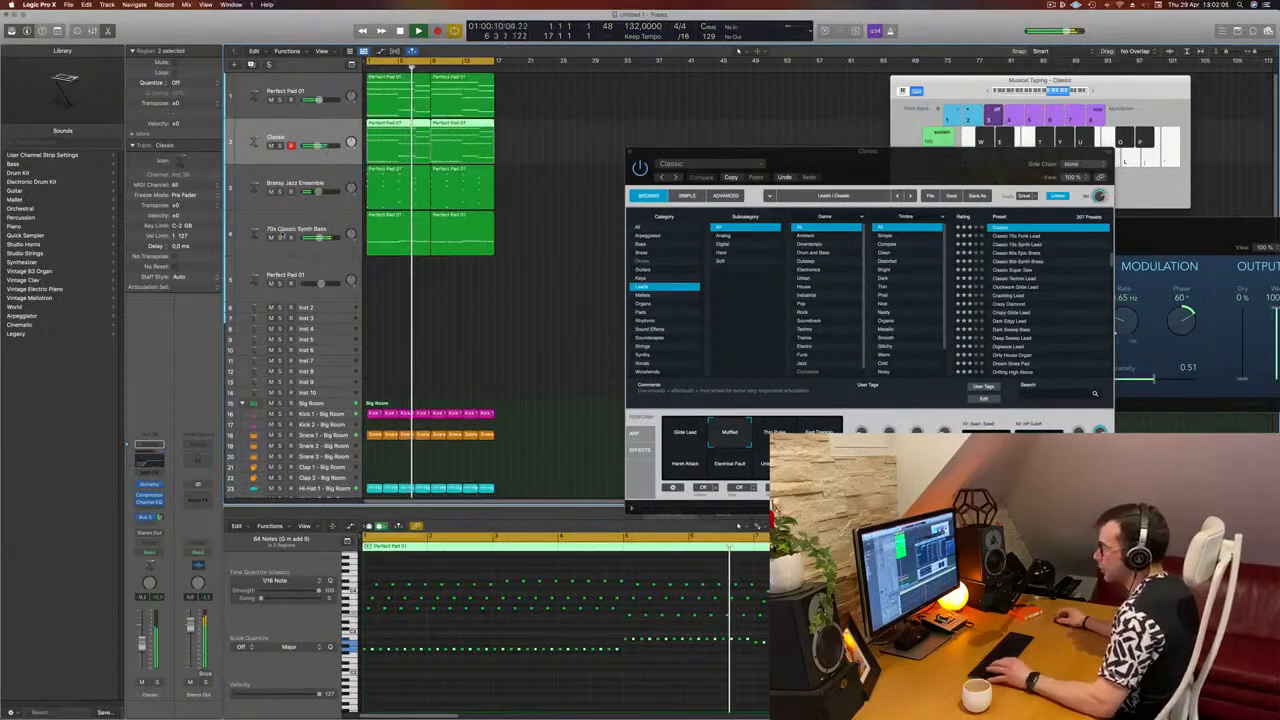
{"action": "left_click", "coordinate": [545, 238]}
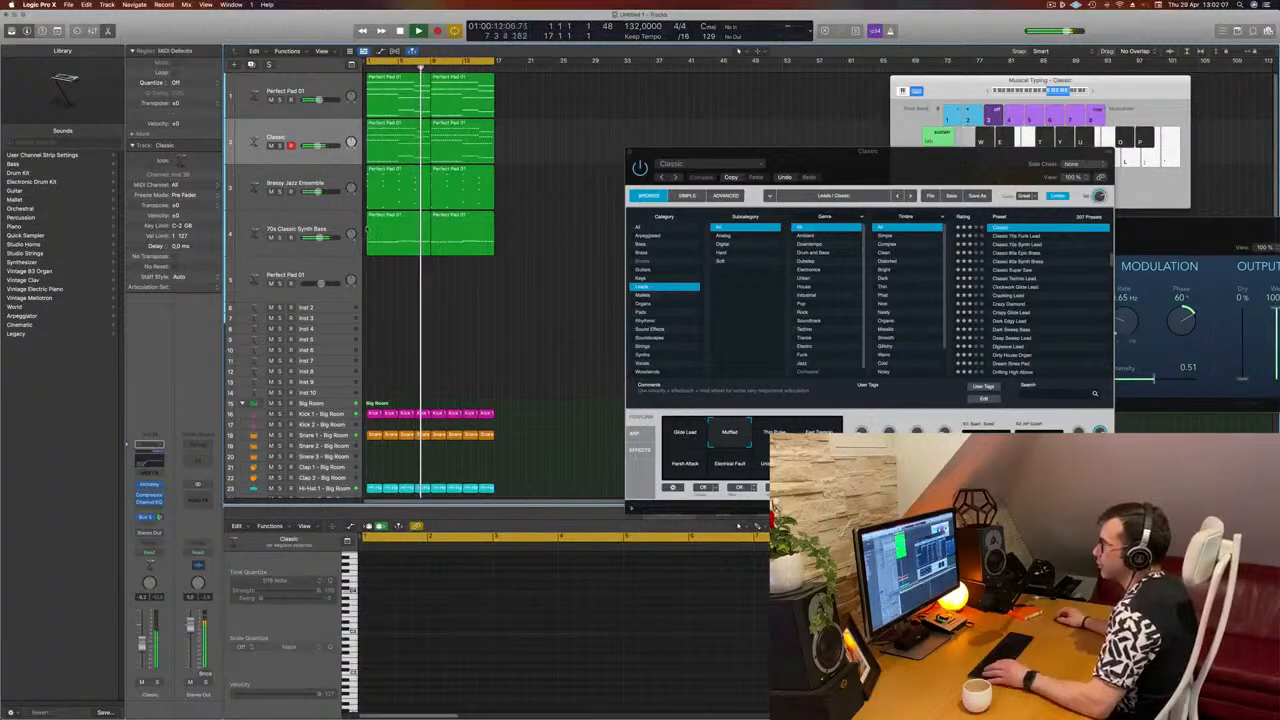
{"action": "left_click", "coordinate": [325, 226]}
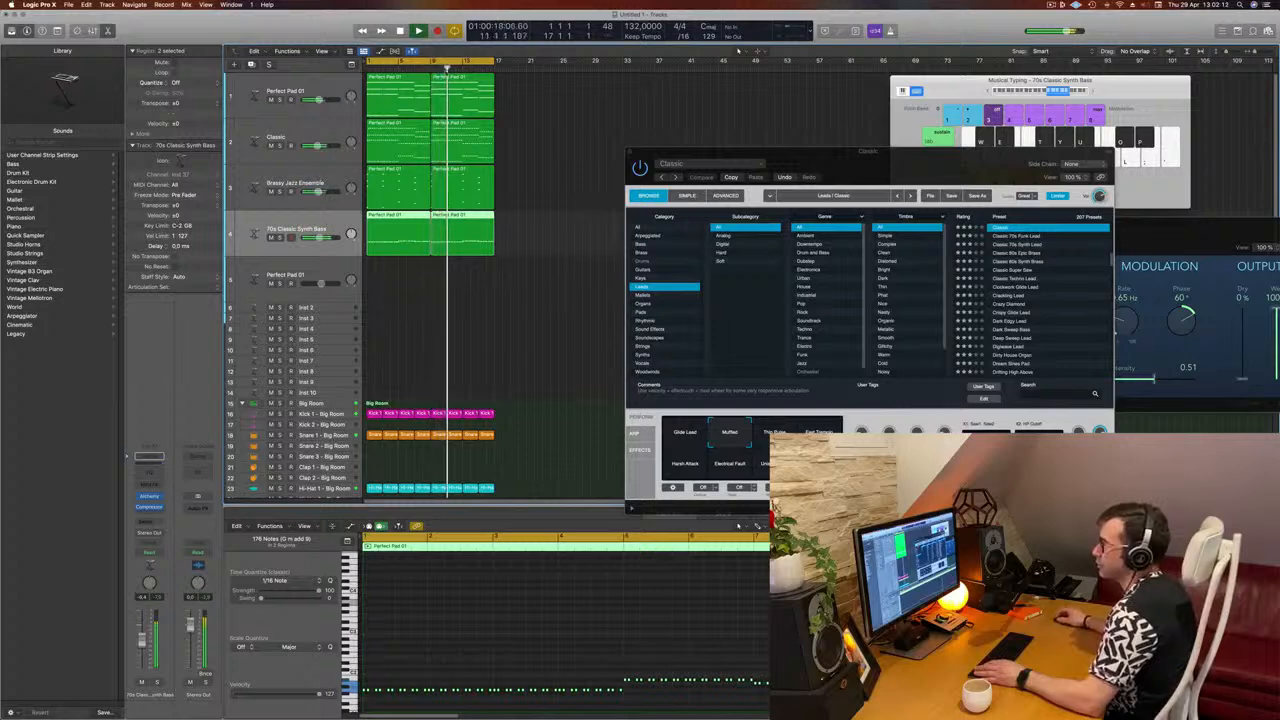
Compare the Perfect Pad 01, Classic and 70s Classic Synth Bass parts by soloing each track briefly.
{"action": "left_click", "coordinate": [283, 103]}
{"action": "left_click", "coordinate": [280, 99]}
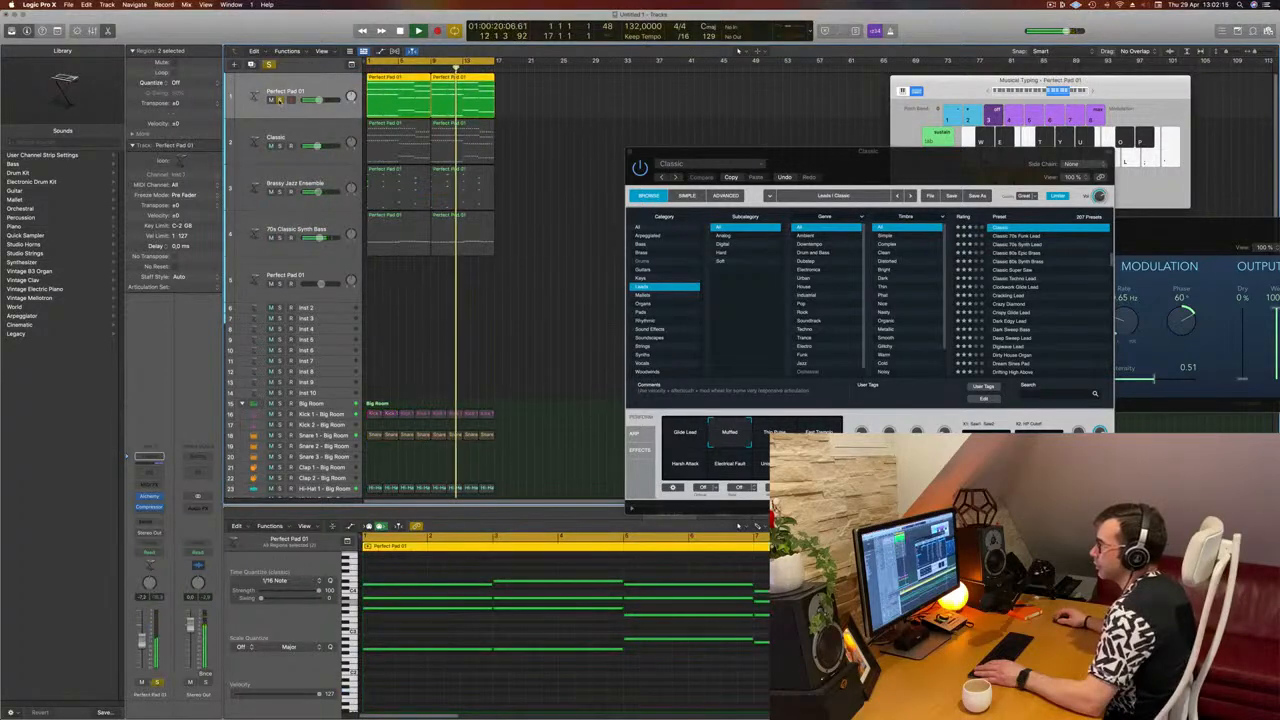
{"action": "left_click", "coordinate": [280, 99]}
{"action": "left_click", "coordinate": [281, 145]}
{"action": "left_click", "coordinate": [280, 145]}
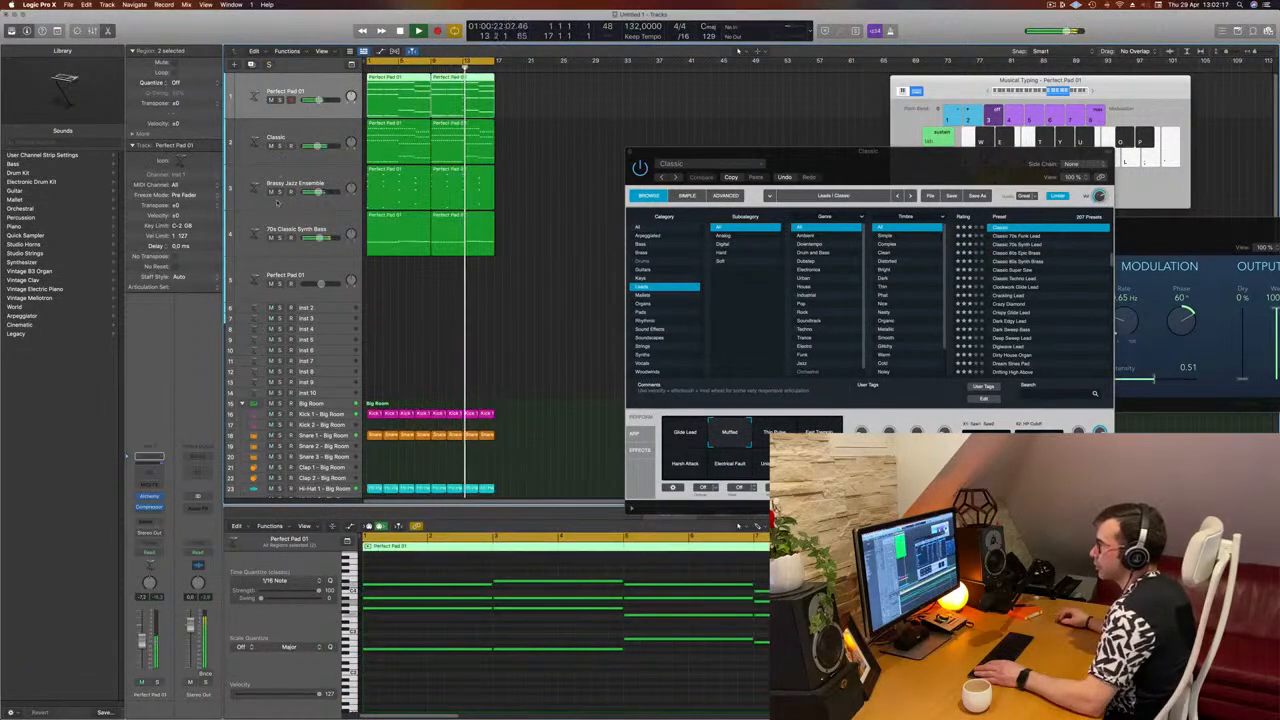
{"action": "left_click", "coordinate": [279, 238]}
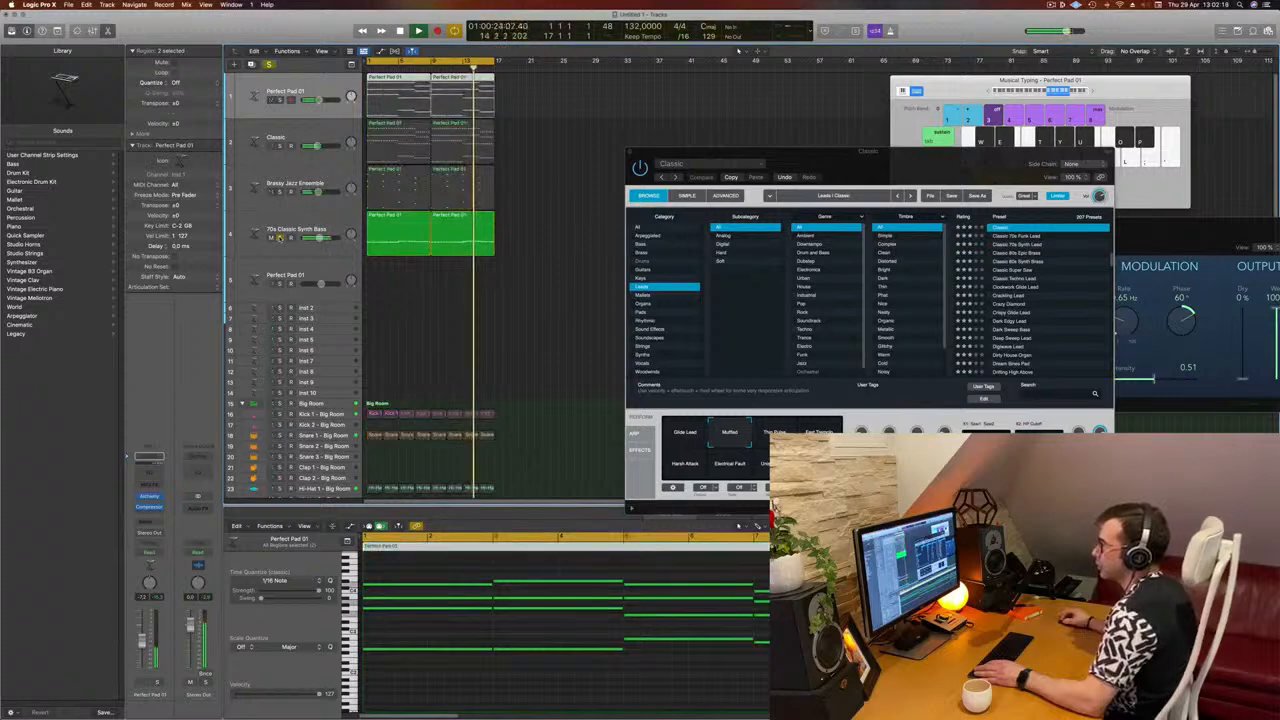
{"action": "left_click", "coordinate": [280, 238]}
Duplicate the Classic track with its channel settings and copy its first arpeggio region onto the new track.
{"action": "left_click", "coordinate": [278, 132]}
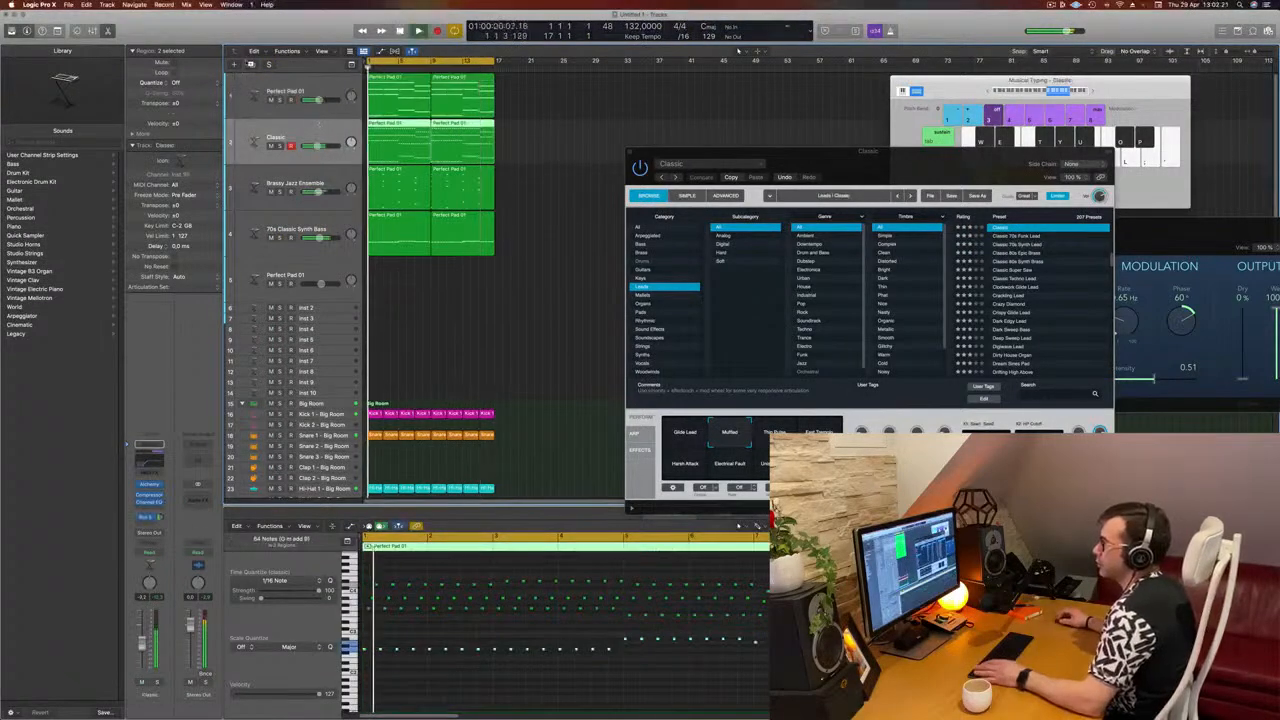
{"action": "left_click", "coordinate": [251, 64]}
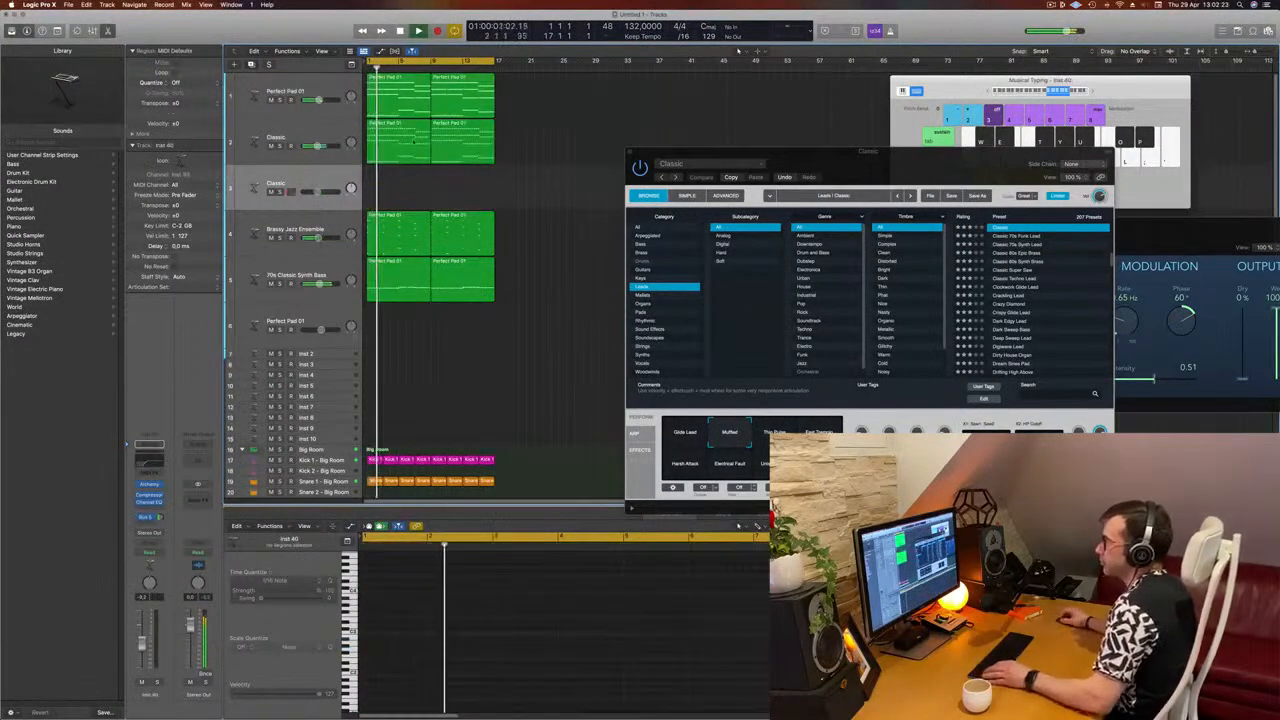
{"action": "left_click_drag", "start_coordinate": [402, 137], "coordinate": [400, 184]}
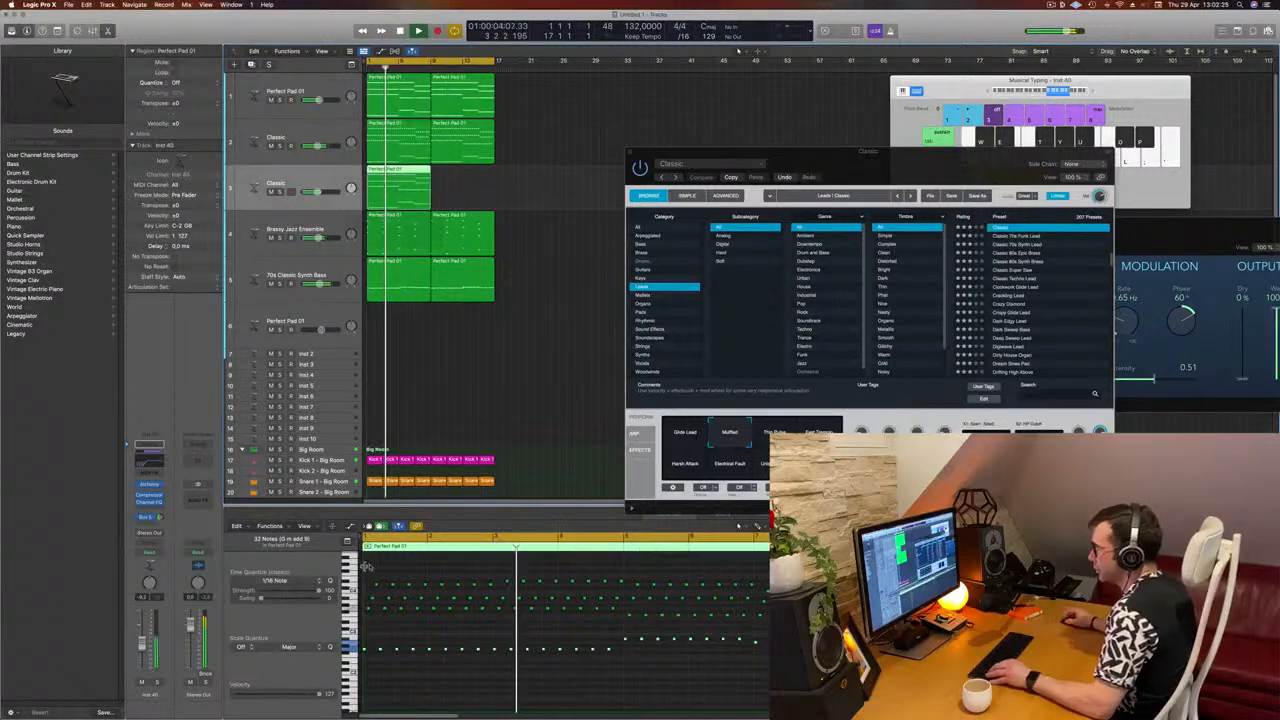
Keep only the lowest note row in the copied region and fill its gaps with a copy offset by an eighth note.
{"action": "left_click_drag", "start_coordinate": [367, 573], "coordinate": [850, 627]}
{"action": "key", "text": "Delete"}
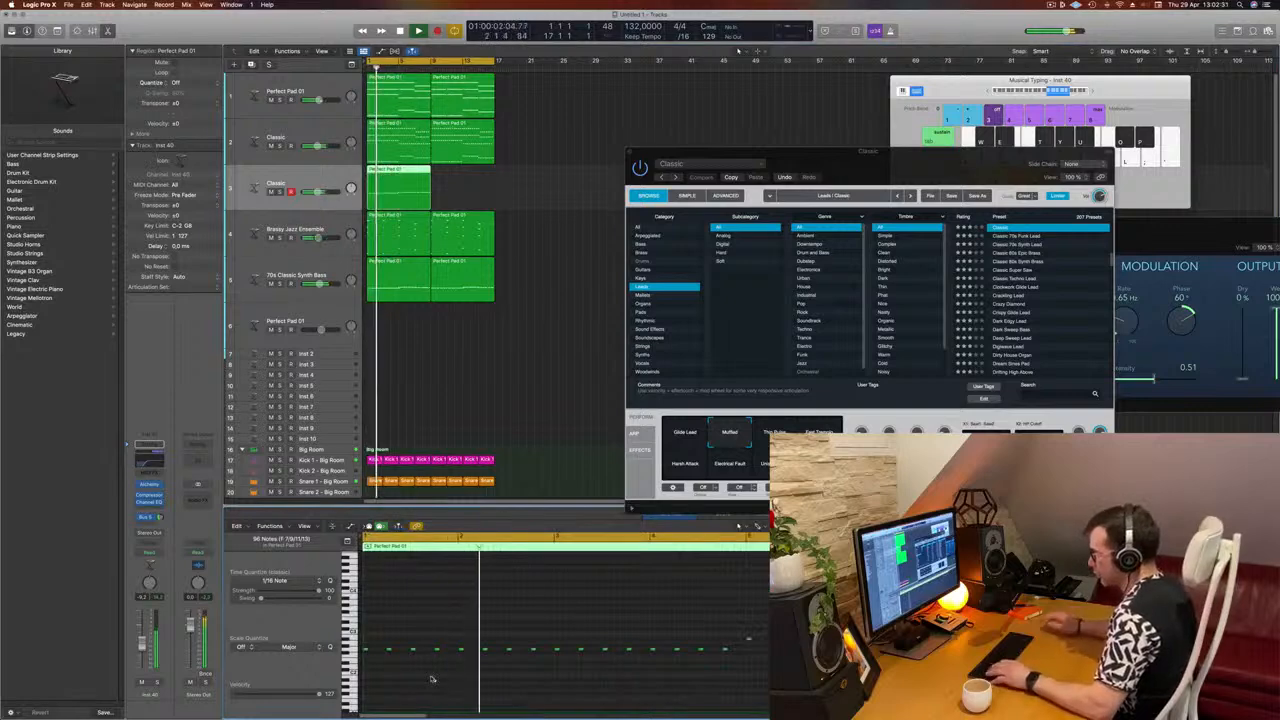
{"action": "scroll", "coordinate": [431, 679], "scroll_direction": "up", "scroll_amount": 3}
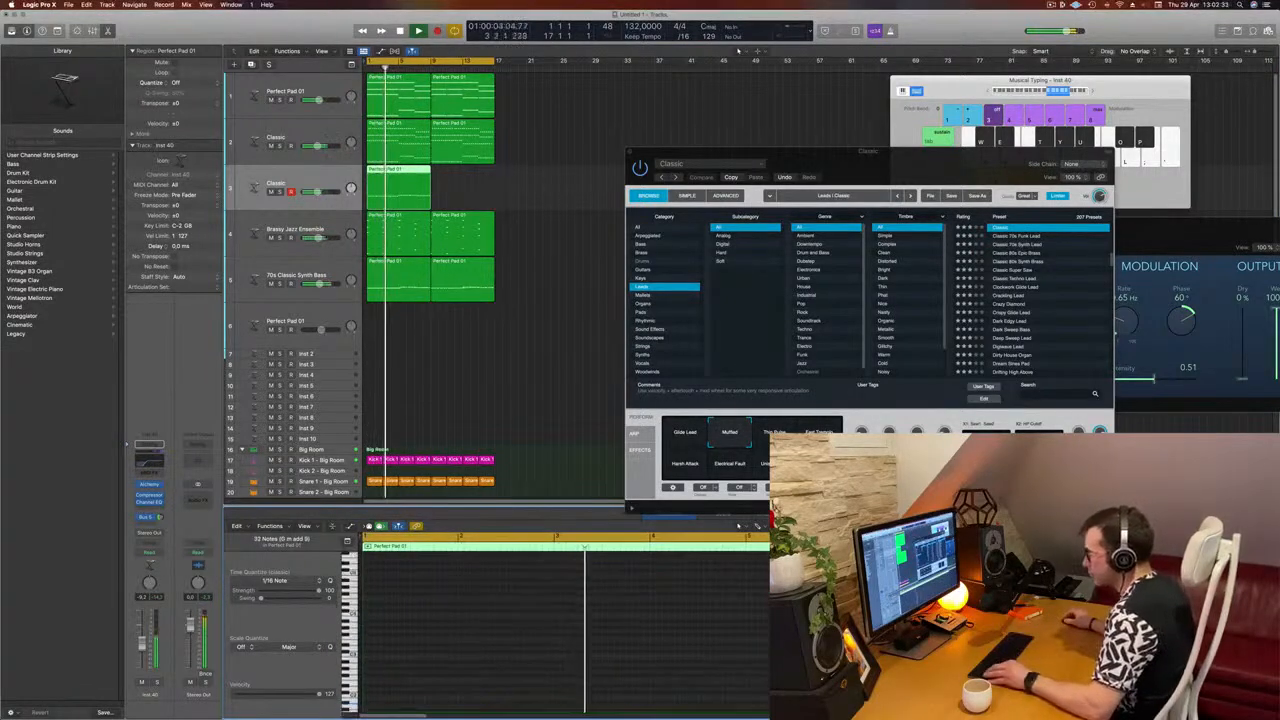
{"action": "scroll", "coordinate": [431, 679], "scroll_direction": "down", "scroll_amount": 5}
{"action": "scroll", "coordinate": [431, 677], "scroll_direction": "up", "scroll_amount": 3}
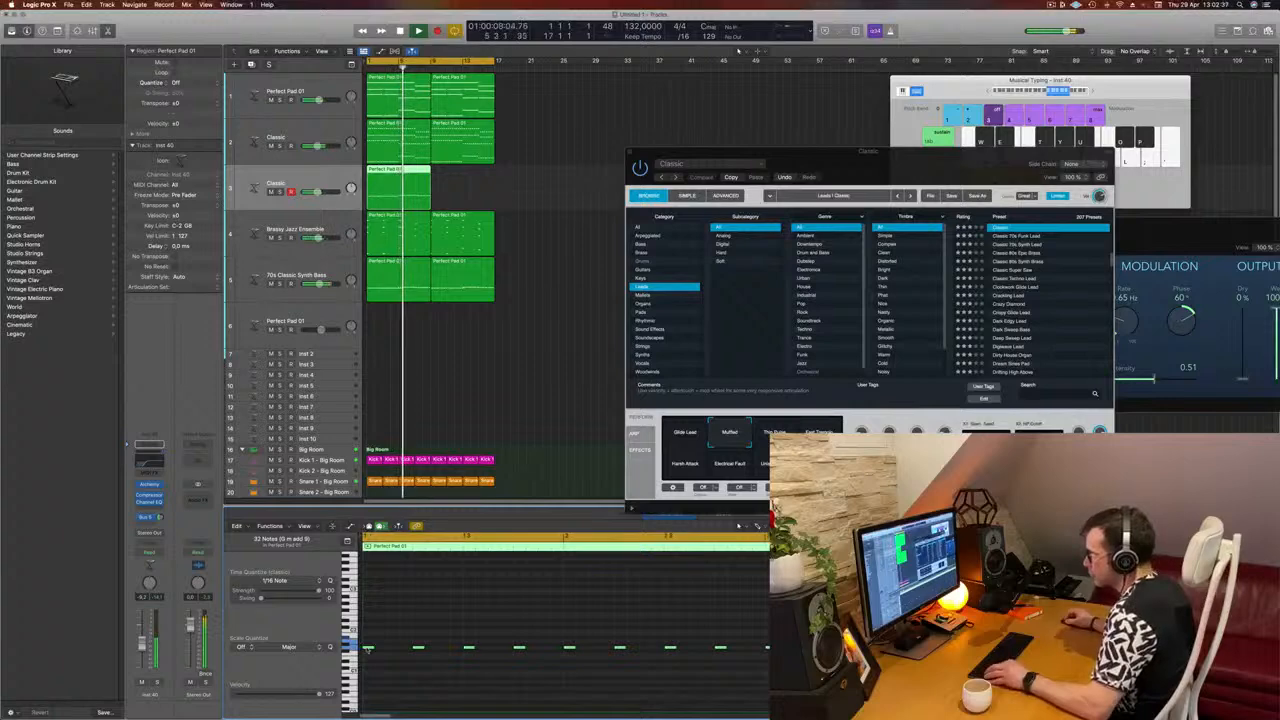
{"action": "left_click_drag", "start_coordinate": [368, 648], "coordinate": [392, 649]}
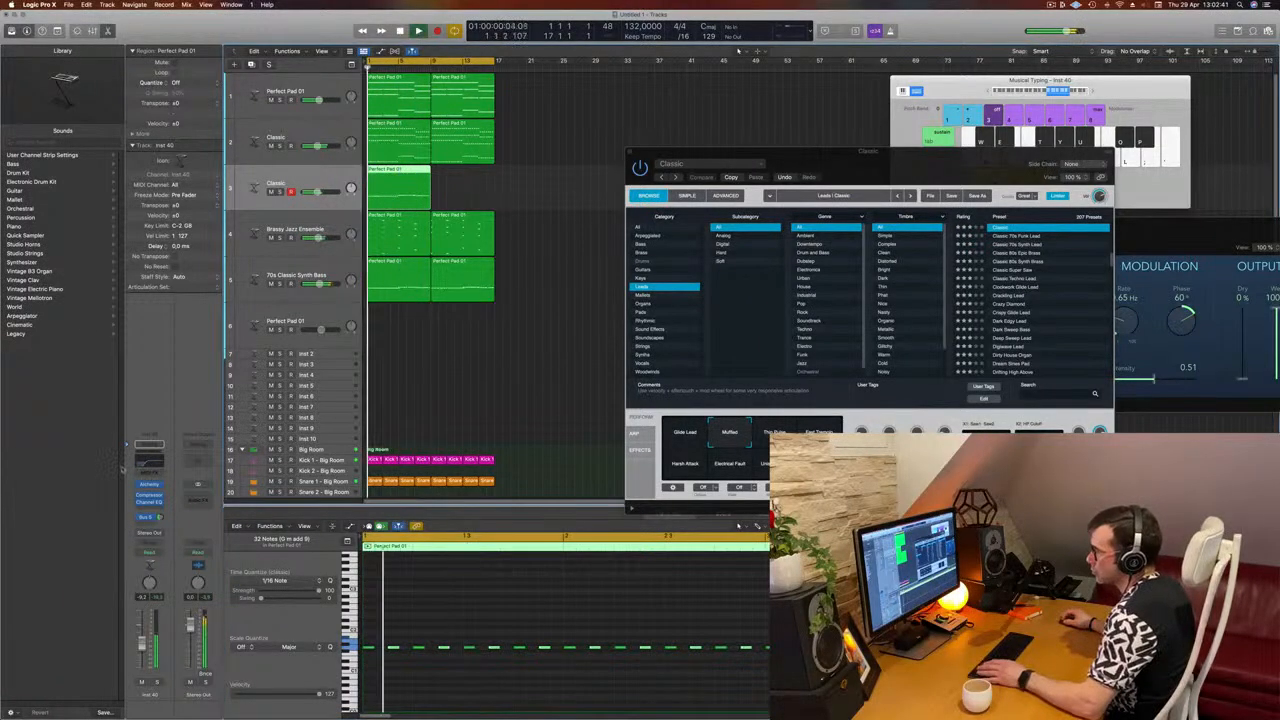
Lower the low-cut in the duplicated Classic track's Channel EQ to about 60 Hz.
{"action": "left_click", "coordinate": [148, 447]}
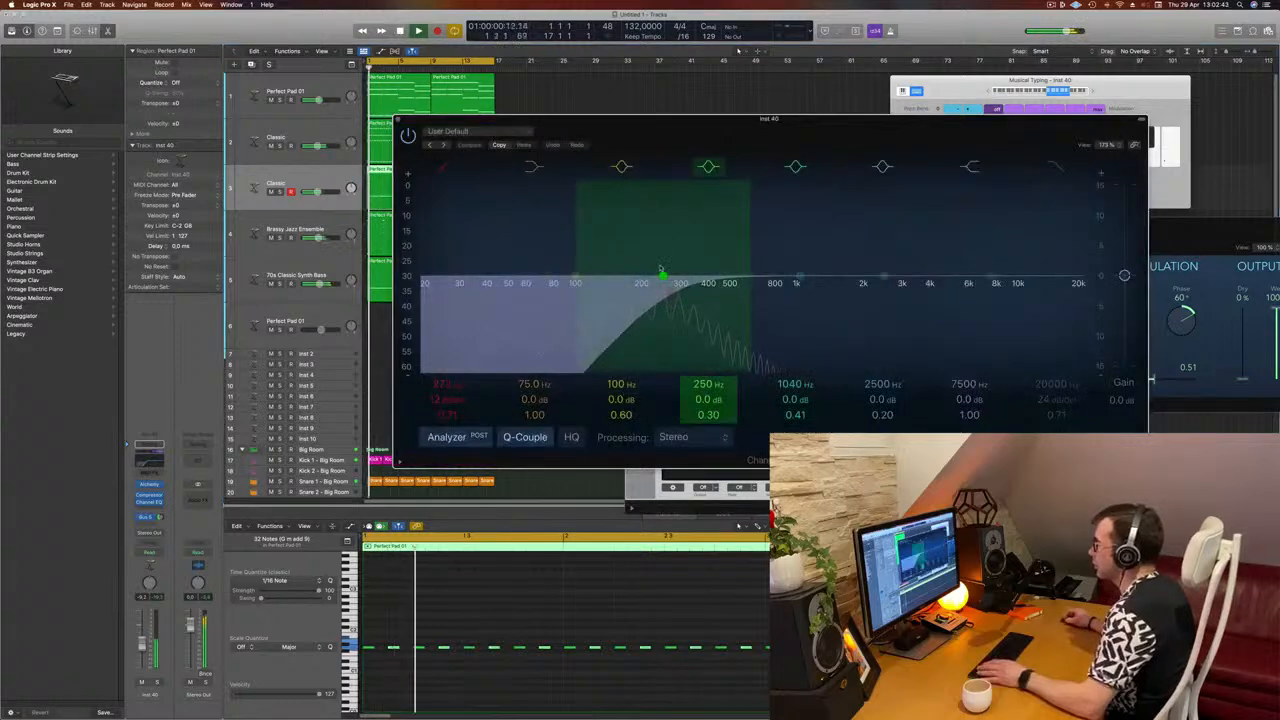
{"action": "mouse_move", "coordinate": [537, 295]}
{"action": "left_mouse_down"}
{"action": "mouse_move", "coordinate": [514, 292]}
{"action": "mouse_move", "coordinate": [548, 294]}
{"action": "mouse_move", "coordinate": [522, 292]}
{"action": "left_mouse_up"}
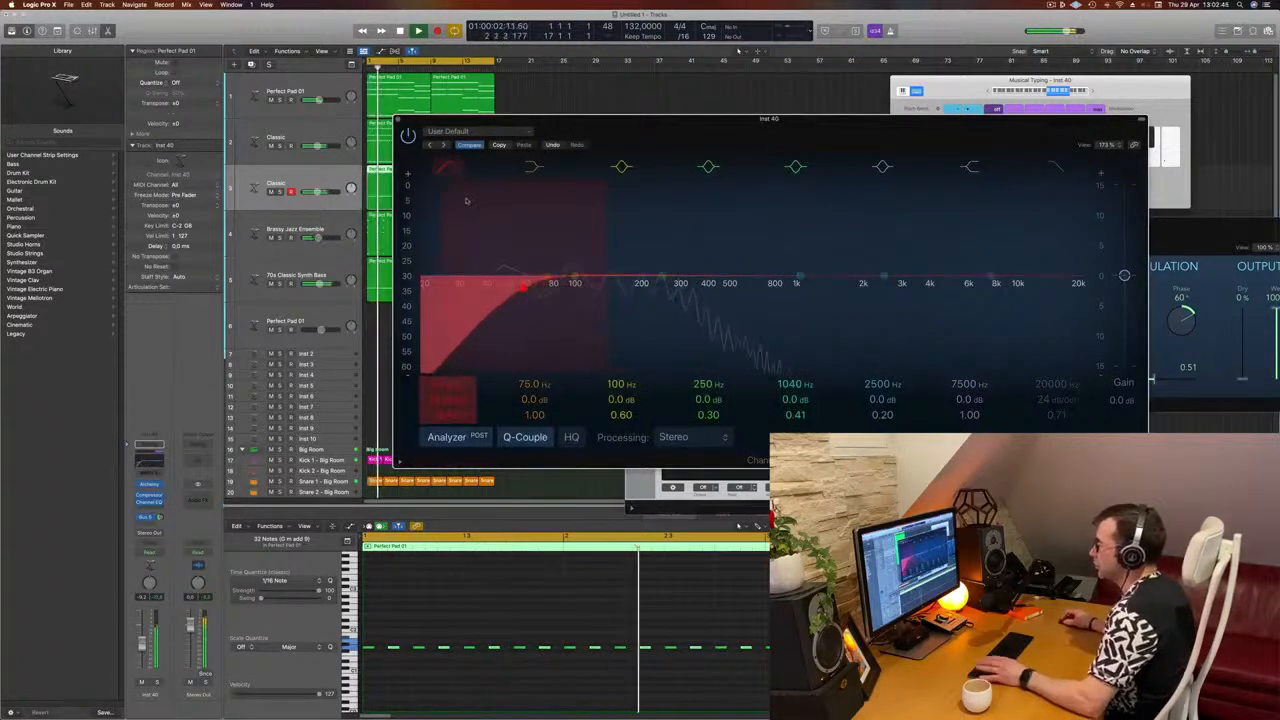
{"action": "left_click", "coordinate": [398, 120]}
Solo the duplicated Classic track while loading the Classic 70s Funk Lead preset in its Alchemy synth, and unsolo it for full playback.
{"action": "key", "text": "space"}
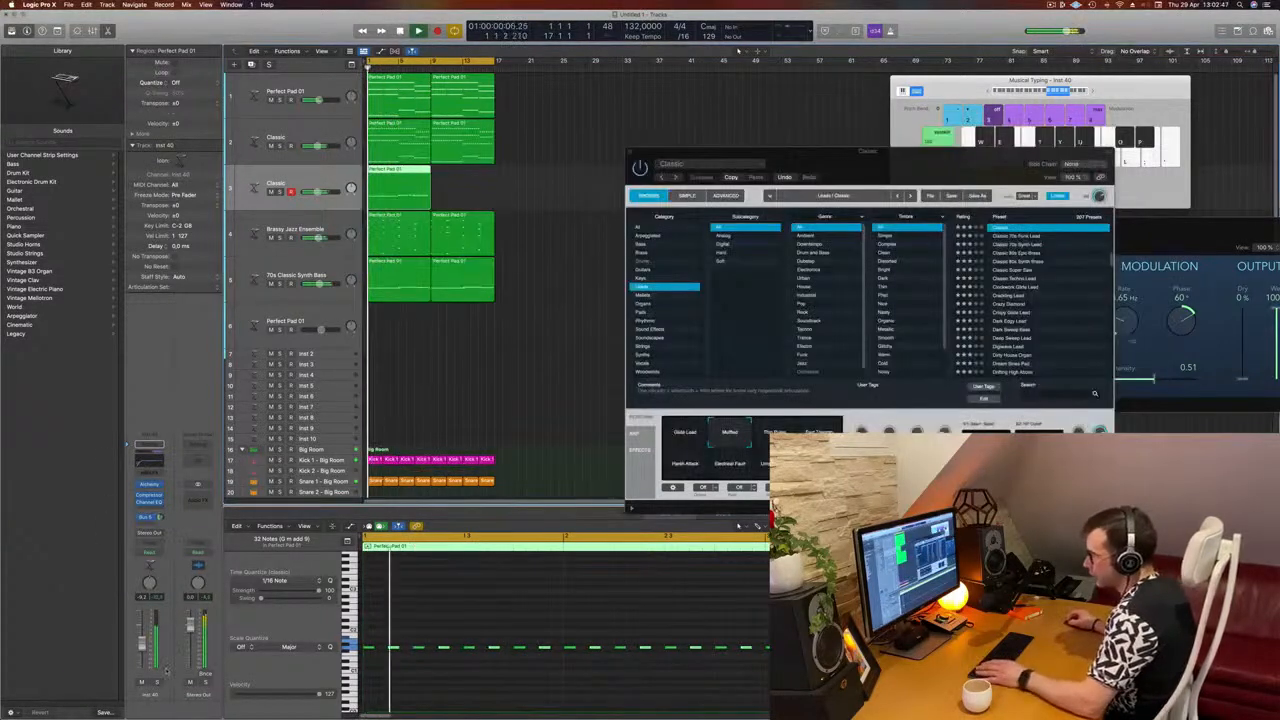
{"action": "key", "text": "s"}
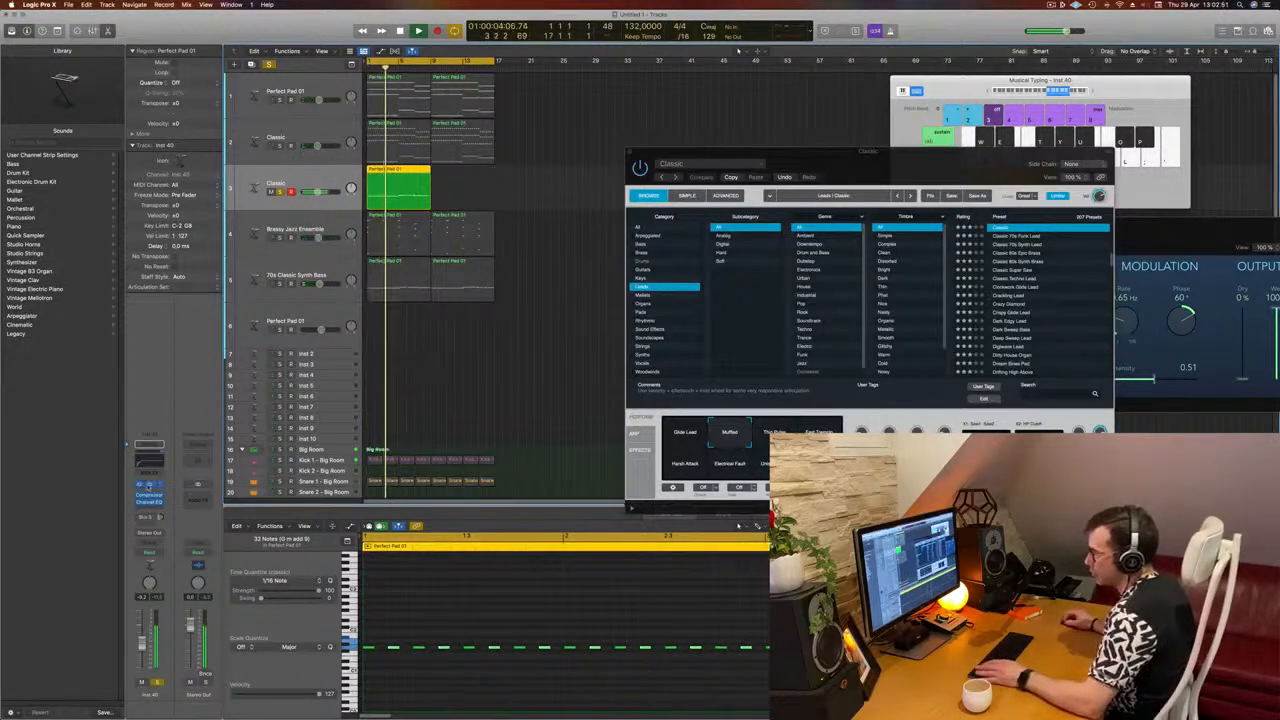
{"action": "left_click", "coordinate": [148, 486]}
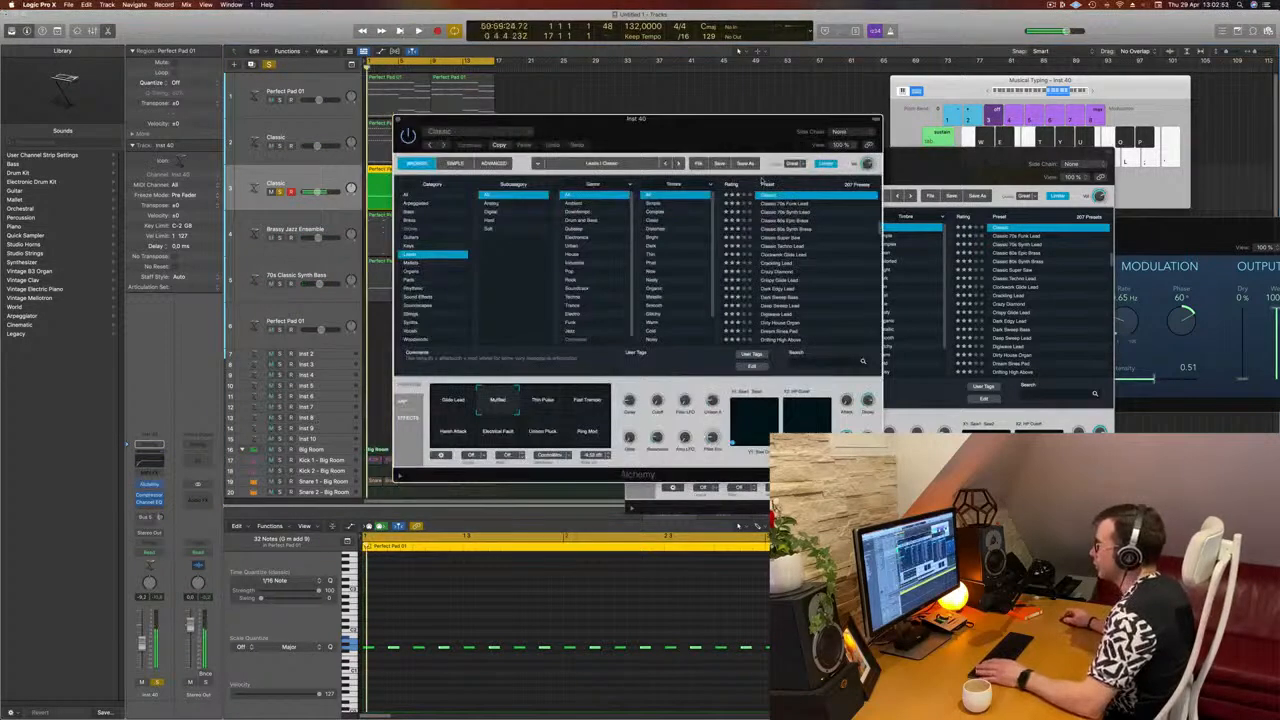
{"action": "left_click_drag", "start_coordinate": [739, 130], "coordinate": [807, 128]}
{"action": "left_click", "coordinate": [849, 203]}
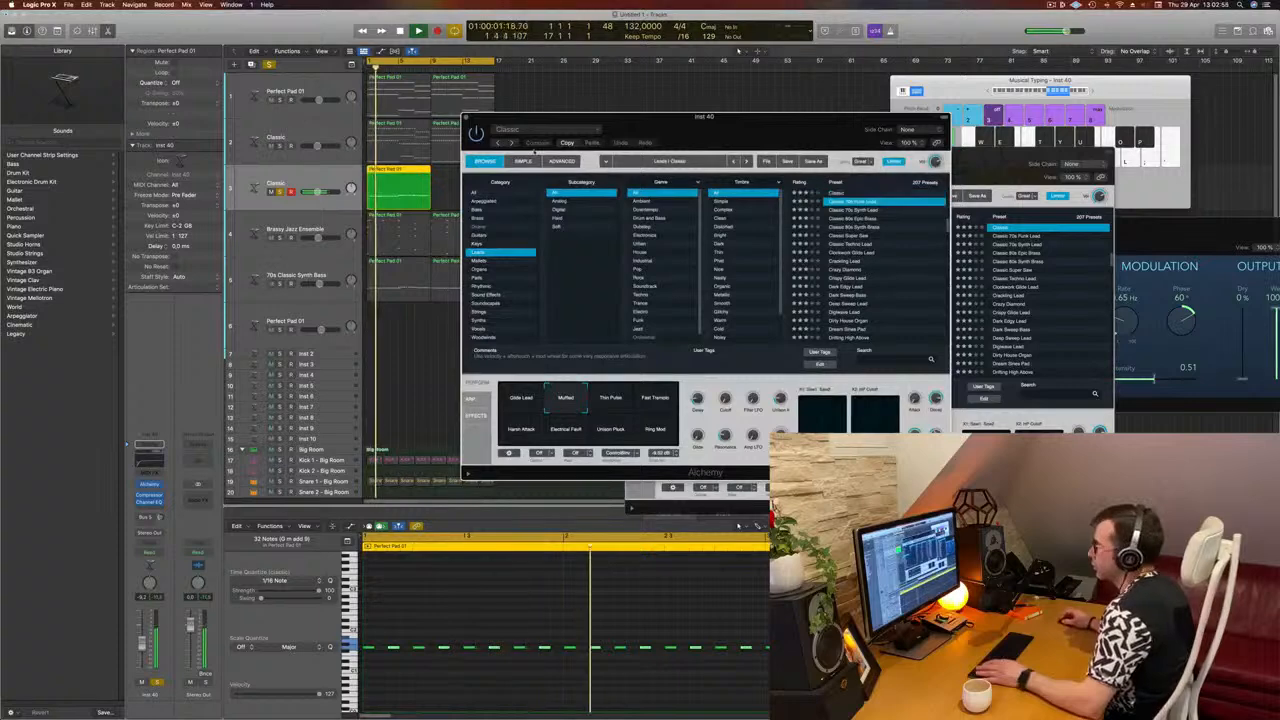
{"action": "left_click_drag", "start_coordinate": [707, 117], "coordinate": [750, 119]}
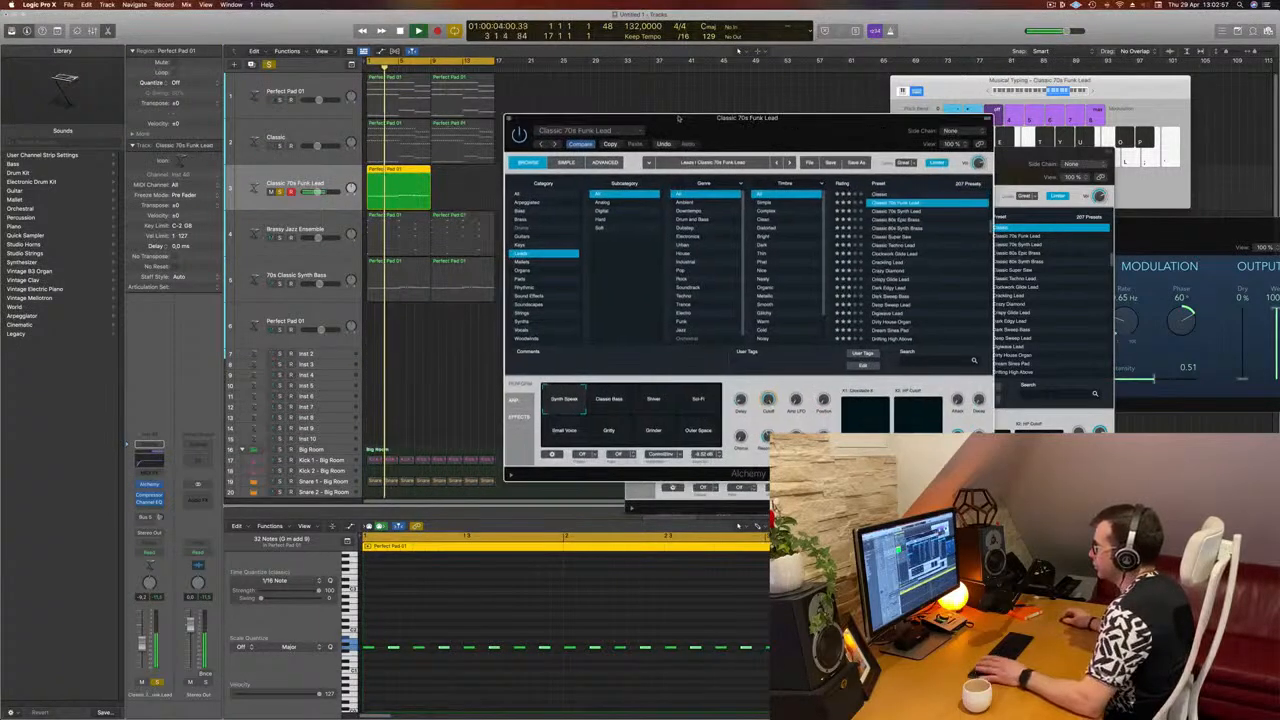
{"action": "left_click", "coordinate": [156, 683]}
{"action": "key", "text": "Return"}
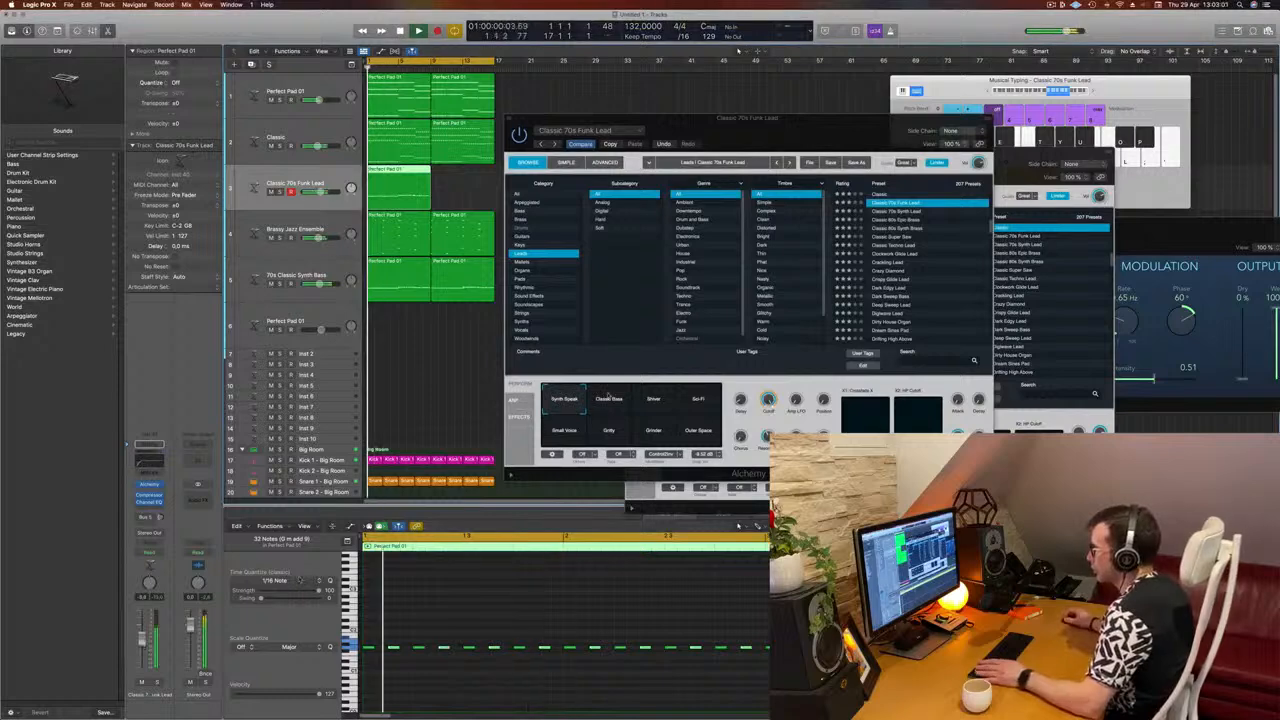
Audition the Classic 70s Funk Lead performance variations, including Classic Bass, Sci-Fi, Outer Space, Grinder, Gritty and Small Voice.
{"action": "left_click", "coordinate": [619, 403]}
{"action": "left_click", "coordinate": [655, 404]}
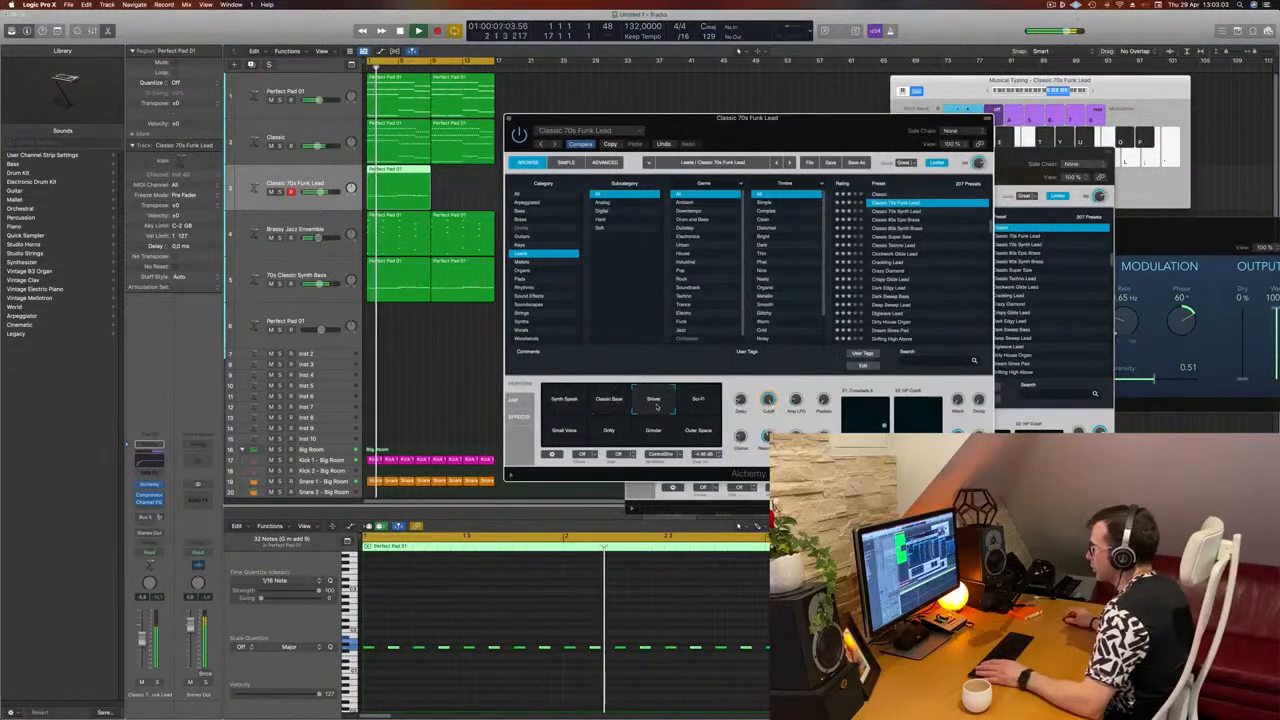
{"action": "left_click", "coordinate": [693, 406]}
{"action": "left_click", "coordinate": [689, 436]}
{"action": "left_click", "coordinate": [639, 440]}
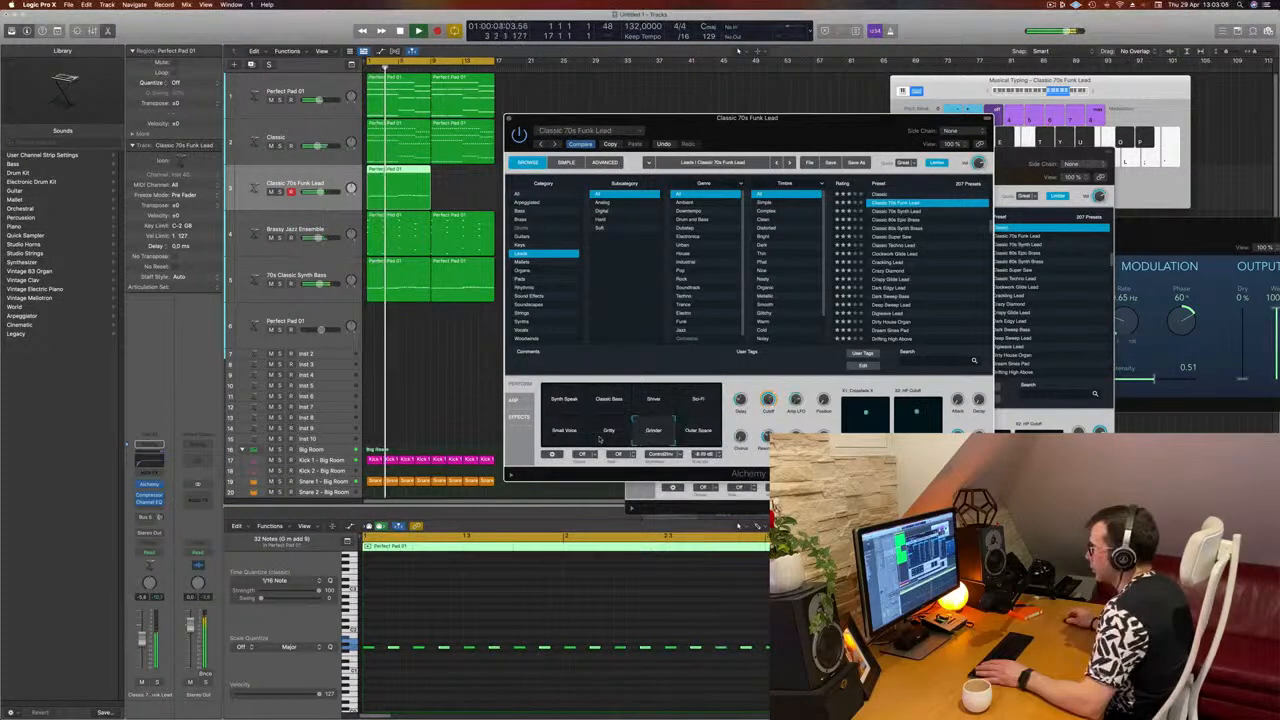
{"action": "left_click", "coordinate": [599, 440]}
{"action": "left_click", "coordinate": [553, 440]}
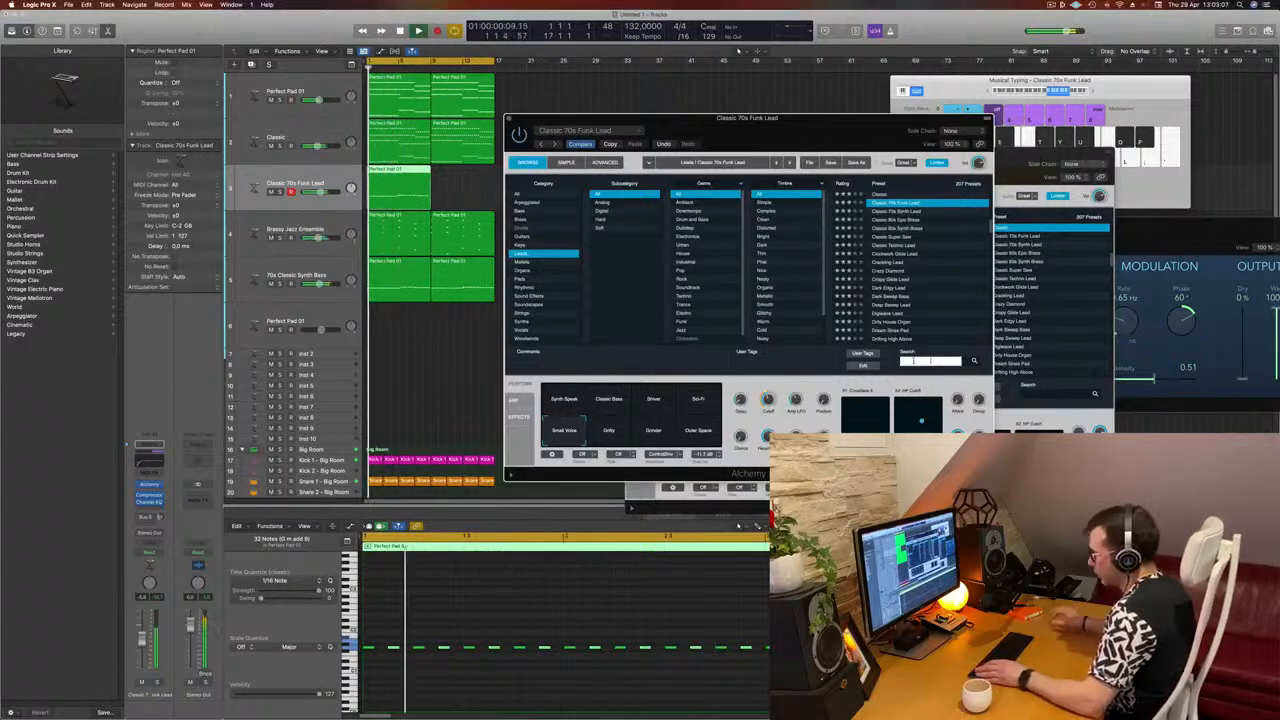
Search the lead presets for "acid" and audition Titanic Elevations with its Distorted, Funky and Ambience variations.
{"action": "type", "text": "acid"}
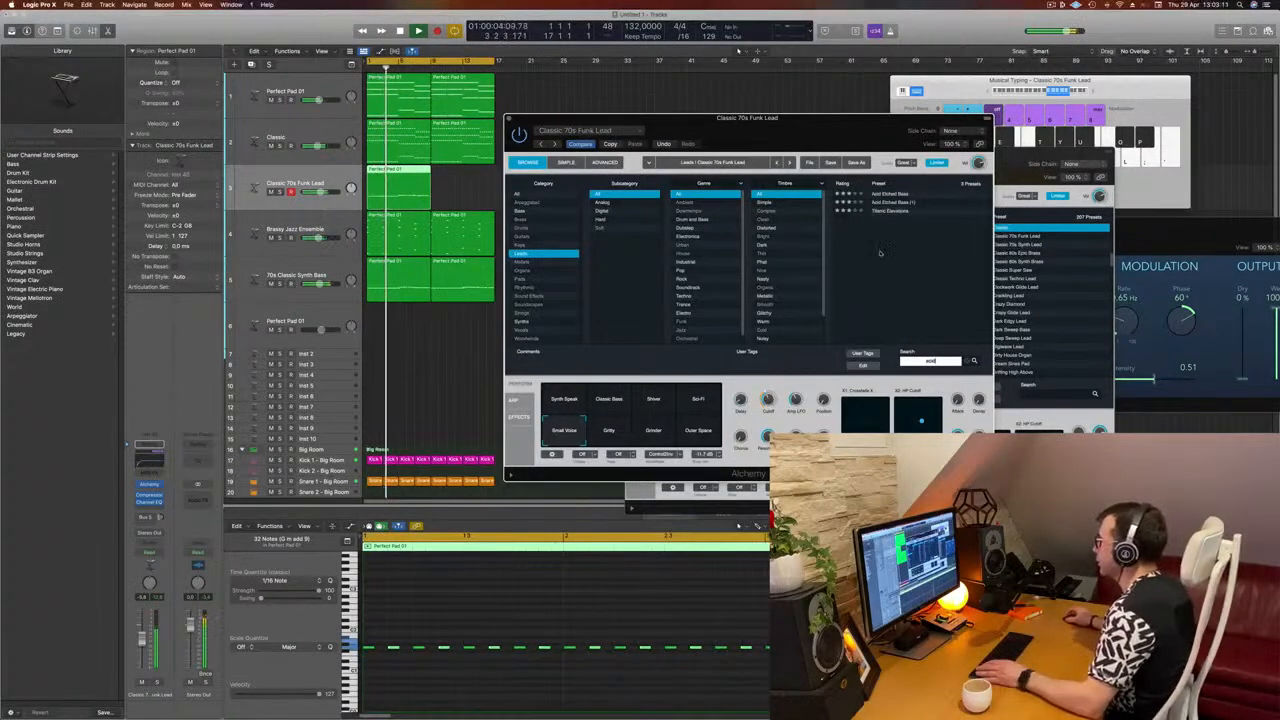
{"action": "left_click", "coordinate": [886, 195]}
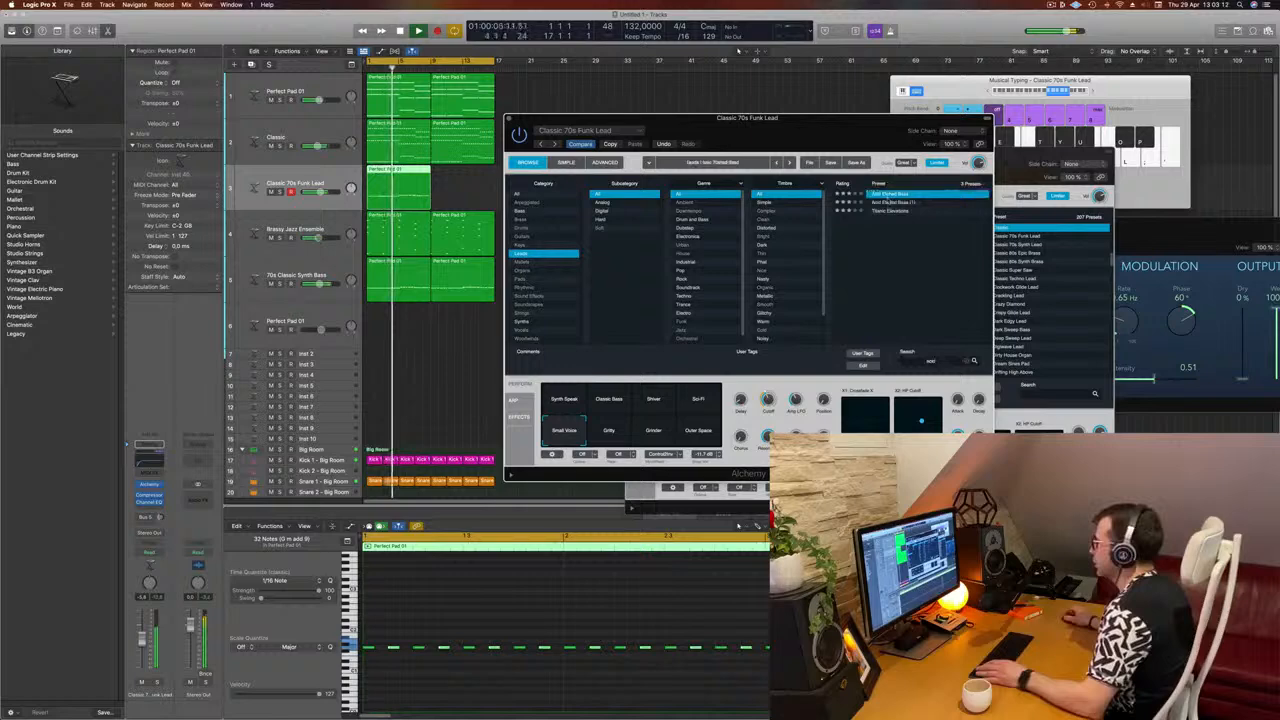
{"action": "left_click", "coordinate": [885, 211]}
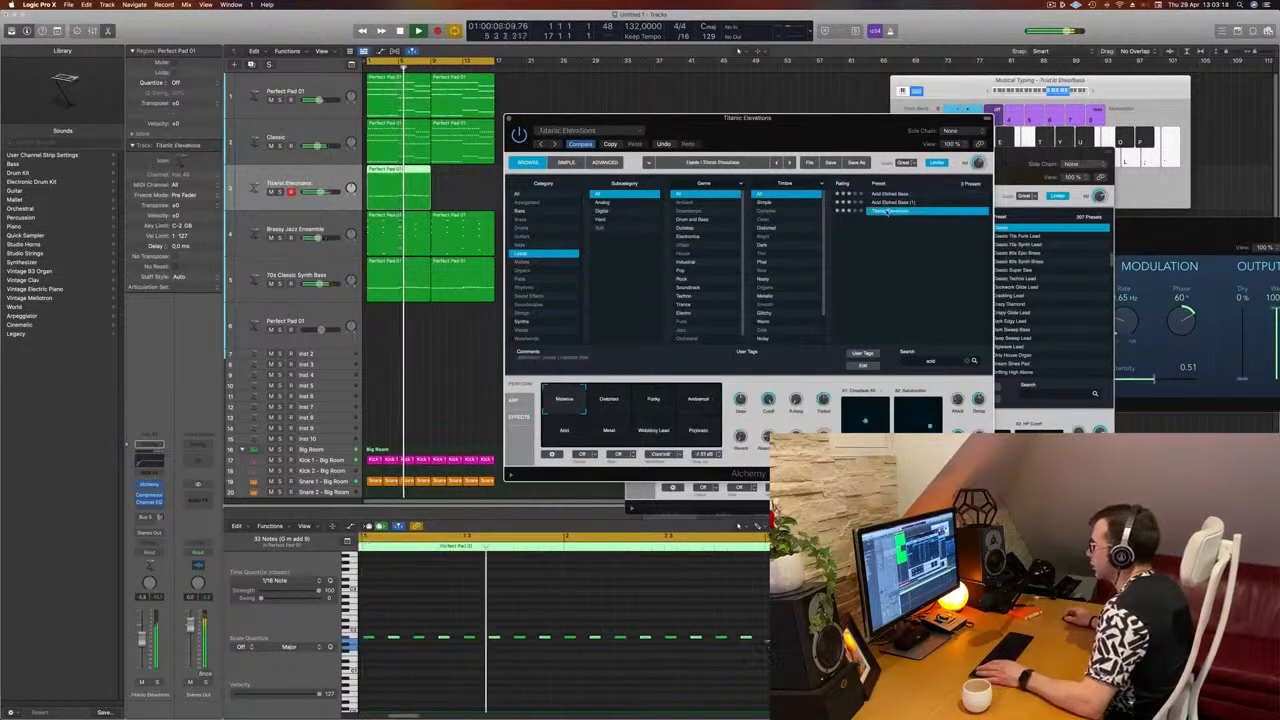
{"action": "left_click", "coordinate": [618, 397]}
{"action": "left_click", "coordinate": [655, 400]}
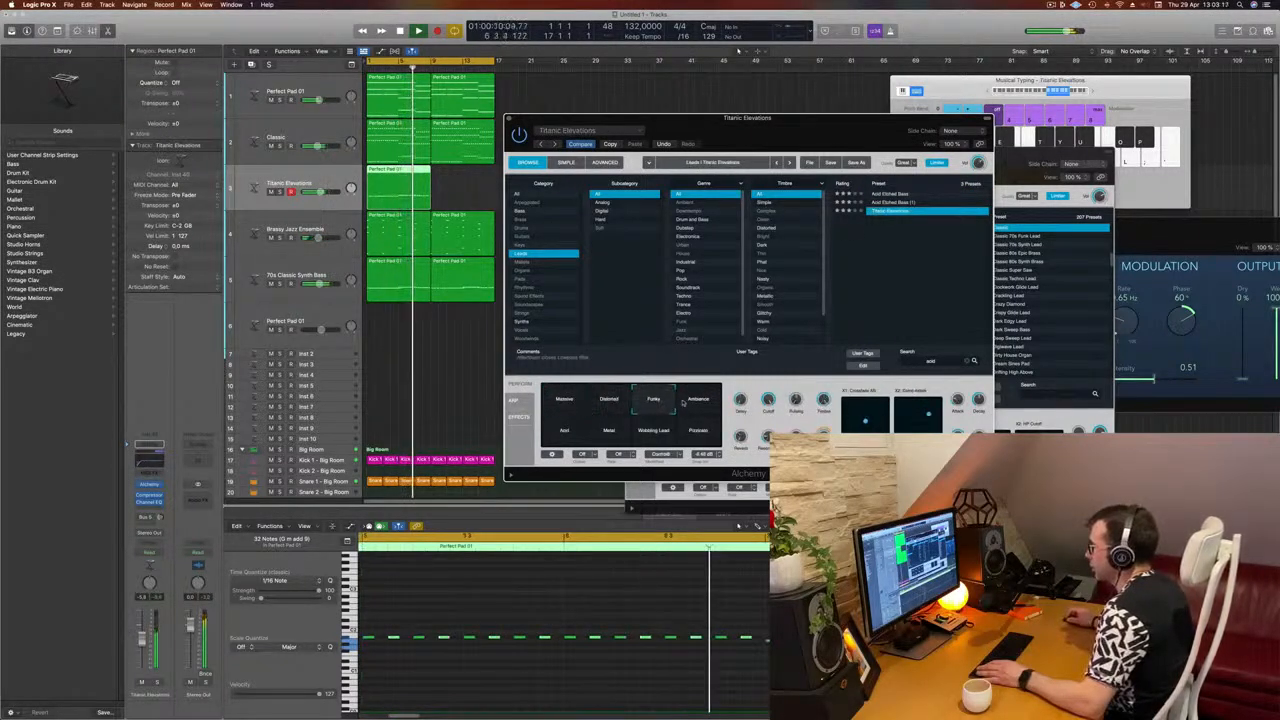
{"action": "left_click", "coordinate": [684, 403]}
Load Acid Etched Bass and try its Overdriven Modulation, Pad Mode, Clean & Phat and Arp Acid variations.
{"action": "left_click", "coordinate": [873, 194]}
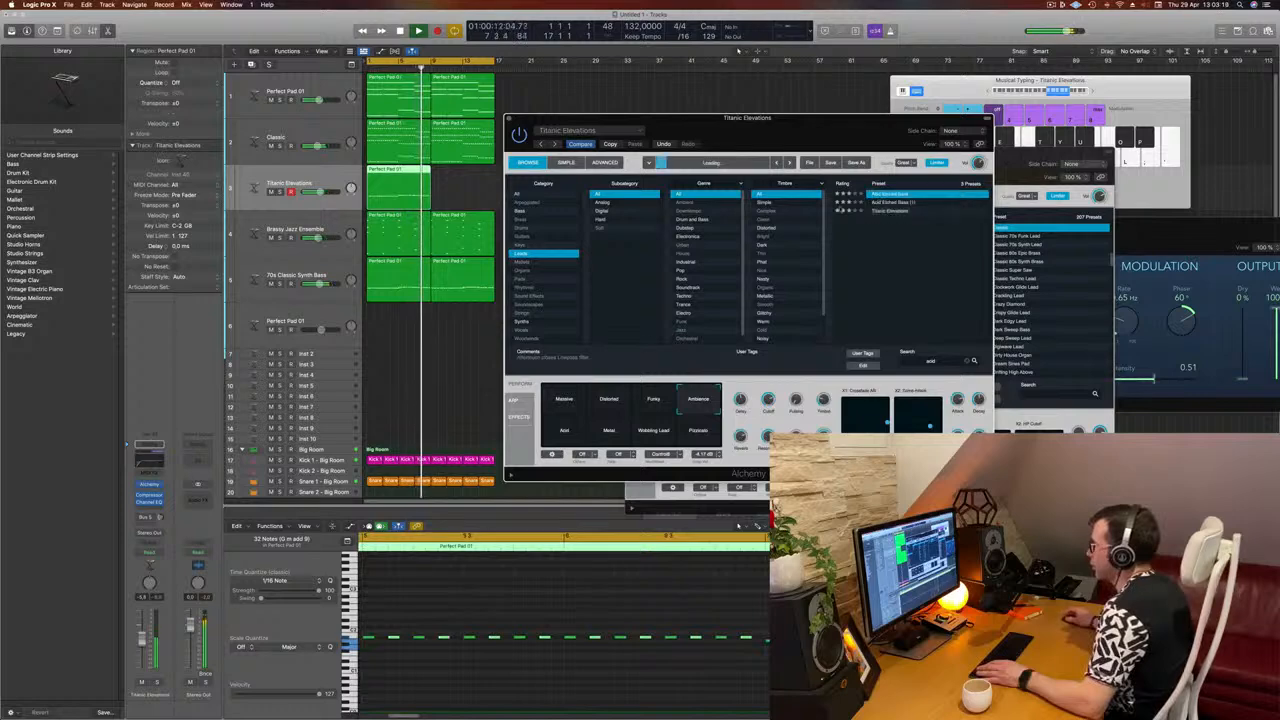
{"action": "left_click", "coordinate": [619, 407]}
{"action": "left_click", "coordinate": [655, 403]}
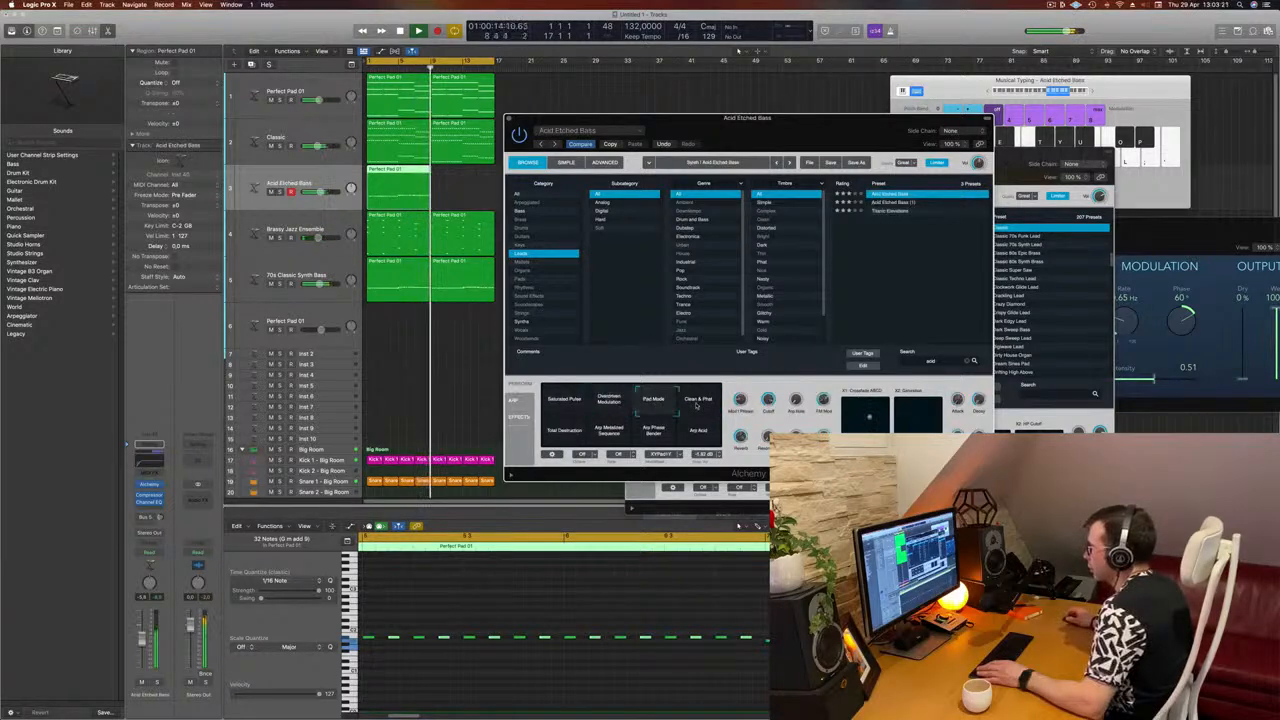
{"action": "left_click", "coordinate": [698, 400]}
{"action": "left_click", "coordinate": [711, 431]}
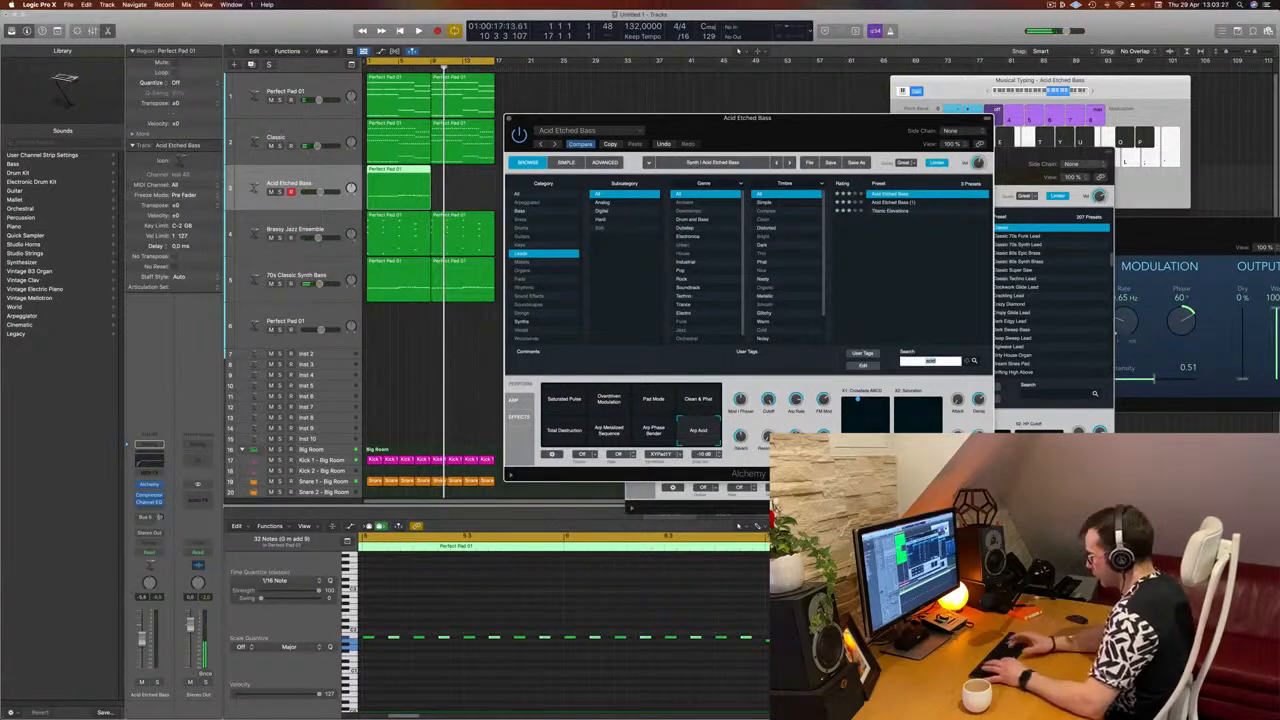
Filter the lead presets by "classic", look through the list and load 80s Synth Pop Lead.
{"action": "type", "text": "cla"}
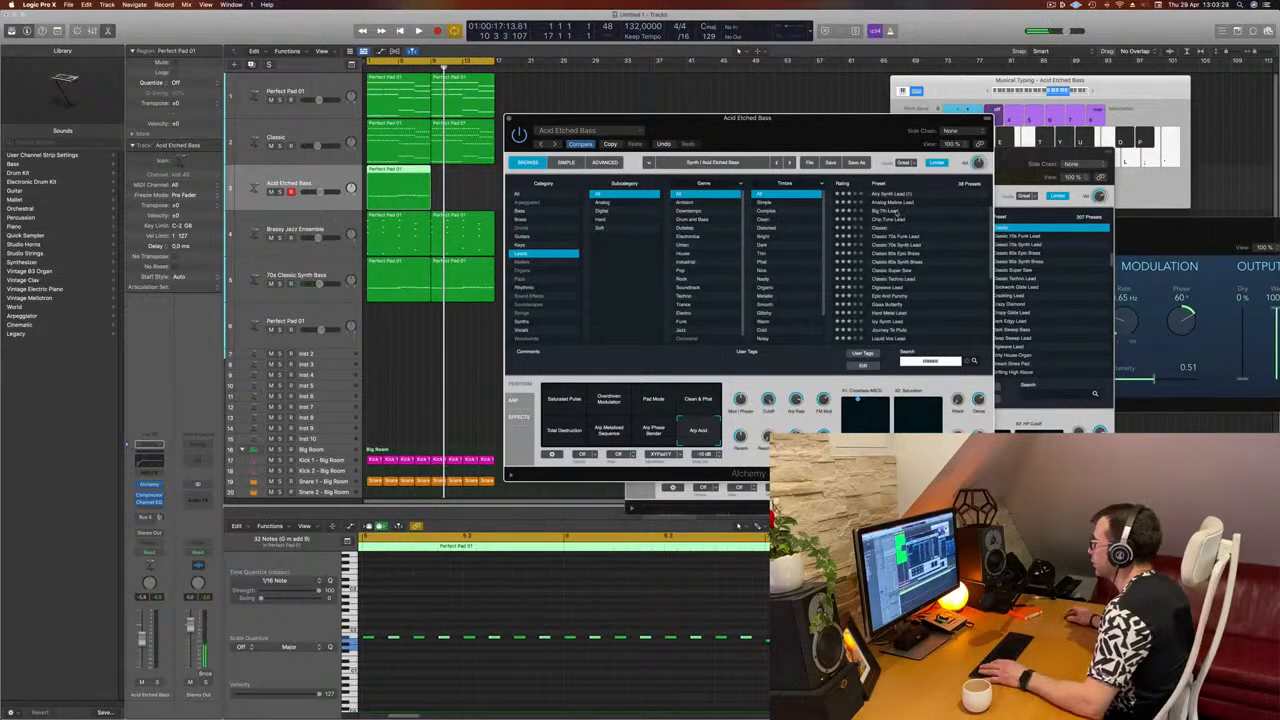
{"action": "type", "text": "ssic"}
{"action": "scroll", "coordinate": [944, 227], "scroll_direction": "down", "scroll_amount": 2}
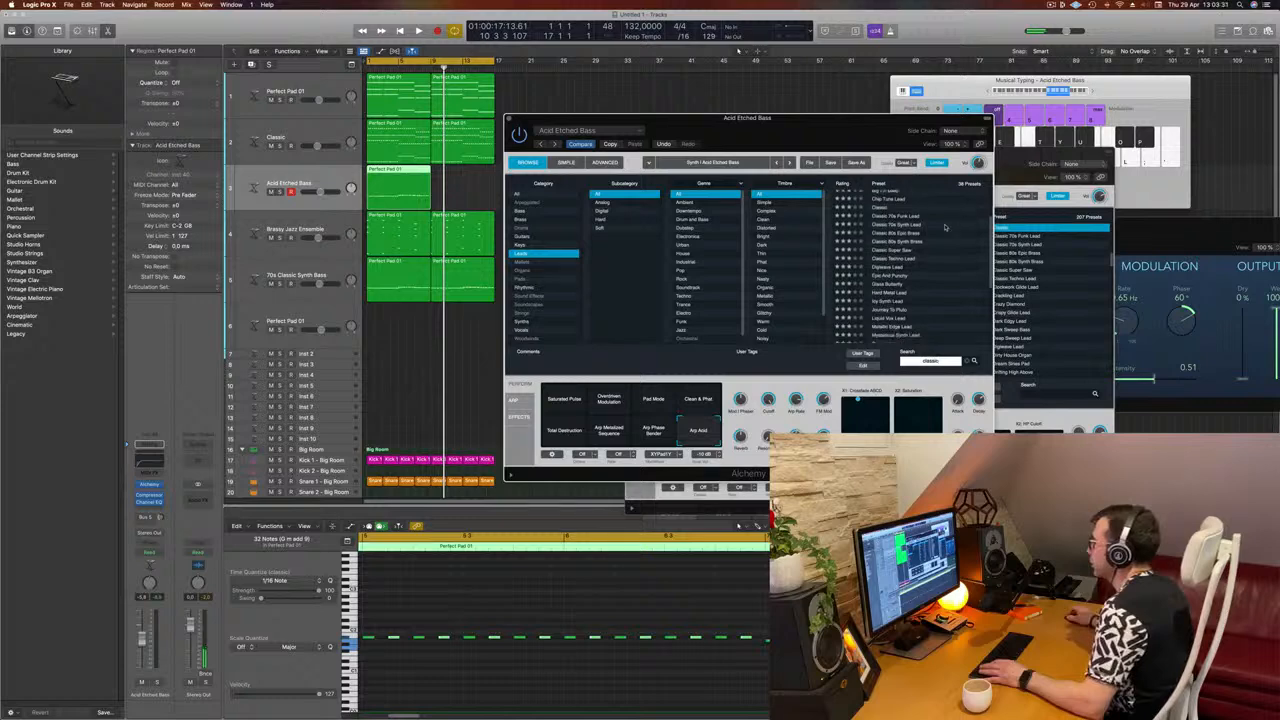
{"action": "scroll", "coordinate": [944, 227], "scroll_direction": "down", "scroll_amount": 2}
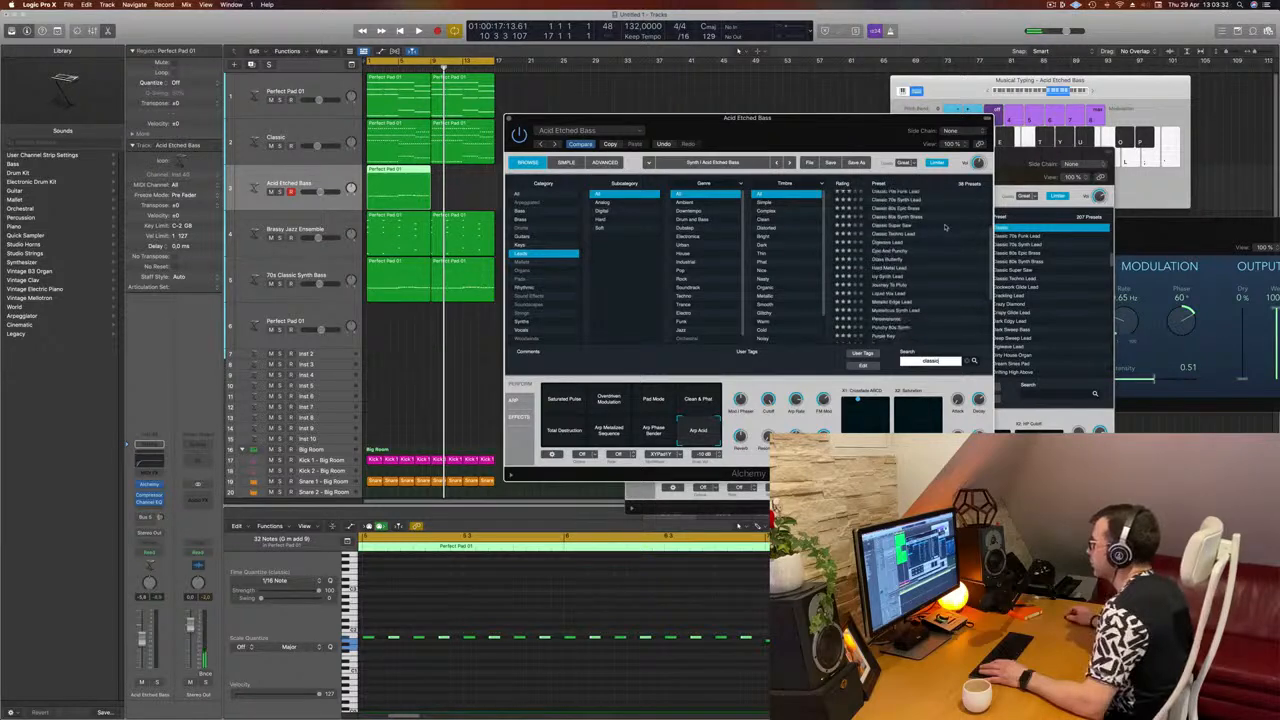
{"action": "scroll", "coordinate": [944, 227], "scroll_direction": "down", "scroll_amount": 3}
{"action": "scroll", "coordinate": [944, 227], "scroll_direction": "down", "scroll_amount": 4}
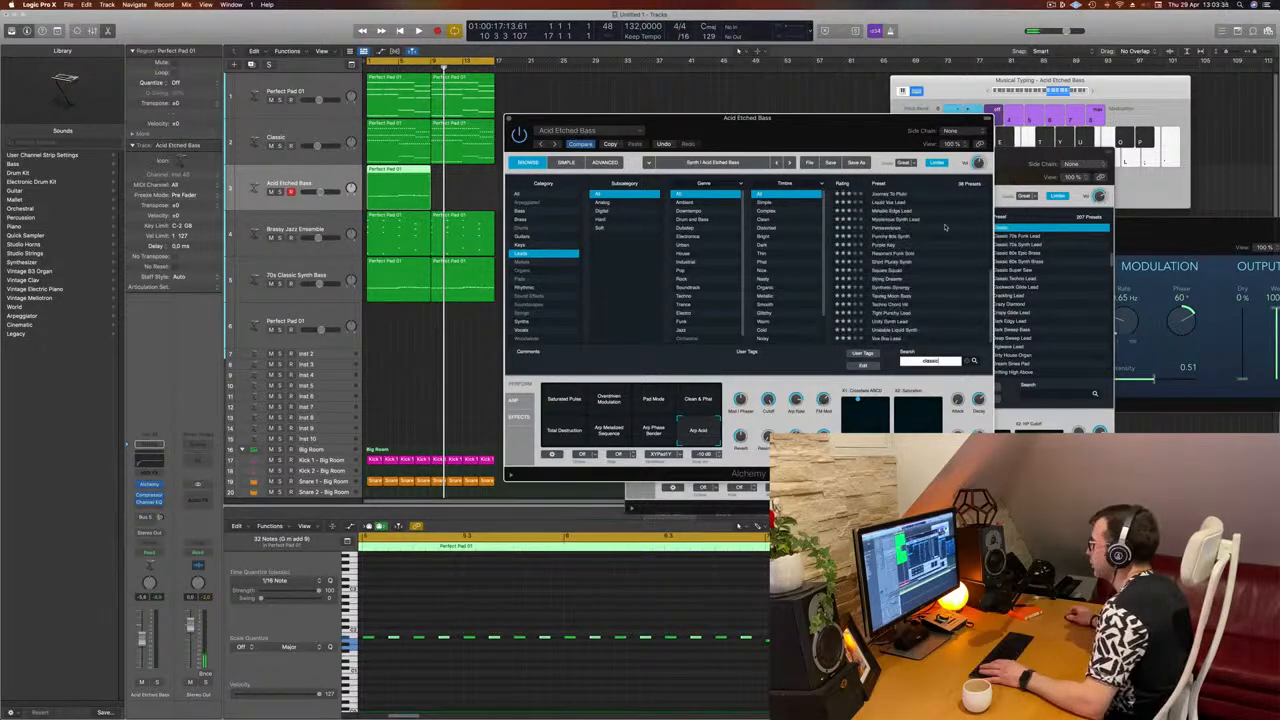
{"action": "scroll", "coordinate": [944, 227], "scroll_direction": "up", "scroll_amount": 5}
{"action": "left_click", "coordinate": [893, 211]}
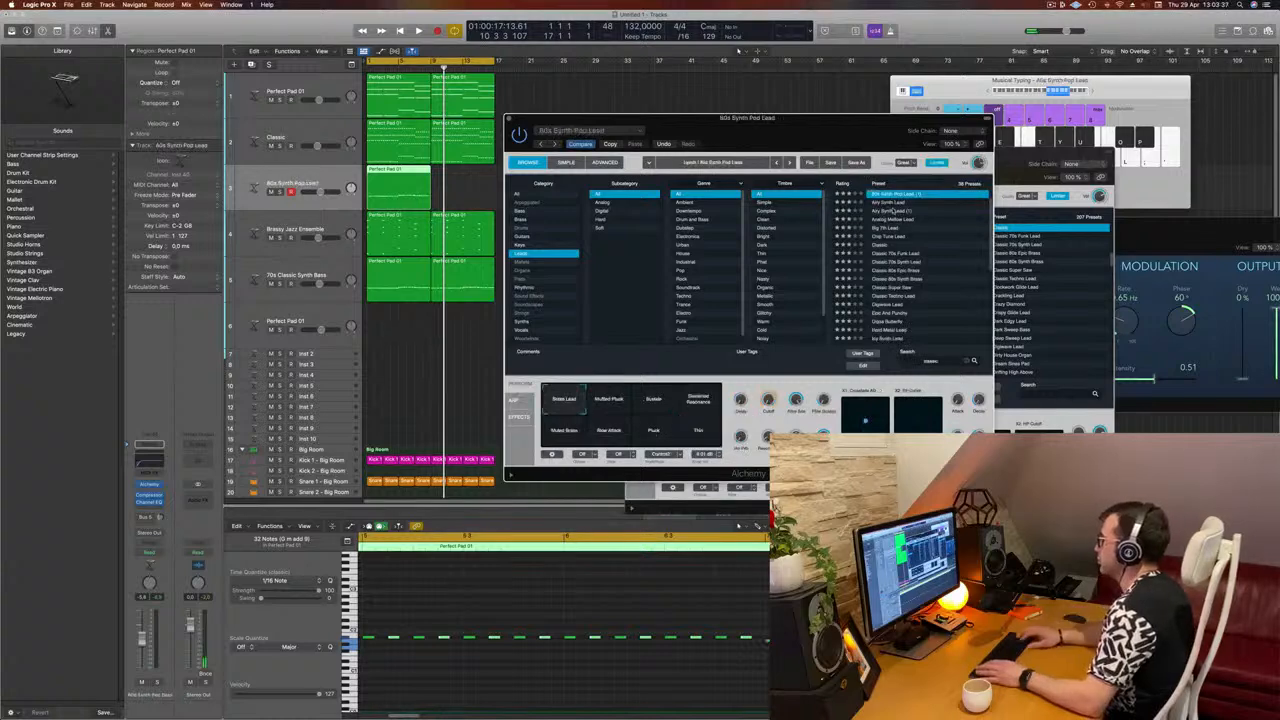
Audition the filtered presets during playback from Airy Synth Lead through Liquid Vox Lead, and load Square Squad.
{"action": "key", "text": "space"}
{"action": "left_click", "coordinate": [893, 211]}
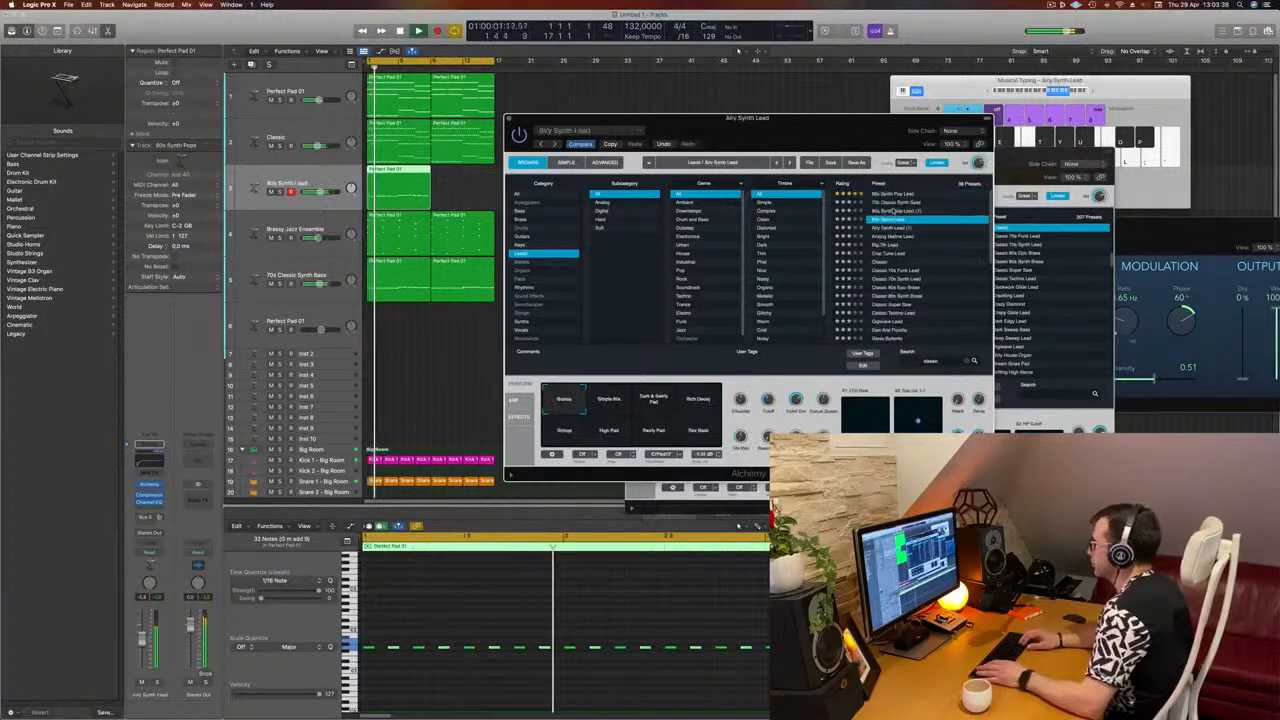
{"action": "key", "text": "Down"}
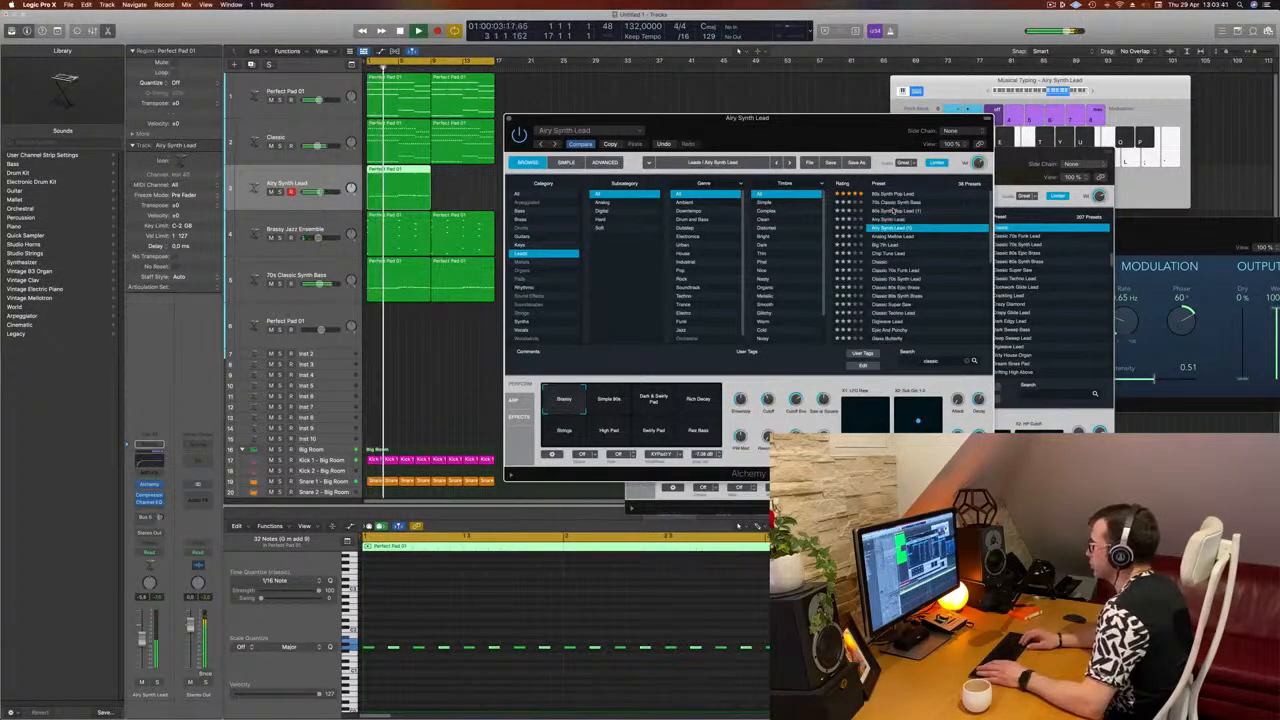
{"action": "key", "text": "Down"}
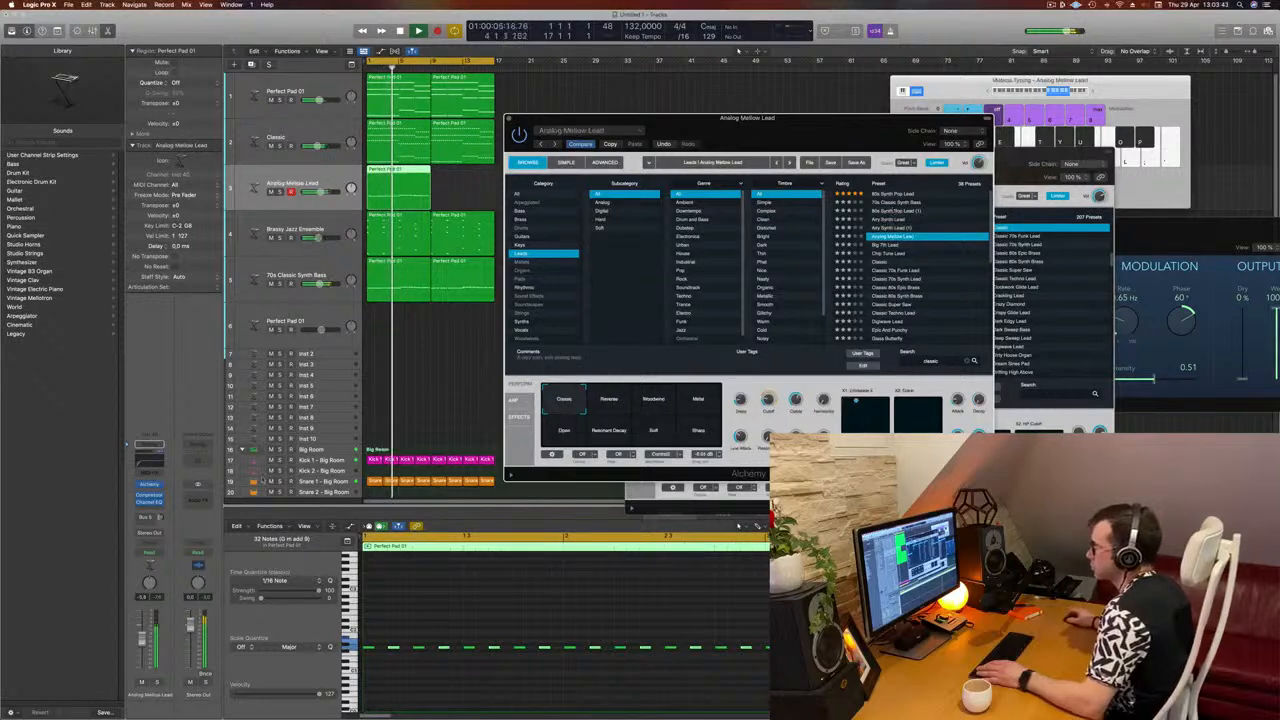
{"action": "key", "text": "Down"}
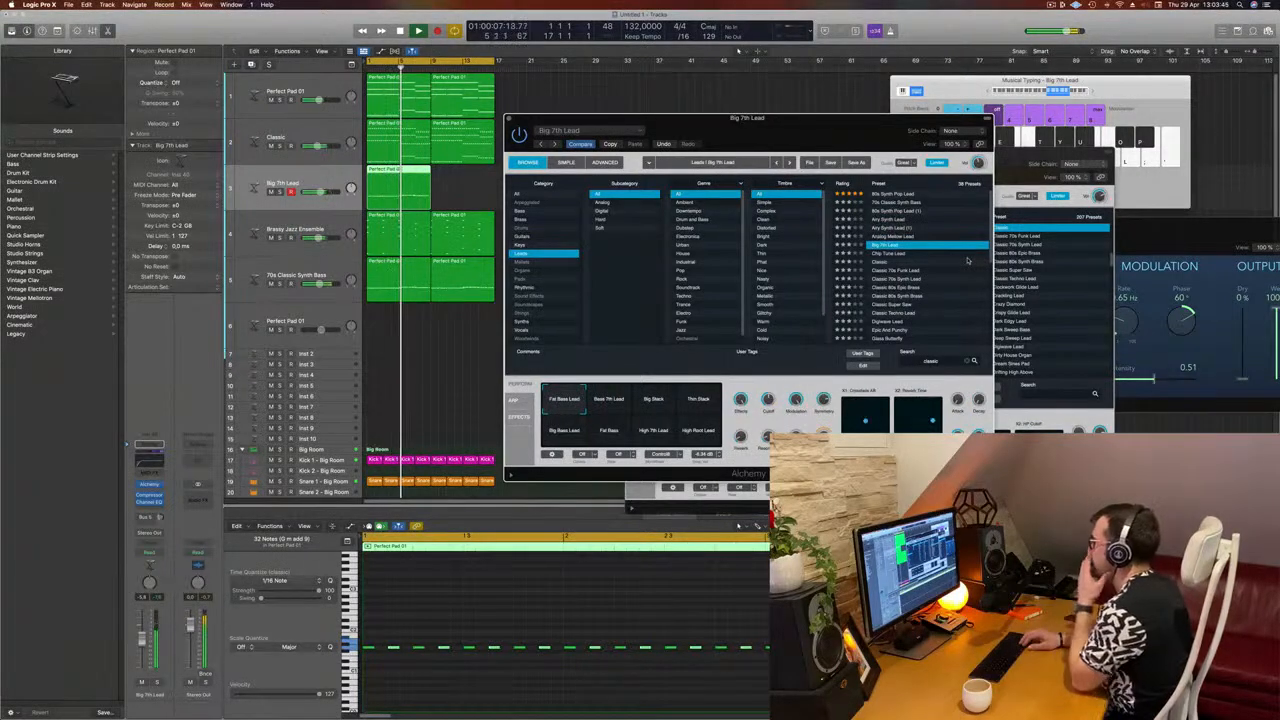
{"action": "key", "text": "Down"}
{"action": "key", "text": "Down"}
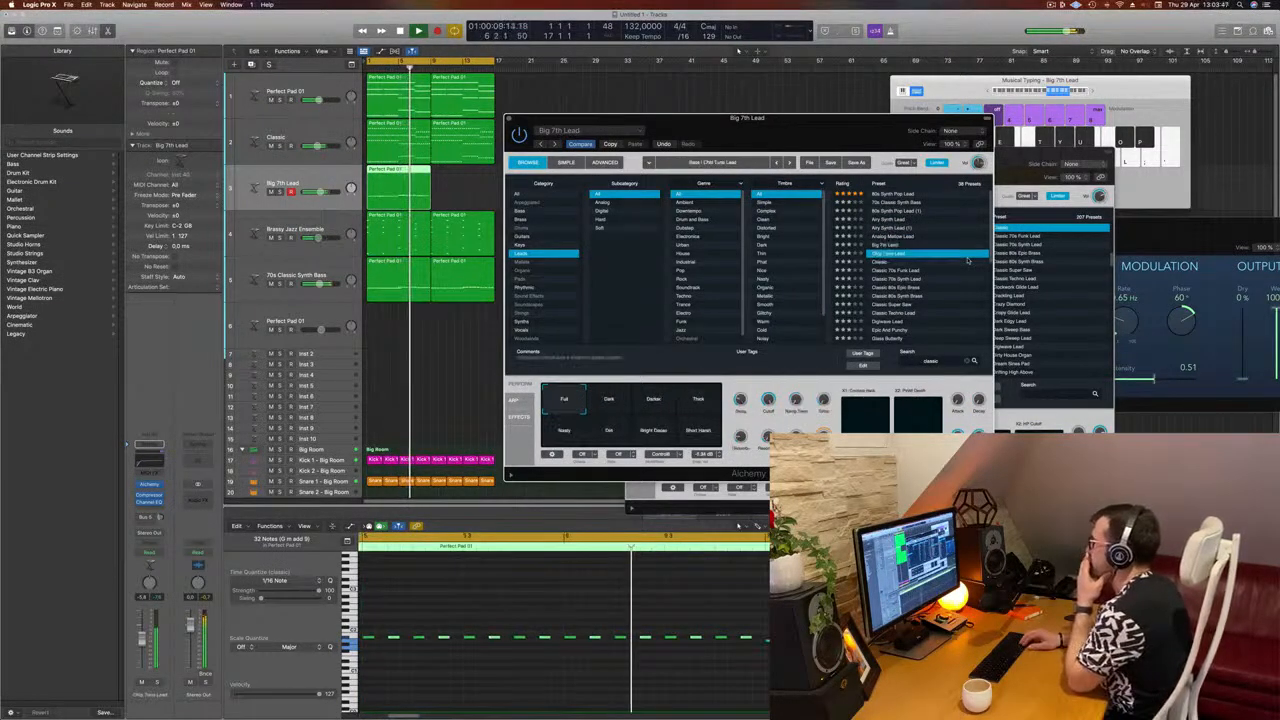
{"action": "key", "text": "Down"}
{"action": "key", "text": "Down"}
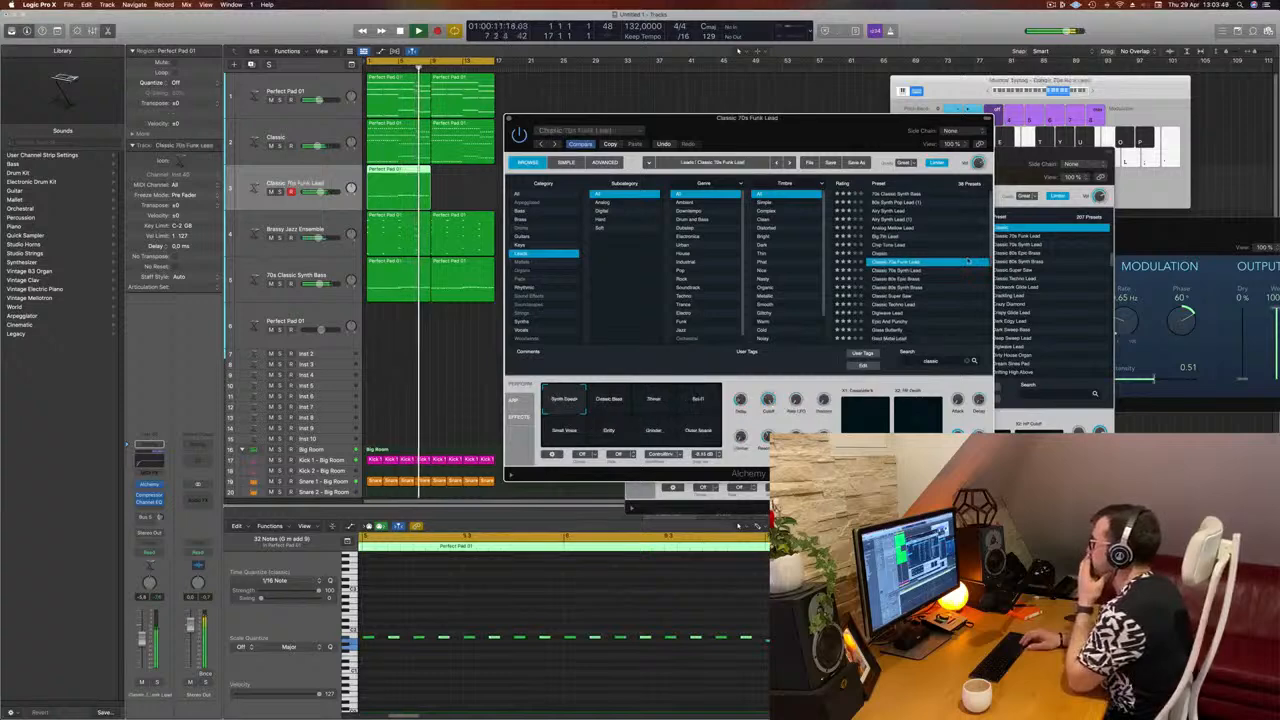
{"action": "key", "text": "Down"}
{"action": "key", "text": "Down"}
{"action": "key", "text": "Down"}
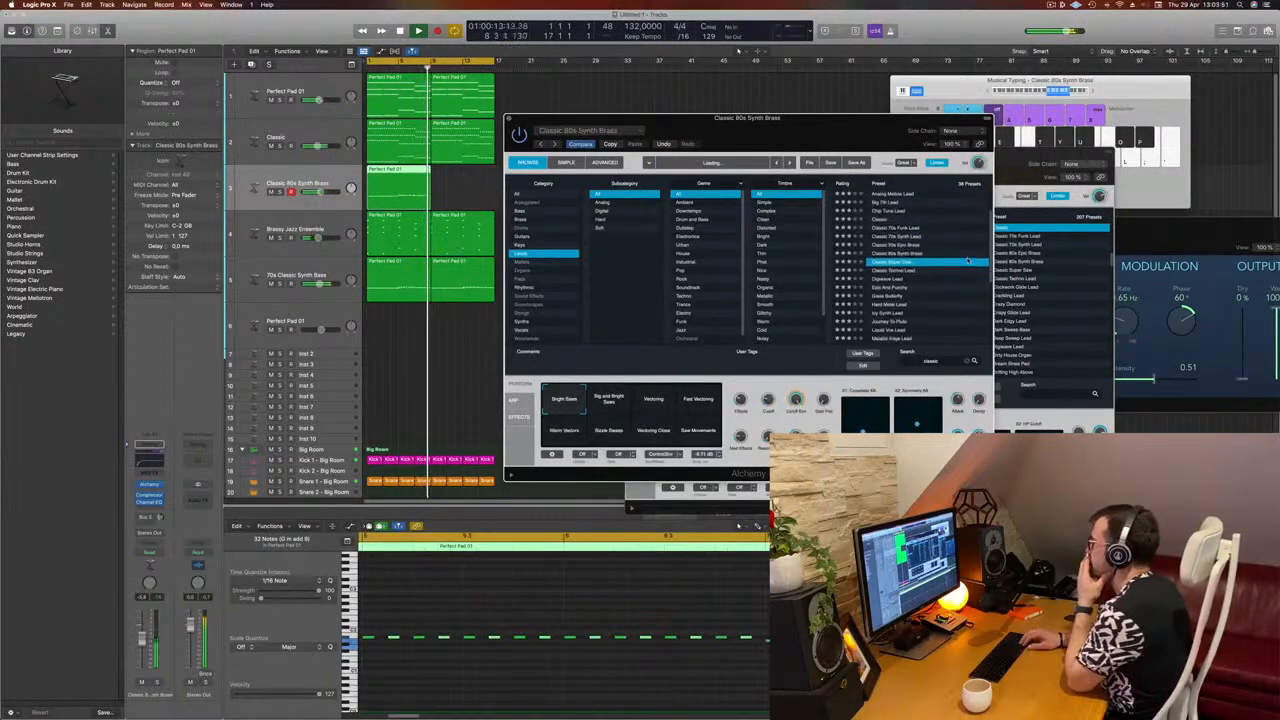
{"action": "key", "text": "Down"}
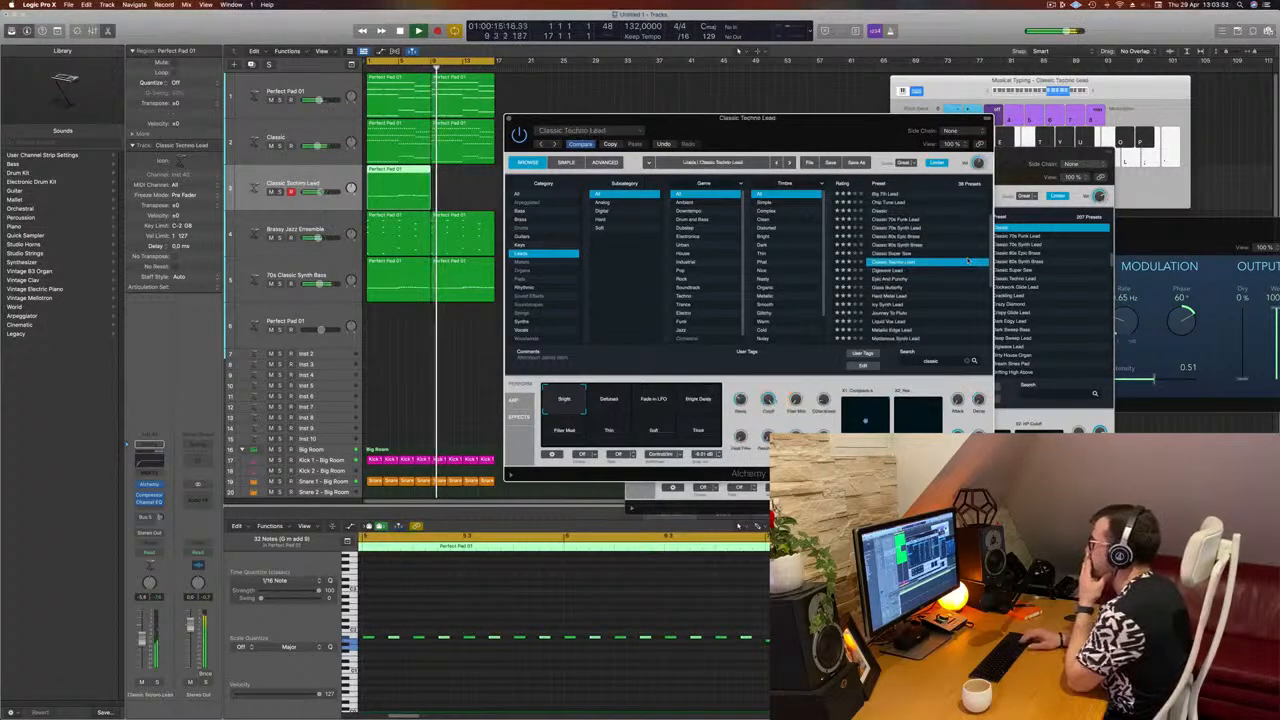
{"action": "key", "text": "Down"}
{"action": "key", "text": "Down"}
{"action": "key", "text": "Down"}
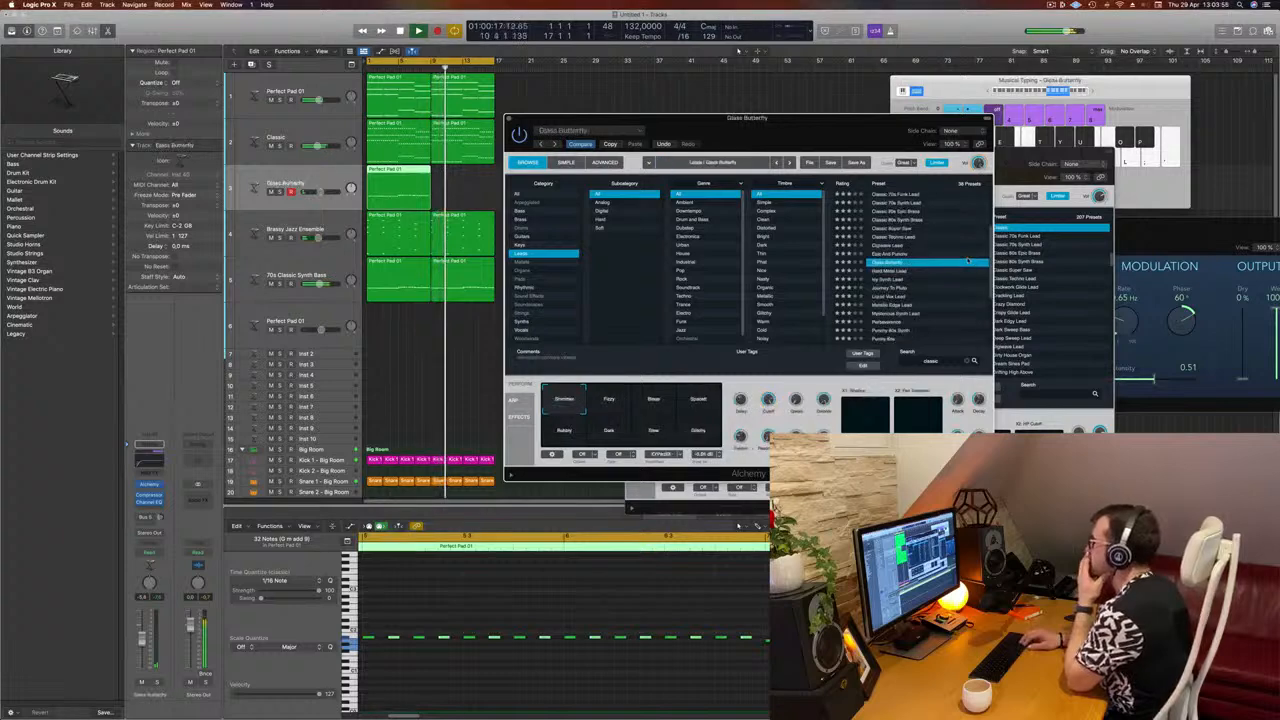
{"action": "key", "text": "Down"}
{"action": "key", "text": "Down"}
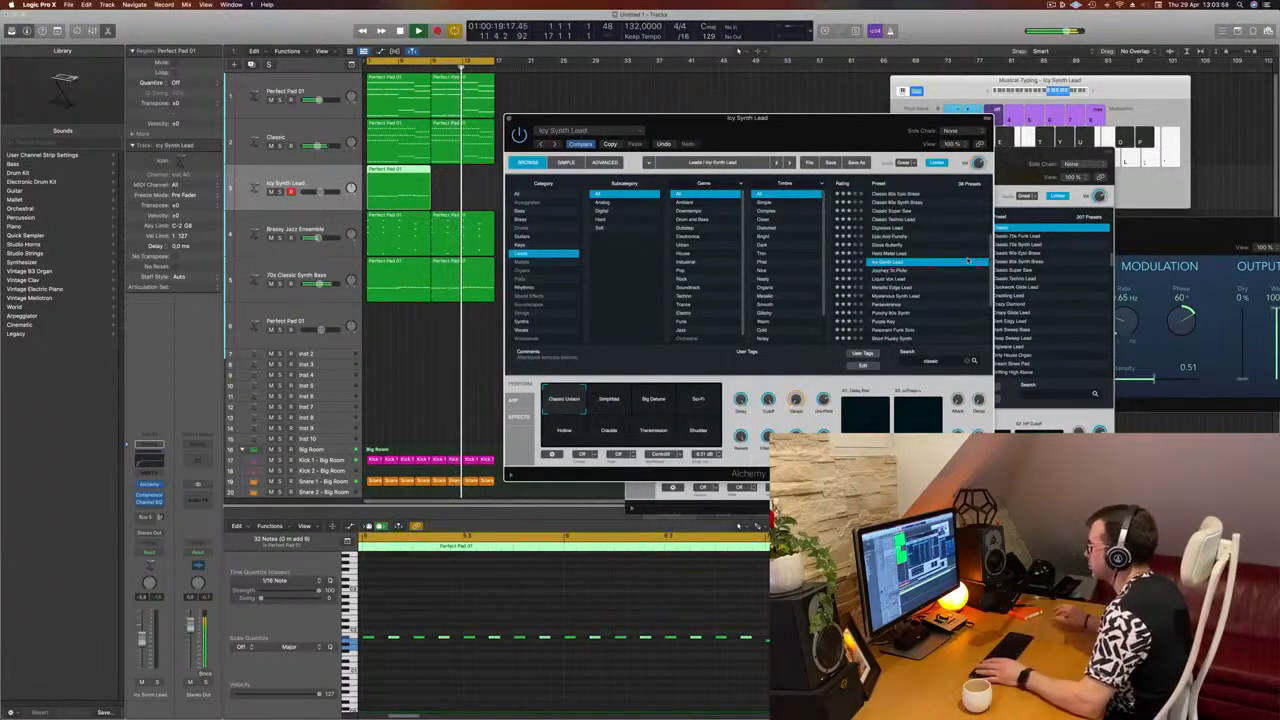
{"action": "key", "text": "Down"}
{"action": "key", "text": "Down"}
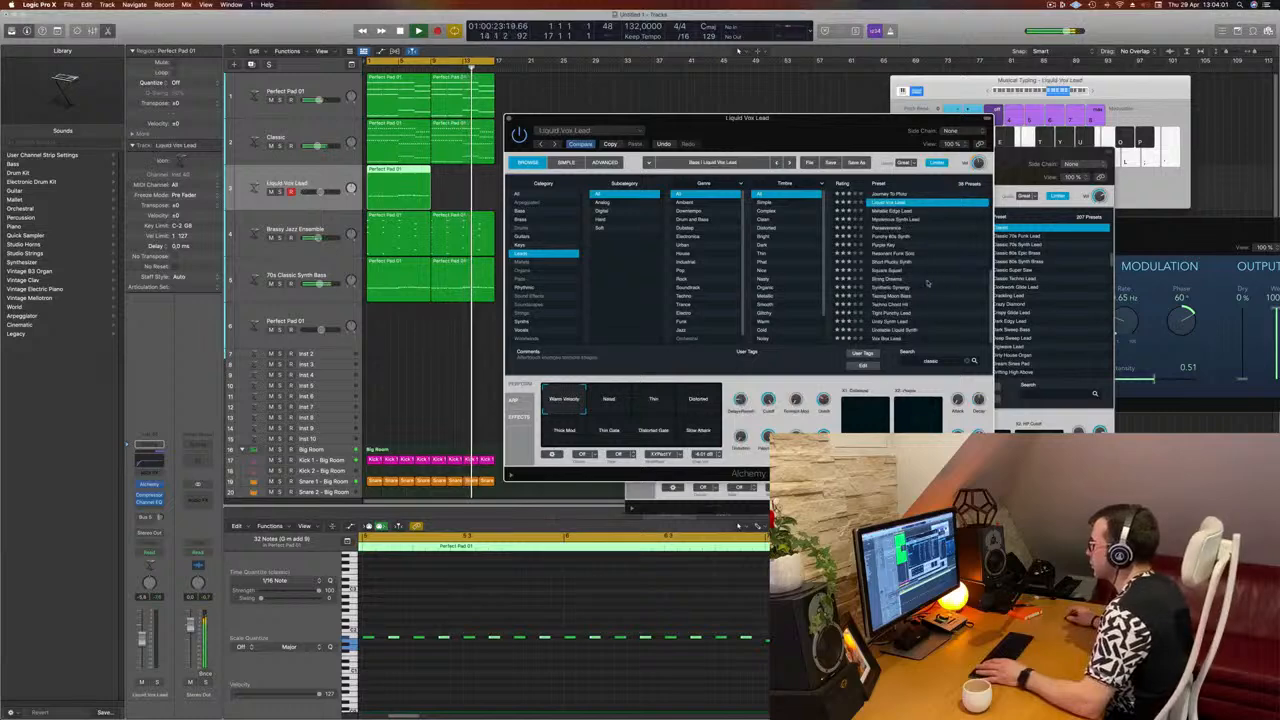
{"action": "left_click", "coordinate": [903, 272]}
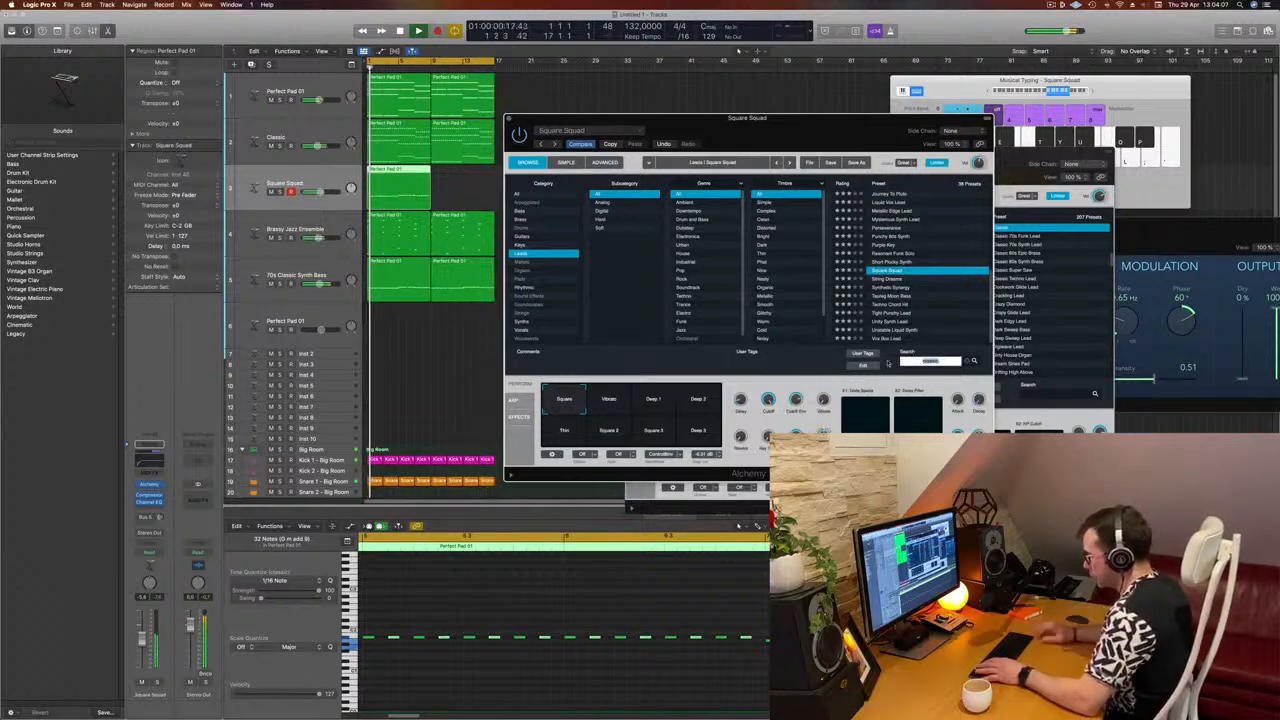
Search the lead presets for "303" and clear the search text.
{"action": "type", "text": "303"}
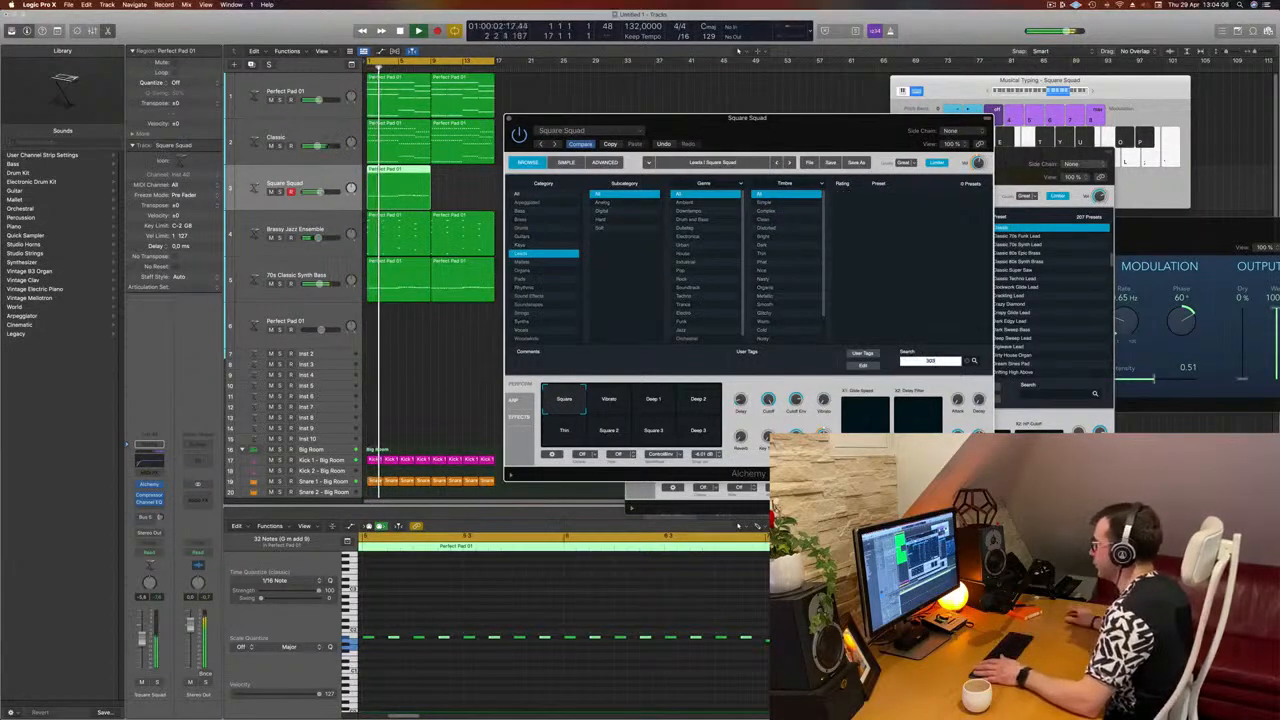
{"action": "key", "text": "BackSpace"}
{"action": "key", "text": "BackSpace"}
{"action": "key", "text": "BackSpace"}
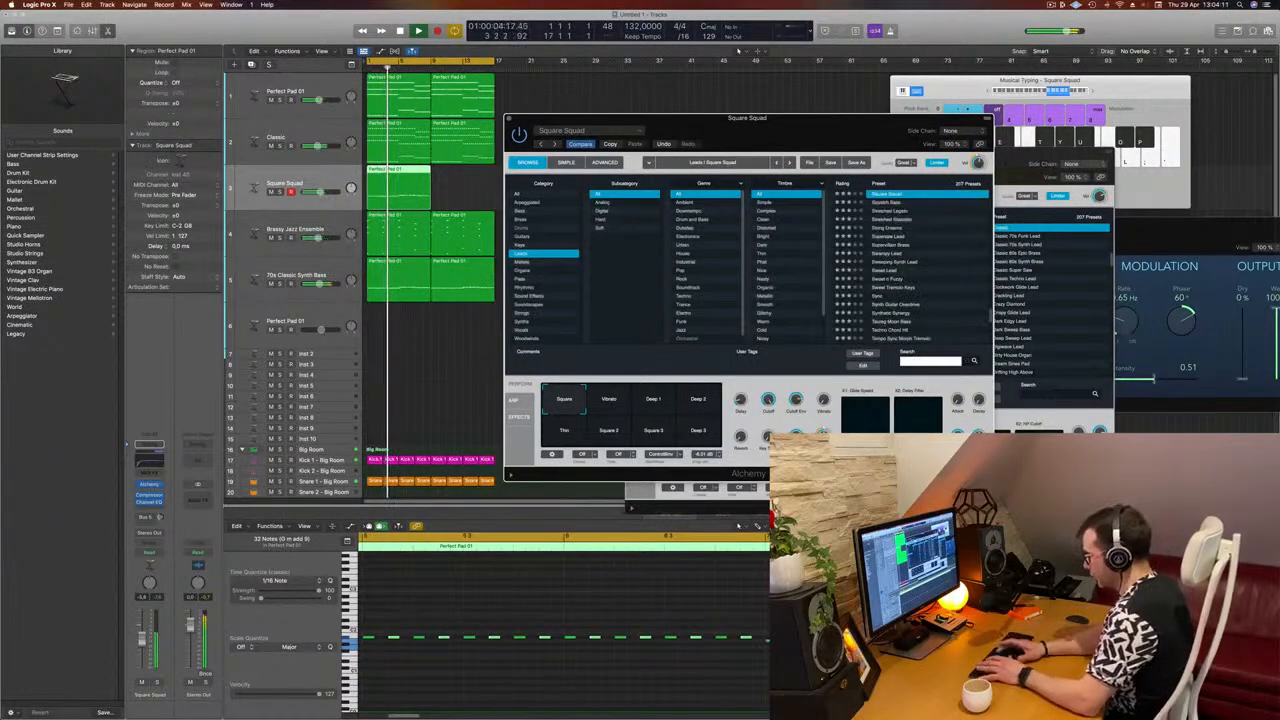
{"action": "type", "text": "80"}
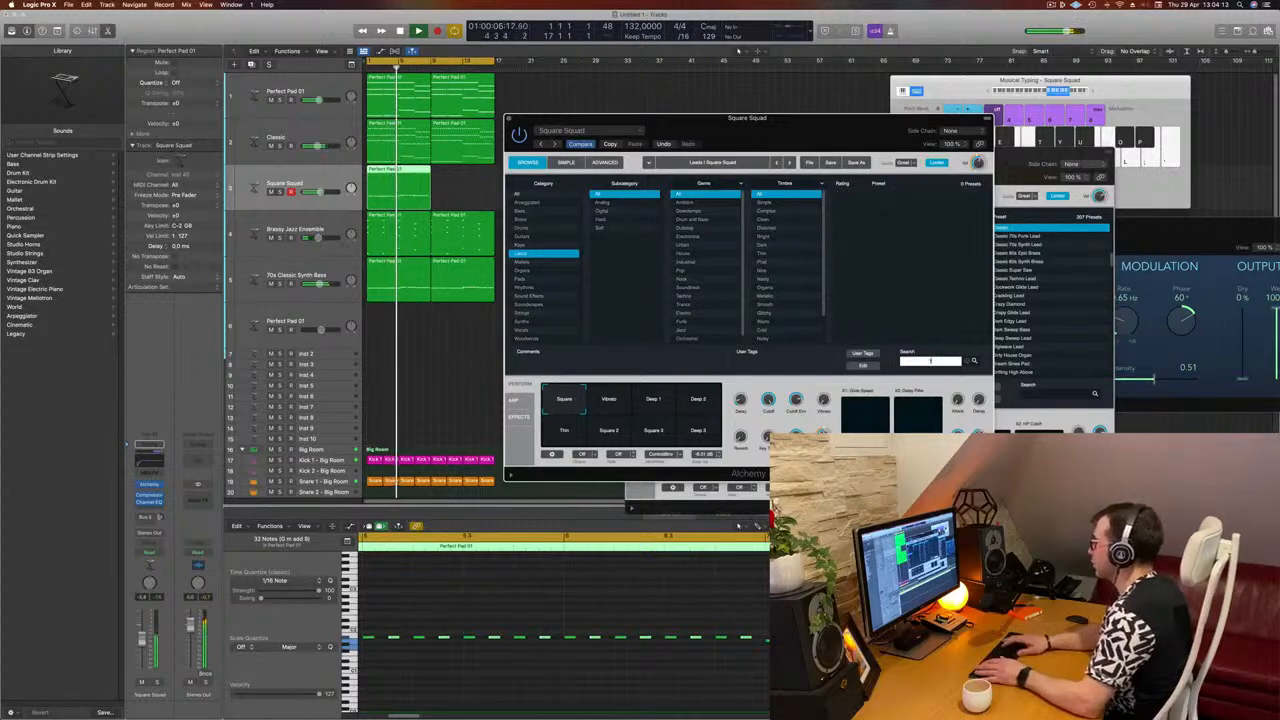
{"action": "key", "text": "BackSpace"}
{"action": "key", "text": "BackSpace"}
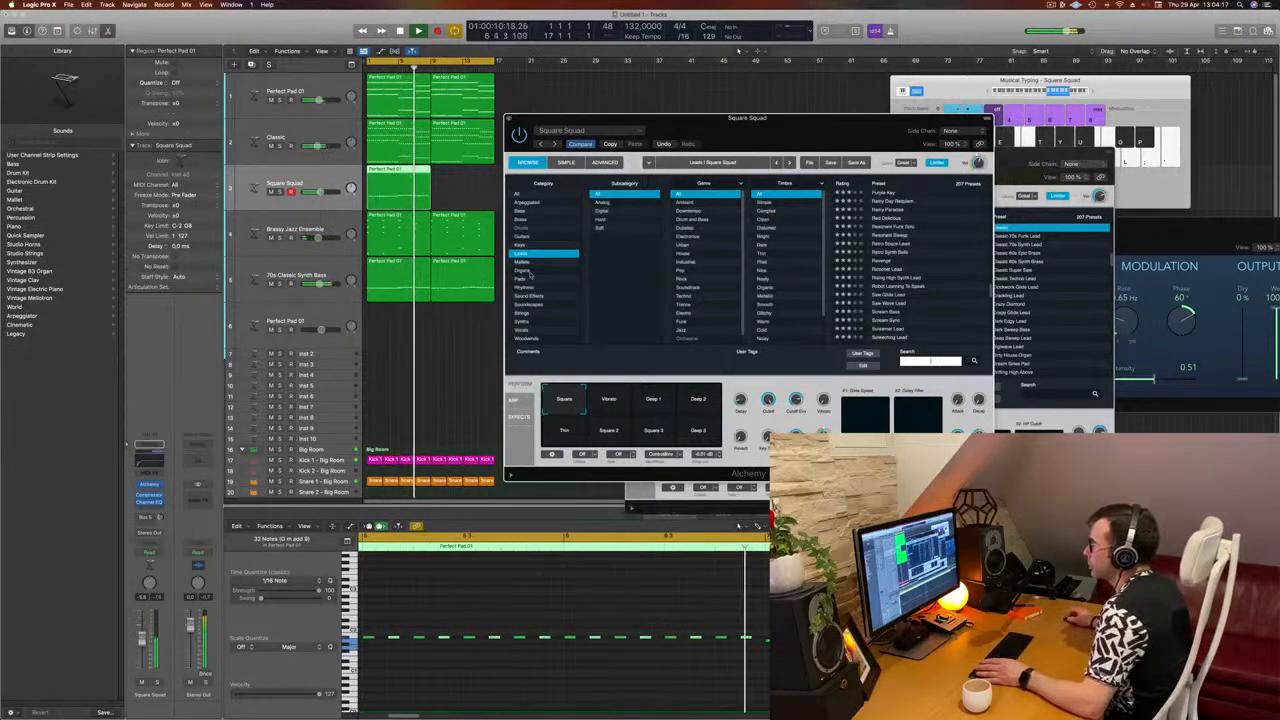
Filter the bass presets by "acid" and load Classic Acid Patterns.
{"action": "left_click", "coordinate": [519, 211]}
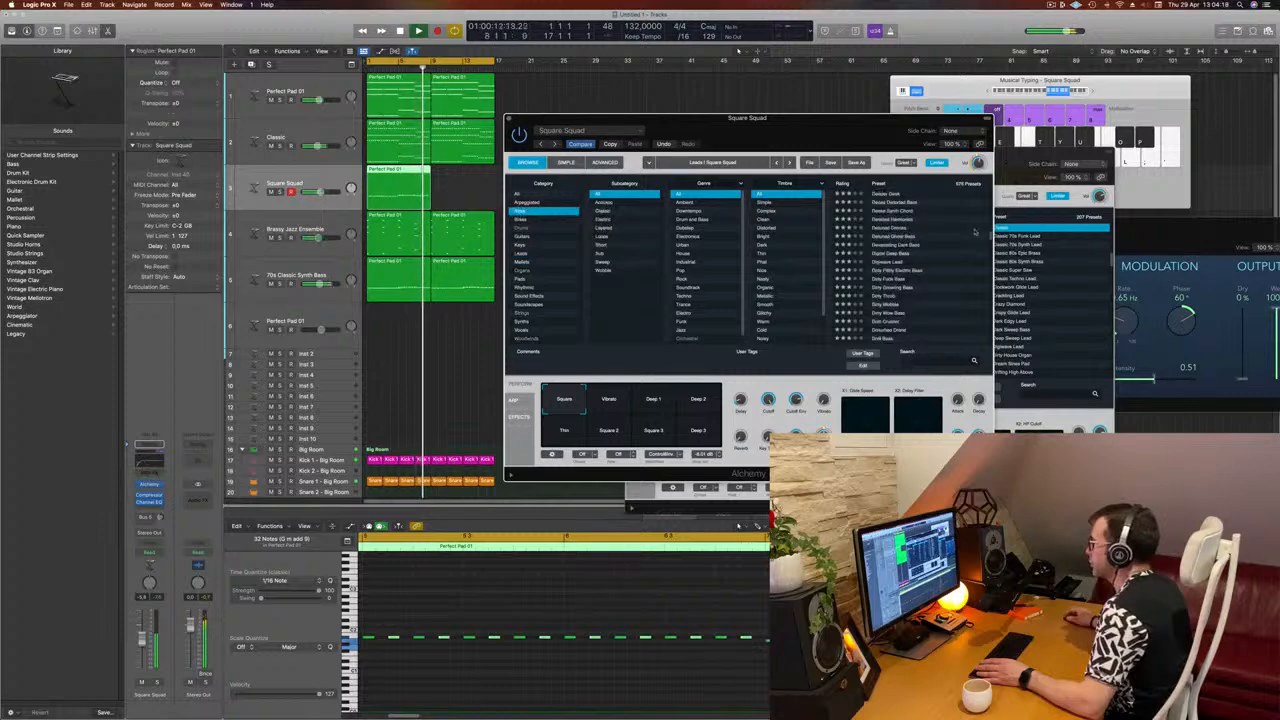
{"action": "scroll", "coordinate": [972, 232], "scroll_direction": "up", "scroll_amount": 15}
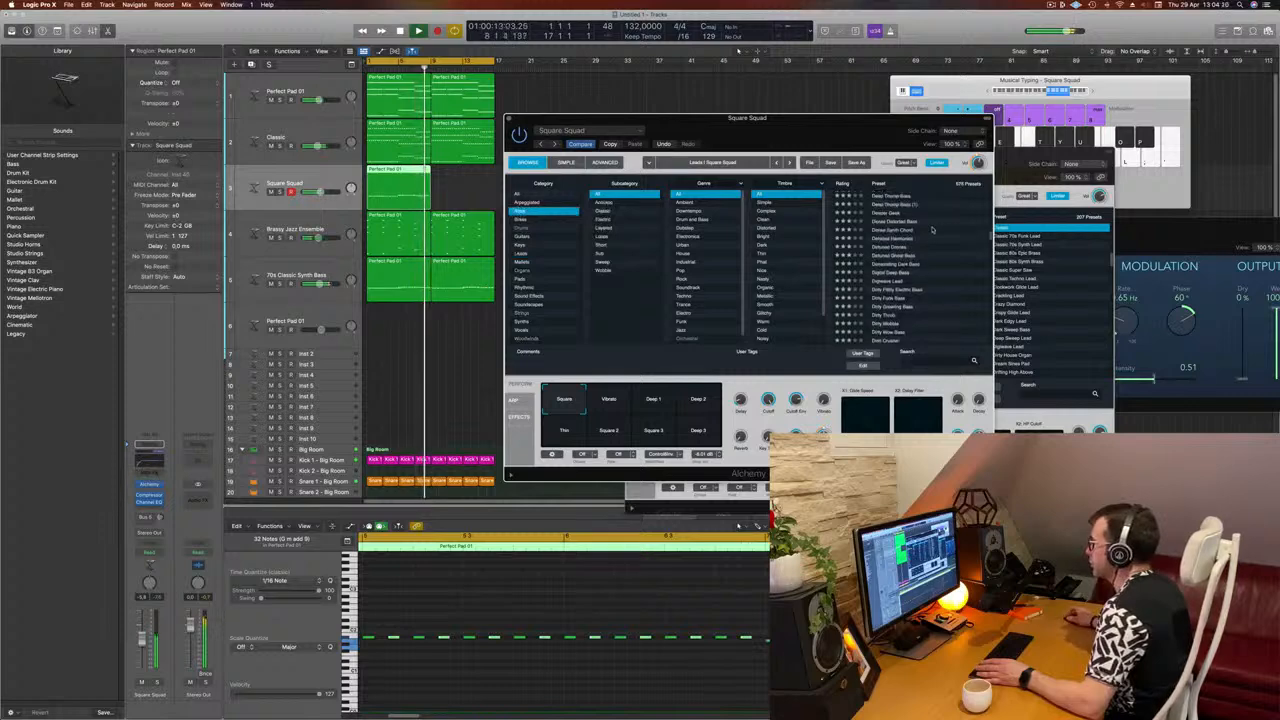
{"action": "left_click", "coordinate": [924, 360]}
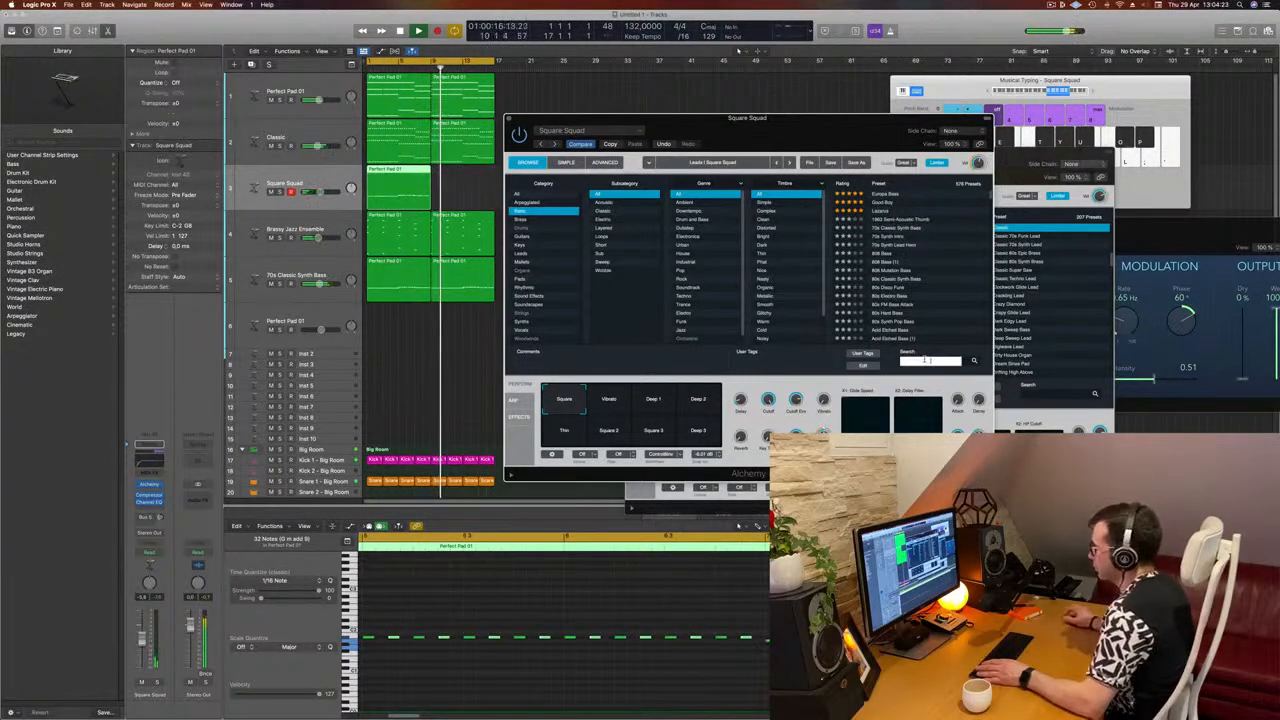
{"action": "type", "text": "acid"}
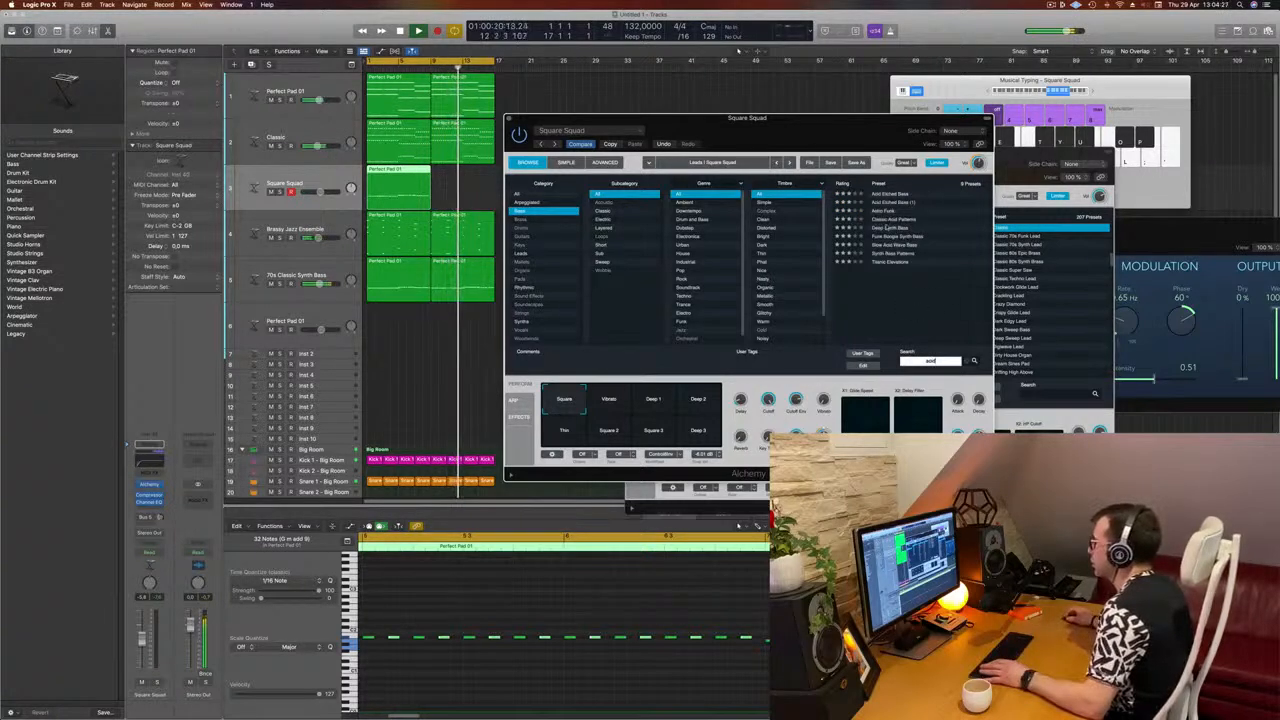
{"action": "left_click", "coordinate": [886, 220]}
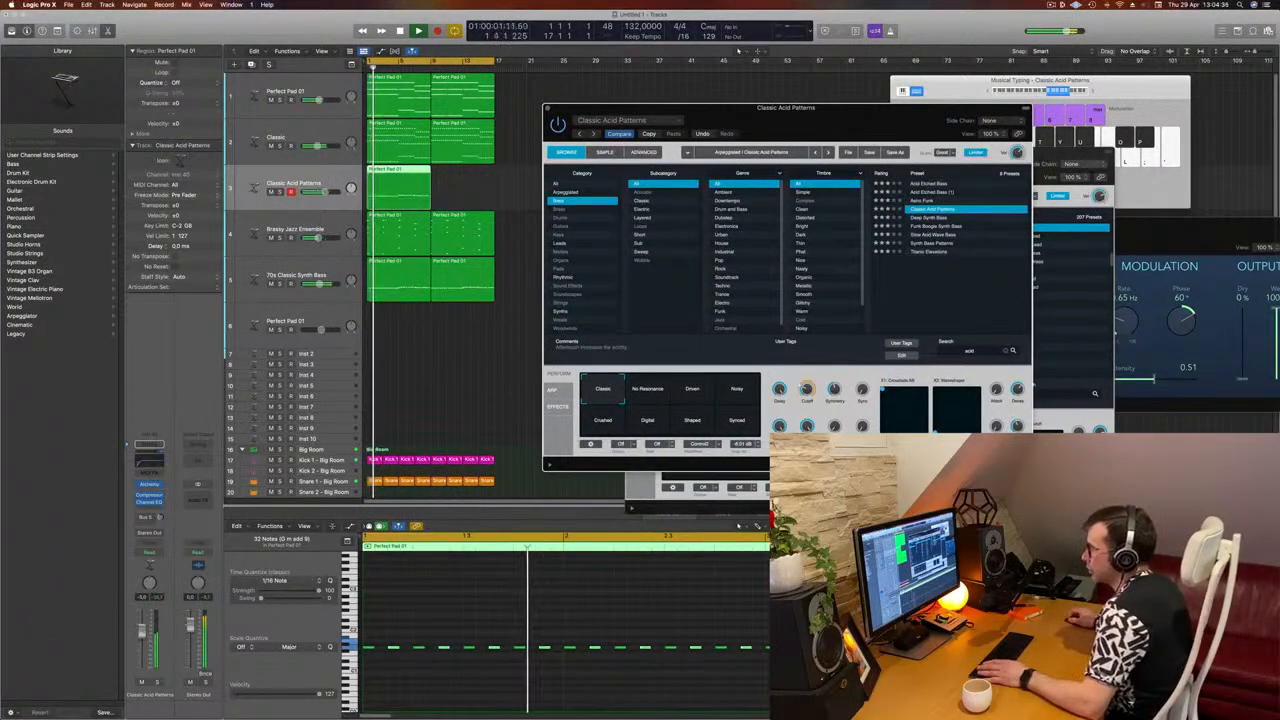
Check the arpeggiator section and synth views of Classic Acid Patterns, try No Resonance and select the Driven variation.
{"action": "left_click", "coordinate": [406, 391]}
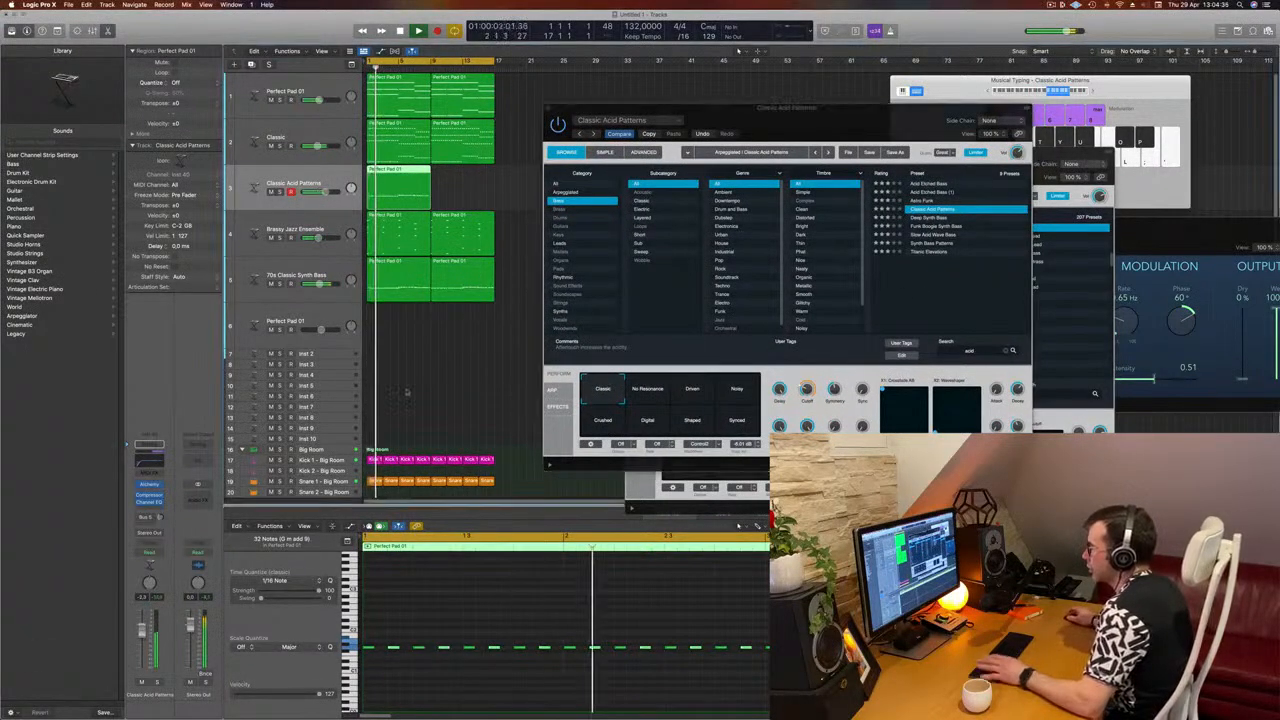
{"action": "left_click", "coordinate": [551, 392]}
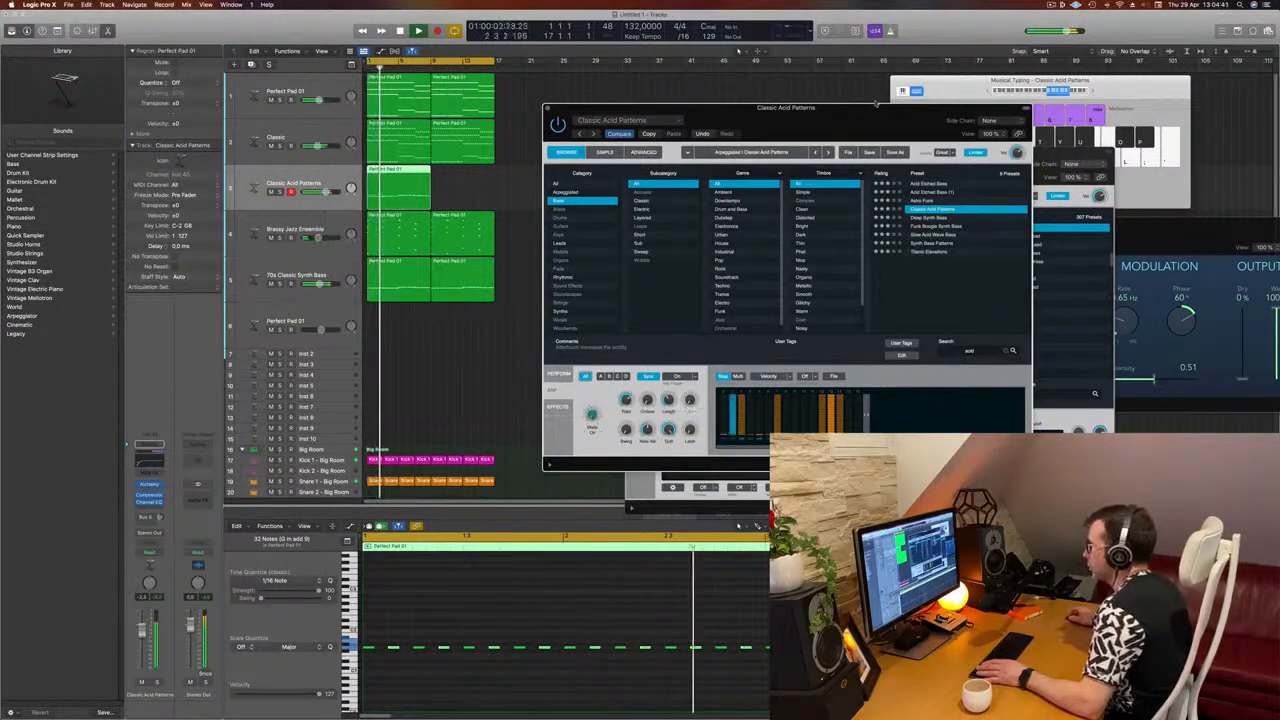
{"action": "left_click_drag", "start_coordinate": [876, 104], "coordinate": [909, 144]}
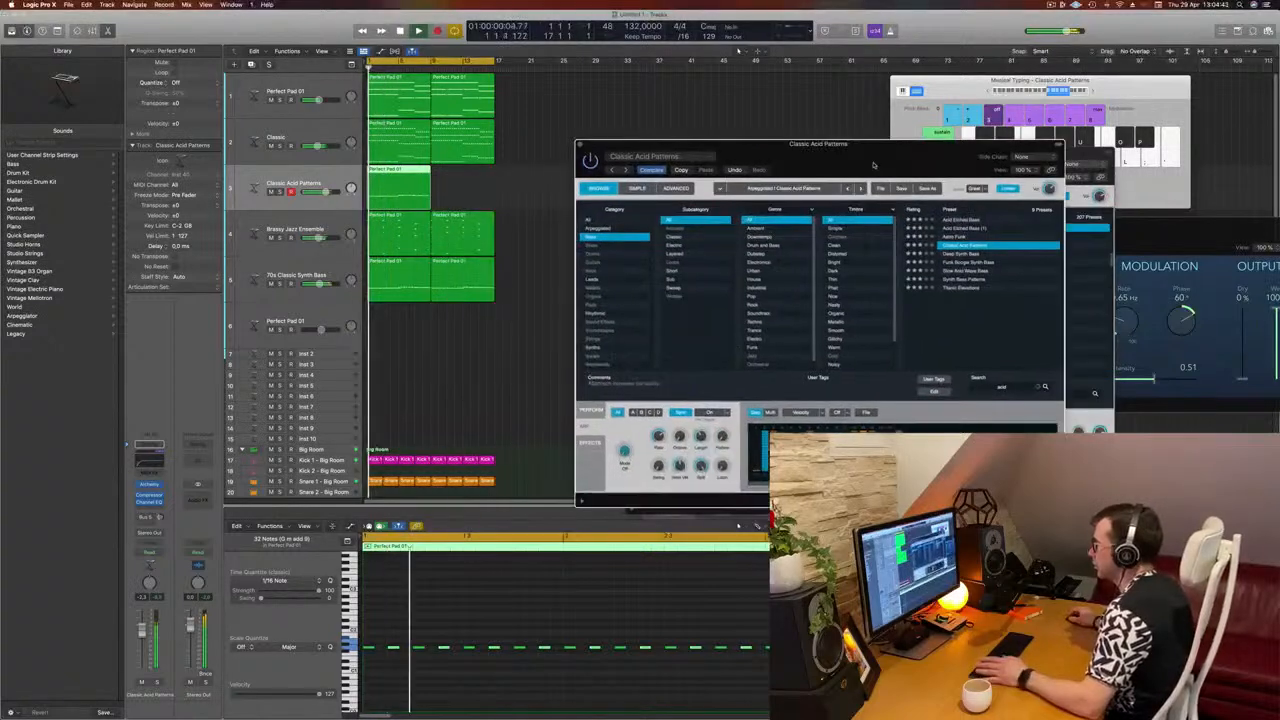
{"action": "left_click", "coordinate": [600, 189]}
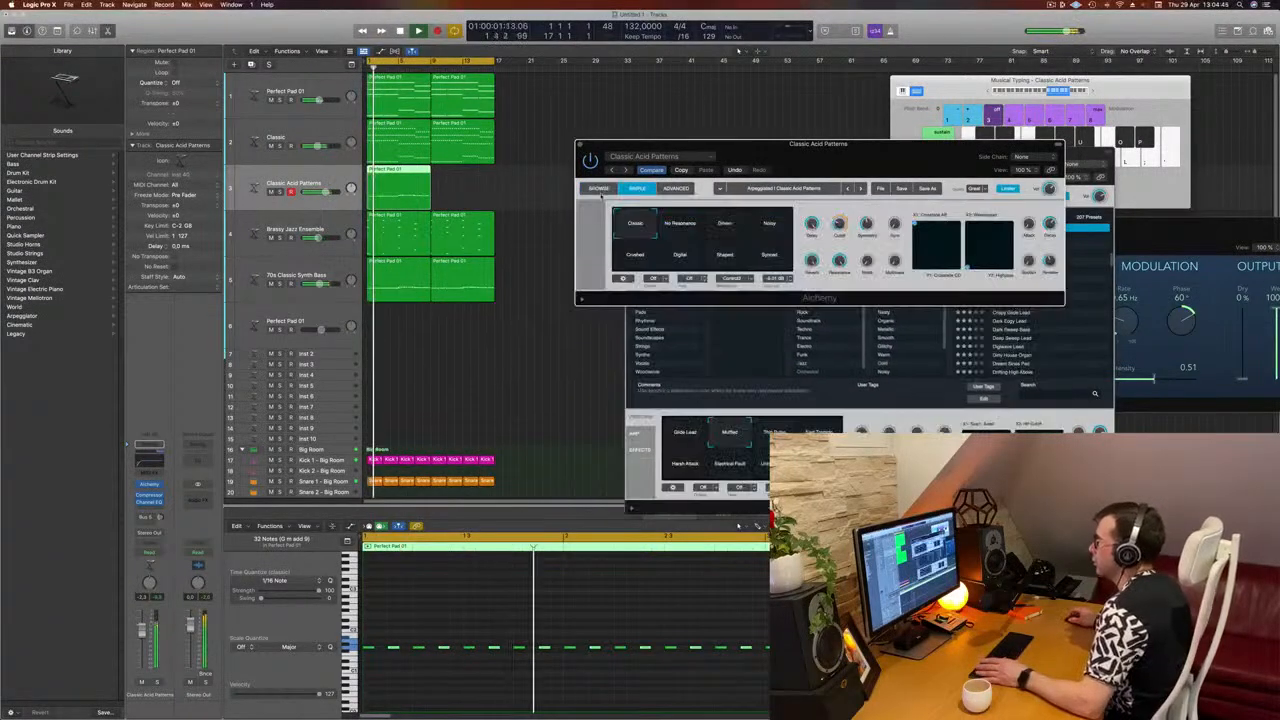
{"action": "left_click", "coordinate": [599, 188]}
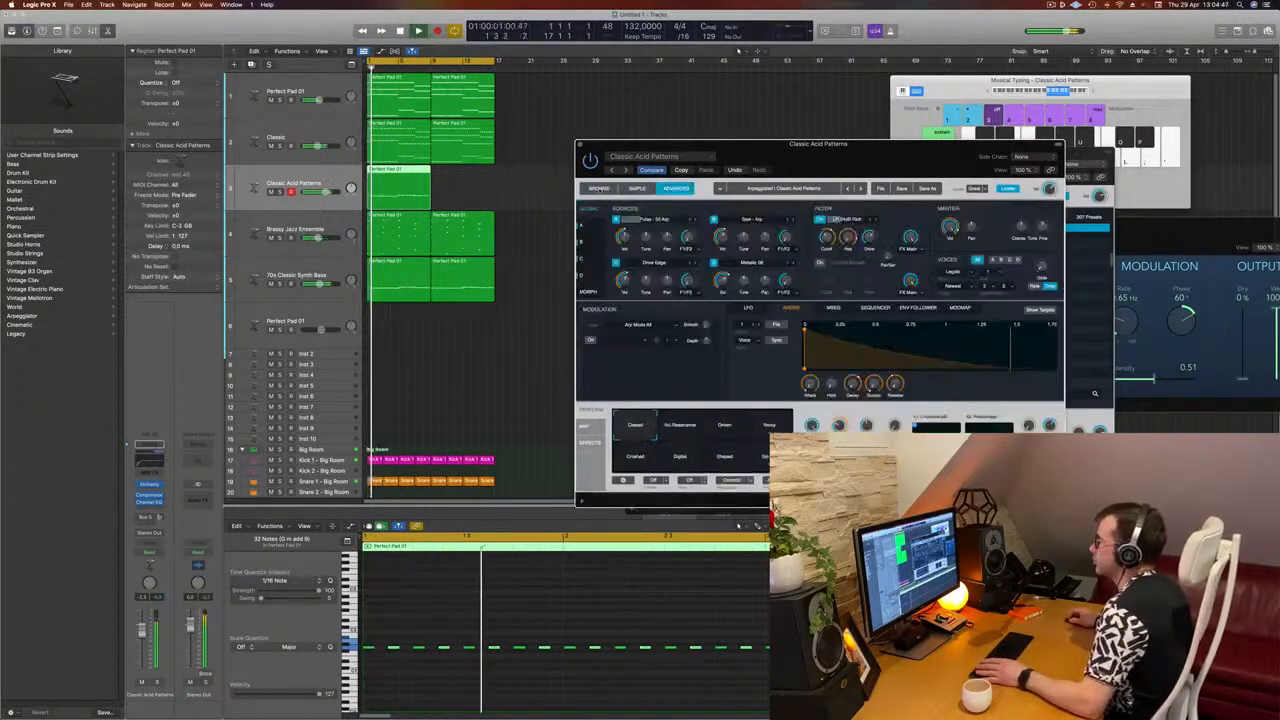
{"action": "left_click", "coordinate": [674, 428]}
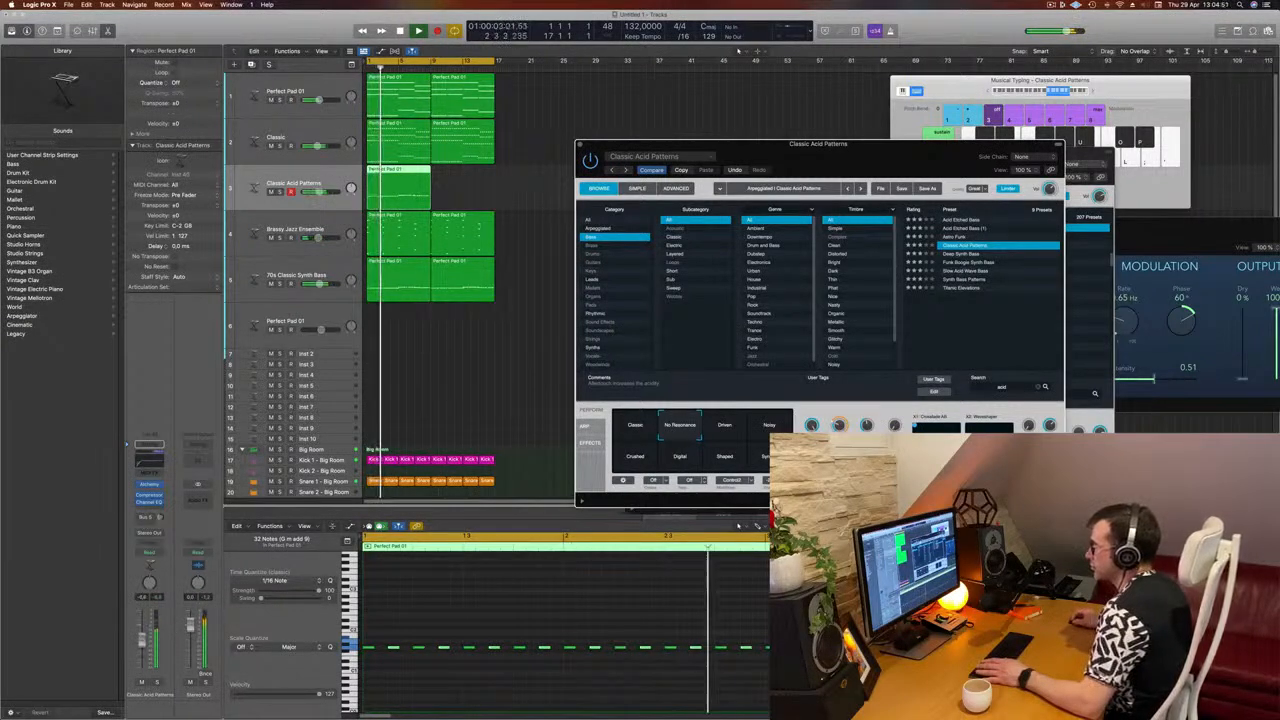
{"action": "left_click", "coordinate": [711, 424]}
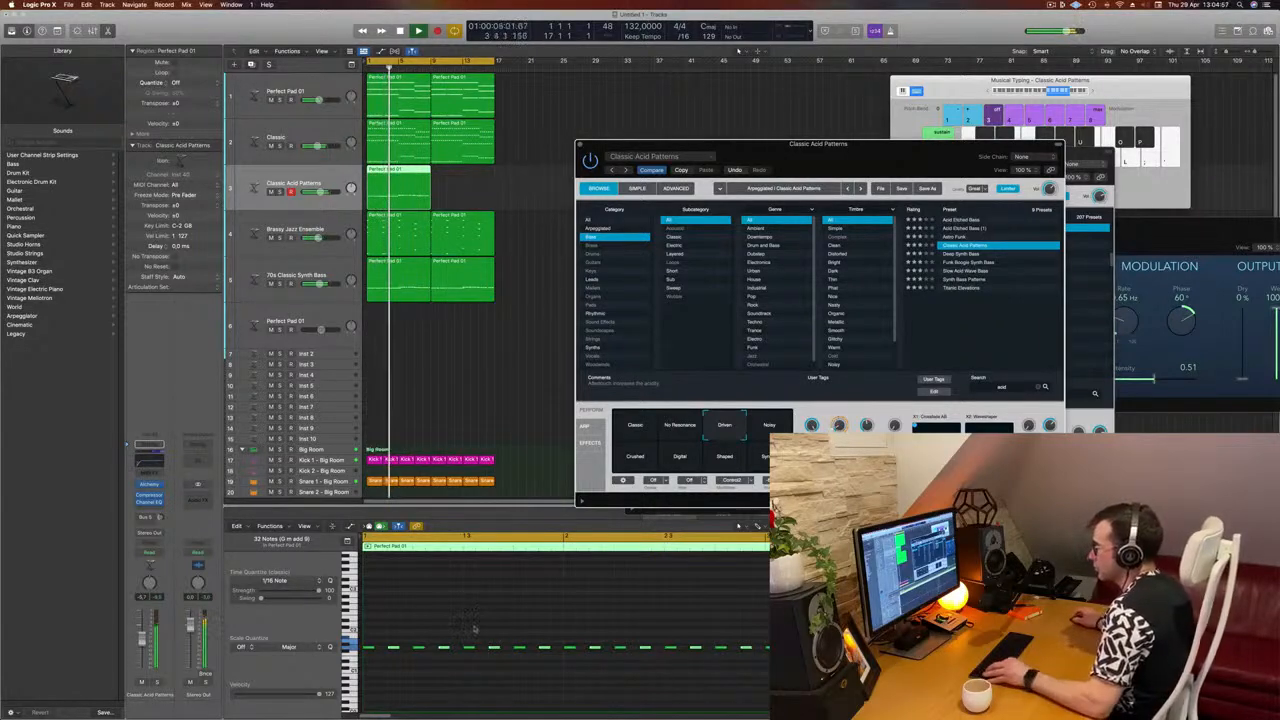
Select all notes in the Classic Acid Patterns region and lengthen them slightly in the piano roll.
{"action": "left_click", "coordinate": [449, 691]}
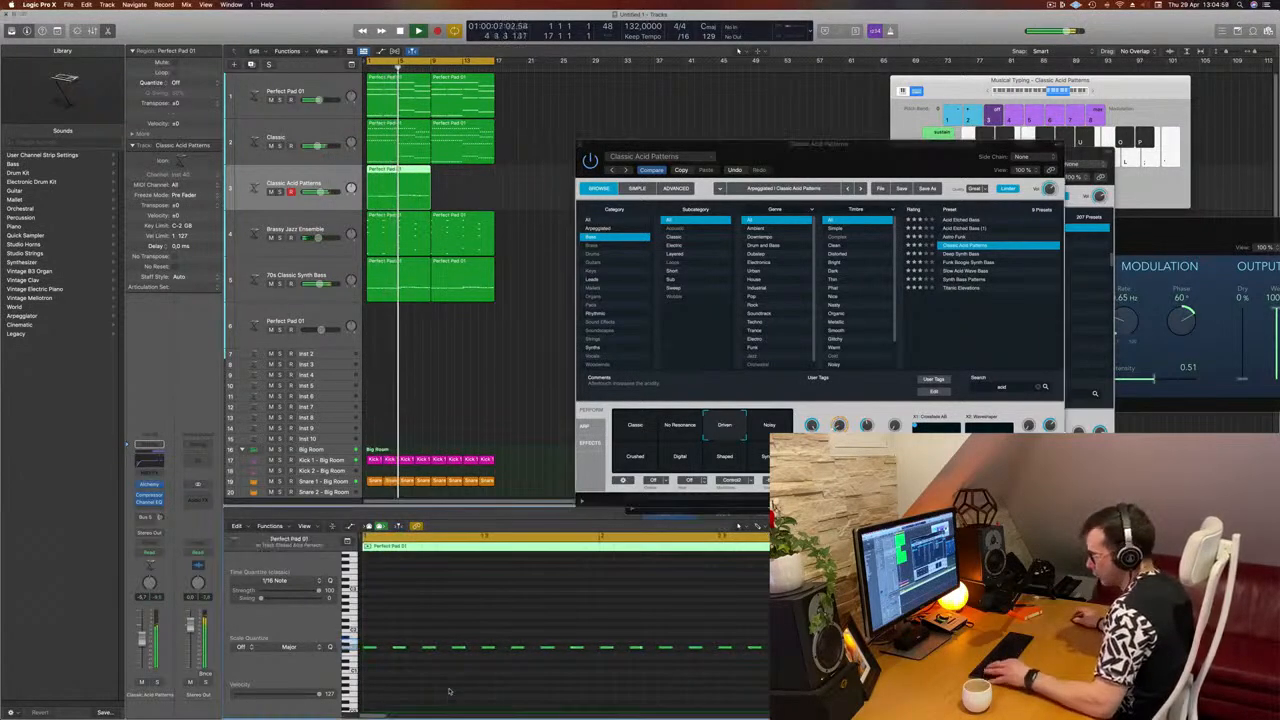
{"action": "key", "text": "super+a"}
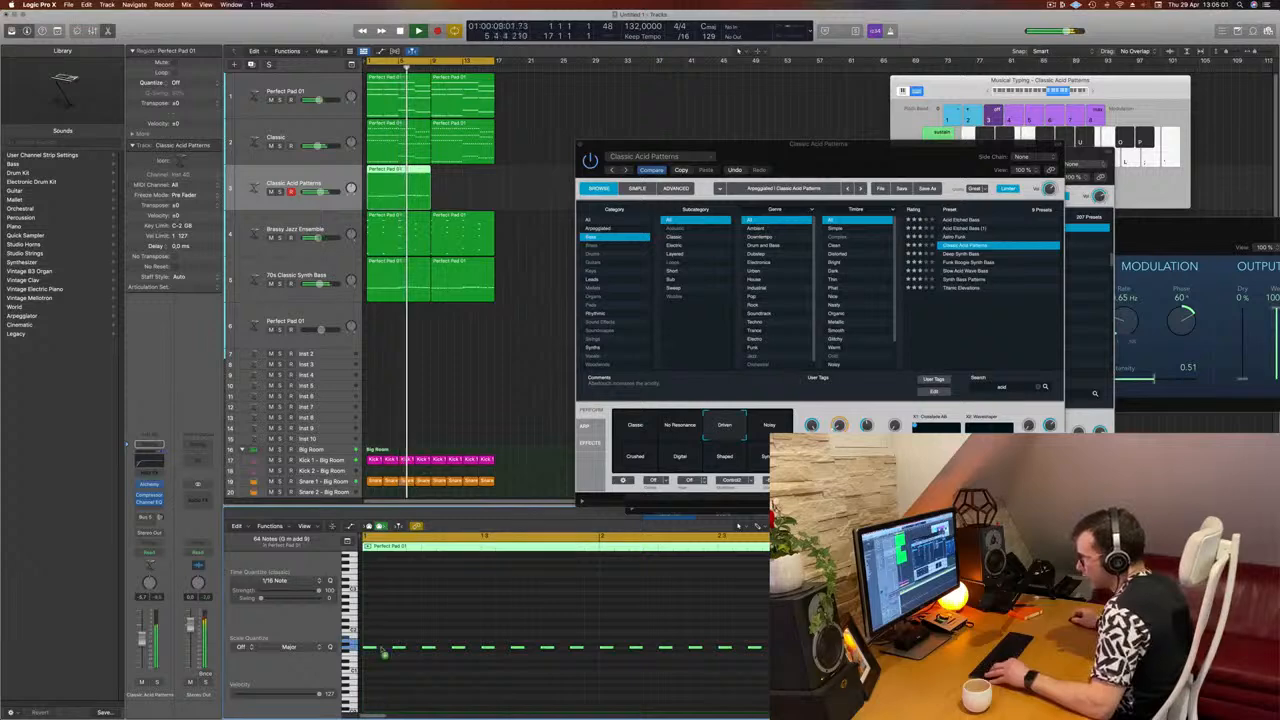
{"action": "left_click_drag", "start_coordinate": [382, 651], "coordinate": [388, 650]}
{"action": "left_click", "coordinate": [447, 611], "text": "ctrl+alt"}
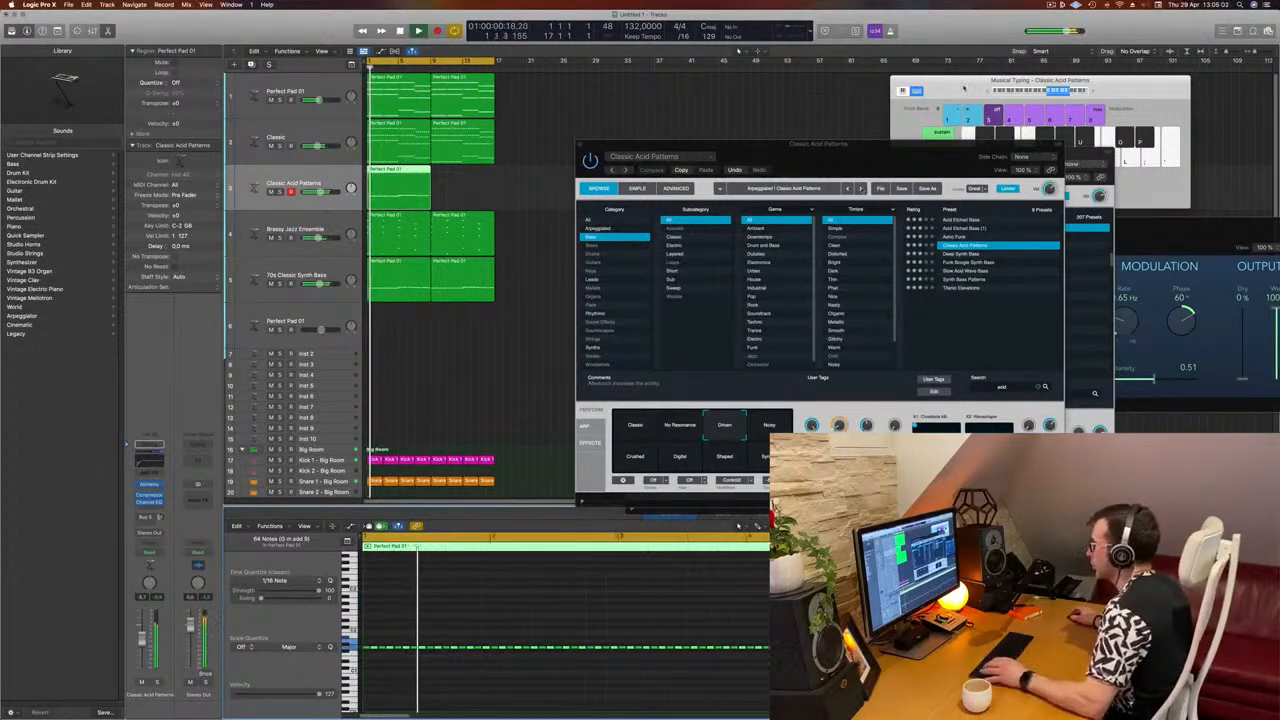
Move the synth window clear of the notes, restart playback and lower the decay of the Driven variation.
{"action": "left_click_drag", "start_coordinate": [770, 144], "coordinate": [829, 83]}
{"action": "key", "text": "space"}
{"action": "key", "text": "space"}
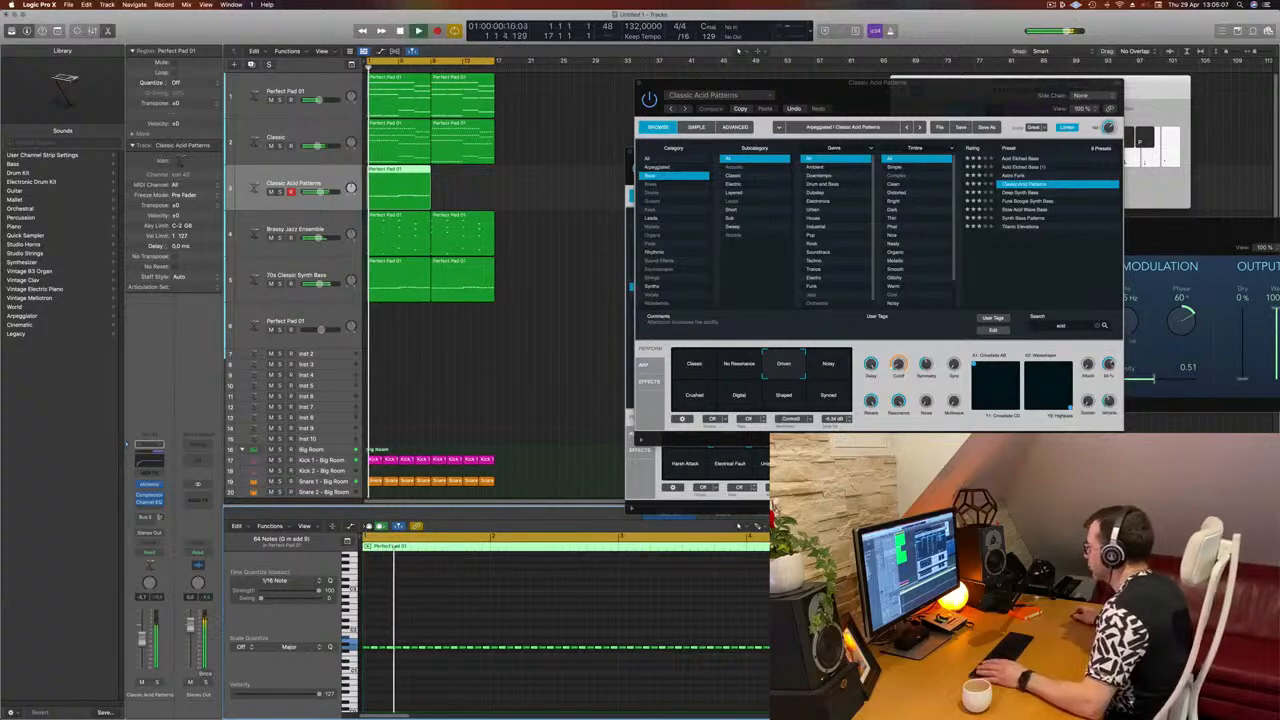
{"action": "left_click_drag", "start_coordinate": [1110, 366], "coordinate": [1111, 380]}
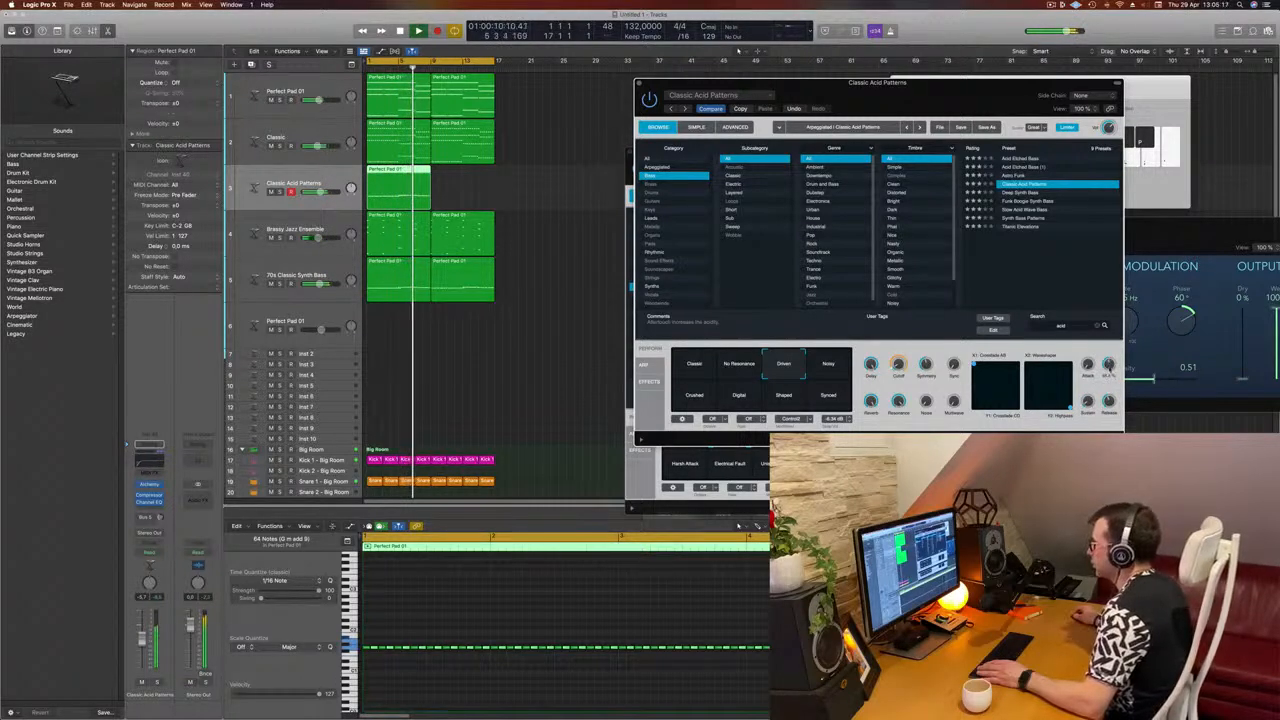
{"action": "key", "text": "space"}
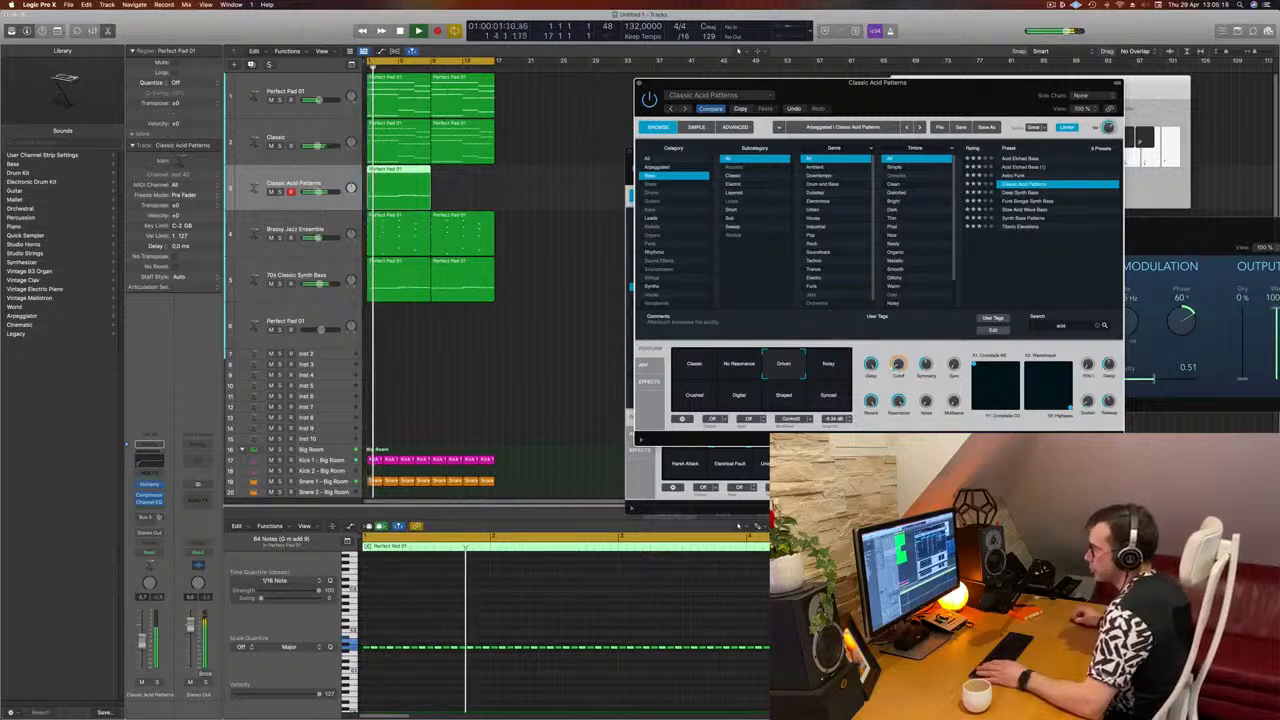
Audition the Noisy, Shaped, Crushed and No Resonance variations during playback and return to Driven.
{"action": "left_click", "coordinate": [833, 368]}
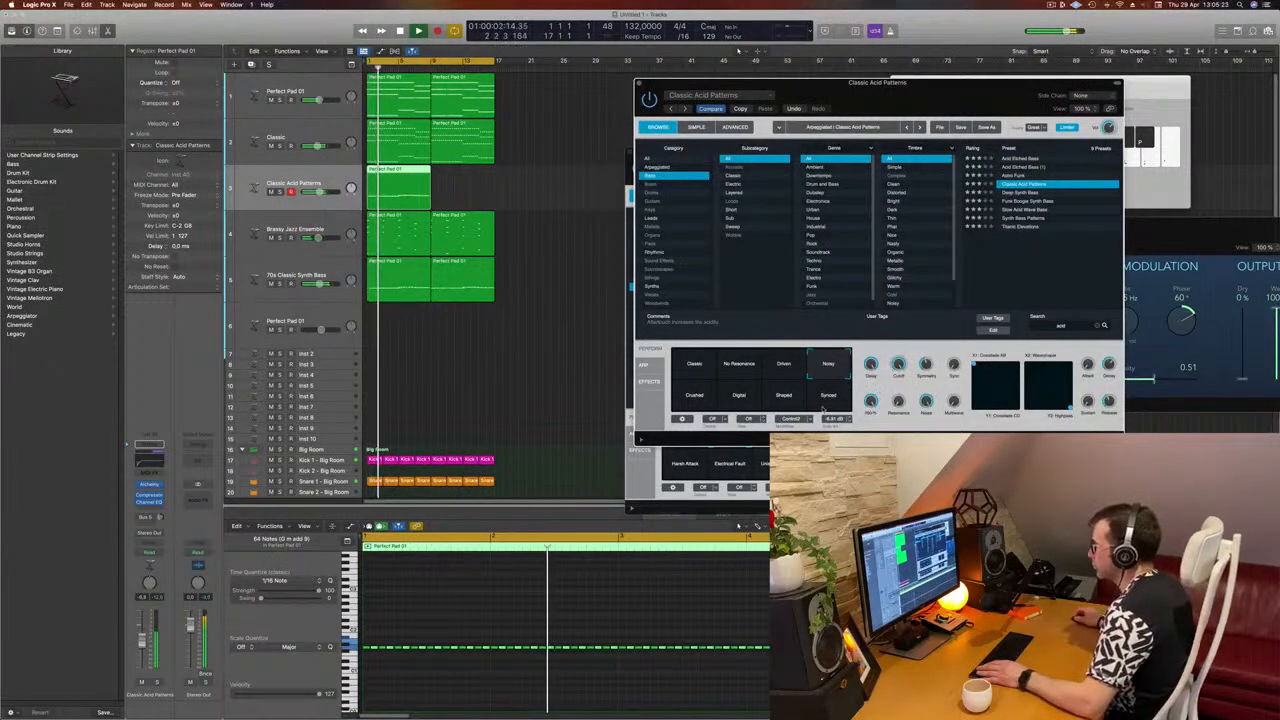
{"action": "left_click", "coordinate": [786, 400]}
{"action": "left_click", "coordinate": [694, 400]}
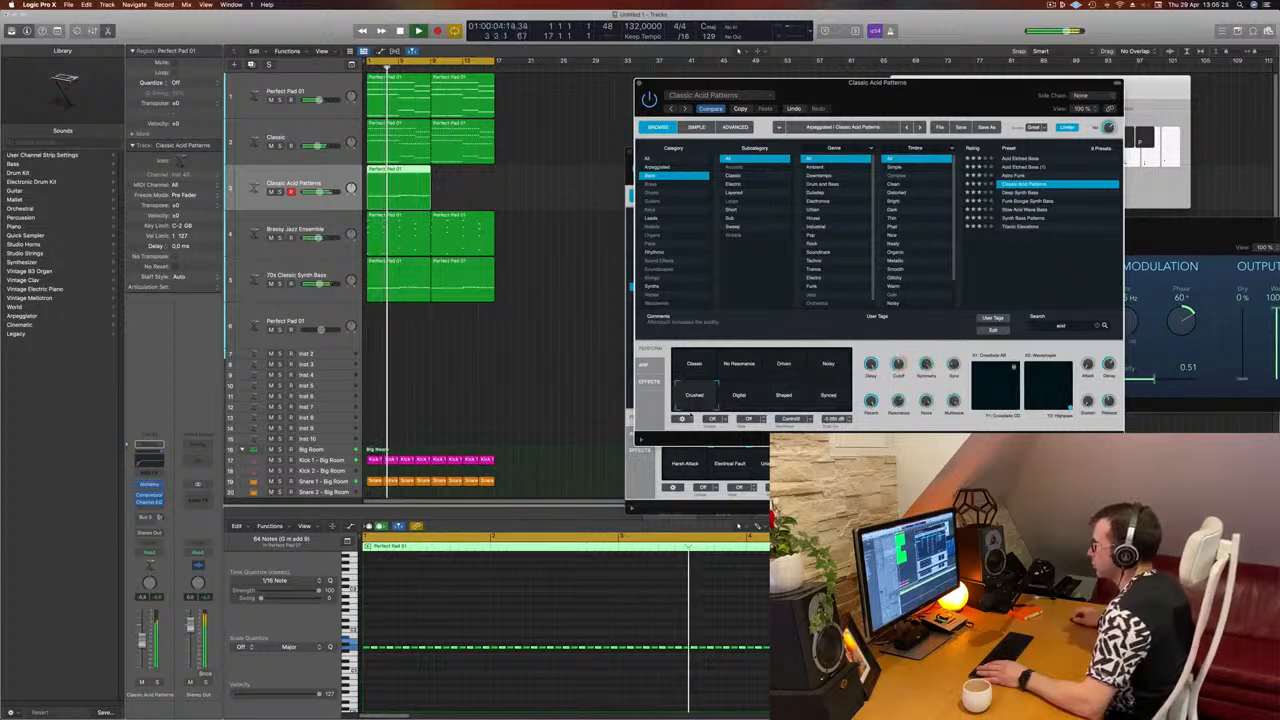
{"action": "left_click", "coordinate": [745, 362]}
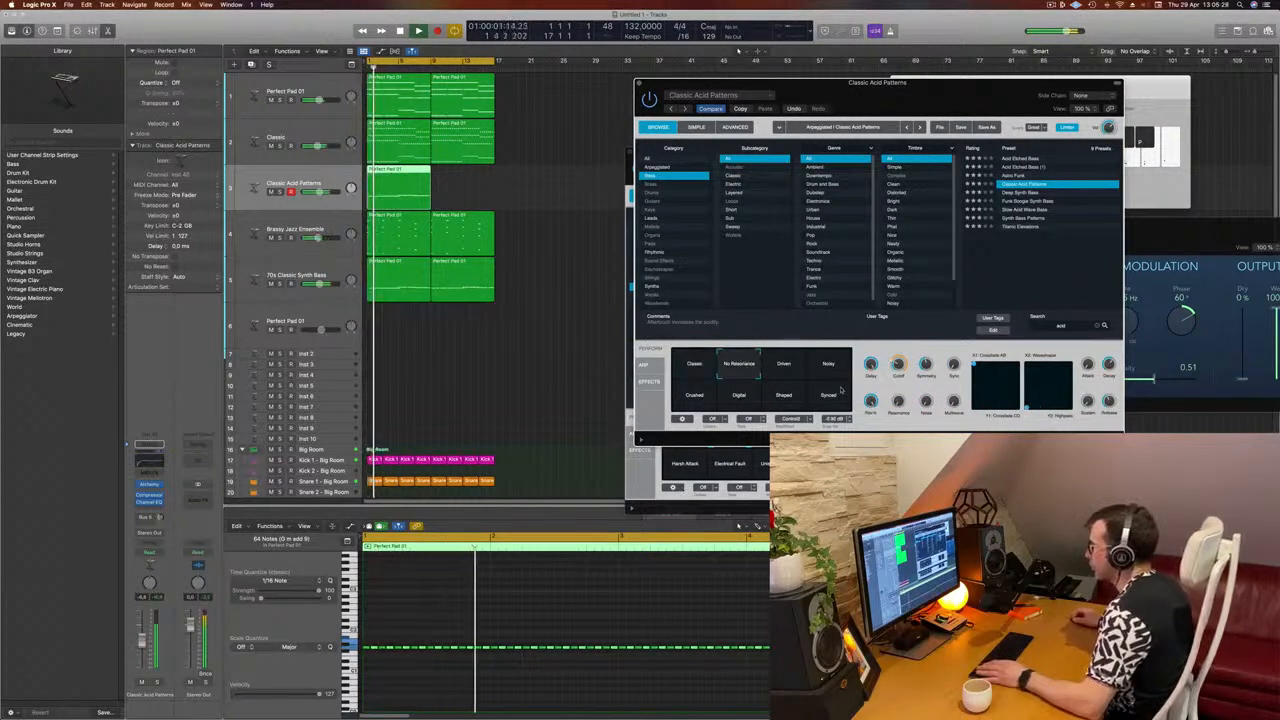
{"action": "left_click", "coordinate": [784, 365]}
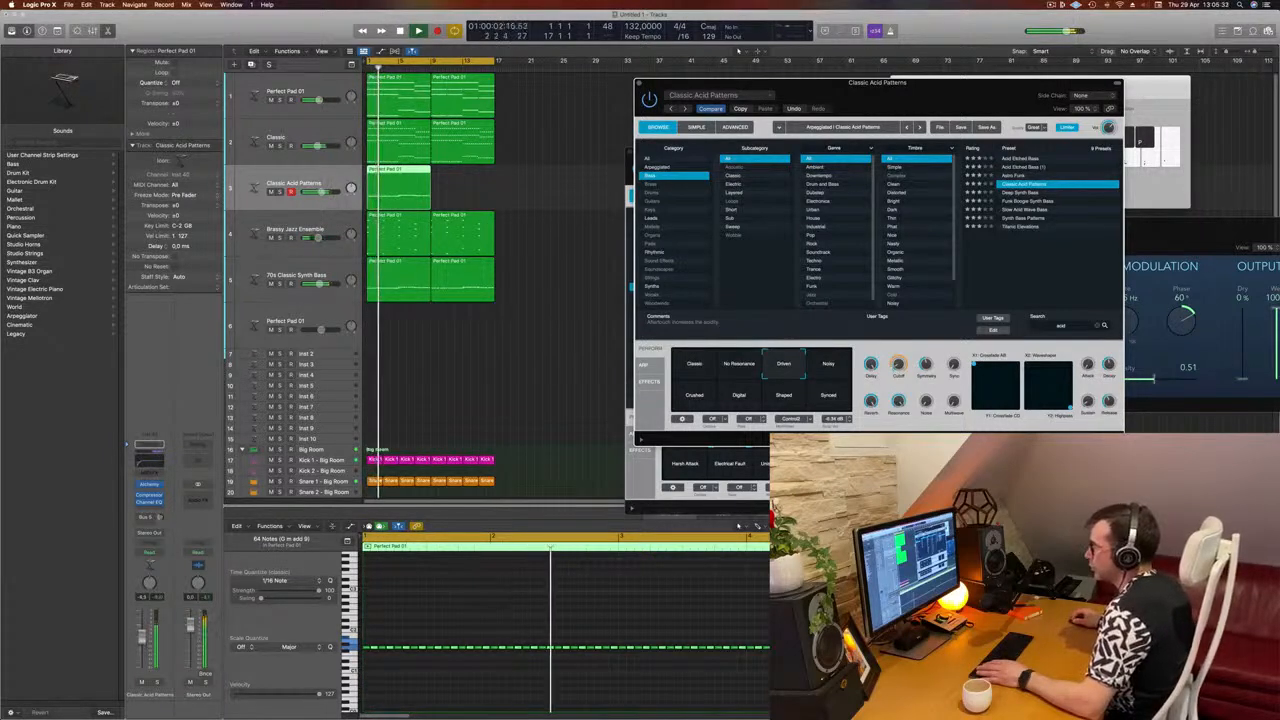
Move the synth window aside and copy the Classic Acid Patterns region to bar 9, directly after the original.
{"action": "left_click_drag", "start_coordinate": [920, 83], "coordinate": [430, 84]}
{"action": "mouse_move", "coordinate": [796, 132]}
{"action": "left_mouse_down"}
{"action": "mouse_move", "coordinate": [810, 165]}
{"action": "mouse_move", "coordinate": [958, 126]}
{"action": "mouse_move", "coordinate": [796, 150]}
{"action": "left_mouse_up"}
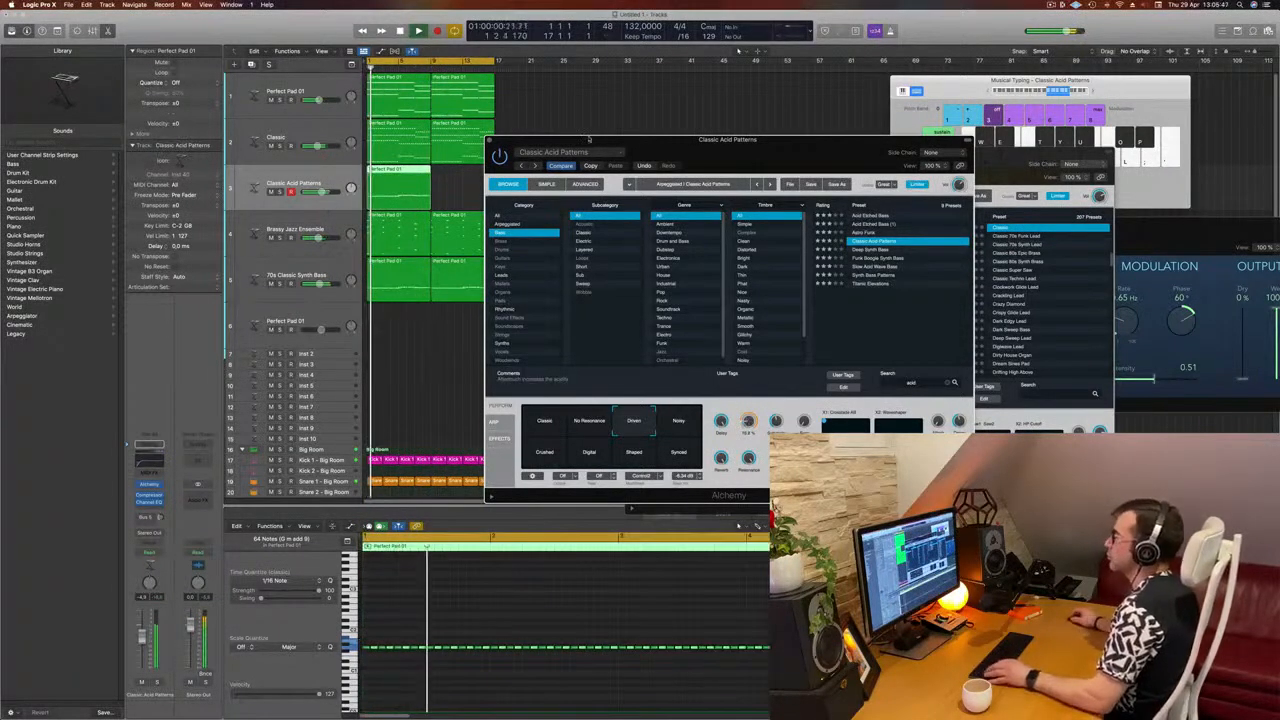
{"action": "left_click_drag", "start_coordinate": [775, 140], "coordinate": [1196, 118]}
{"action": "left_click_drag", "start_coordinate": [404, 178], "coordinate": [466, 176]}
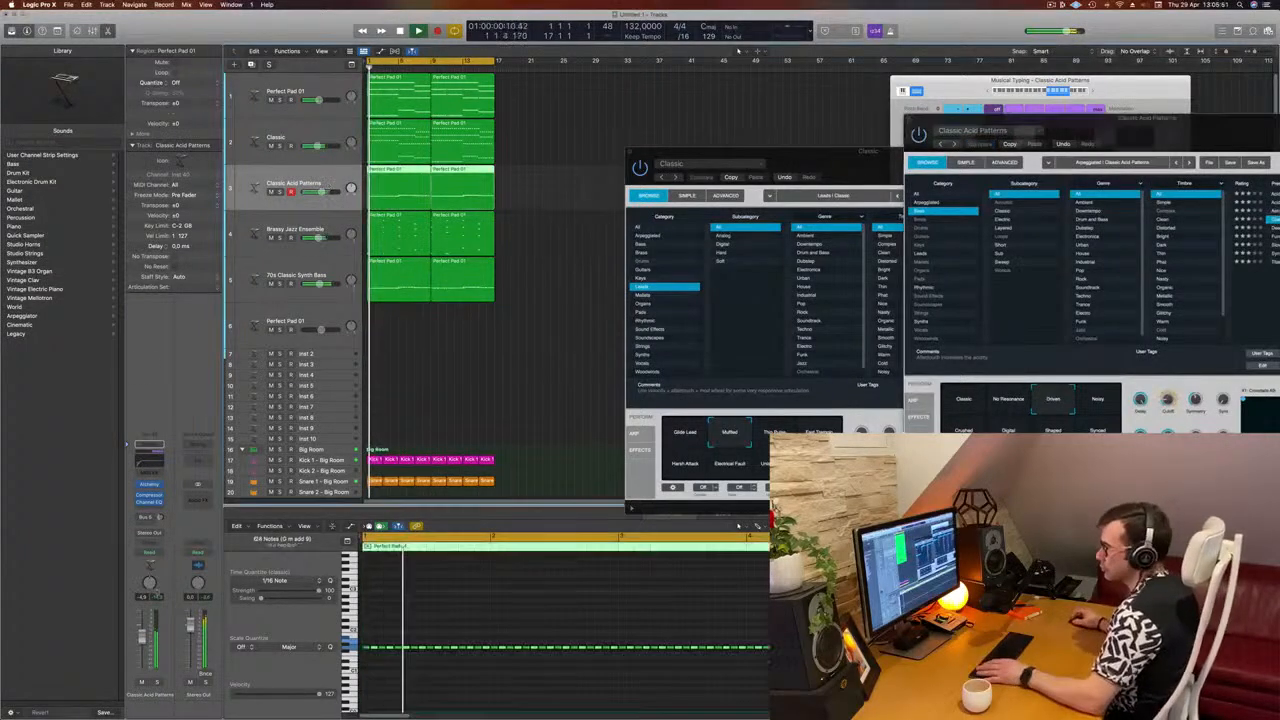
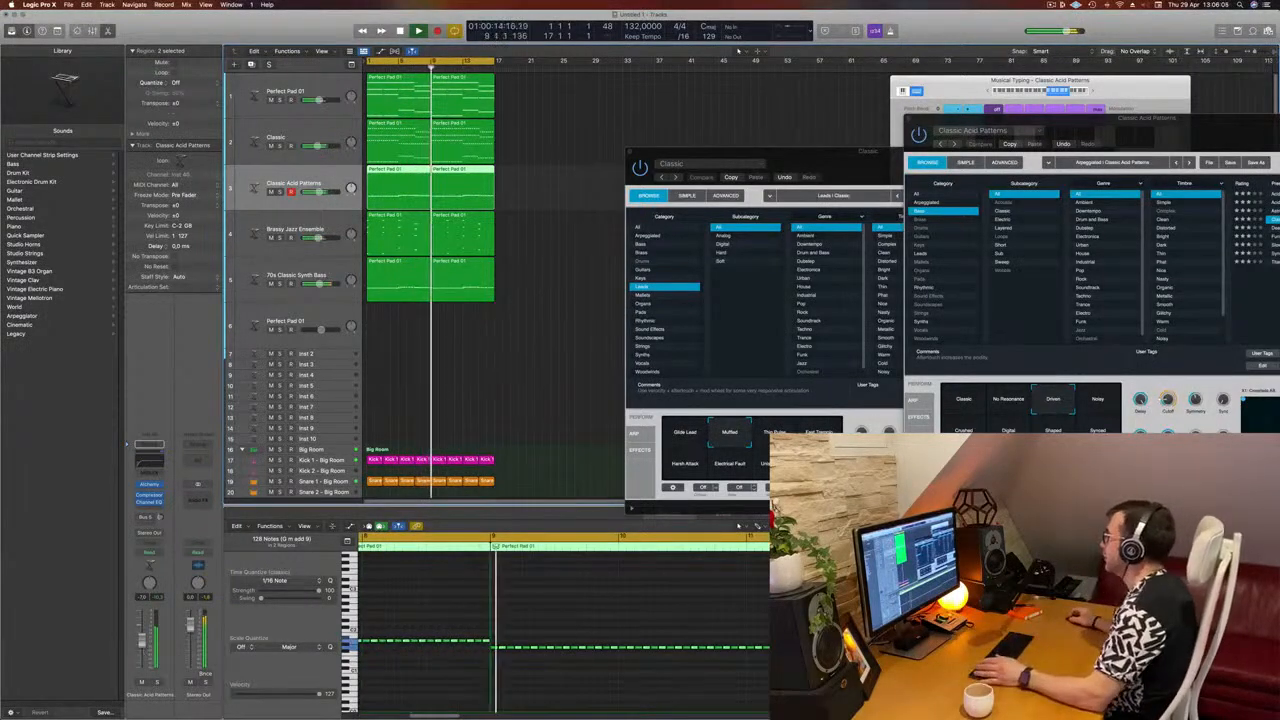
Reposition the Classic Acid Patterns and Classic synth windows during playback and close both.
{"action": "left_click_drag", "start_coordinate": [1151, 125], "coordinate": [1061, 77]}
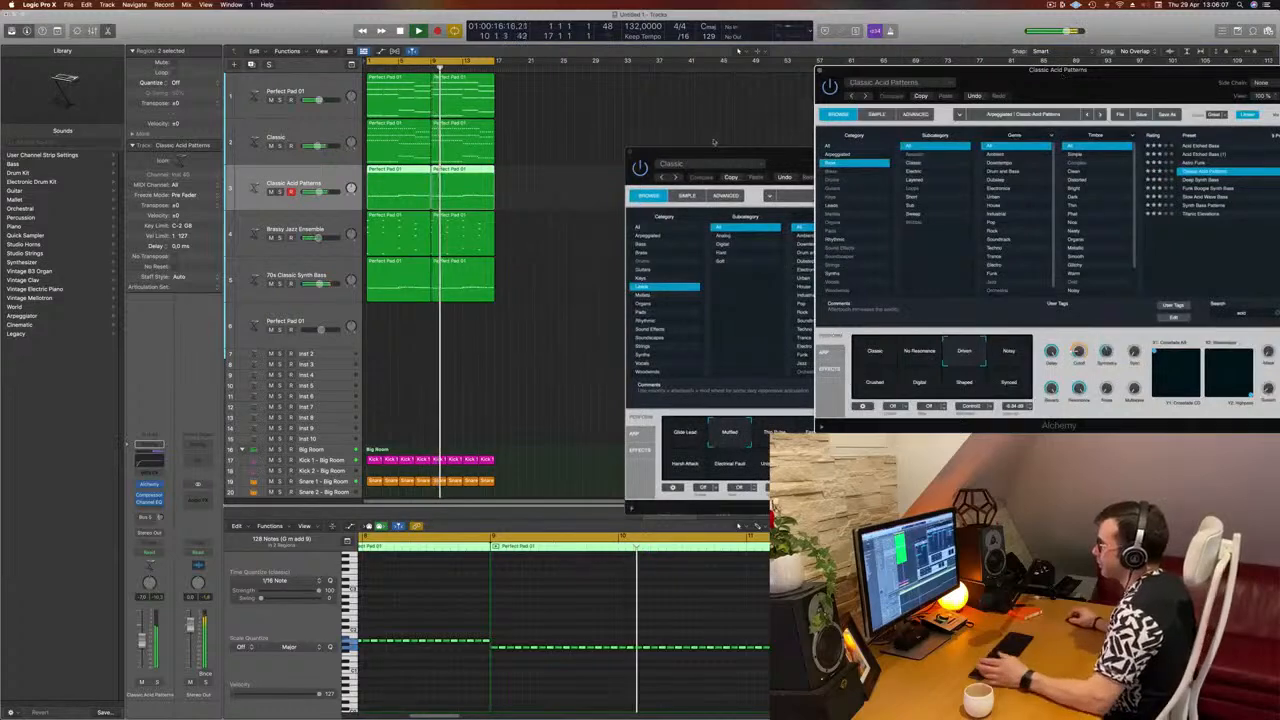
{"action": "left_click_drag", "start_coordinate": [712, 154], "coordinate": [604, 153]}
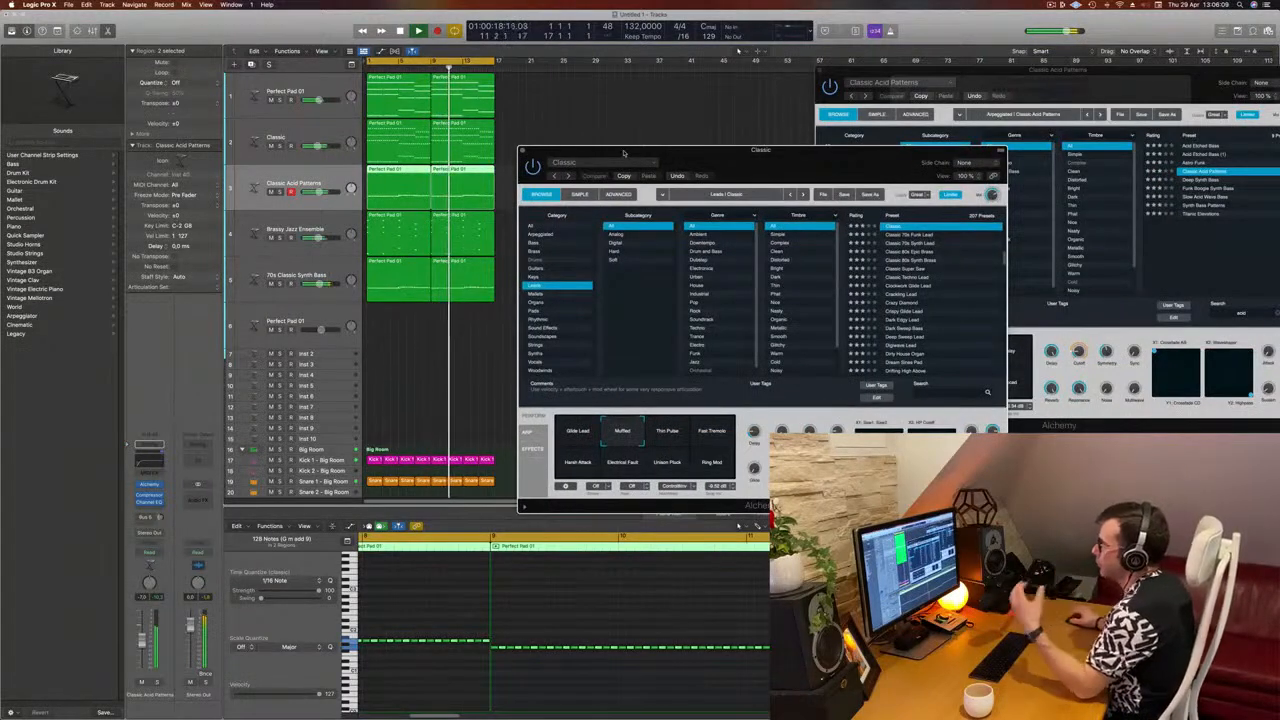
{"action": "left_click_drag", "start_coordinate": [737, 160], "coordinate": [632, 172]}
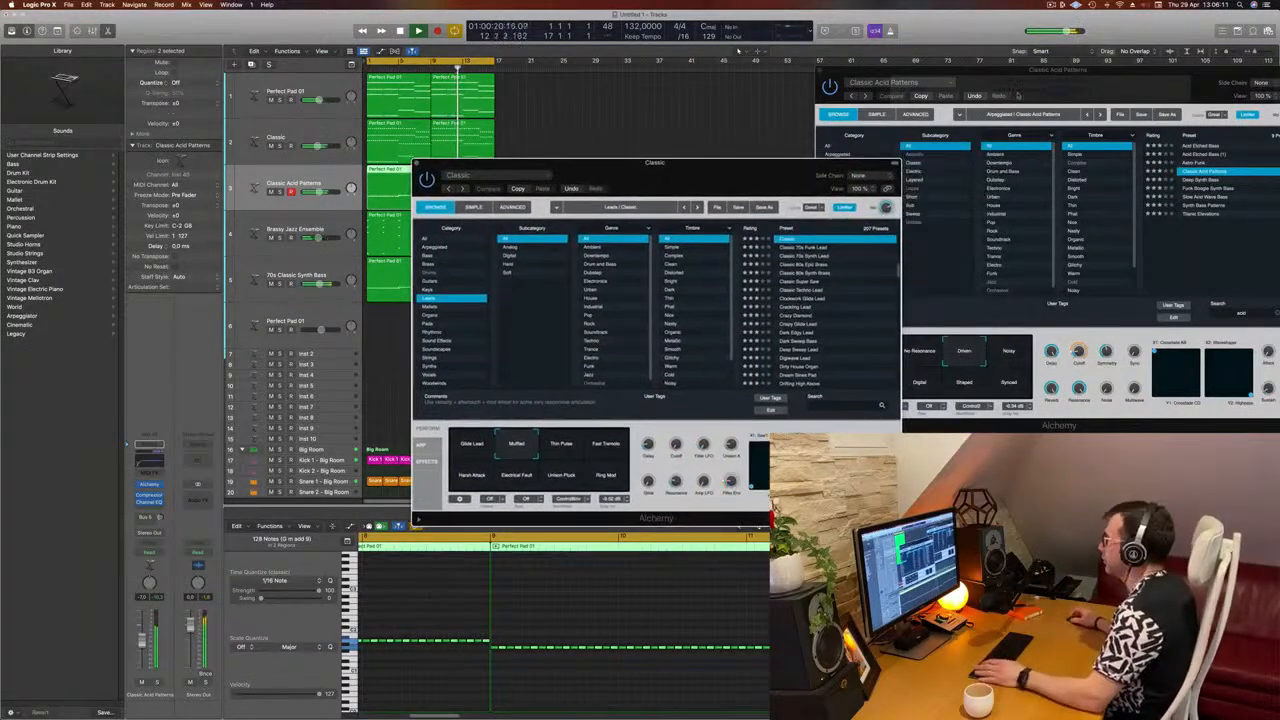
{"action": "left_click_drag", "start_coordinate": [1112, 84], "coordinate": [922, 140]}
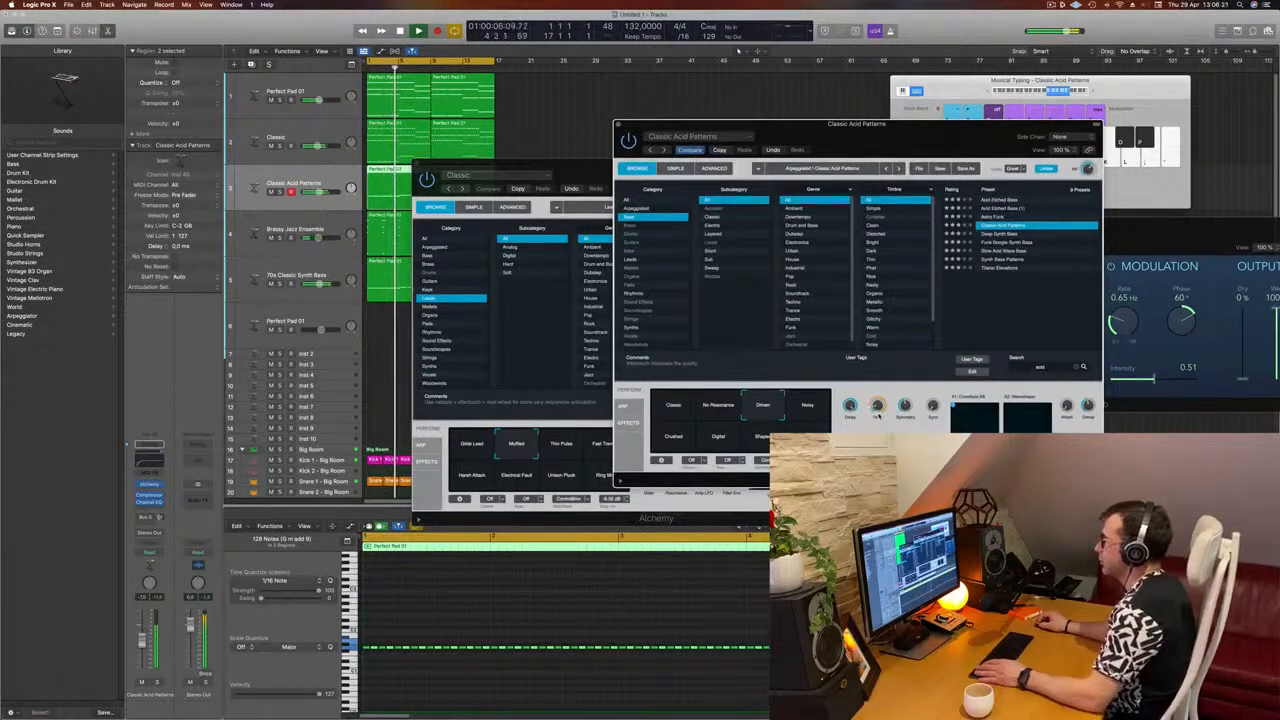
{"action": "left_click_drag", "start_coordinate": [908, 134], "coordinate": [808, 148]}
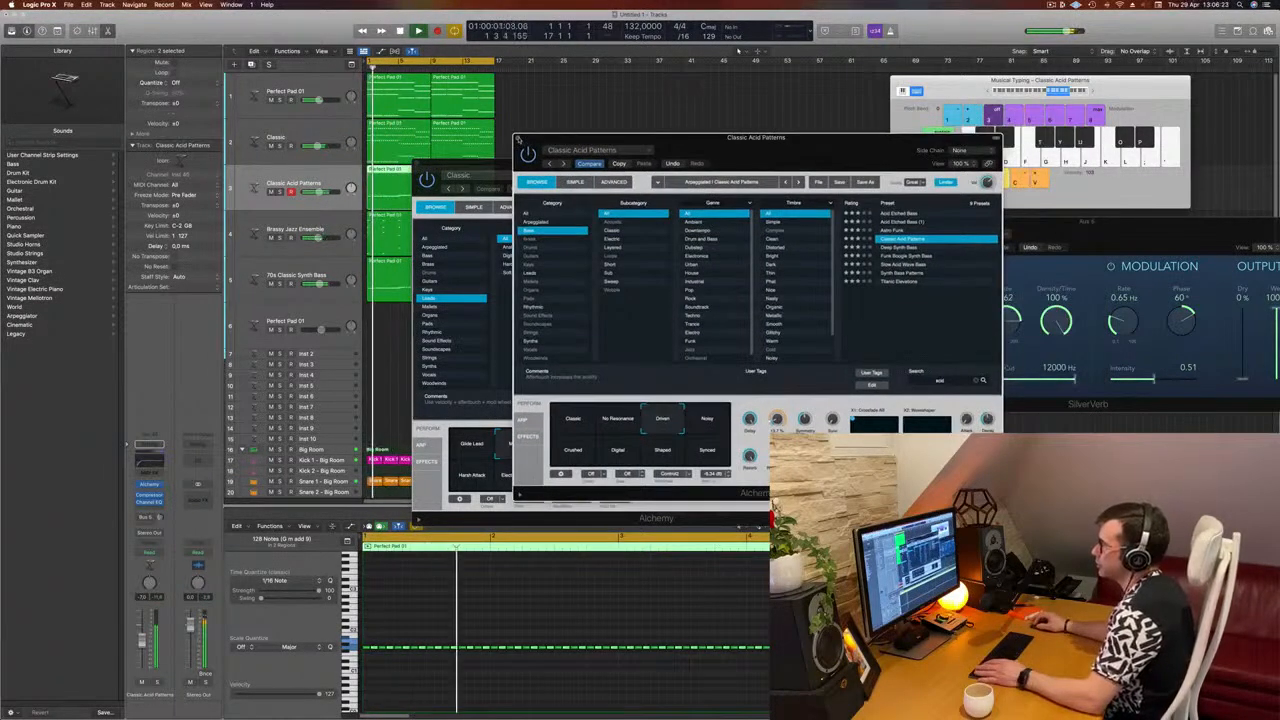
{"action": "left_click", "coordinate": [518, 139]}
{"action": "left_click_drag", "start_coordinate": [488, 193], "coordinate": [529, 195]}
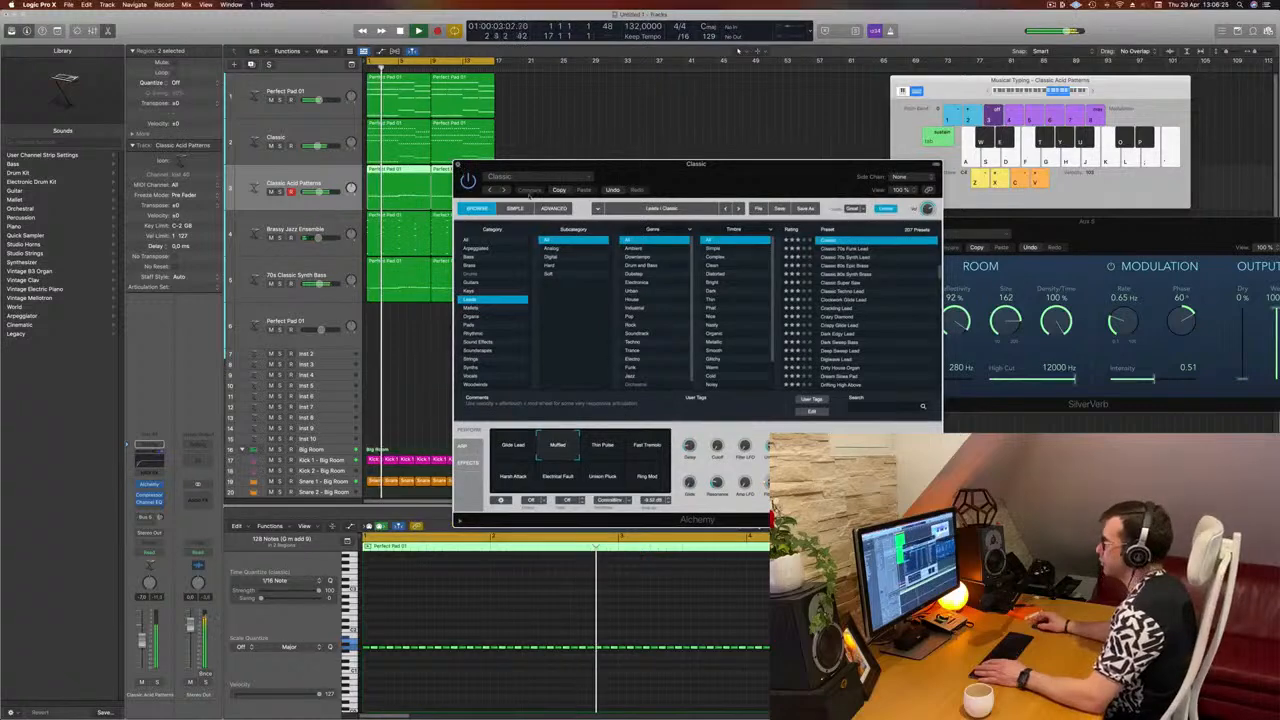
{"action": "key", "text": "super+w"}
Select all regions in the arrangement, repeat them once directly after the existing ones and clear the selection.
{"action": "key", "text": "super+a"}
{"action": "key", "text": "super+r"}
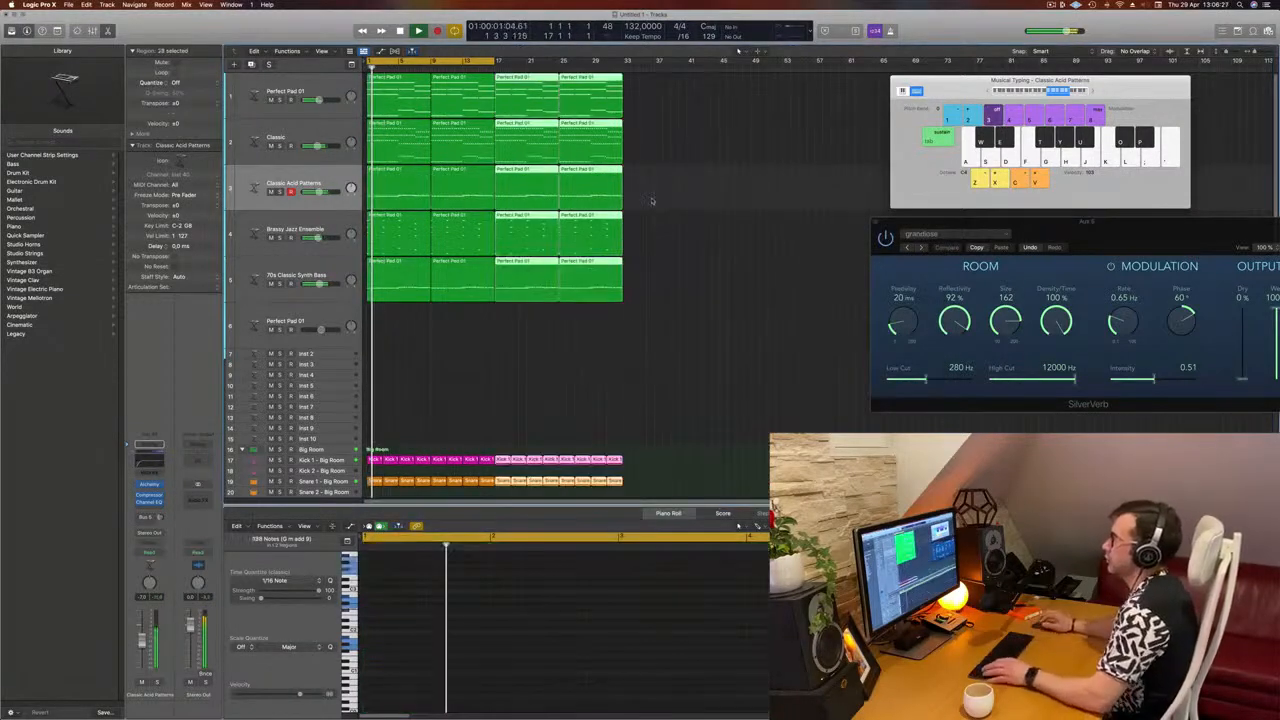
{"action": "scroll", "coordinate": [685, 294], "scroll_direction": "down", "scroll_amount": 3}
{"action": "left_click", "coordinate": [685, 291]}
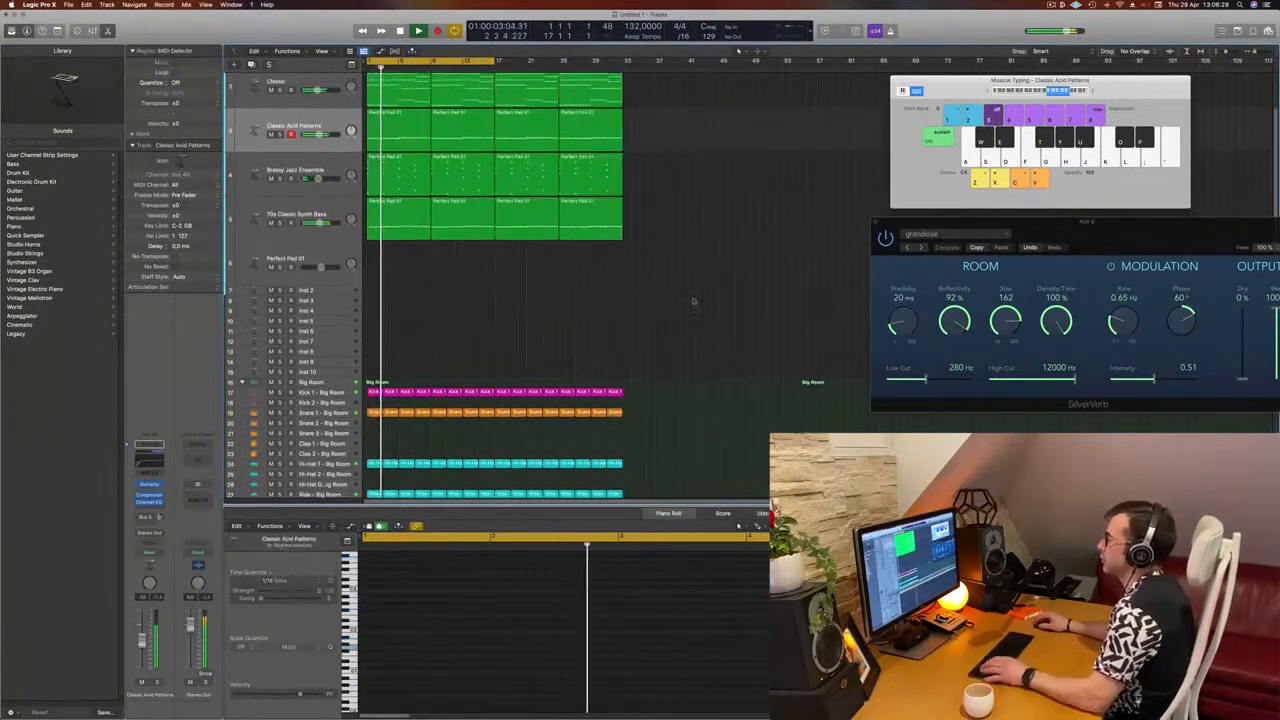
Open the Brassy Jazz Ensemble track's synth, reposition its window and restart playback from the beginning of the arrangement.
{"action": "scroll", "coordinate": [726, 220], "scroll_direction": "up", "scroll_amount": 3}
{"action": "left_click", "coordinate": [339, 218]}
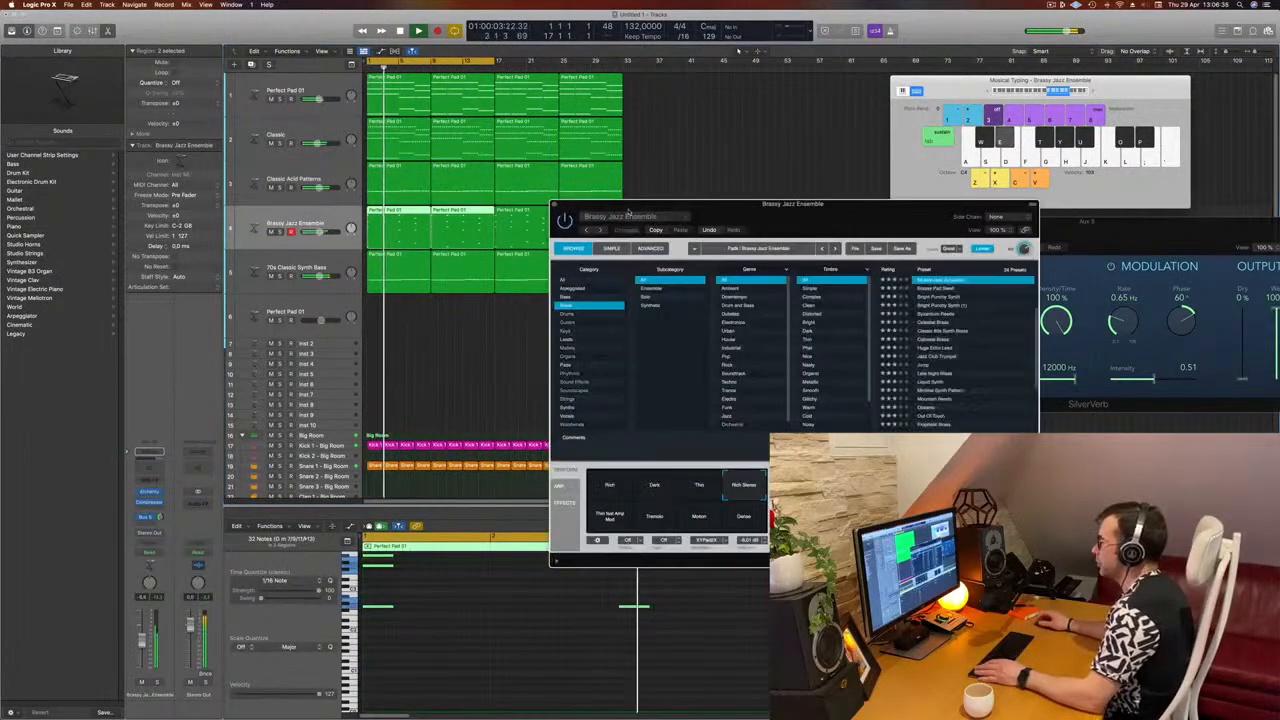
{"action": "left_click_drag", "start_coordinate": [882, 217], "coordinate": [837, 207]}
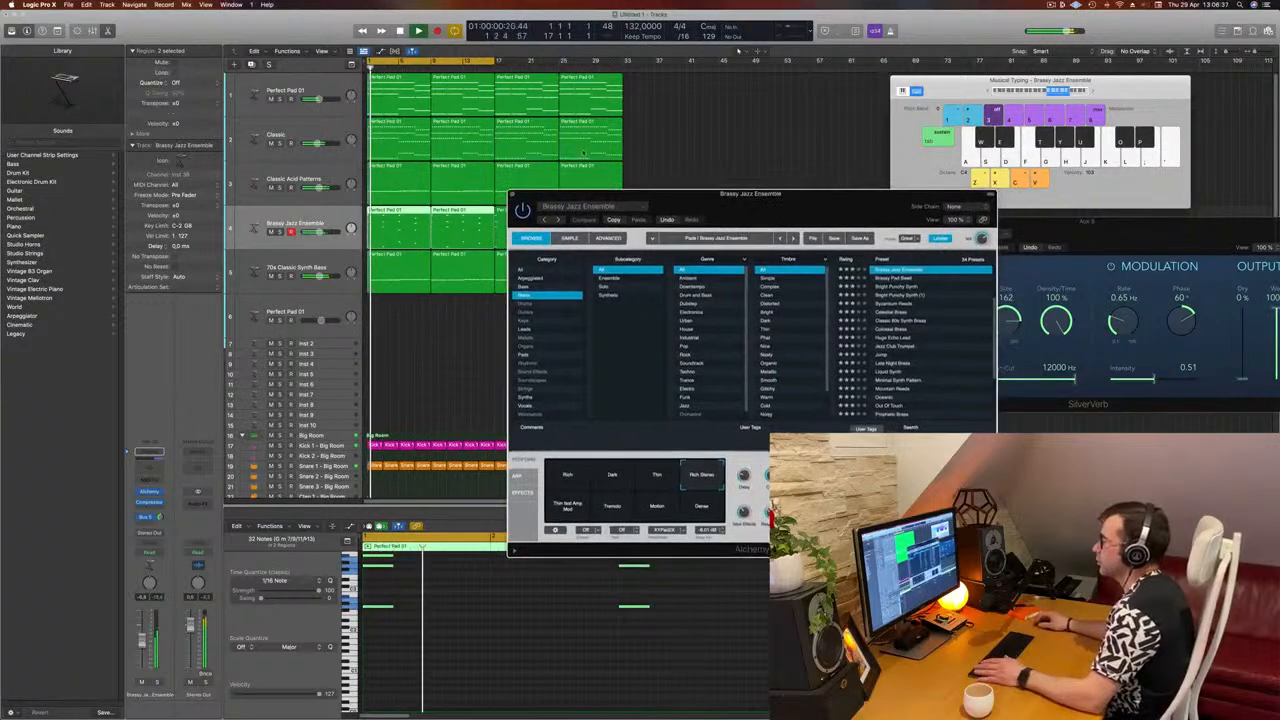
{"action": "key", "text": "space"}
Check the Classic Acid Patterns track's compressor, close it and set the low cut in the track's Channel EQ to 88 Hz.
{"action": "left_click", "coordinate": [311, 173]}
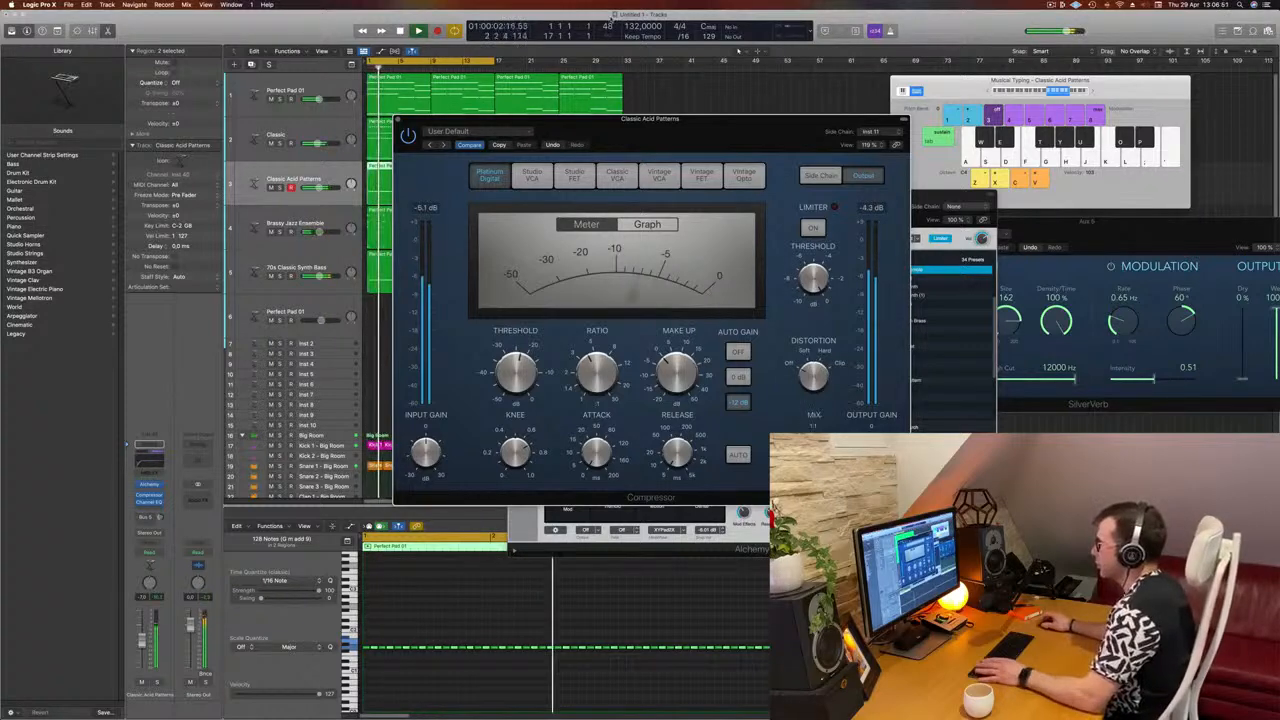
{"action": "key", "text": "super+w"}
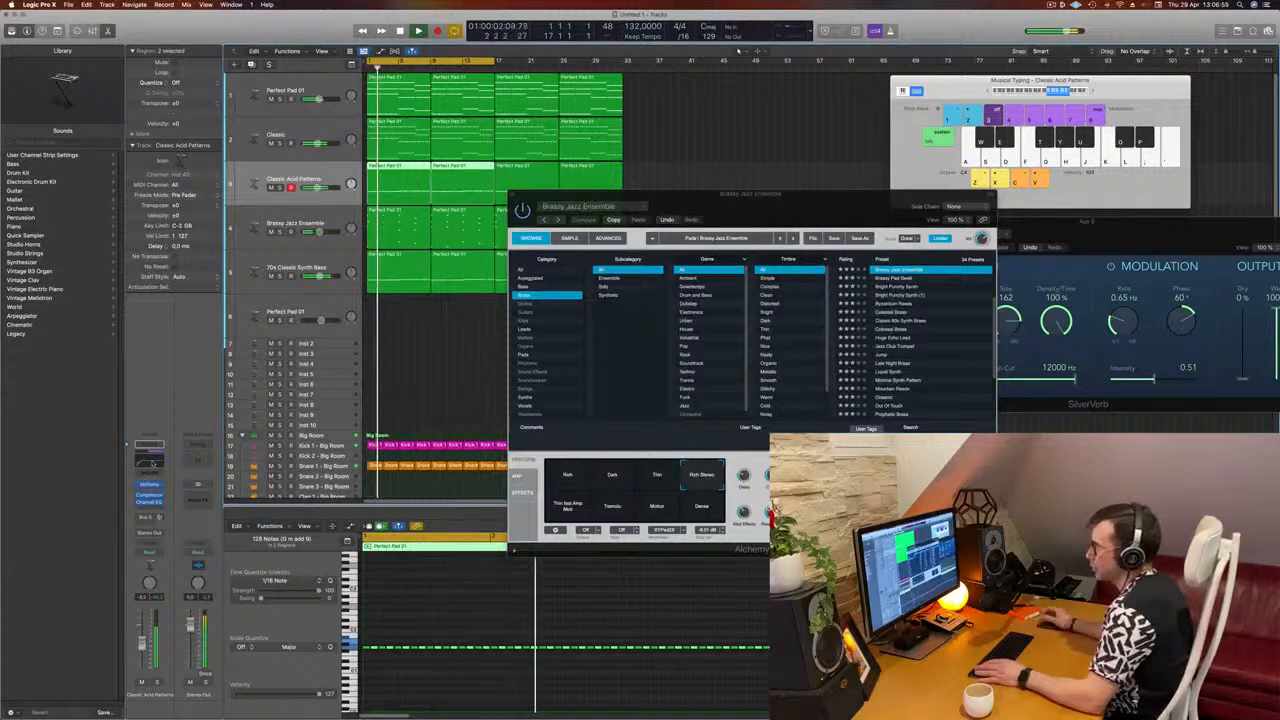
{"action": "left_click", "coordinate": [153, 463]}
{"action": "mouse_move", "coordinate": [546, 281]}
{"action": "left_mouse_down"}
{"action": "mouse_move", "coordinate": [600, 280]}
{"action": "mouse_move", "coordinate": [560, 277]}
{"action": "left_mouse_up"}
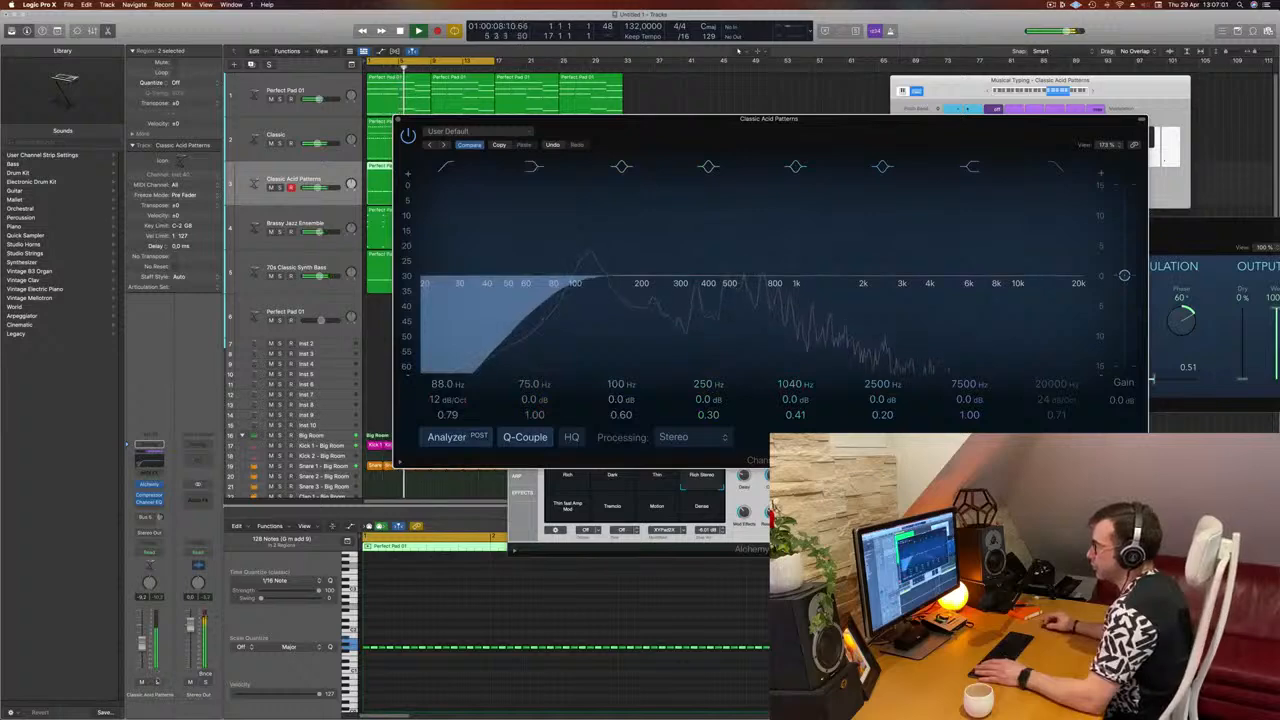
Solo Classic Acid Patterns briefly during playback, then close its EQ window and the Brassy Jazz Ensemble synth window.
{"action": "left_click", "coordinate": [157, 682]}
{"action": "left_click", "coordinate": [157, 682]}
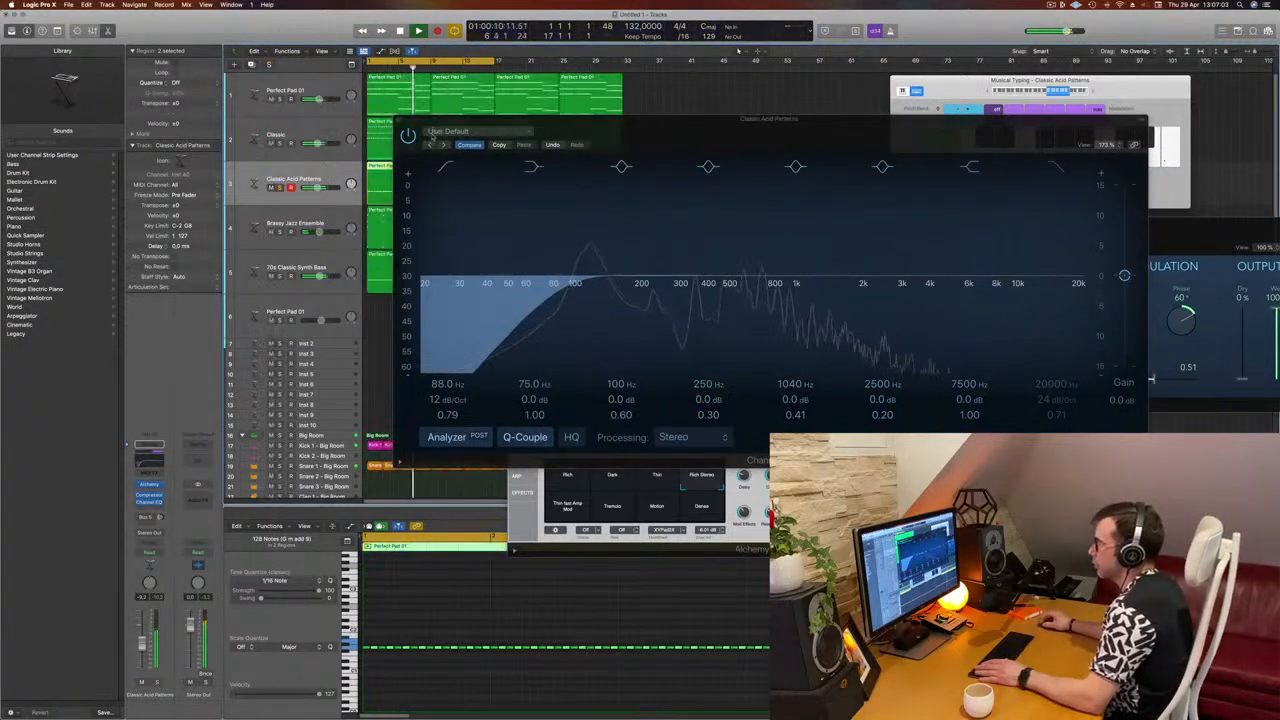
{"action": "left_click", "coordinate": [397, 122]}
{"action": "left_click", "coordinate": [514, 194]}
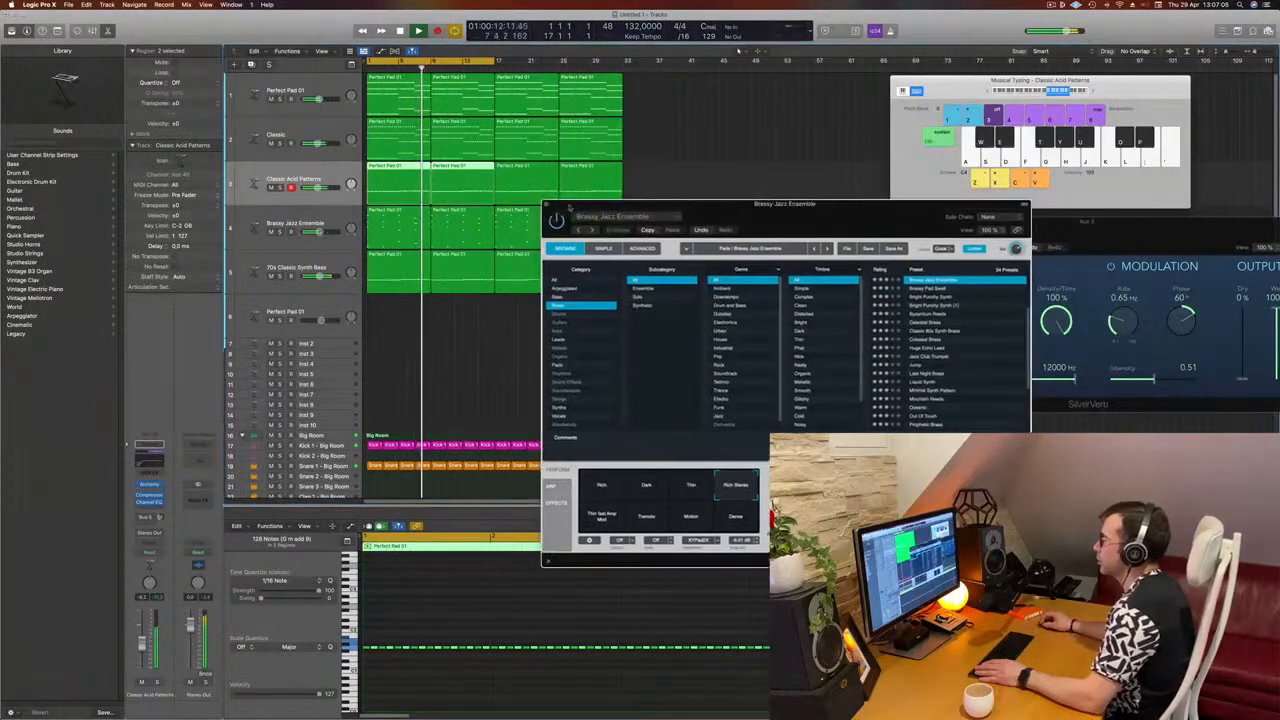
{"action": "left_click", "coordinate": [547, 206]}
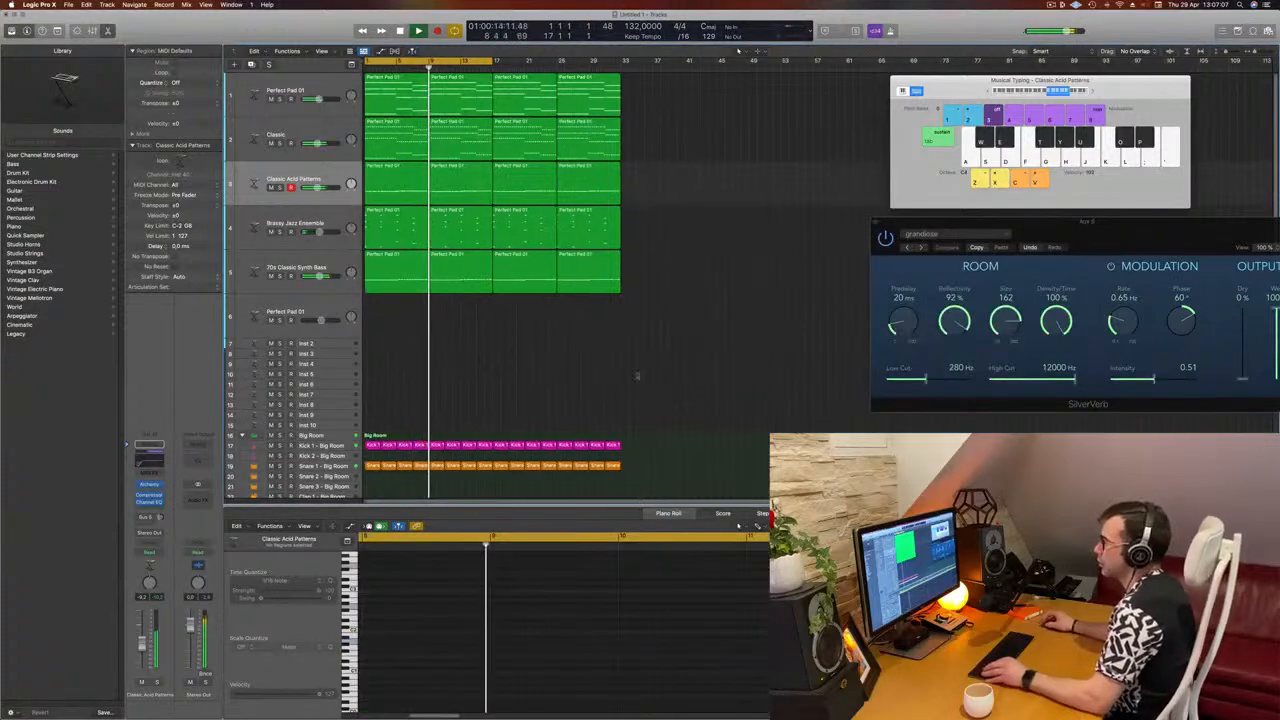
Select the Classic track and its regions within the cycle range while playback continues.
{"action": "scroll", "coordinate": [656, 375], "scroll_direction": "up", "scroll_amount": 2}
{"action": "scroll", "coordinate": [548, 366], "scroll_direction": "down", "scroll_amount": 3}
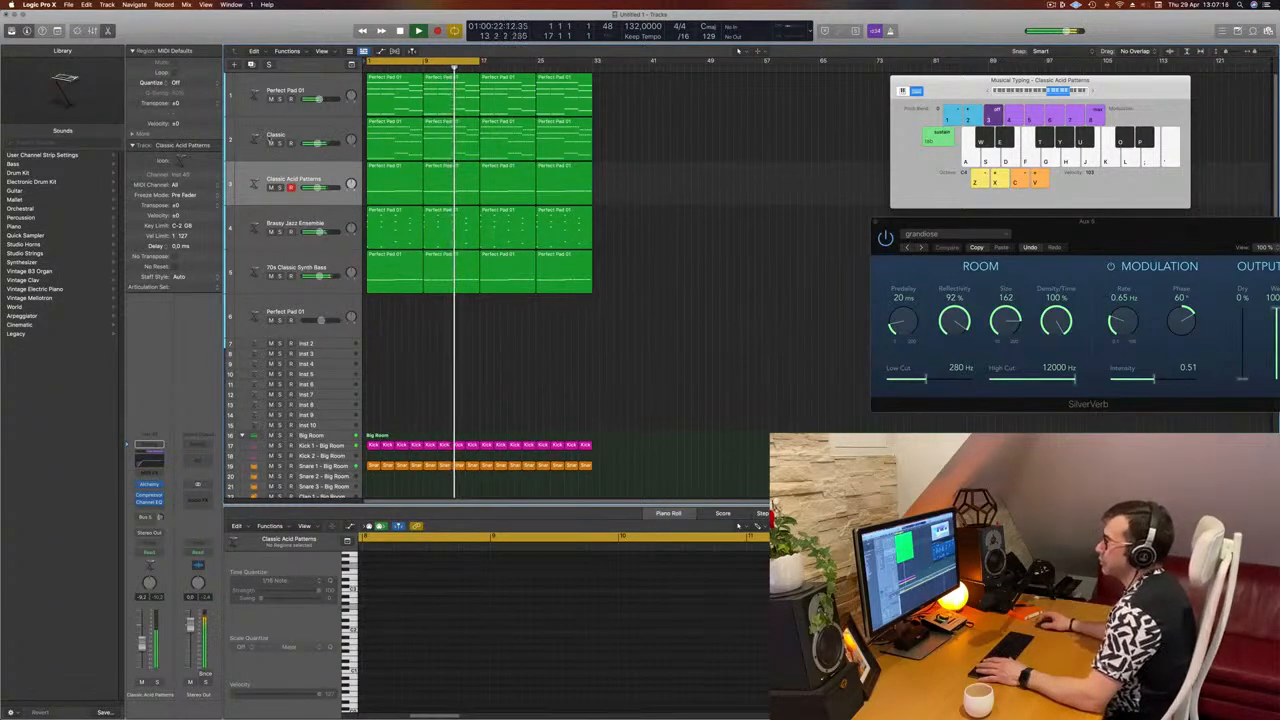
{"action": "left_click", "coordinate": [297, 134]}
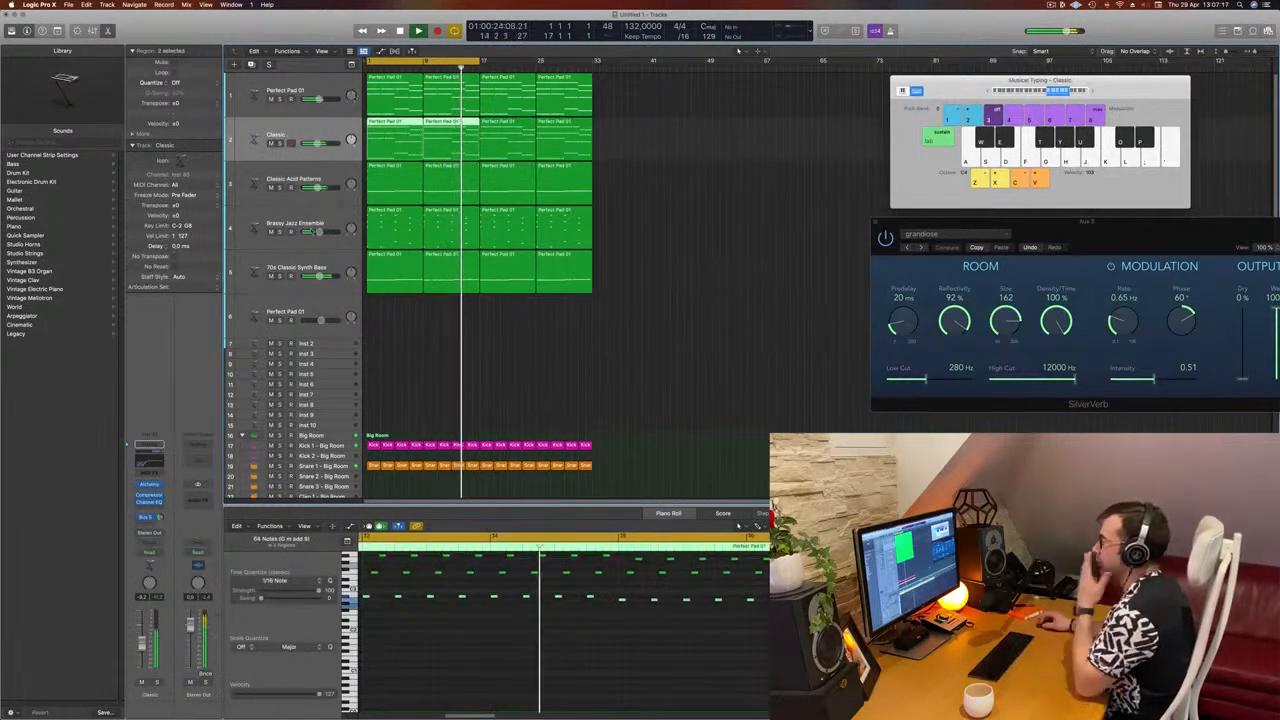
Open the Perfect Pad 01 track's Alchemy instrument and listen to the pad from the beginning, then close the instrument.
{"action": "left_click", "coordinate": [279, 100]}
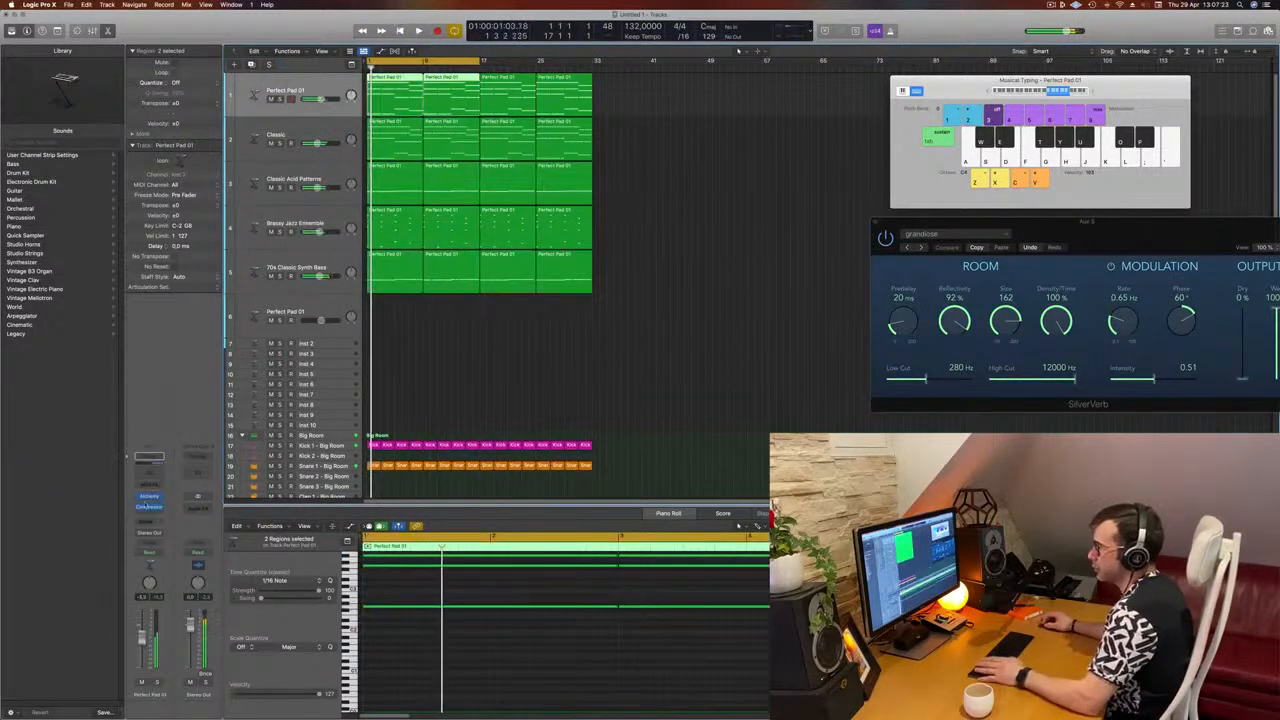
{"action": "left_click", "coordinate": [149, 498]}
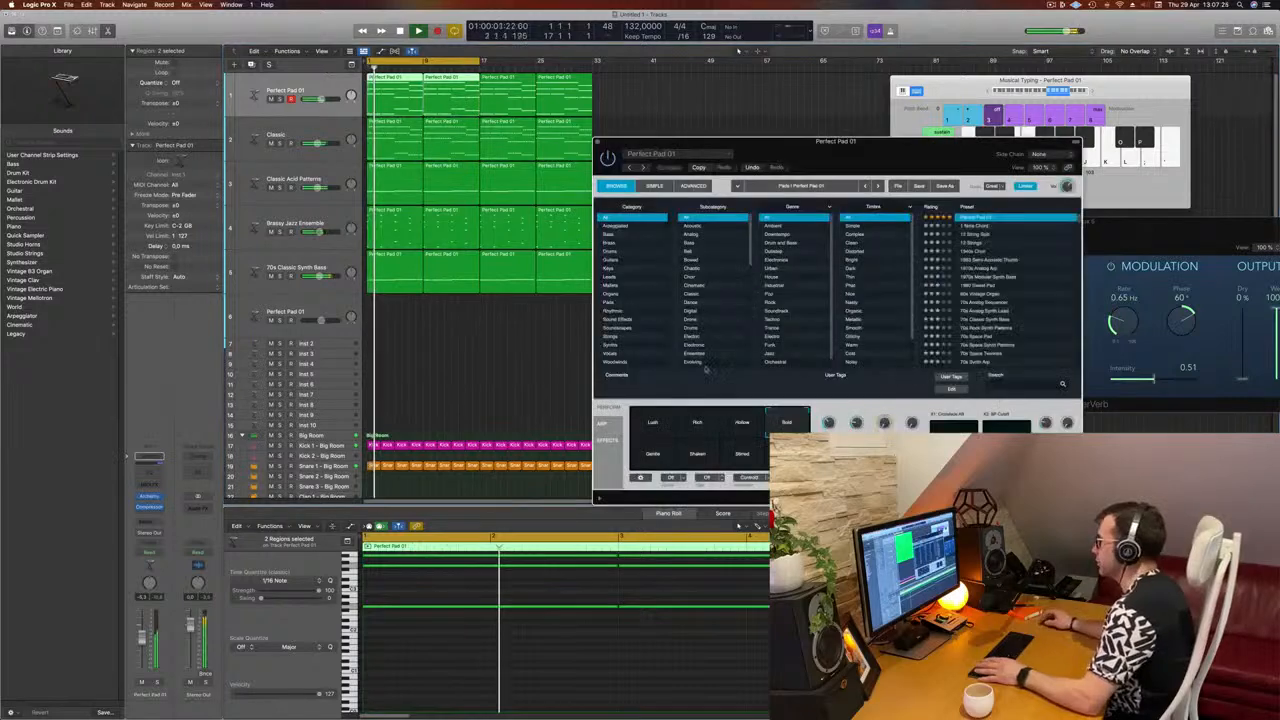
{"action": "key", "text": "Return"}
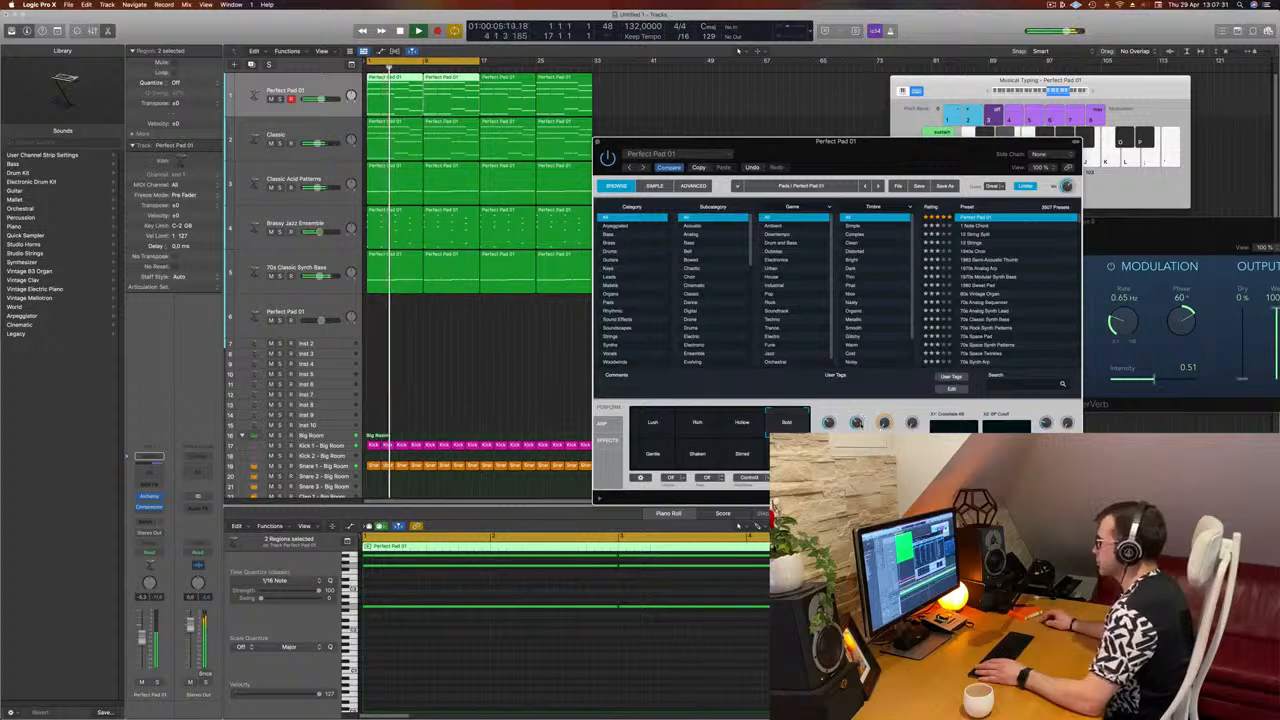
{"action": "left_click_drag", "start_coordinate": [913, 156], "coordinate": [882, 182]}
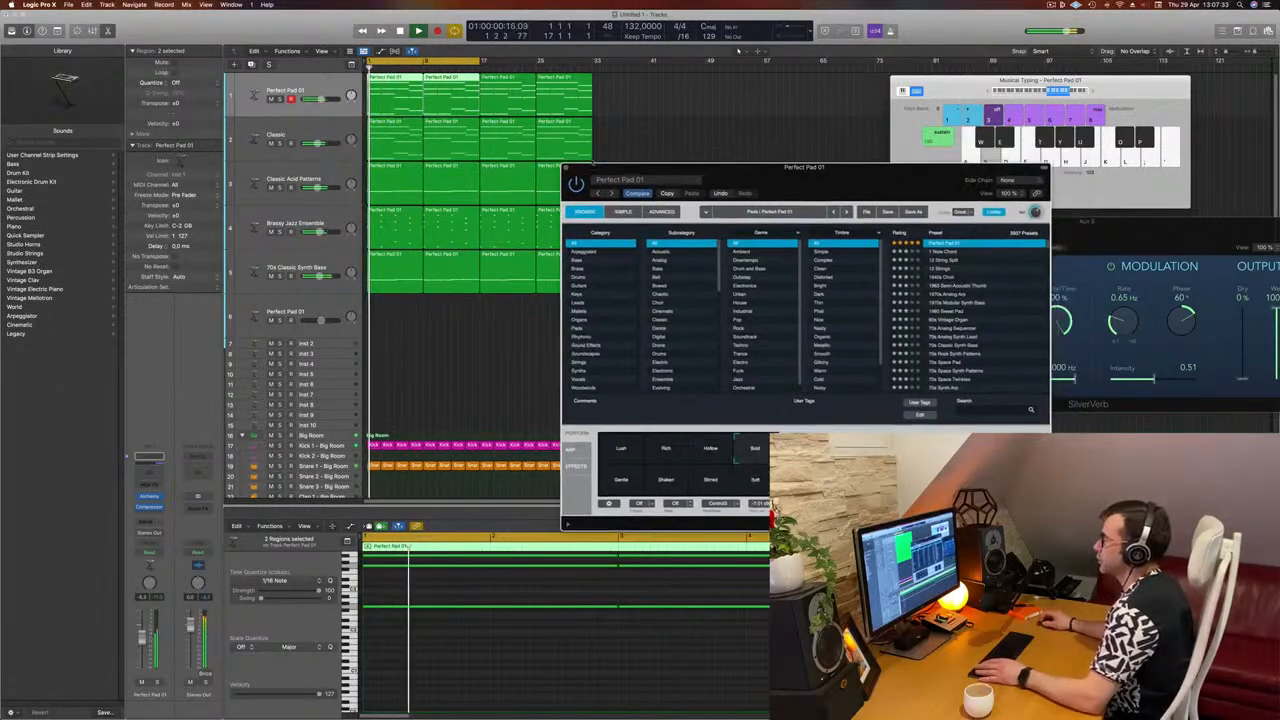
{"action": "left_click", "coordinate": [474, 374]}
{"action": "key", "text": "Return"}
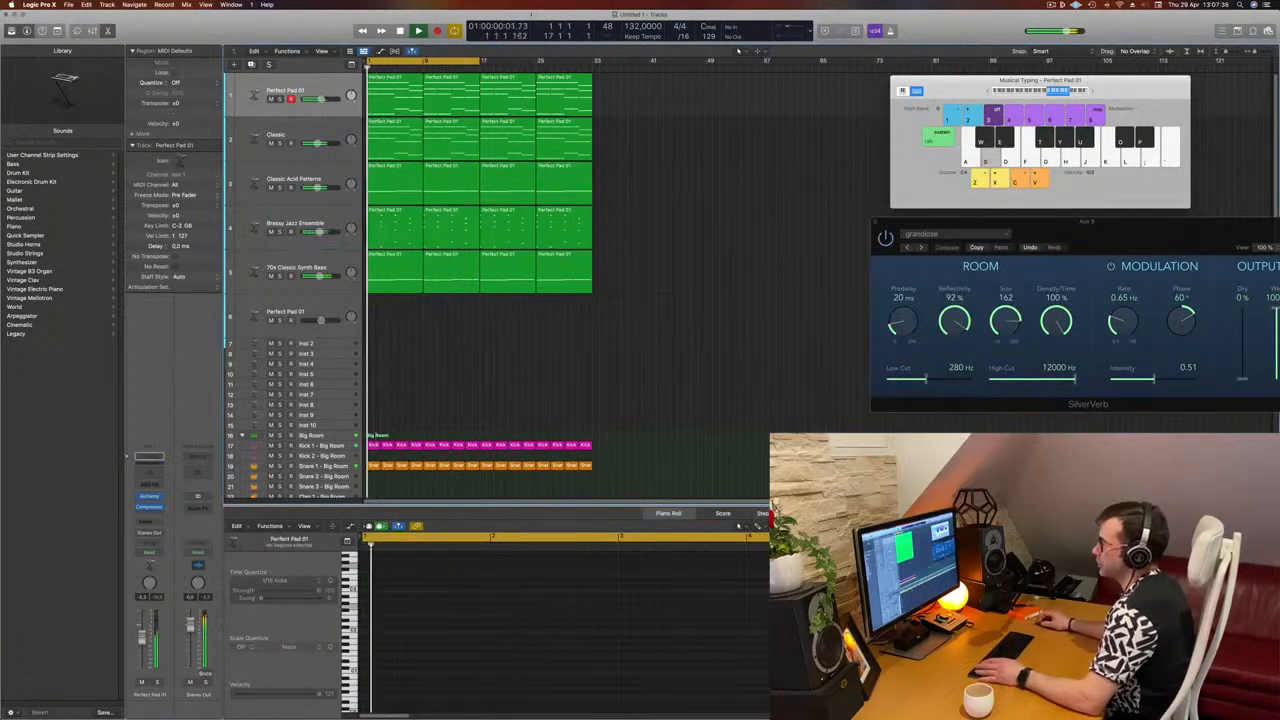
Extend the cycle range to bar 33 and slightly lower the Classic Acid Patterns track's volume.
{"action": "left_click_drag", "start_coordinate": [578, 76], "coordinate": [592, 76]}
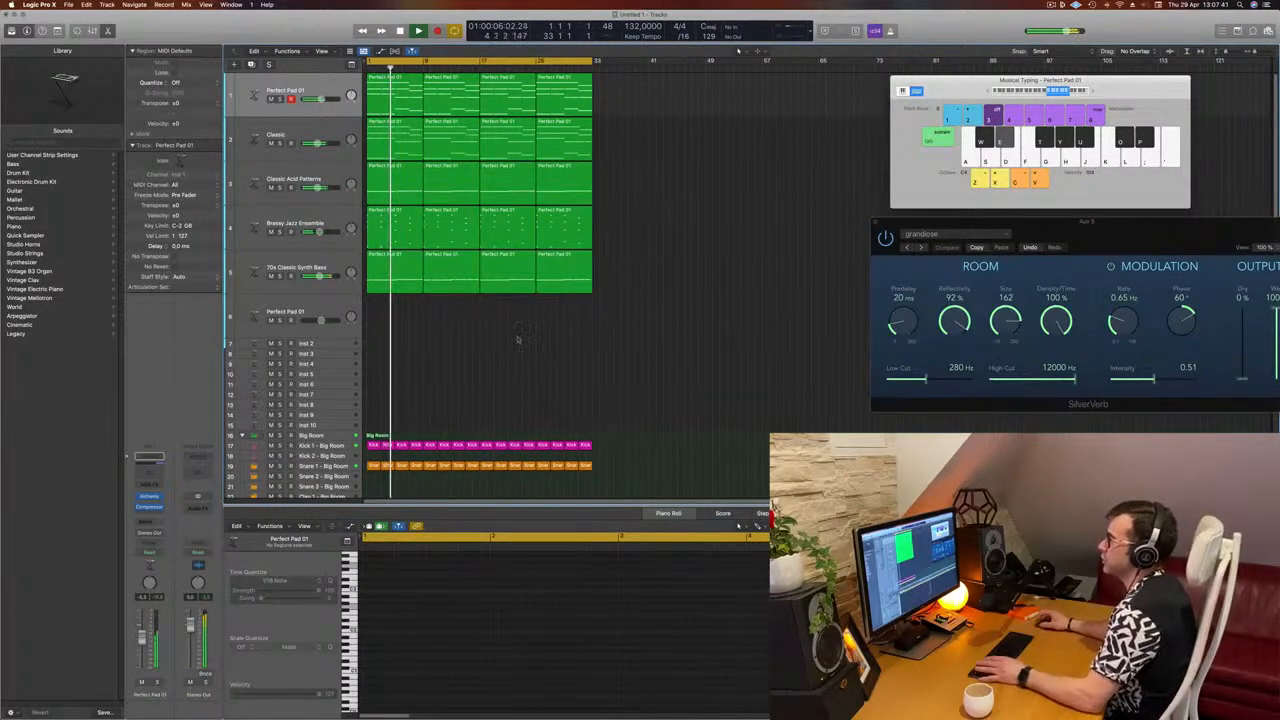
{"action": "left_click", "coordinate": [291, 170]}
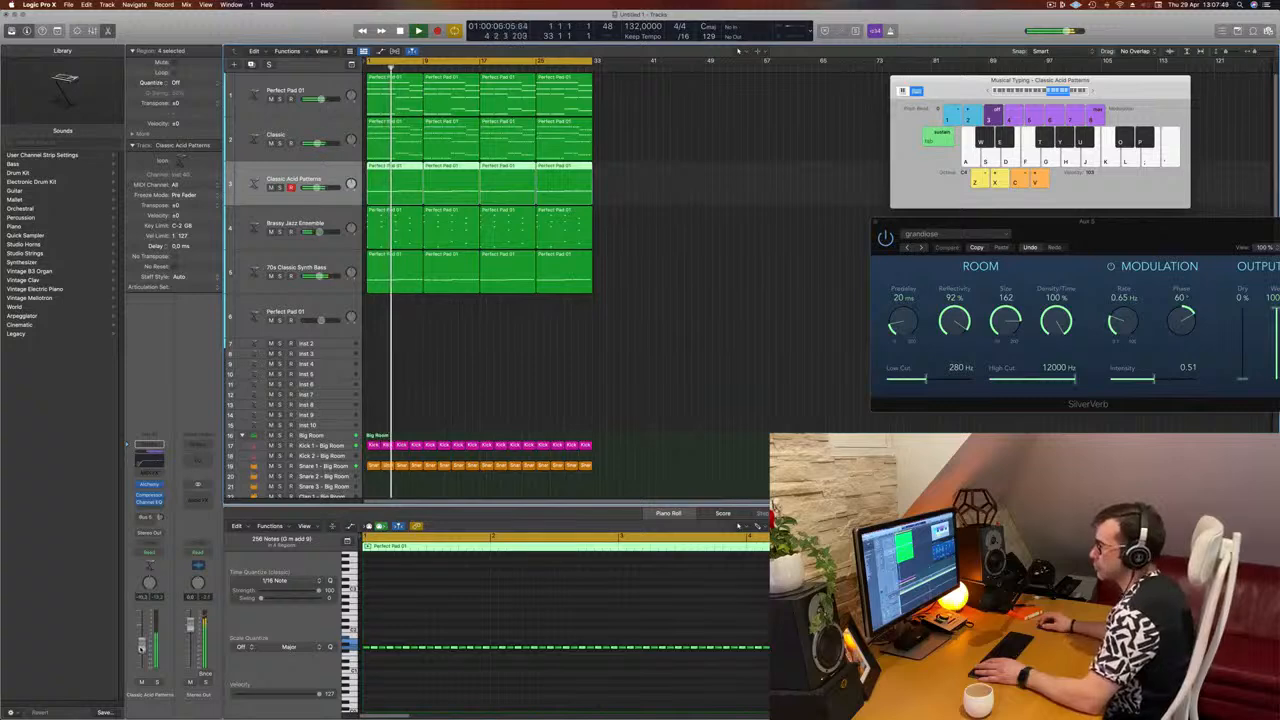
{"action": "left_click", "coordinate": [601, 395]}
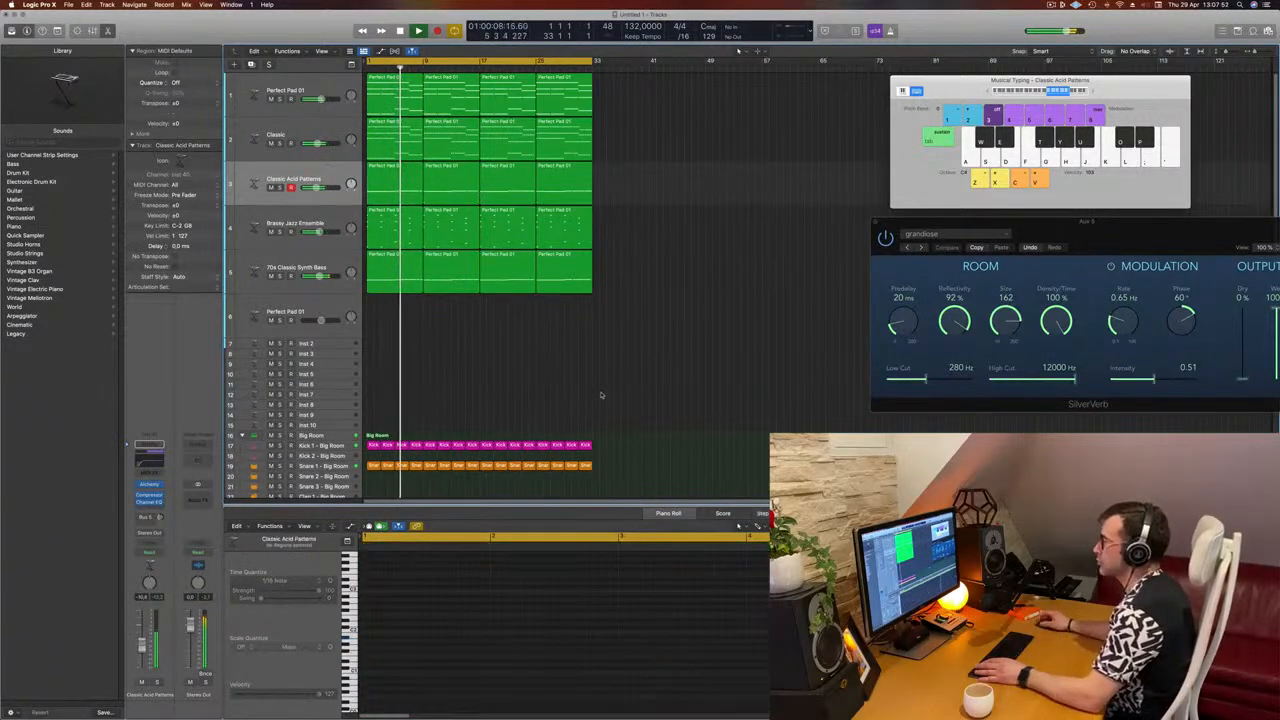
Duplicate the Brassy Jazz Ensemble track as an empty track directly below it.
{"action": "left_click", "coordinate": [341, 262]}
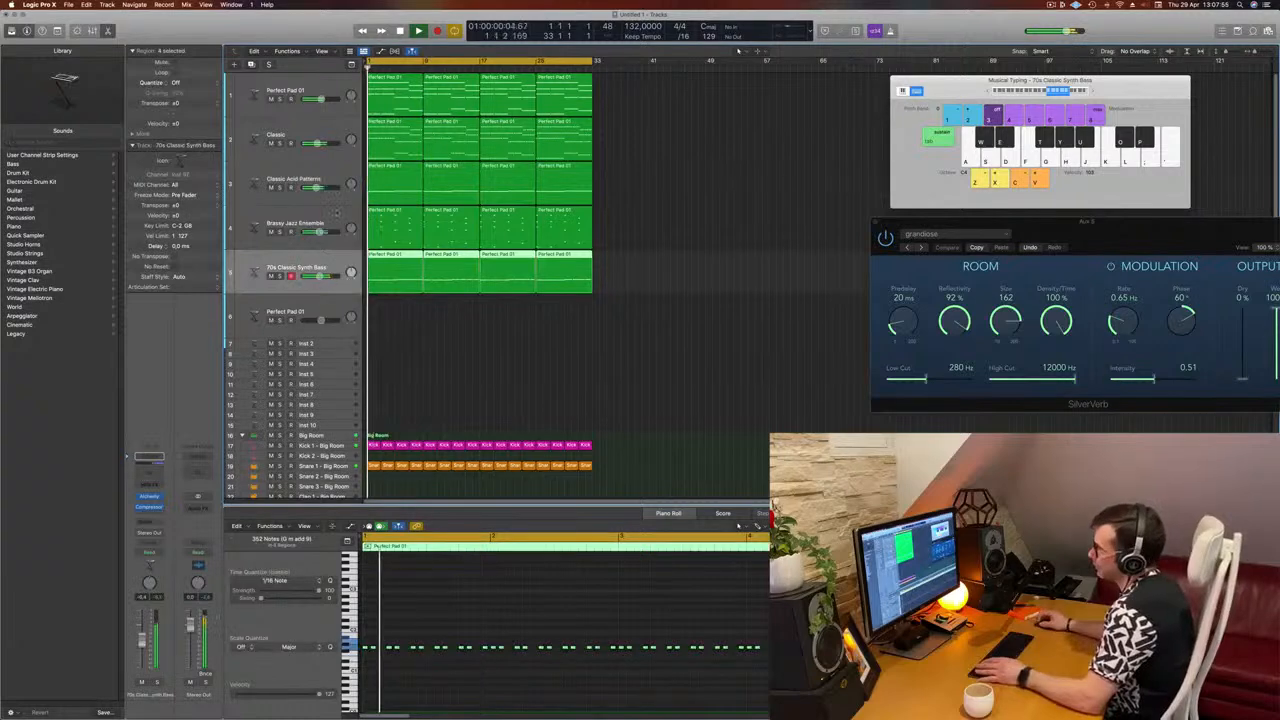
{"action": "left_click", "coordinate": [332, 220]}
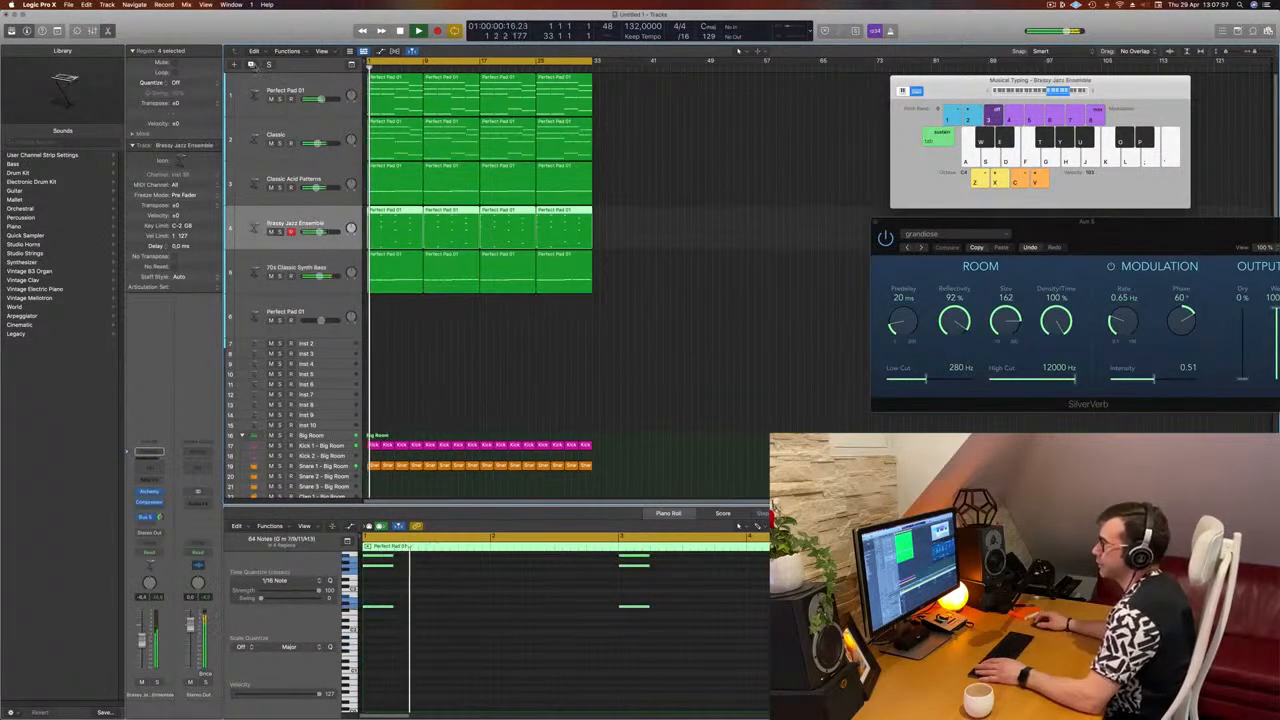
{"action": "key", "text": "super+d"}
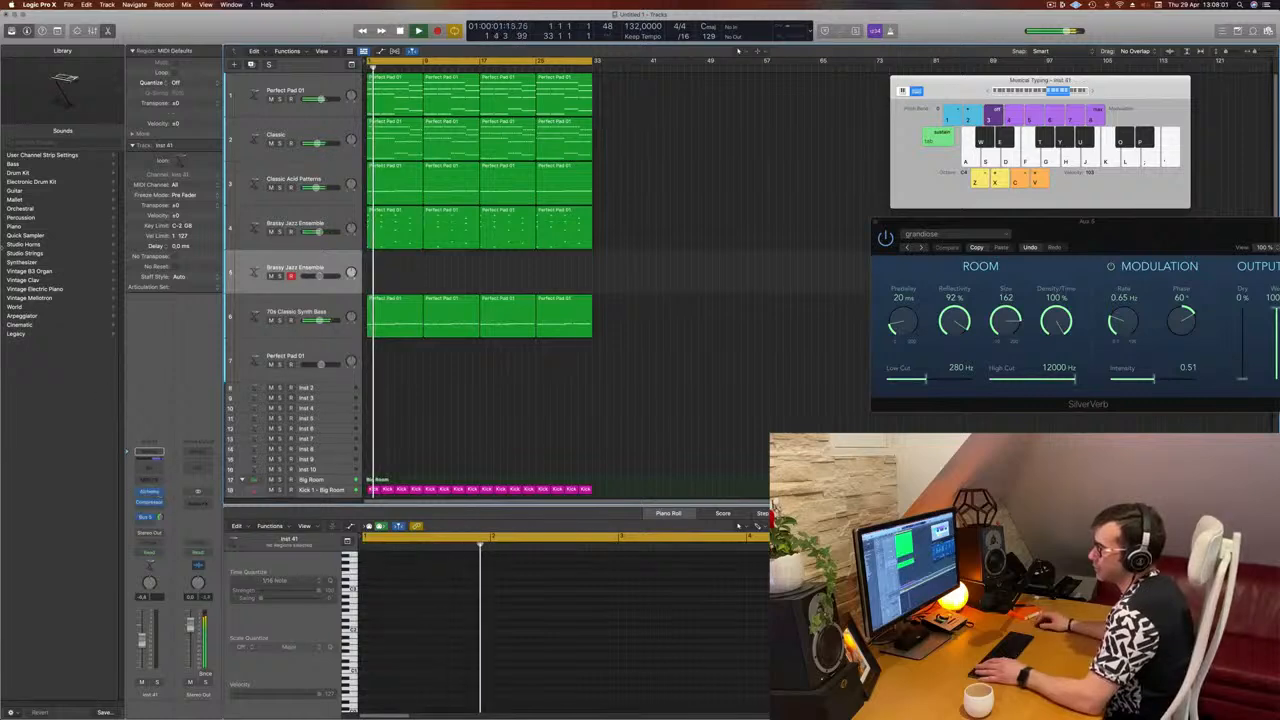
Load the Yamaha Grand Piano patch from the Piano sounds onto the duplicated track and restart playback.
{"action": "left_click", "coordinate": [30, 226]}
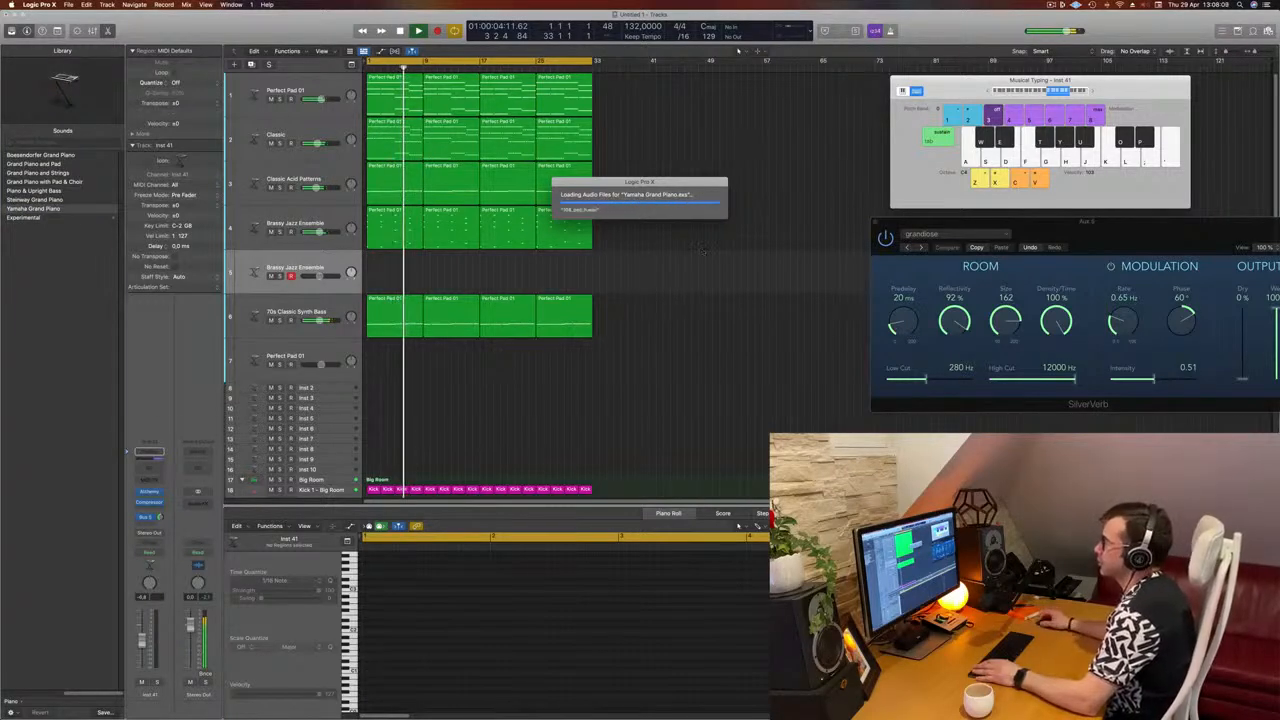
{"action": "left_click", "coordinate": [321, 259]}
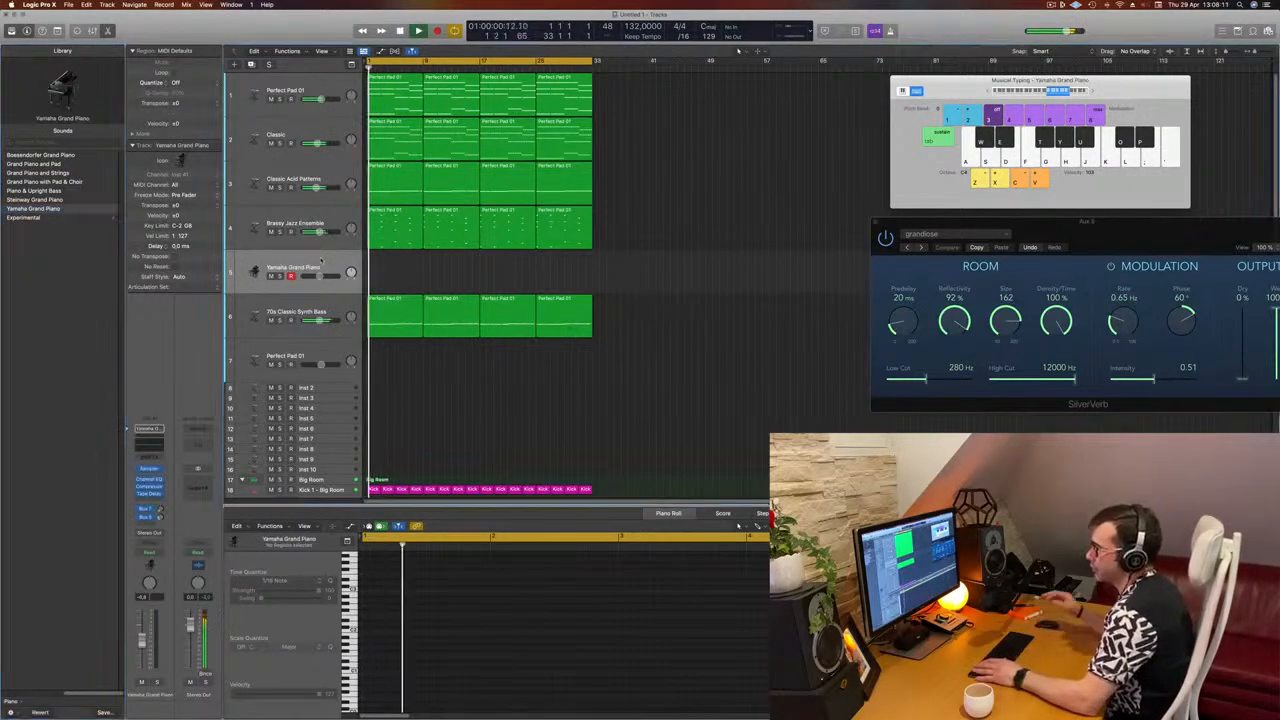
{"action": "key", "text": "Return"}
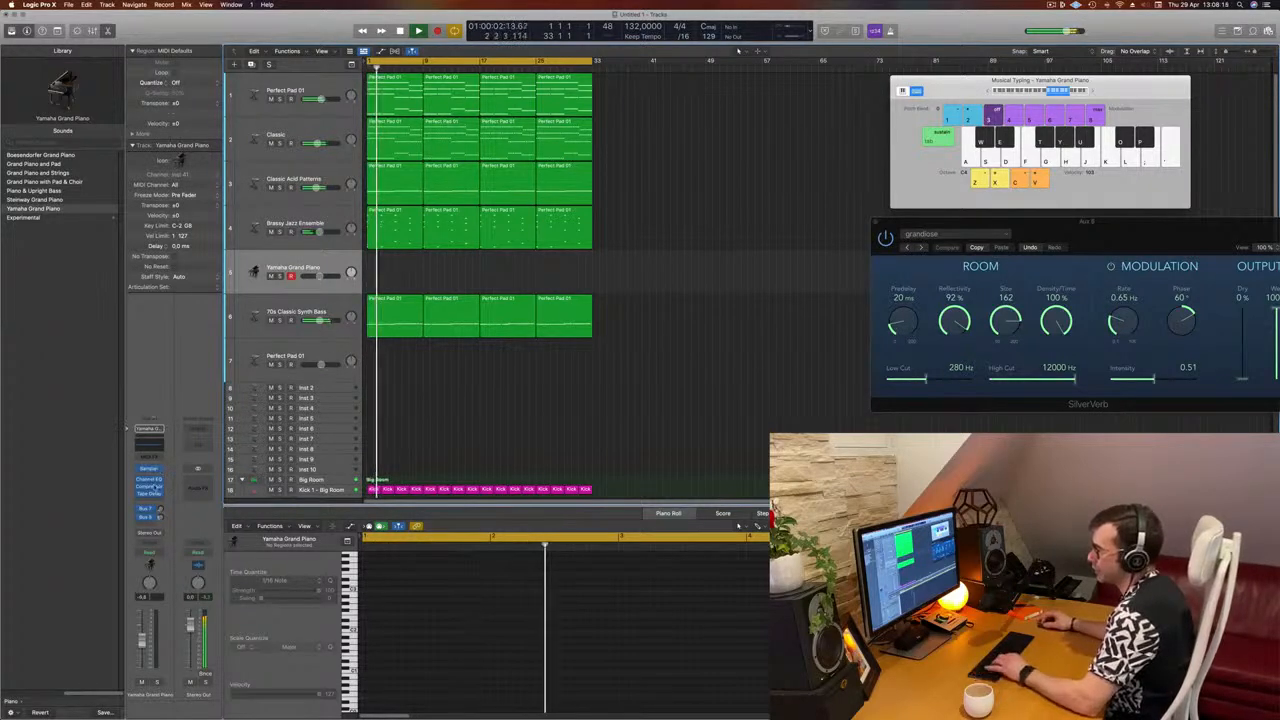
Add a send to Bus 5 (Aux 5) on the Yamaha Grand Piano channel strip.
{"action": "left_click", "coordinate": [148, 523]}
{"action": "mouse_move", "coordinate": [160, 538]}
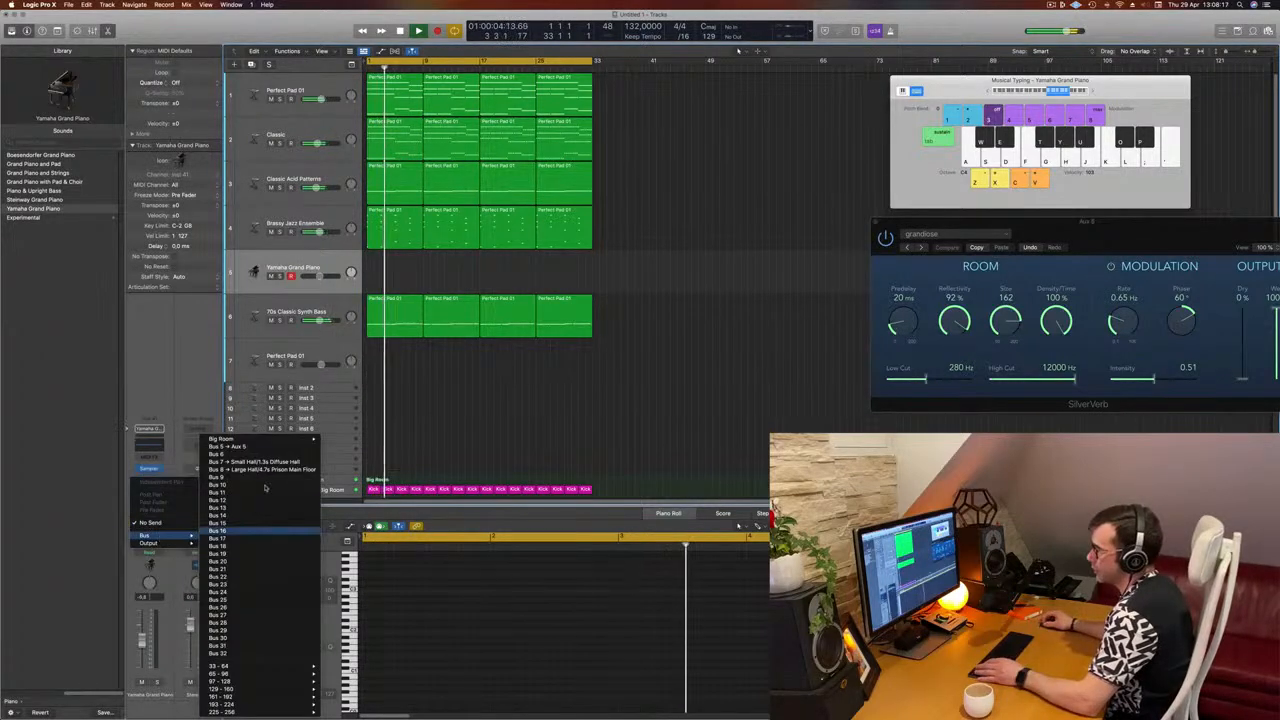
{"action": "left_click", "coordinate": [222, 447]}
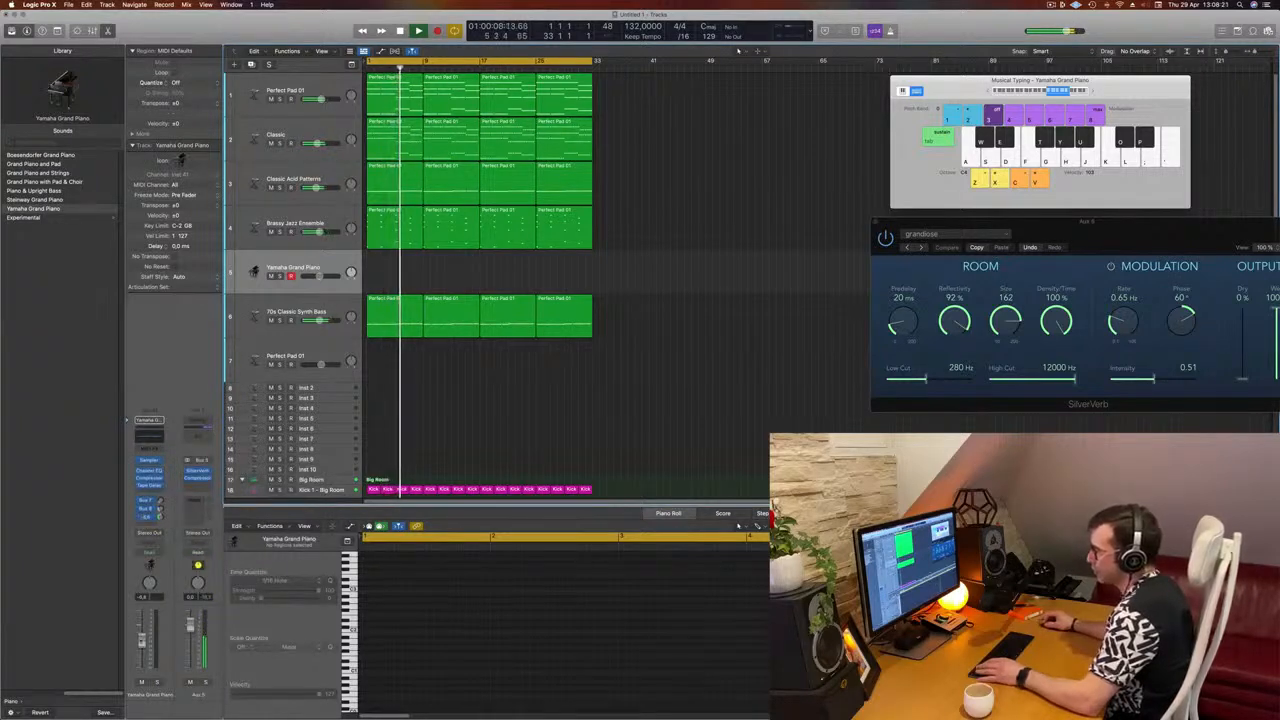
Lower the Musical Typing range by one octave and try short piano phrases over the playing arrangement.
{"action": "key", "text": "z"}
{"action": "key", "text": "h"}
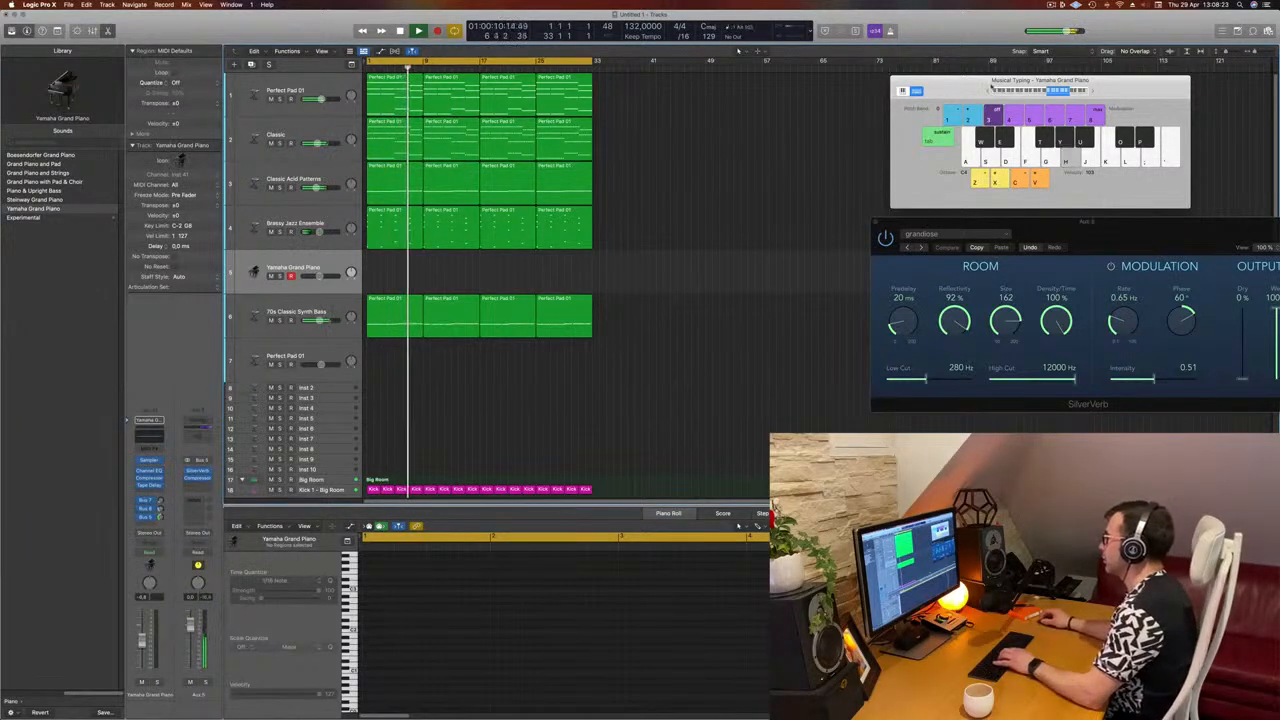
{"action": "key", "text": "j"}
{"action": "key", "text": "k"}
{"action": "key", "text": "j"}
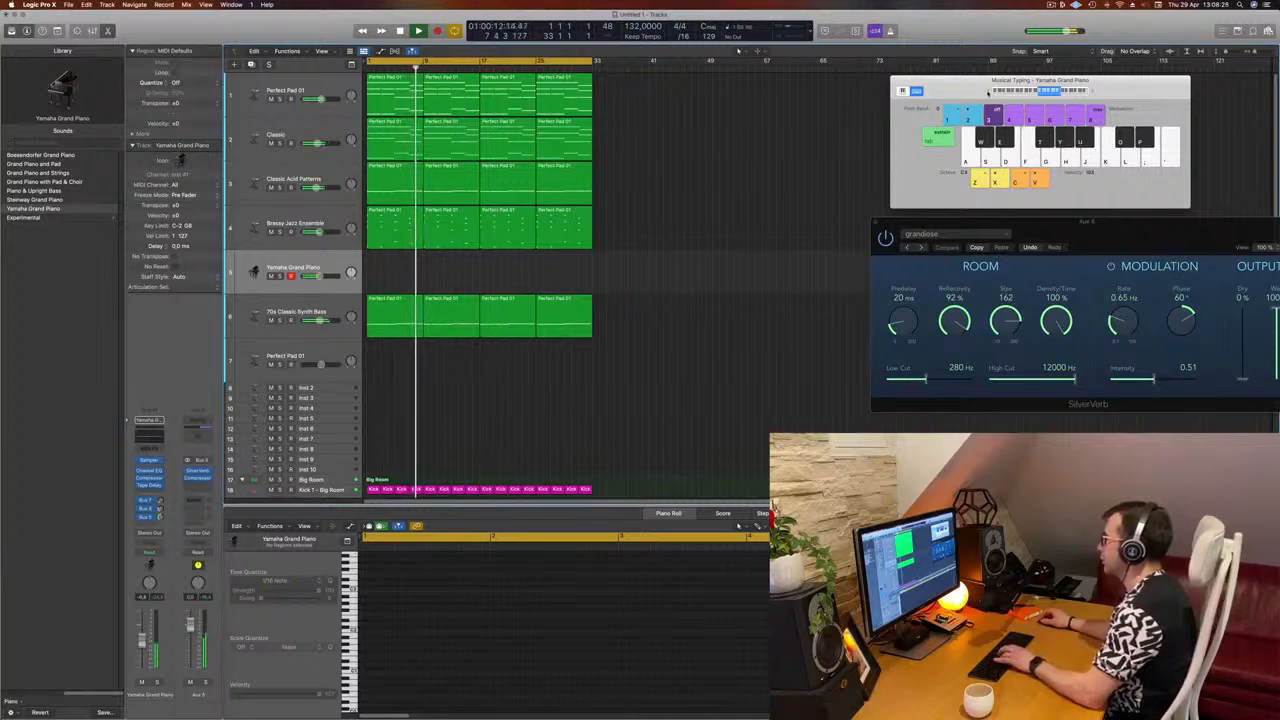
{"action": "key", "text": "h"}
{"action": "key", "text": "j"}
{"action": "key", "text": "k"}
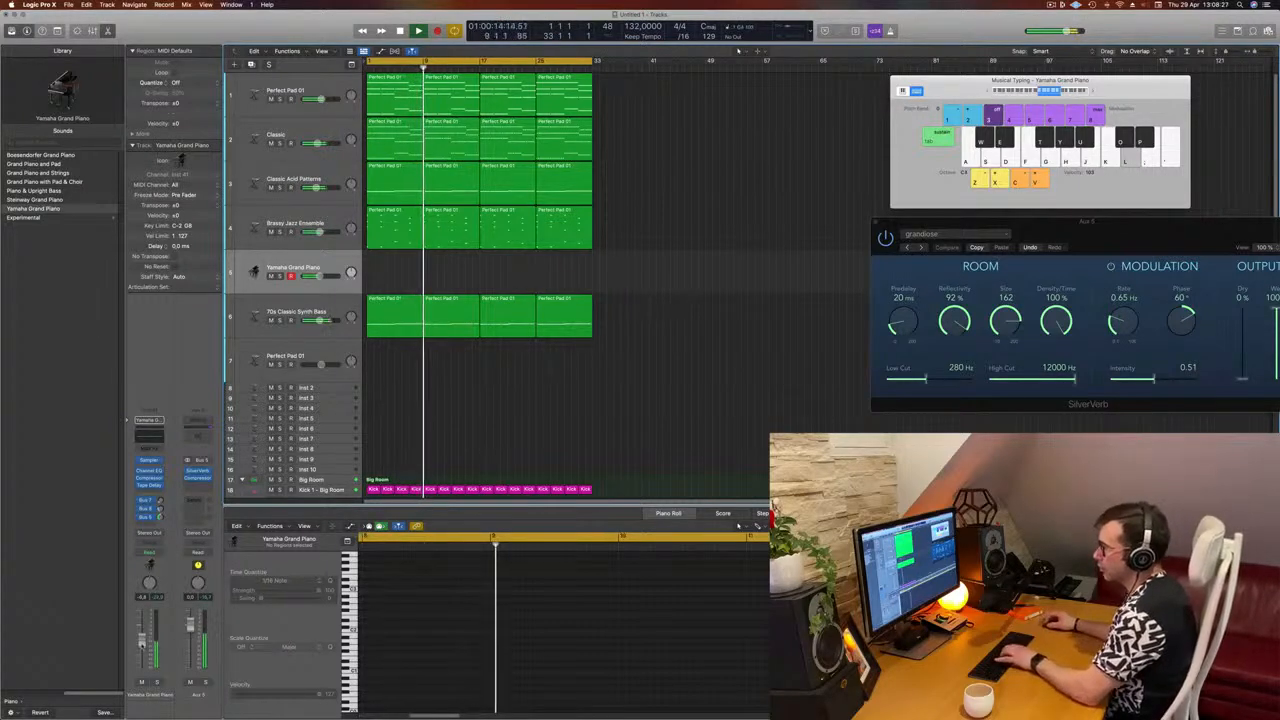
Raise the Yamaha Grand Piano track's volume while playing notes over the arrangement.
{"action": "key", "text": "k"}
{"action": "left_click_drag", "start_coordinate": [142, 645], "coordinate": [145, 625]}
{"action": "key", "text": "j"}
{"action": "key", "text": "l"}
{"action": "key", "text": "l"}
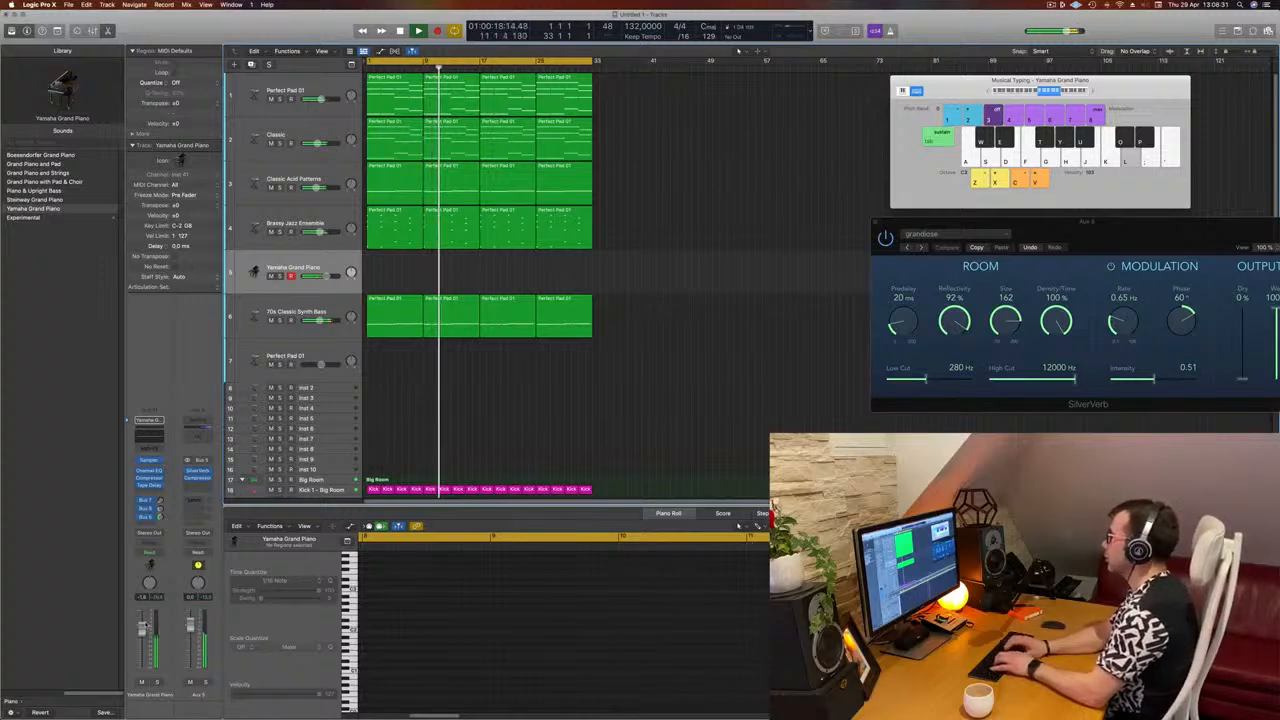
Improvise piano phrases on the Yamaha Grand Piano track over the playing arrangement to find a melody.
{"action": "key", "text": "apostrophe"}
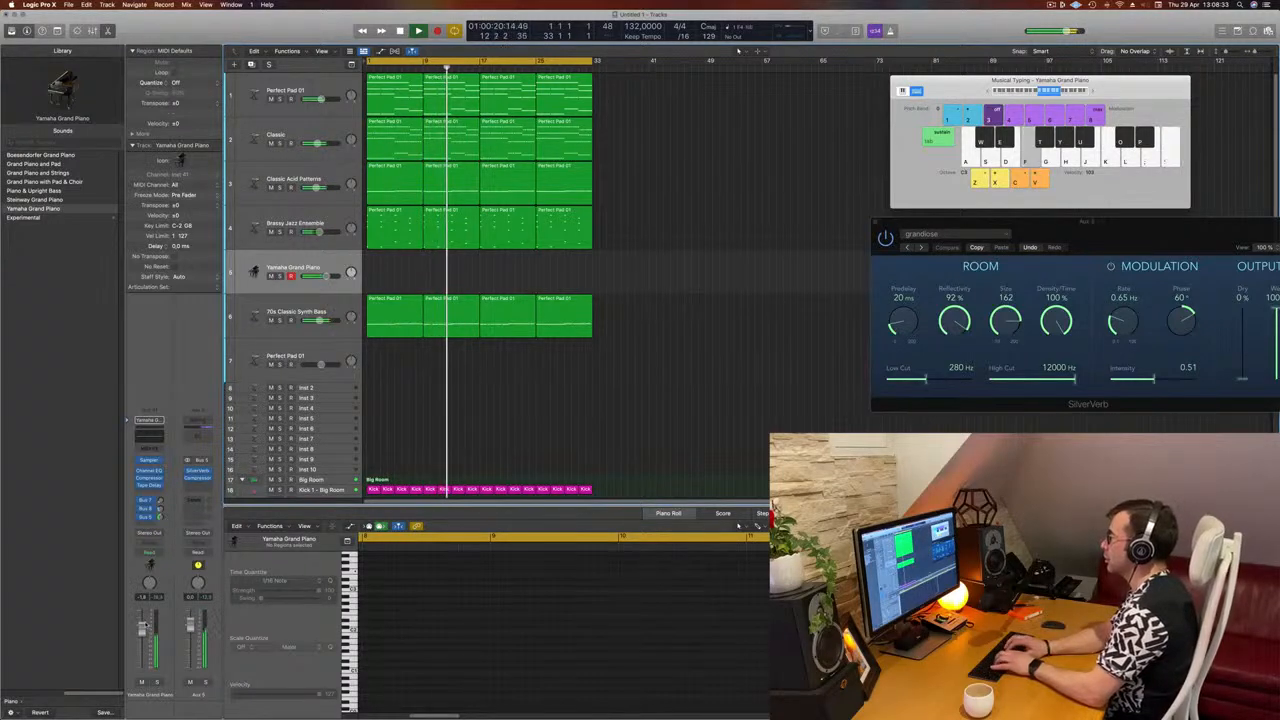
{"action": "key", "text": "apostrophe"}
{"action": "key", "text": "apostrophe"}
{"action": "key", "text": "apostrophe"}
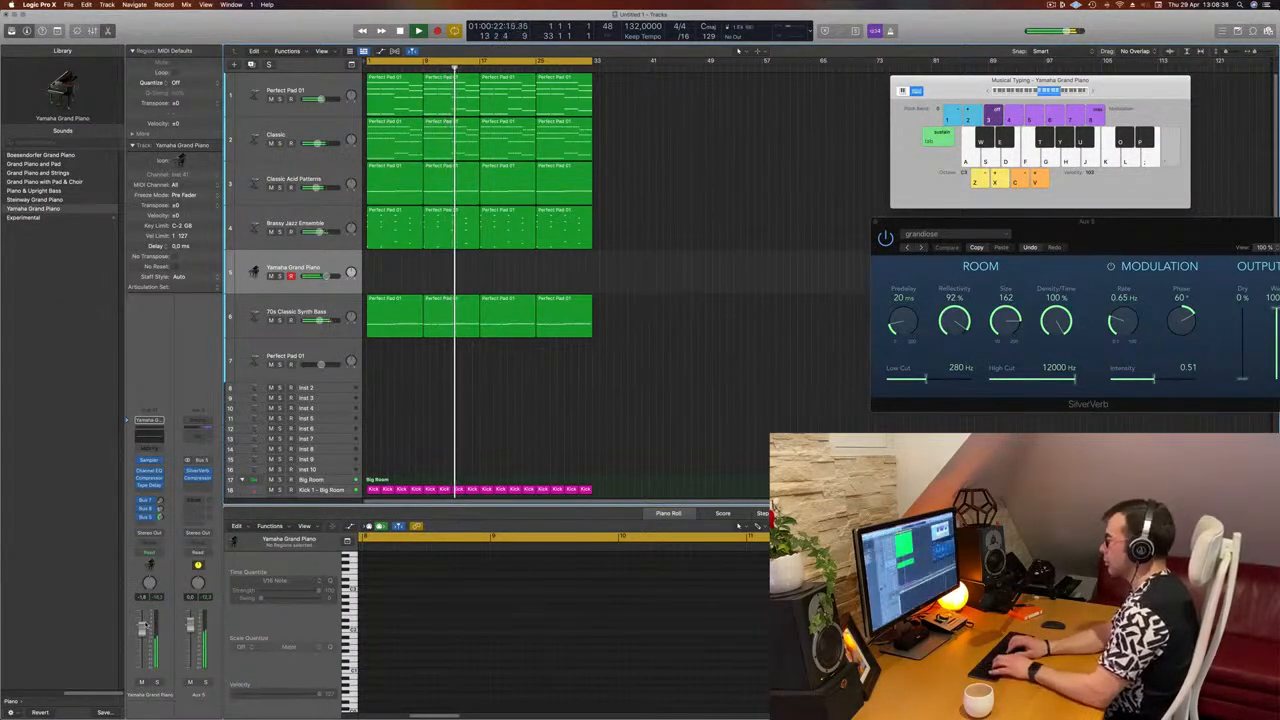
{"action": "key", "text": "apostrophe"}
{"action": "key", "text": "d"}
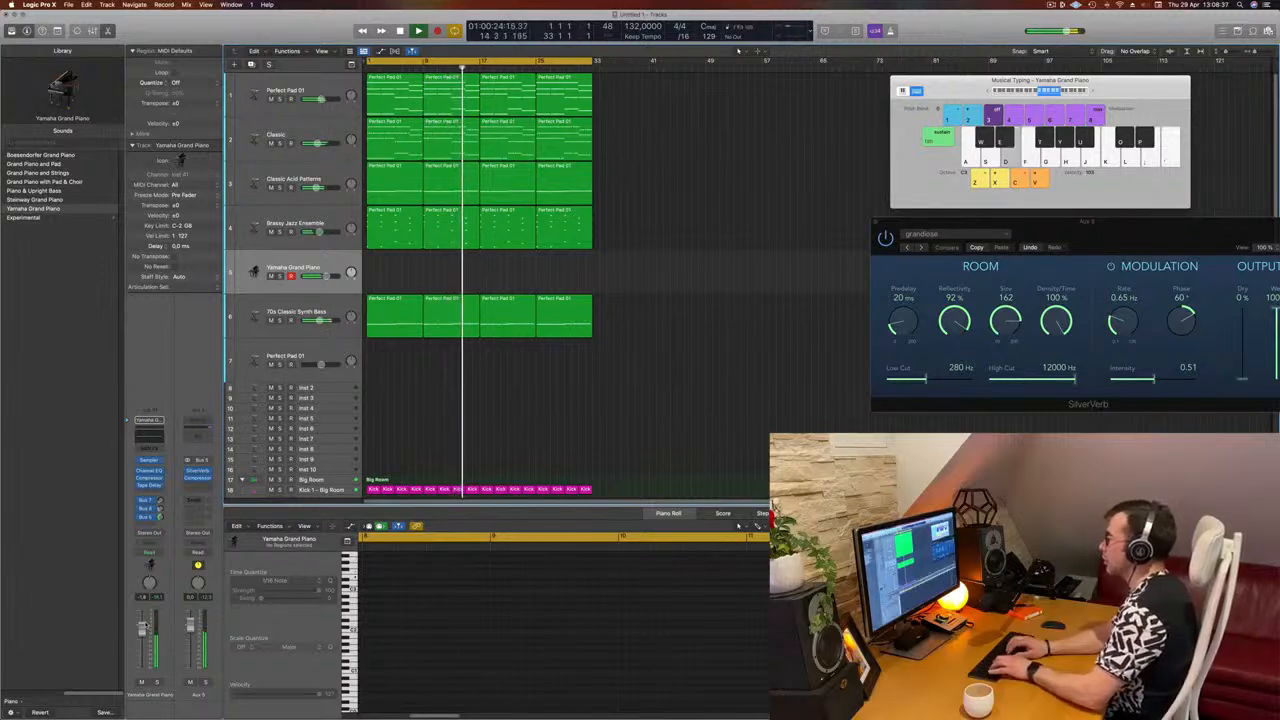
{"action": "key", "text": "f"}
{"action": "key", "text": "s"}
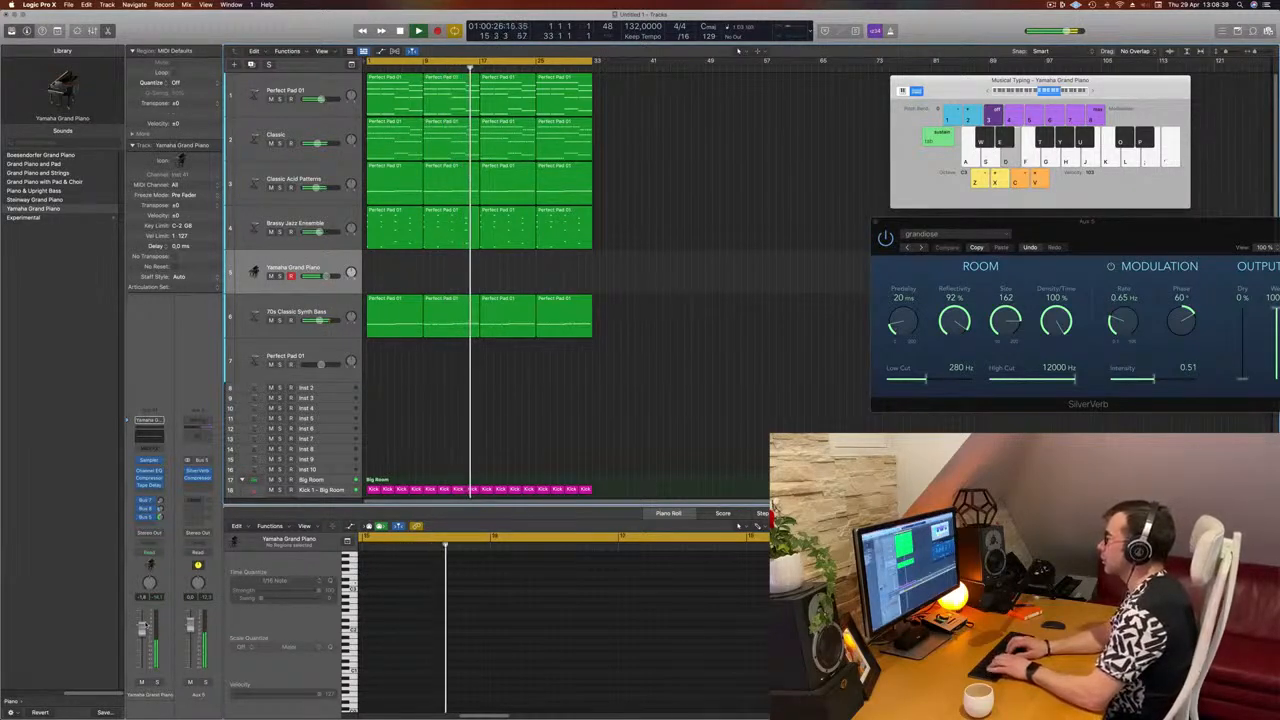
{"action": "key", "text": "f"}
{"action": "key", "text": "s"}
{"action": "key", "text": "d"}
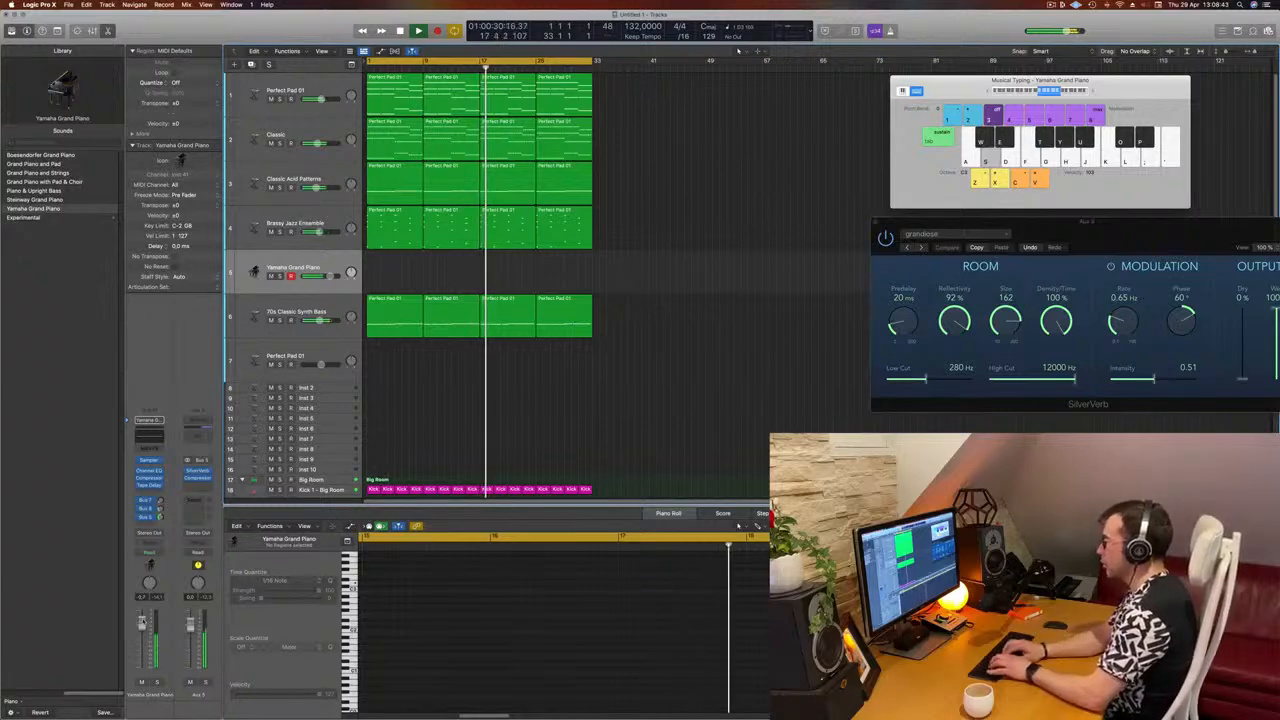
{"action": "key", "text": "d"}
{"action": "key", "text": "f"}
{"action": "key", "text": "j"}
{"action": "key", "text": "k"}
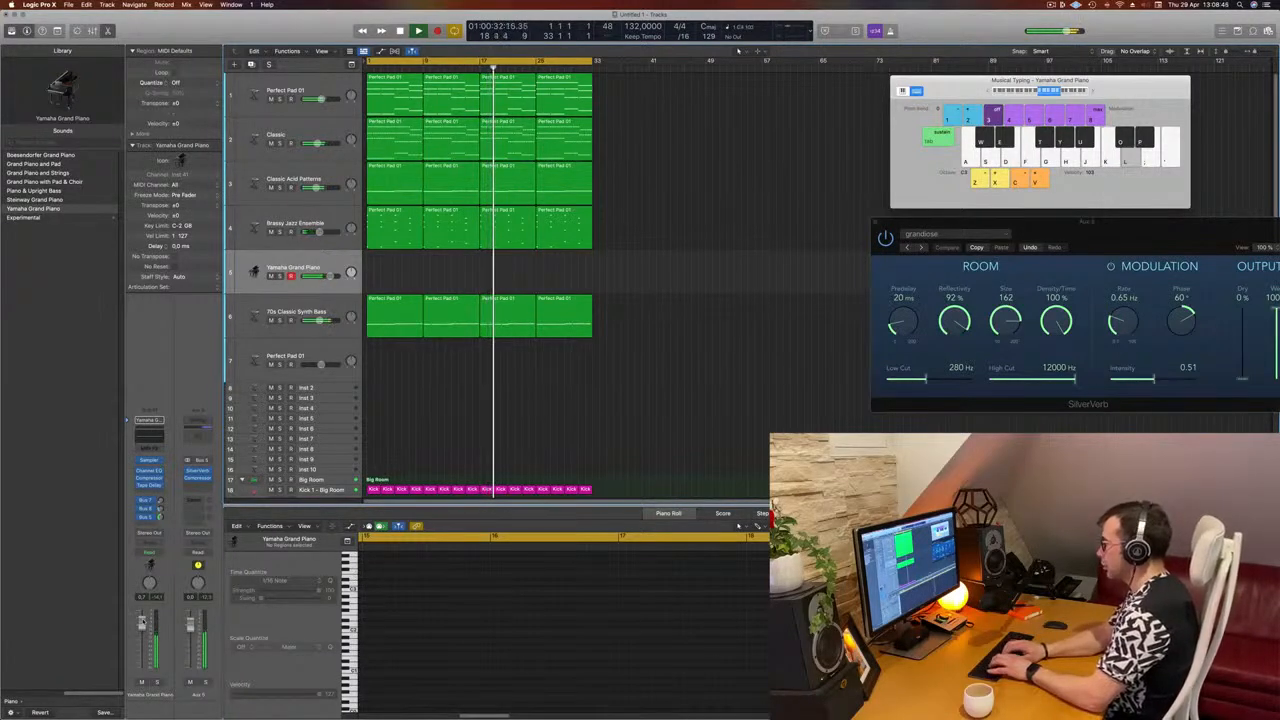
{"action": "key", "text": "s"}
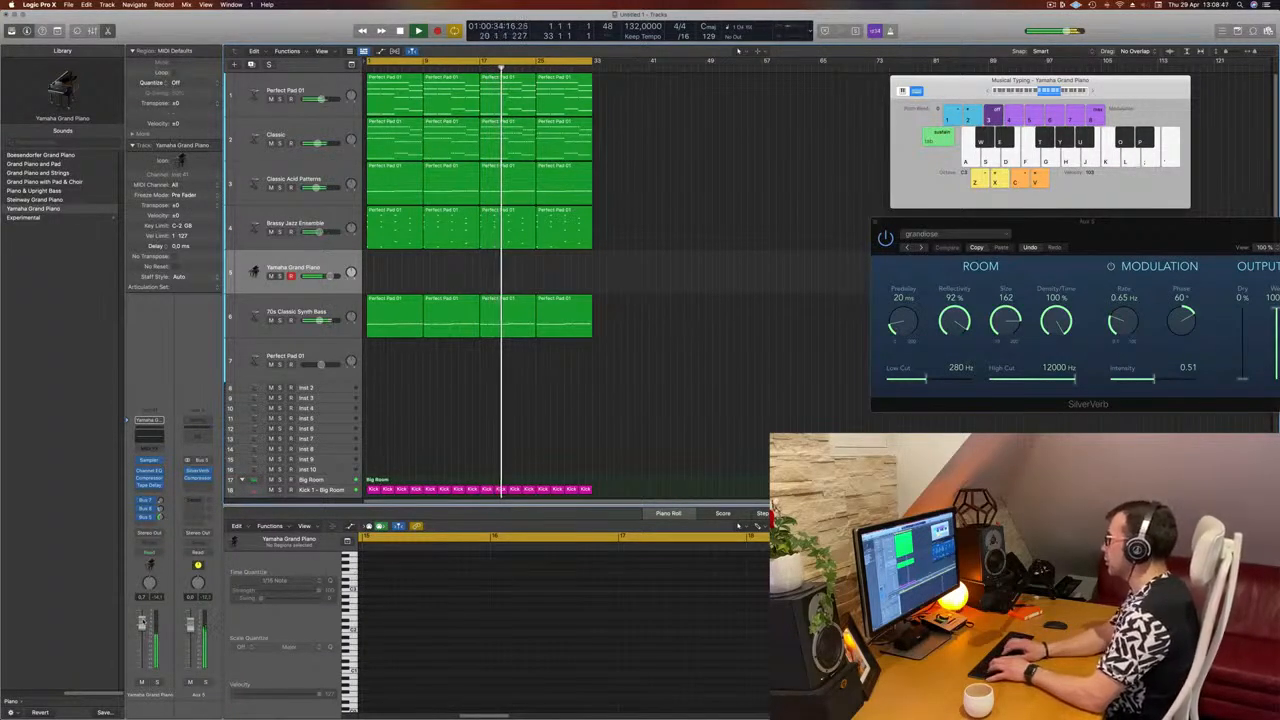
{"action": "key", "text": "k"}
{"action": "key", "text": "apostrophe"}
{"action": "key", "text": "apostrophe"}
{"action": "key", "text": "semicolon"}
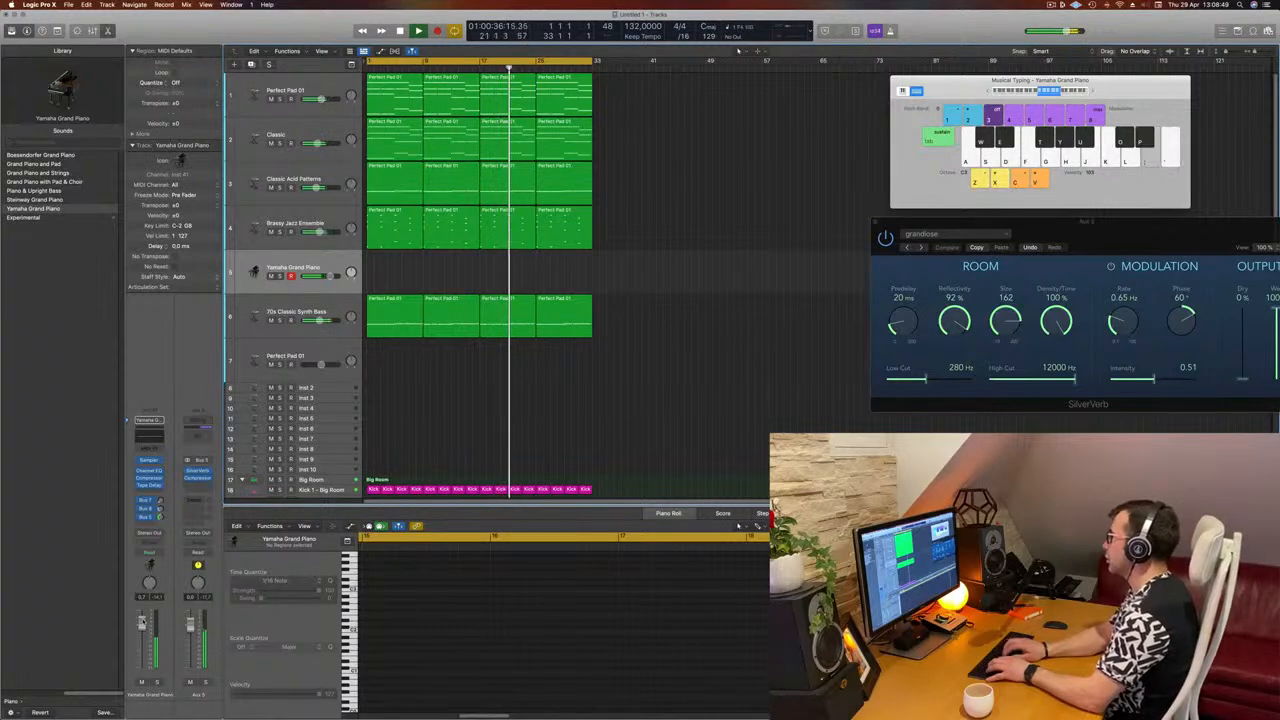
{"action": "key", "text": "apostrophe"}
{"action": "key", "text": "semicolon"}
{"action": "key", "text": "l"}
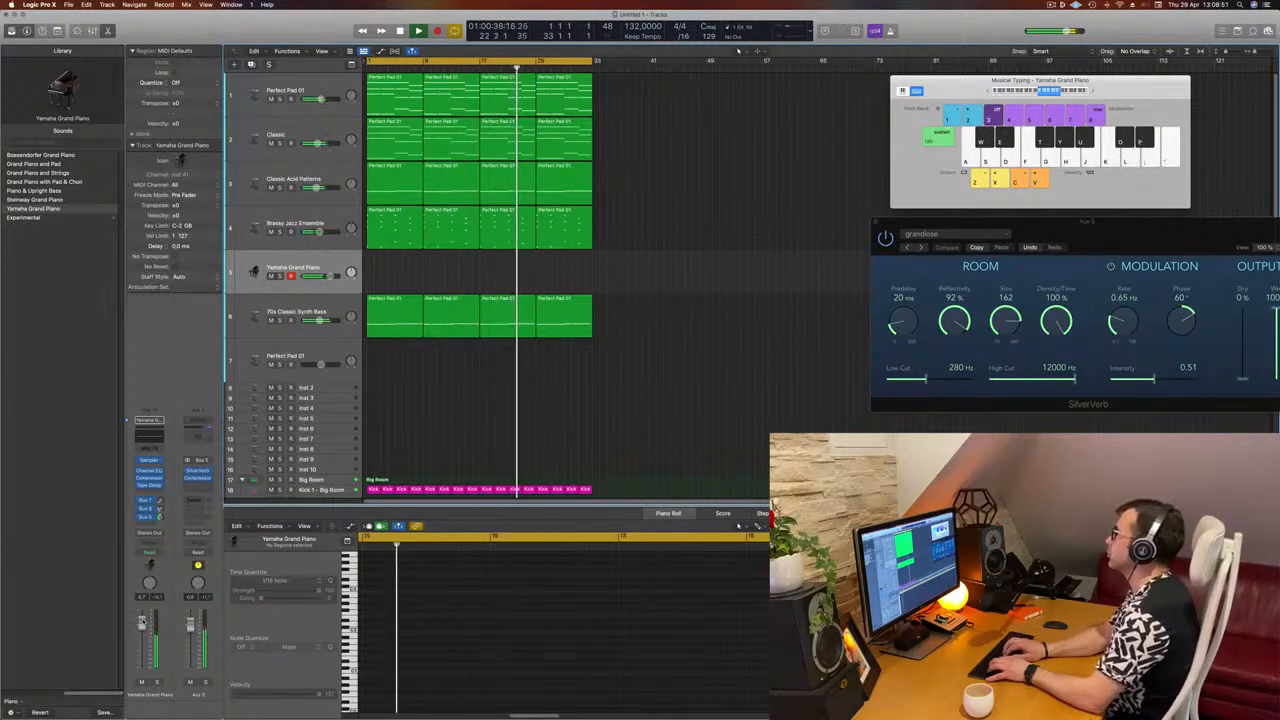
{"action": "key", "text": "k"}
{"action": "key", "text": "k"}
{"action": "key", "text": "apostrophe"}
{"action": "key", "text": "k"}
{"action": "key", "text": "apostrophe"}
{"action": "key", "text": "k"}
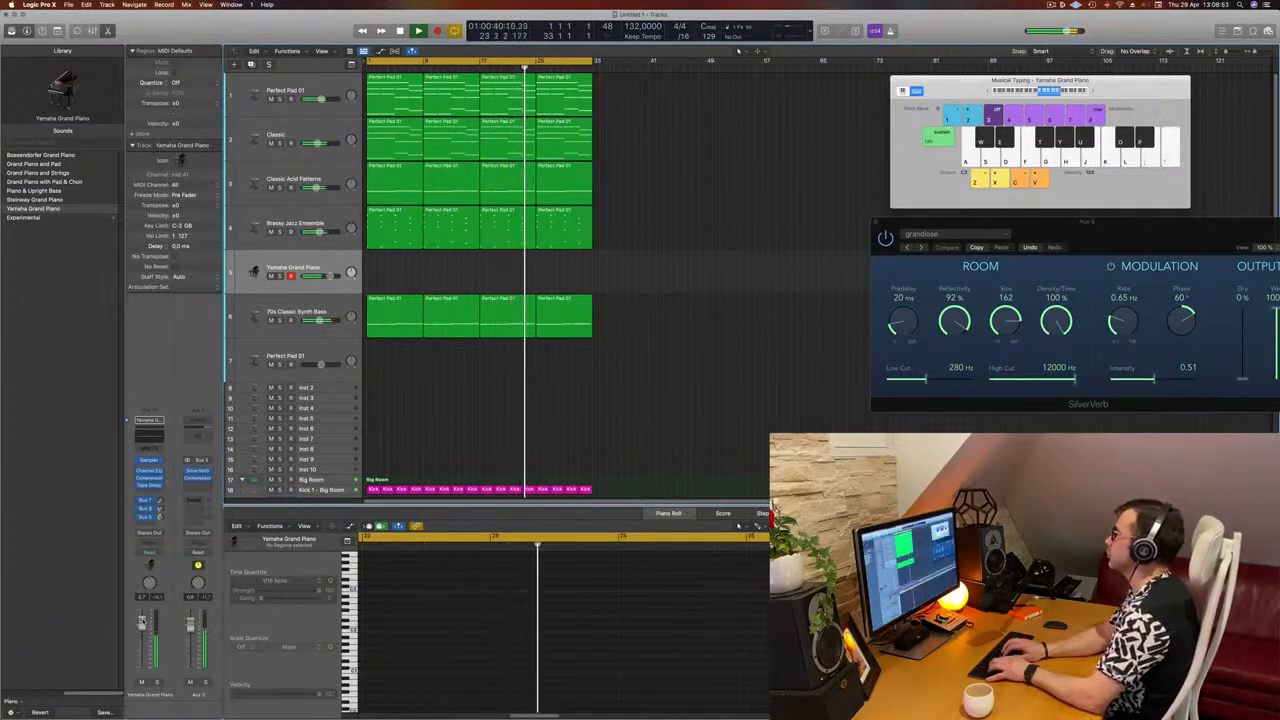
{"action": "key", "text": "apostrophe"}
{"action": "key", "text": "k"}
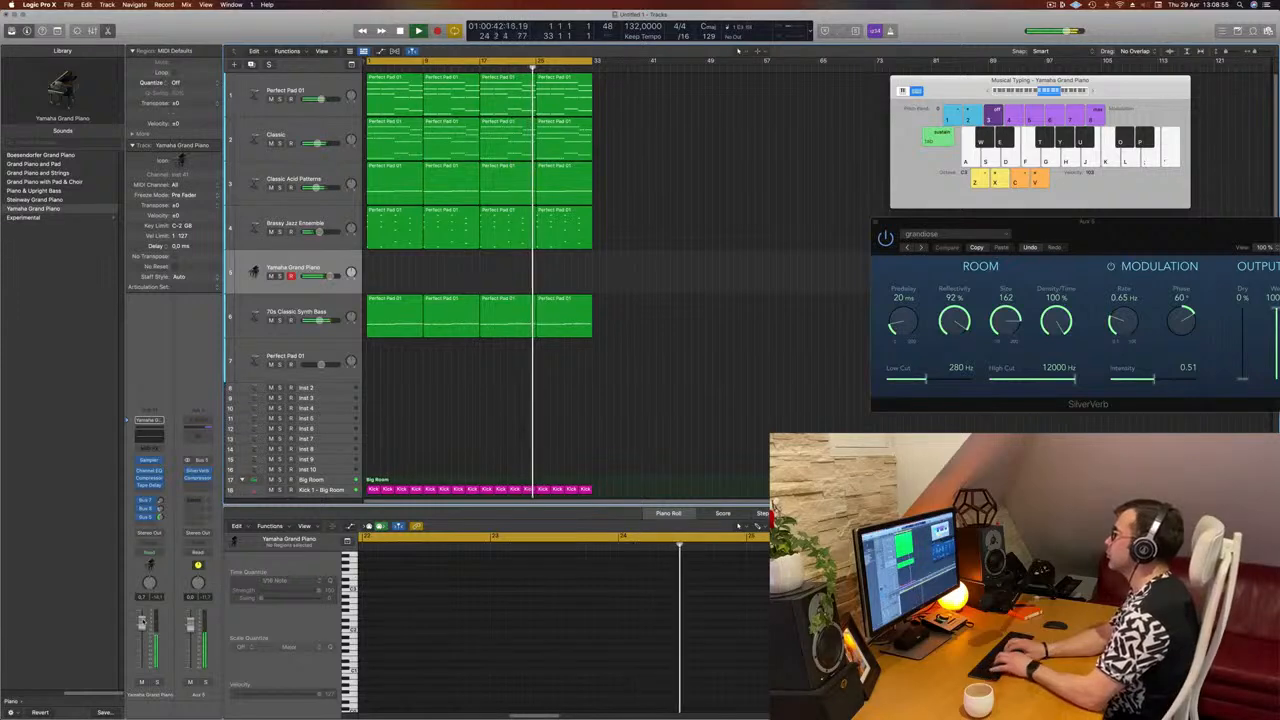
Rehearse a slower melody around the notes G, C and D until the loop nears its end.
{"action": "key", "text": "g"}
{"action": "key", "text": "h"}
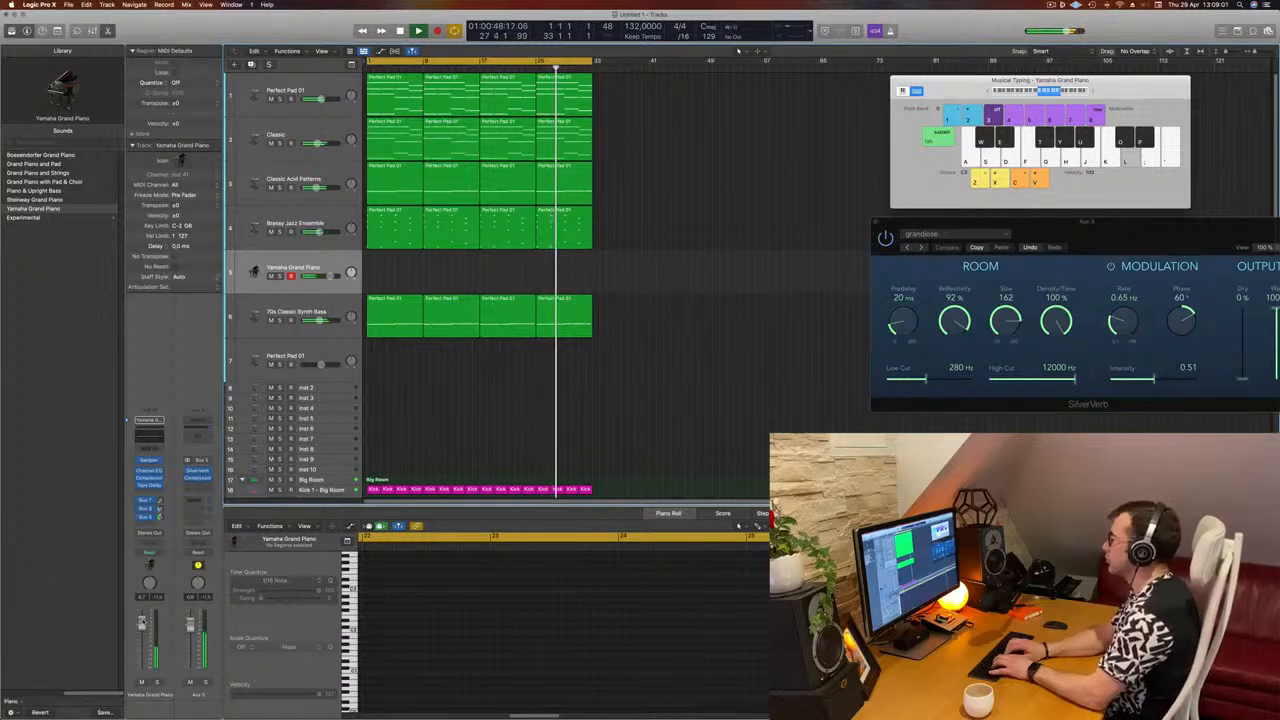
{"action": "key", "text": "g"}
{"action": "key", "text": "k"}
{"action": "key", "text": "l"}
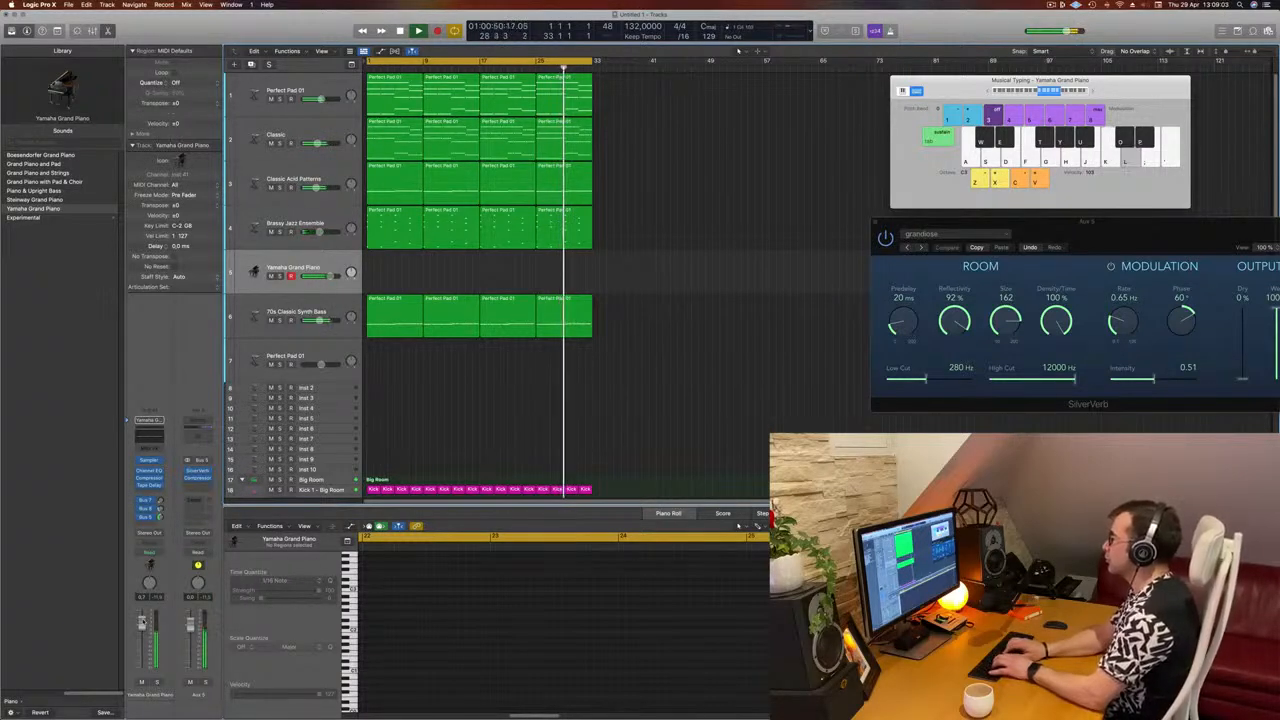
{"action": "key", "text": "semicolon"}
{"action": "key", "text": "l"}
{"action": "key", "text": "g"}
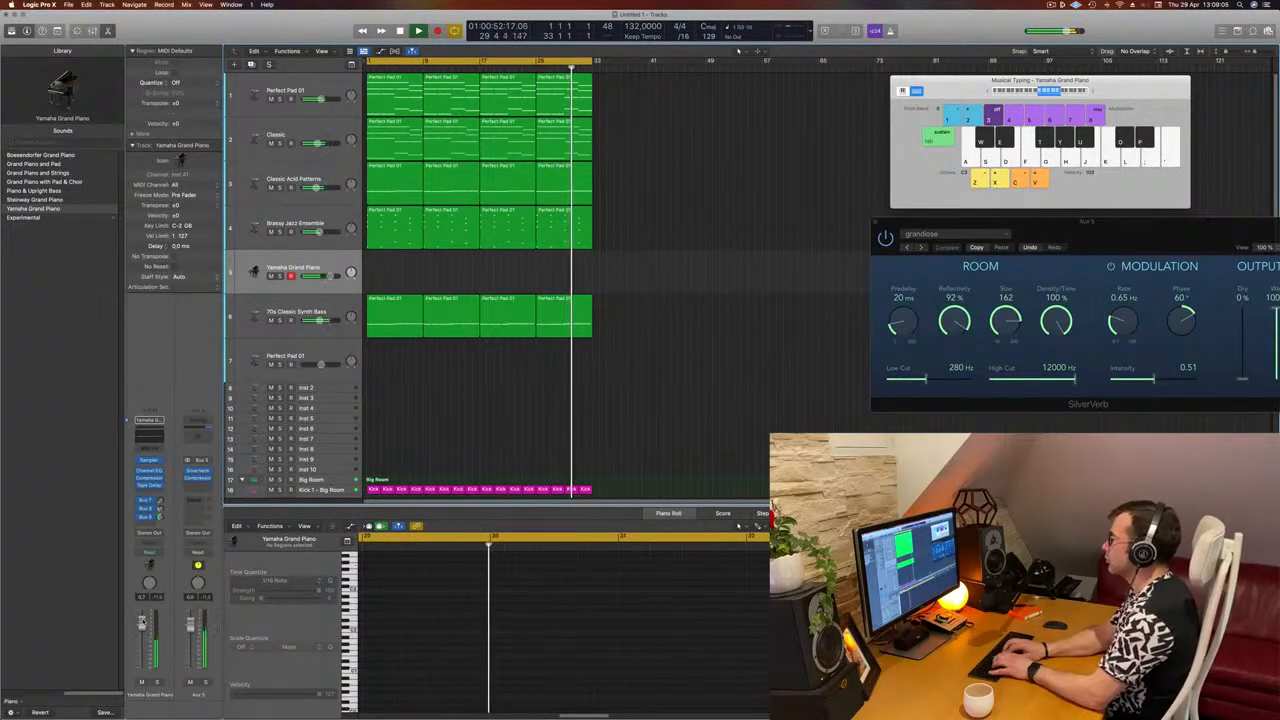
{"action": "key", "text": "k"}
{"action": "key", "text": "l"}
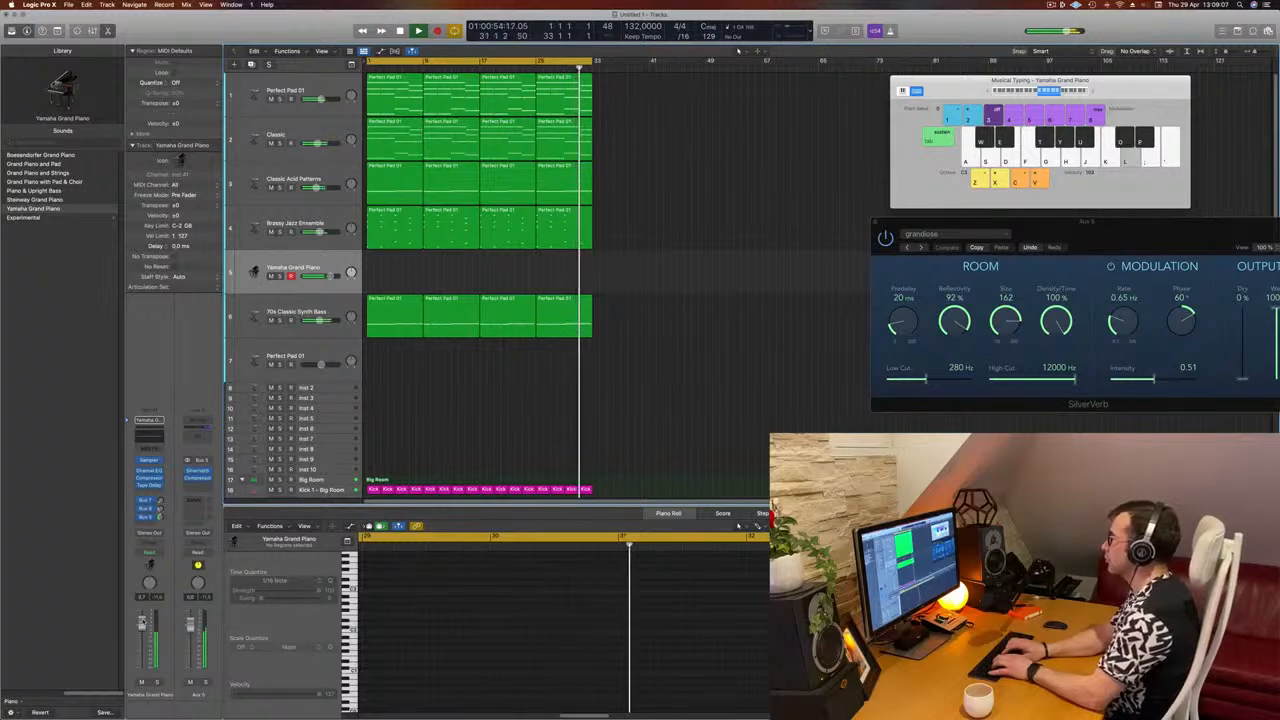
{"action": "key", "text": "k"}
Record a sustained piano phrase starting with G, D, C and G from bar 1 on the Yamaha Grand Piano track, and play it back.
{"action": "key", "text": "r"}
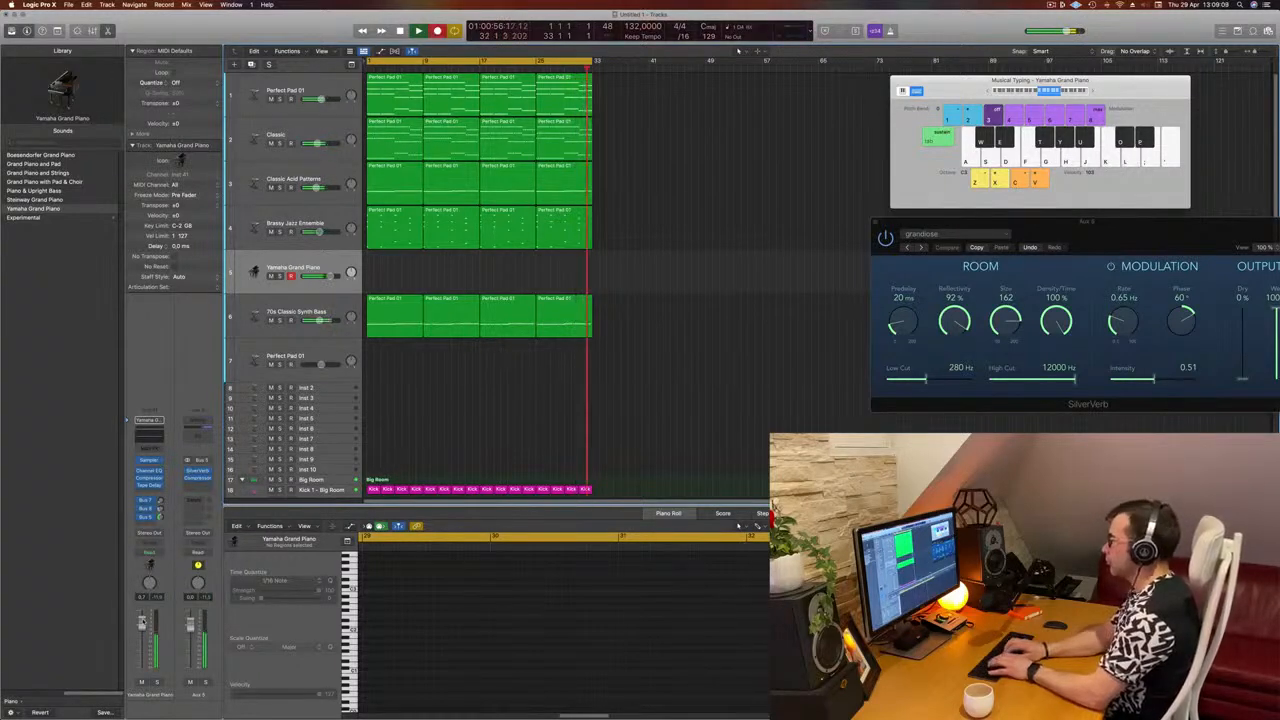
{"action": "key", "text": "g"}
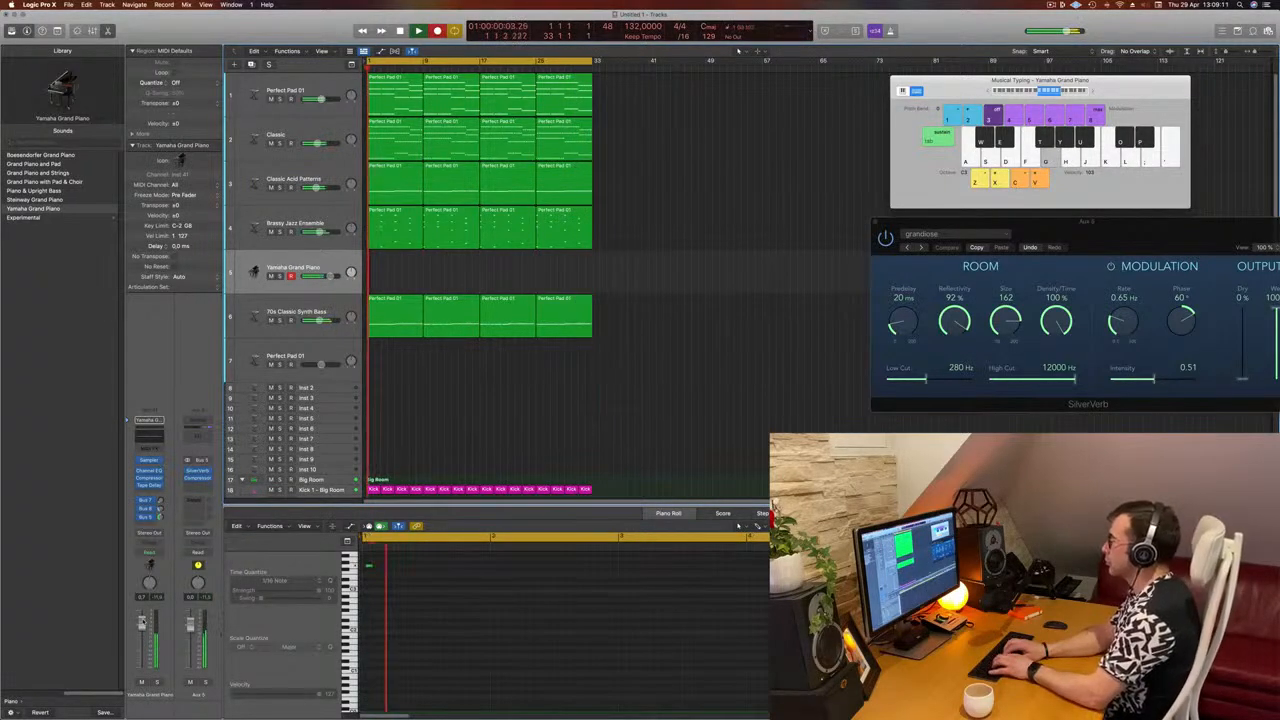
{"action": "key", "text": "l"}
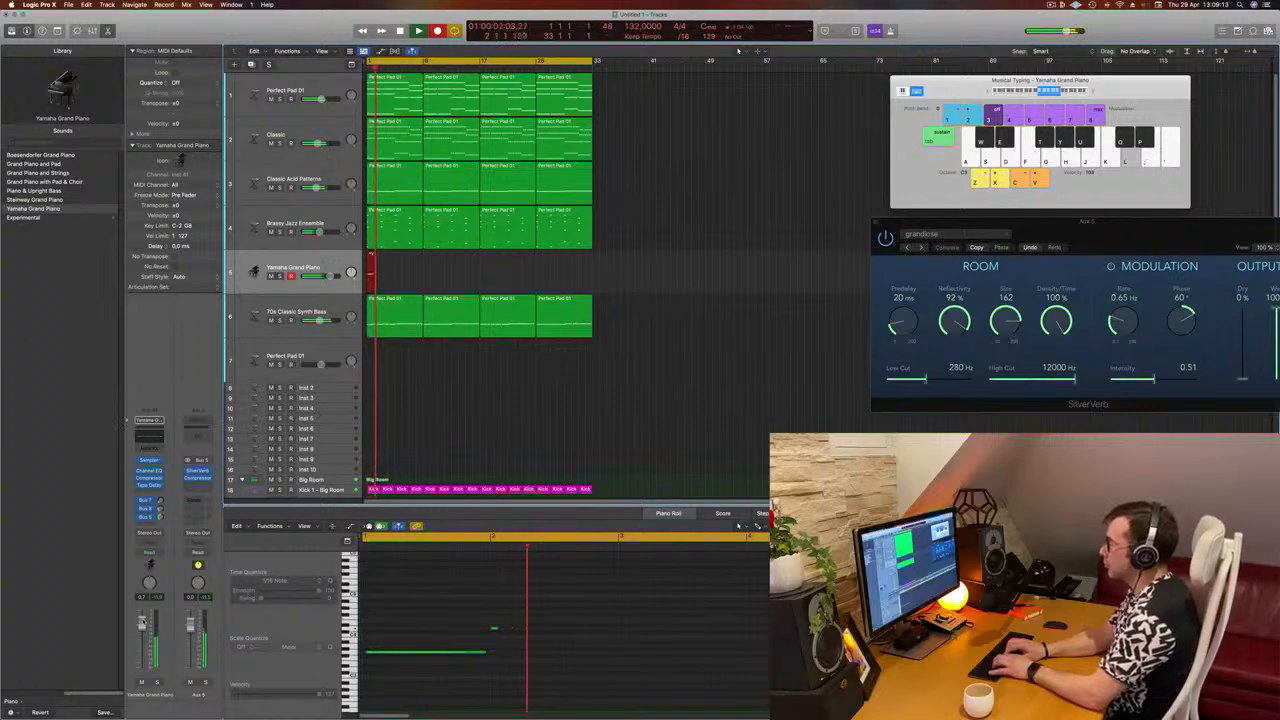
{"action": "key", "text": "k"}
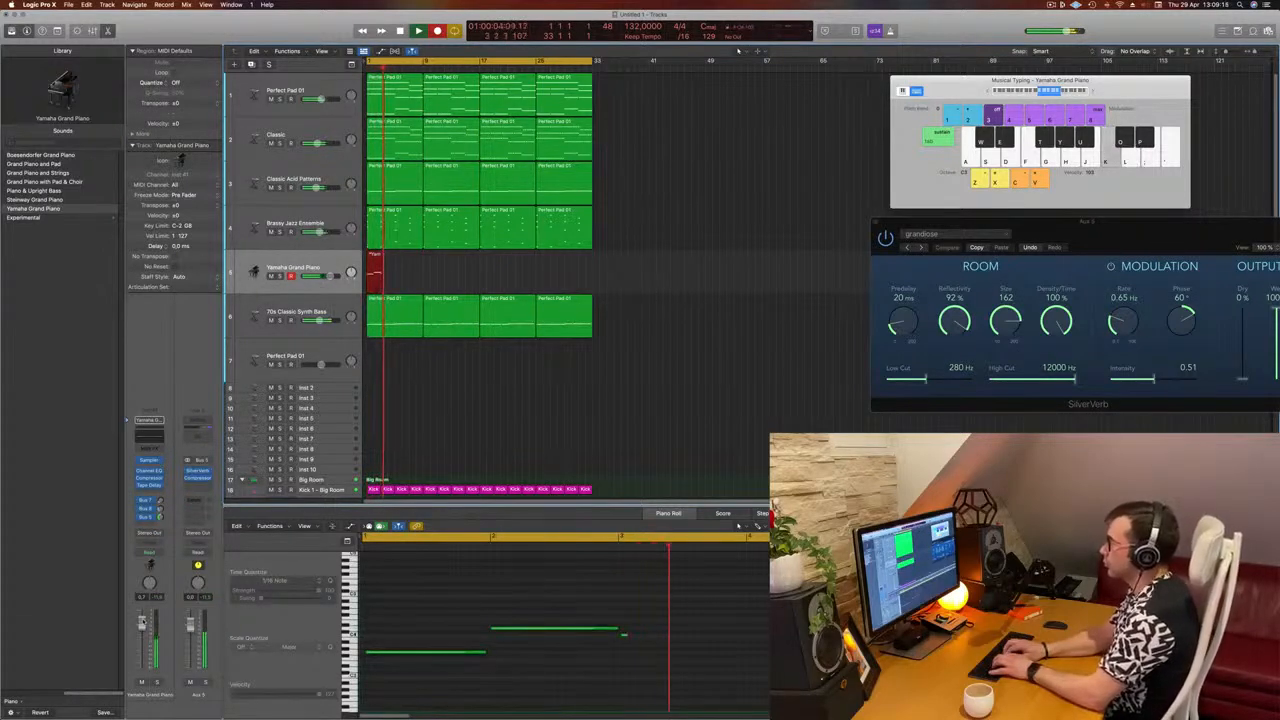
{"action": "key", "text": "g"}
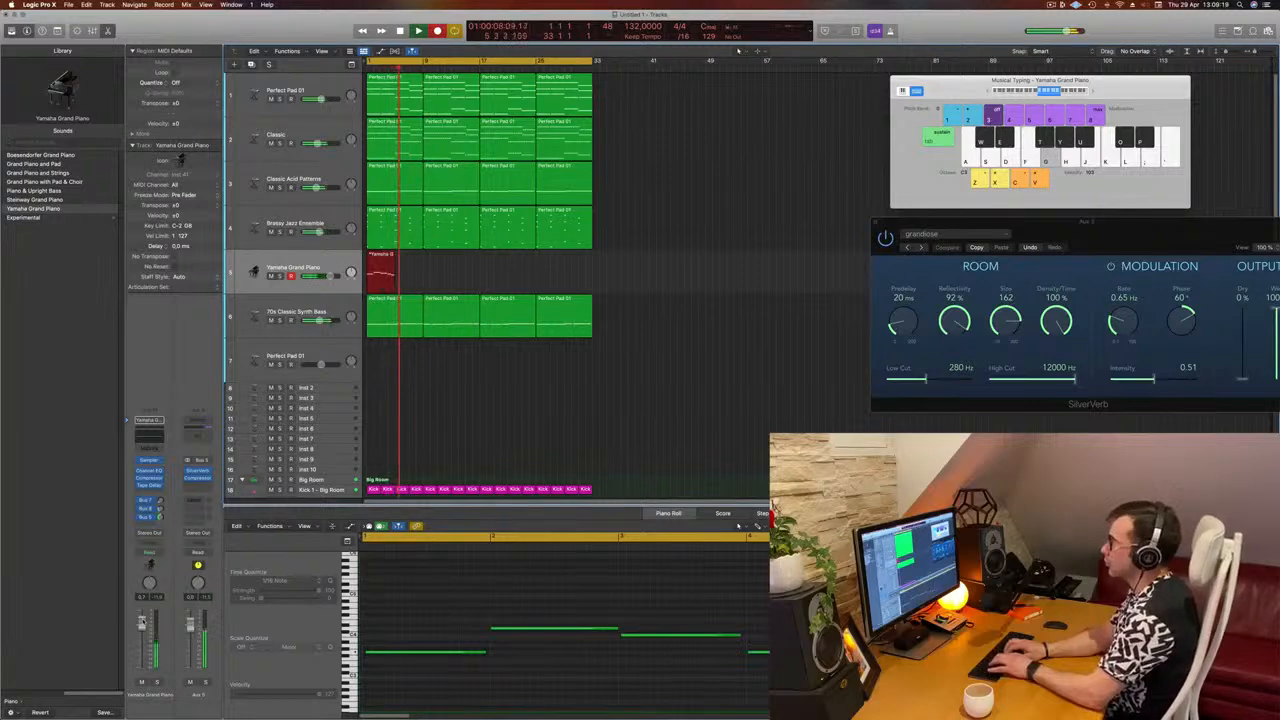
{"action": "key", "text": "k"}
{"action": "key", "text": "space"}
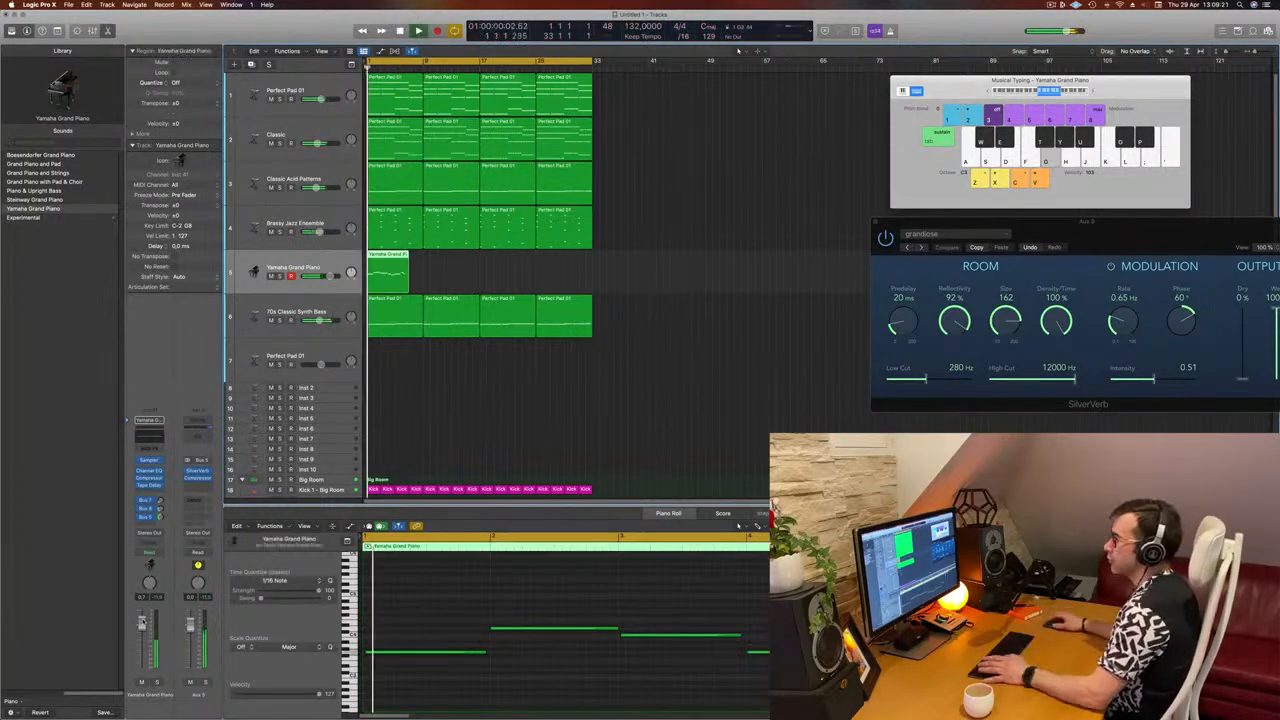
{"action": "key", "text": "space"}
{"action": "key", "text": "space"}
Select all notes of the recorded piano region and lower their velocity to about 103.
{"action": "left_click", "coordinate": [650, 592]}
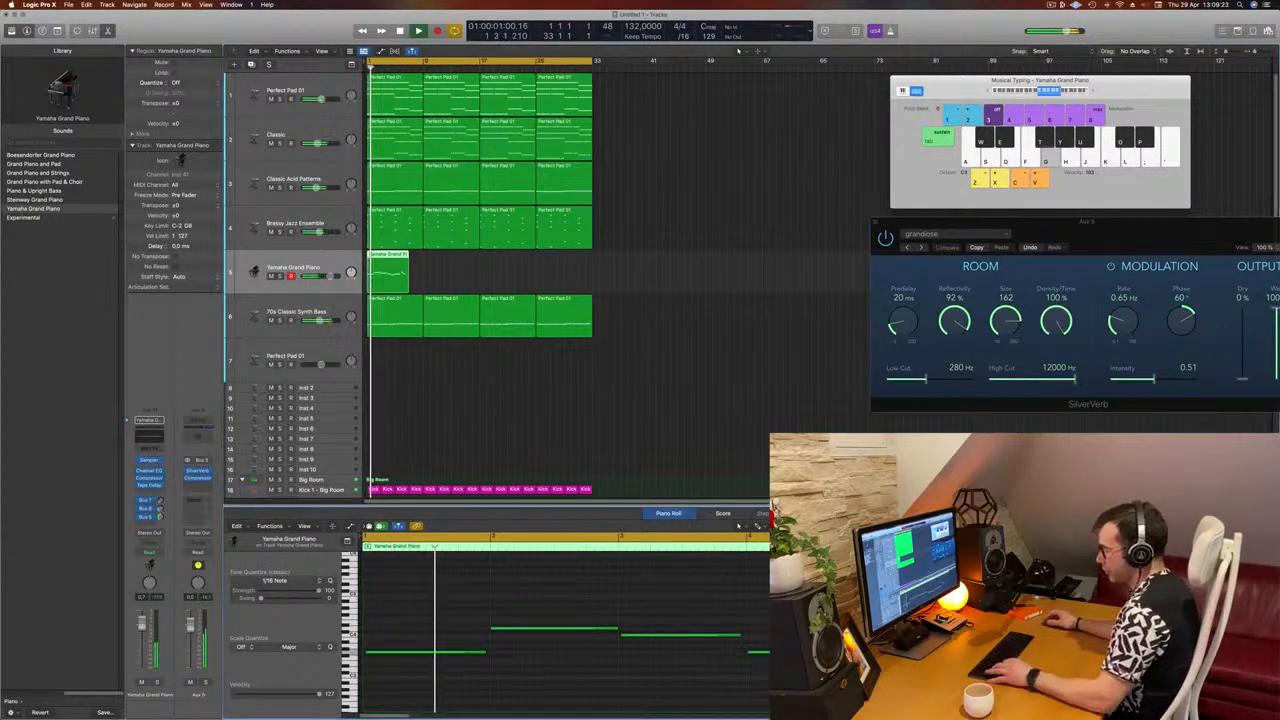
{"action": "key", "text": "super+a"}
{"action": "left_click", "coordinate": [647, 592]}
{"action": "scroll", "coordinate": [576, 581], "scroll_direction": "left", "scroll_amount": 1}
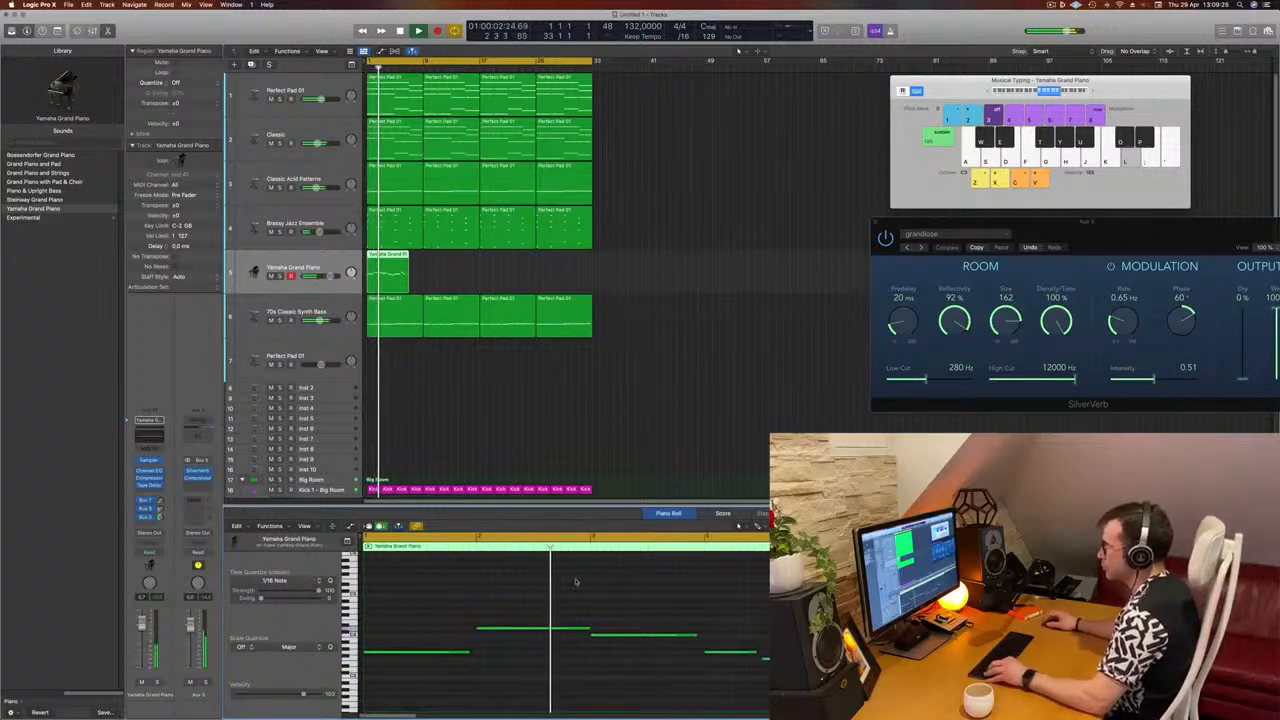
{"action": "scroll", "coordinate": [576, 581], "scroll_direction": "left", "scroll_amount": 1}
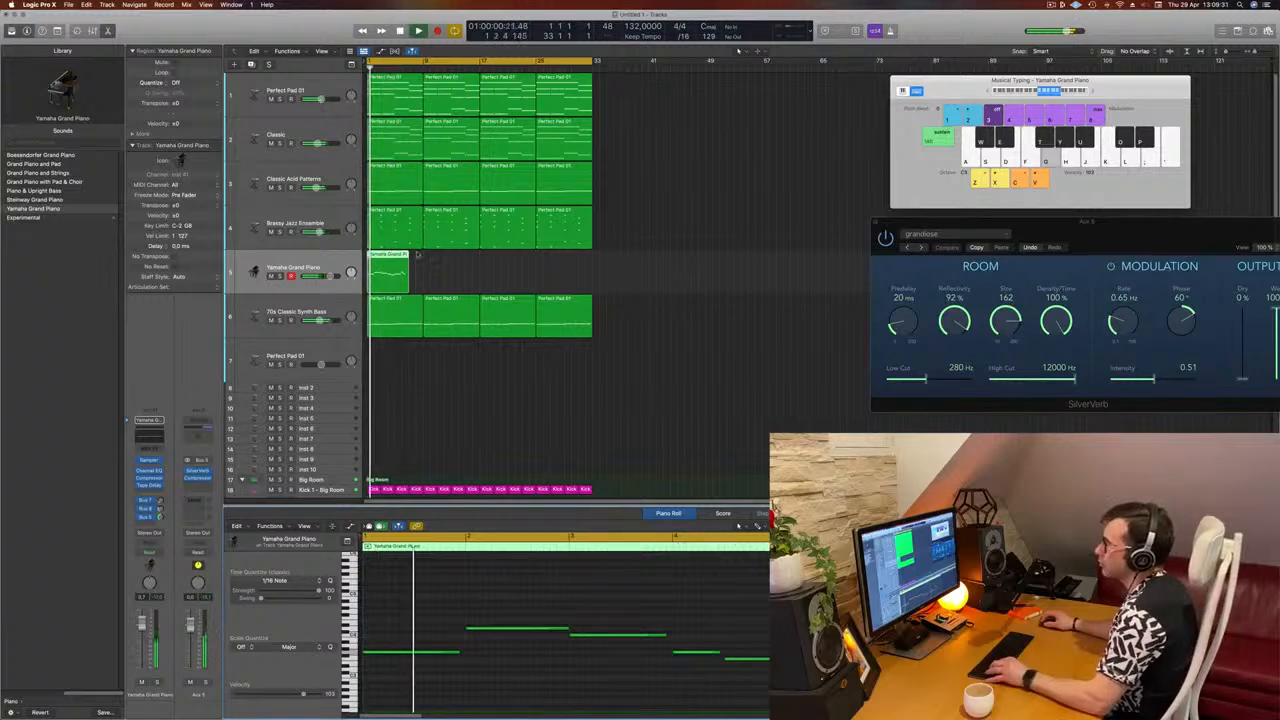
Split the Yamaha Grand Piano region at bar 5, delete the remainder and select the trimmed region.
{"action": "scroll", "coordinate": [428, 271], "scroll_direction": "right", "scroll_amount": 2}
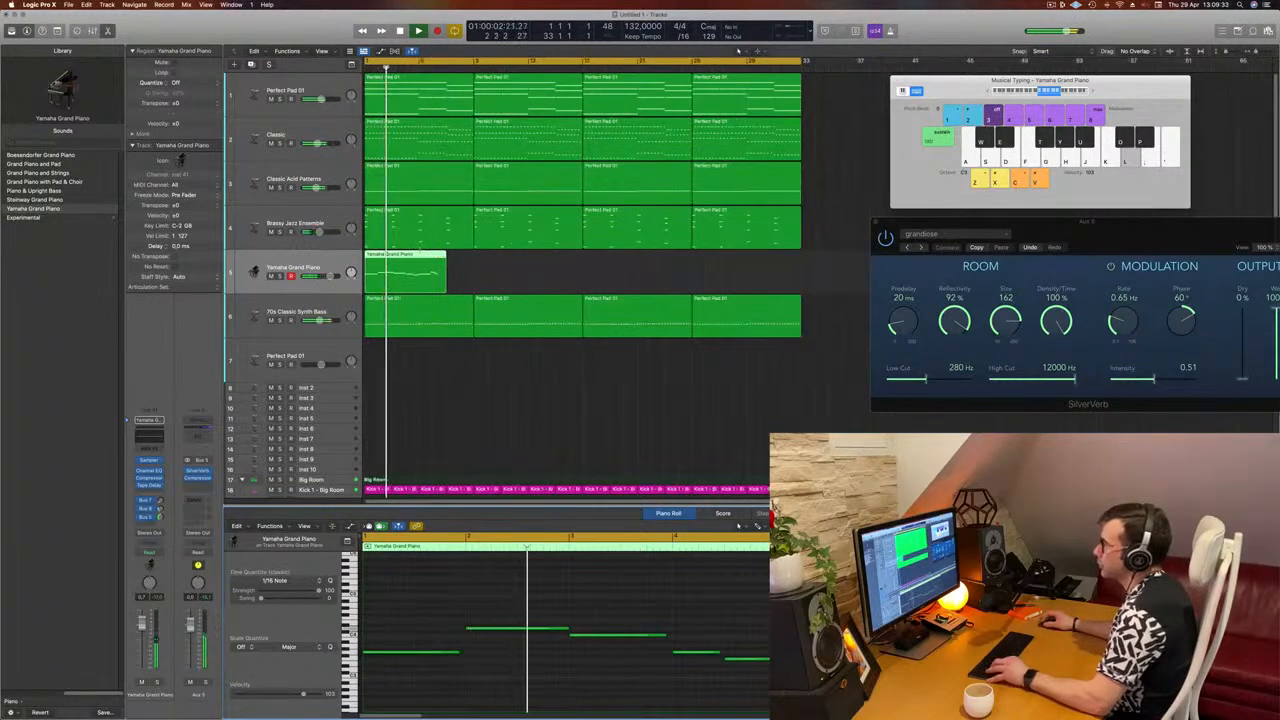
{"action": "double_click", "coordinate": [418, 256], "text": "super"}
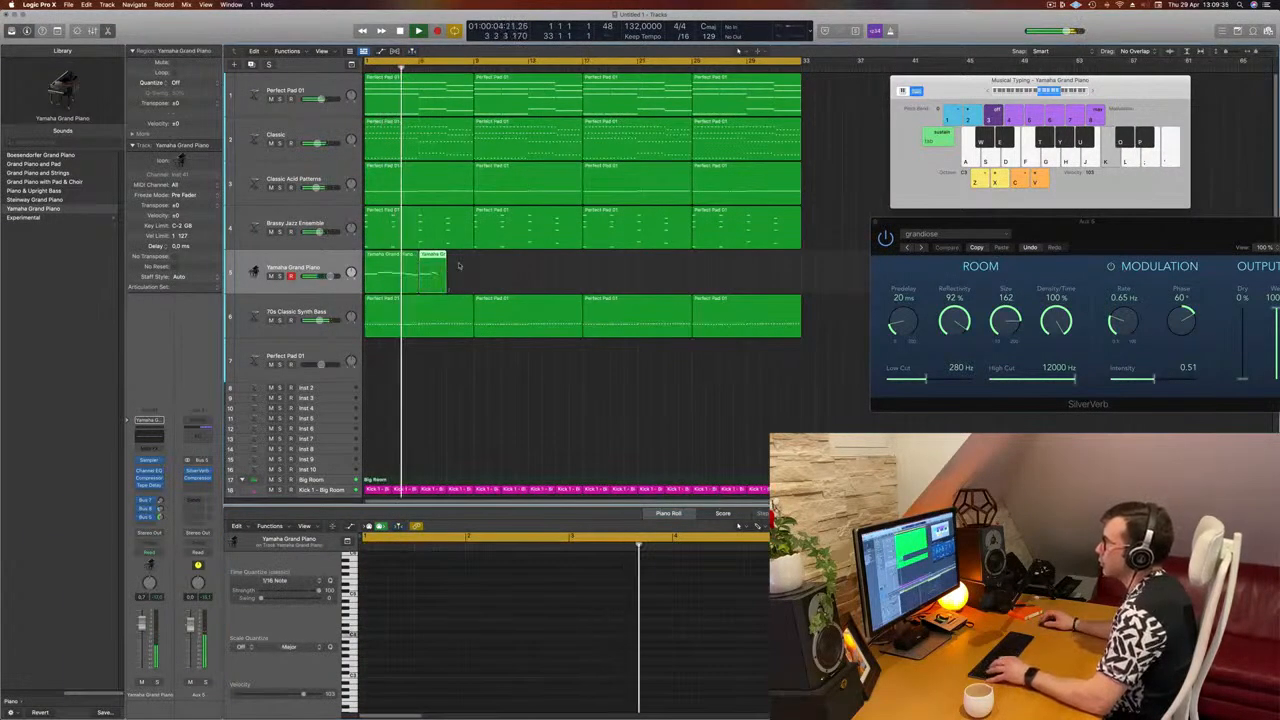
{"action": "key", "text": "Return"}
{"action": "key", "text": "Delete"}
{"action": "left_click", "coordinate": [407, 267]}
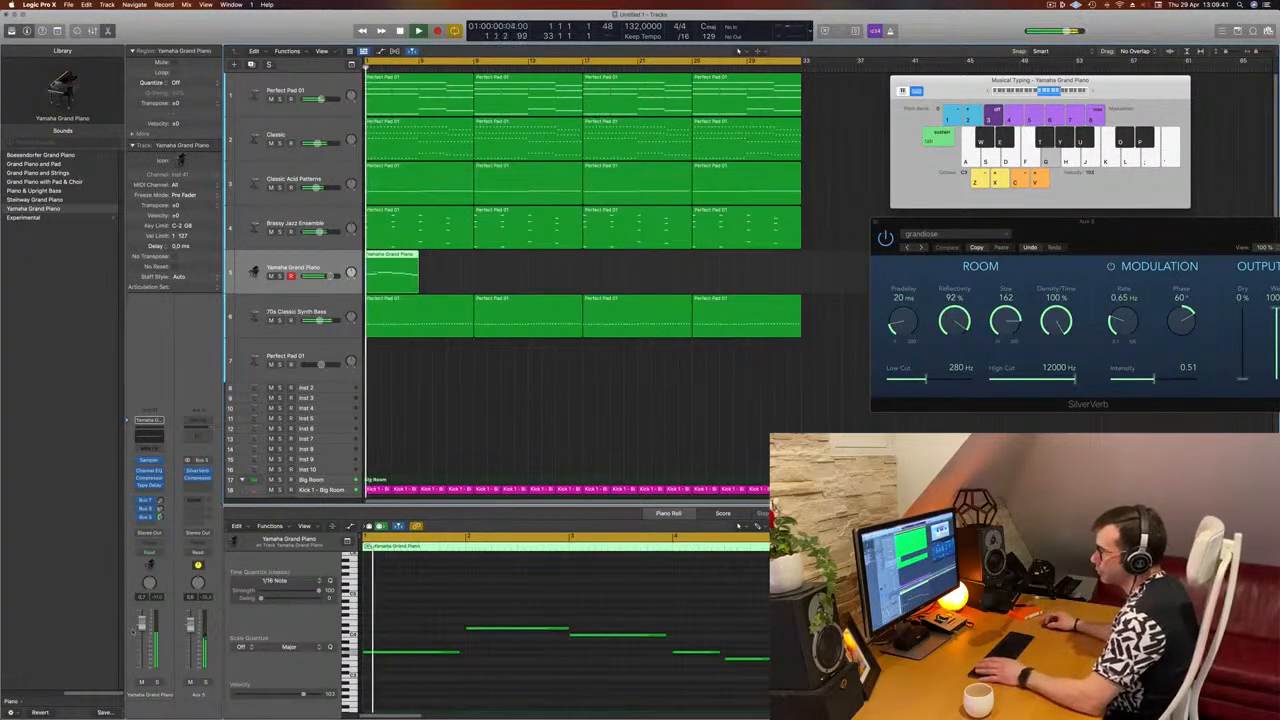
Inspect the Channel EQ and Compressor settings on the Yamaha Grand Piano channel strip during playback.
{"action": "left_click", "coordinate": [152, 439]}
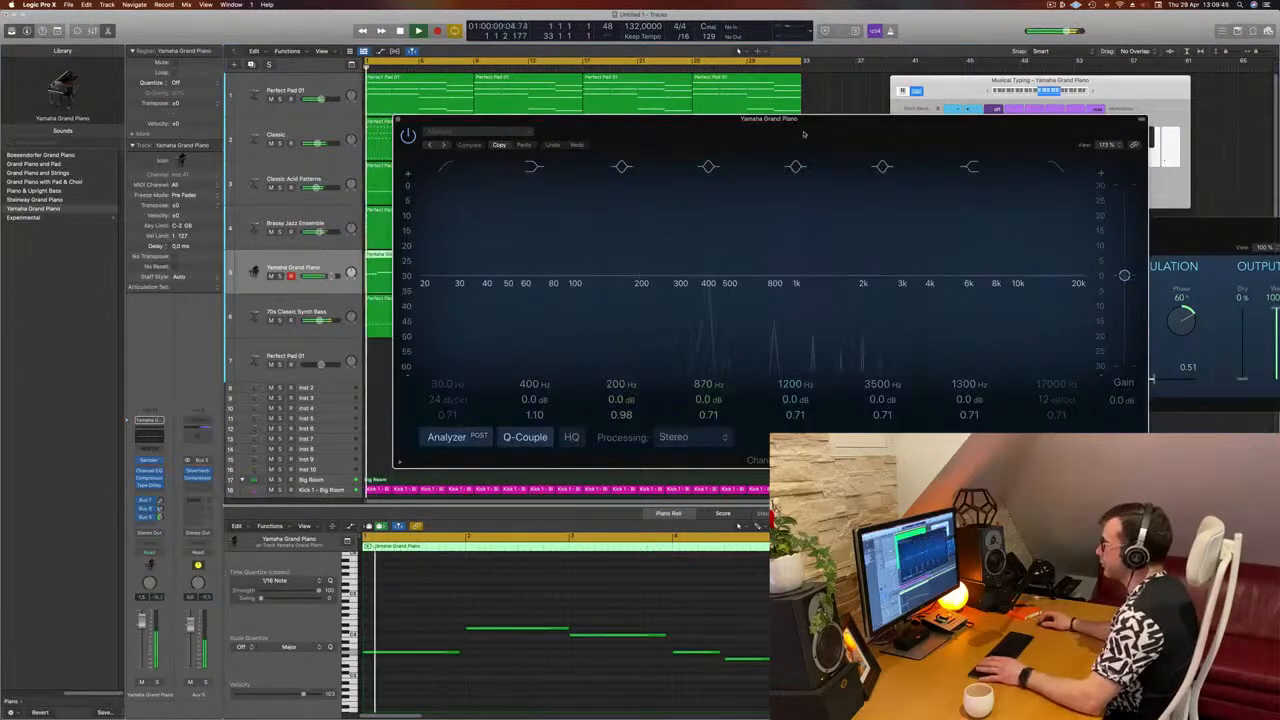
{"action": "left_click_drag", "start_coordinate": [804, 133], "coordinate": [914, 154]}
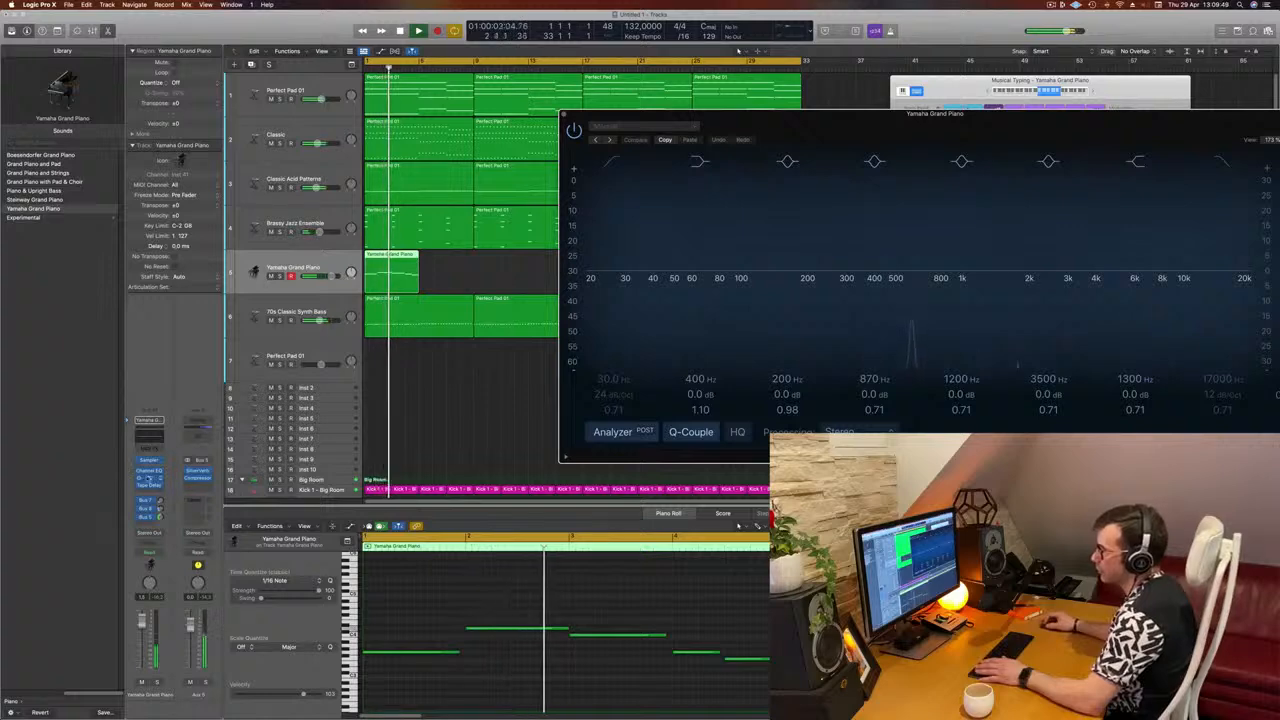
{"action": "left_click", "coordinate": [147, 479]}
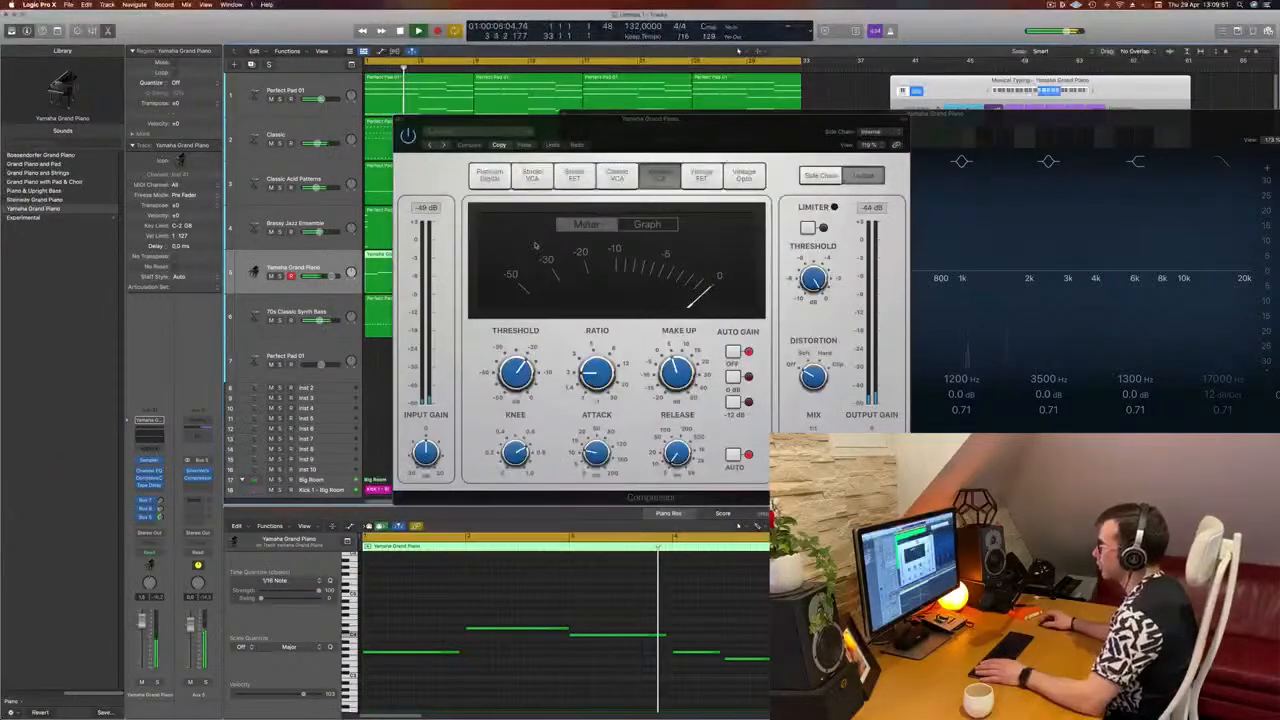
{"action": "left_click", "coordinate": [397, 120]}
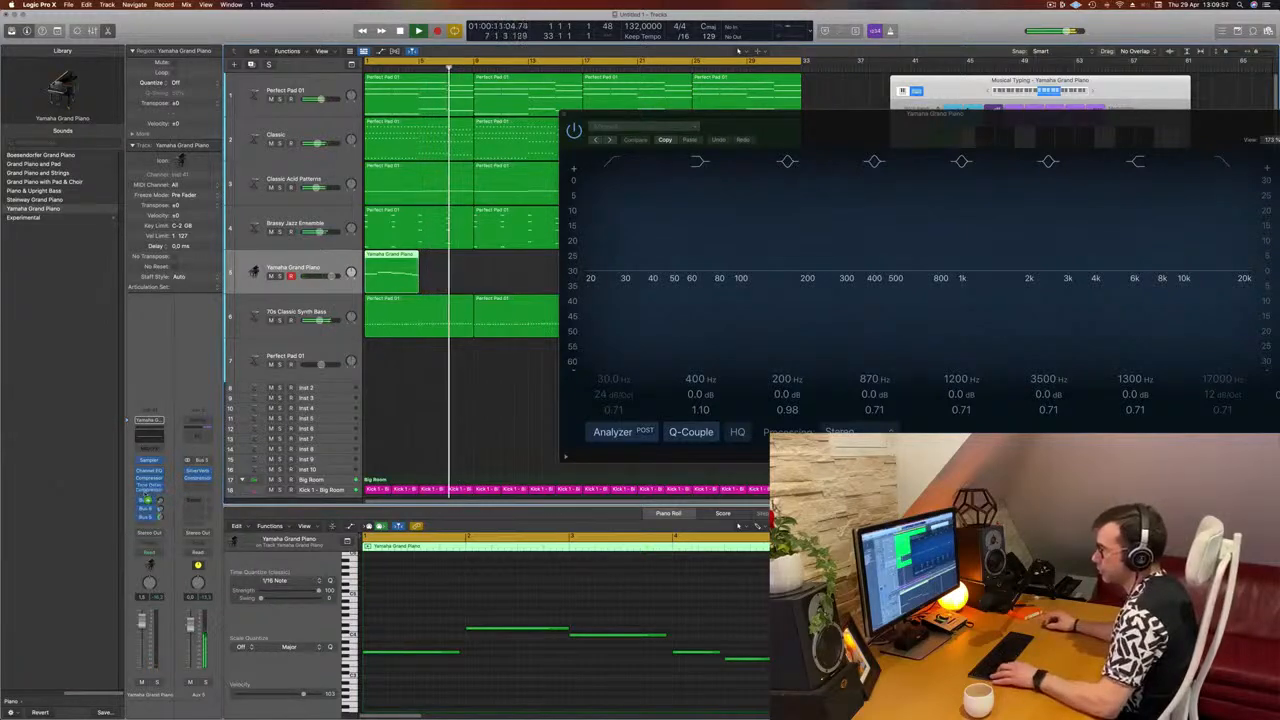
Copy a Compressor into the slot below Tape Delay on the Yamaha Grand Piano channel, restart playback and close the Channel EQ.
{"action": "left_click_drag", "start_coordinate": [146, 492], "coordinate": [147, 490]}
{"action": "key", "text": "space"}
{"action": "key", "text": "space"}
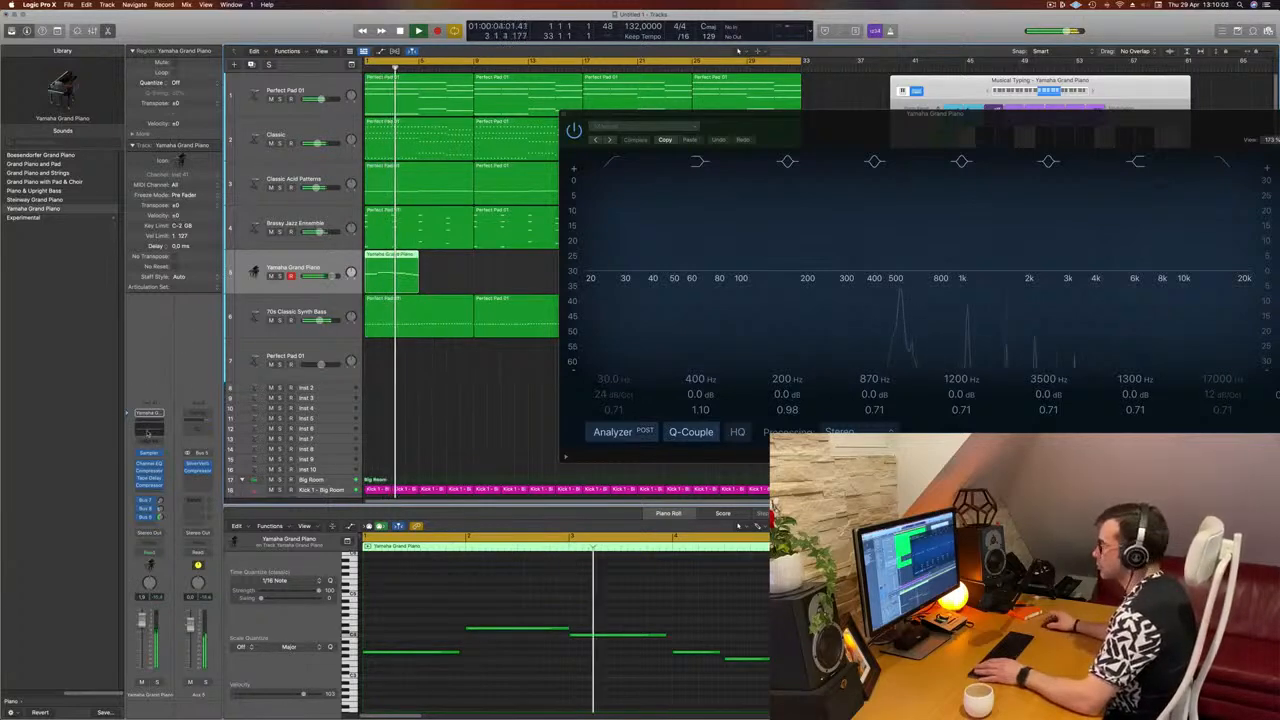
{"action": "left_click", "coordinate": [564, 114]}
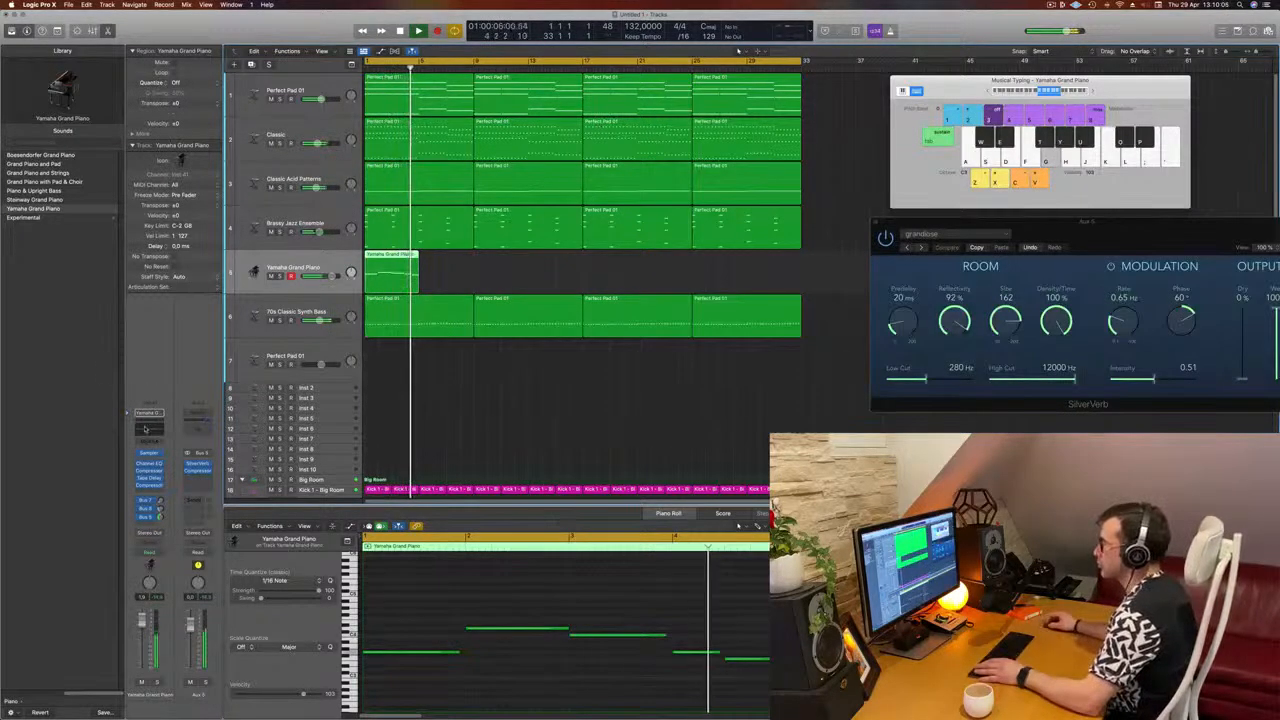
Boost the Yamaha Grand Piano's Channel EQ by 3.7 dB at 3560 Hz and raise the high shelf 4.0 dB at about 396 Hz.
{"action": "left_click", "coordinate": [149, 463]}
{"action": "left_click_drag", "start_coordinate": [900, 113], "coordinate": [692, 104]}
{"action": "left_click_drag", "start_coordinate": [874, 262], "coordinate": [876, 251]}
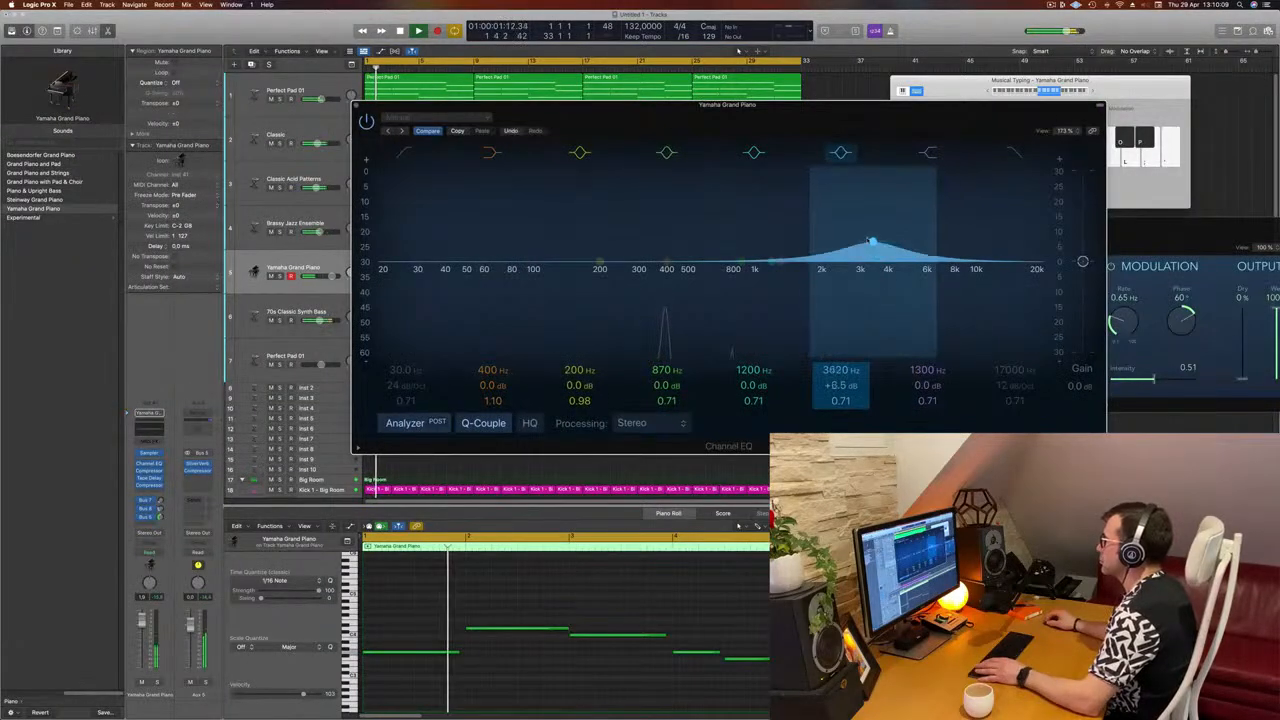
{"action": "left_click_drag", "start_coordinate": [778, 262], "coordinate": [780, 247]}
{"action": "left_click_drag", "start_coordinate": [925, 384], "coordinate": [926, 390]}
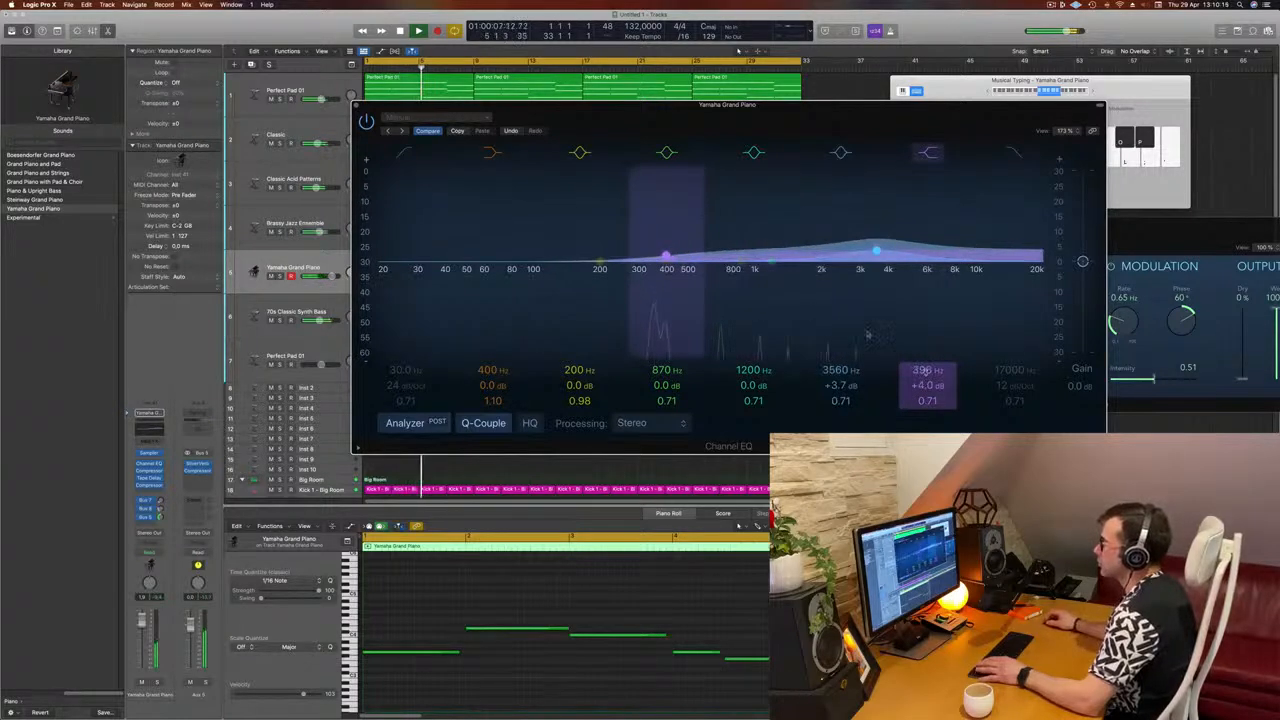
Enable the low-cut band in the Yamaha Grand Piano's Channel EQ, raise its cutoff frequency and close the EQ.
{"action": "left_click", "coordinate": [411, 153]}
{"action": "left_click_drag", "start_coordinate": [415, 230], "coordinate": [664, 234]}
{"action": "key", "text": "space"}
{"action": "key", "text": "space"}
{"action": "left_click", "coordinate": [357, 106]}
{"action": "key", "text": "space"}
{"action": "key", "text": "space"}
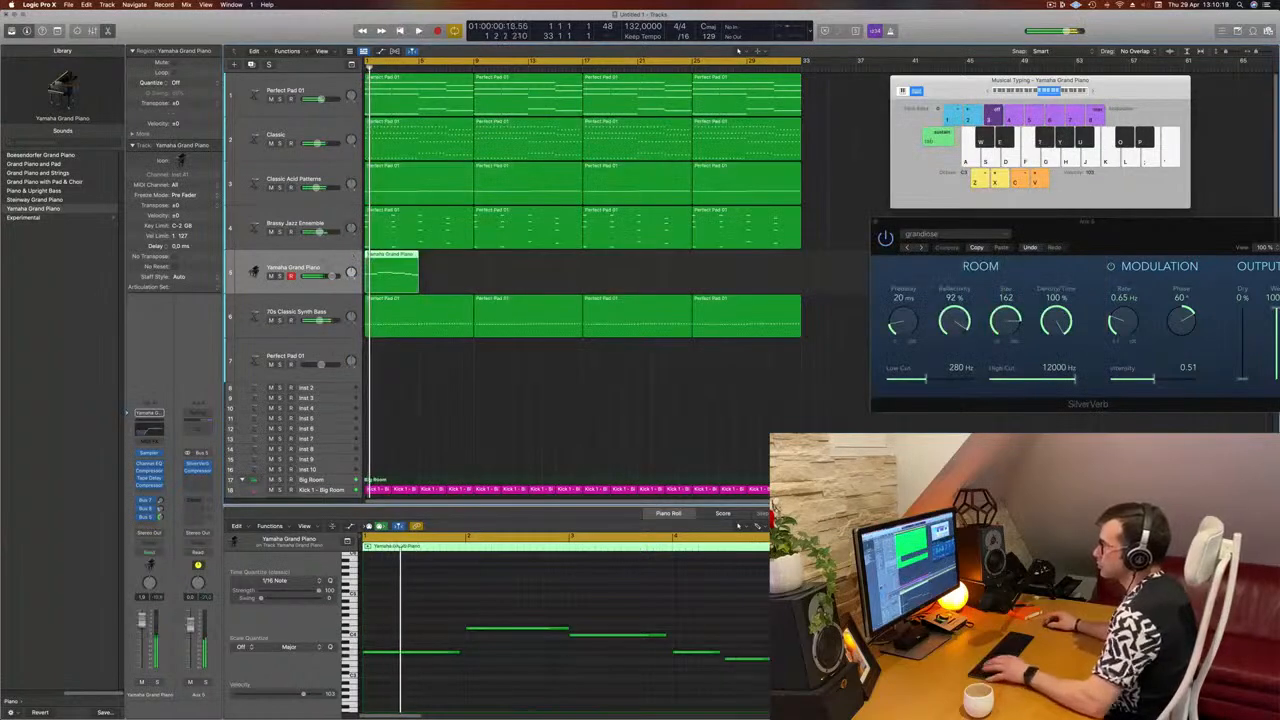
Copy the Yamaha Grand Piano region to bar 5 and show both regions' notes in the Piano Roll.
{"action": "left_click_drag", "start_coordinate": [393, 261], "coordinate": [437, 261]}
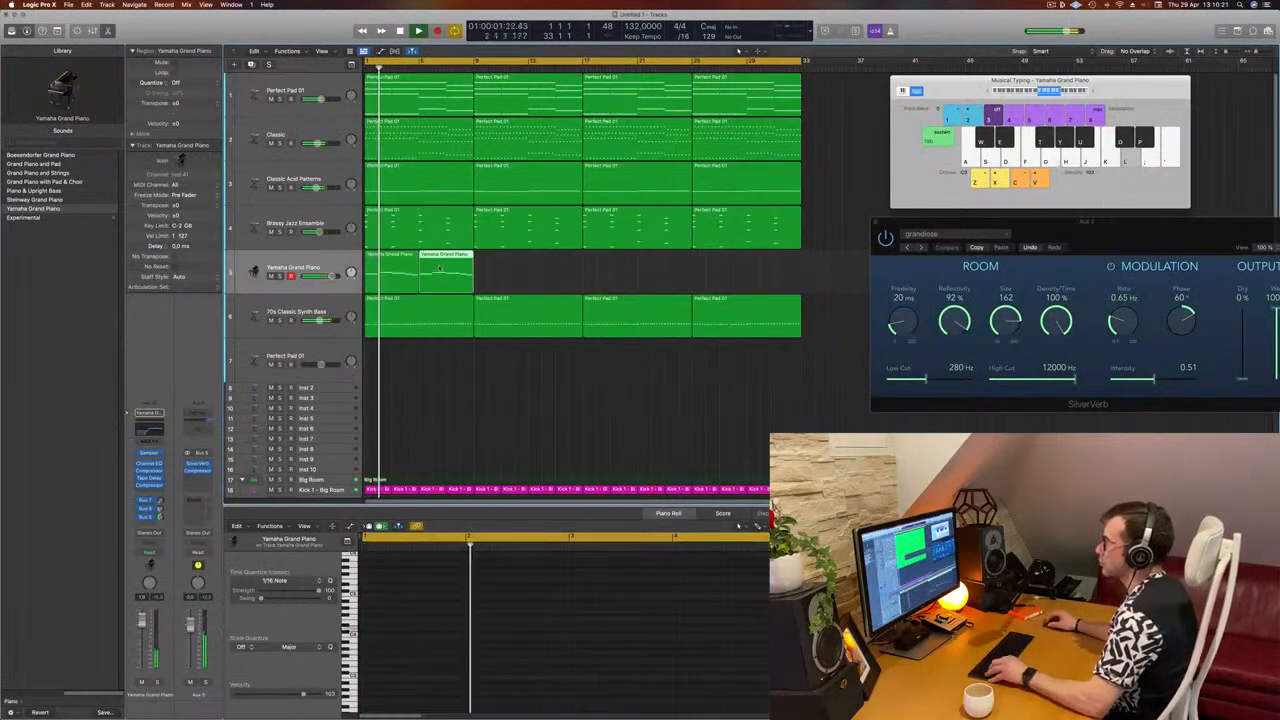
{"action": "scroll", "coordinate": [521, 573], "scroll_direction": "down", "scroll_amount": 5}
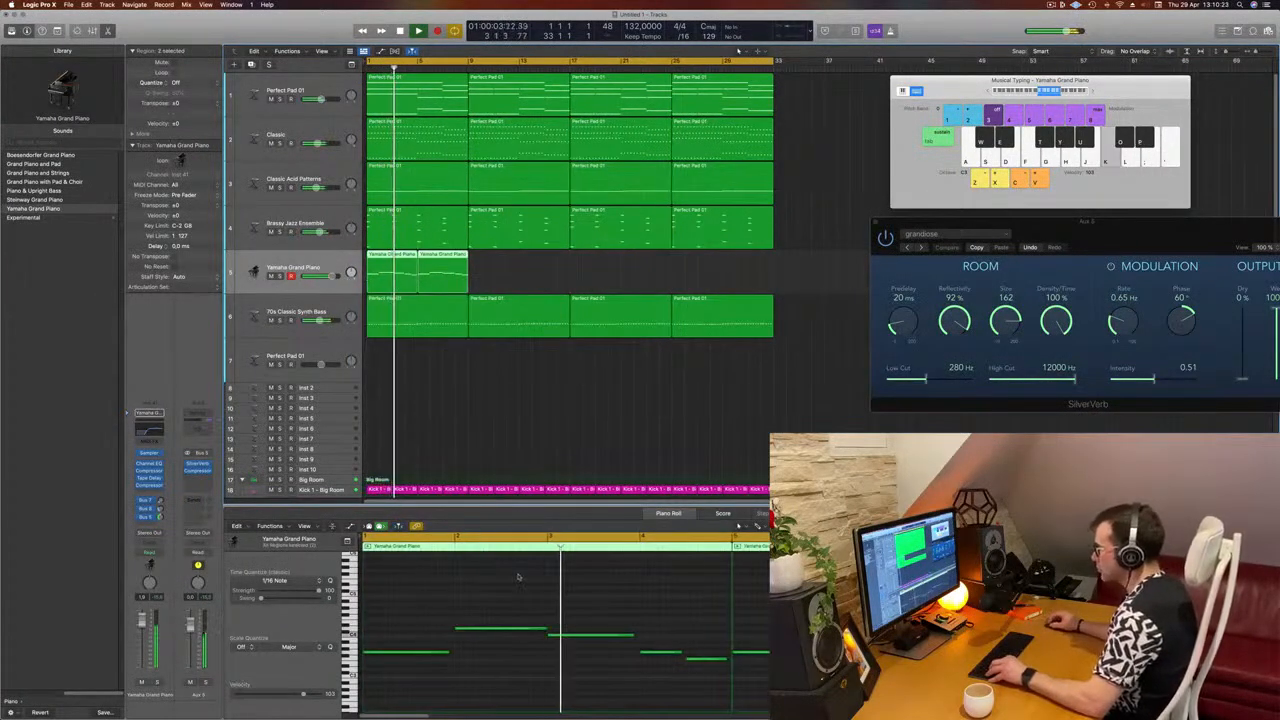
{"action": "scroll", "coordinate": [518, 577], "scroll_direction": "down", "scroll_amount": 3}
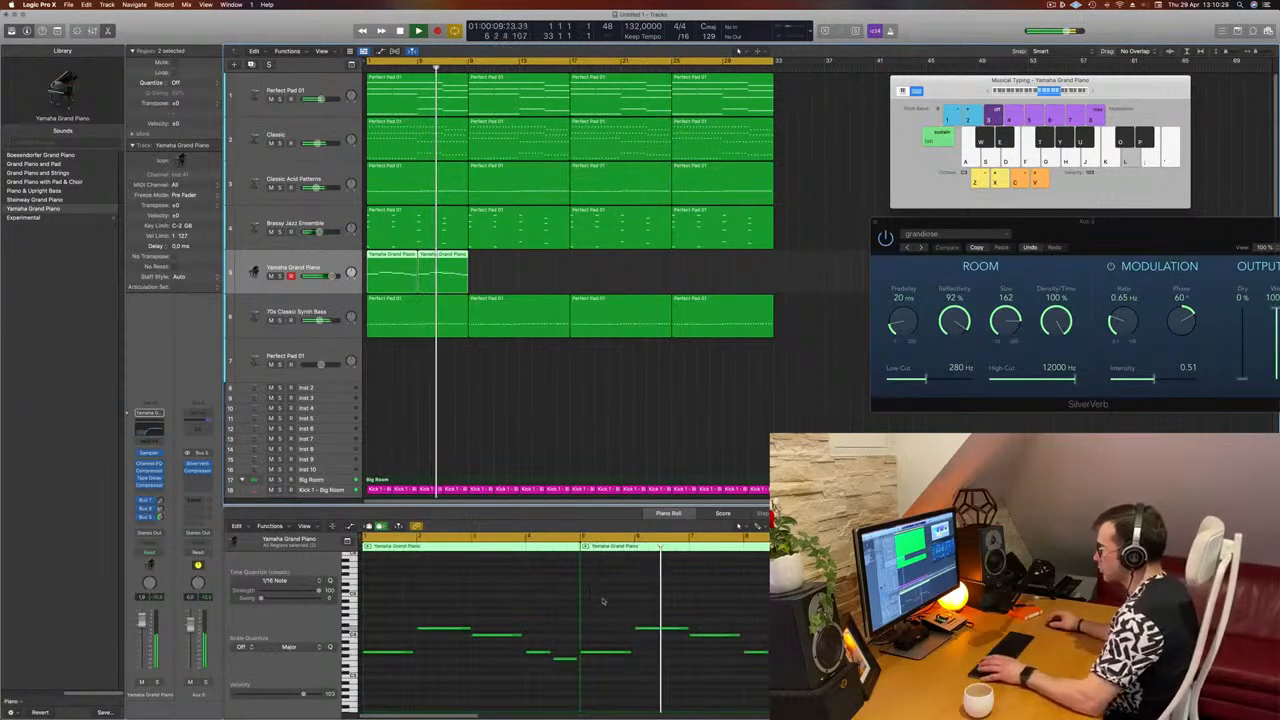
Raise the copied region's first note to the pitch of the bar 3 note, lower its bar 7 note and replay from the start.
{"action": "key", "text": "Return"}
{"action": "left_click", "coordinate": [606, 652]}
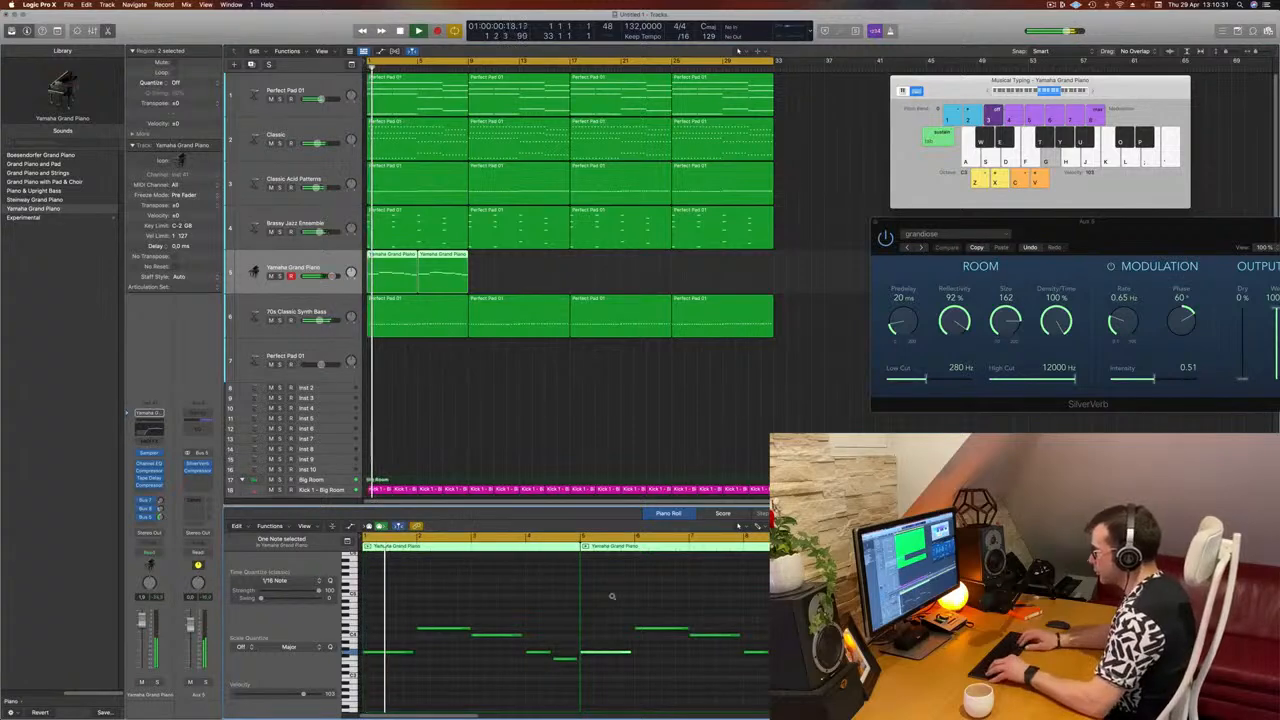
{"action": "key", "text": "alt+Up"}
{"action": "key", "text": "alt+Up"}
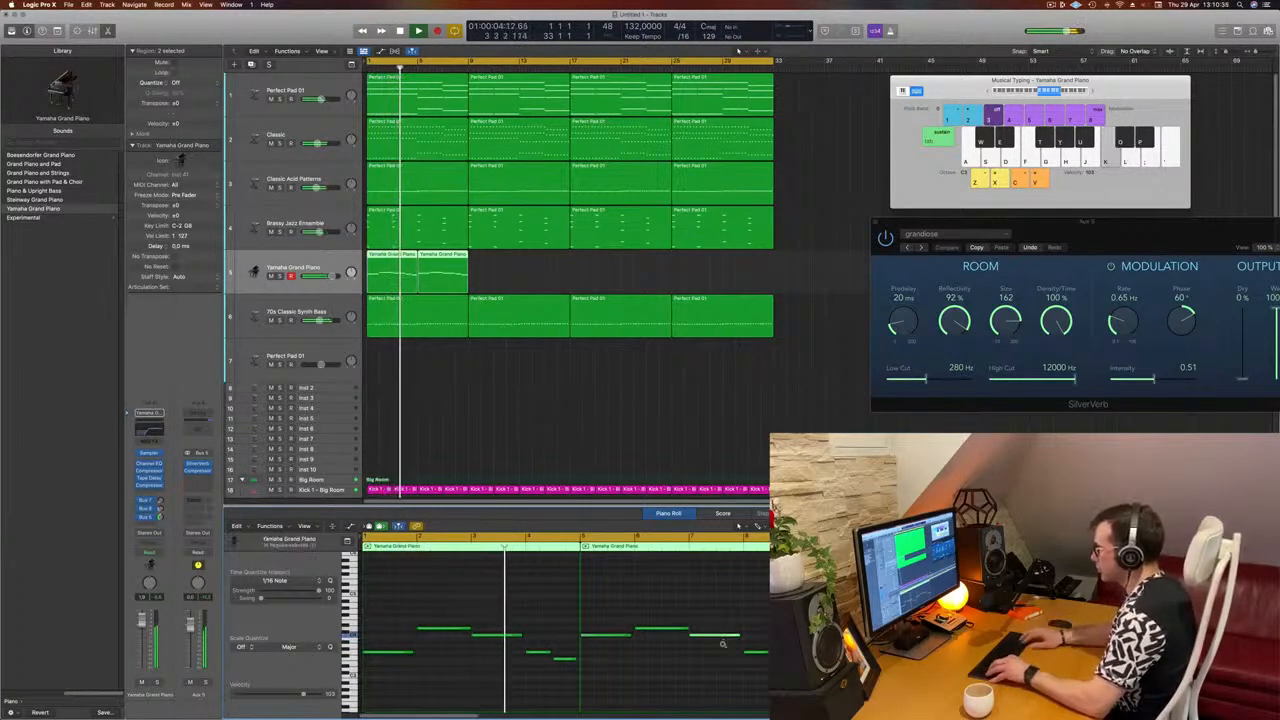
{"action": "left_click_drag", "start_coordinate": [721, 635], "coordinate": [722, 647]}
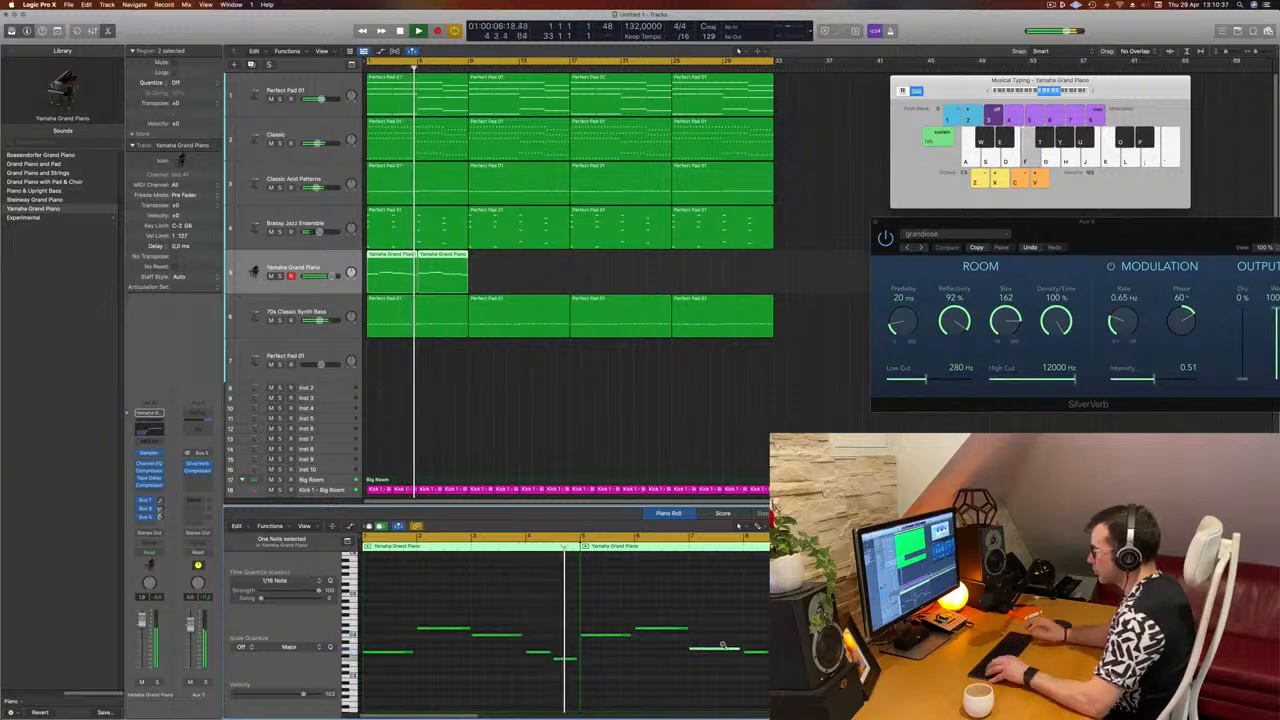
{"action": "scroll", "coordinate": [555, 591], "scroll_direction": "down", "scroll_amount": 1}
{"action": "left_click", "coordinate": [550, 591]}
{"action": "key", "text": "Return"}
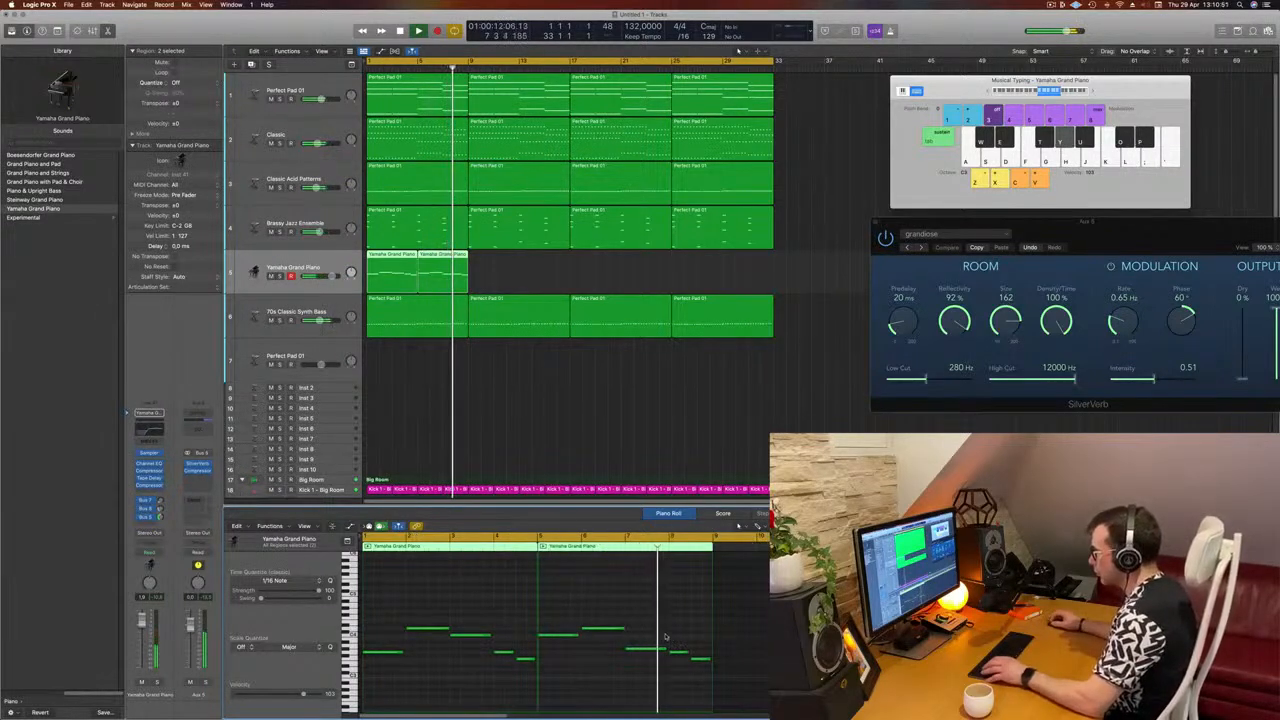
Lower the piano's bar 7 note slightly further and raise the first bar 8 note to the pitch of the bar 5 note.
{"action": "left_click", "coordinate": [642, 649]}
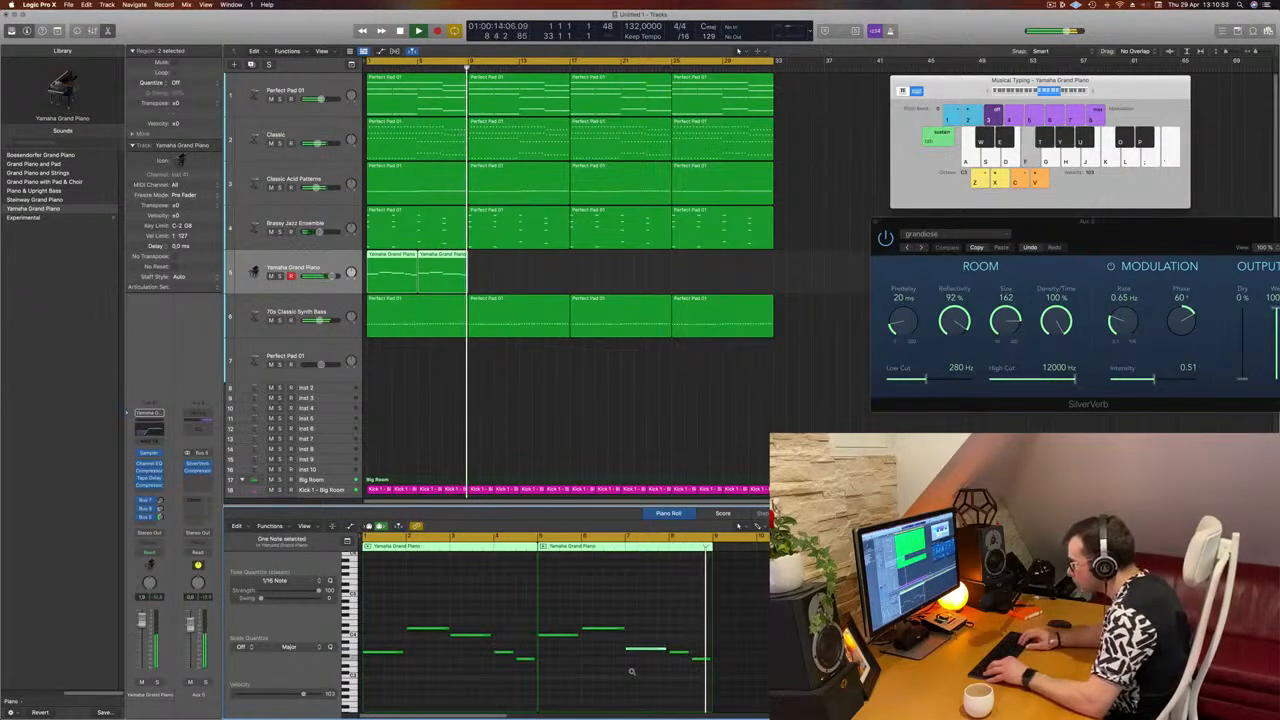
{"action": "key", "text": "Return"}
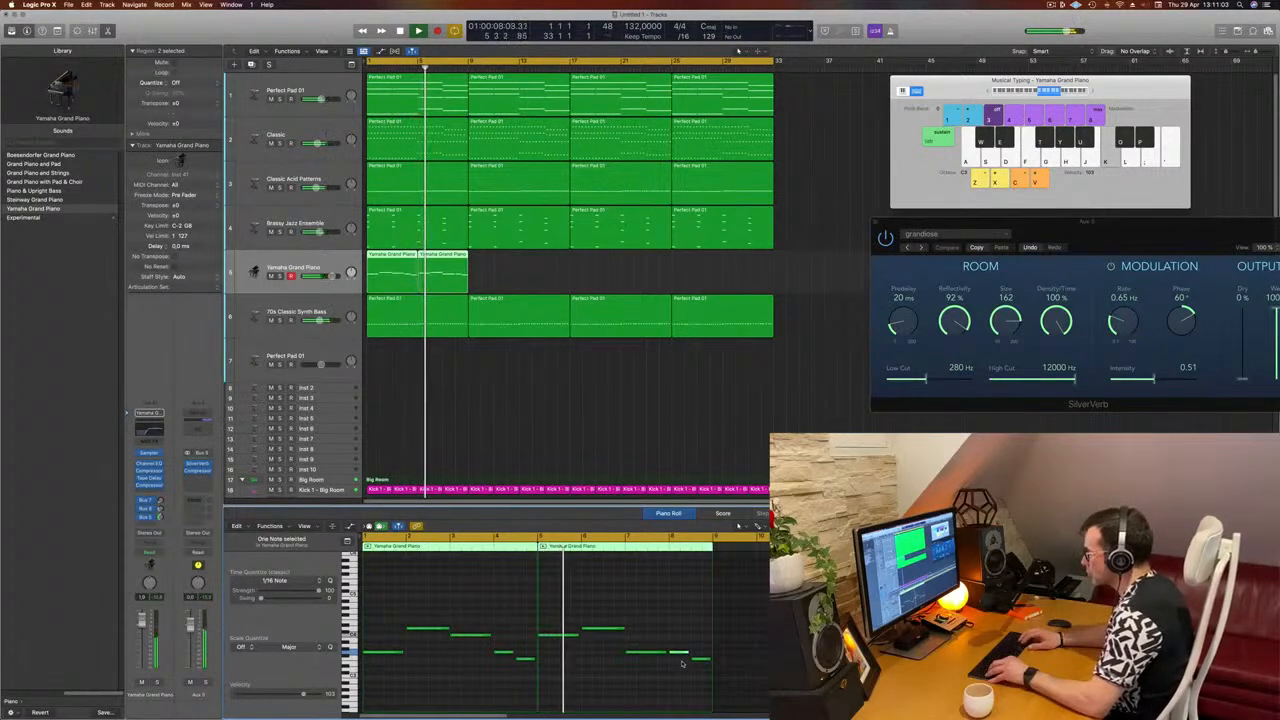
{"action": "key", "text": "alt+Up"}
{"action": "key", "text": "alt+Up"}
{"action": "key", "text": "alt+Up"}
{"action": "key", "text": "alt+Up"}
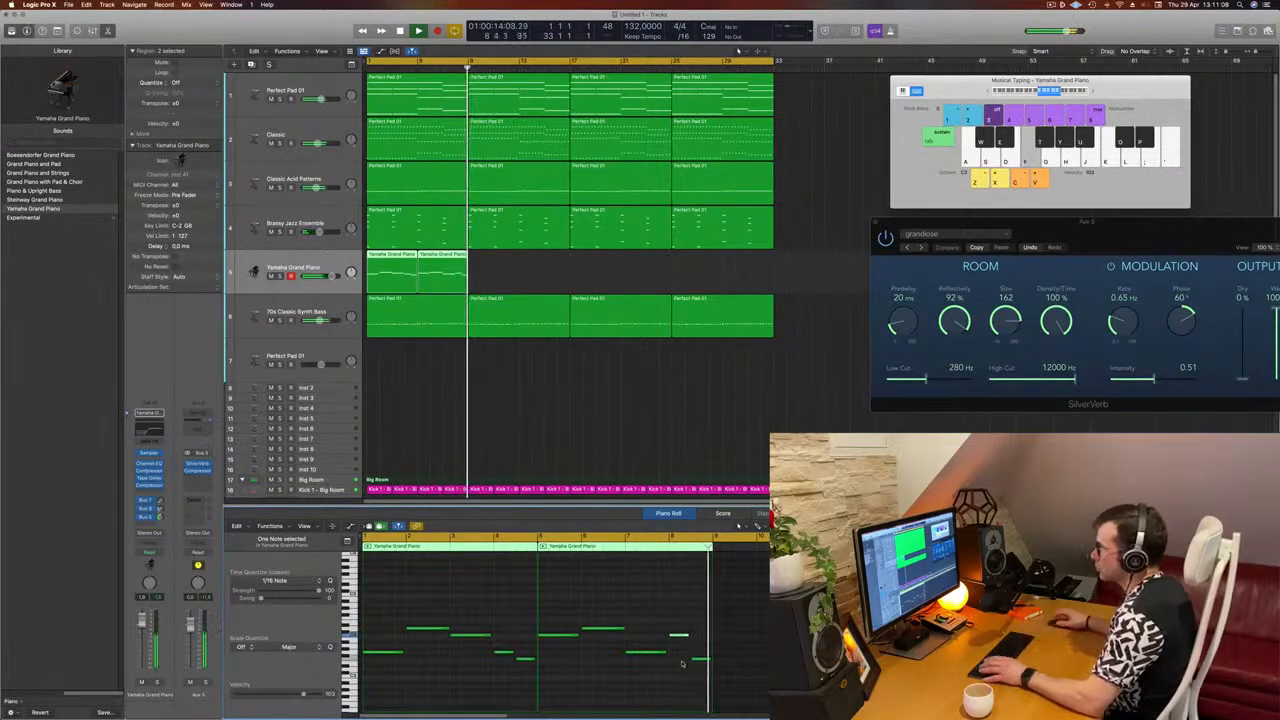
{"action": "key", "text": "Return"}
Copy the two Yamaha Grand Piano regions to bar 9 and play the loop.
{"action": "left_click", "coordinate": [391, 255]}
{"action": "key", "text": "space"}
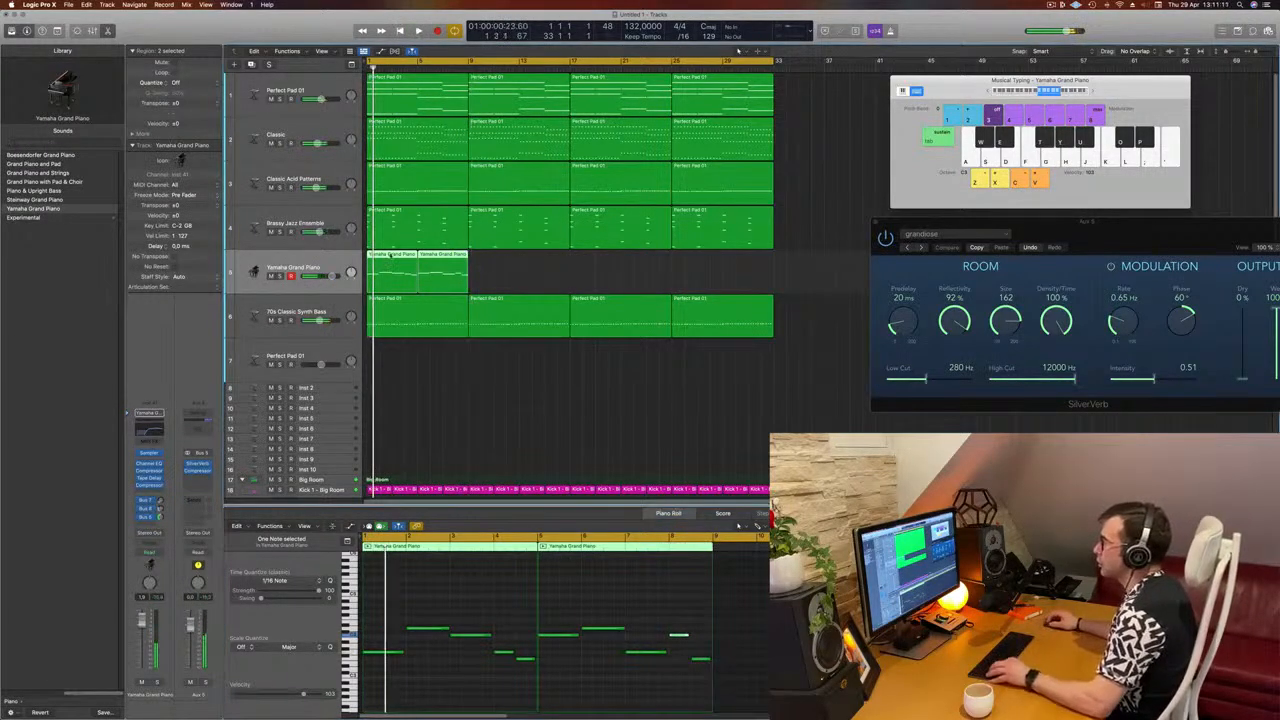
{"action": "left_click_drag", "start_coordinate": [391, 256], "coordinate": [491, 262]}
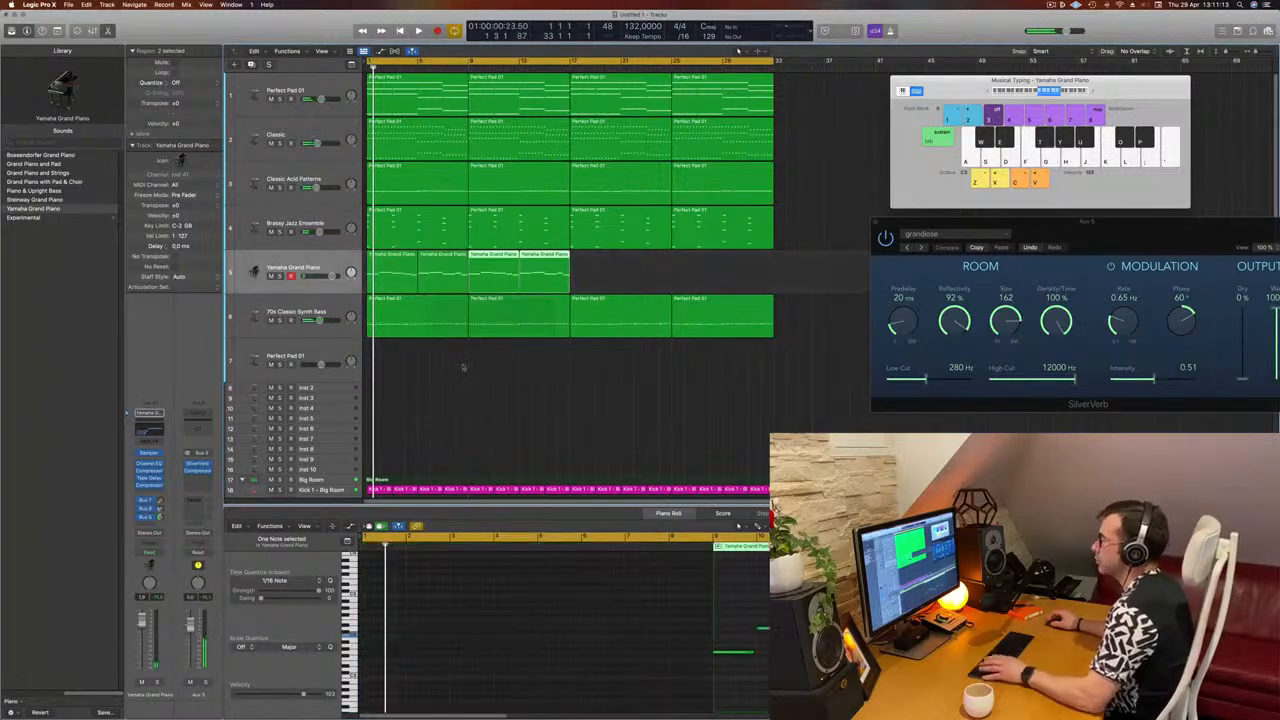
{"action": "key", "text": "space"}
{"action": "key", "text": "super+Left"}
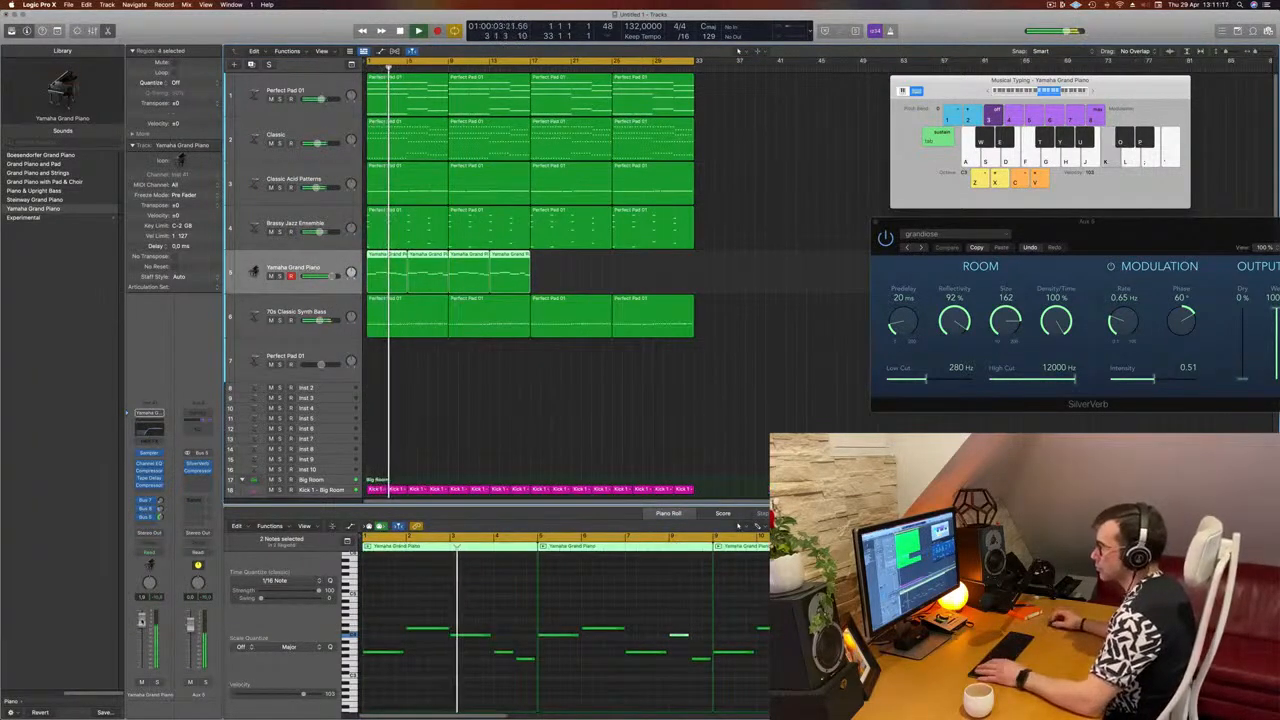
{"action": "left_click", "coordinate": [536, 418]}
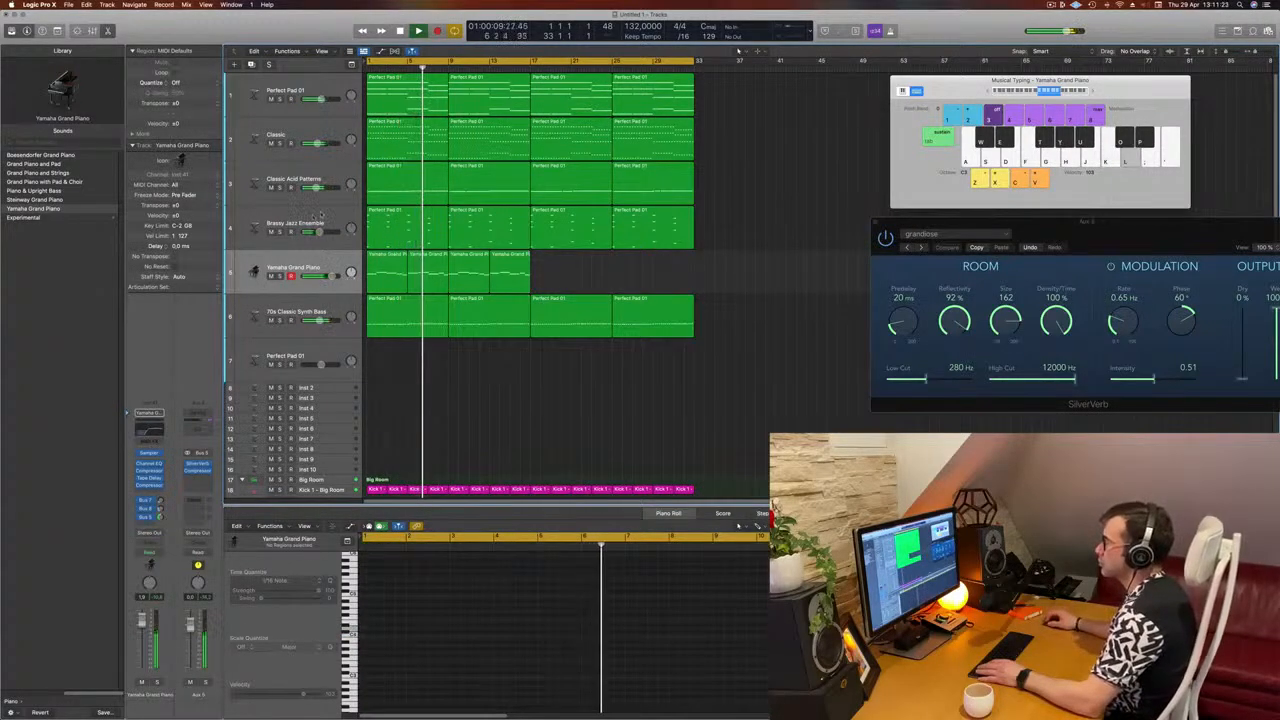
Delete the two Yamaha Grand Piano regions starting at bar 9.
{"action": "left_click", "coordinate": [316, 214]}
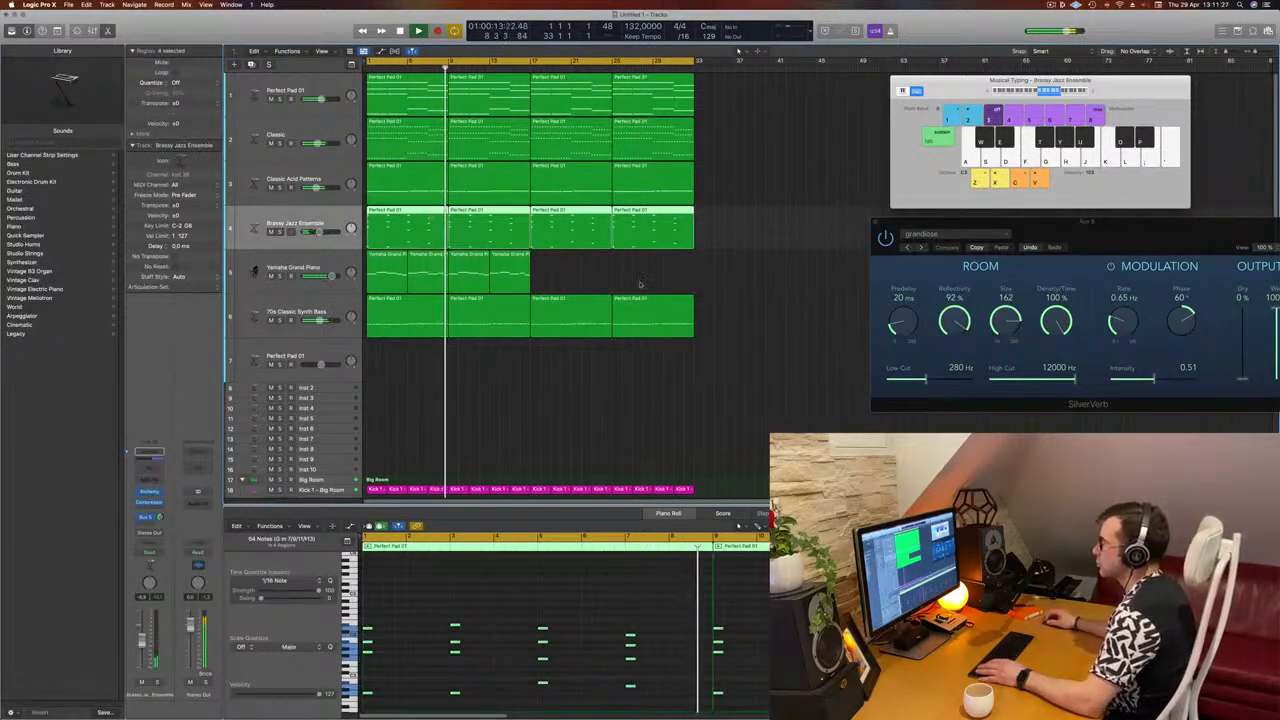
{"action": "left_click", "coordinate": [428, 265]}
{"action": "key", "text": "Return"}
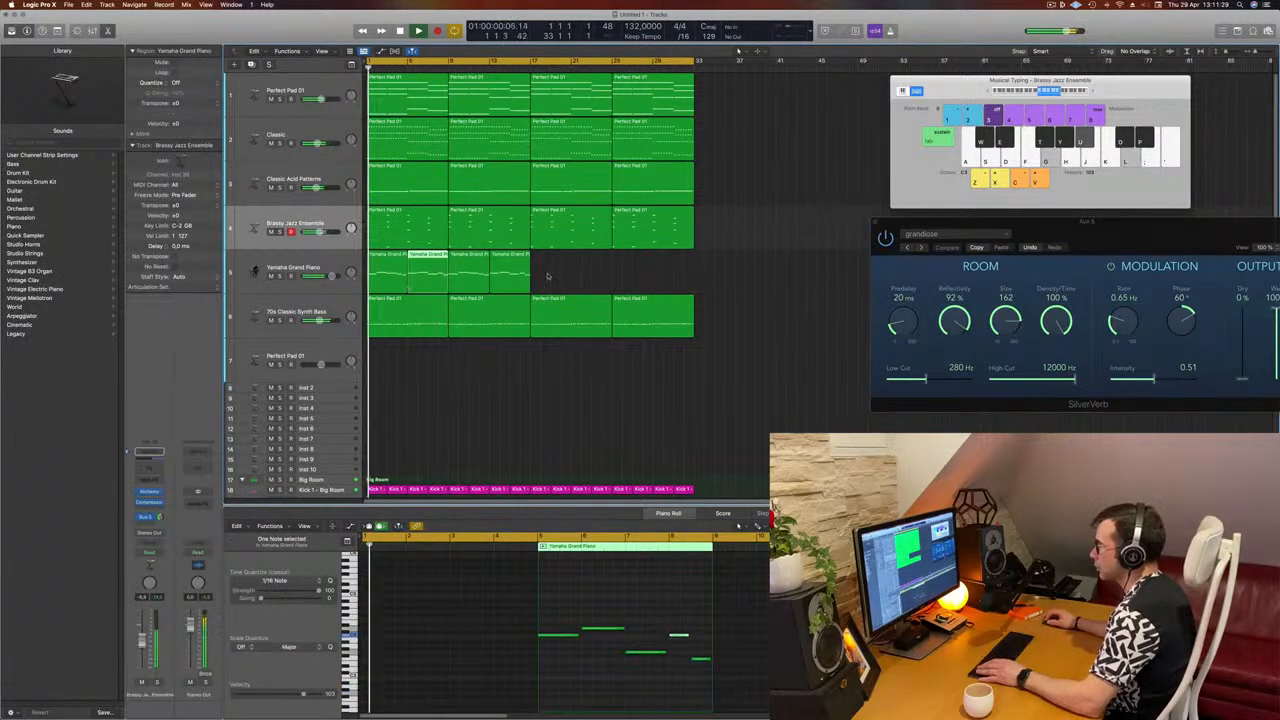
{"action": "left_click", "coordinate": [466, 277], "text": "shift"}
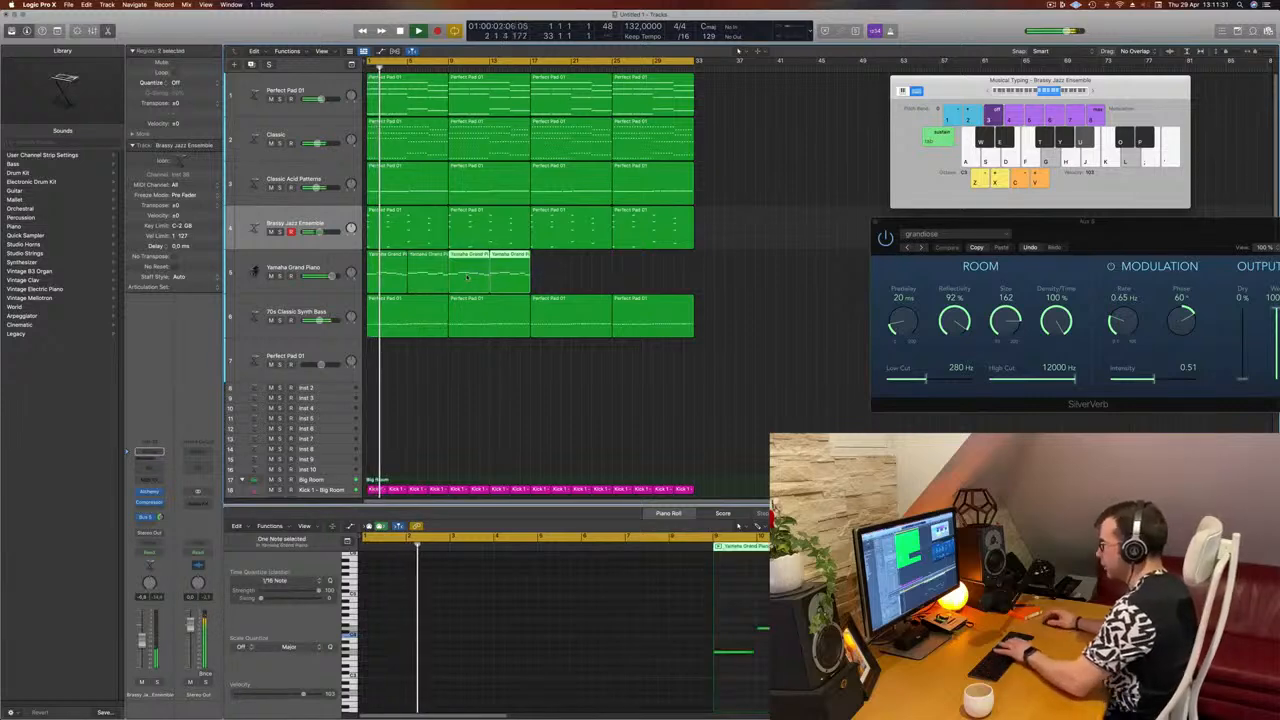
{"action": "key", "text": "Delete"}
Select the two remaining piano regions and lower the bar 7 note to the pitch of the closing bar 8 note.
{"action": "left_click_drag", "start_coordinate": [489, 280], "coordinate": [396, 274]}
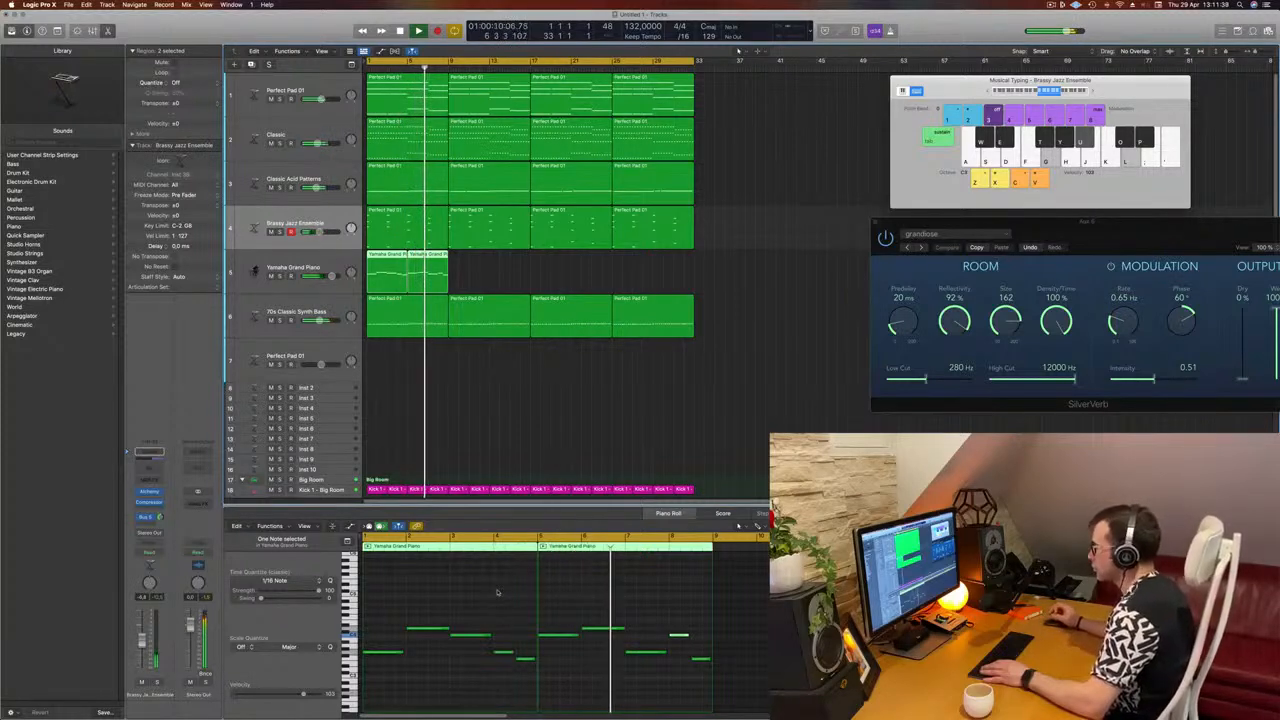
{"action": "left_click", "coordinate": [643, 655]}
{"action": "key", "text": "Return"}
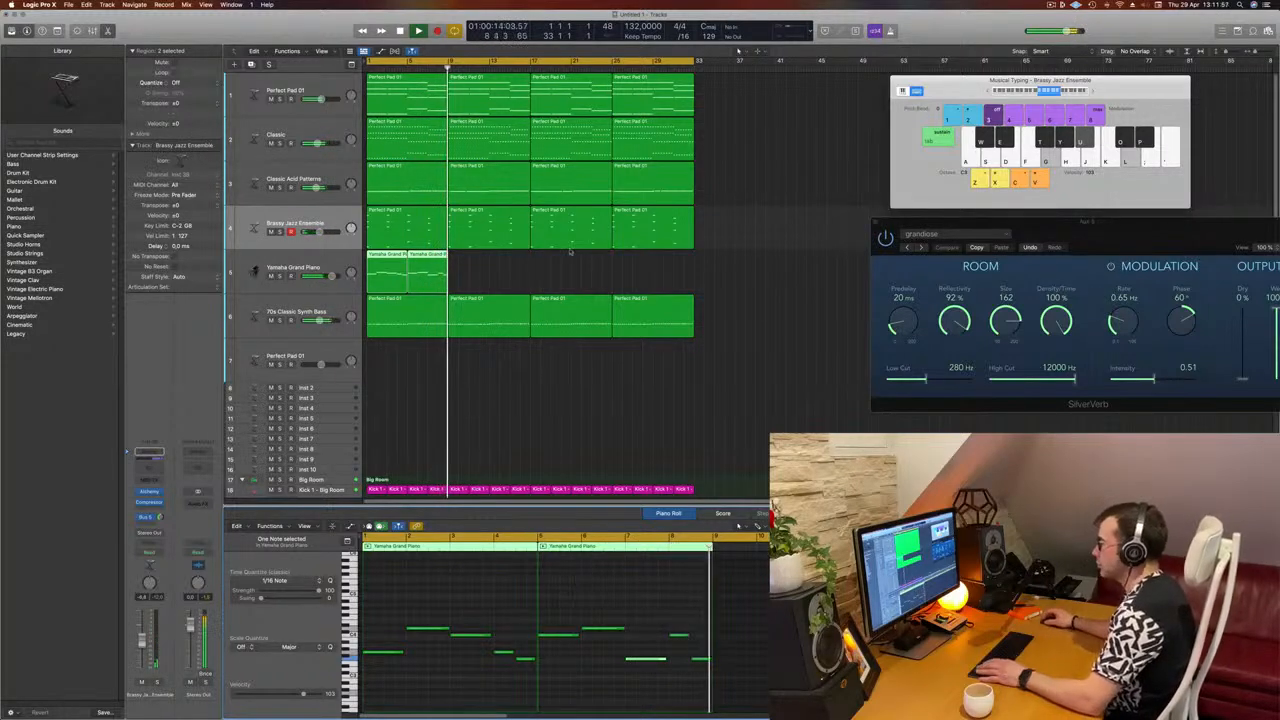
Duplicate the two edited Yamaha Grand Piano regions until they fill the track to bar 33, and play the loop with the piano track selected.
{"action": "key", "text": "space"}
{"action": "left_click", "coordinate": [390, 255]}
{"action": "left_click_drag", "start_coordinate": [390, 255], "coordinate": [472, 261]}
{"action": "key", "text": "space"}
{"action": "left_click_drag", "start_coordinate": [586, 275], "coordinate": [422, 279]}
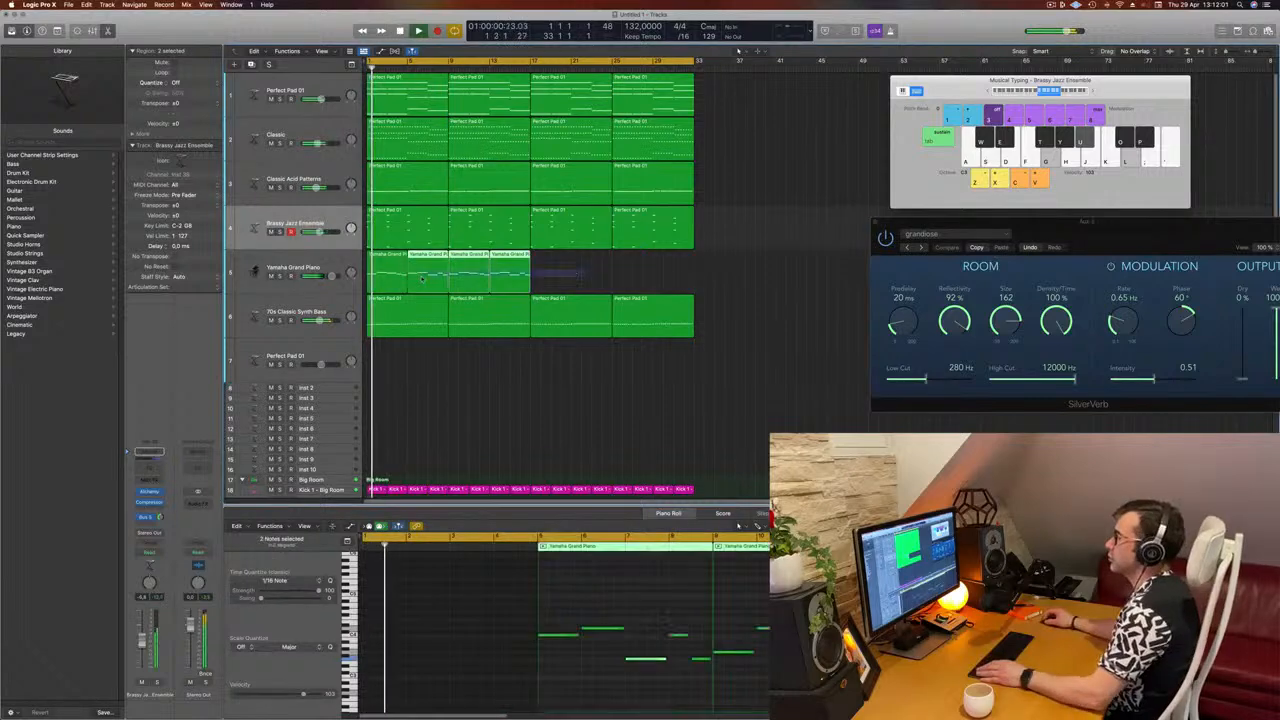
{"action": "mouse_move", "coordinate": [560, 276]}
{"action": "left_mouse_down"}
{"action": "mouse_move", "coordinate": [396, 280]}
{"action": "mouse_move", "coordinate": [566, 273]}
{"action": "mouse_move", "coordinate": [555, 277]}
{"action": "left_mouse_up"}
{"action": "key", "text": "space"}
{"action": "left_click", "coordinate": [320, 267]}
{"action": "key", "text": "space"}
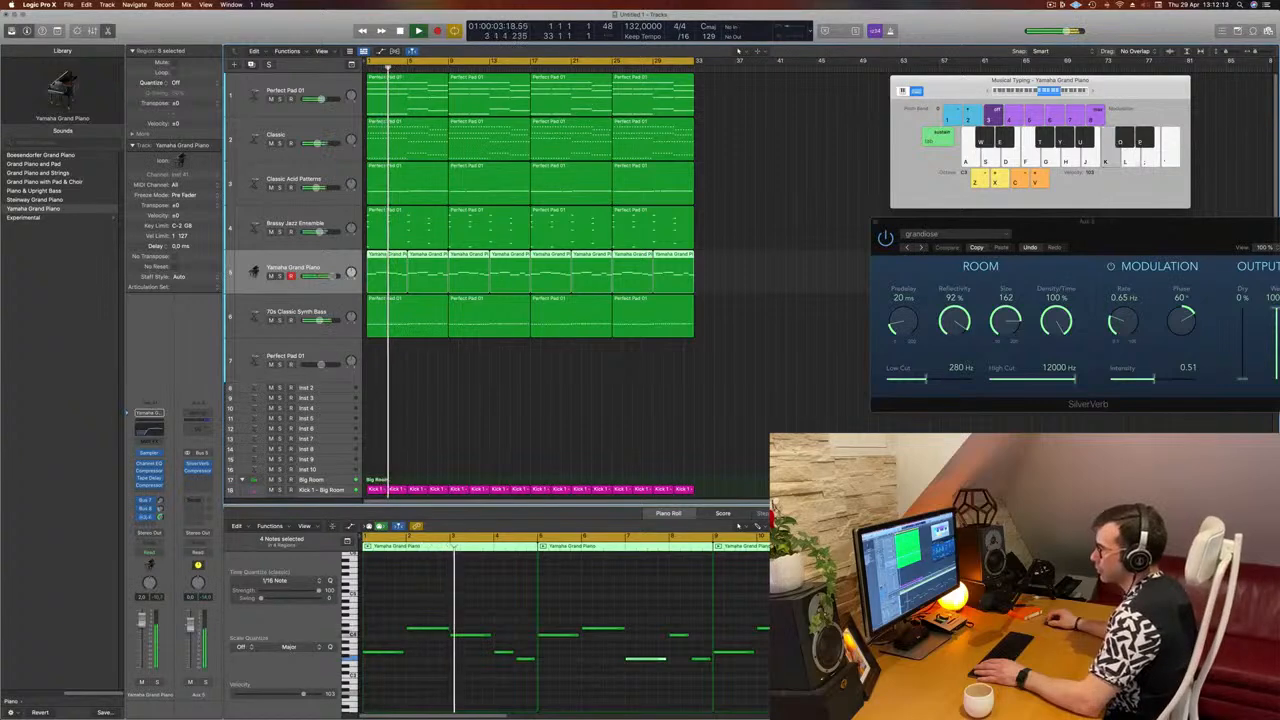
{"action": "left_click", "coordinate": [513, 412]}
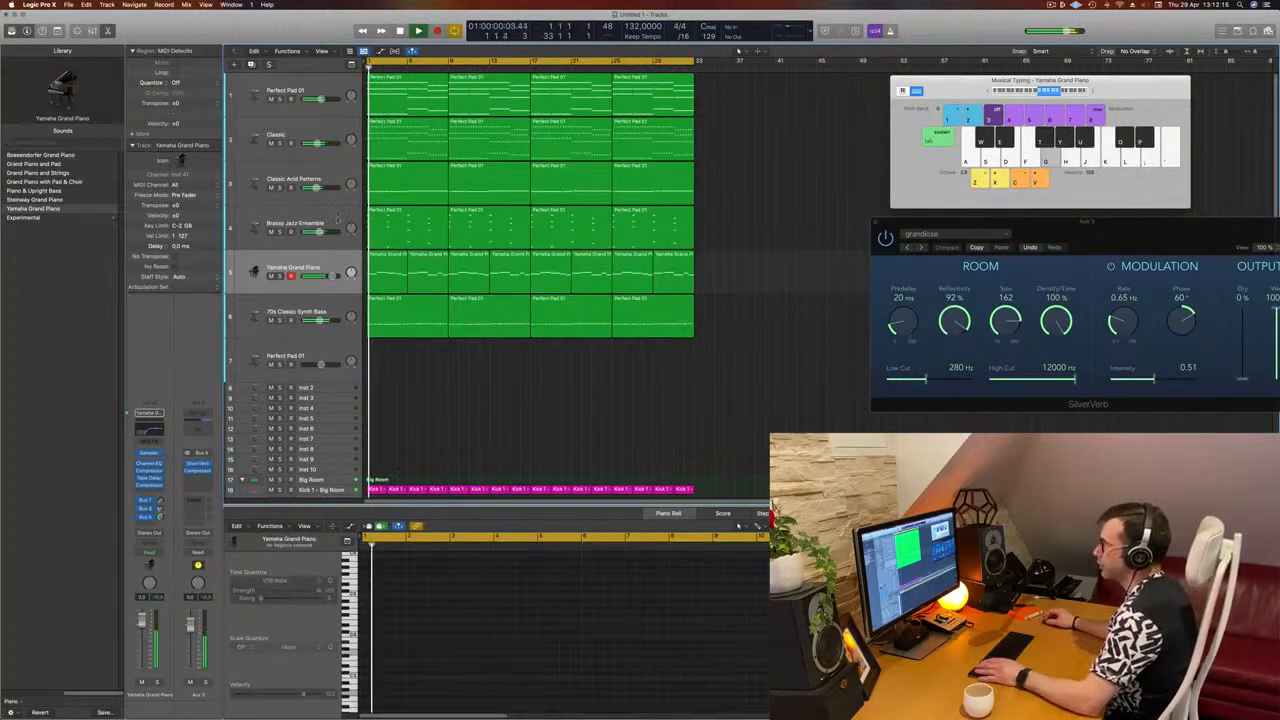
Inspect the Alchemy preset on the Brassy Jazz Ensemble track during playback and close the plug-in window.
{"action": "left_click", "coordinate": [295, 224]}
{"action": "key", "text": "space"}
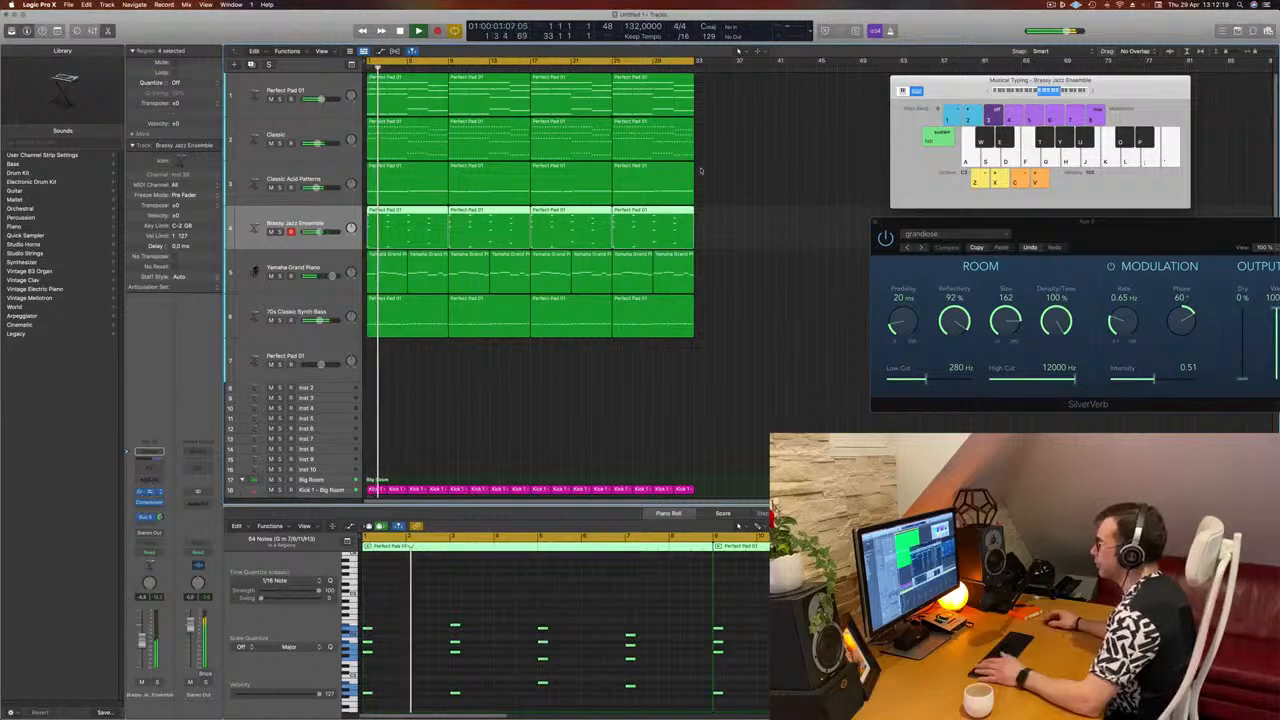
{"action": "key", "text": "space"}
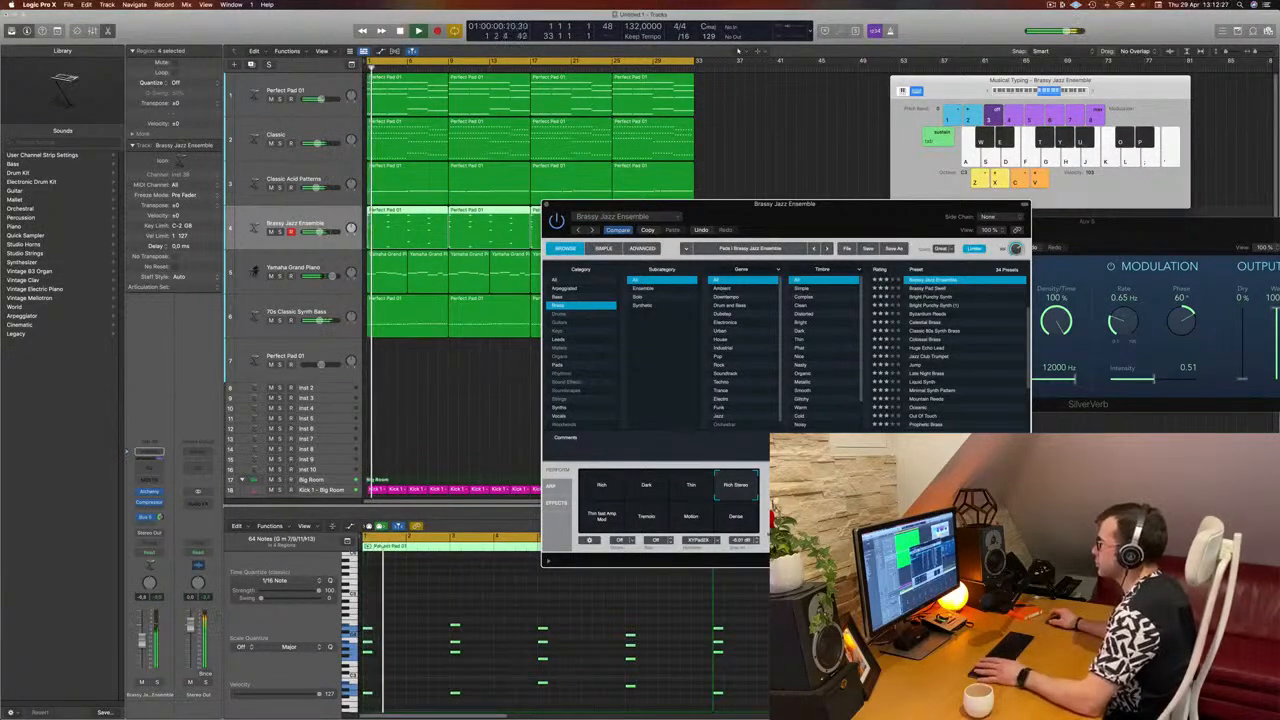
{"action": "left_click_drag", "start_coordinate": [563, 207], "coordinate": [556, 208]}
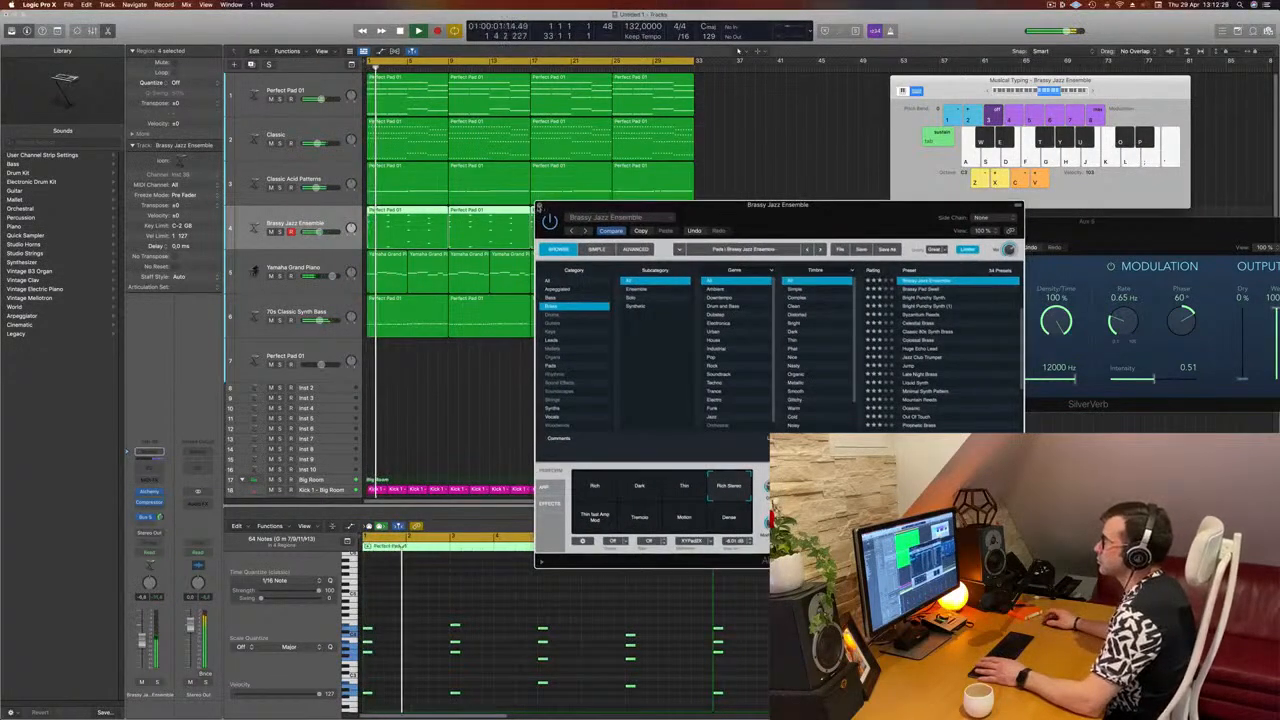
{"action": "left_click", "coordinate": [539, 207]}
Audition the Classic track soloed and in the mix, inspect its Alchemy preset, and close the plug-in window.
{"action": "left_click", "coordinate": [313, 133]}
{"action": "key", "text": "space"}
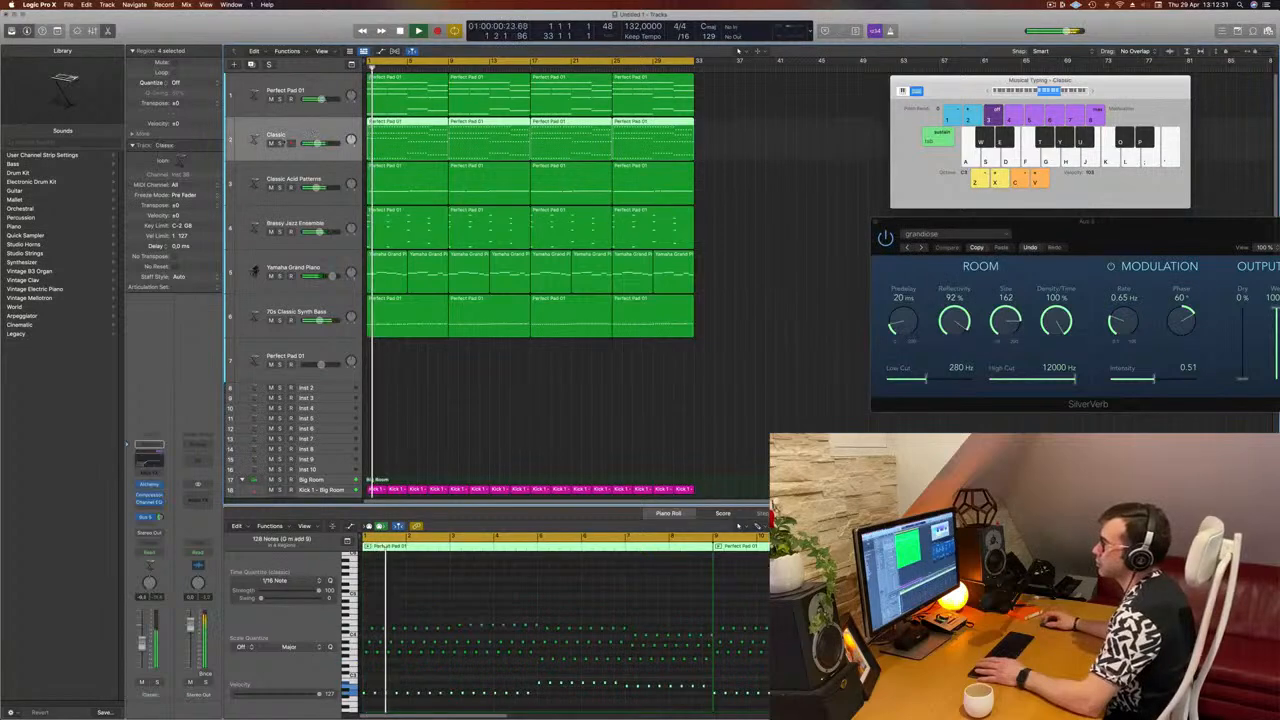
{"action": "key", "text": "s"}
{"action": "key", "text": "s"}
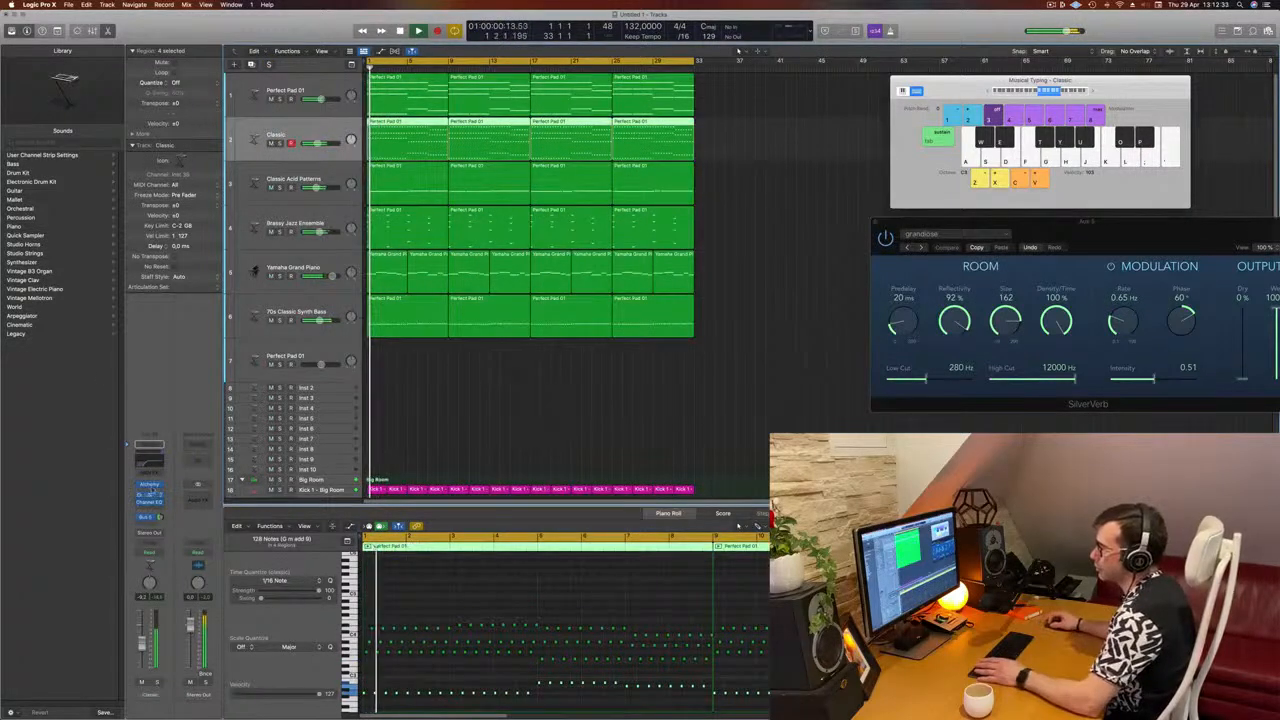
{"action": "left_click", "coordinate": [149, 485]}
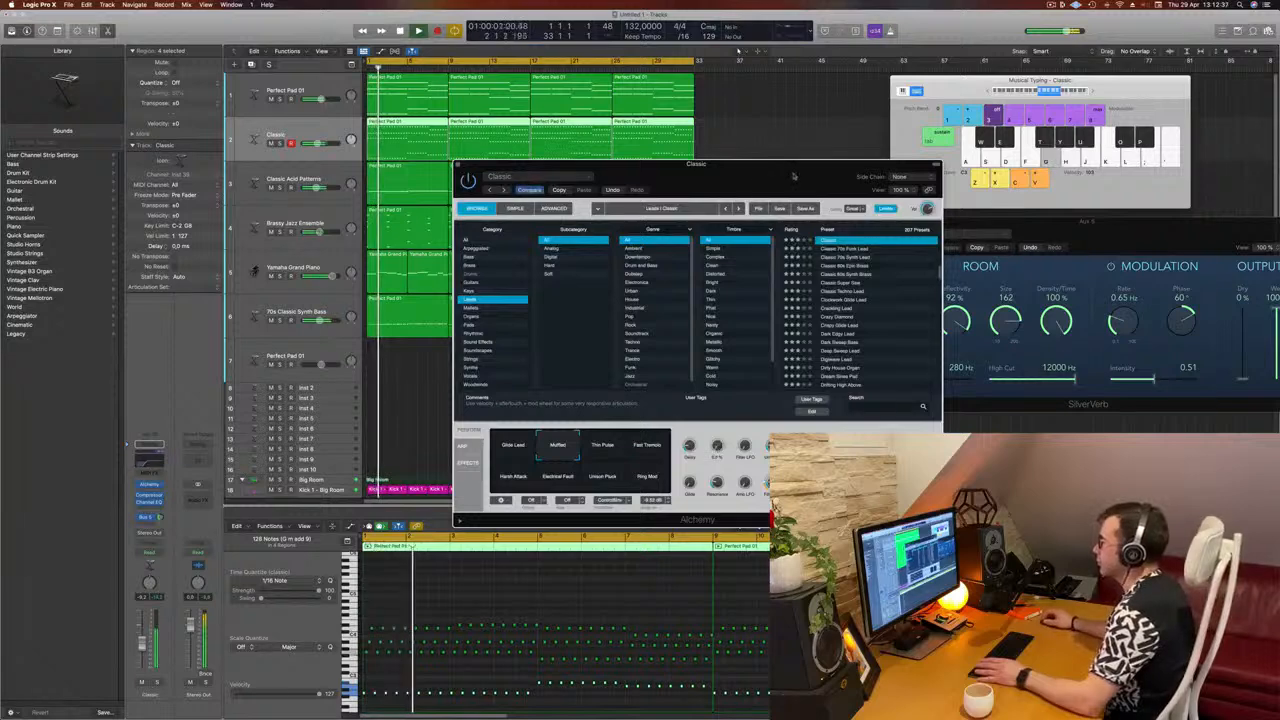
{"action": "left_click_drag", "start_coordinate": [794, 171], "coordinate": [830, 167]}
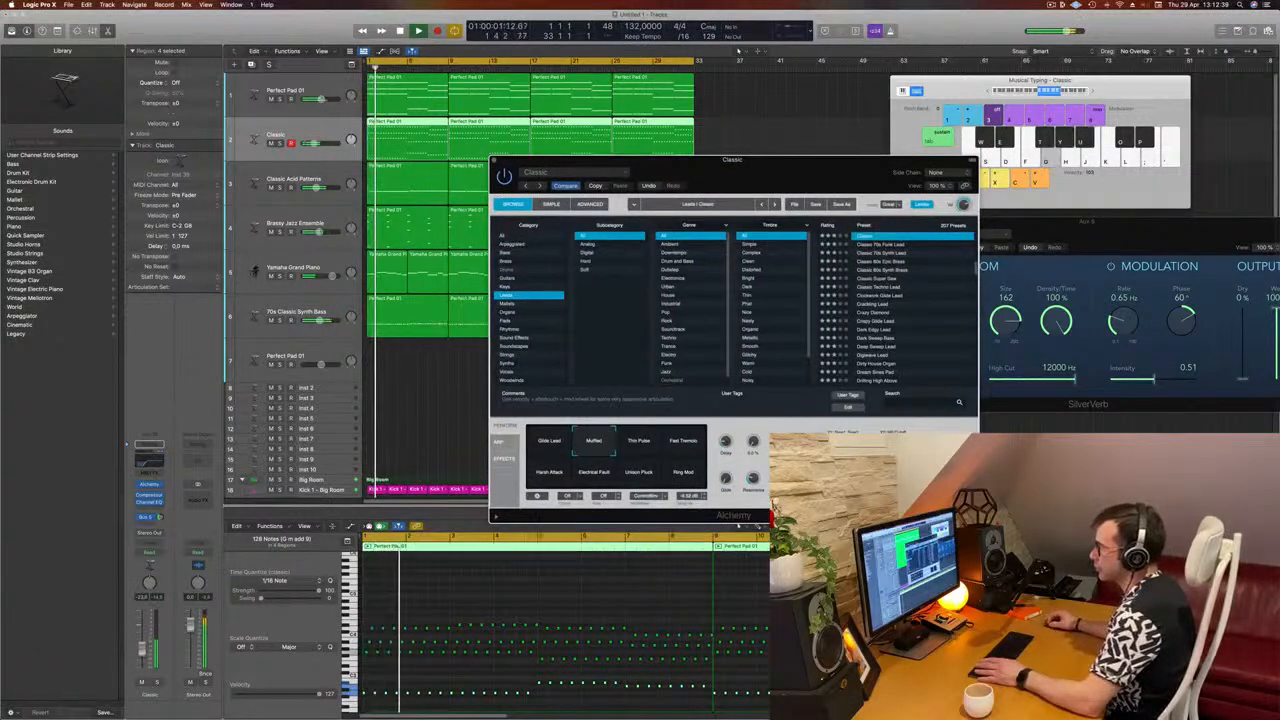
{"action": "left_click", "coordinate": [1085, 139]}
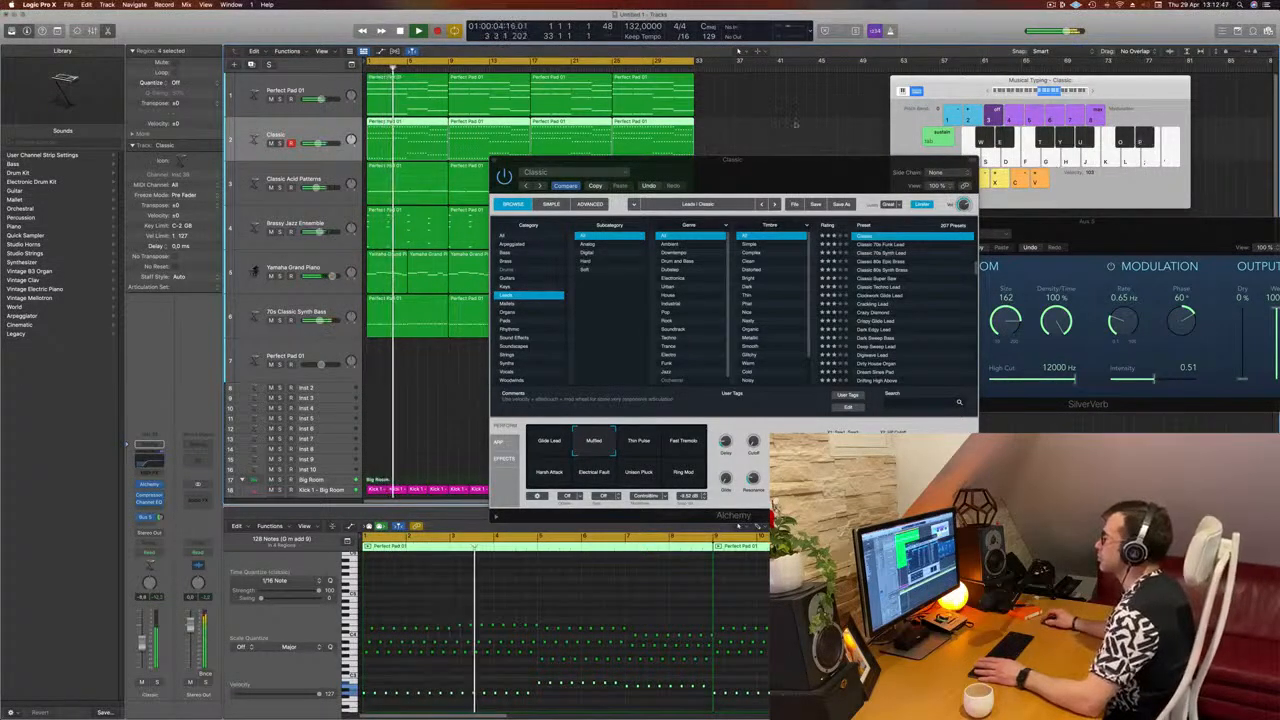
{"action": "left_click_drag", "start_coordinate": [753, 170], "coordinate": [719, 169]}
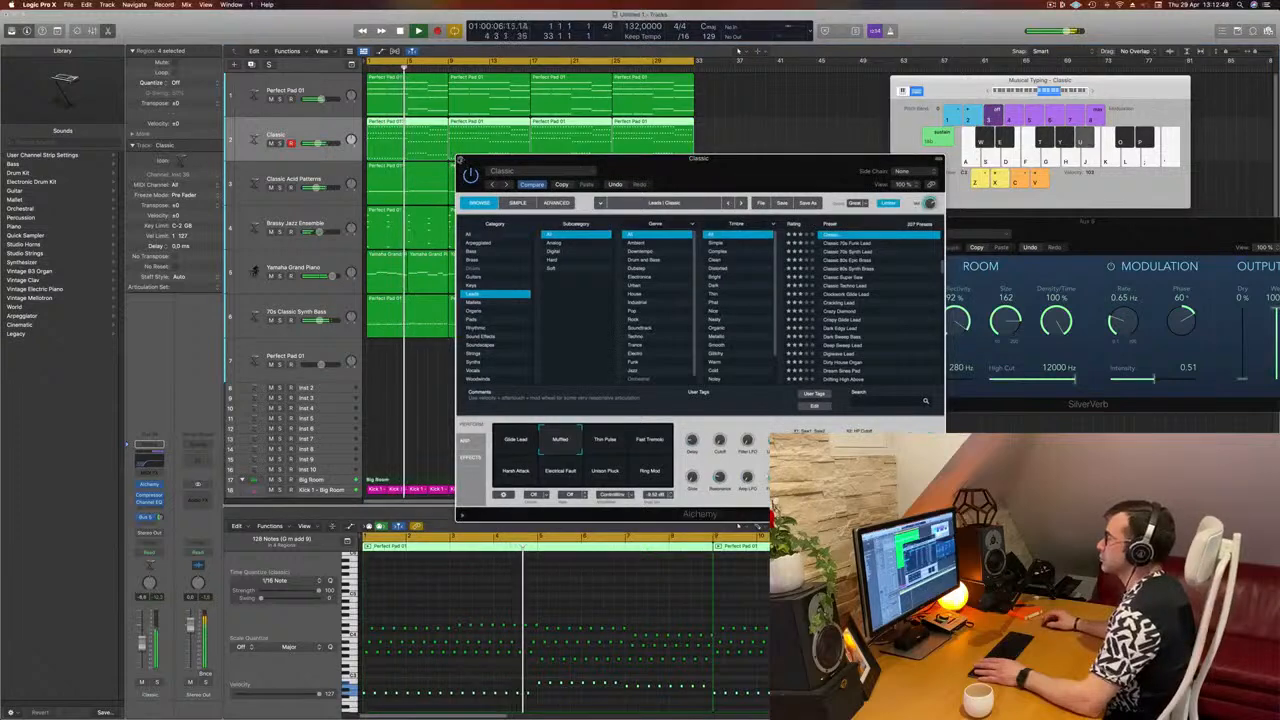
{"action": "left_click", "coordinate": [460, 160]}
{"action": "left_click", "coordinate": [427, 371]}
{"action": "scroll", "coordinate": [488, 377], "scroll_direction": "down", "scroll_amount": 3}
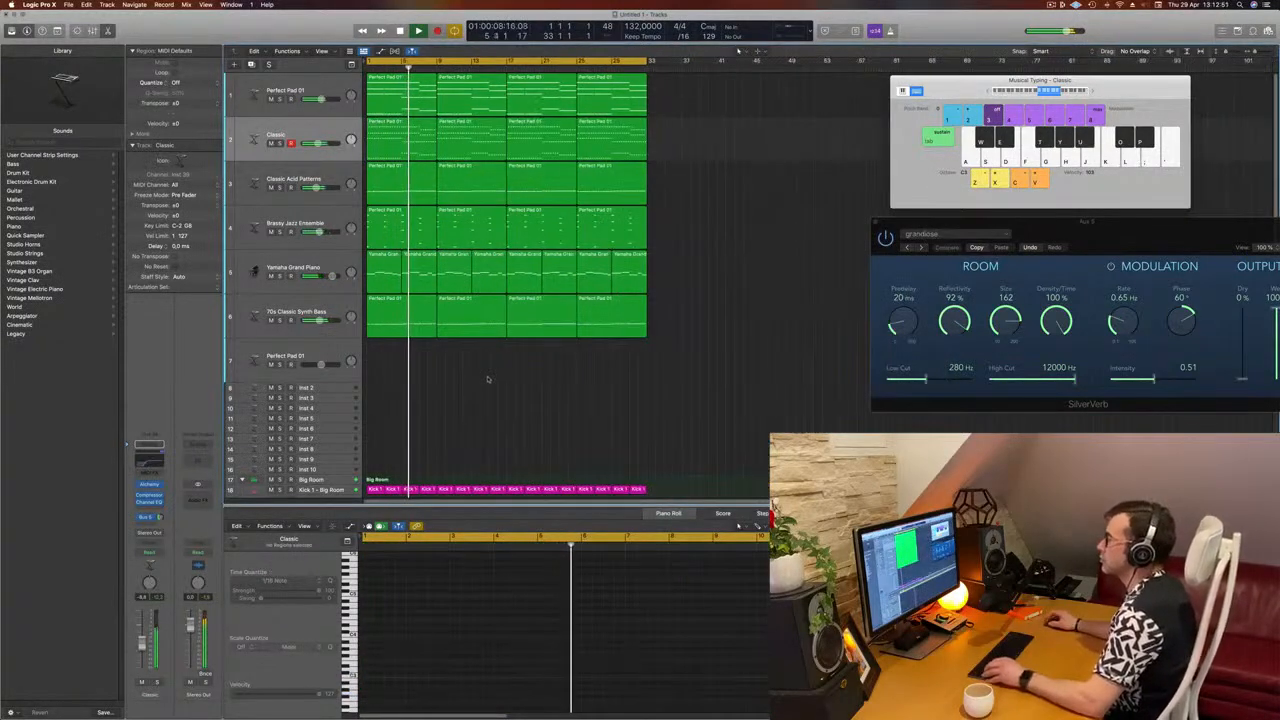
{"action": "scroll", "coordinate": [488, 377], "scroll_direction": "up", "scroll_amount": 4}
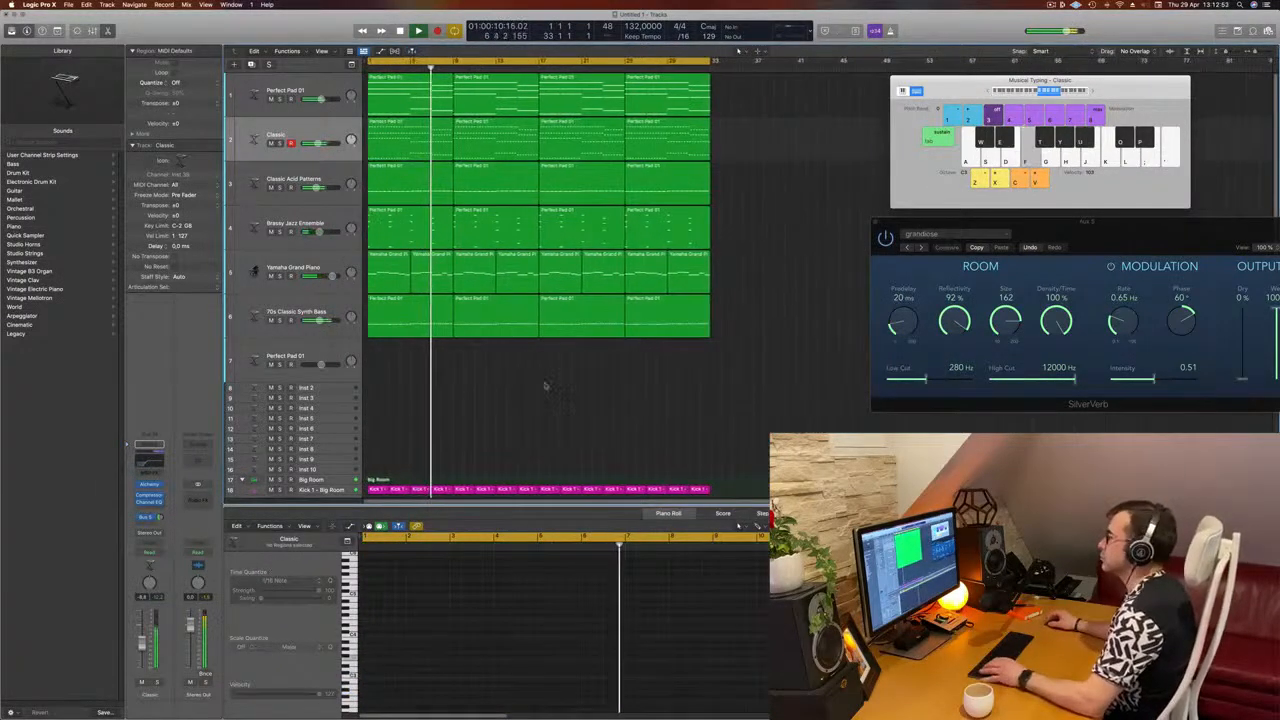
{"action": "scroll", "coordinate": [576, 386], "scroll_direction": "up", "scroll_amount": 3}
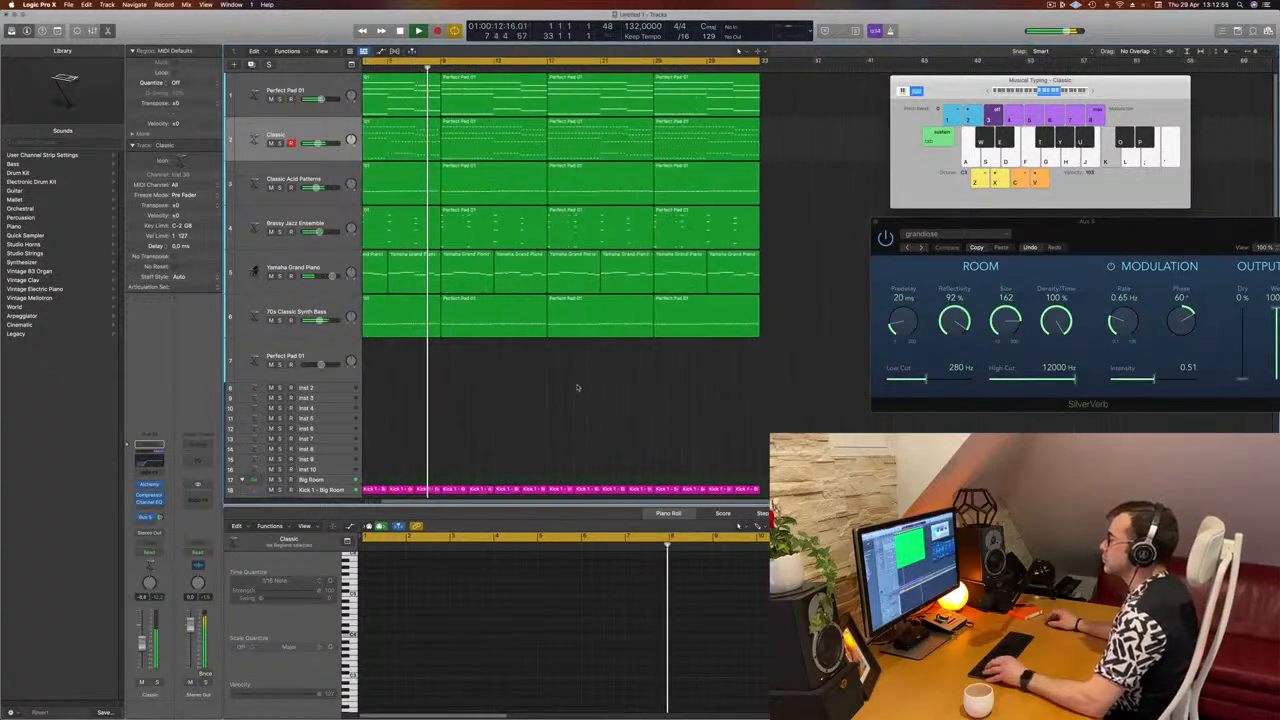
Insert a stereo Step FX multi-effect on the Yamaha Grand Piano track and restart the loop from the beginning.
{"action": "scroll", "coordinate": [577, 386], "scroll_direction": "down", "scroll_amount": 2}
{"action": "left_click", "coordinate": [320, 270]}
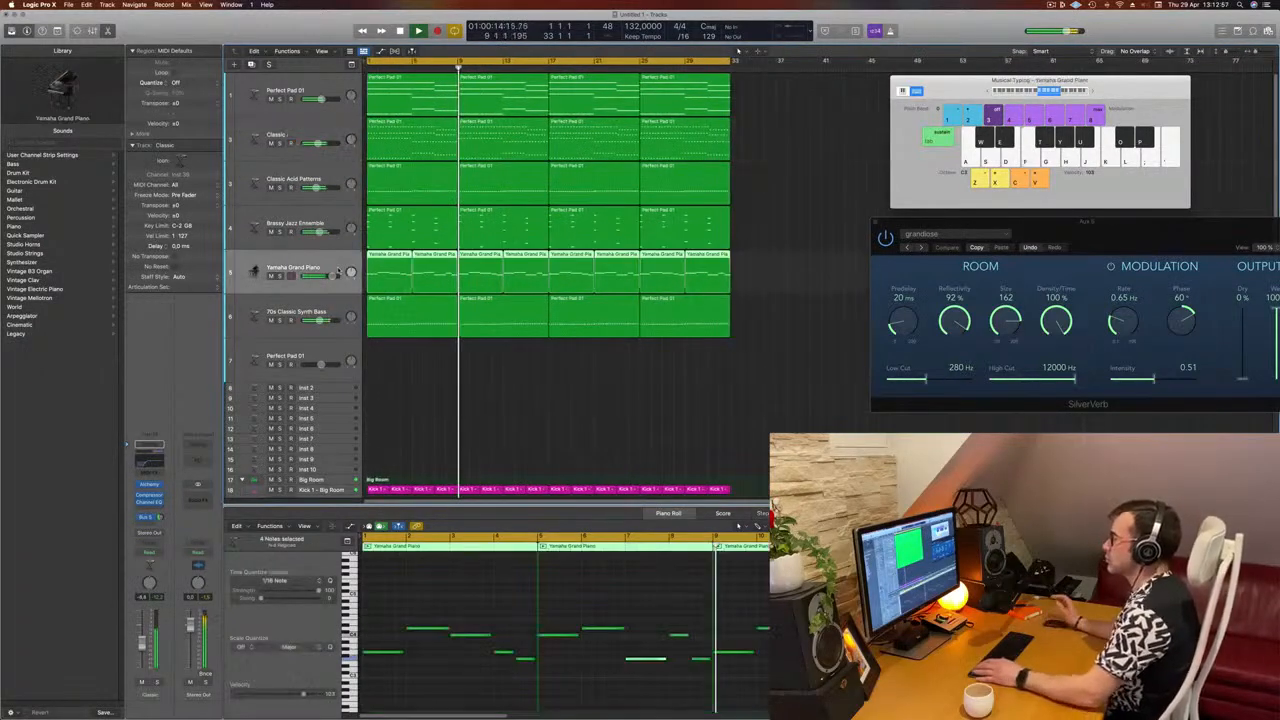
{"action": "key", "text": "Return"}
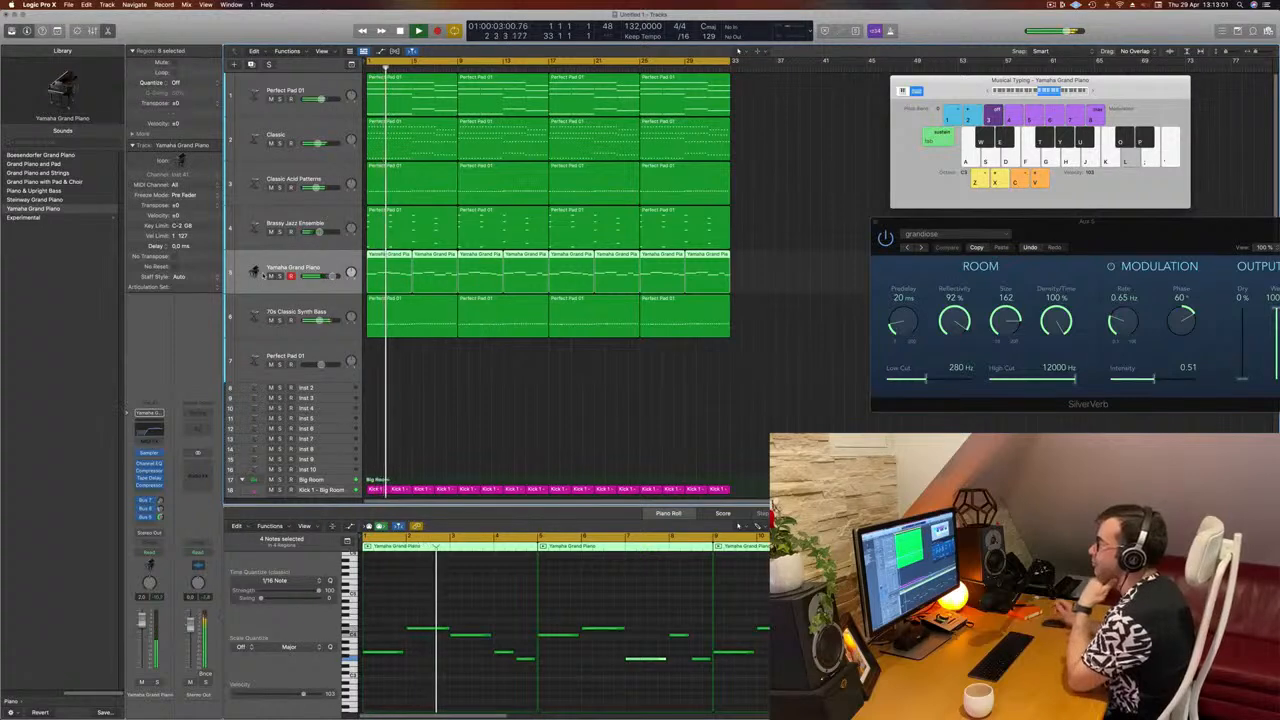
{"action": "key", "text": "Return"}
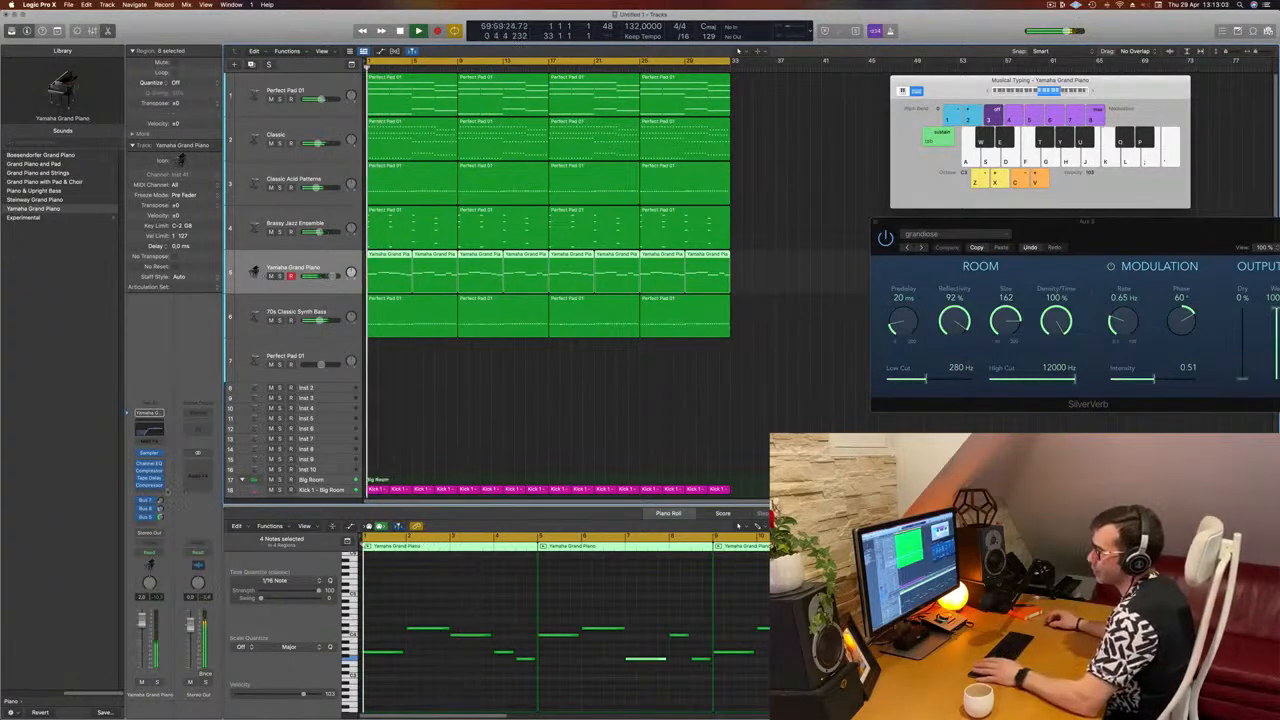
{"action": "left_click", "coordinate": [150, 492]}
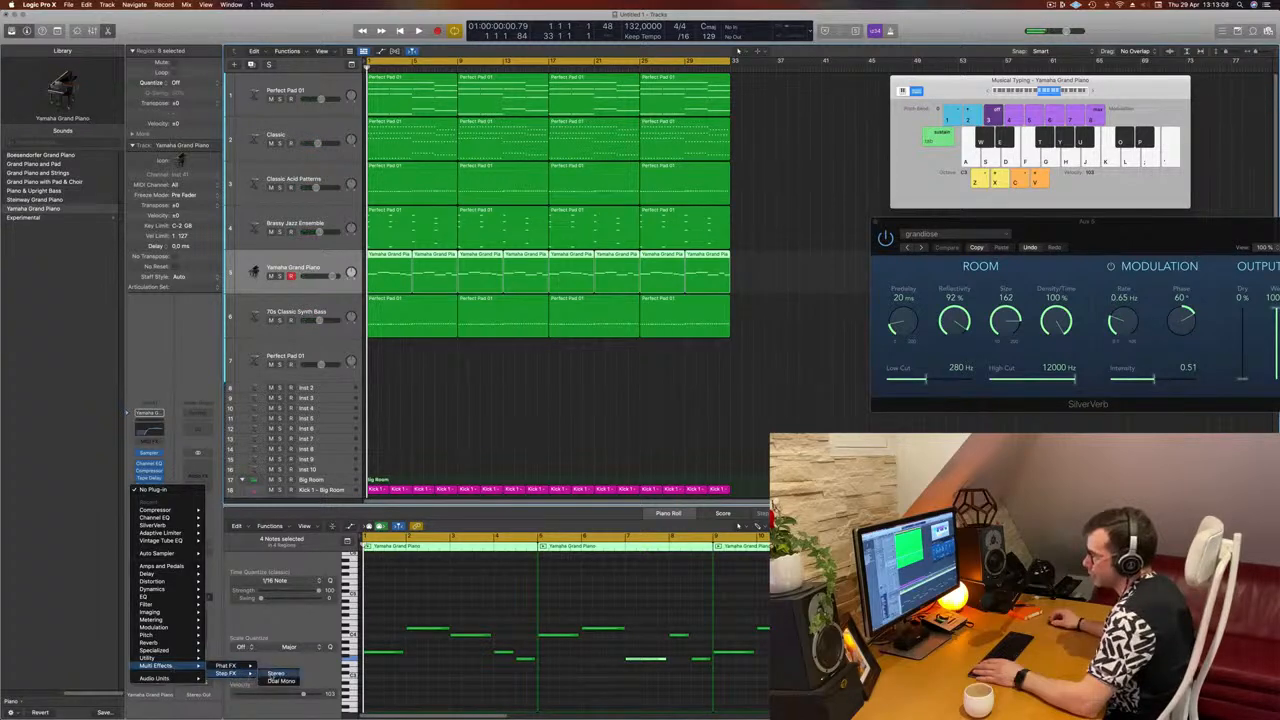
{"action": "left_click", "coordinate": [275, 674]}
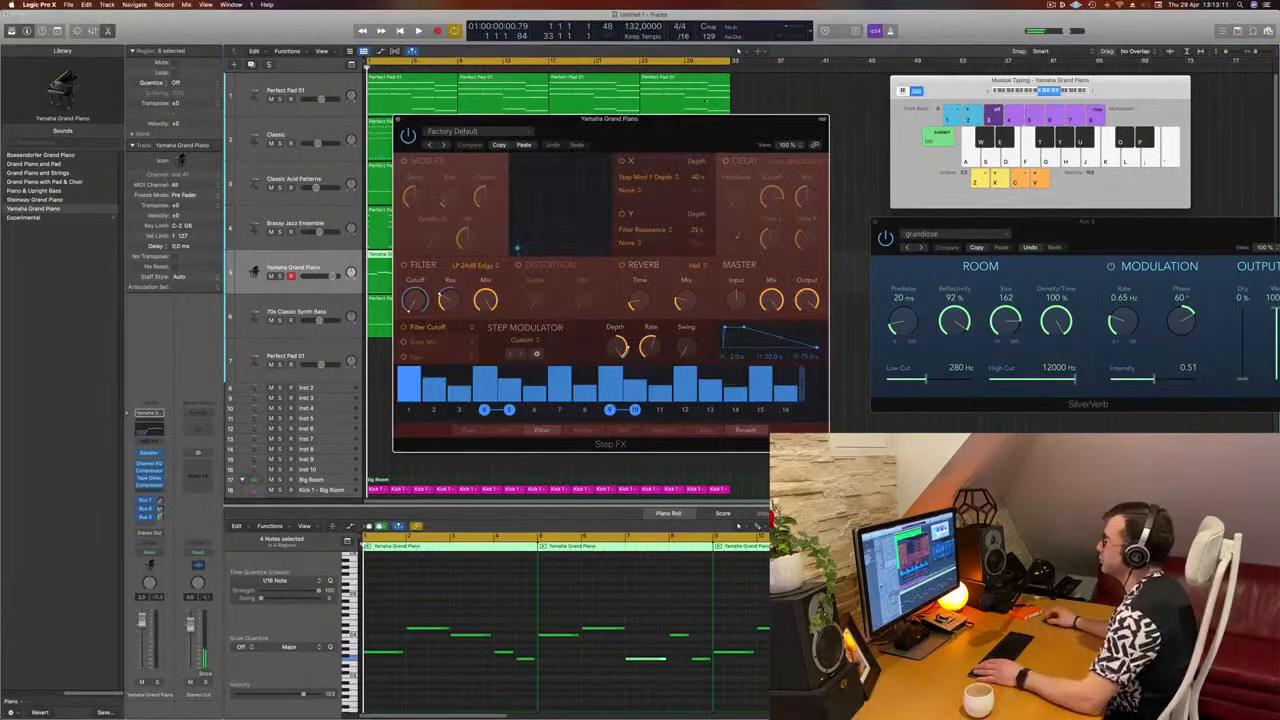
{"action": "left_click_drag", "start_coordinate": [667, 122], "coordinate": [856, 127]}
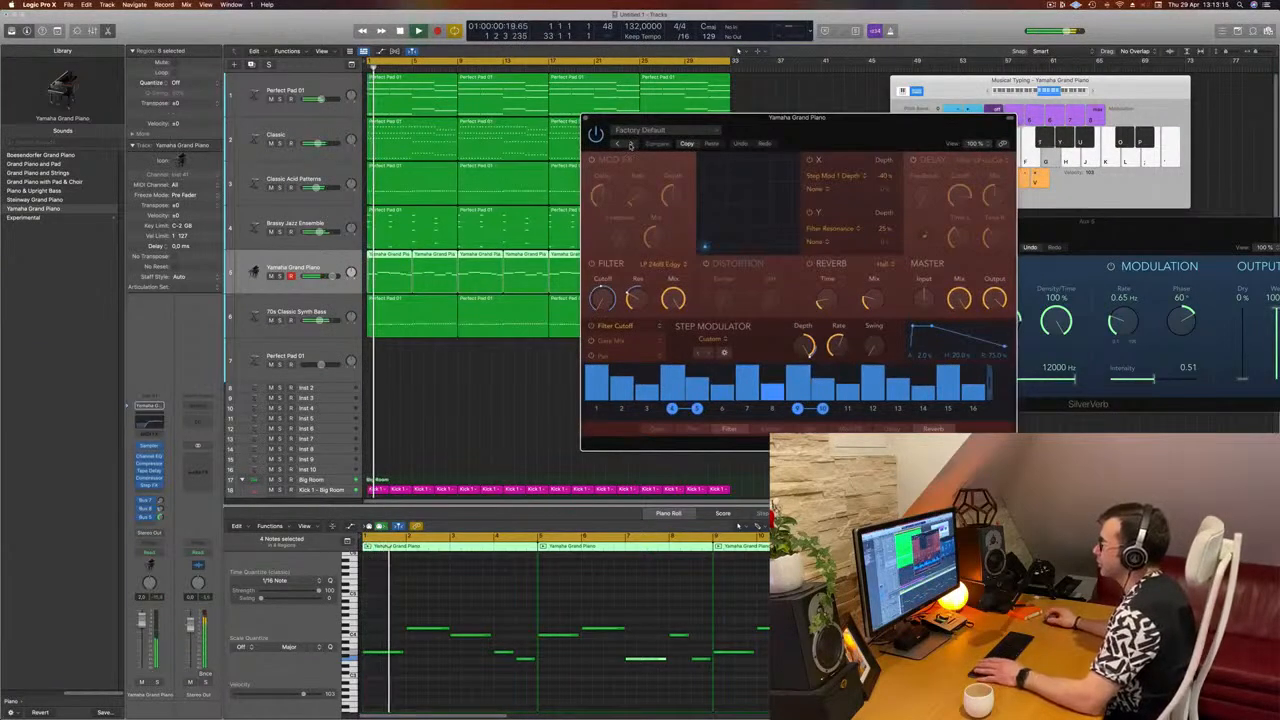
Audition successive Step FX presets on the piano during playback, settle on Bubbling Shimmer, and close the plug-in window.
{"action": "left_click", "coordinate": [631, 145]}
{"action": "left_click_drag", "start_coordinate": [940, 125], "coordinate": [822, 177]}
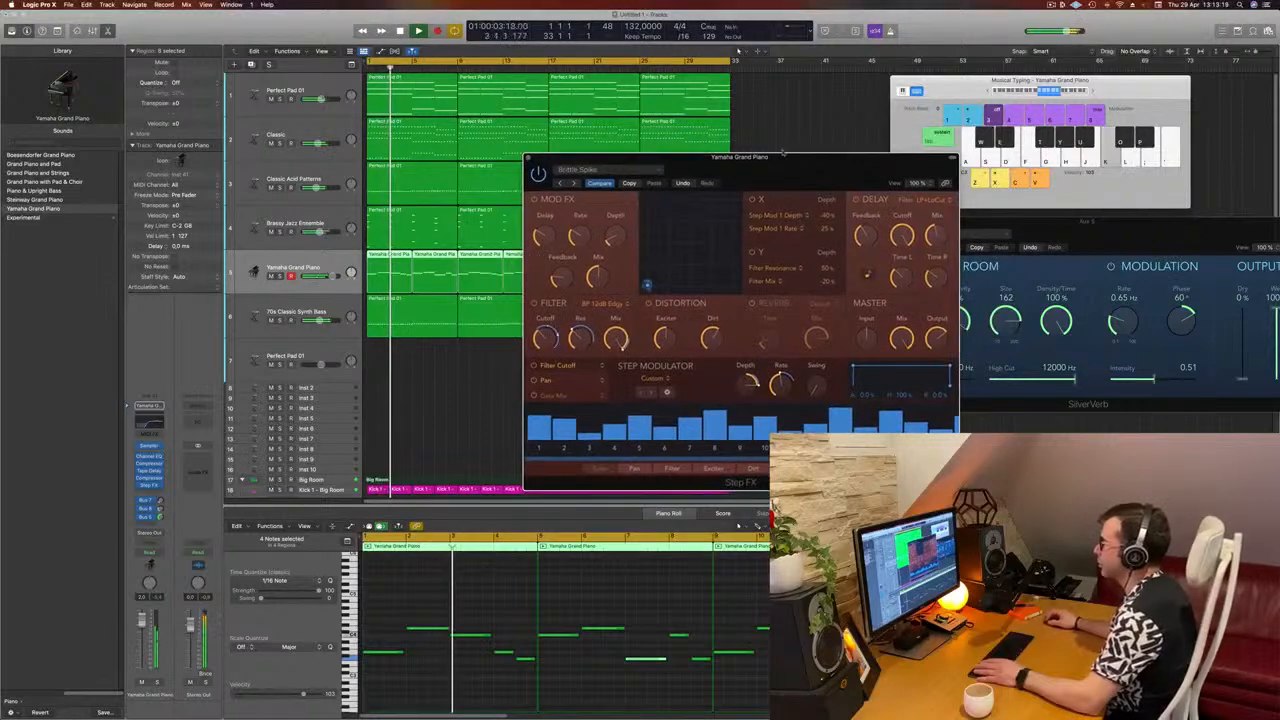
{"action": "left_click", "coordinate": [574, 184]}
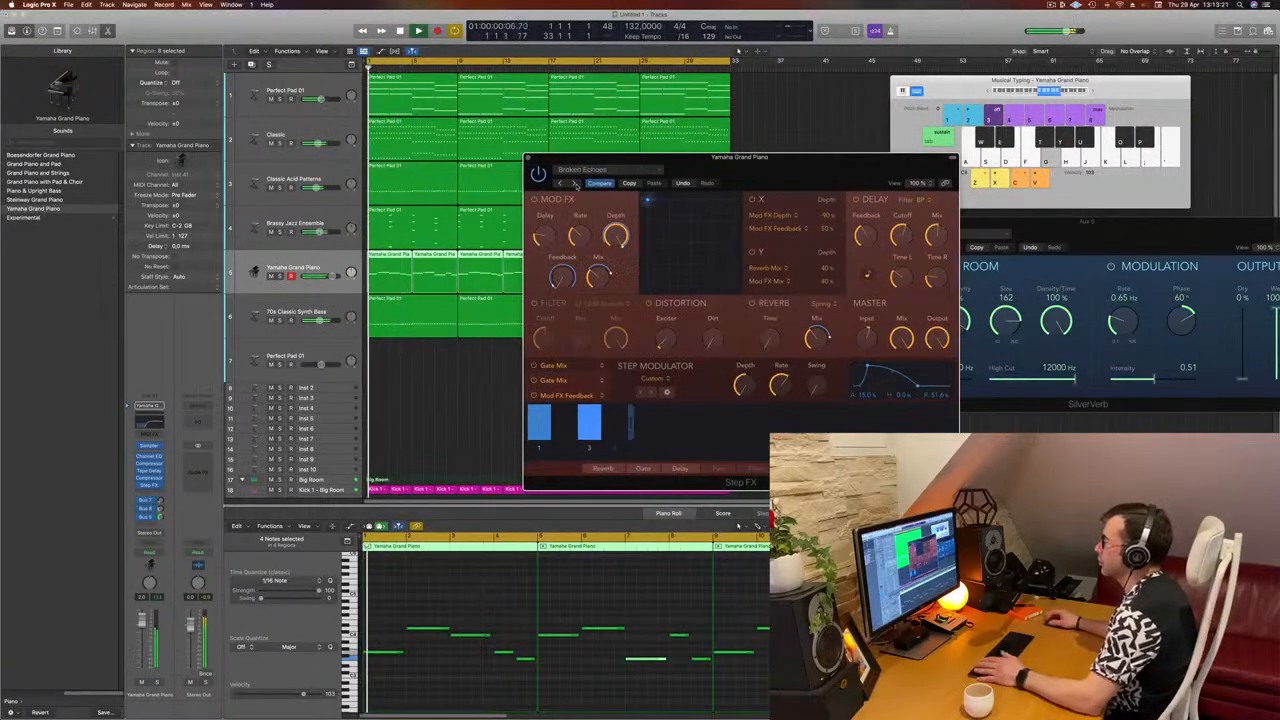
{"action": "left_click_drag", "start_coordinate": [833, 176], "coordinate": [789, 183]}
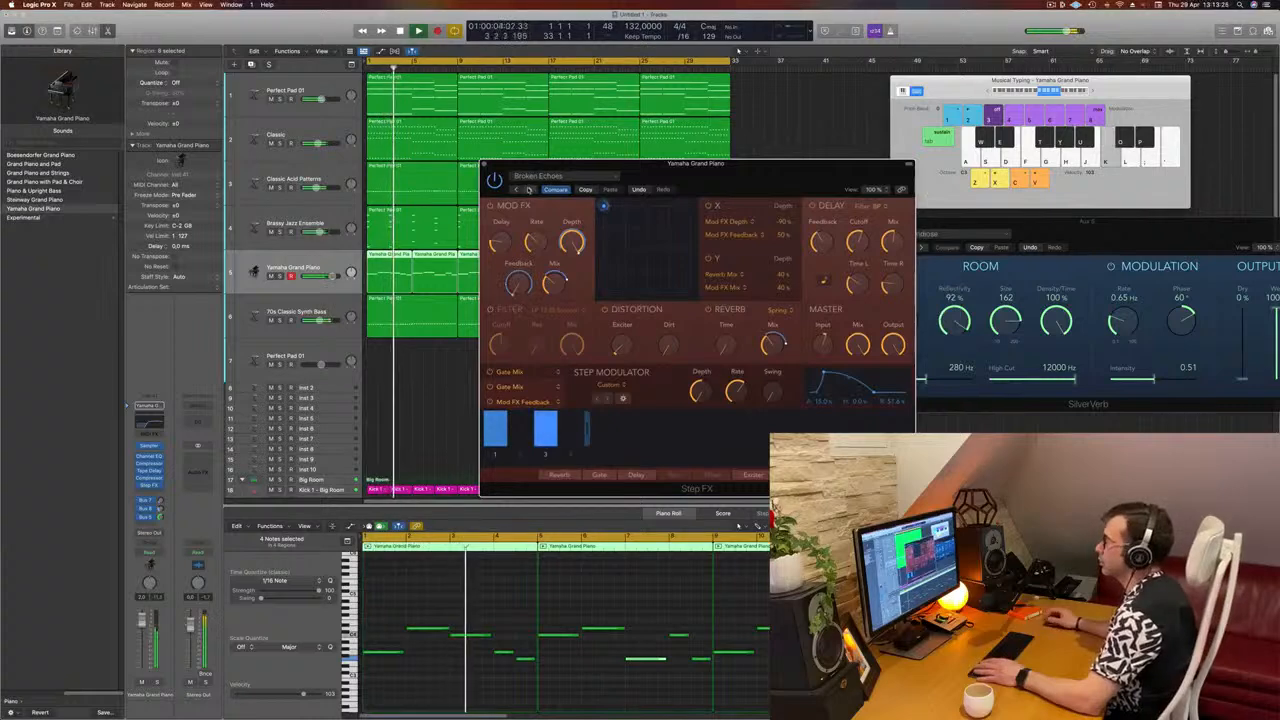
{"action": "left_click", "coordinate": [528, 189]}
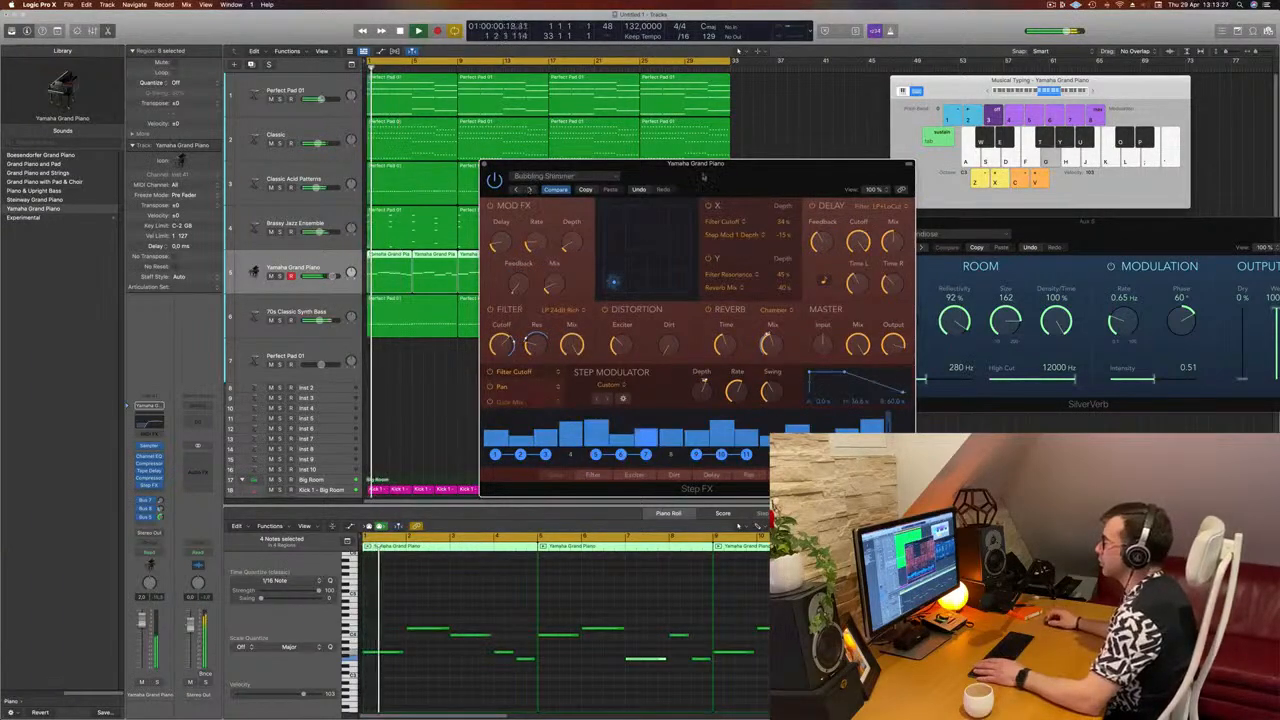
{"action": "left_click_drag", "start_coordinate": [703, 176], "coordinate": [778, 149]}
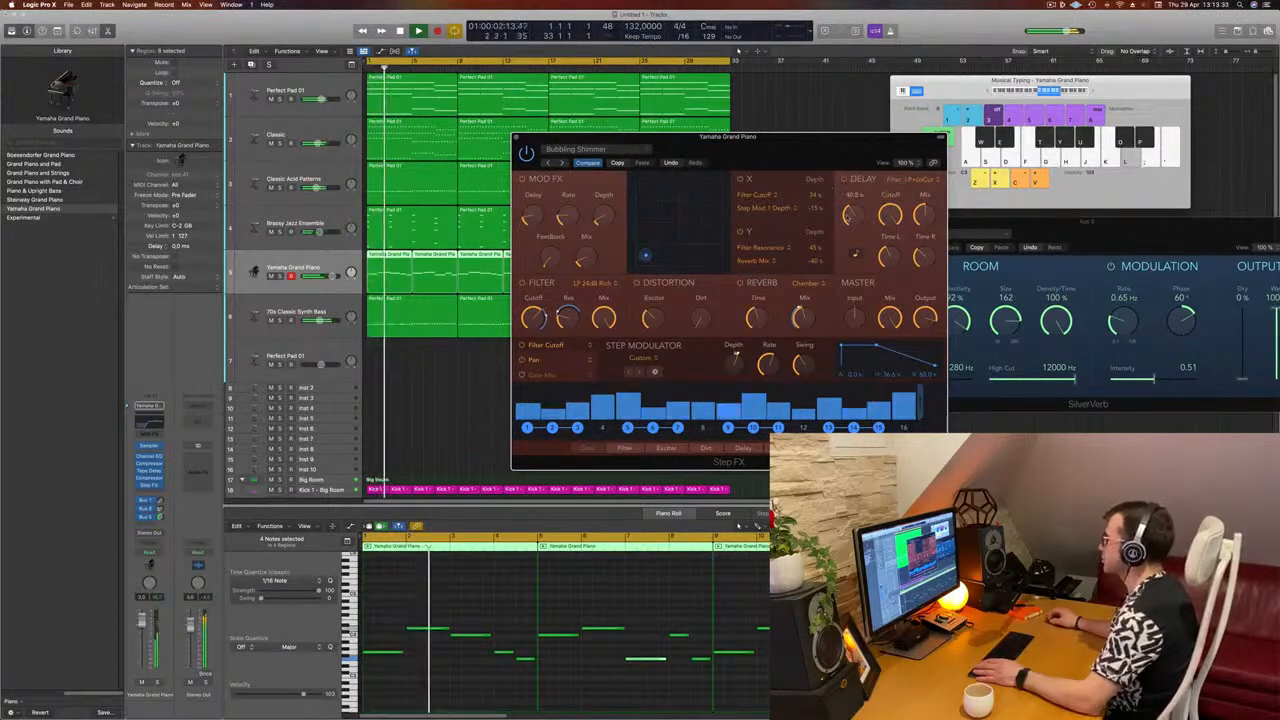
{"action": "left_click_drag", "start_coordinate": [826, 153], "coordinate": [822, 183]}
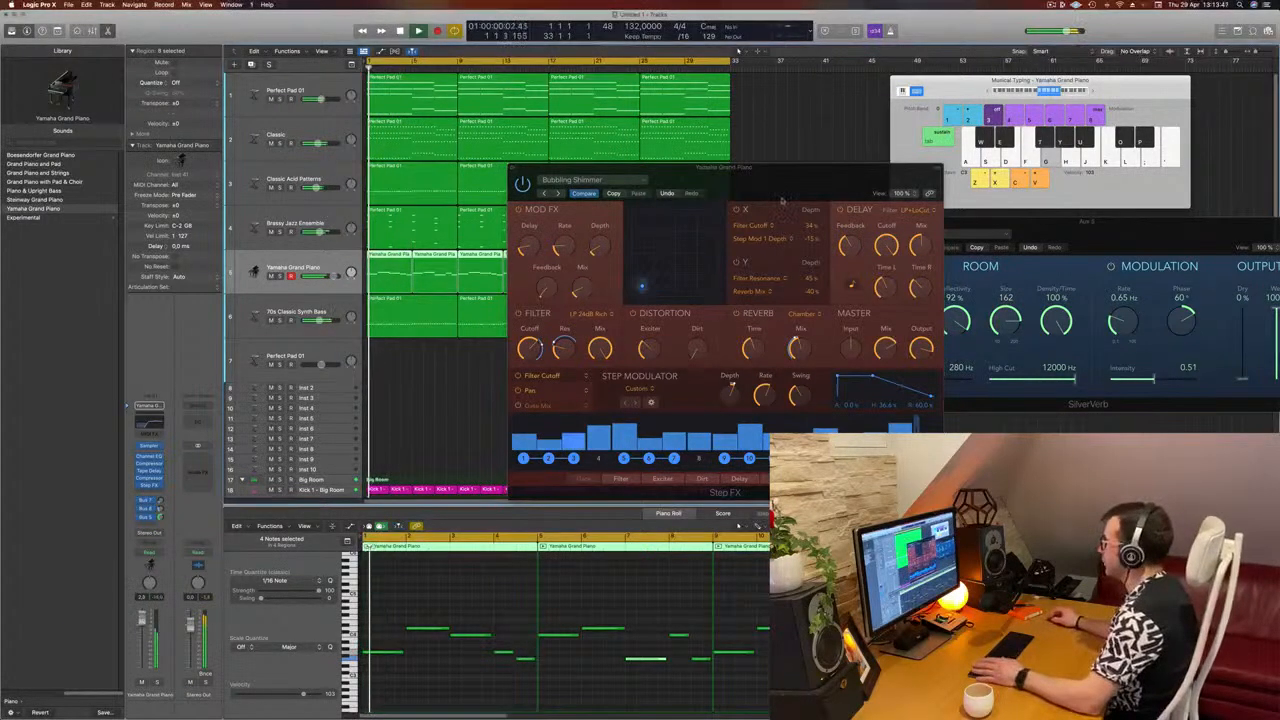
{"action": "left_click_drag", "start_coordinate": [785, 168], "coordinate": [670, 221]}
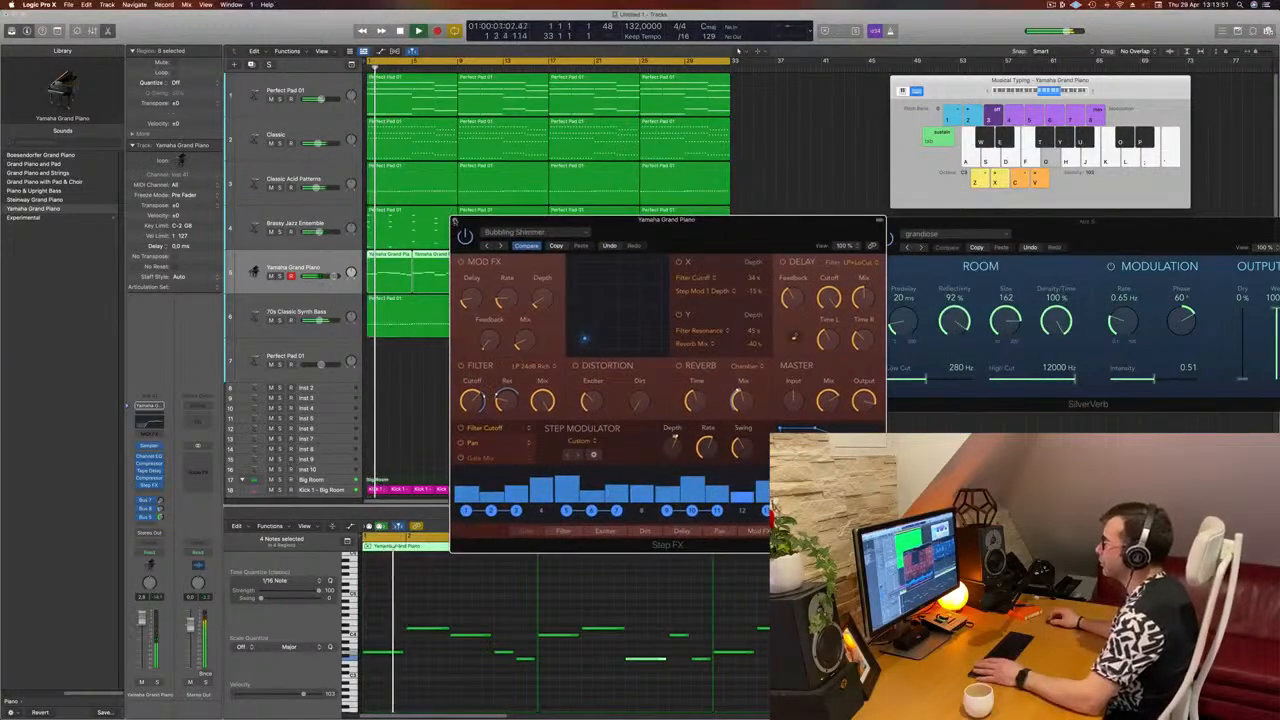
{"action": "left_click", "coordinate": [455, 221]}
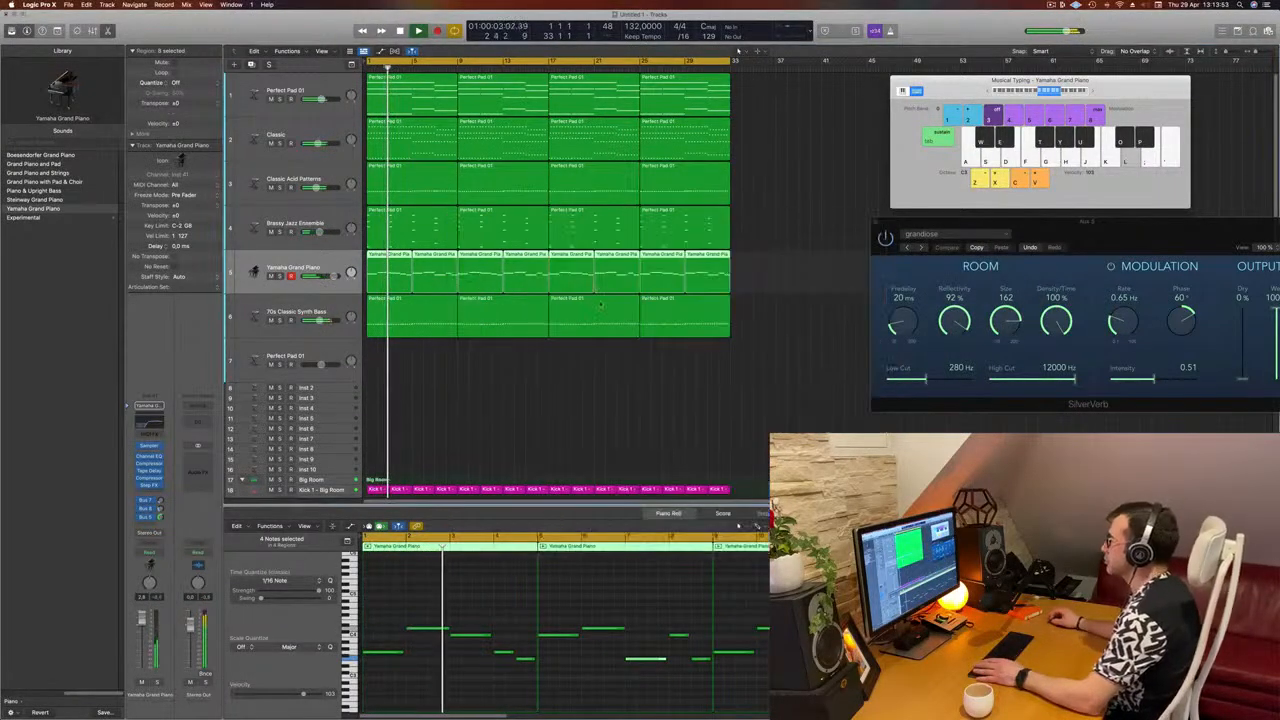
{"action": "left_click", "coordinate": [594, 318]}
{"action": "left_click", "coordinate": [1058, 5]}
{"action": "left_click", "coordinate": [814, 211]}
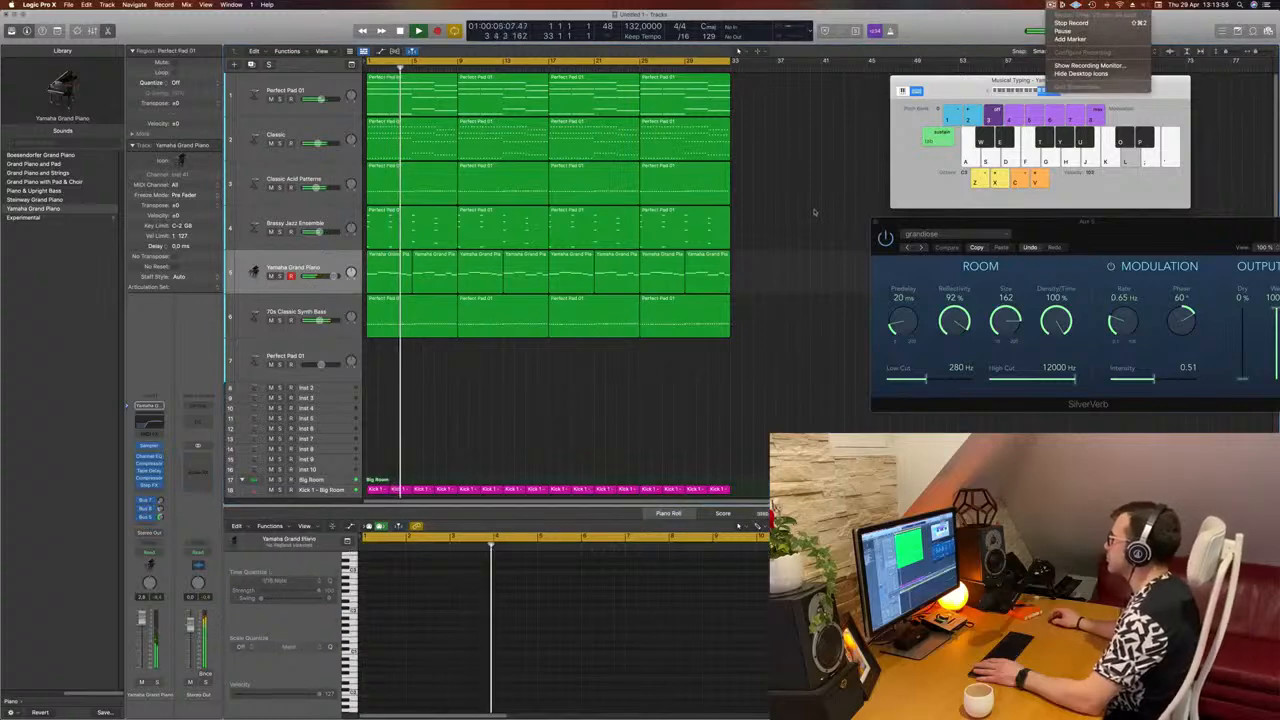
{"action": "key", "text": "super+Left"}
{"action": "key", "text": "super+Right"}
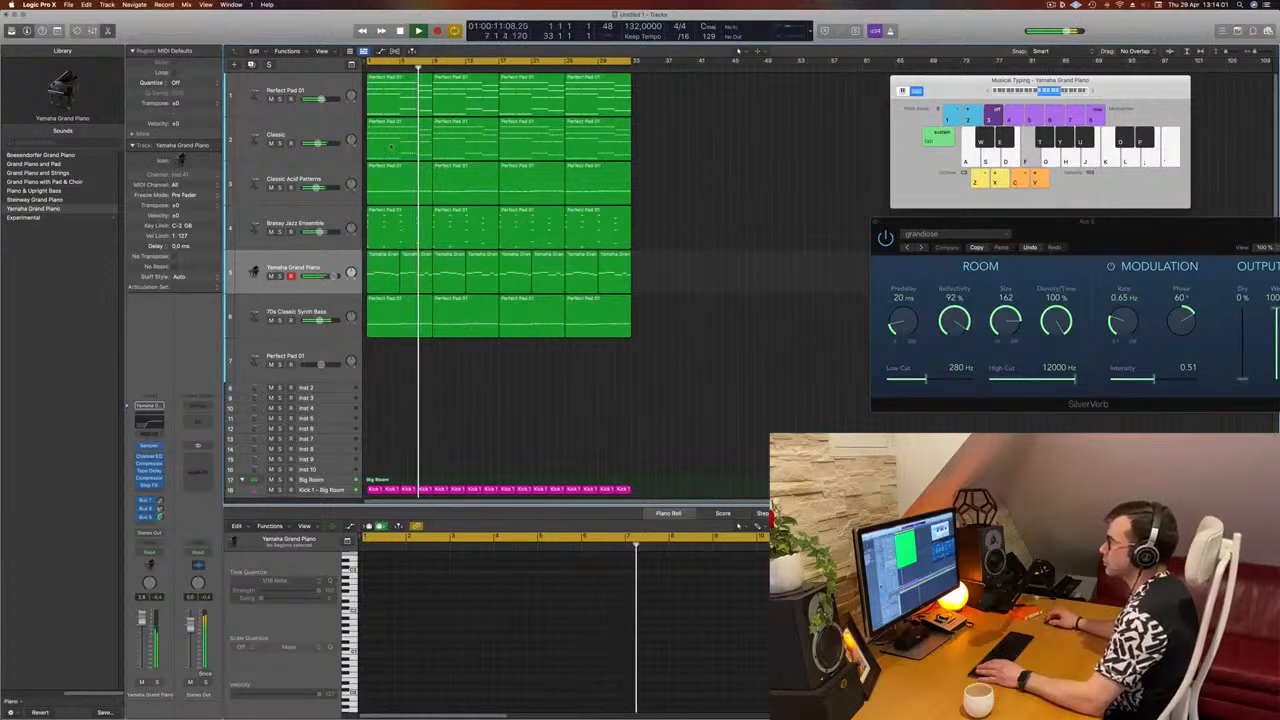
Compare the Classic Acid Patterns and 70s Classic Synth Bass tracks, and move Classic Acid Patterns directly above the bass track.
{"action": "left_click", "coordinate": [280, 188]}
{"action": "left_click", "coordinate": [280, 188]}
{"action": "left_click", "coordinate": [304, 180]}
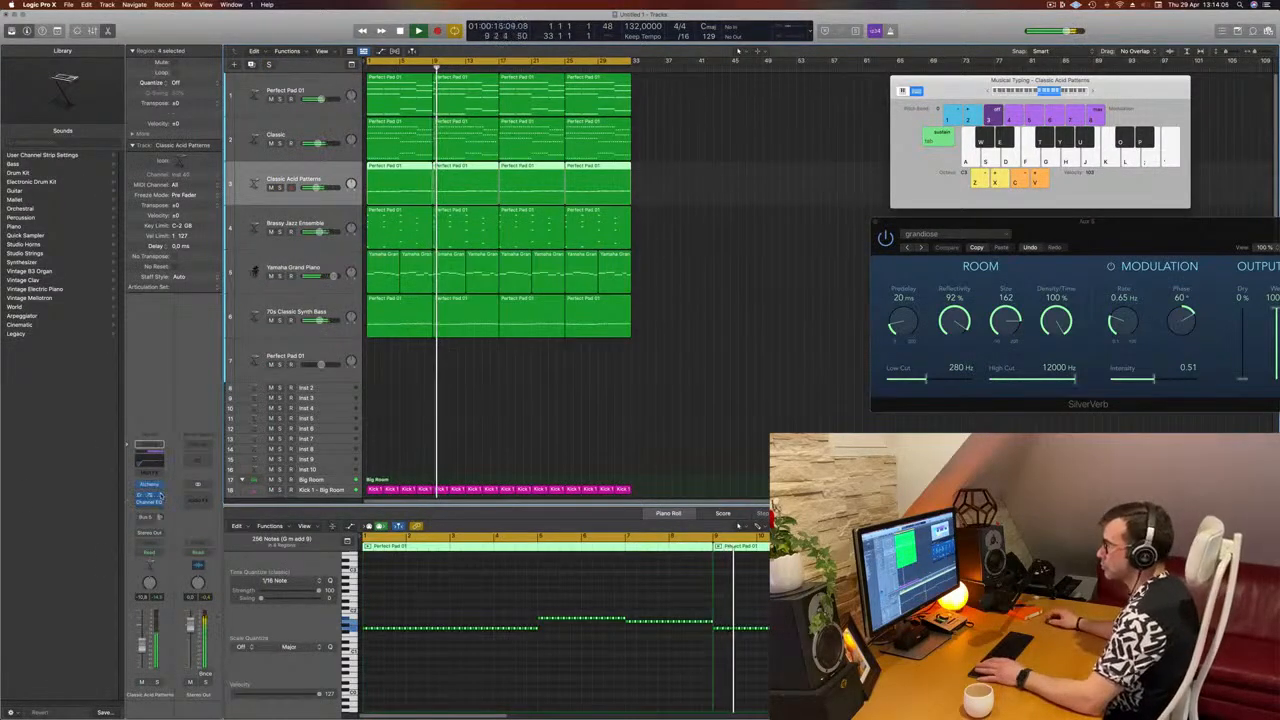
{"action": "left_click", "coordinate": [505, 400]}
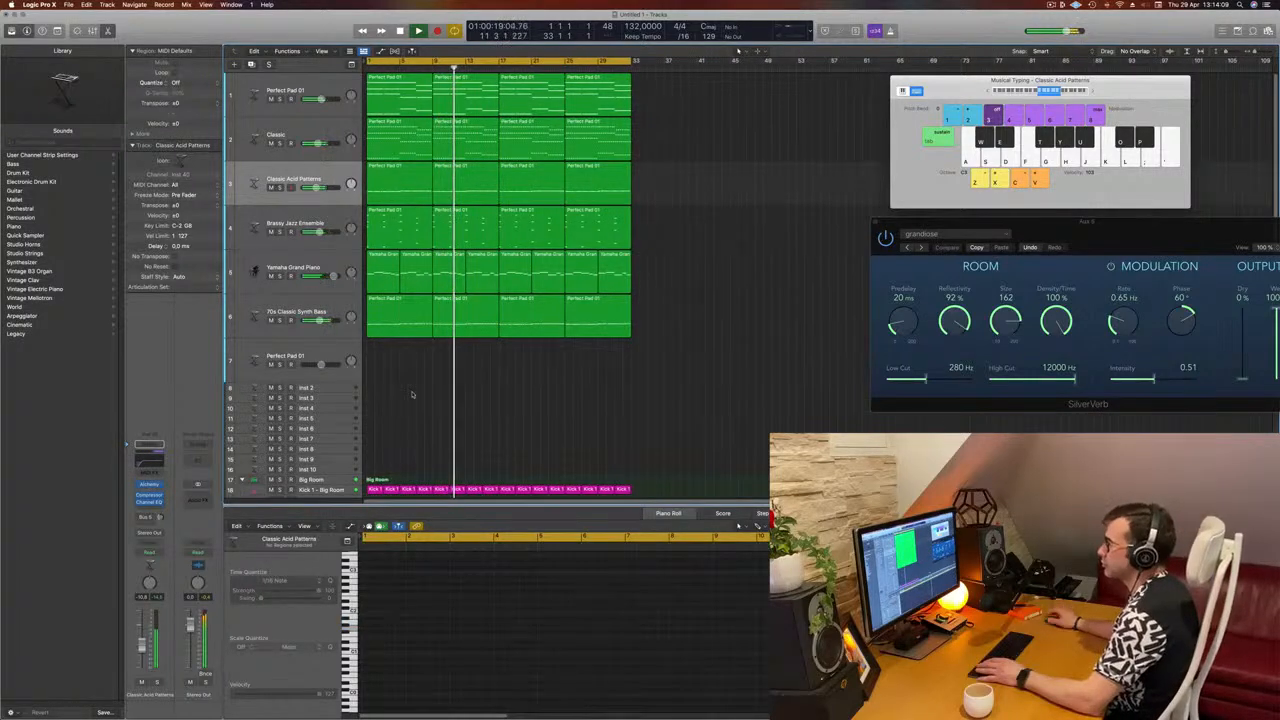
{"action": "left_click", "coordinate": [273, 318]}
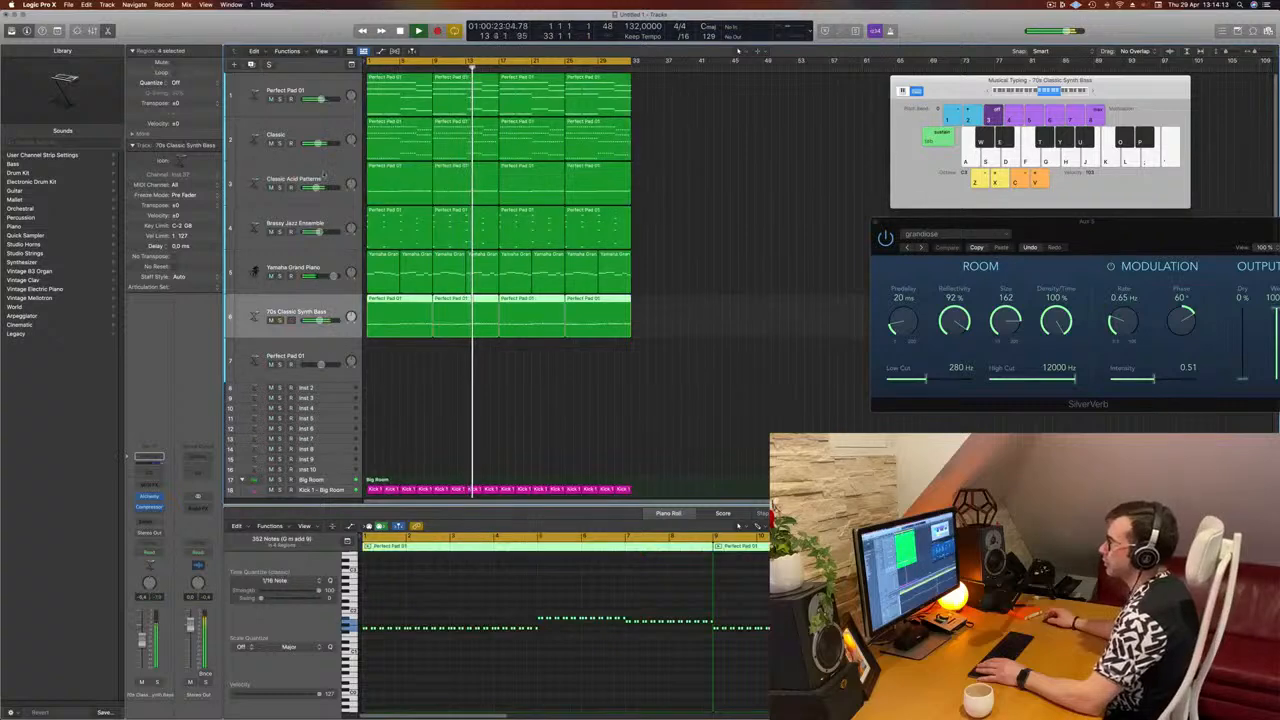
{"action": "left_click_drag", "start_coordinate": [326, 177], "coordinate": [318, 270]}
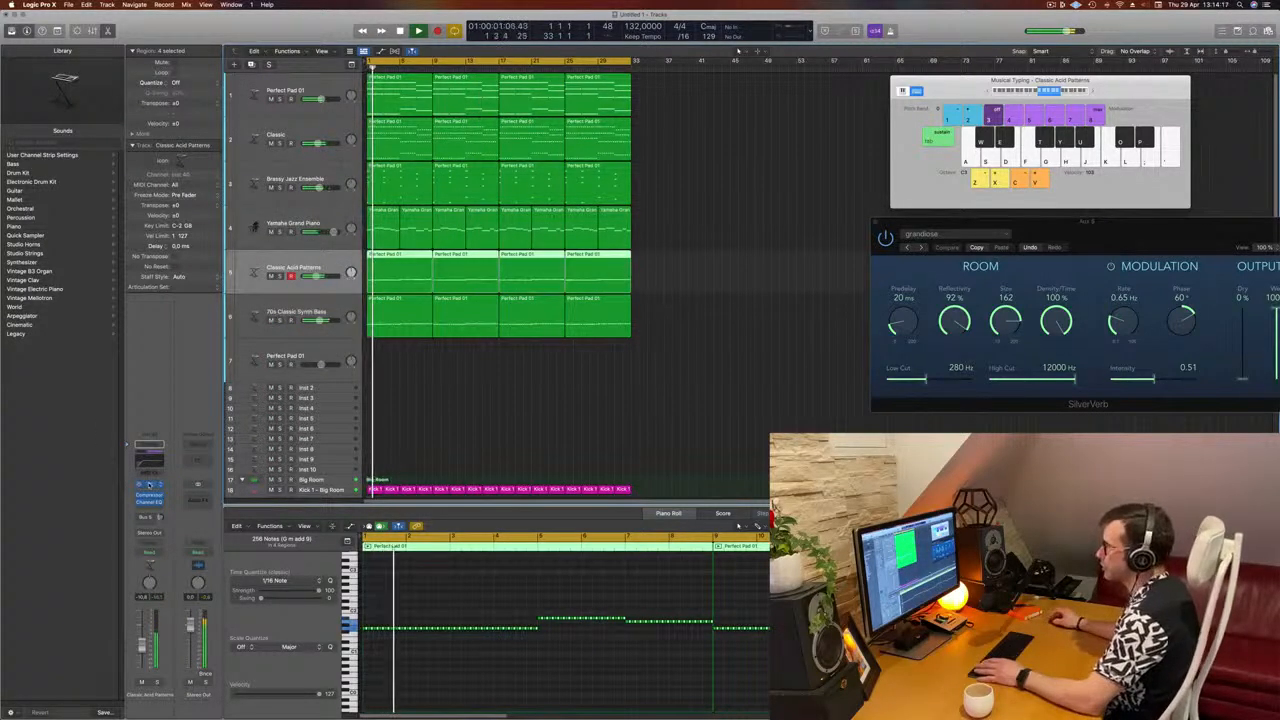
Inspect the Alchemy preset on the Classic Acid Patterns track during playback, close the plug-in window, and deselect the regions.
{"action": "left_click", "coordinate": [149, 485]}
{"action": "key", "text": "Return"}
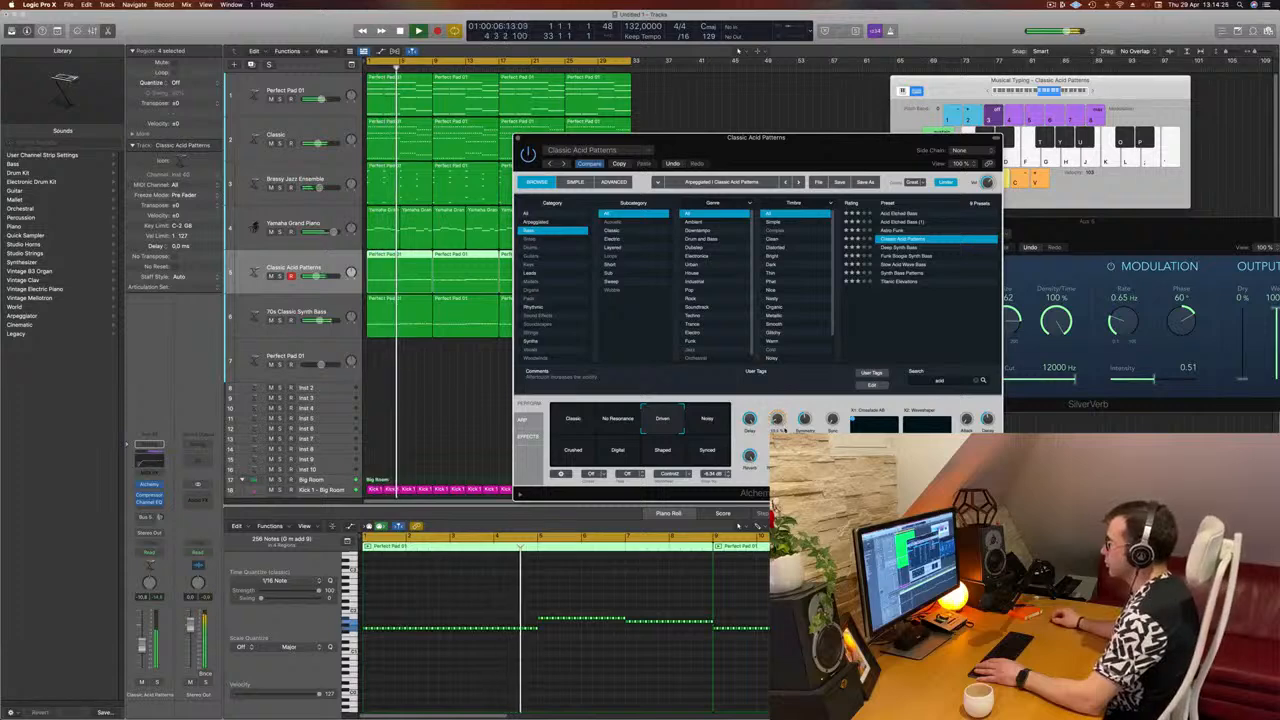
{"action": "left_click_drag", "start_coordinate": [772, 137], "coordinate": [644, 171]}
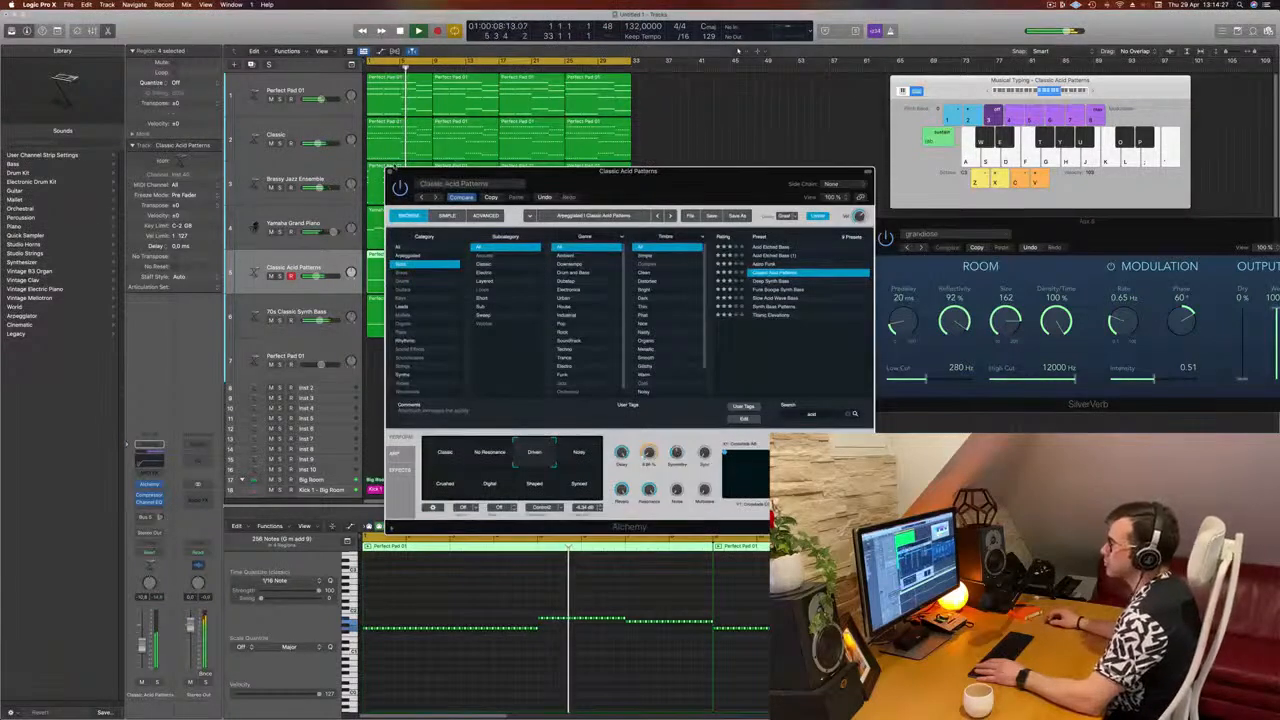
{"action": "left_click", "coordinate": [390, 172]}
{"action": "left_click", "coordinate": [624, 371]}
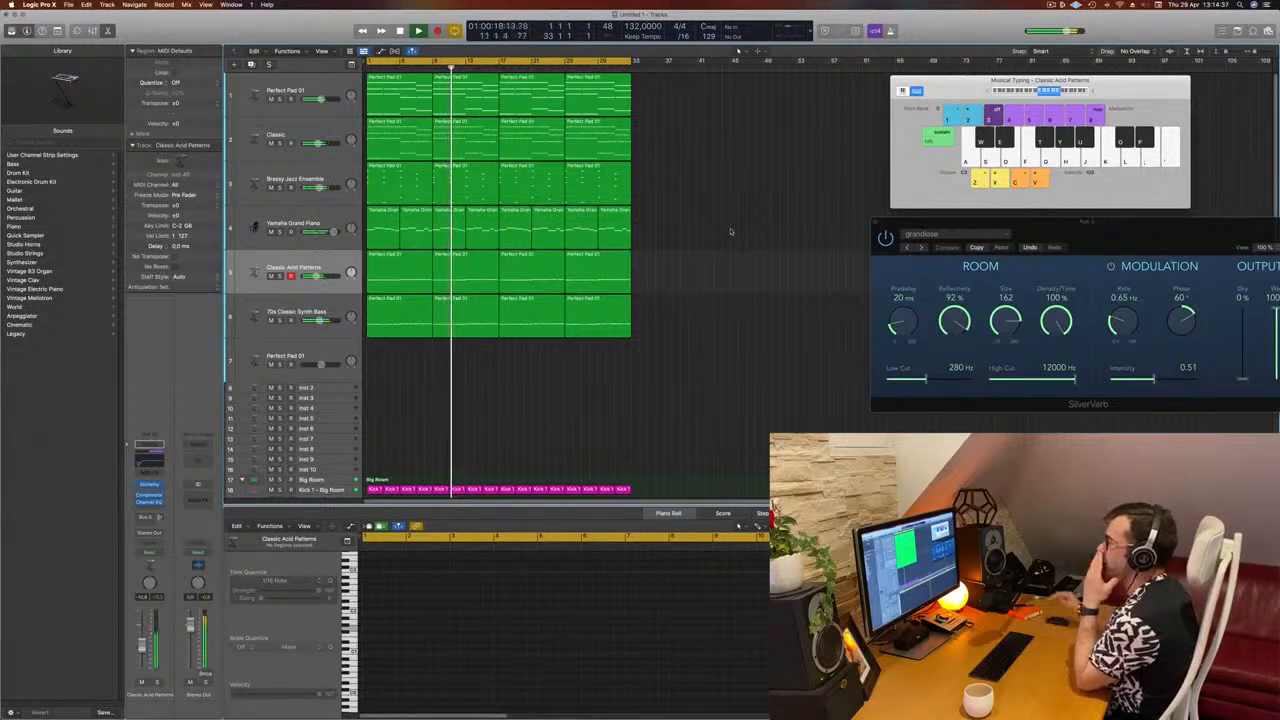
Create a new track with the Yamaha Grand Piano track's settings and replace its instrument with a stereo Alchemy.
{"action": "left_click", "coordinate": [320, 220]}
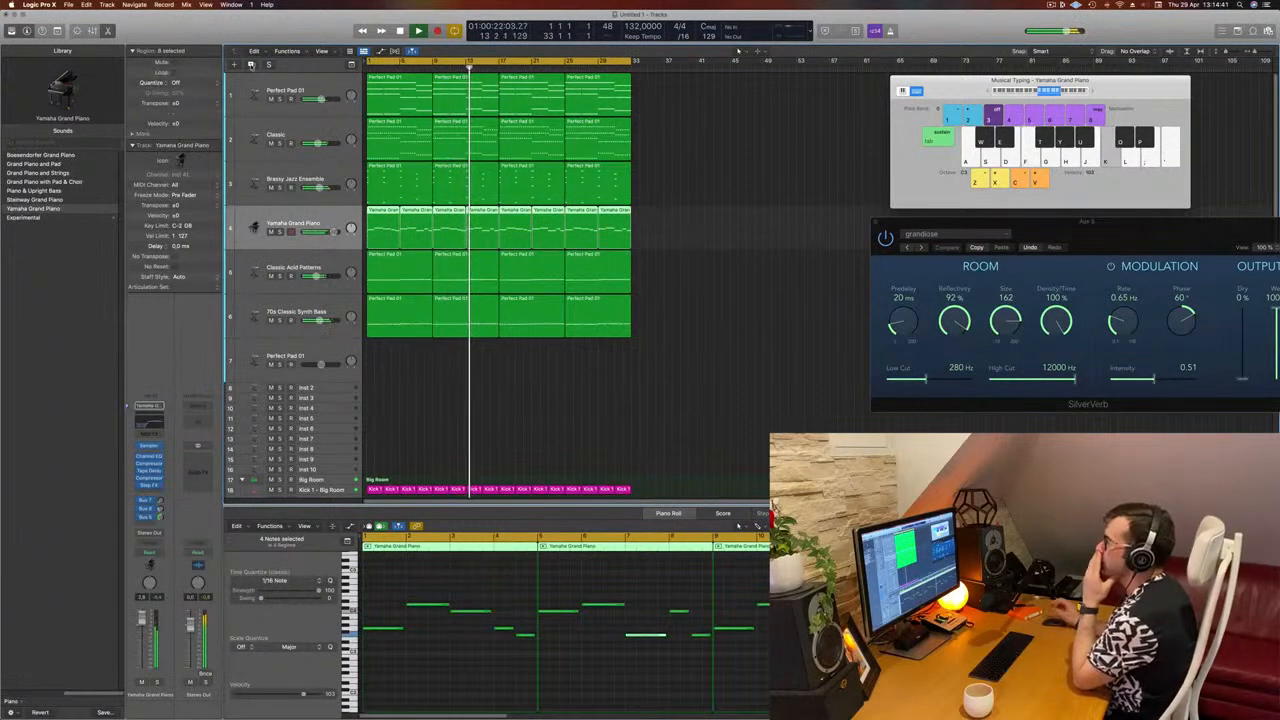
{"action": "left_click", "coordinate": [251, 64]}
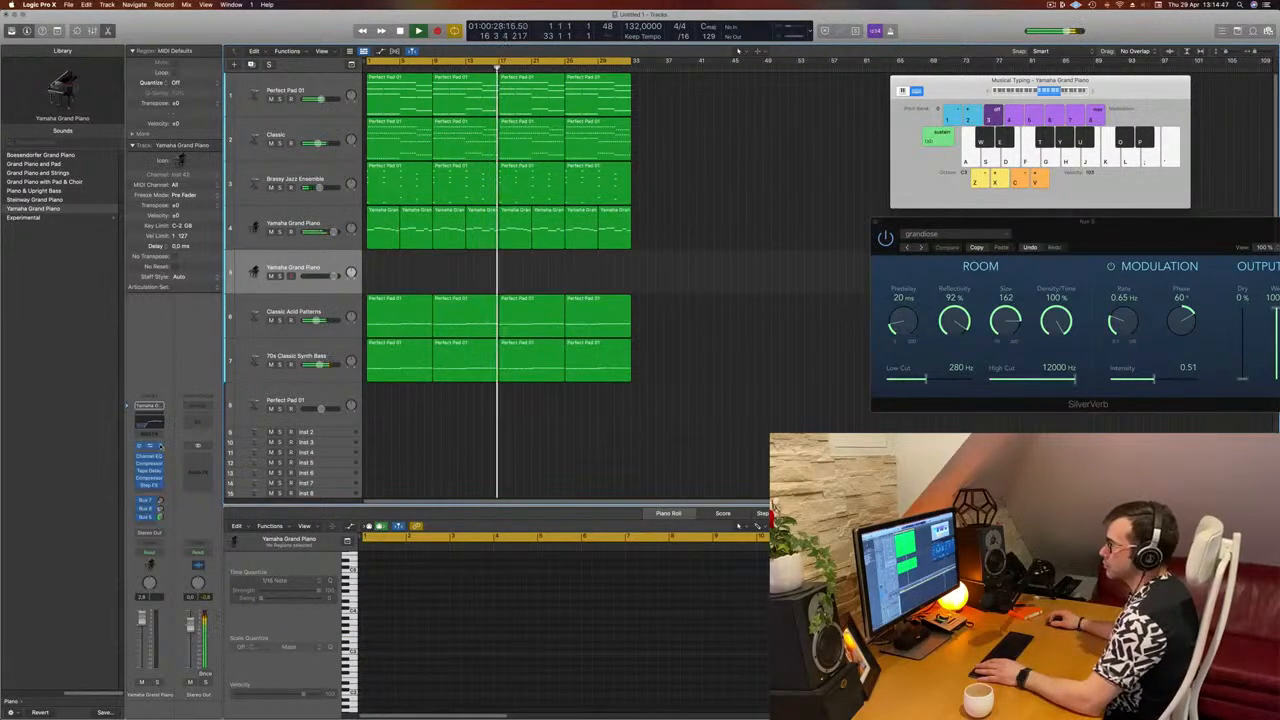
{"action": "left_click", "coordinate": [150, 406]}
{"action": "mouse_move", "coordinate": [178, 463]}
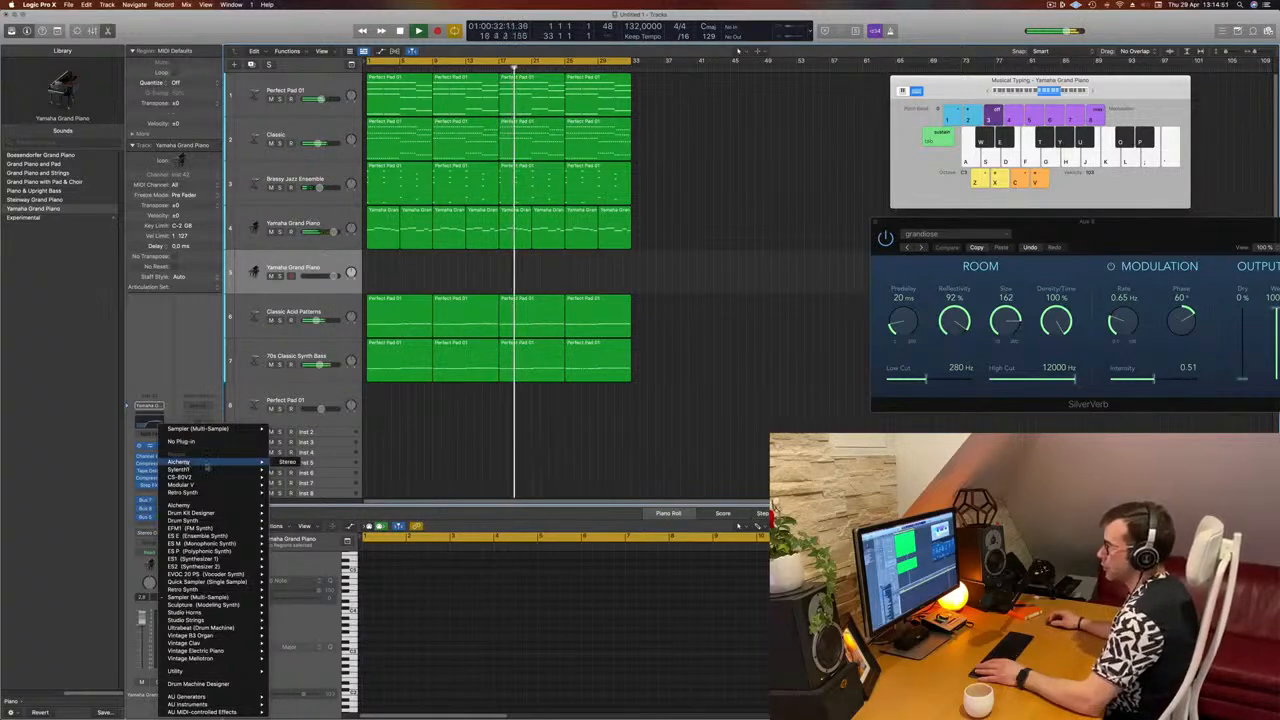
{"action": "left_click", "coordinate": [762, 222]}
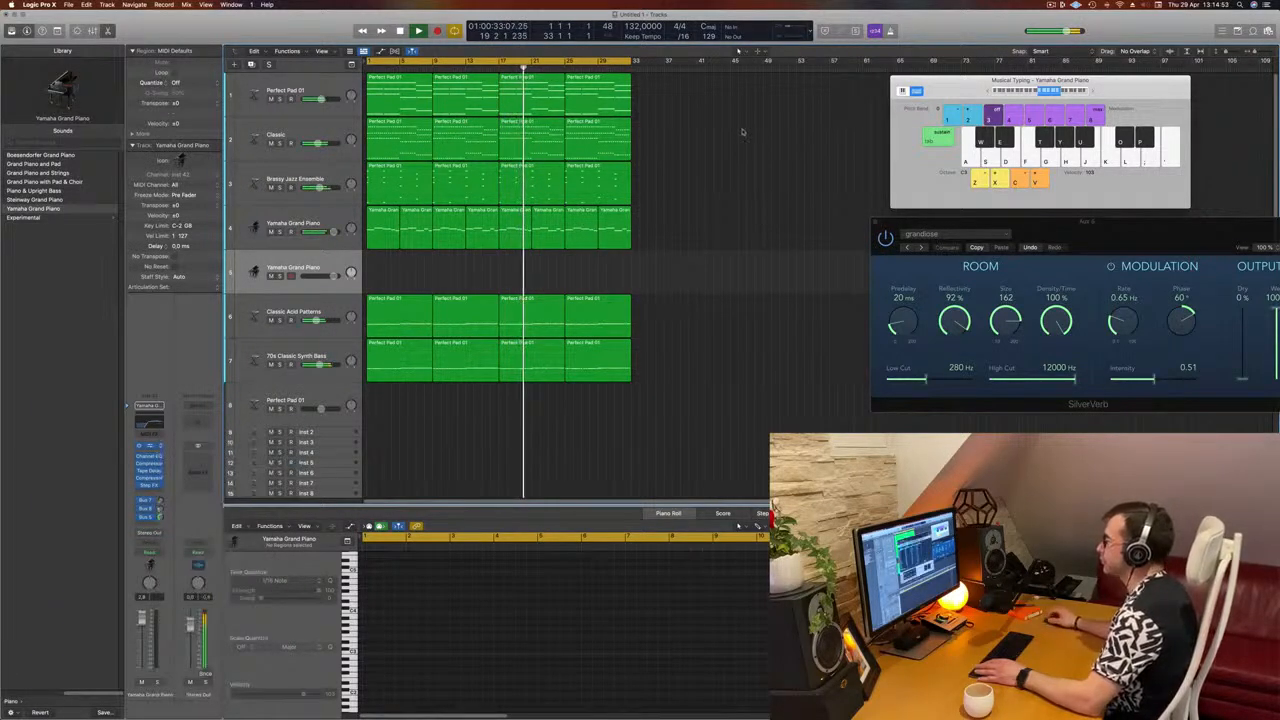
{"action": "left_click_drag", "start_coordinate": [742, 131], "coordinate": [770, 120]}
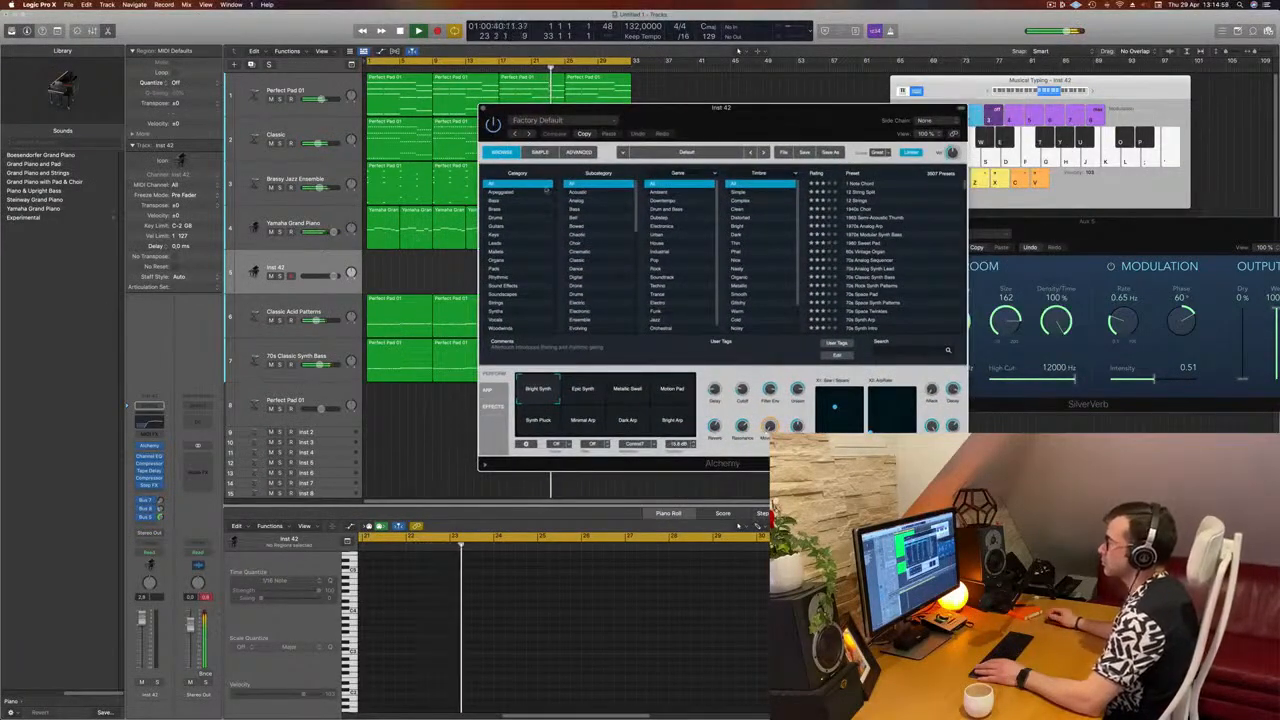
Load the 80s Pop Electric Piano preset from Alchemy's Keys category on the new track.
{"action": "left_click", "coordinate": [500, 235]}
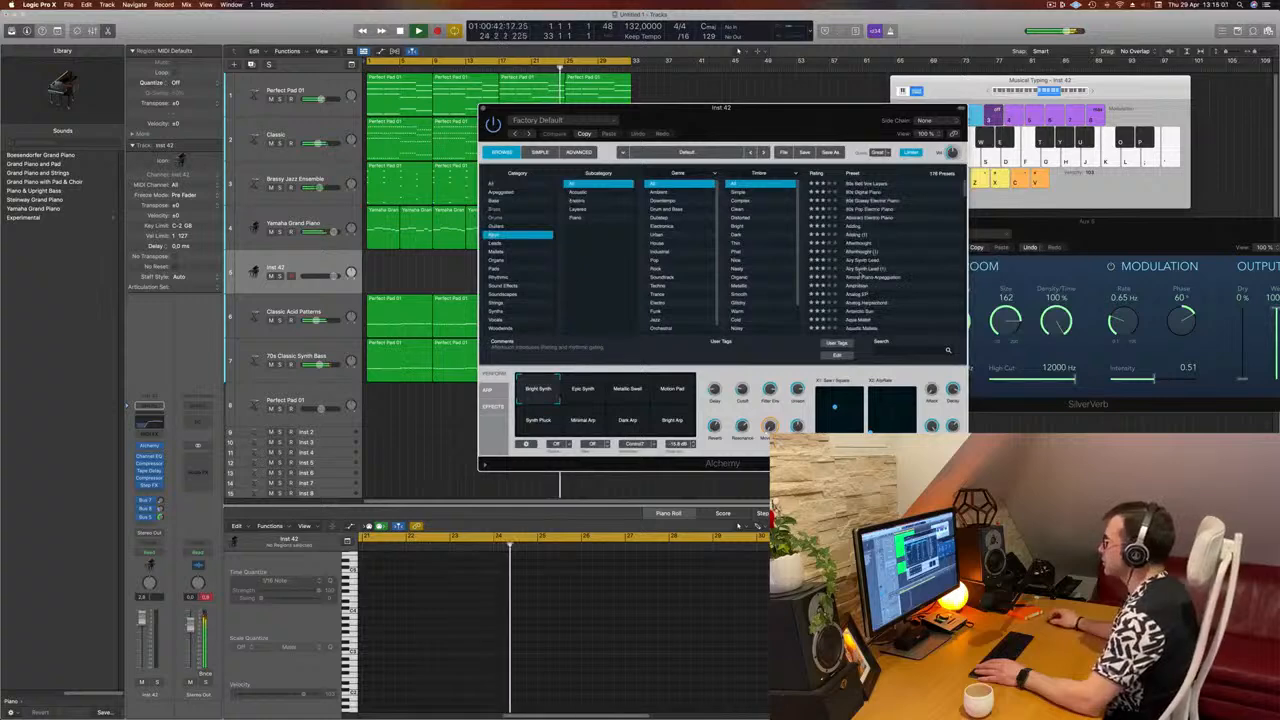
{"action": "left_click", "coordinate": [908, 209]}
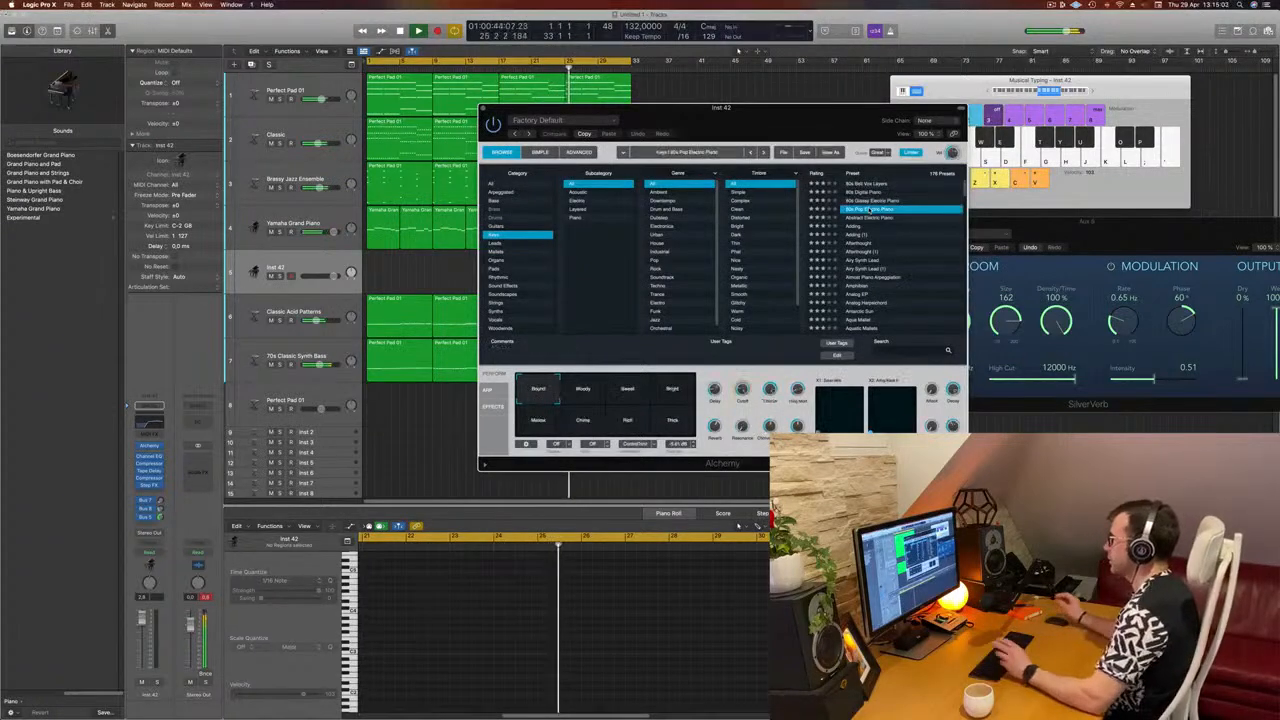
{"action": "left_click_drag", "start_coordinate": [779, 119], "coordinate": [864, 163]}
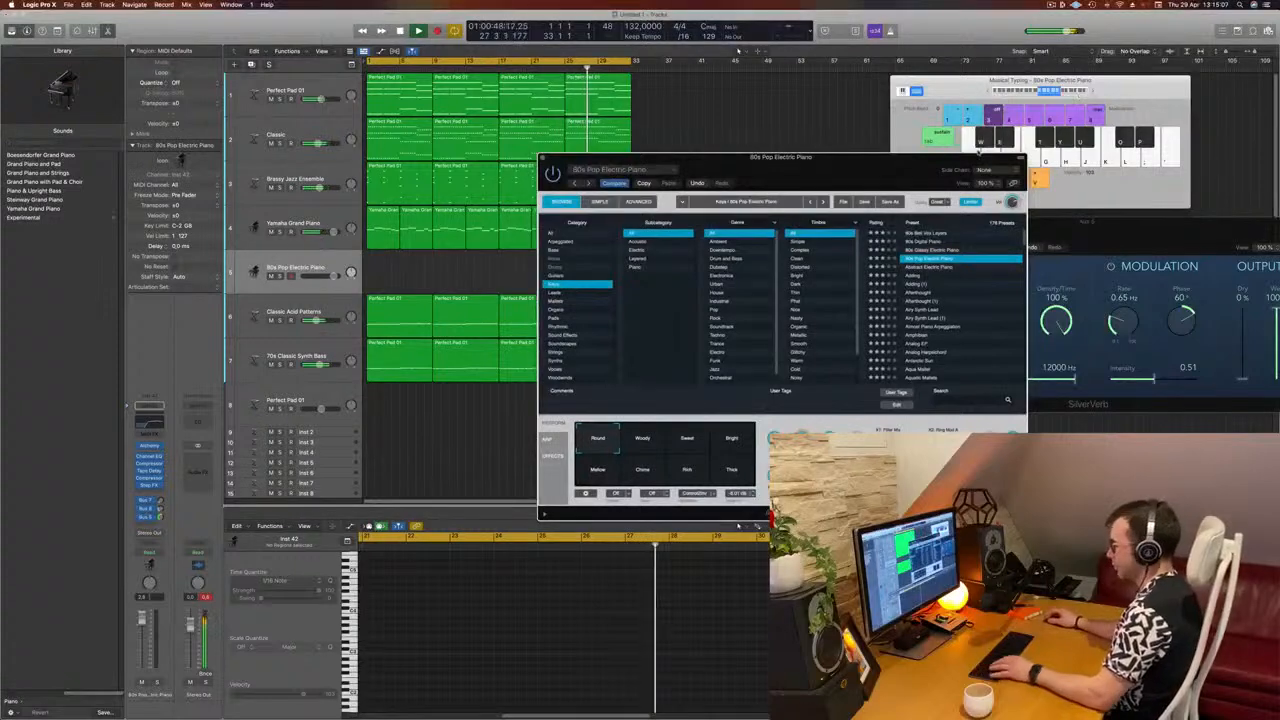
{"action": "mouse_move", "coordinate": [872, 159]}
{"action": "left_mouse_down"}
{"action": "mouse_move", "coordinate": [884, 154]}
{"action": "mouse_move", "coordinate": [861, 181]}
{"action": "left_mouse_up"}
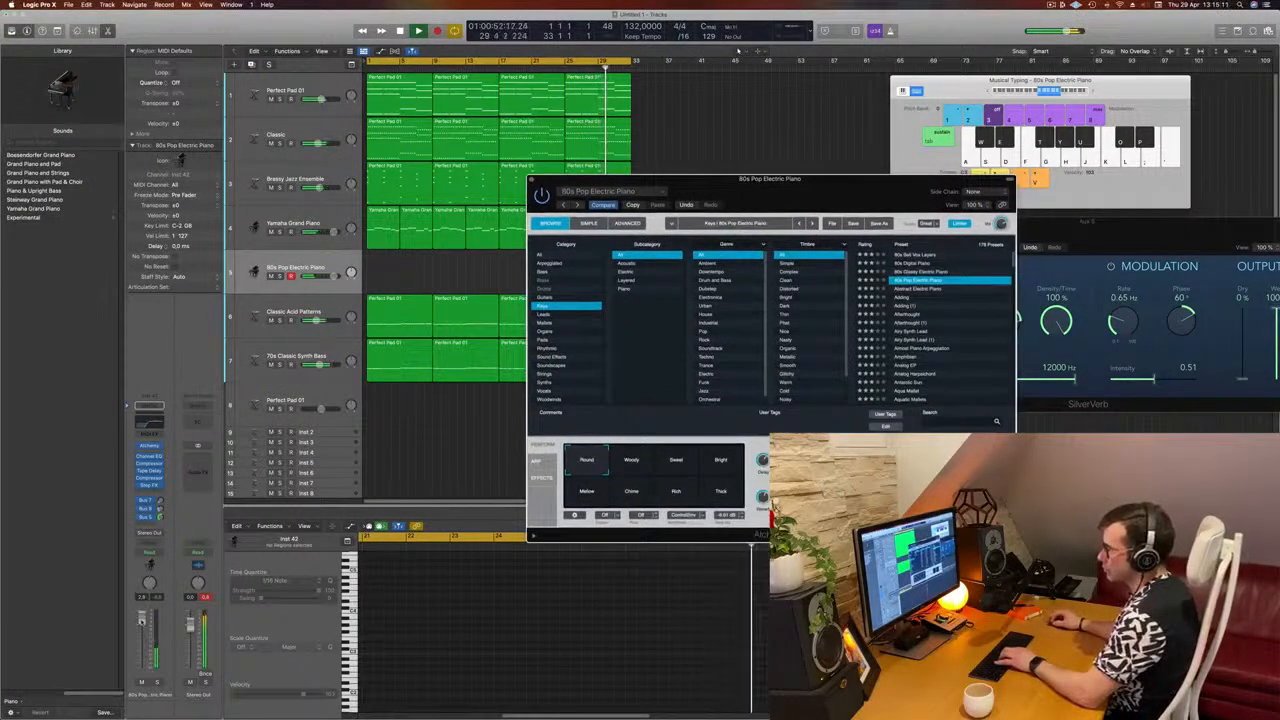
Lower the 80s Pop Electric Piano track's volume and shift the Musical Typing keyboard to a higher octave range.
{"action": "left_click_drag", "start_coordinate": [142, 632], "coordinate": [143, 648]}
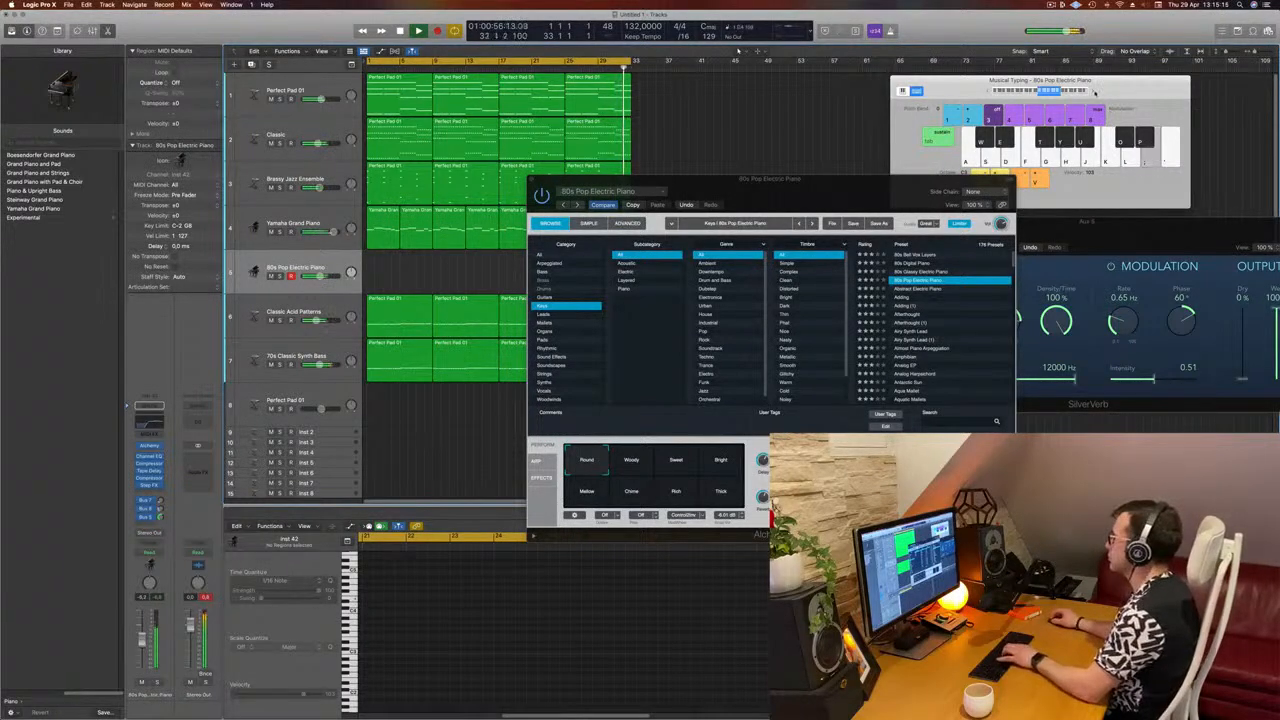
{"action": "left_click", "coordinate": [1092, 91]}
{"action": "left_click_drag", "start_coordinate": [780, 195], "coordinate": [823, 249]}
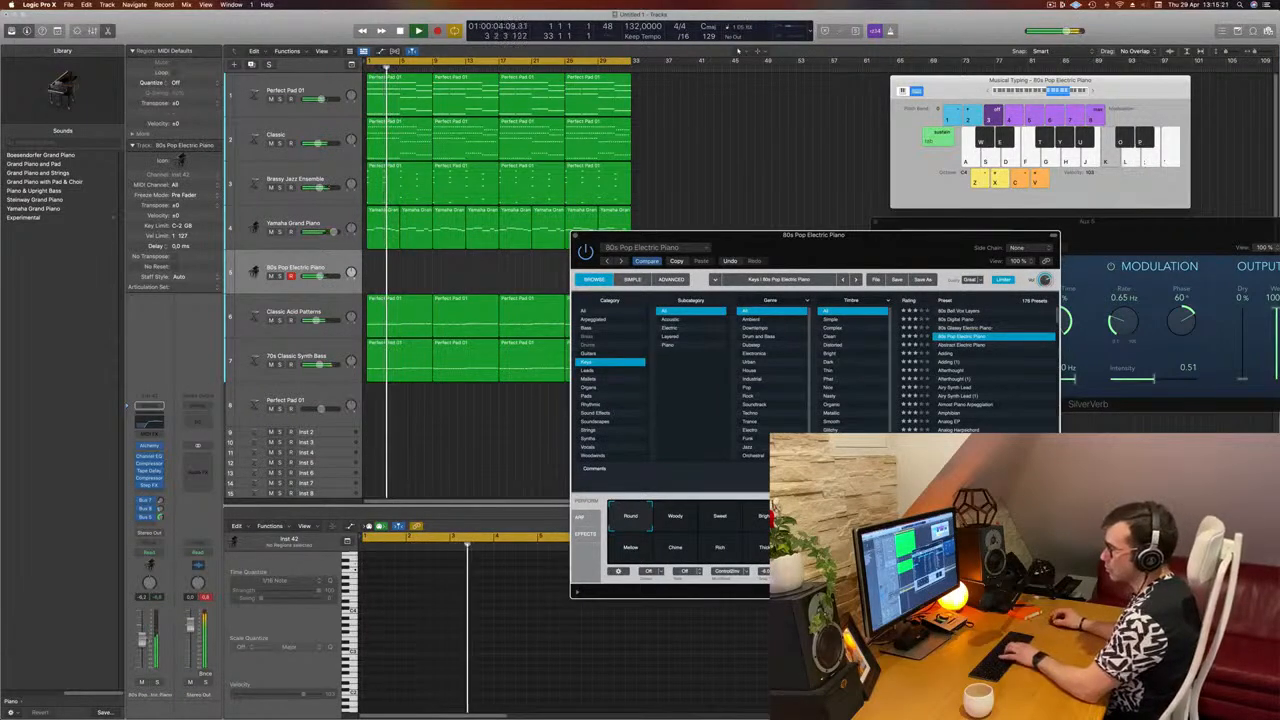
{"action": "left_click_drag", "start_coordinate": [142, 648], "coordinate": [142, 645]}
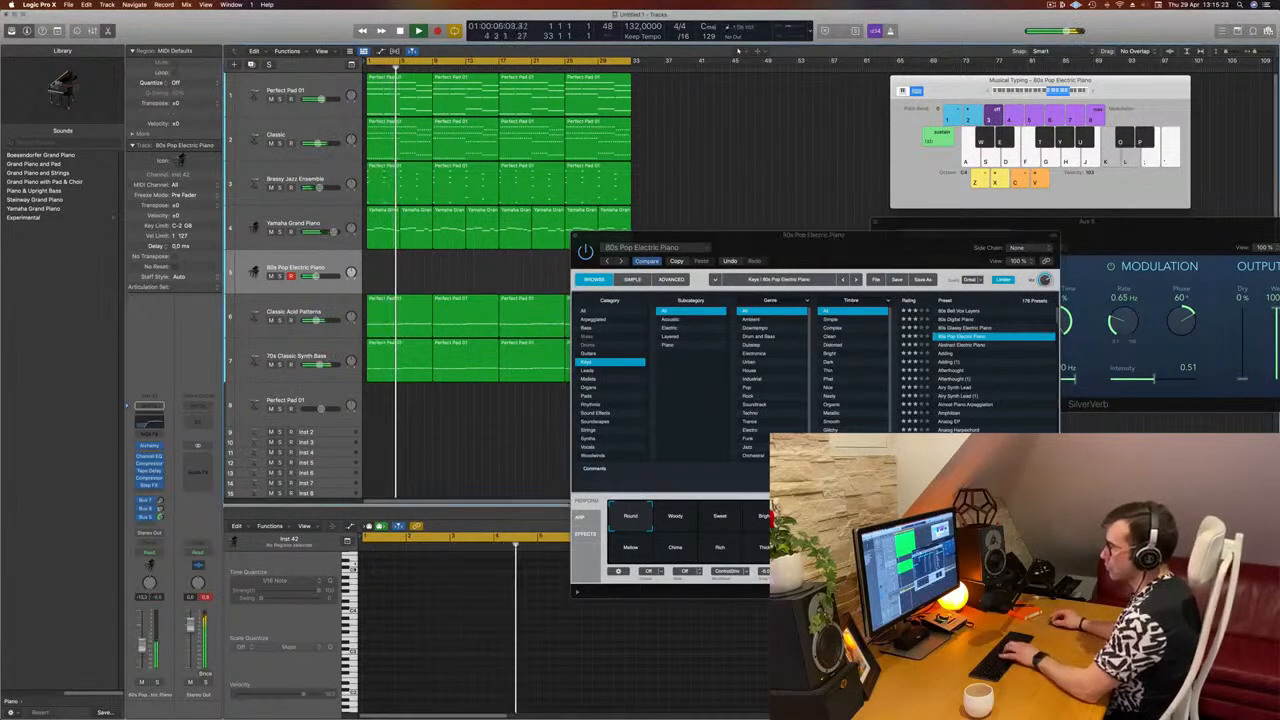
Play notes with the 80s Pop Electric Piano sound and audition Alchemy's 80s Glassy Electric Piano and 80s Bell Vox Layers presets.
{"action": "key", "text": "l"}
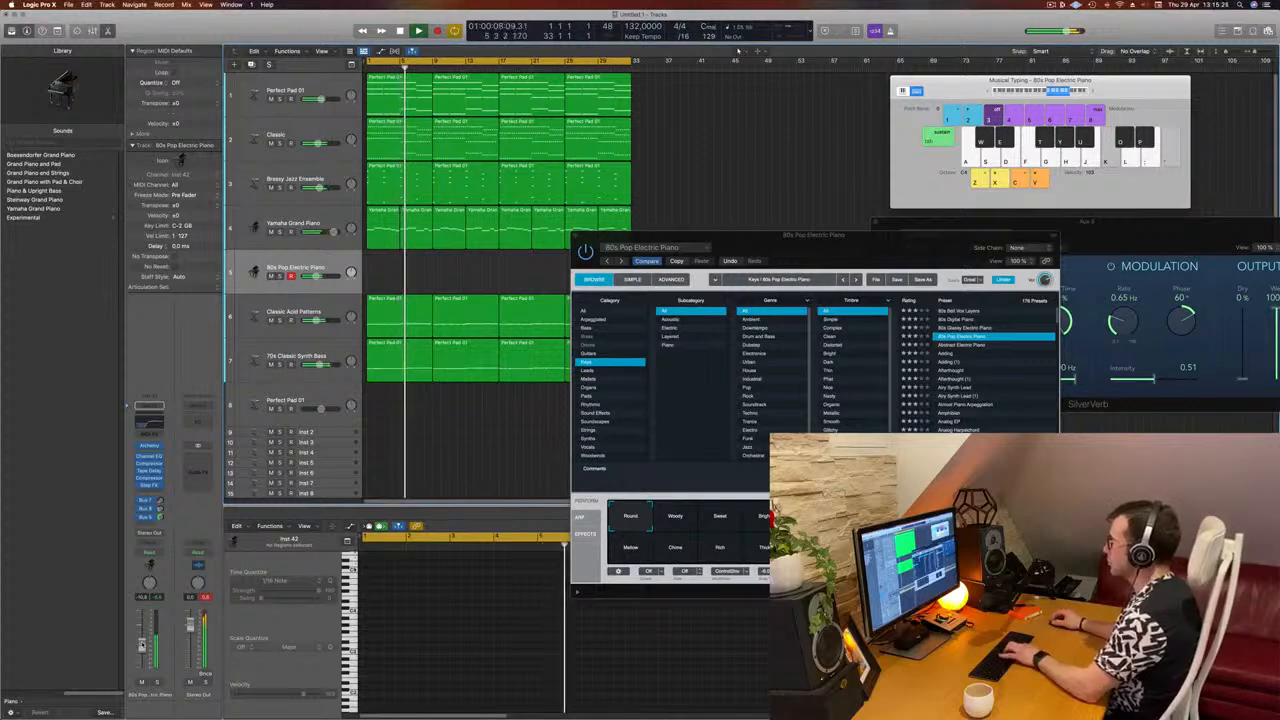
{"action": "key", "text": "l"}
{"action": "key", "text": "apostrophe"}
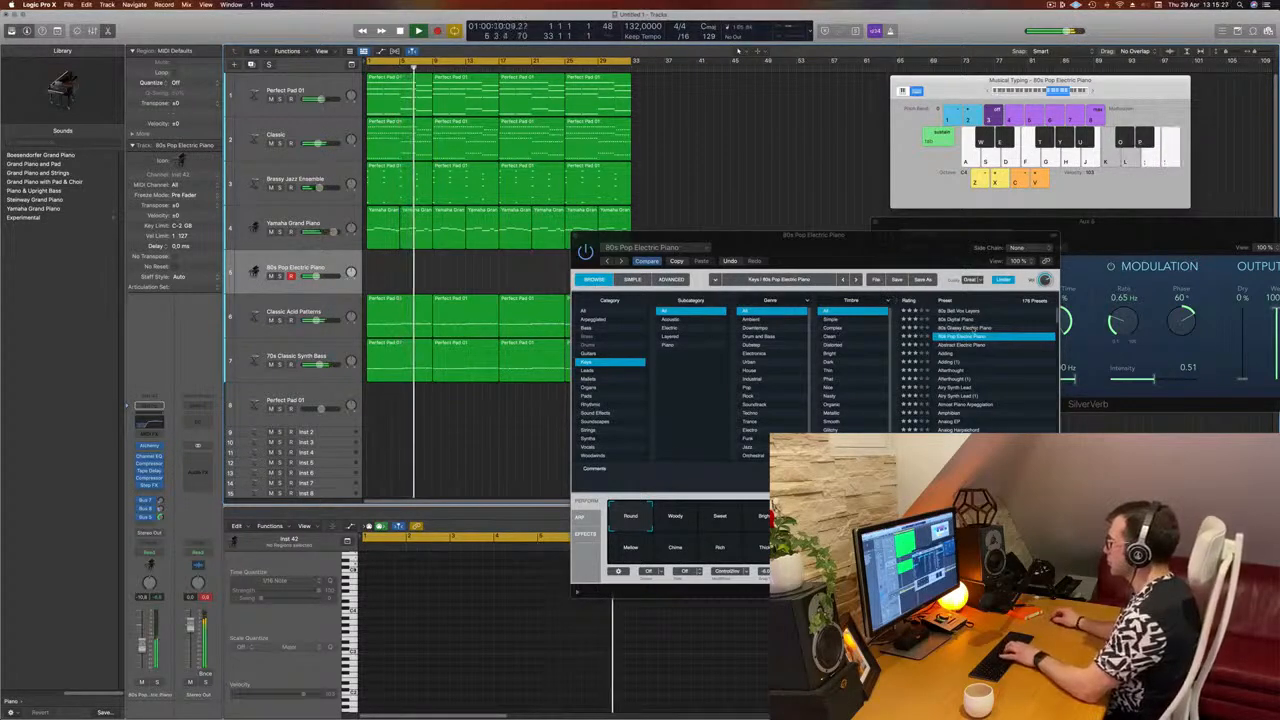
{"action": "left_click", "coordinate": [961, 329]}
{"action": "key", "text": "semicolon"}
{"action": "key", "text": "apostrophe"}
{"action": "left_click_drag", "start_coordinate": [930, 236], "coordinate": [879, 207]}
{"action": "left_click", "coordinate": [919, 283]}
{"action": "key", "text": "semicolon"}
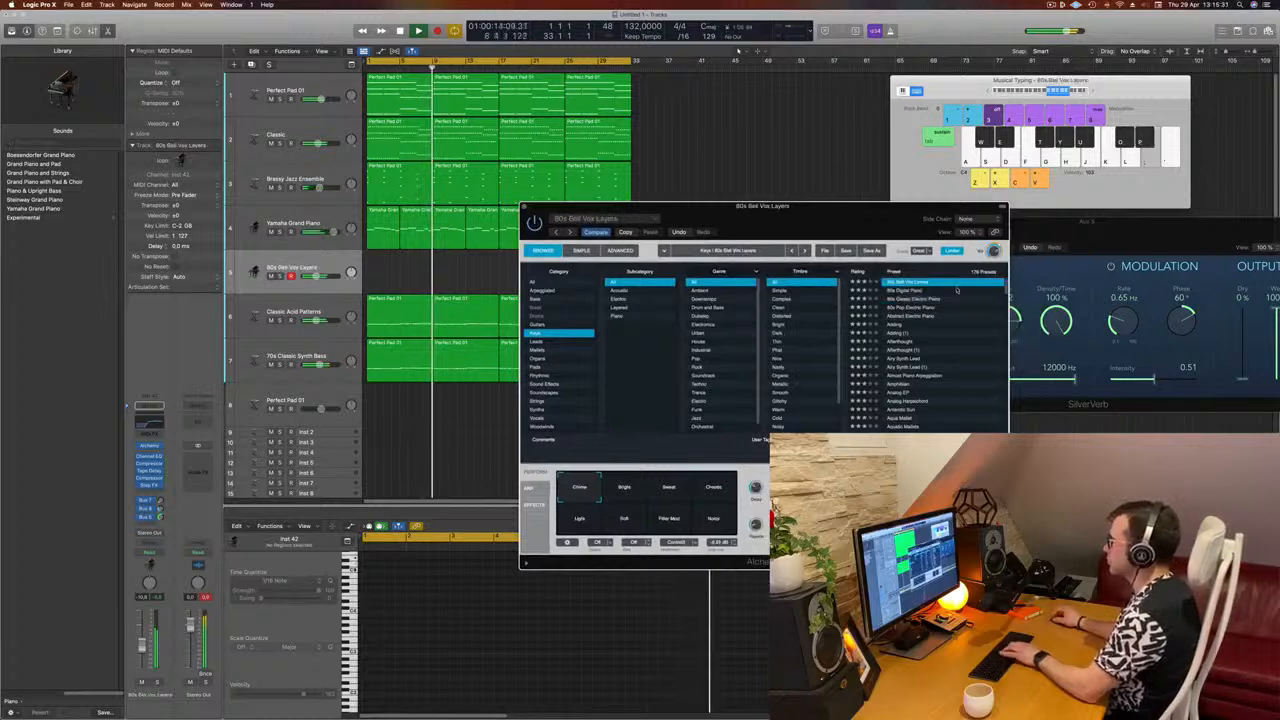
Audition Alchemy's Adding preset with its Delayed and Brighter Delayed performance snapshots during playback.
{"action": "scroll", "coordinate": [908, 323], "scroll_direction": "down", "scroll_amount": 1}
{"action": "left_click", "coordinate": [896, 316]}
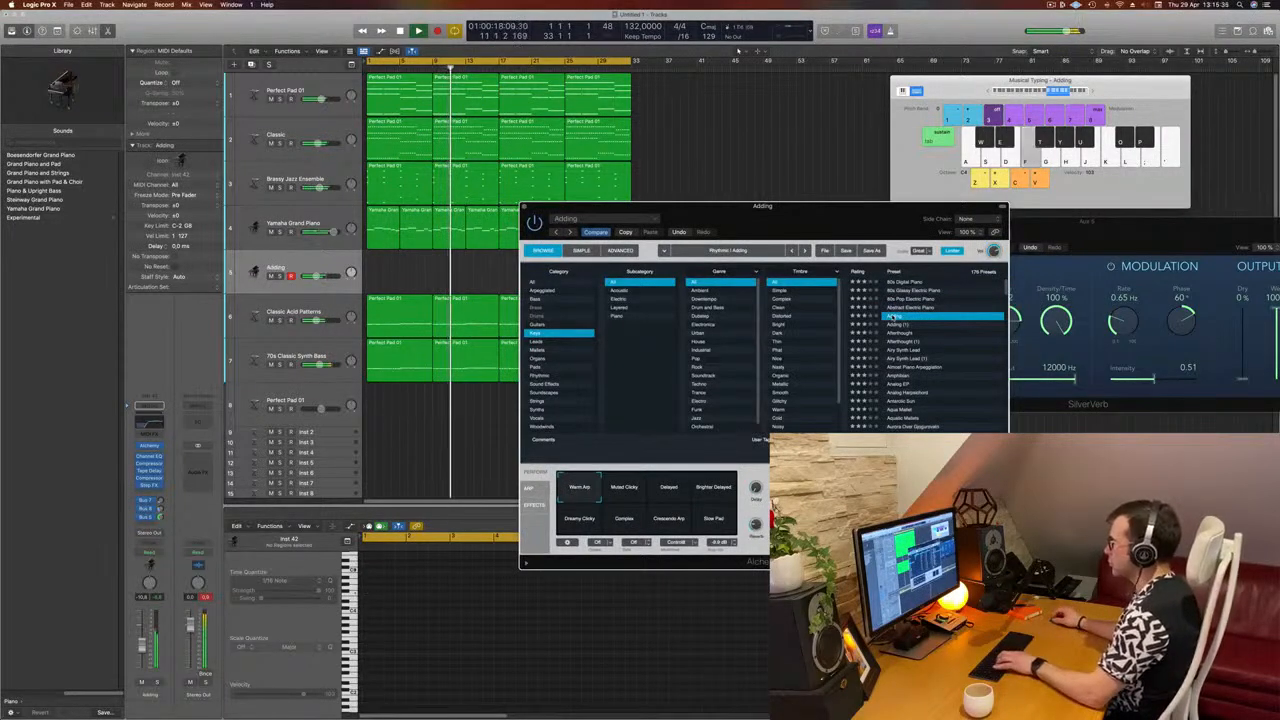
{"action": "left_click", "coordinate": [669, 488]}
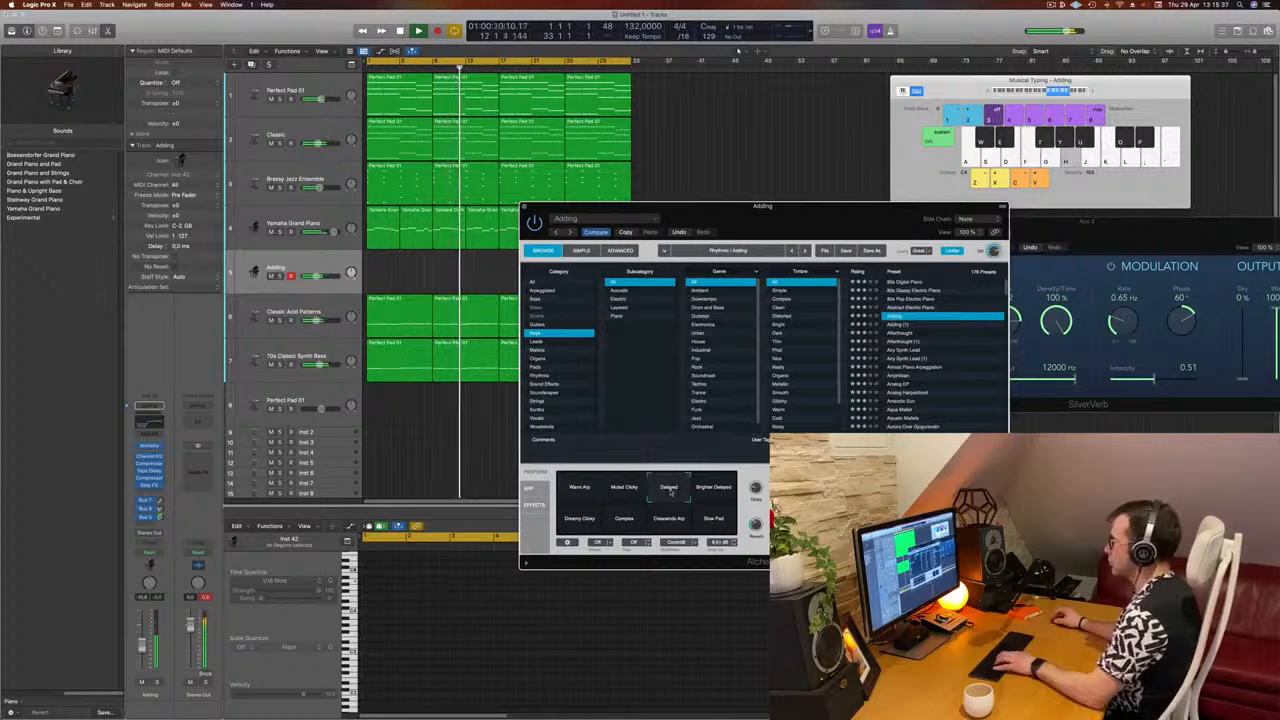
{"action": "left_click", "coordinate": [720, 488]}
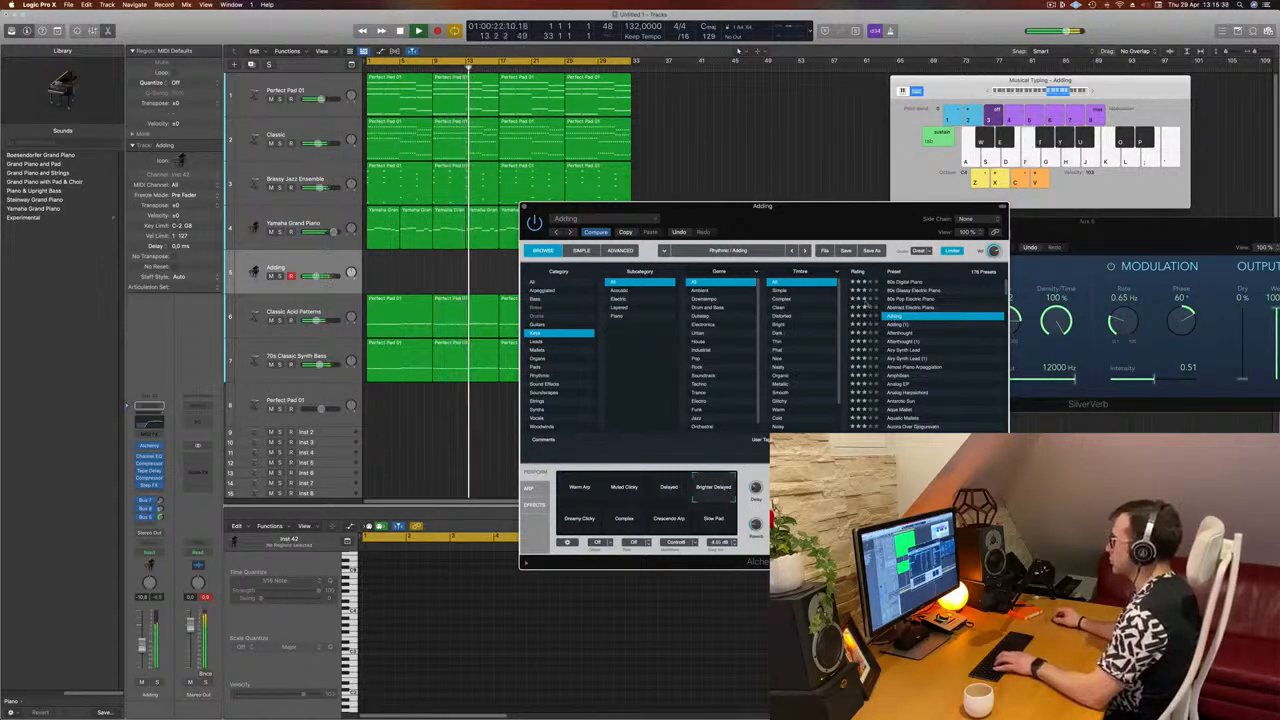
Audition the Afterthought and Airy Synth Lead presets, trying Airy Synth Lead's Simple 80s and Dark & Swirly Pad snapshots.
{"action": "left_click", "coordinate": [891, 338]}
{"action": "left_click_drag", "start_coordinate": [813, 221], "coordinate": [963, 161]}
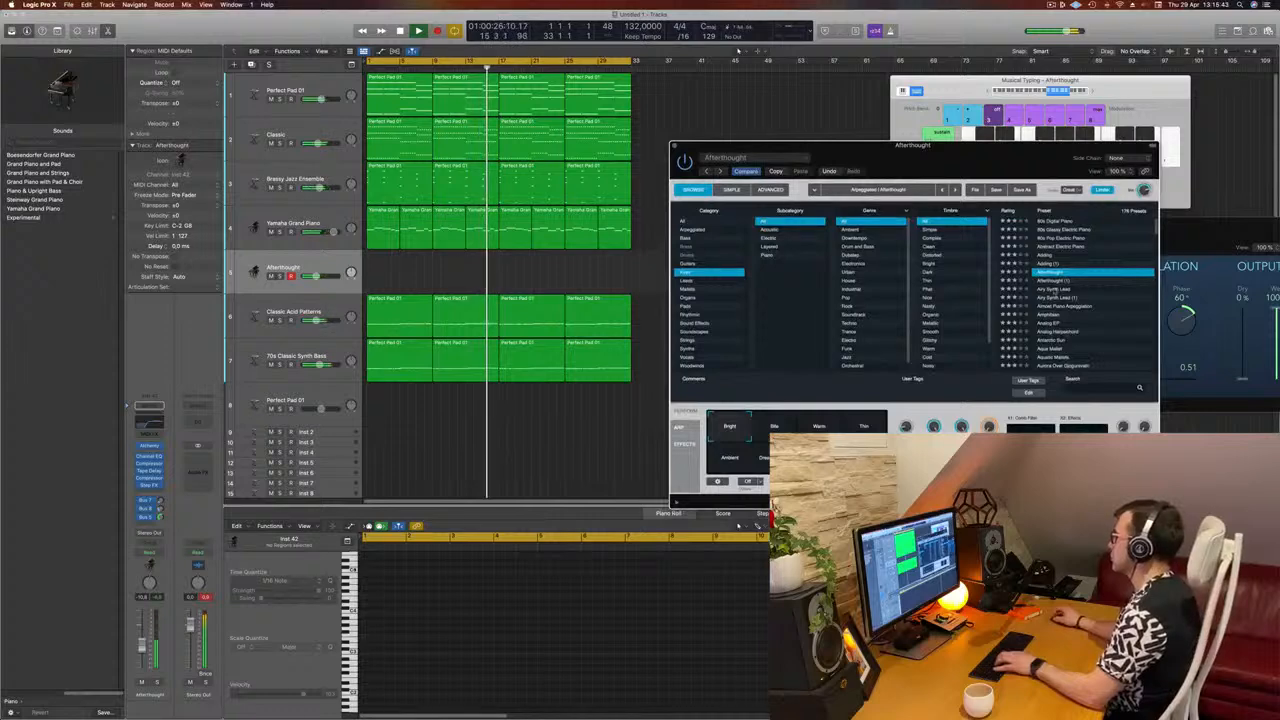
{"action": "left_click", "coordinate": [1053, 289]}
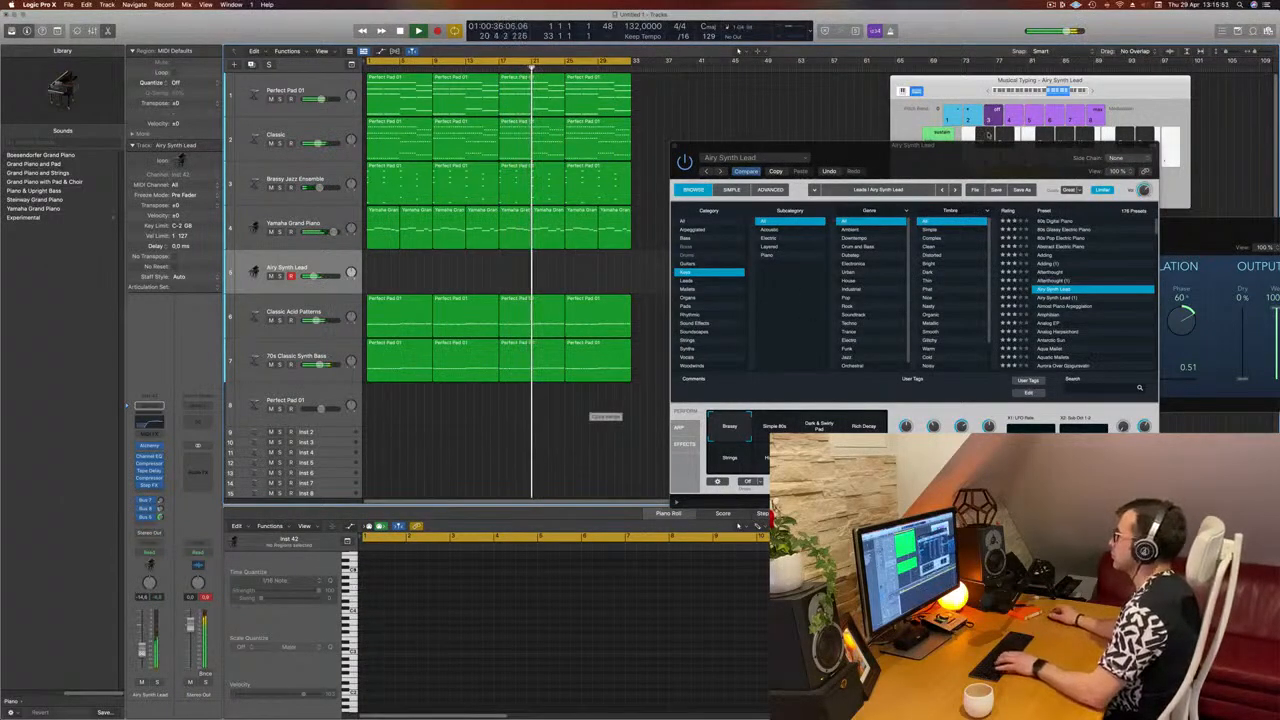
{"action": "left_click_drag", "start_coordinate": [1000, 146], "coordinate": [998, 130]}
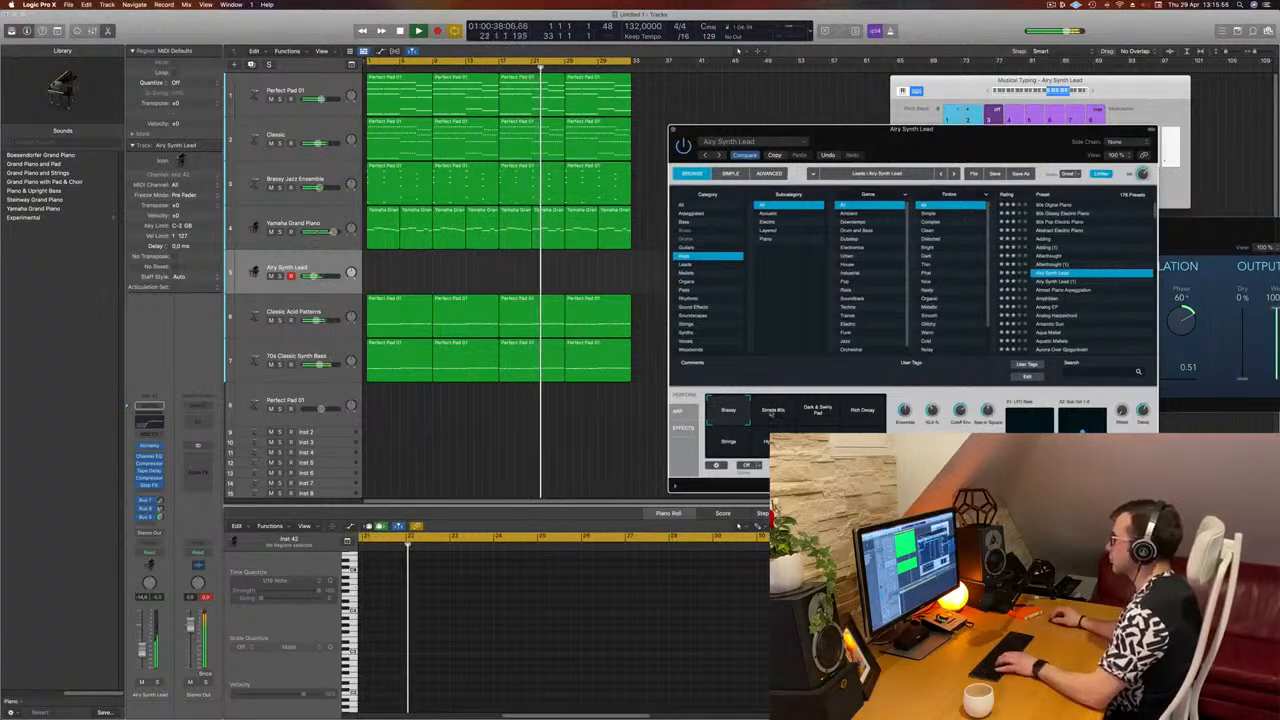
{"action": "left_click", "coordinate": [776, 413]}
{"action": "left_click", "coordinate": [834, 416]}
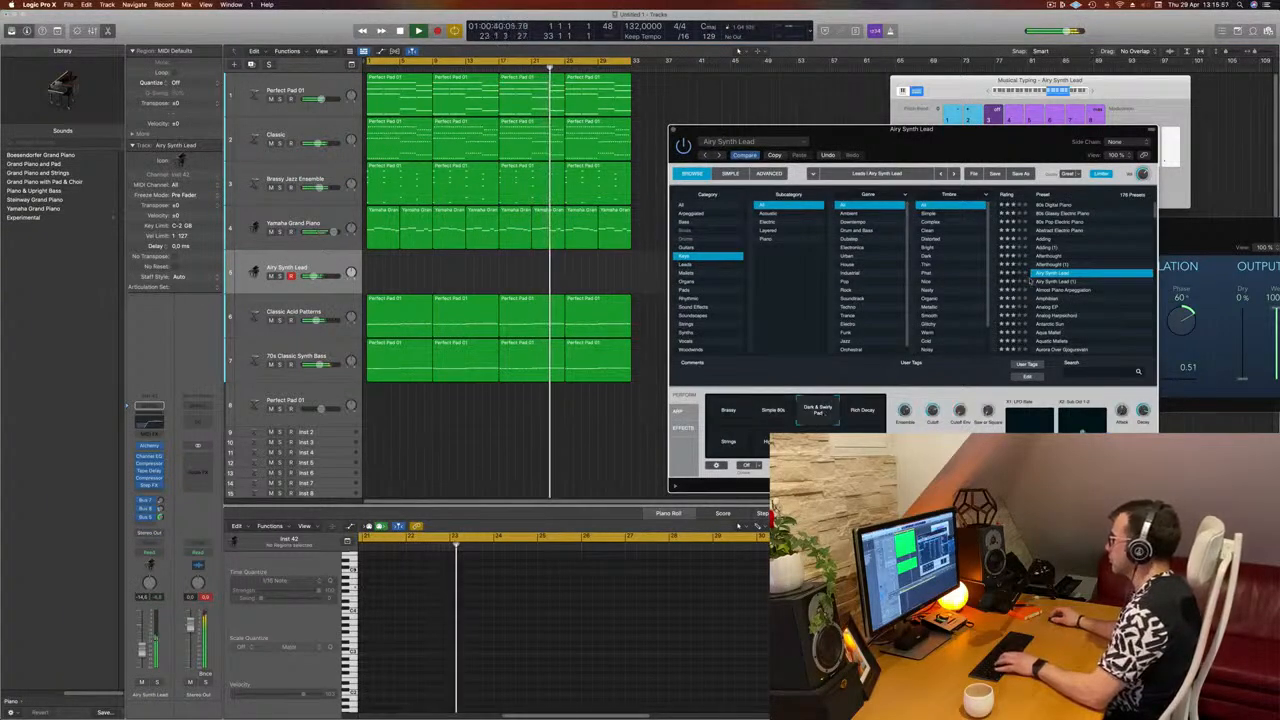
Load the Almost Piano Arpeggiation preset, audition its Wooden, Bowed and Phaser snapshots, and choose the snapshot following Phaser.
{"action": "left_click", "coordinate": [1060, 290]}
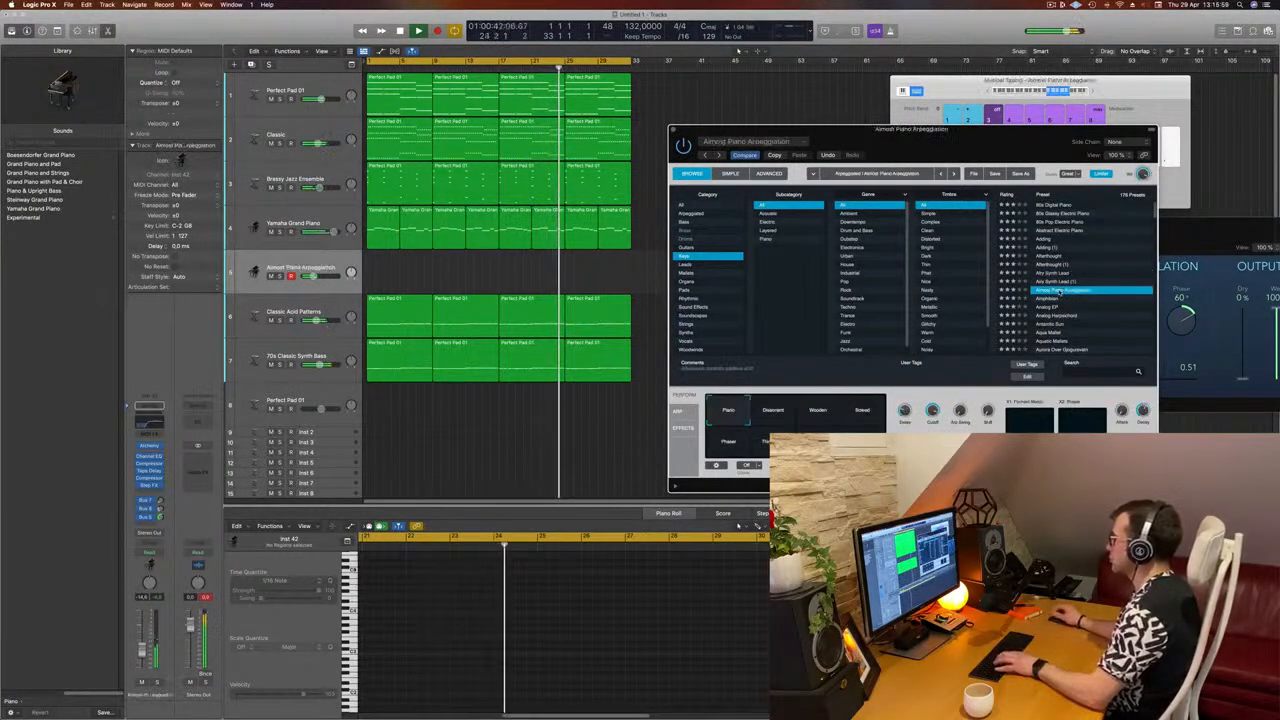
{"action": "left_click", "coordinate": [1057, 298]}
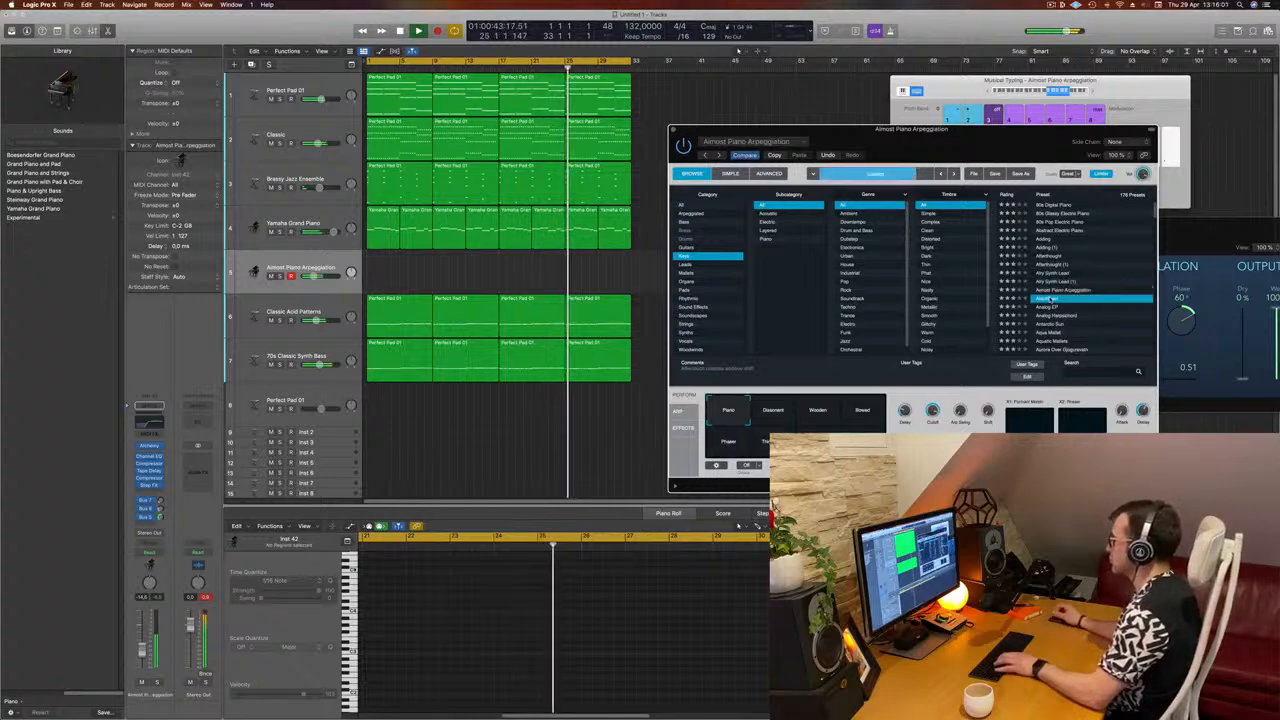
{"action": "left_click", "coordinate": [1063, 290]}
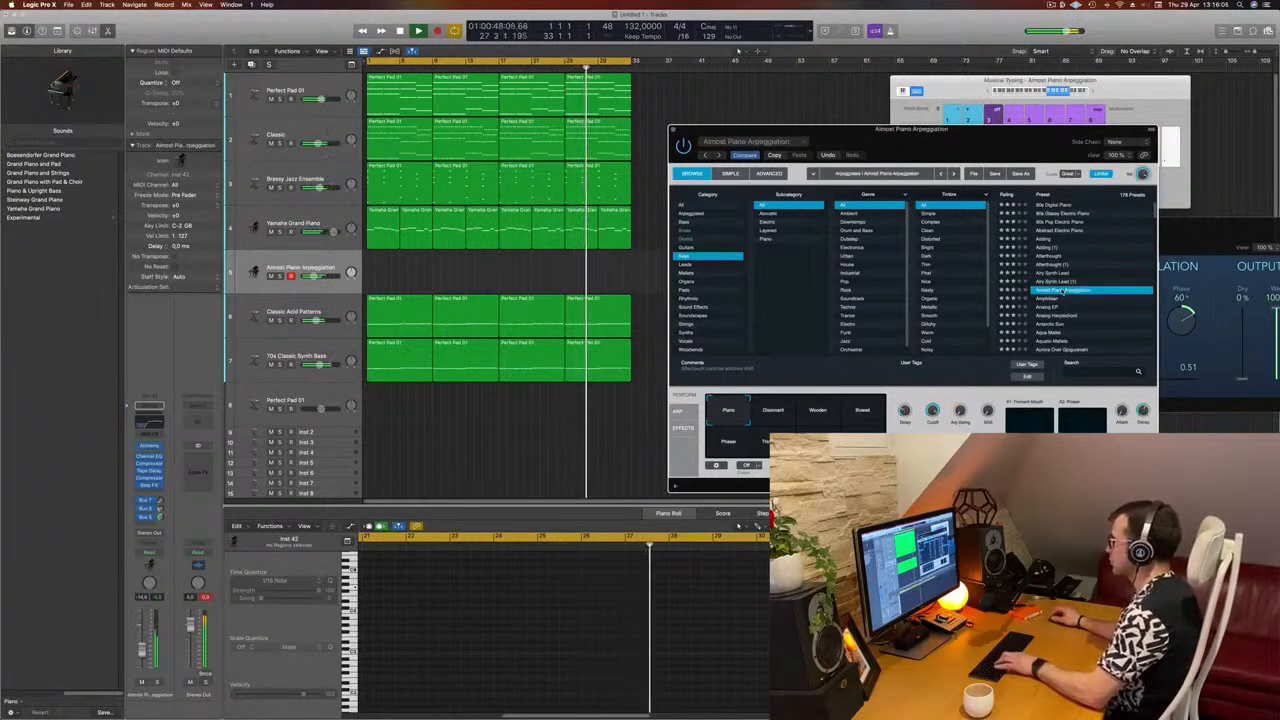
{"action": "left_click", "coordinate": [815, 413]}
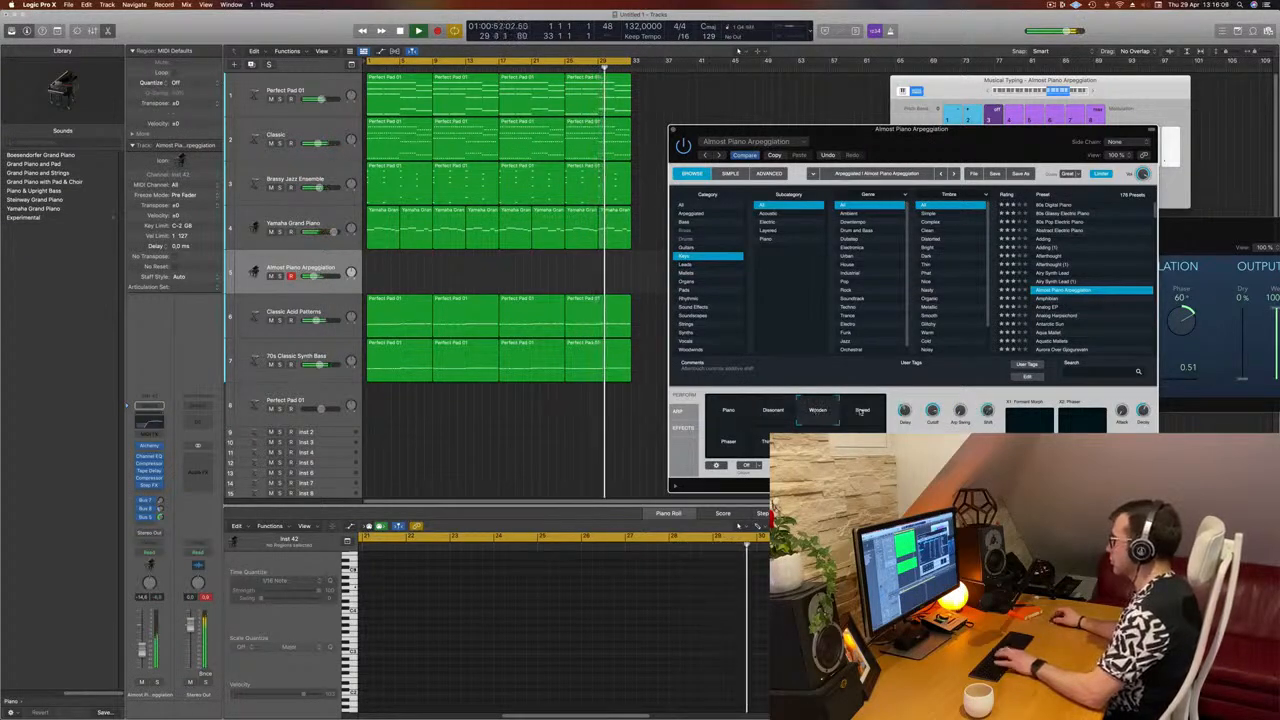
{"action": "left_click", "coordinate": [862, 413]}
{"action": "left_click", "coordinate": [733, 440]}
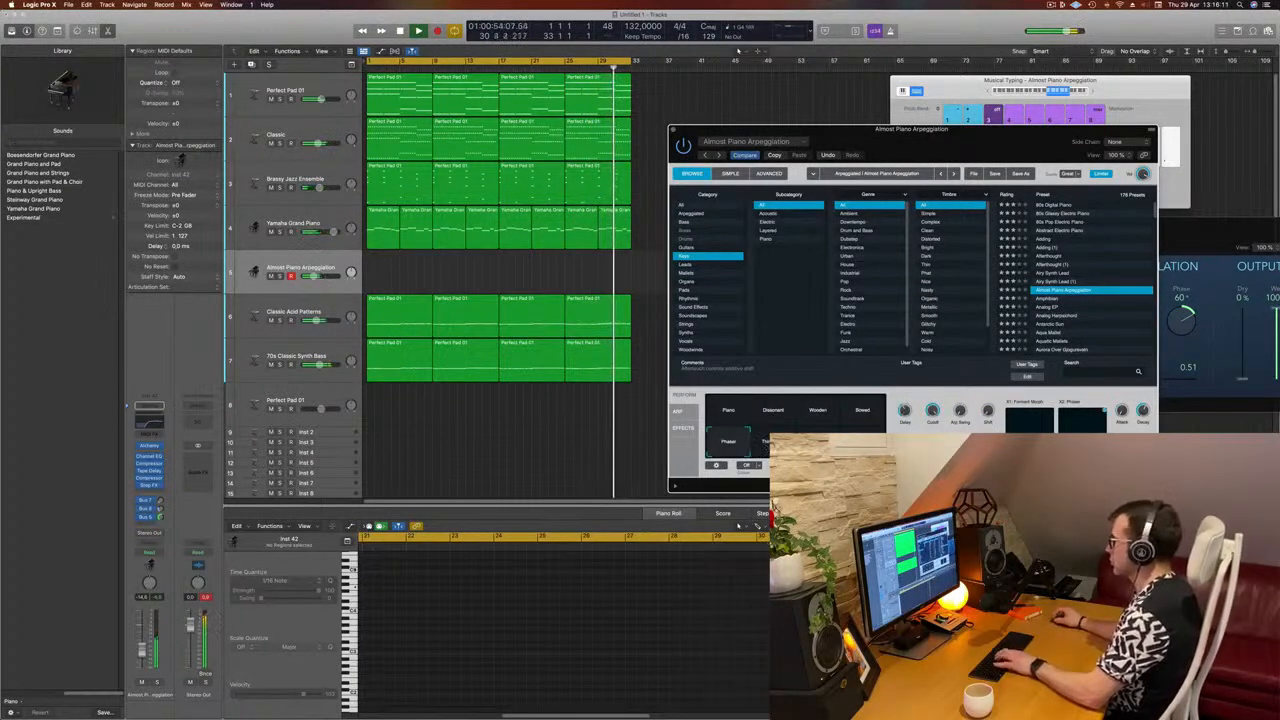
{"action": "left_click", "coordinate": [775, 440]}
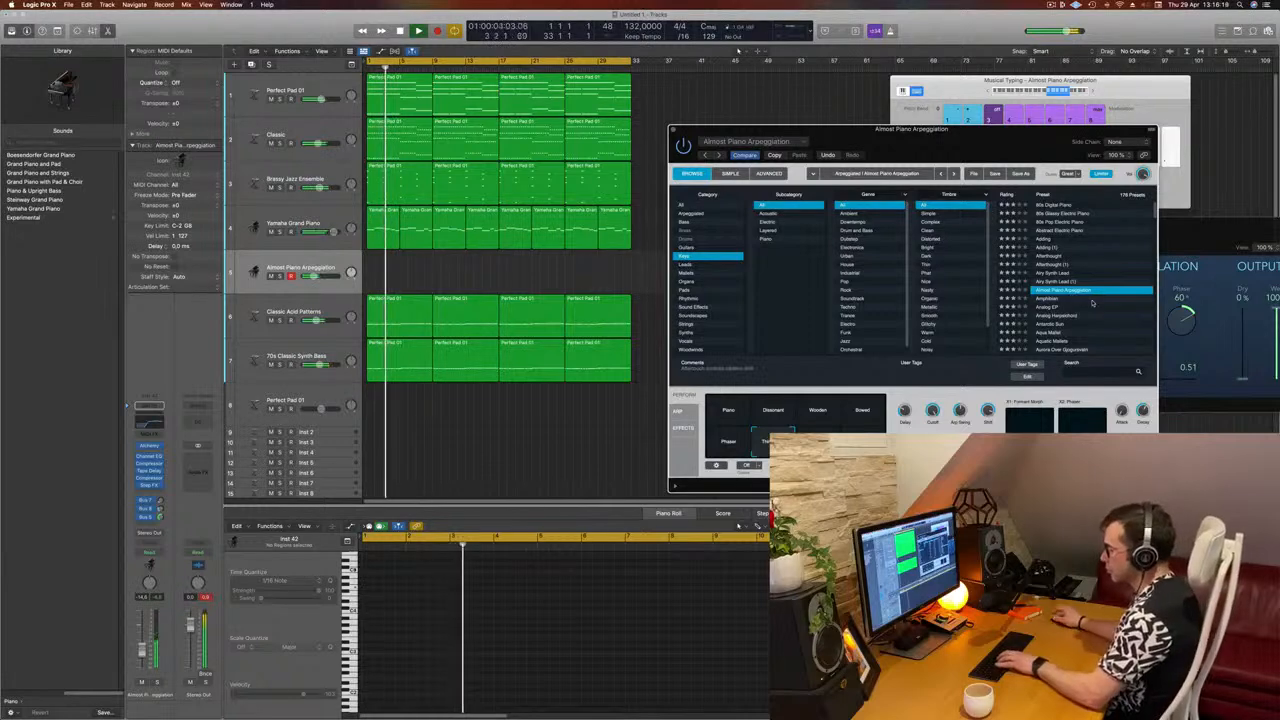
Record one repeated note per bar over bars 5 to 8 on the Almost Piano Arpeggiation track and move the region to bar 1.
{"action": "key", "text": "r"}
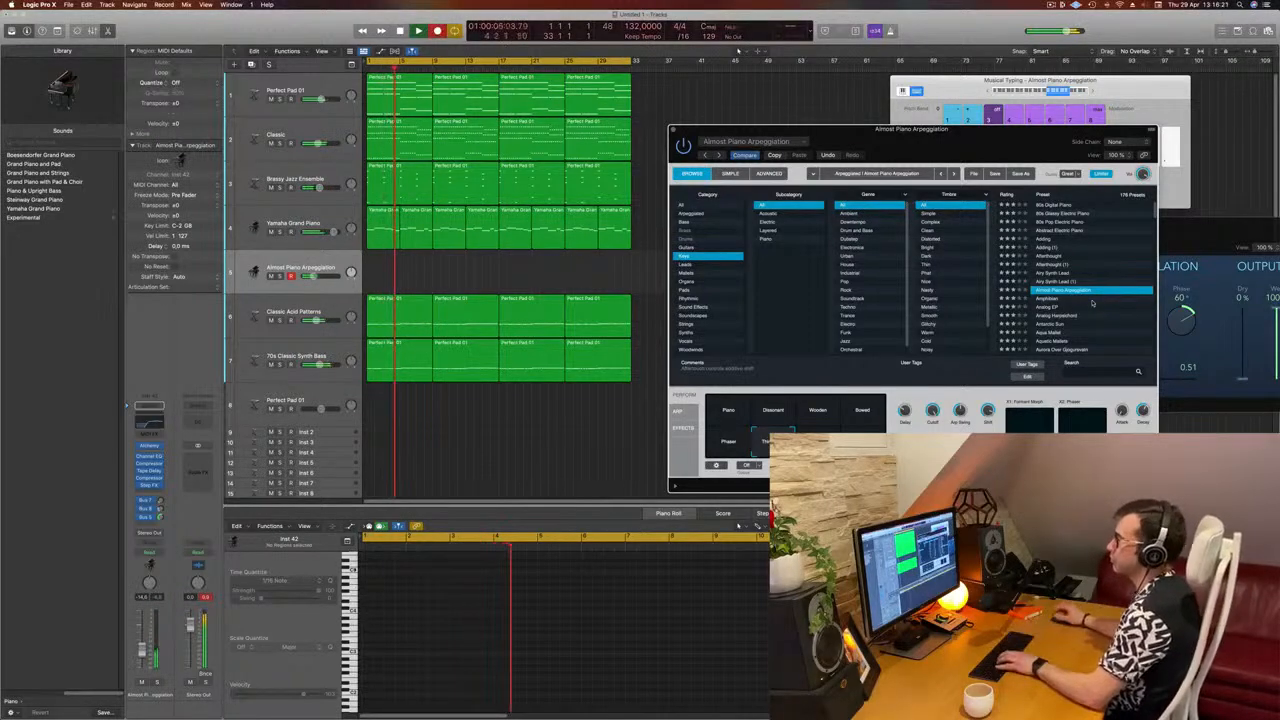
{"action": "key", "text": "g"}
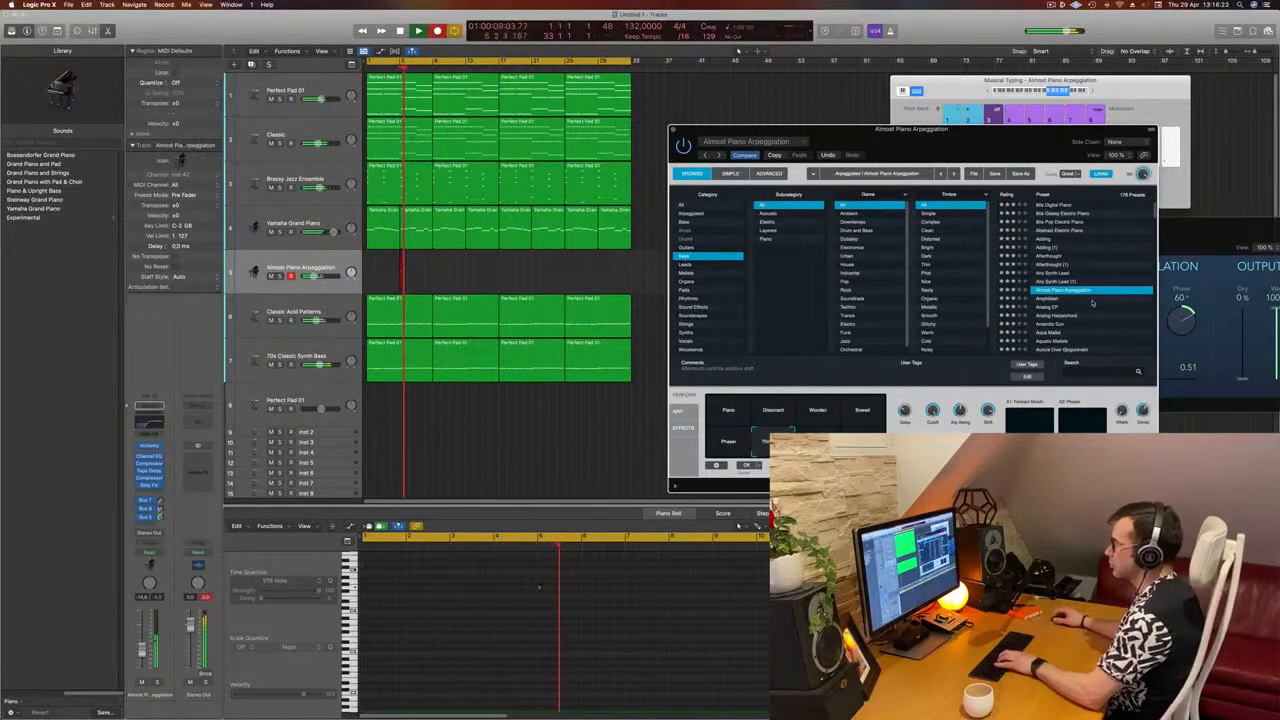
{"action": "key", "text": "g"}
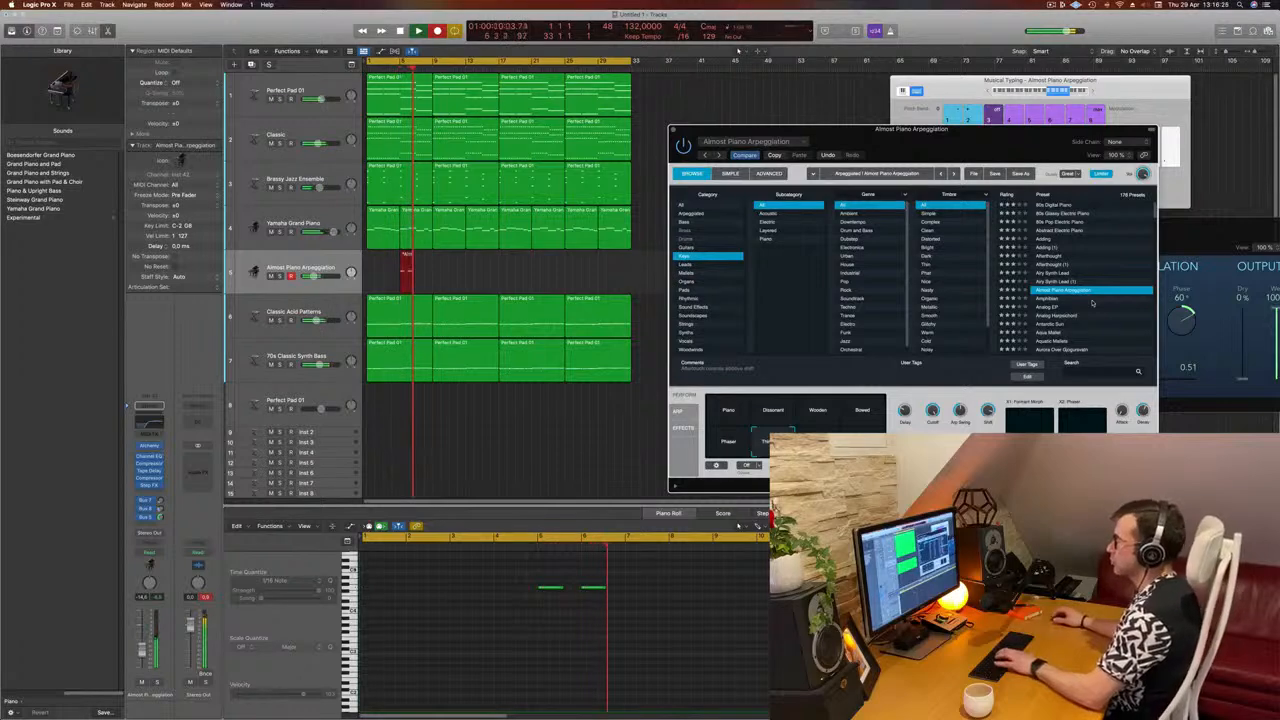
{"action": "key", "text": "g"}
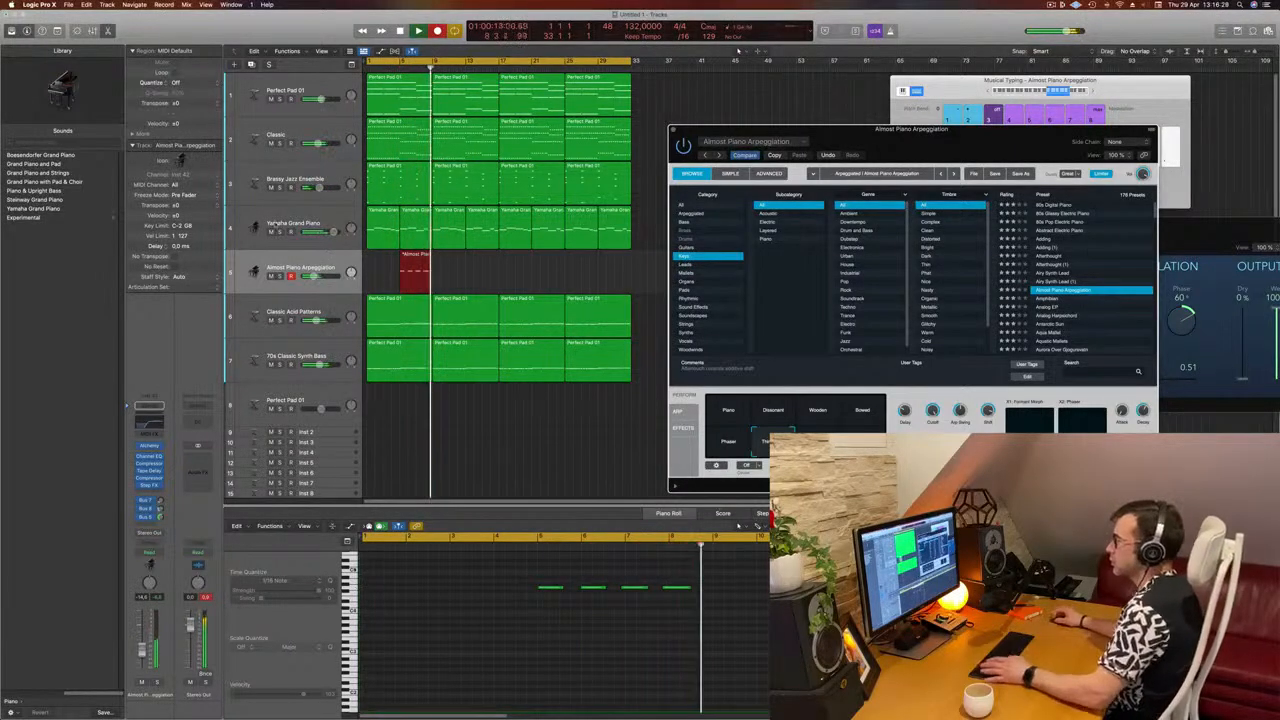
{"action": "key", "text": "space"}
{"action": "left_click_drag", "start_coordinate": [418, 256], "coordinate": [352, 270]}
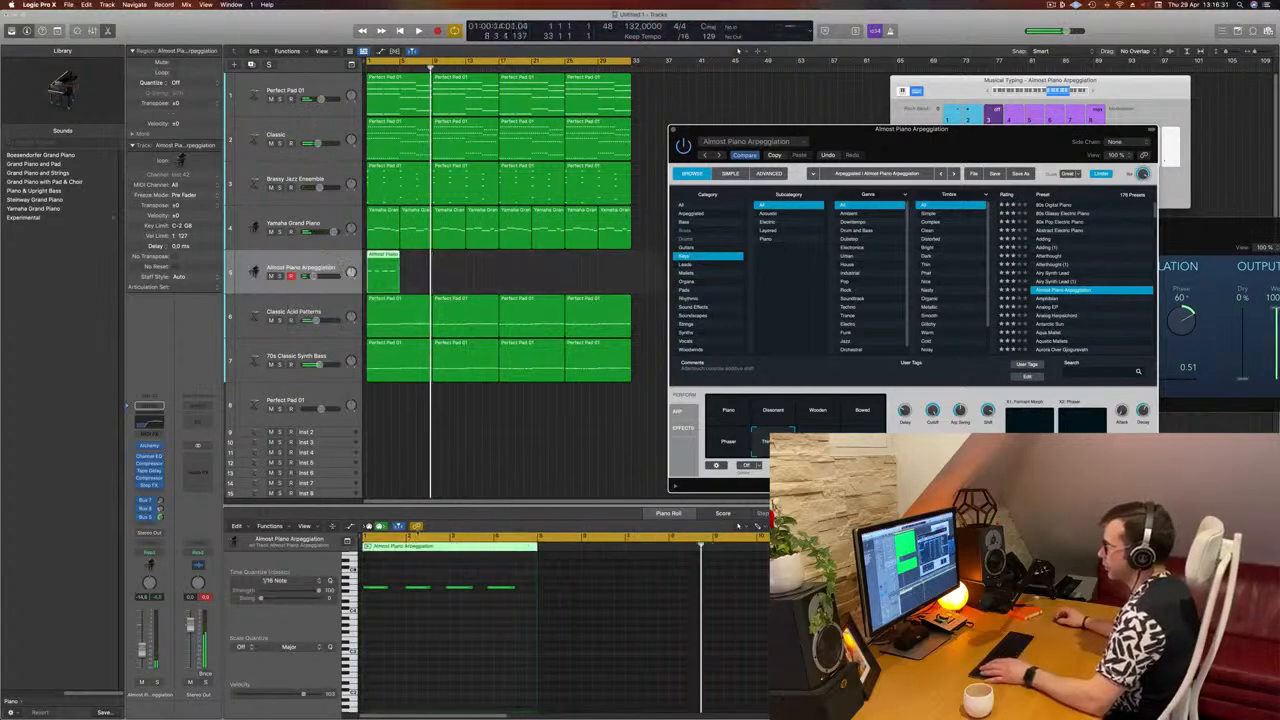
Align the four recorded notes to the starts of bars 1 to 4 in the piano roll while playing back.
{"action": "left_click", "coordinate": [430, 666]}
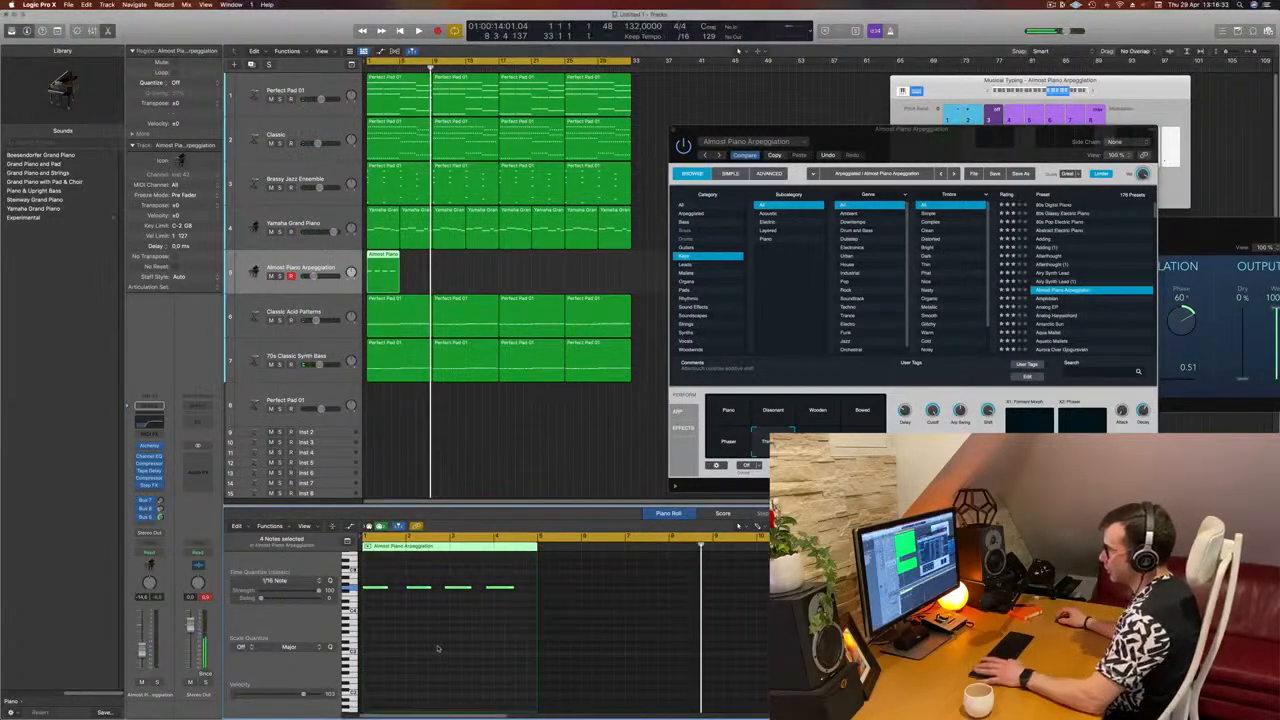
{"action": "key", "text": "space"}
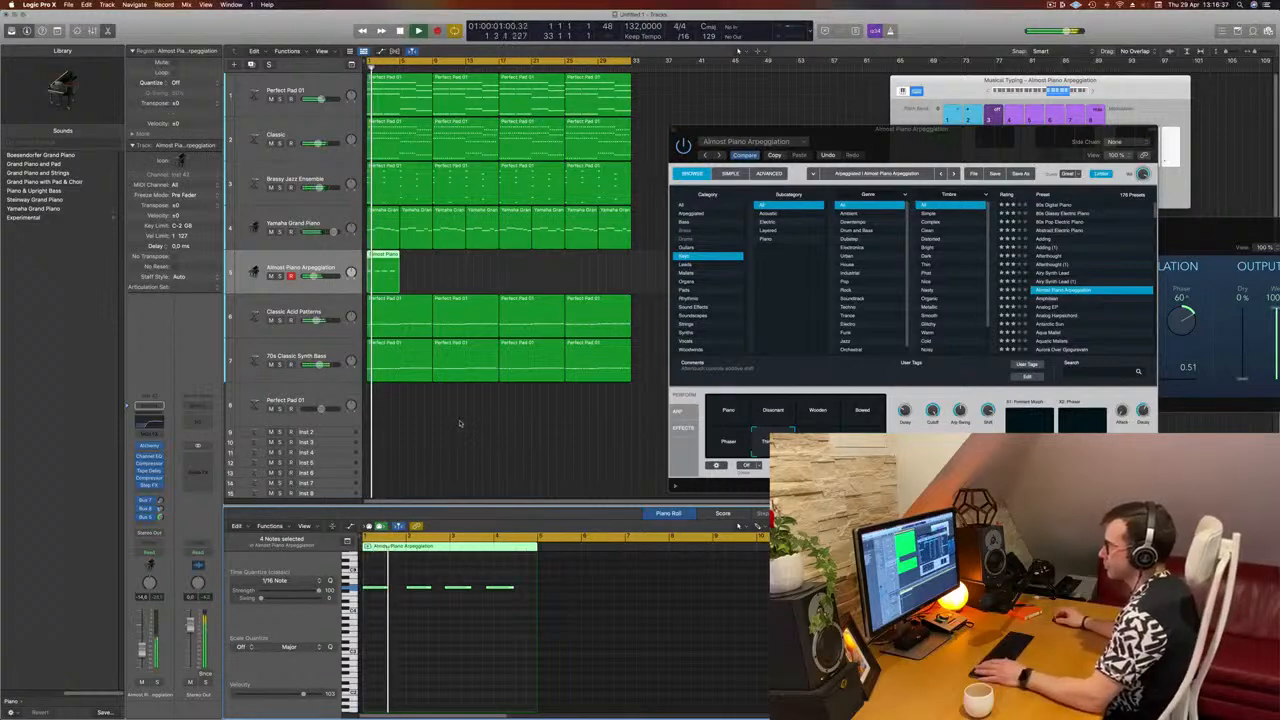
{"action": "left_click", "coordinate": [408, 641]}
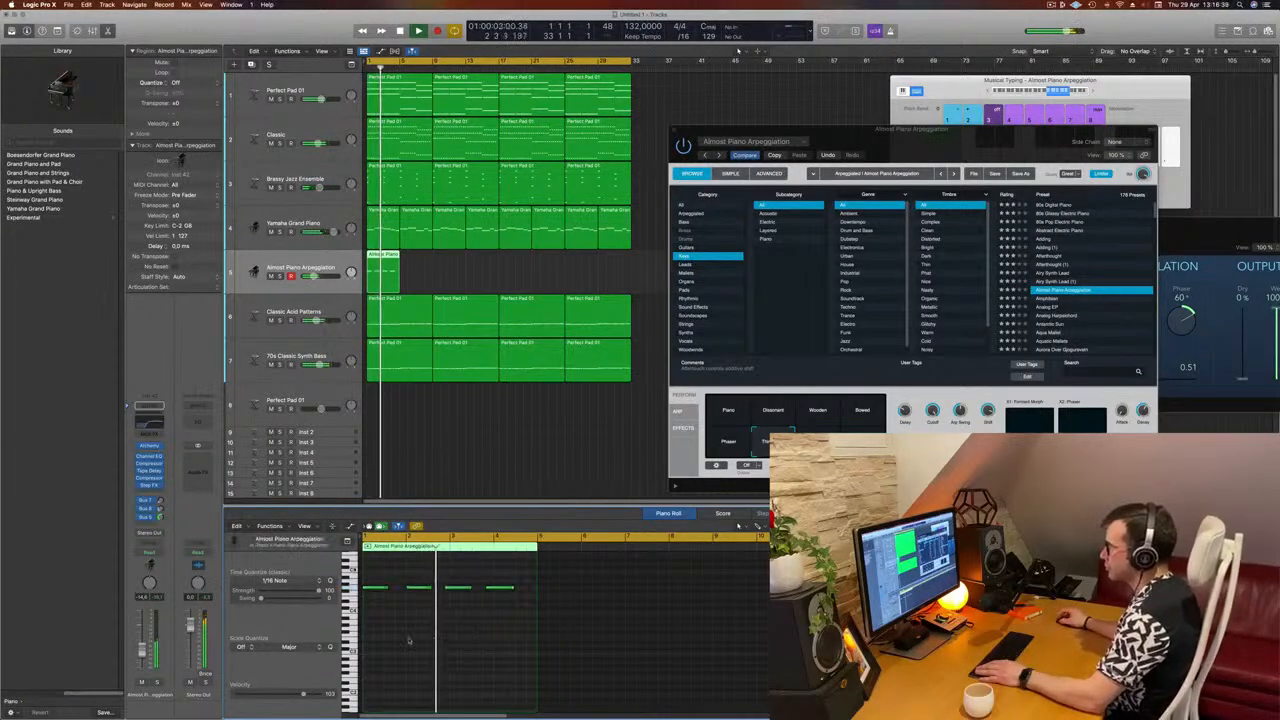
{"action": "left_click", "coordinate": [508, 596]}
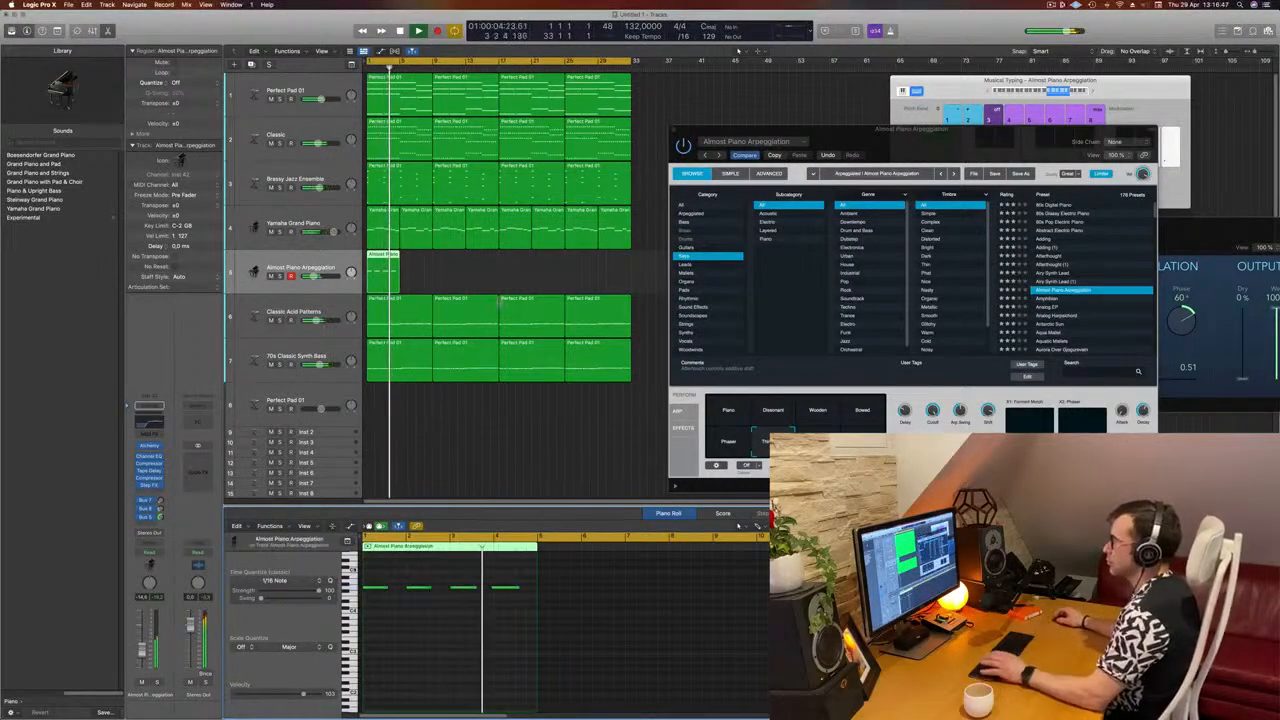
Copy the four-bar Almost Piano Arpeggiation region repeatedly to fill all 32 bars and close the Alchemy window.
{"action": "left_click_drag", "start_coordinate": [382, 256], "coordinate": [552, 258]}
{"action": "left_click", "coordinate": [388, 254], "text": "shift"}
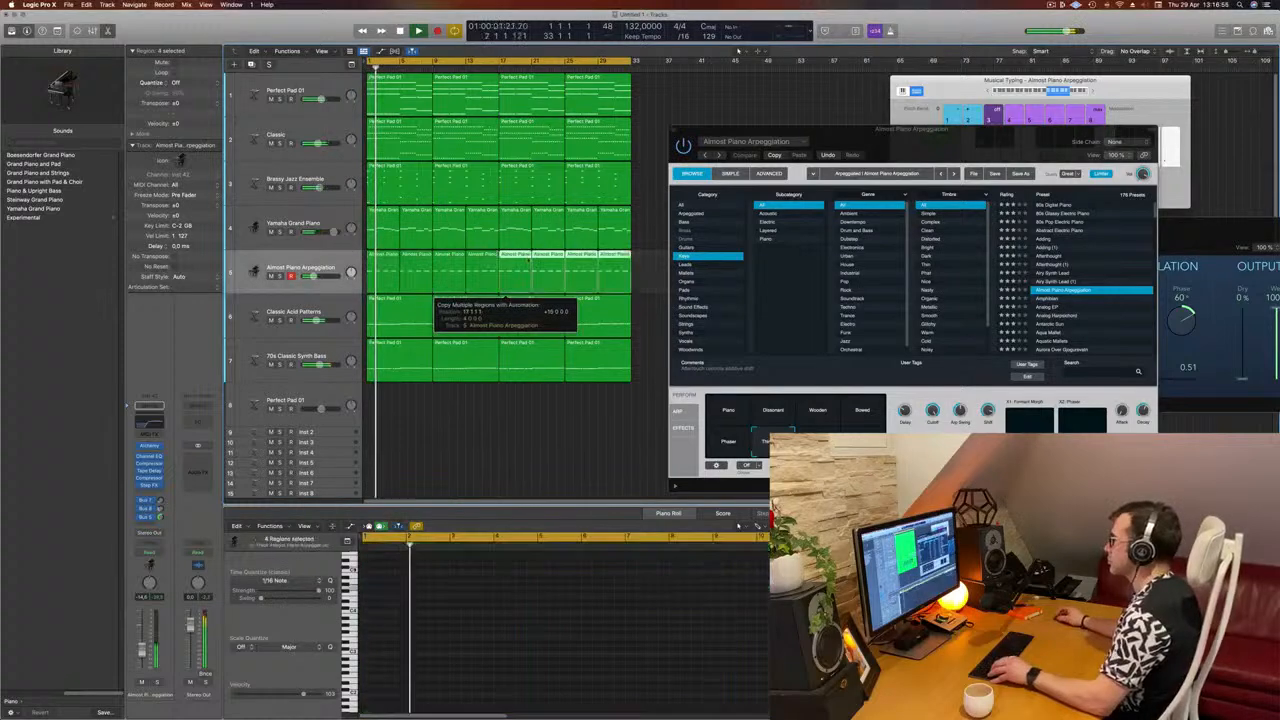
{"action": "left_click_drag", "start_coordinate": [696, 138], "coordinate": [636, 149]}
{"action": "left_click", "coordinate": [614, 141]}
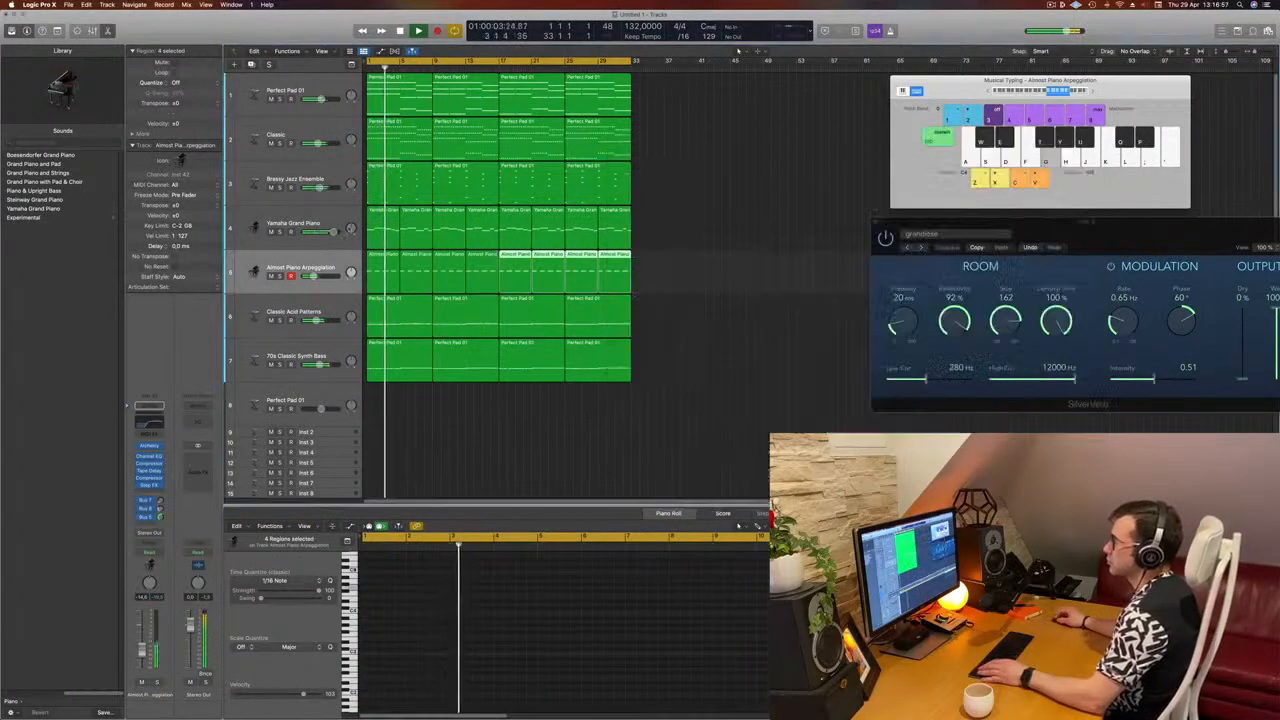
Select all regions on the Almost Piano Arpeggiation track and listen to it soloed from bar 1, then unsolo it.
{"action": "left_click", "coordinate": [344, 264]}
{"action": "key", "text": "Return"}
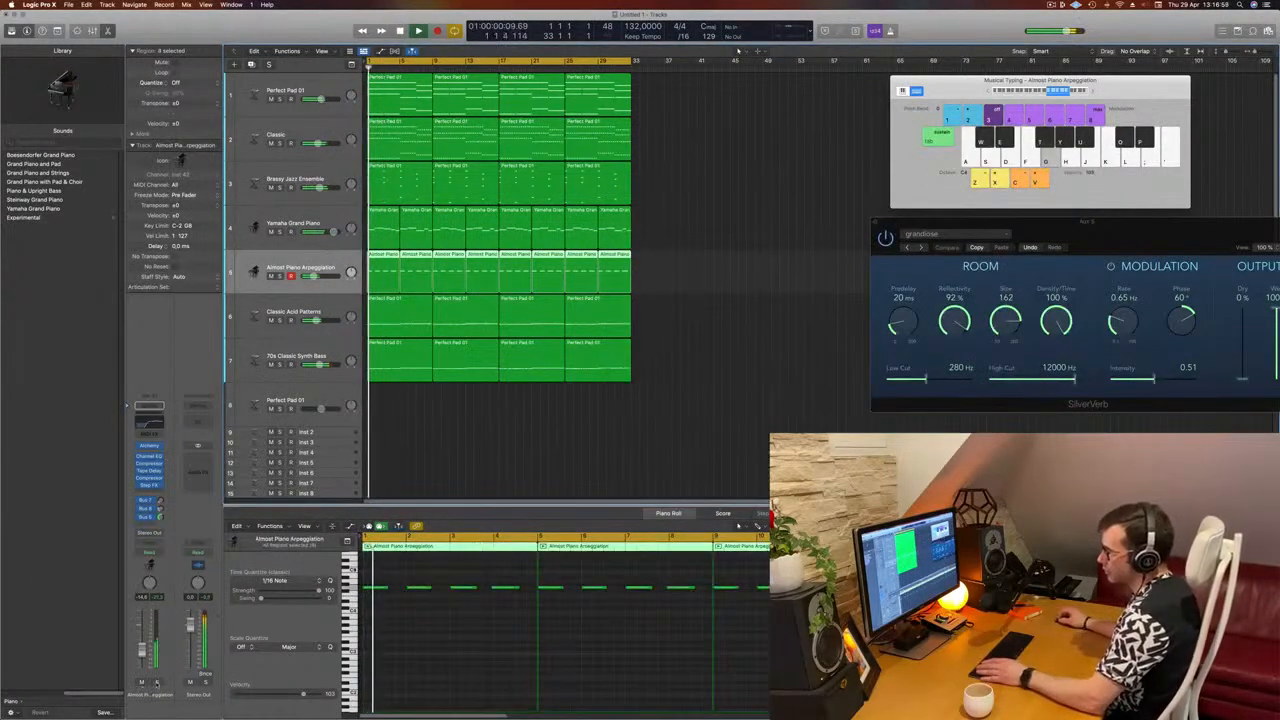
{"action": "key", "text": "s"}
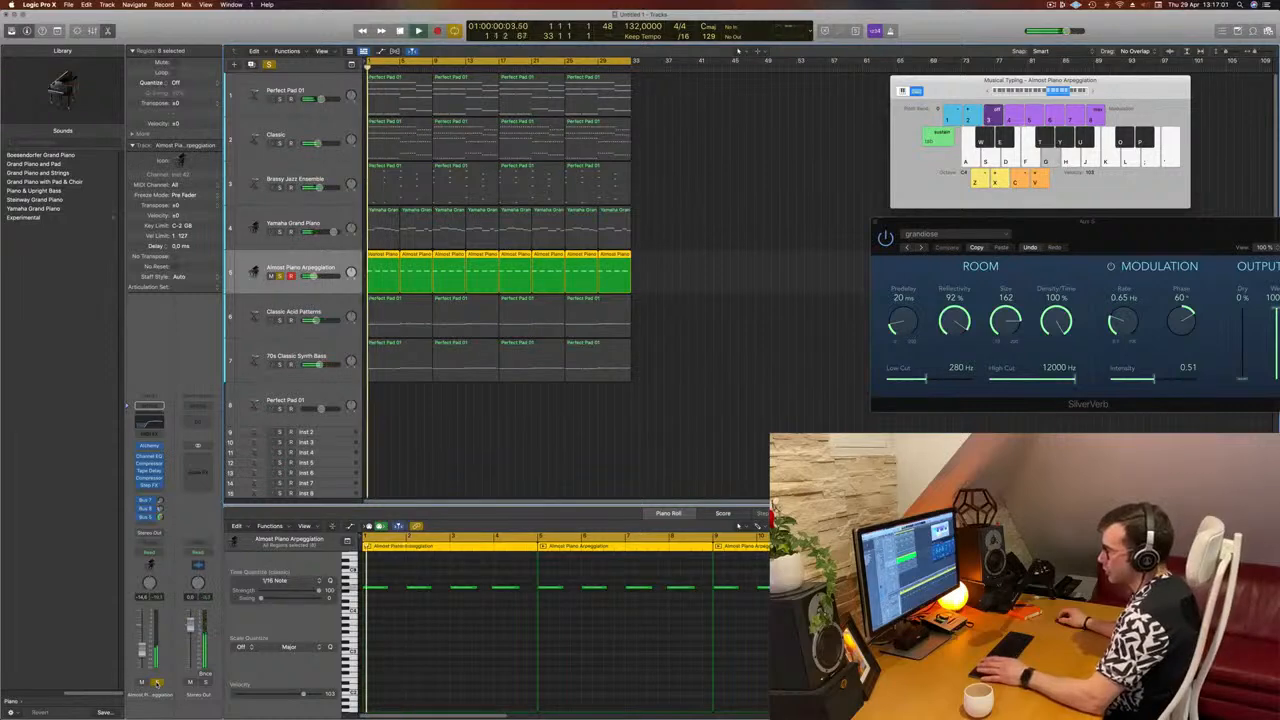
{"action": "key", "text": "s"}
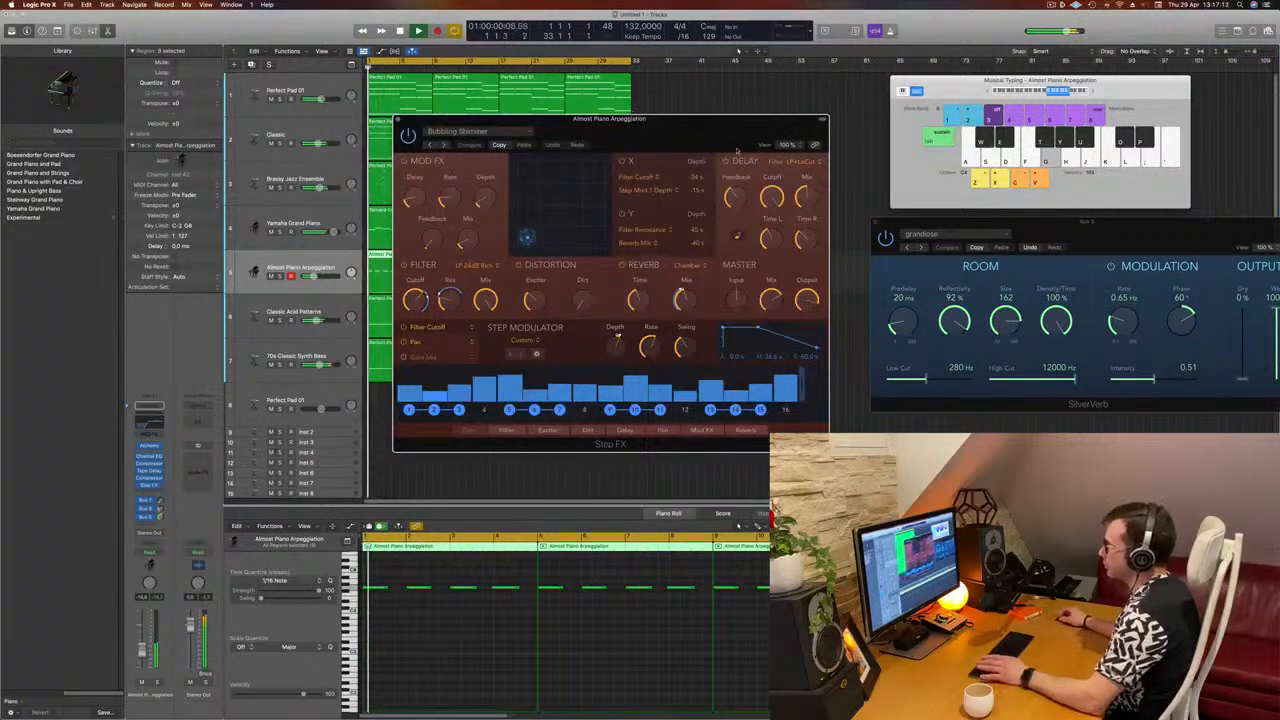
Change the Almost Piano Arpeggiation track's Step FX preset to Chaos Spring during playback.
{"action": "left_click_drag", "start_coordinate": [661, 137], "coordinate": [824, 153]}
{"action": "key", "text": "space"}
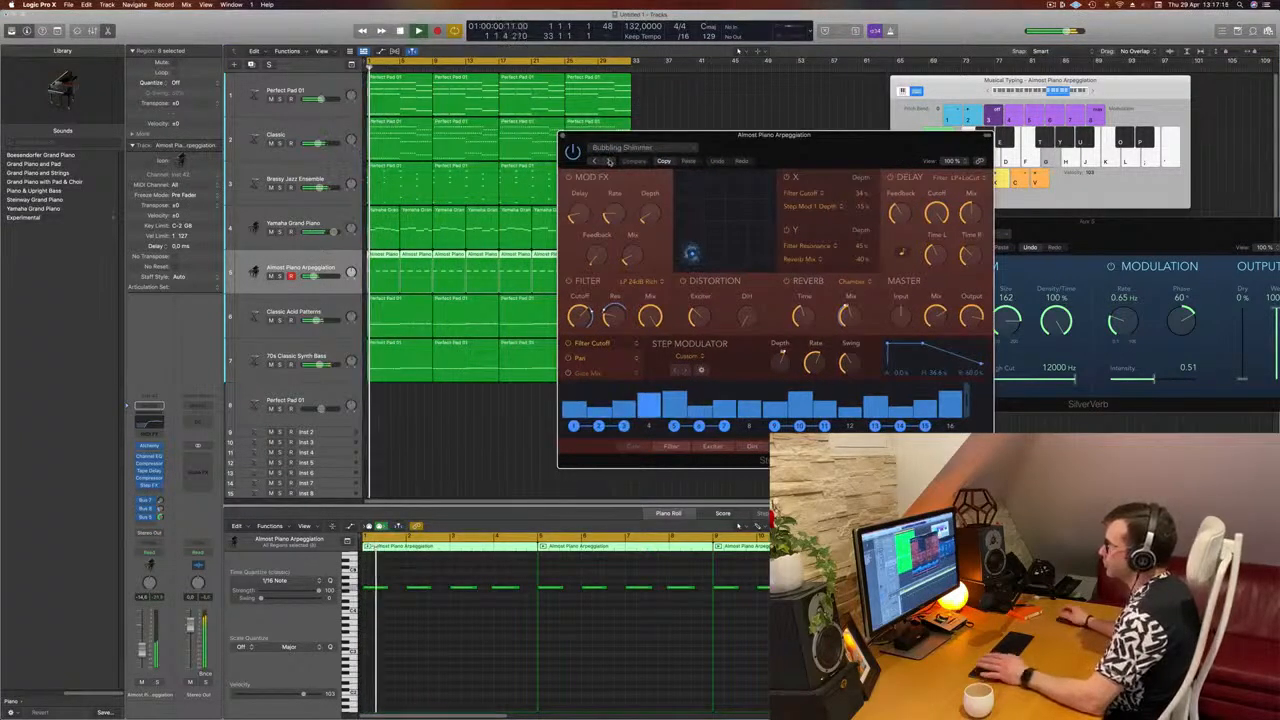
{"action": "left_click", "coordinate": [609, 161]}
{"action": "left_click_drag", "start_coordinate": [791, 153], "coordinate": [885, 190]}
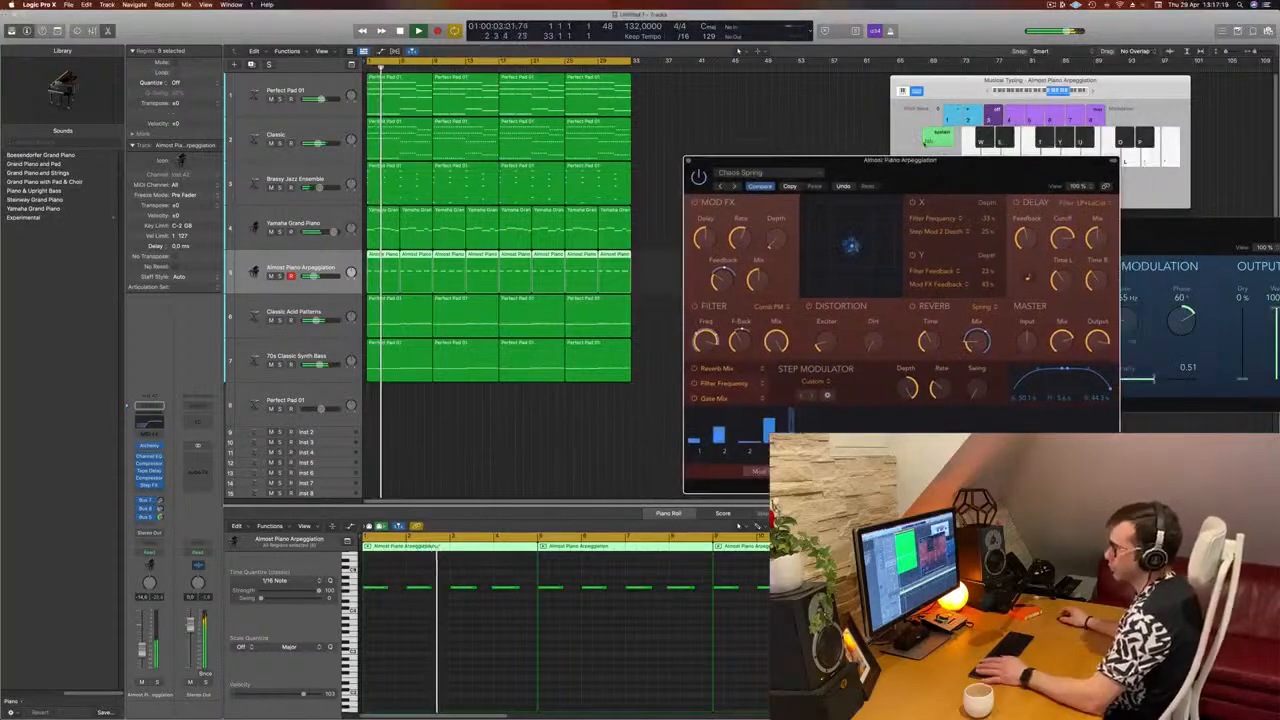
Lower the Almost Piano Arpeggiation track's volume slightly and close the Step FX window.
{"action": "left_click_drag", "start_coordinate": [142, 653], "coordinate": [141, 651]}
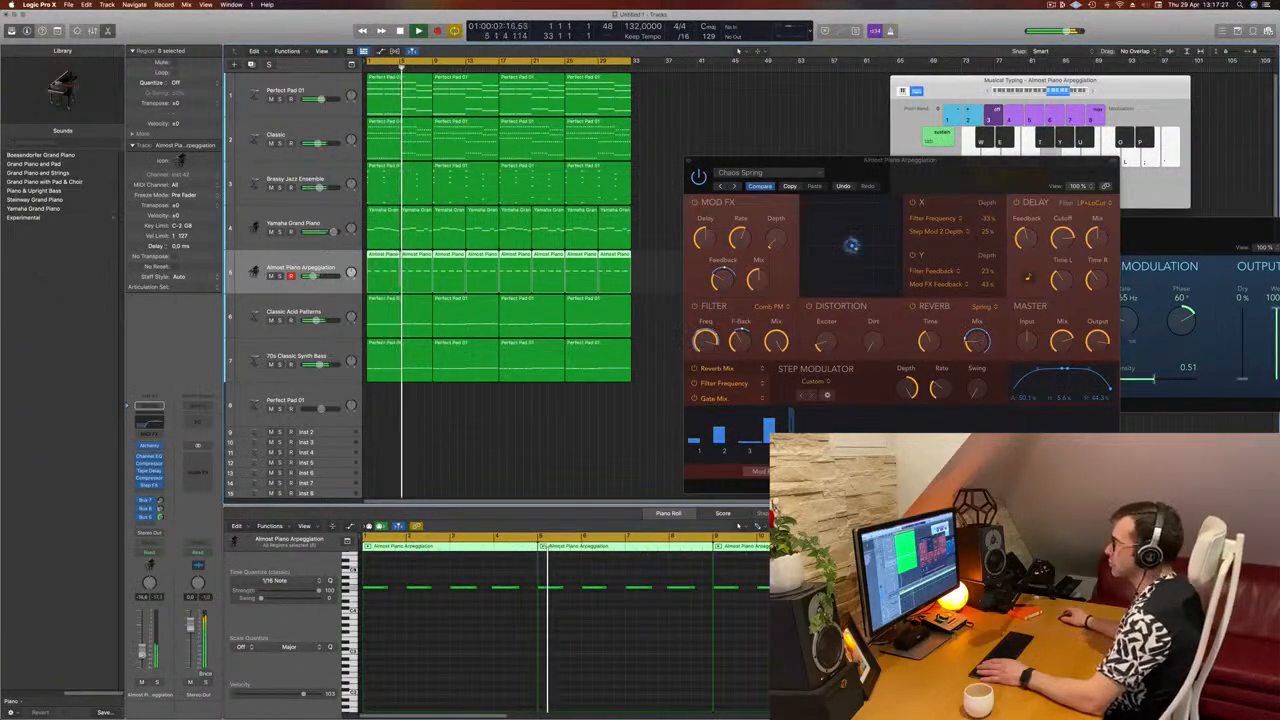
{"action": "left_click_drag", "start_coordinate": [1005, 159], "coordinate": [725, 117]}
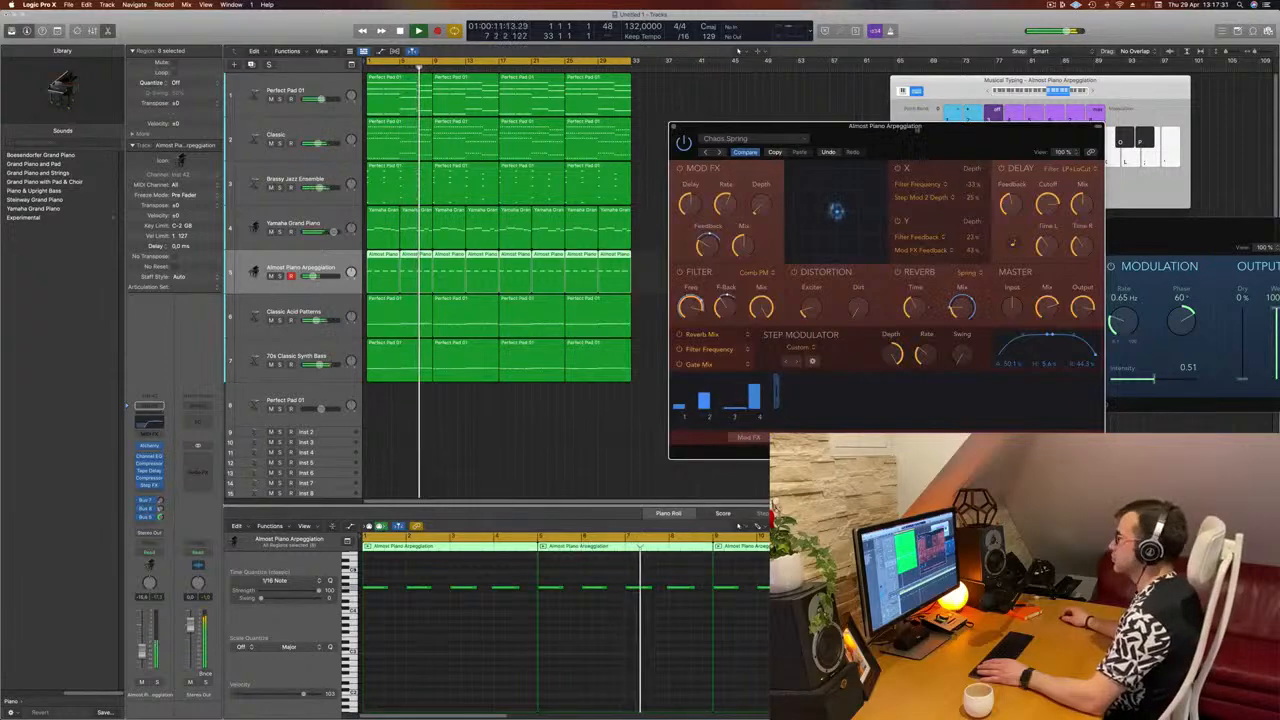
{"action": "left_click_drag", "start_coordinate": [673, 126], "coordinate": [667, 132]}
{"action": "left_click", "coordinate": [668, 131]}
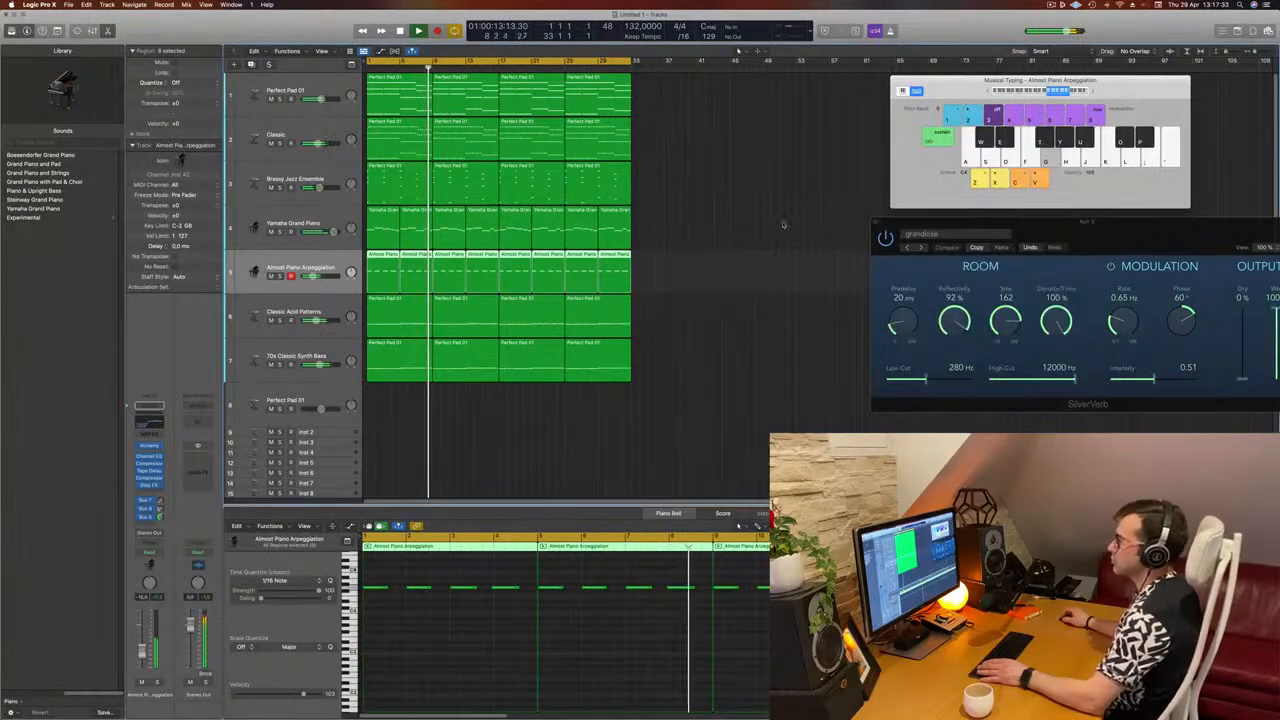
Deselect the regions, replay the loop from bar 1 and check the Kick 1, Ride and Perc 1 drum tracks.
{"action": "left_click", "coordinate": [731, 259]}
{"action": "scroll", "coordinate": [725, 260], "scroll_direction": "down", "scroll_amount": 3}
{"action": "scroll", "coordinate": [703, 261], "scroll_direction": "down", "scroll_amount": 4}
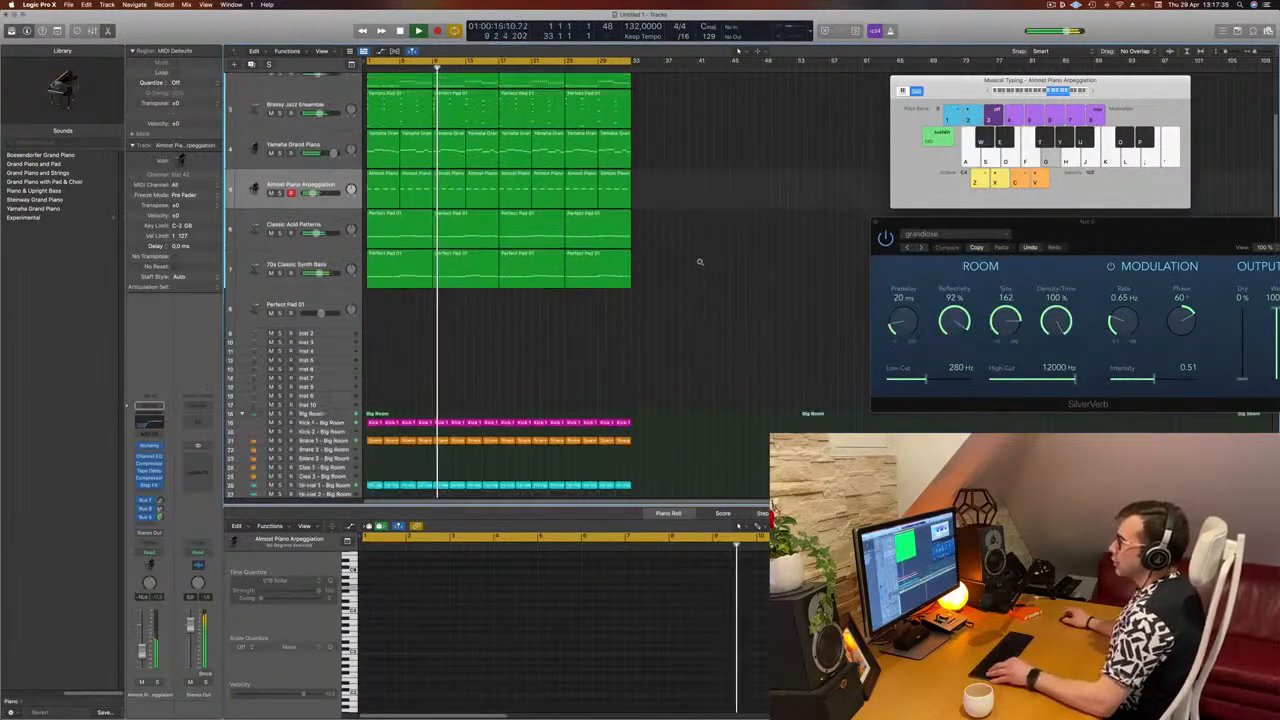
{"action": "scroll", "coordinate": [703, 258], "scroll_direction": "down", "scroll_amount": 4}
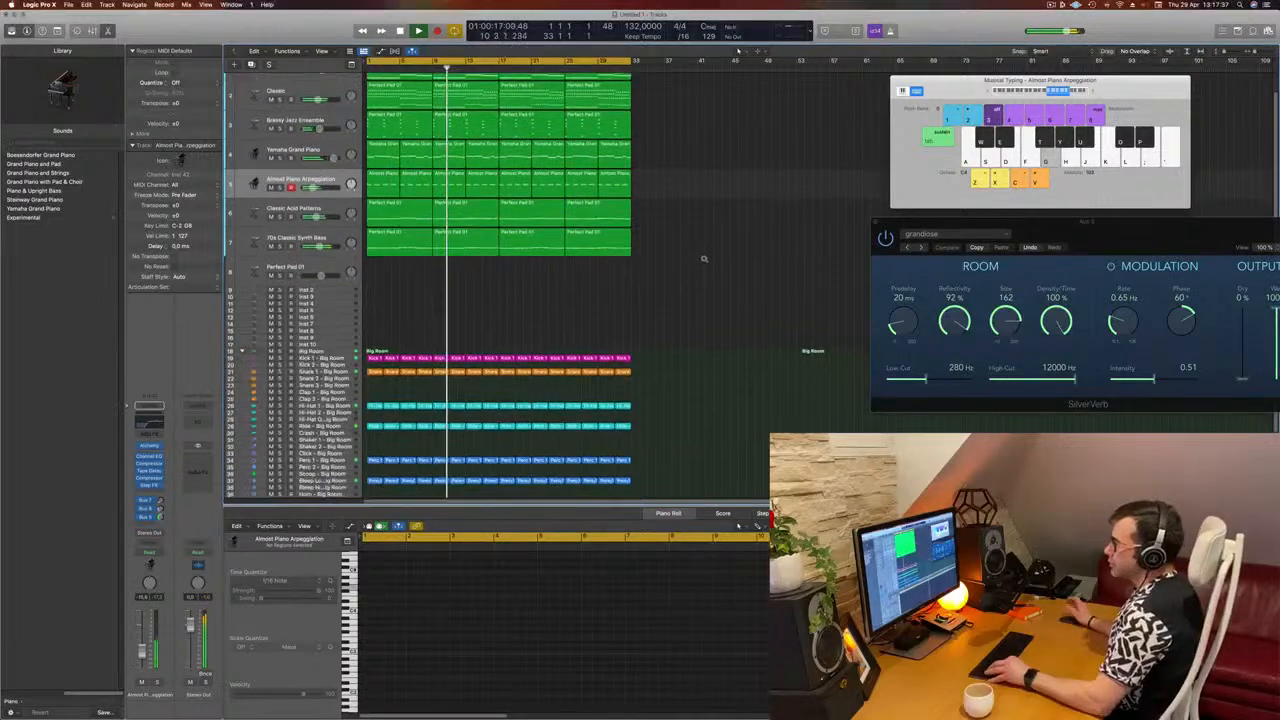
{"action": "scroll", "coordinate": [708, 261], "scroll_direction": "up", "scroll_amount": 2}
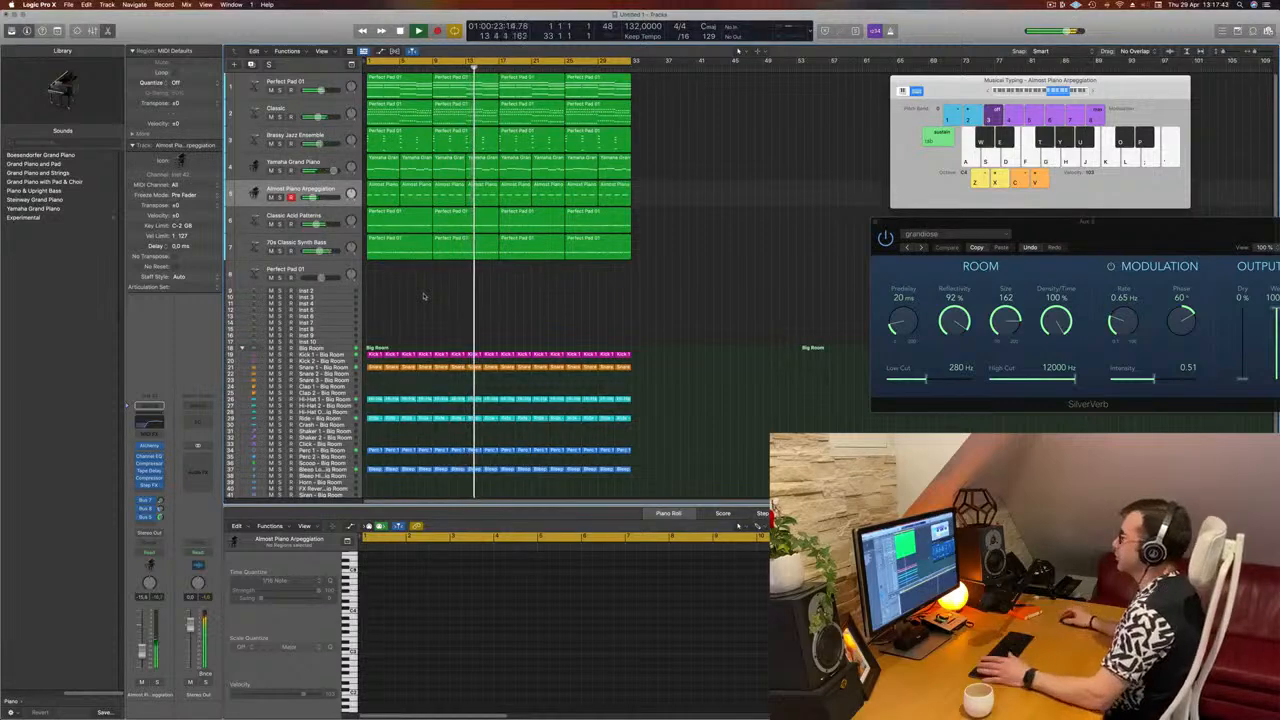
{"action": "key", "text": "Return"}
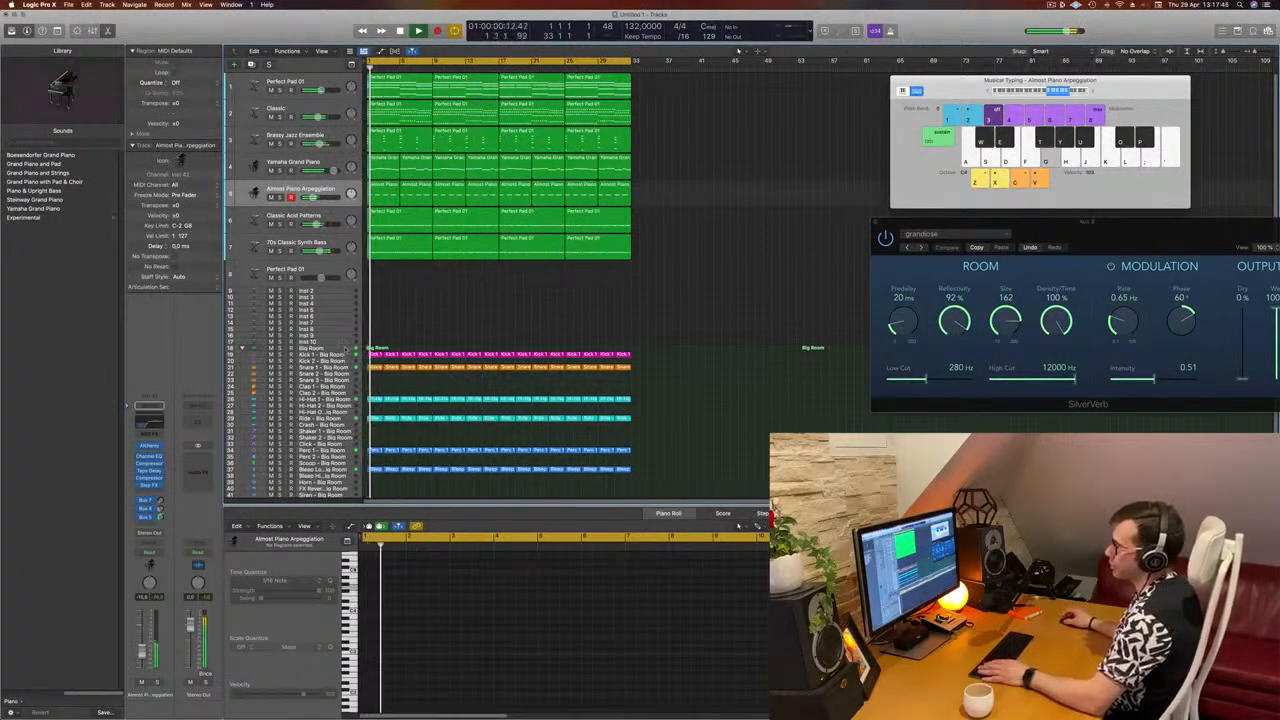
{"action": "left_click", "coordinate": [330, 355]}
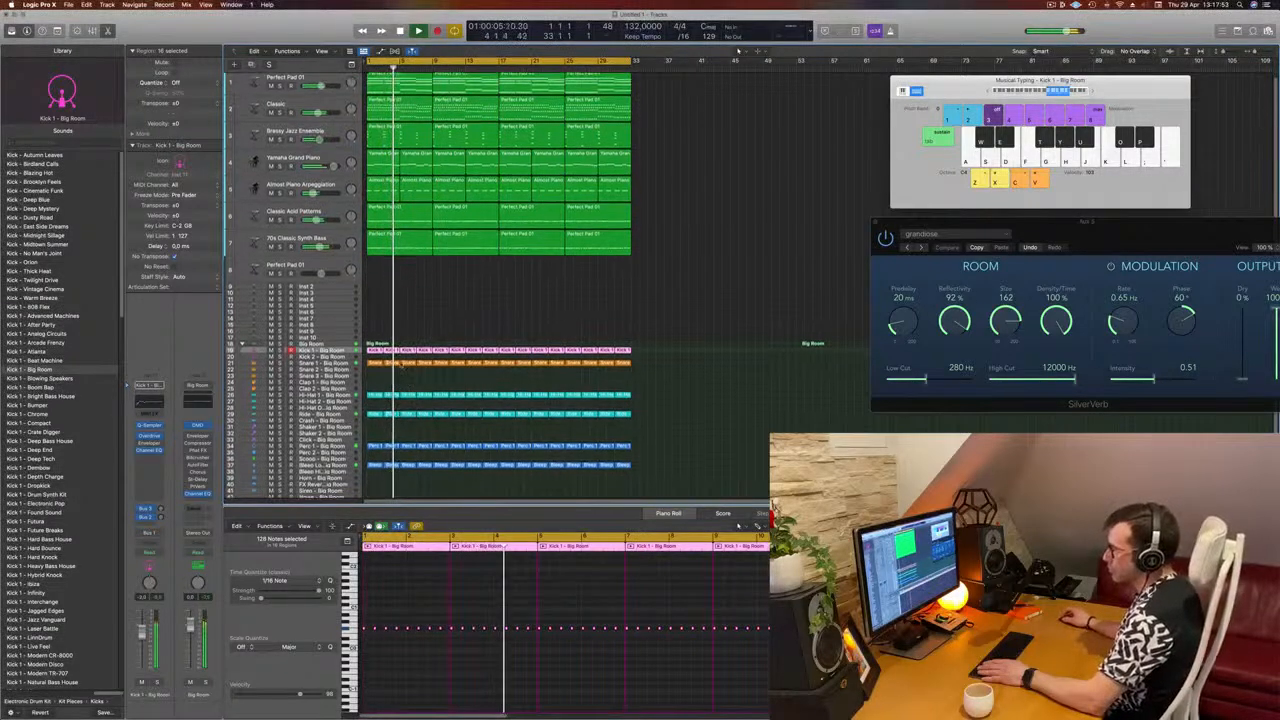
{"action": "scroll", "coordinate": [360, 415], "scroll_direction": "down", "scroll_amount": 2}
{"action": "key", "text": "Return"}
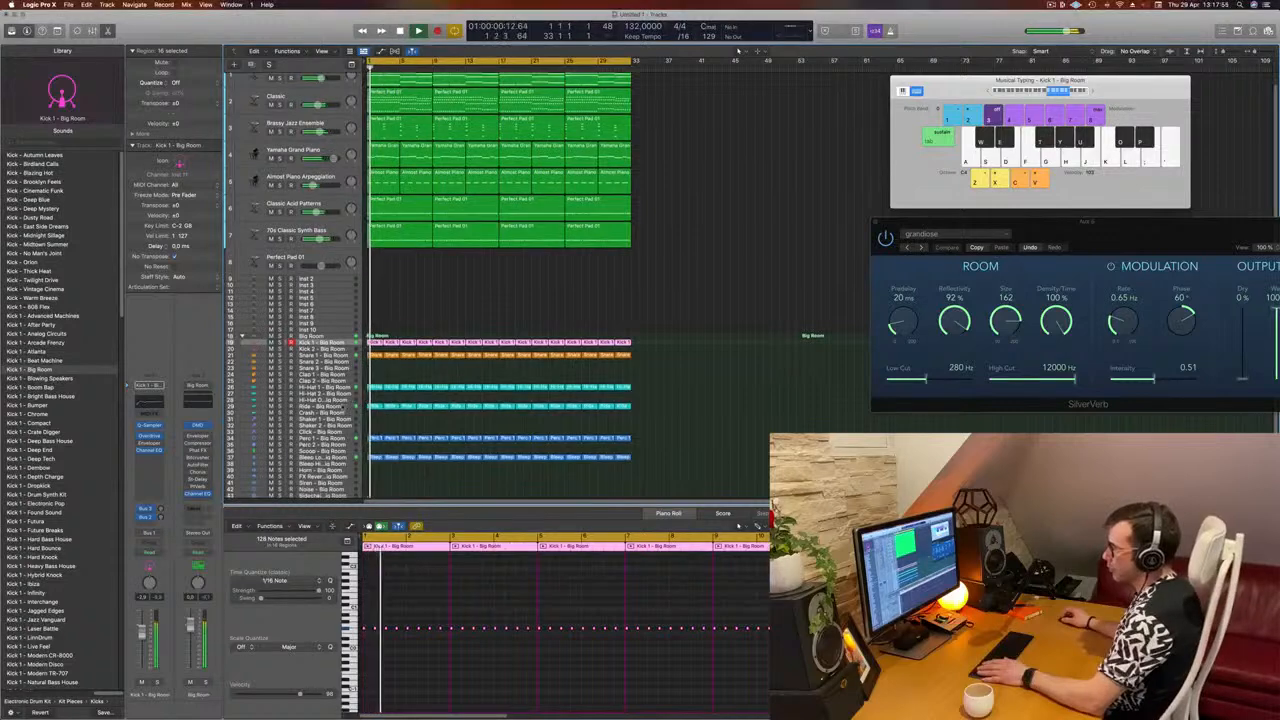
{"action": "left_click", "coordinate": [343, 407]}
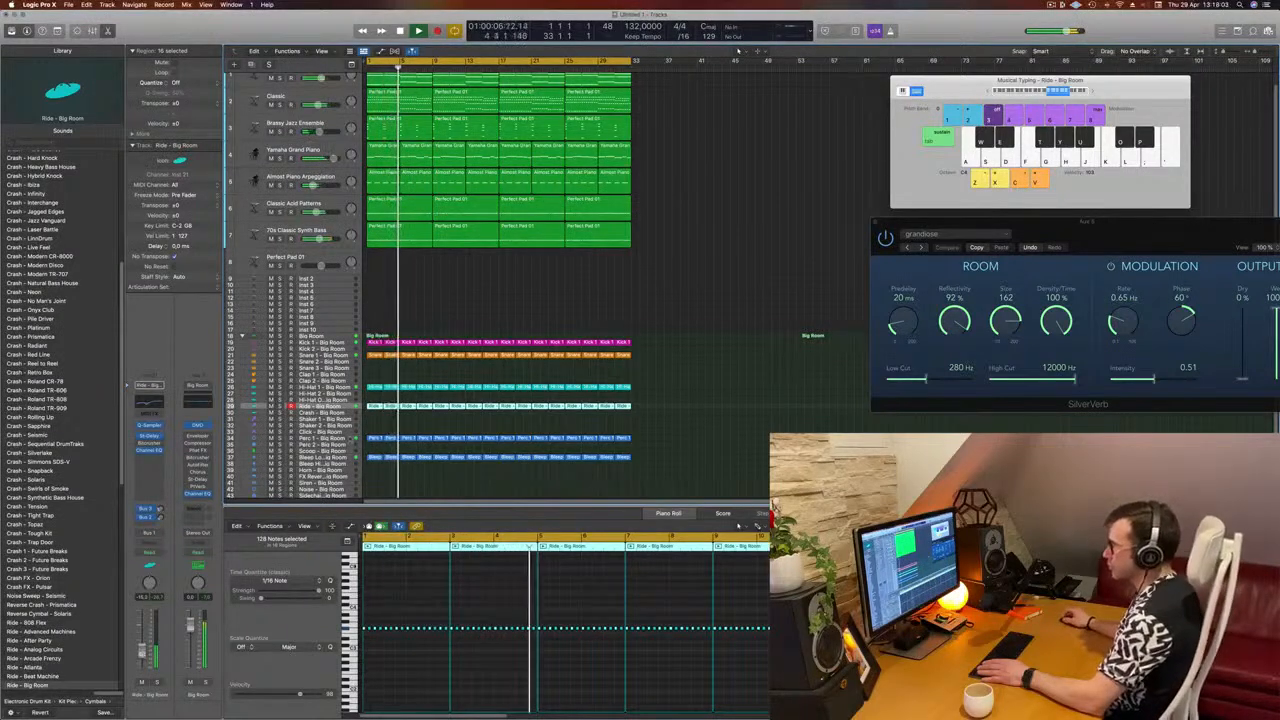
{"action": "left_click", "coordinate": [346, 440]}
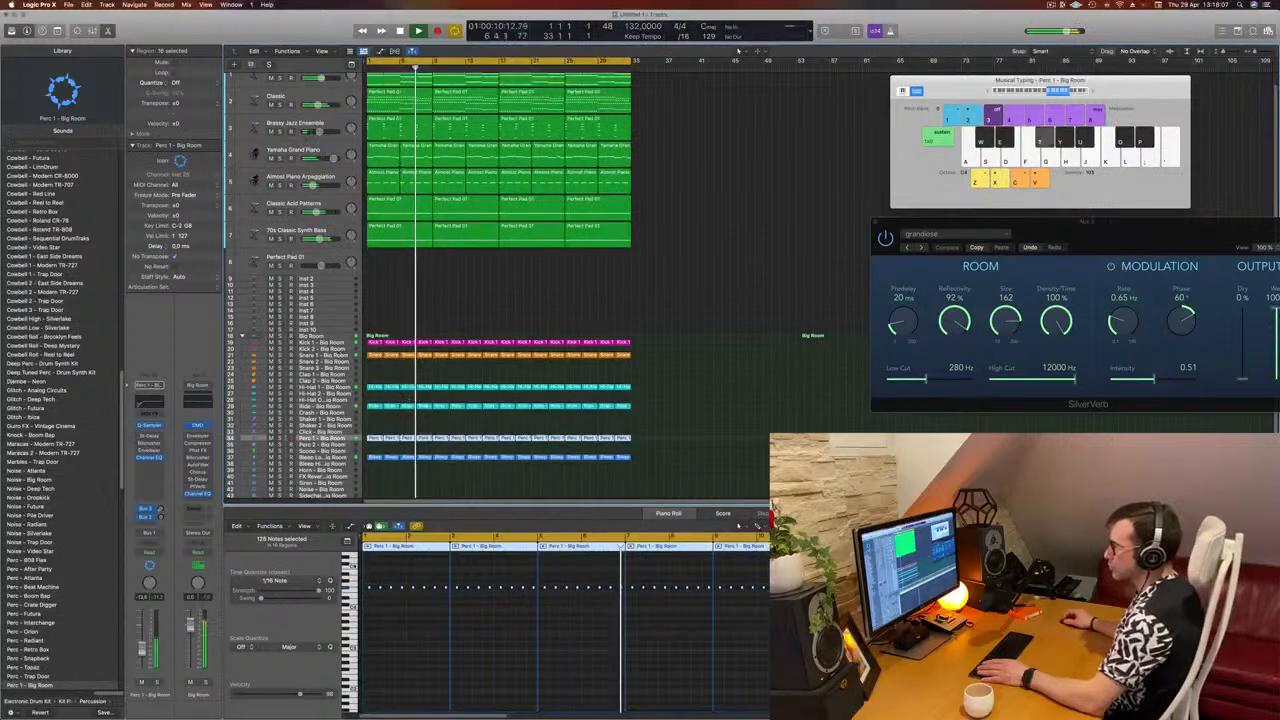
Raise the Snare 1 track's delay send slightly while the loop plays from bar 1.
{"action": "left_click", "coordinate": [337, 349]}
{"action": "left_click", "coordinate": [337, 355]}
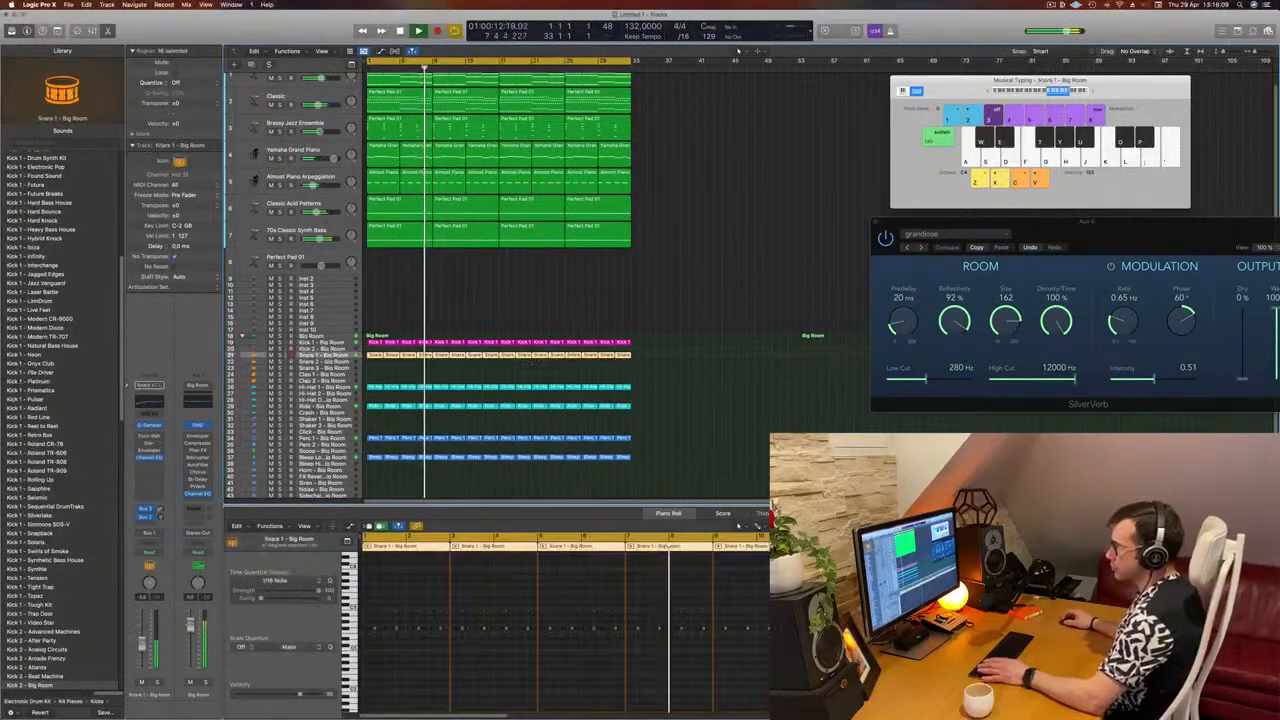
{"action": "key", "text": "Return"}
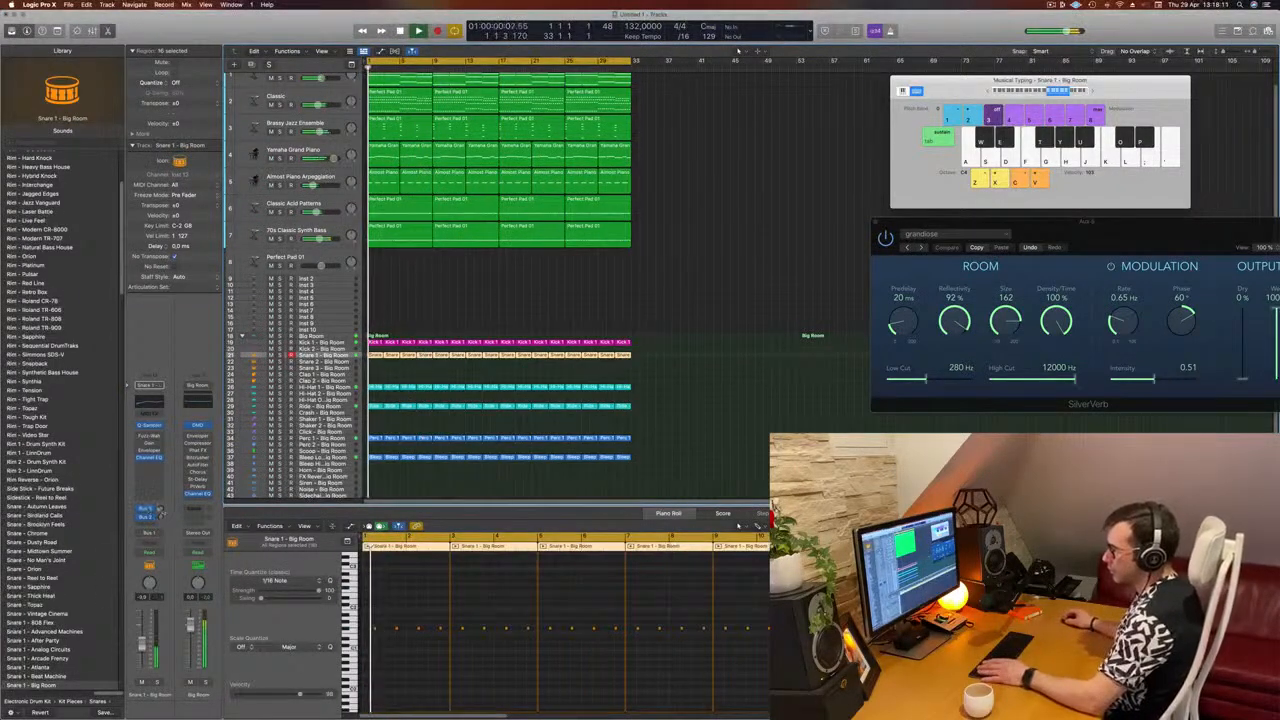
{"action": "left_click_drag", "start_coordinate": [161, 517], "coordinate": [161, 511]}
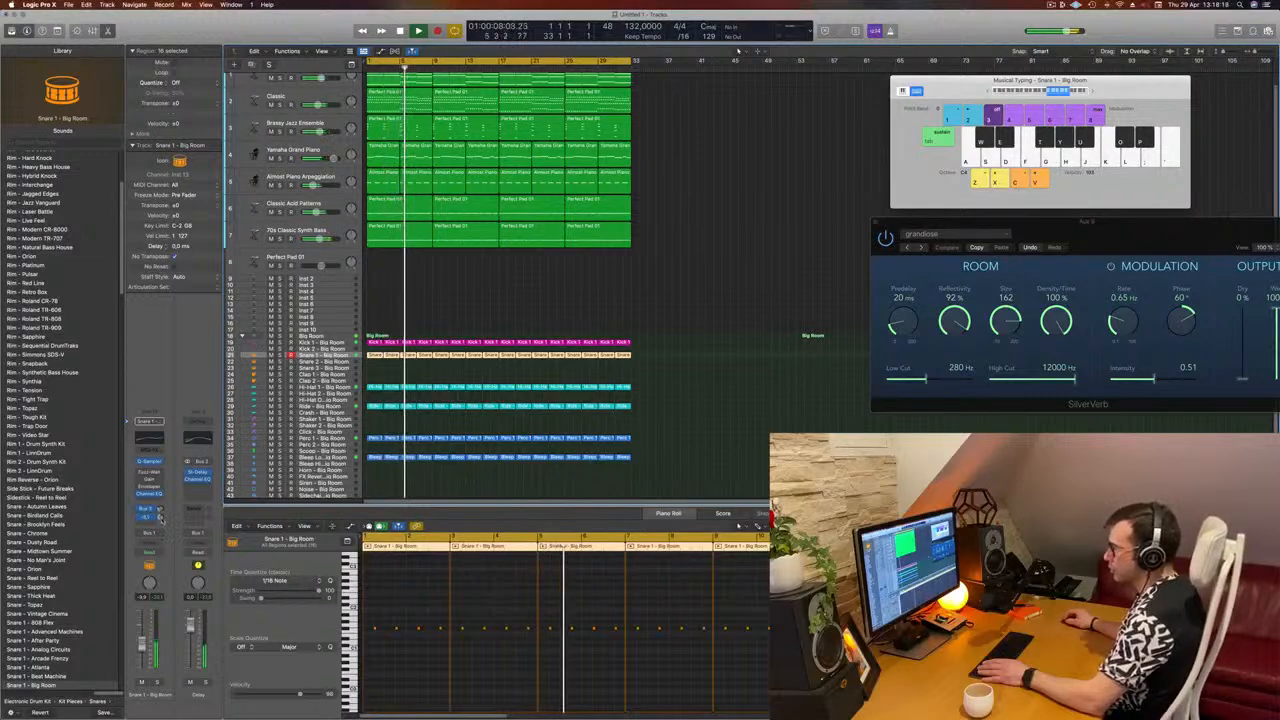
Repeat all regions once to extend the arrangement to 64 bars and show the secondary ruler.
{"action": "left_click", "coordinate": [700, 401]}
{"action": "scroll", "coordinate": [699, 285], "scroll_direction": "up", "scroll_amount": 1}
{"action": "scroll", "coordinate": [699, 285], "scroll_direction": "up", "scroll_amount": 2}
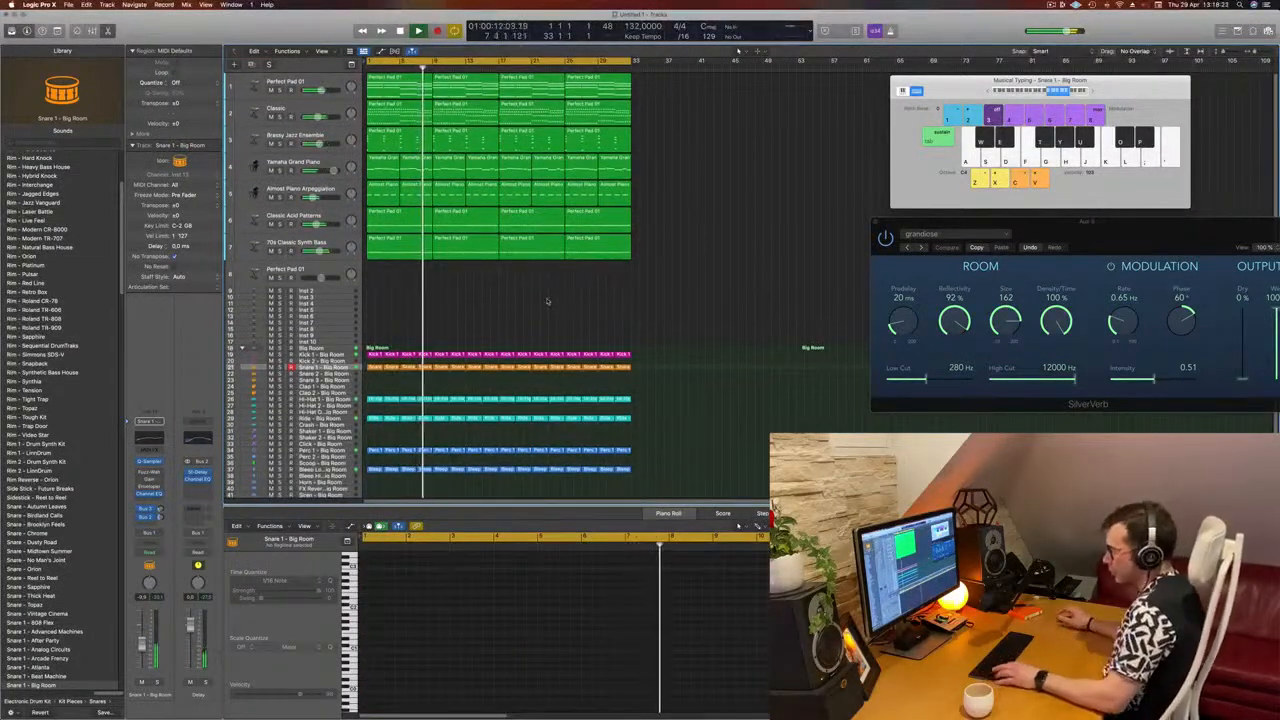
{"action": "key", "text": "super+r"}
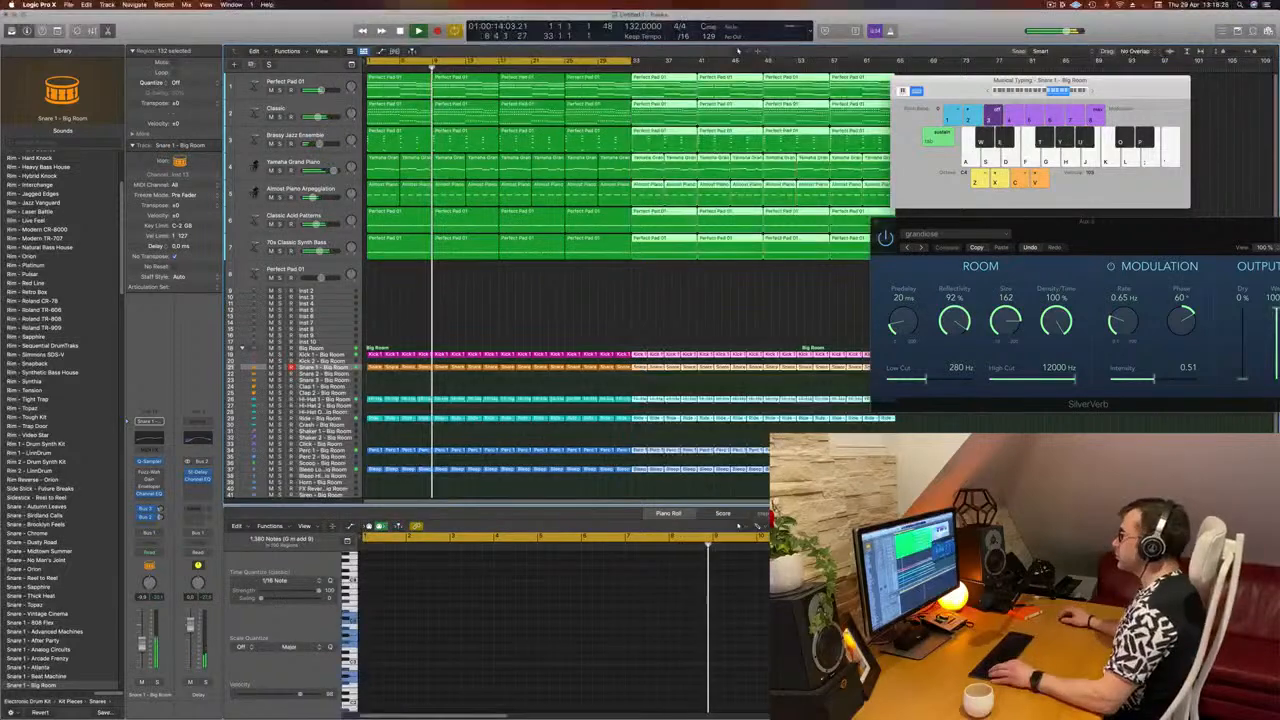
{"action": "key", "text": "super+Left"}
{"action": "left_click", "coordinate": [321, 51]}
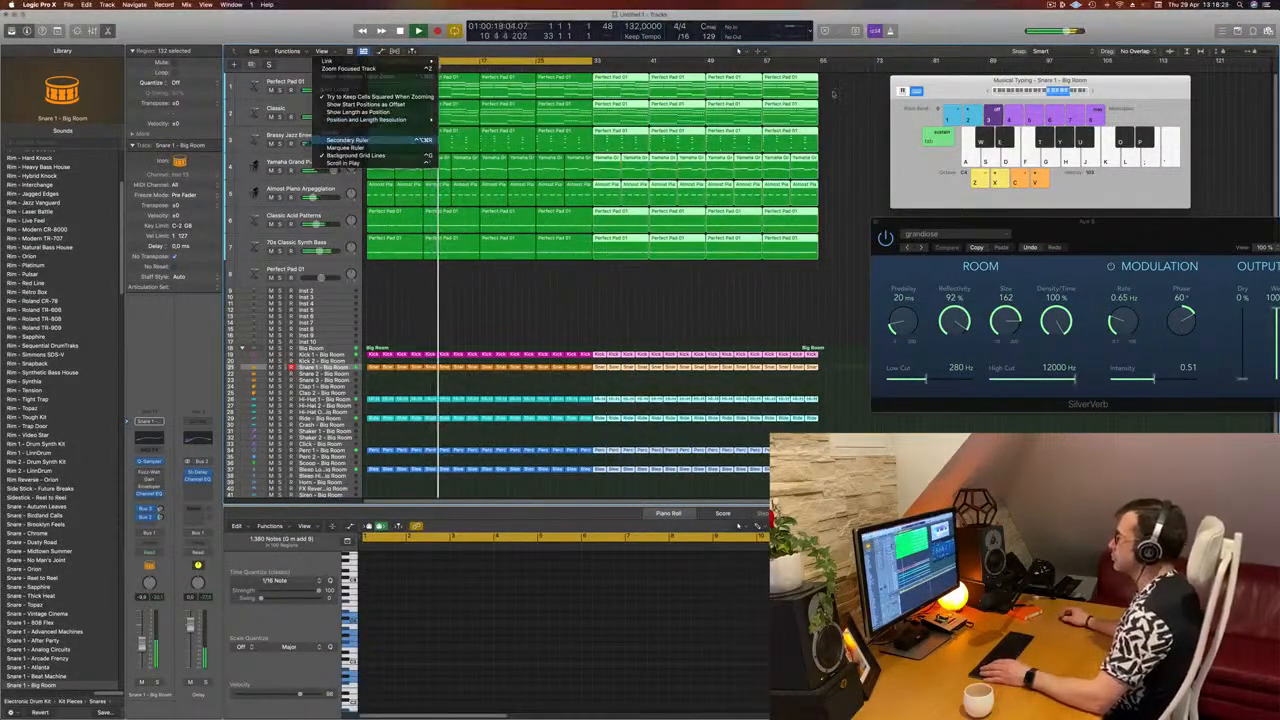
{"action": "left_click", "coordinate": [348, 140]}
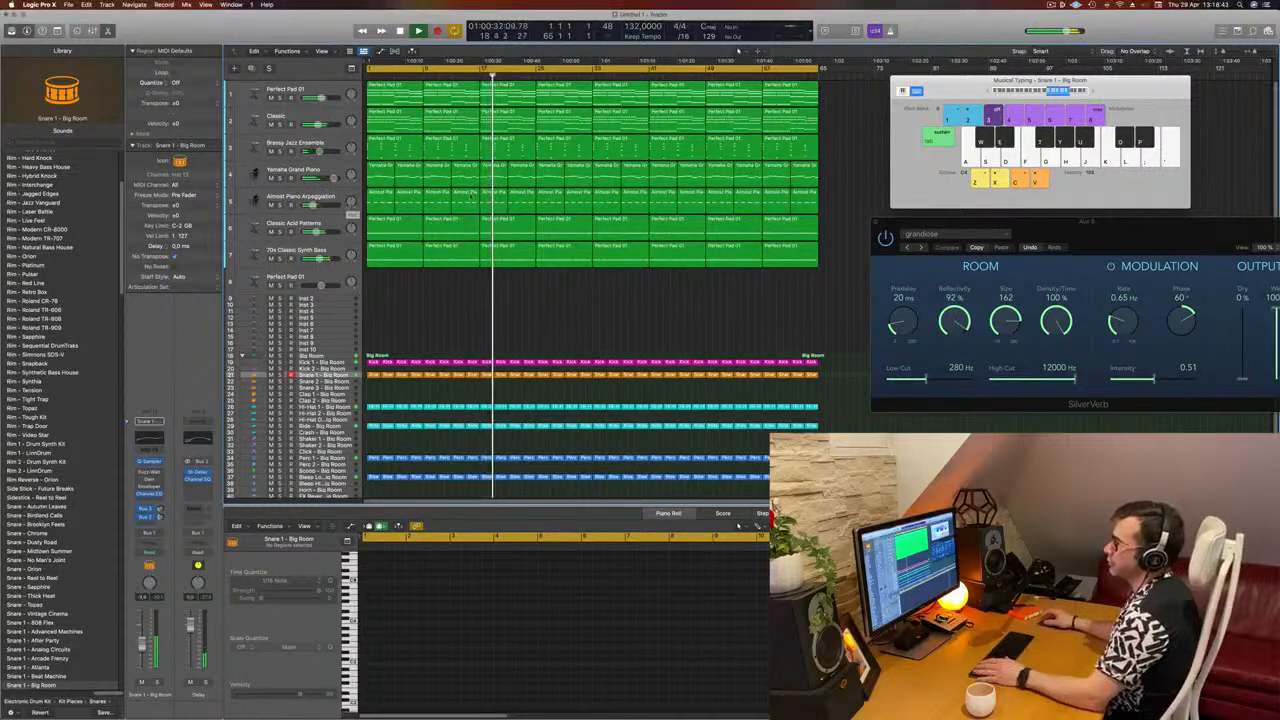
Briefly solo the Almost Piano Arpeggiation track and move it to the top of the track list.
{"action": "left_click", "coordinate": [316, 122]}
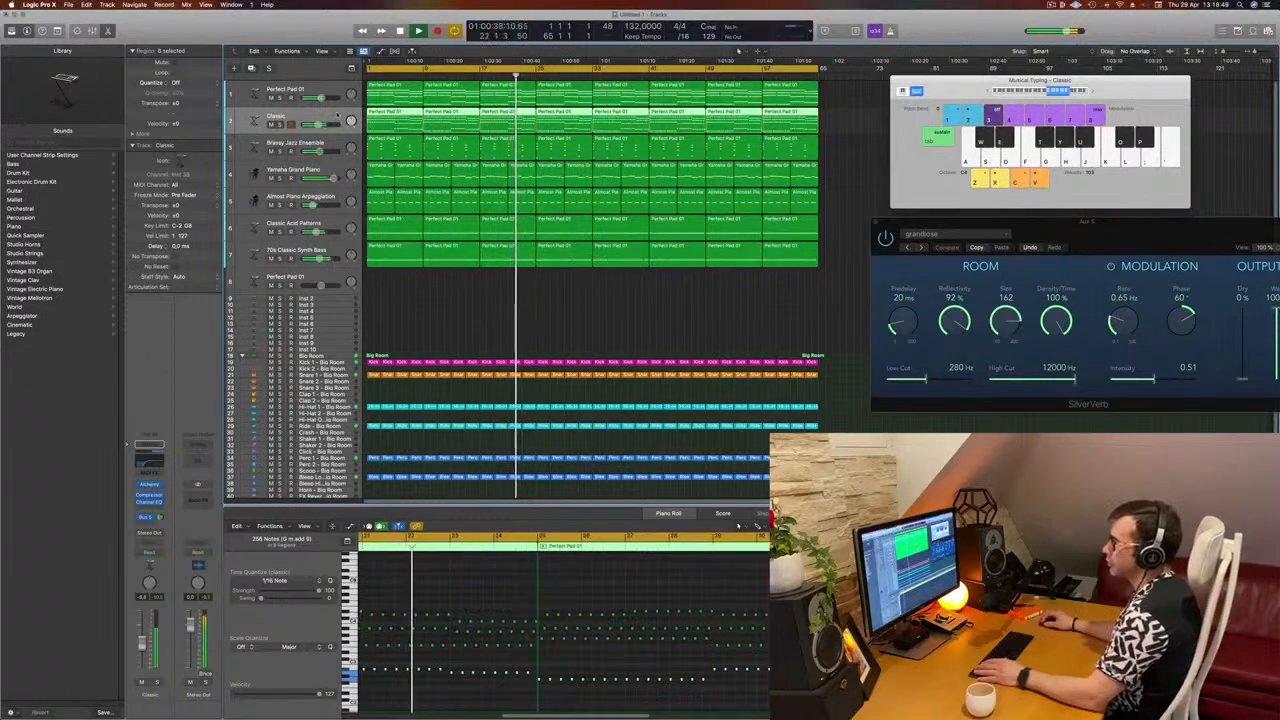
{"action": "left_click", "coordinate": [280, 206]}
{"action": "left_click", "coordinate": [280, 206]}
{"action": "left_click_drag", "start_coordinate": [345, 196], "coordinate": [348, 82]}
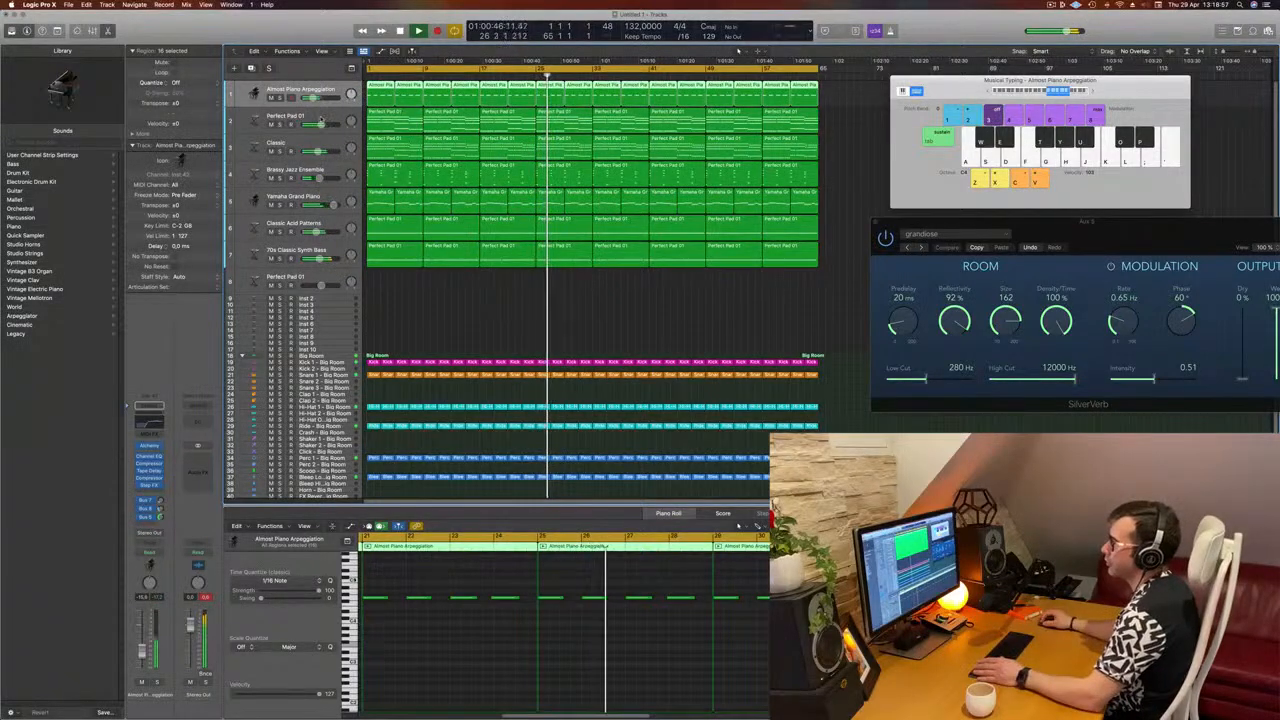
Briefly solo the Perfect Pad 01 track and reorder the list so Yamaha Grand Piano sits second and Perfect Pad 01 fifth.
{"action": "left_click", "coordinate": [286, 121]}
{"action": "left_click", "coordinate": [281, 125]}
{"action": "left_click", "coordinate": [281, 125]}
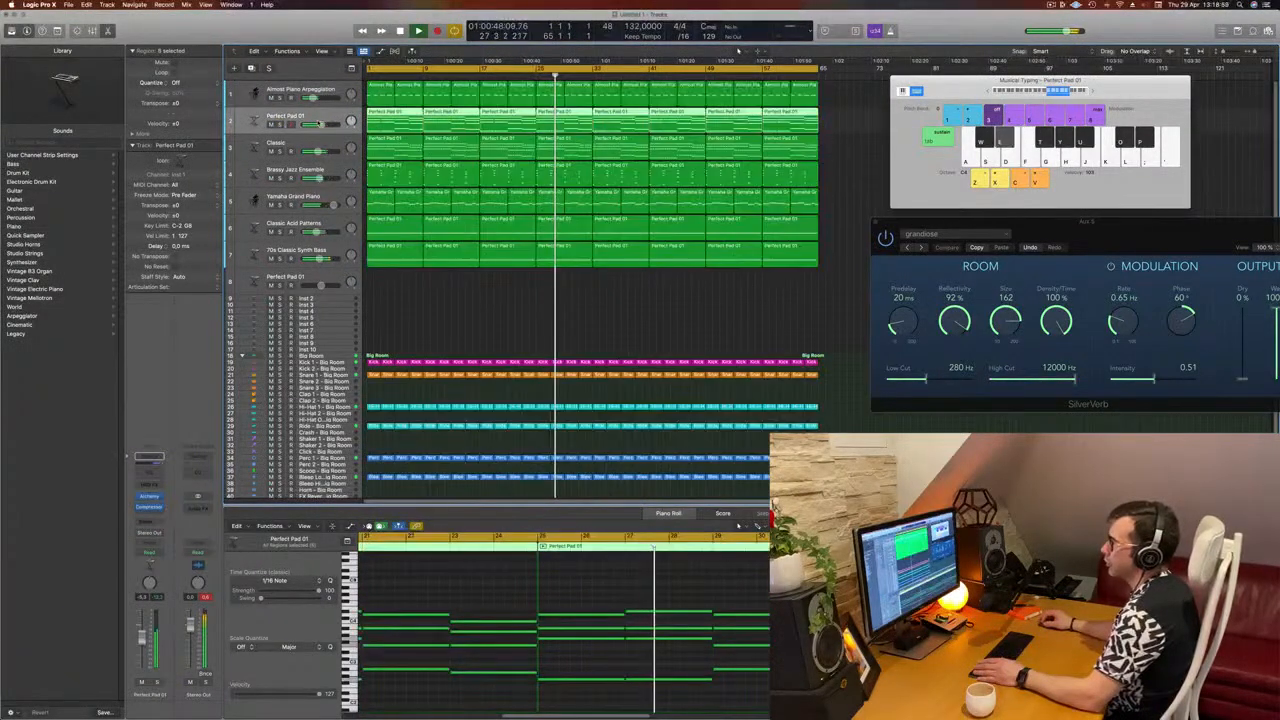
{"action": "mouse_move", "coordinate": [315, 131]}
{"action": "left_mouse_down"}
{"action": "mouse_move", "coordinate": [317, 196]}
{"action": "mouse_move", "coordinate": [316, 121]}
{"action": "left_mouse_up"}
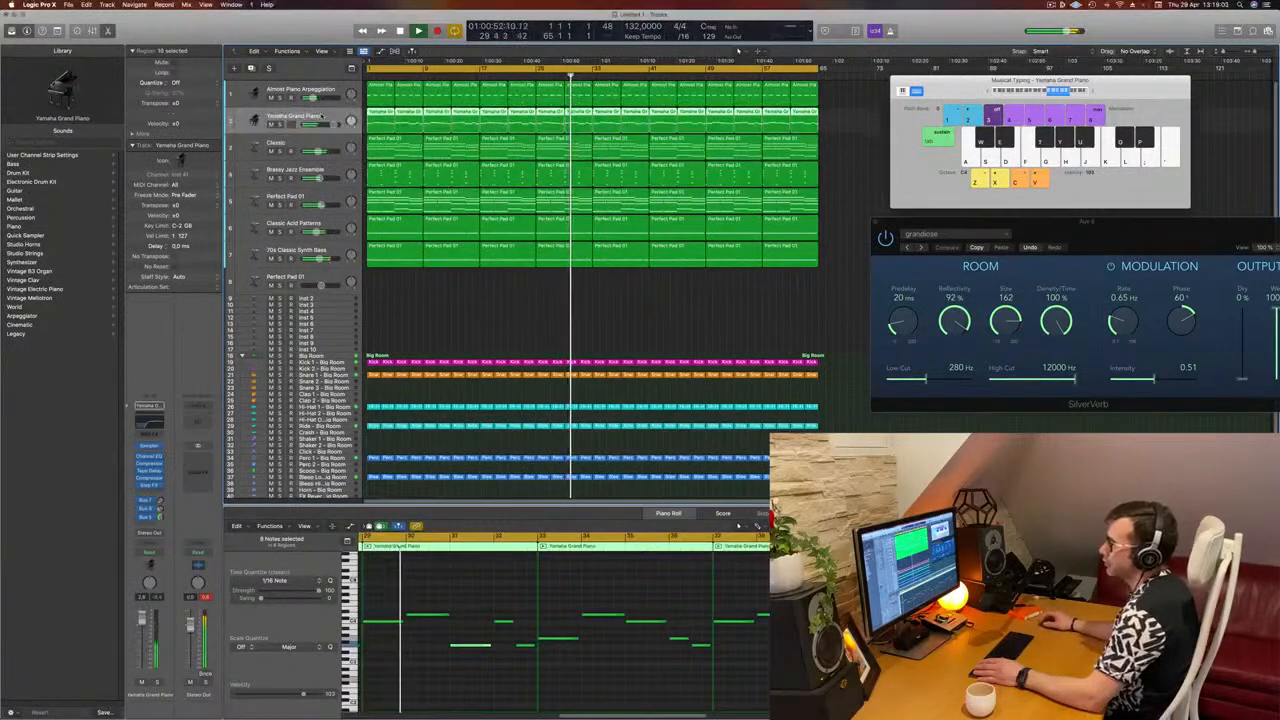
Briefly solo the Brassy Jazz Ensemble track and move it directly below Yamaha Grand Piano.
{"action": "left_click", "coordinate": [280, 178]}
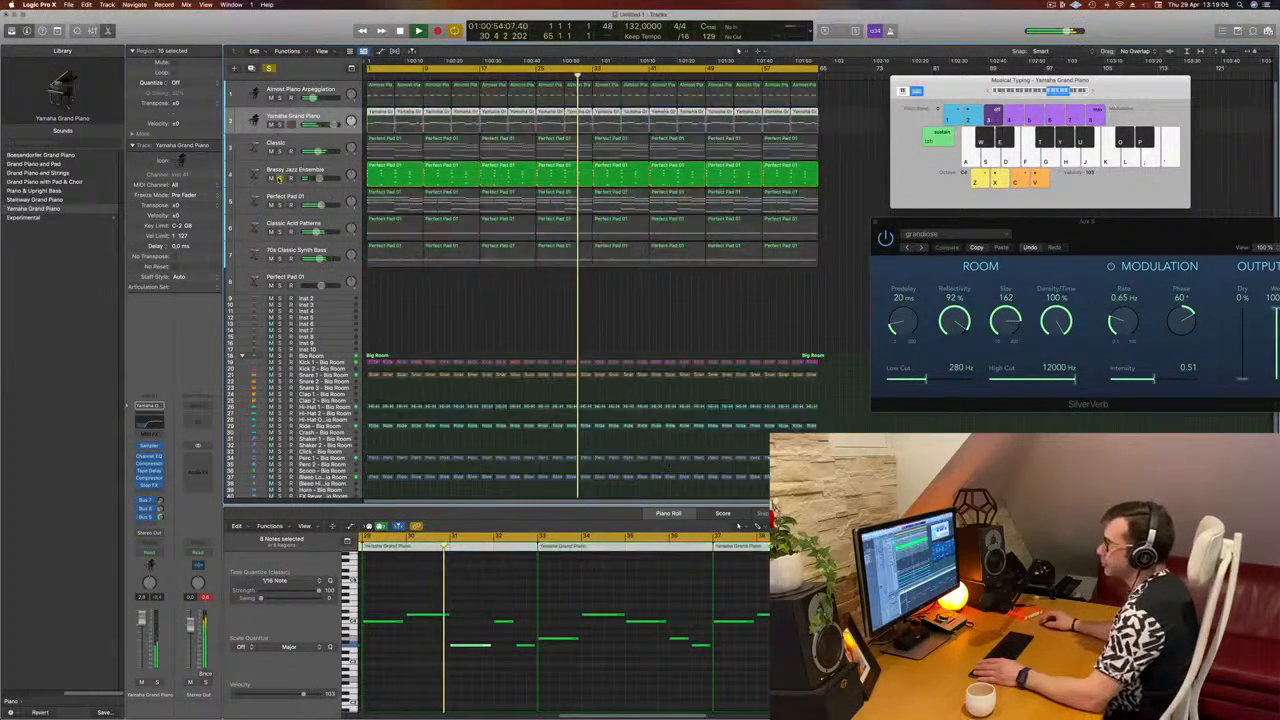
{"action": "left_click", "coordinate": [280, 178]}
{"action": "left_click_drag", "start_coordinate": [333, 170], "coordinate": [334, 139]}
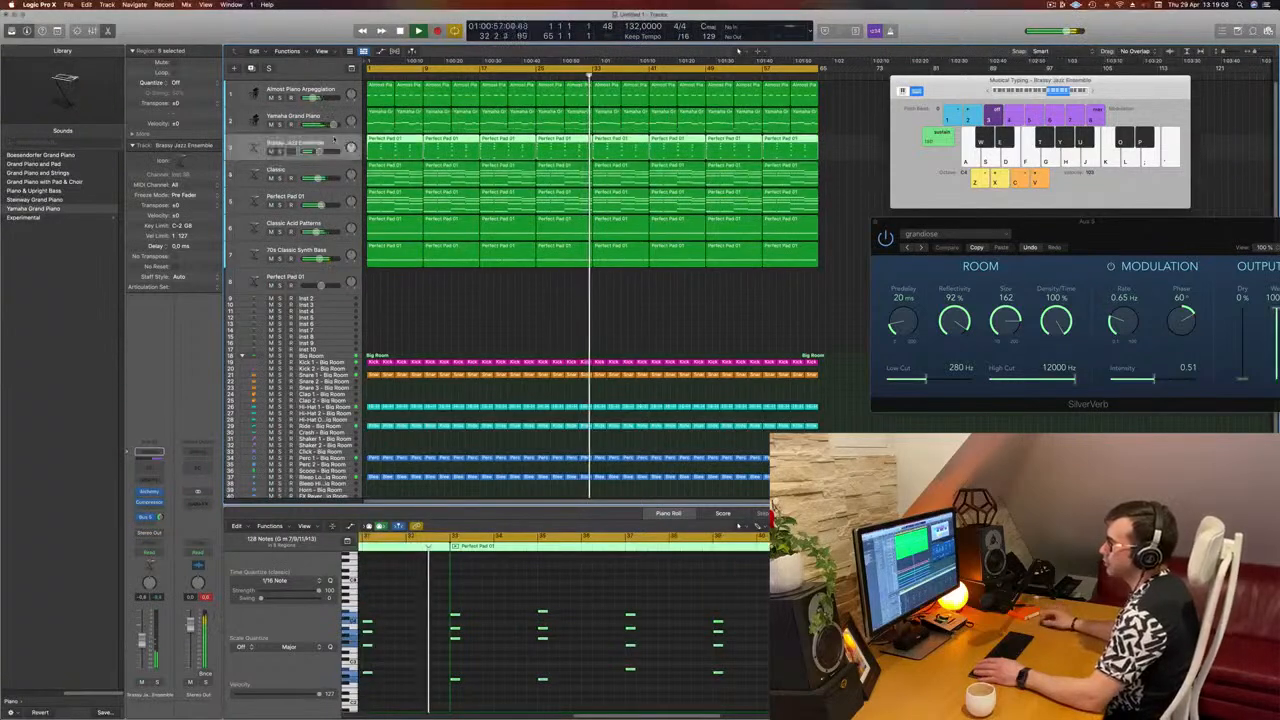
Listen to Classic, Perfect Pad 01, Classic Acid Patterns and 70s Classic Synth Bass soloed one after another, then restart playback.
{"action": "left_click", "coordinate": [298, 173]}
{"action": "left_click", "coordinate": [280, 178]}
{"action": "left_click", "coordinate": [280, 178]}
{"action": "left_click", "coordinate": [280, 205]}
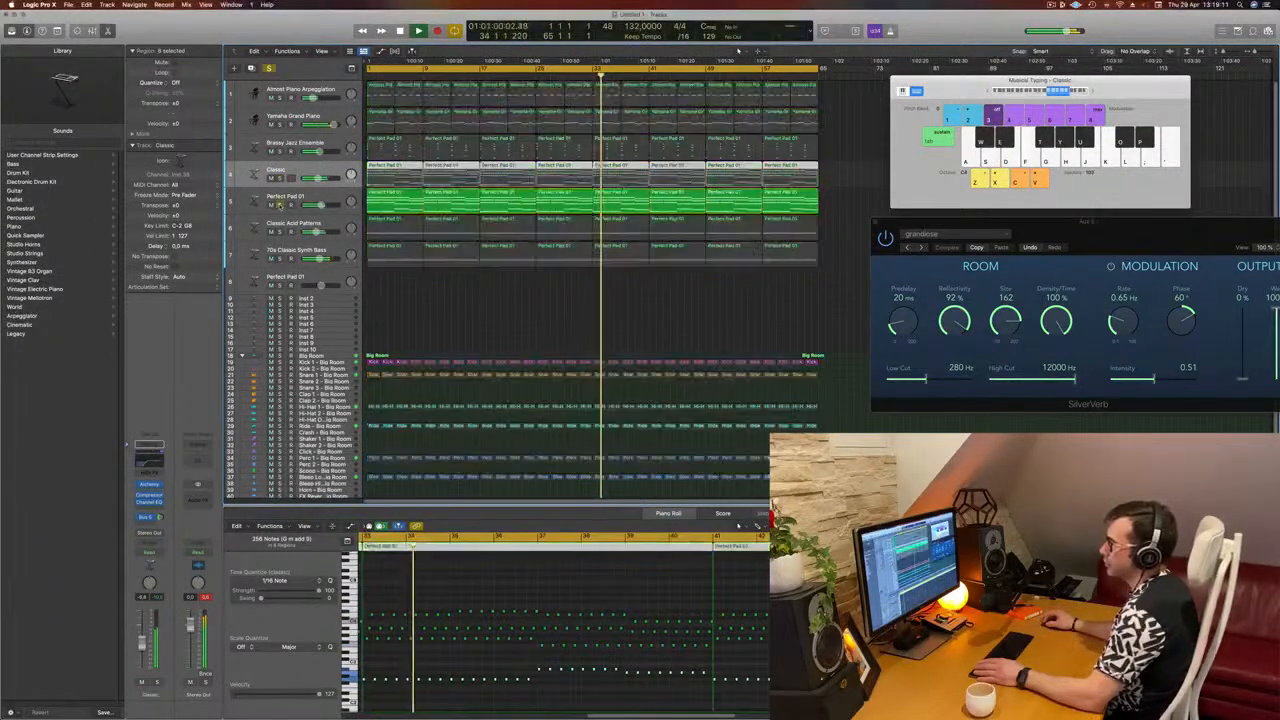
{"action": "left_click", "coordinate": [280, 205]}
{"action": "left_click", "coordinate": [280, 231]}
{"action": "left_click", "coordinate": [280, 231]}
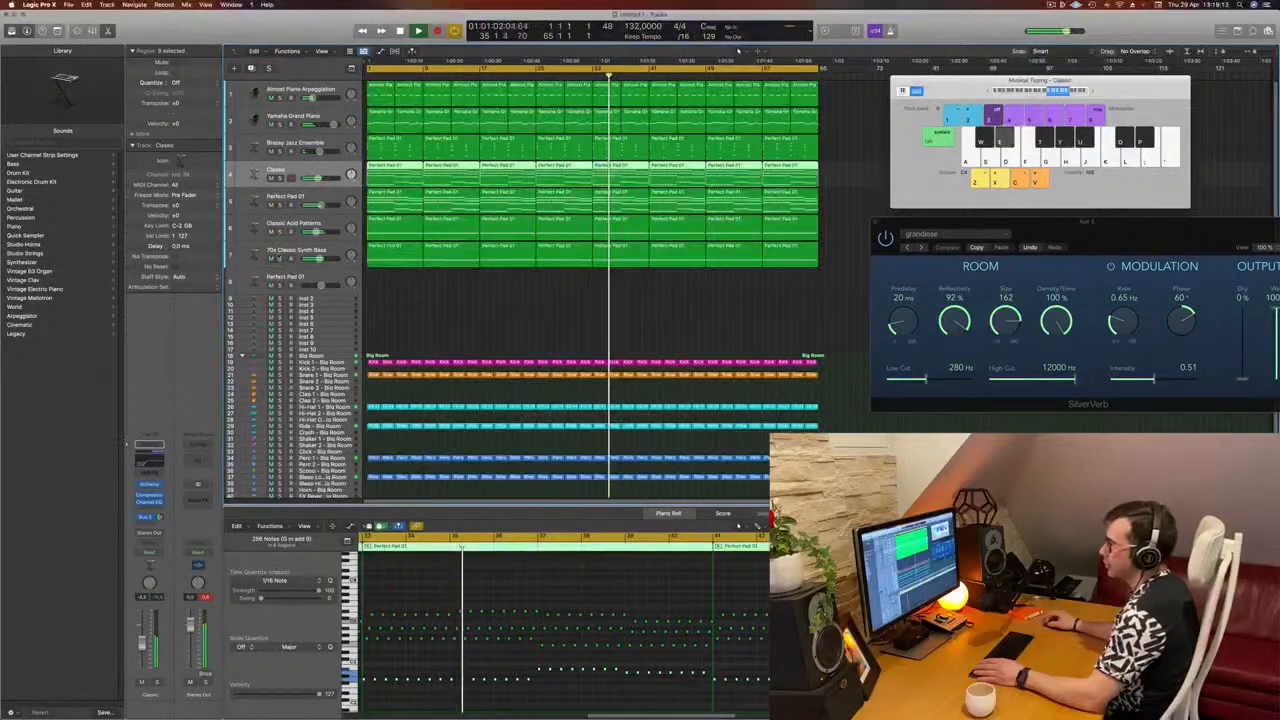
{"action": "left_click", "coordinate": [280, 259]}
{"action": "left_click", "coordinate": [280, 259]}
{"action": "key", "text": "space"}
{"action": "key", "text": "space"}
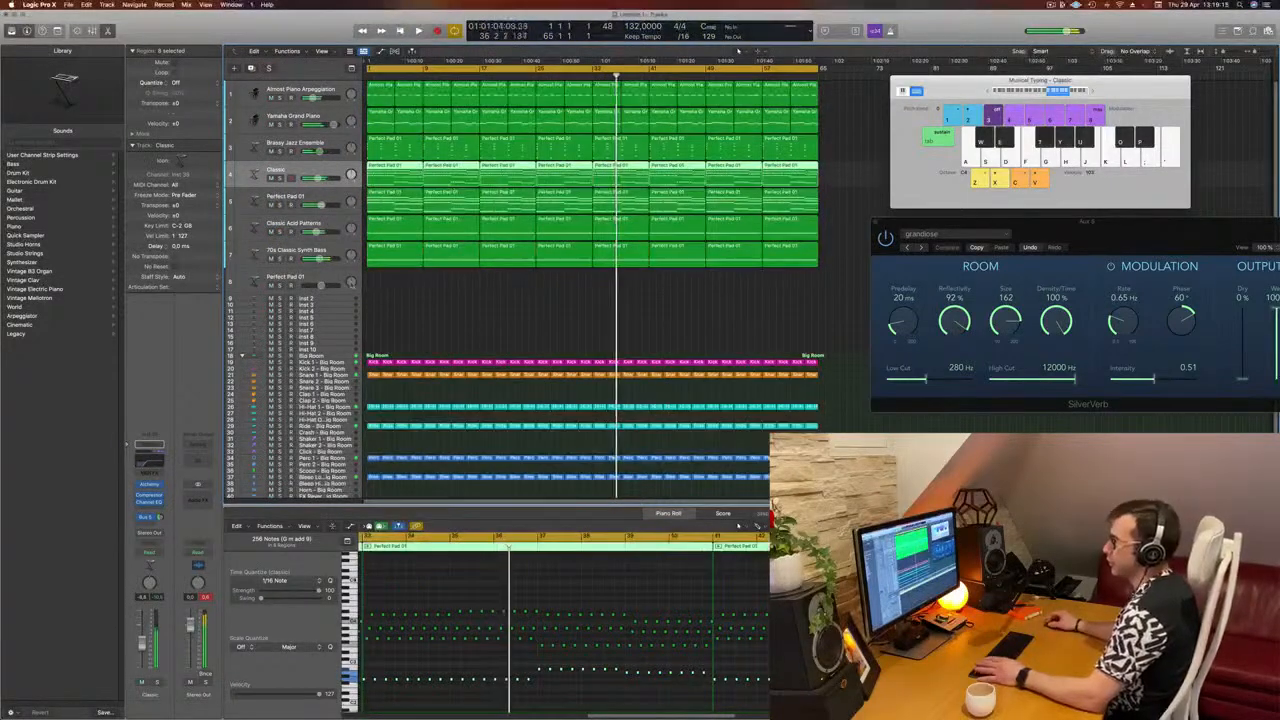
Delete the empty Perfect Pad 01 track and the unused Inst 2 to Inst 10 tracks above the Big Room drums.
{"action": "left_click", "coordinate": [333, 279]}
{"action": "key", "text": "BackSpace"}
{"action": "key", "text": "BackSpace"}
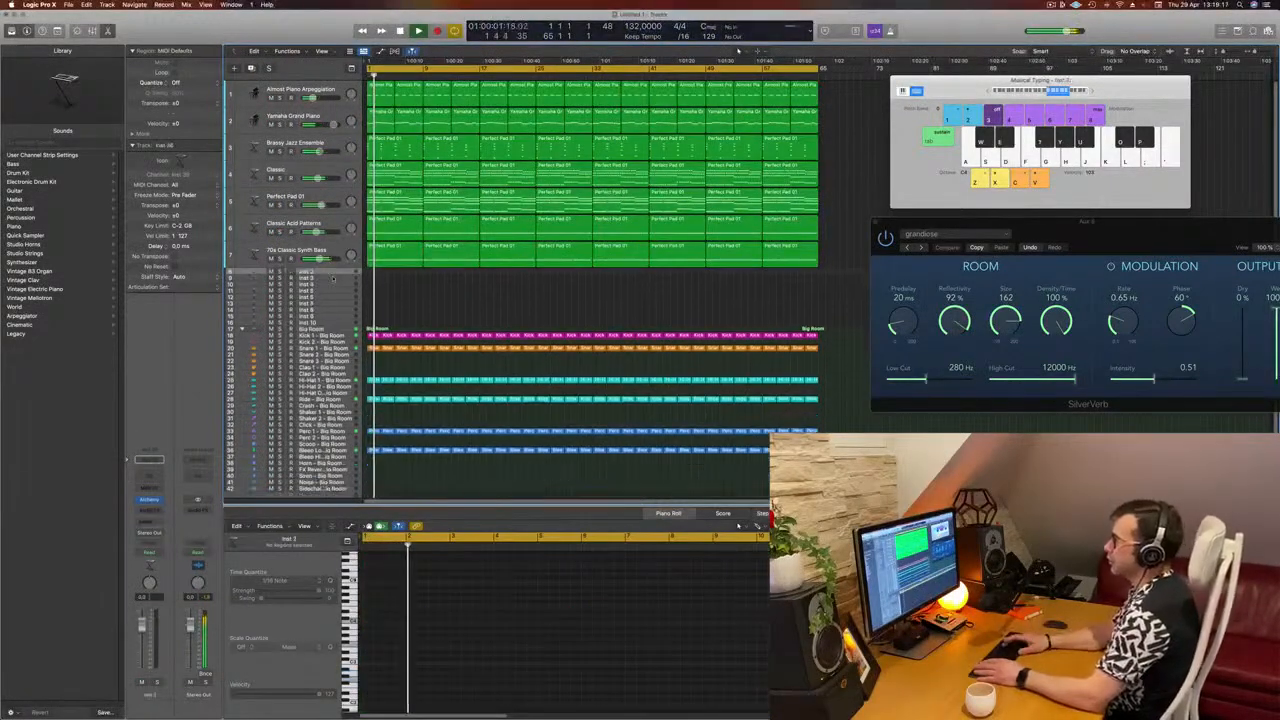
{"action": "key", "text": "BackSpace"}
{"action": "key", "text": "BackSpace"}
{"action": "key", "text": "BackSpace"}
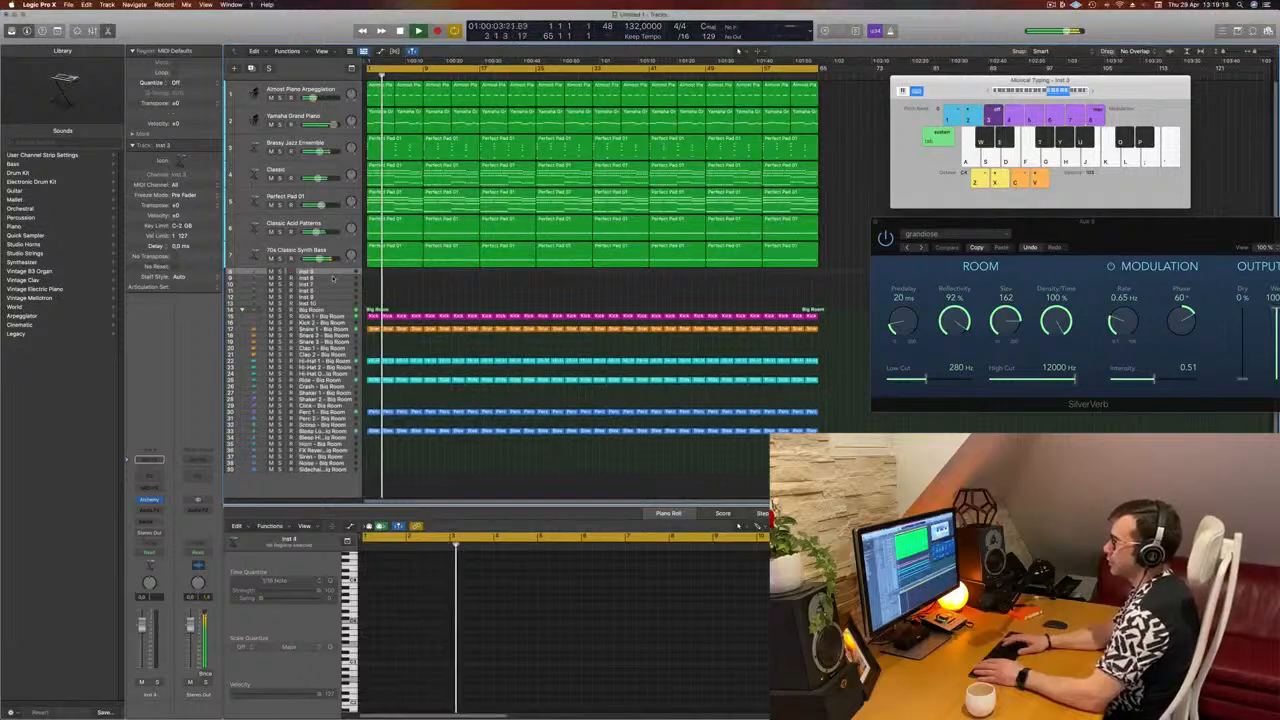
{"action": "key", "text": "BackSpace"}
{"action": "key", "text": "BackSpace"}
{"action": "key", "text": "BackSpace"}
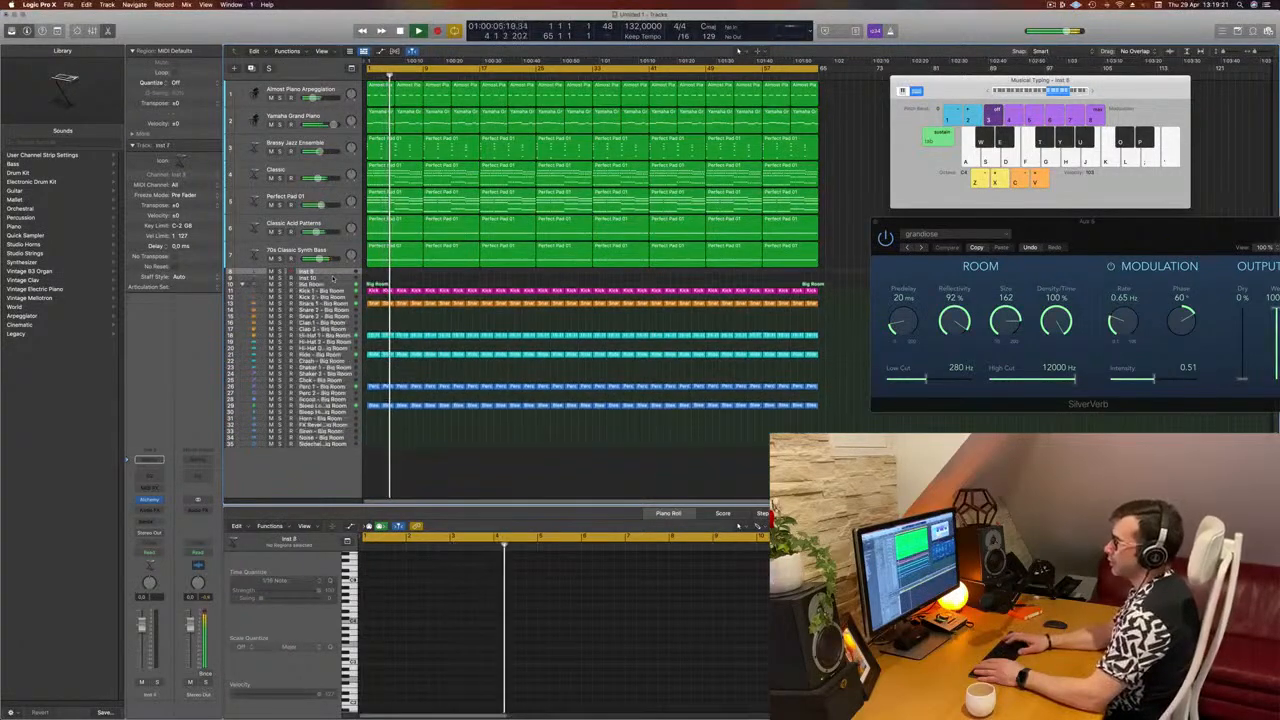
{"action": "key", "text": "BackSpace"}
{"action": "key", "text": "BackSpace"}
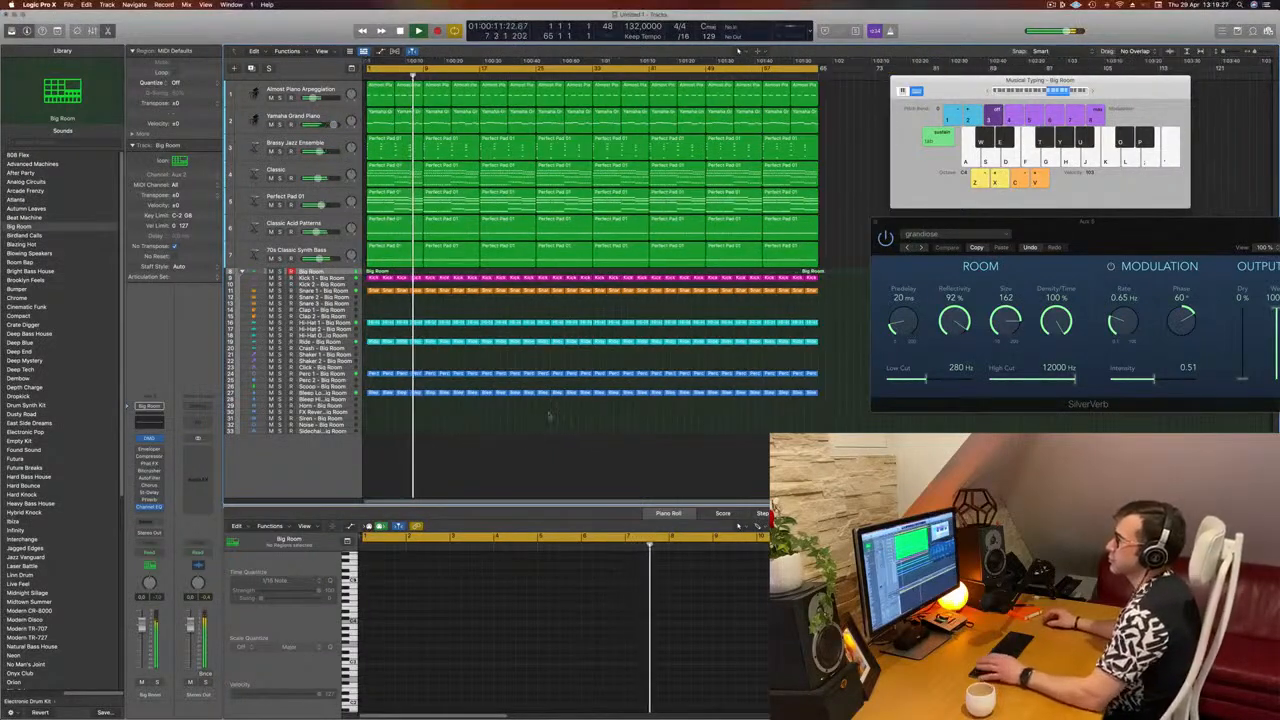
Replay the arrangement from bar 1 and open the first Compressor on the Yamaha Grand Piano track.
{"action": "key", "text": "Return"}
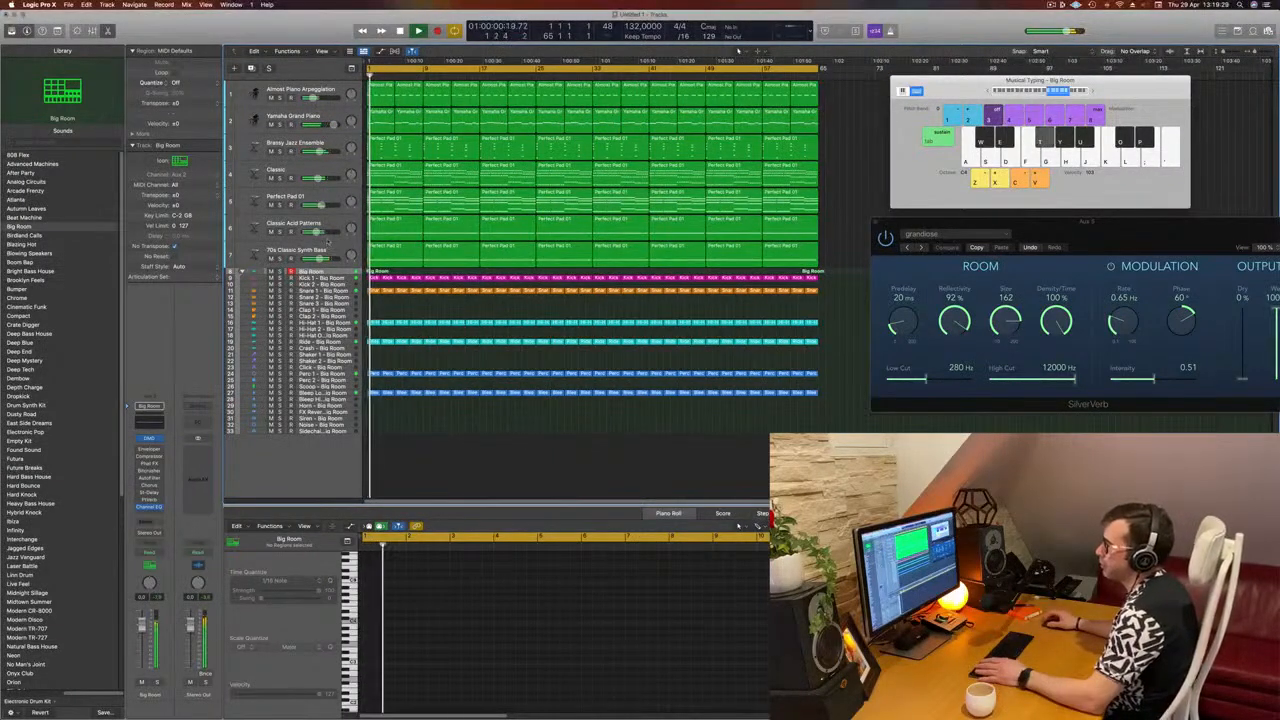
{"action": "key", "text": "Return"}
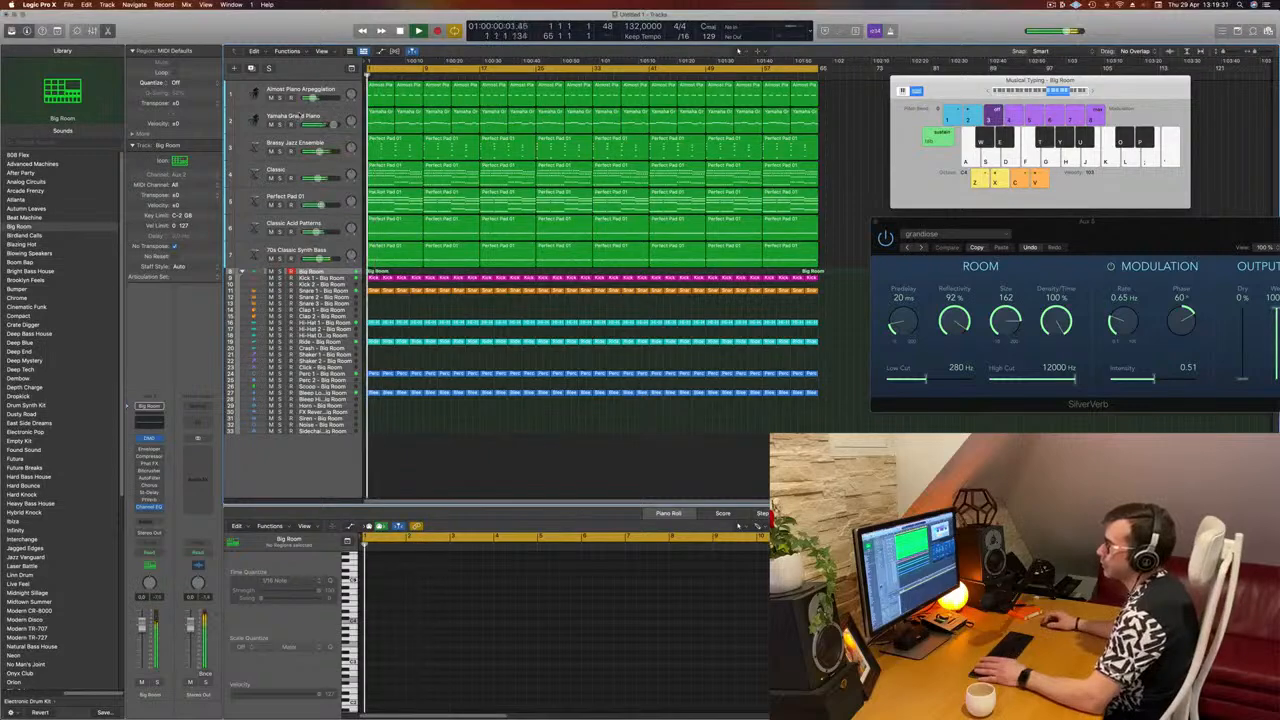
{"action": "left_click", "coordinate": [257, 122]}
{"action": "key", "text": "Return"}
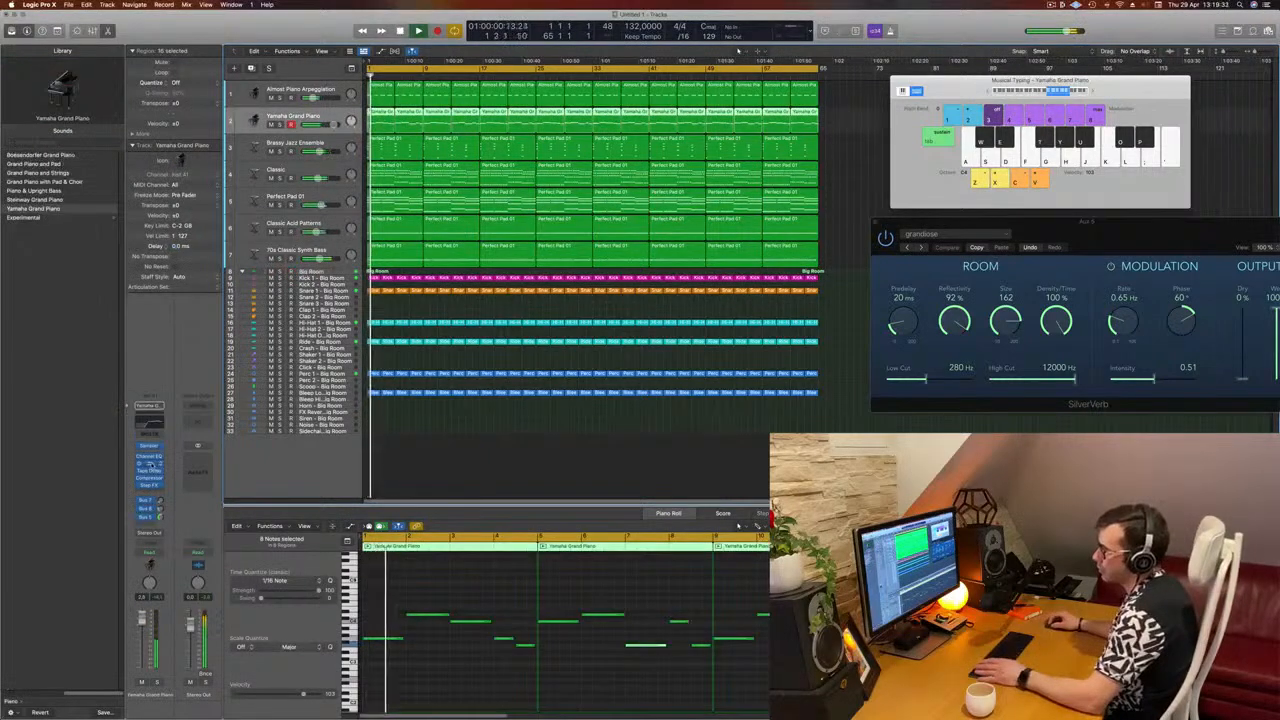
{"action": "left_click", "coordinate": [152, 465]}
{"action": "key", "text": "Return"}
{"action": "left_click_drag", "start_coordinate": [759, 136], "coordinate": [701, 136]}
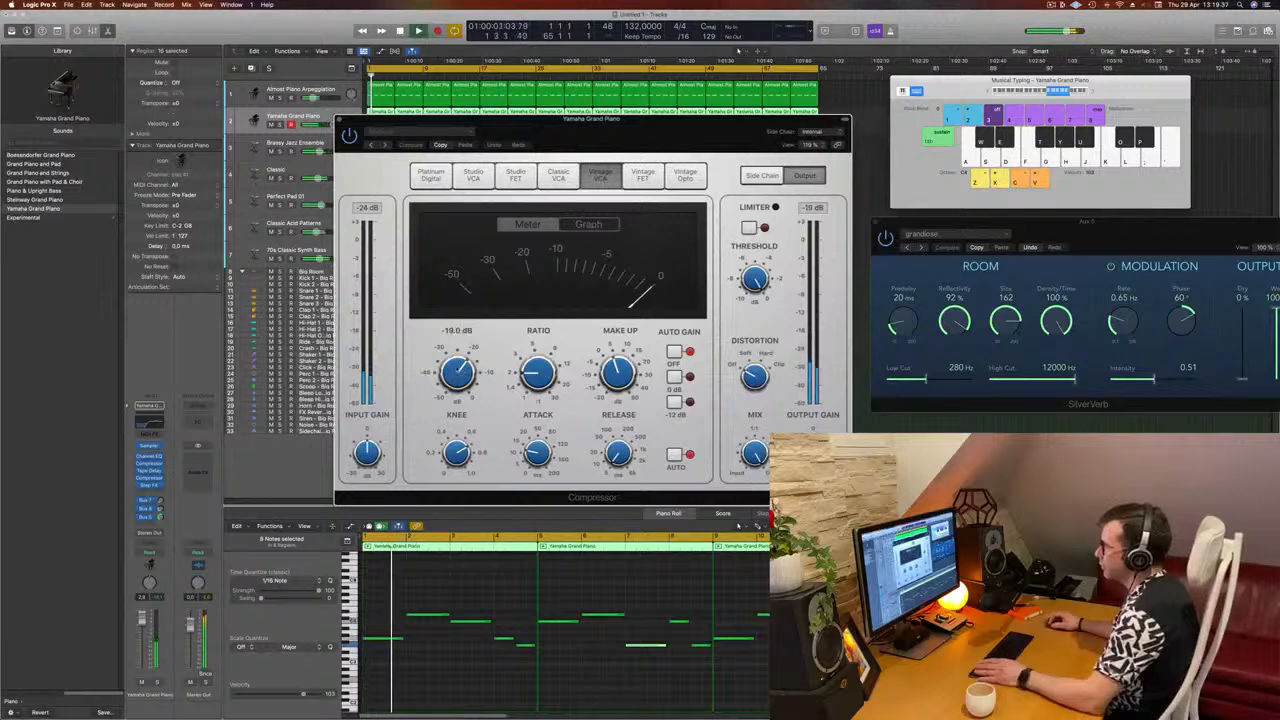
Lower the Yamaha Grand Piano Compressor's threshold, raise its input gain to about 7 dB and close its window.
{"action": "left_click_drag", "start_coordinate": [457, 373], "coordinate": [457, 390]}
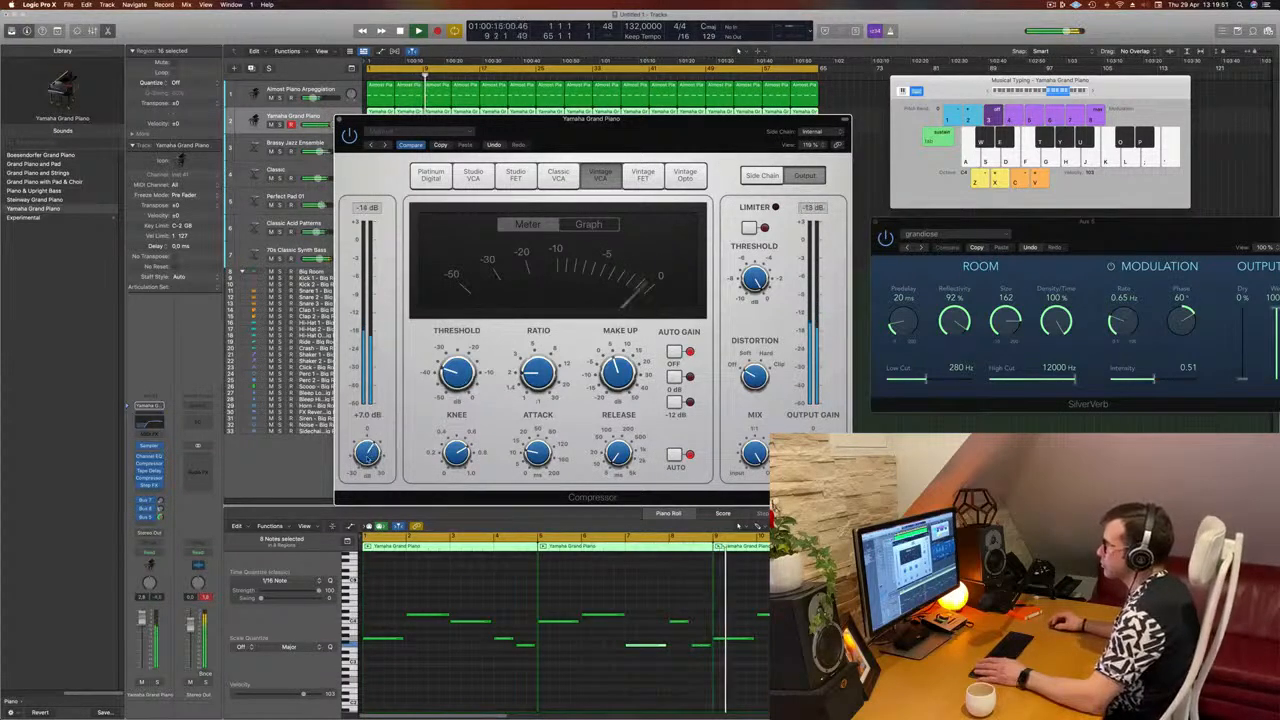
{"action": "left_click_drag", "start_coordinate": [646, 124], "coordinate": [788, 107]}
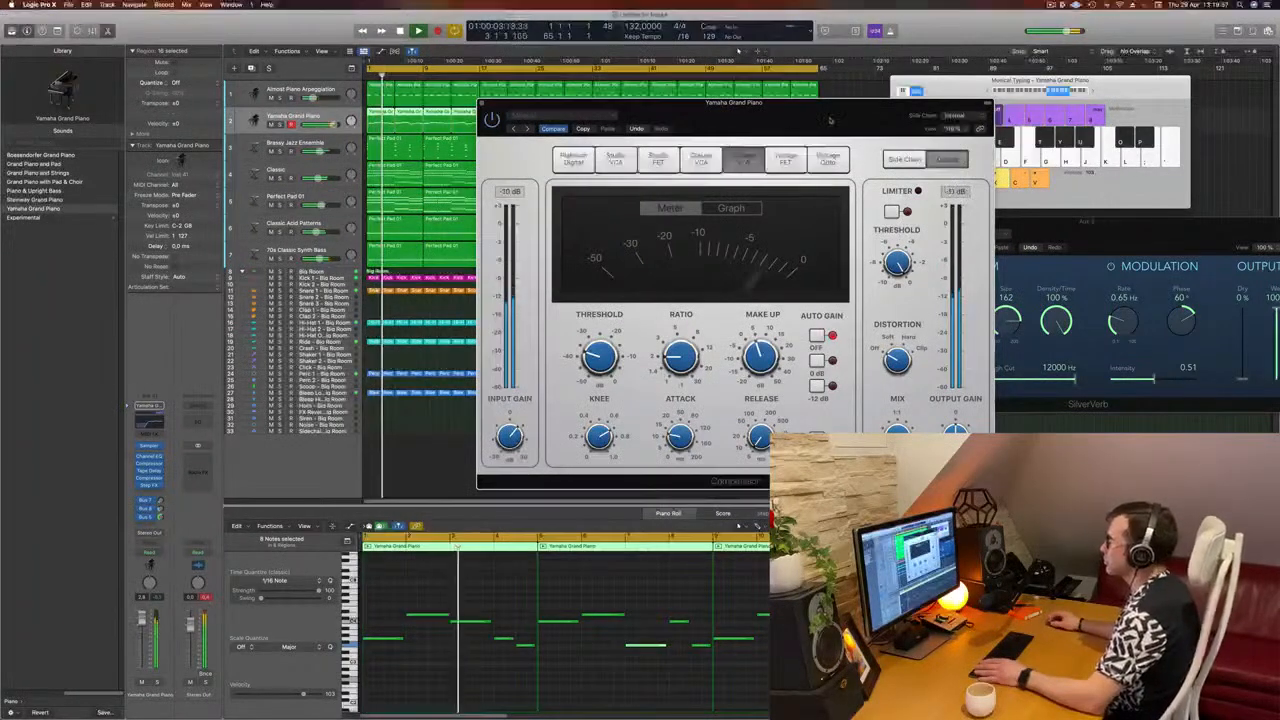
{"action": "left_click_drag", "start_coordinate": [640, 103], "coordinate": [599, 126]}
{"action": "left_click", "coordinate": [440, 126]}
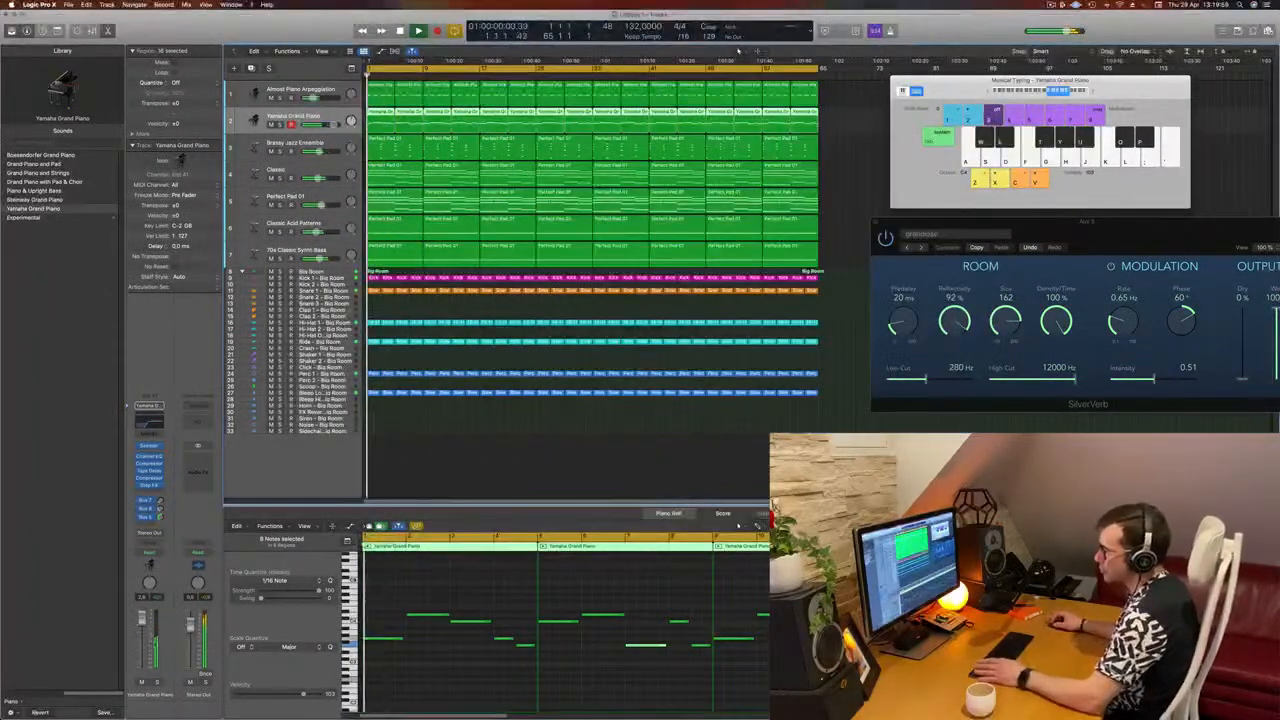
Replay the arrangement from bar 1 and examine the notes of the first Snare 1 region.
{"action": "key", "text": "space"}
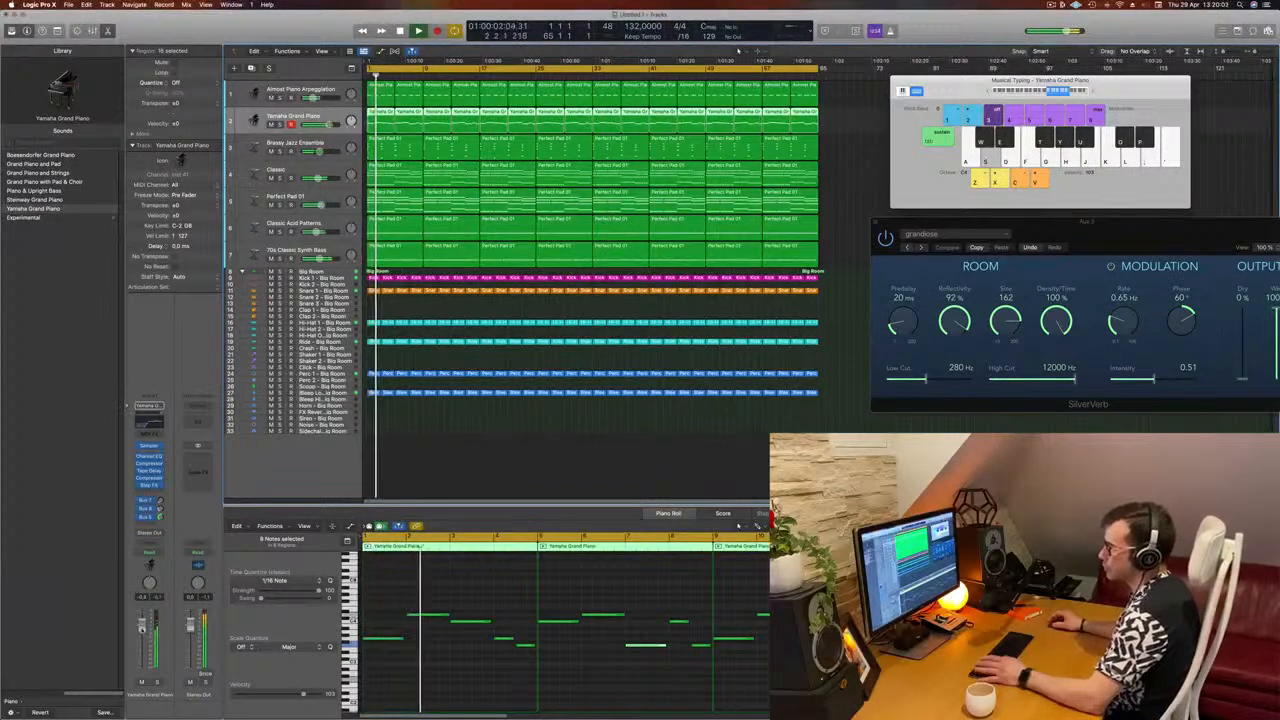
{"action": "key", "text": "Return"}
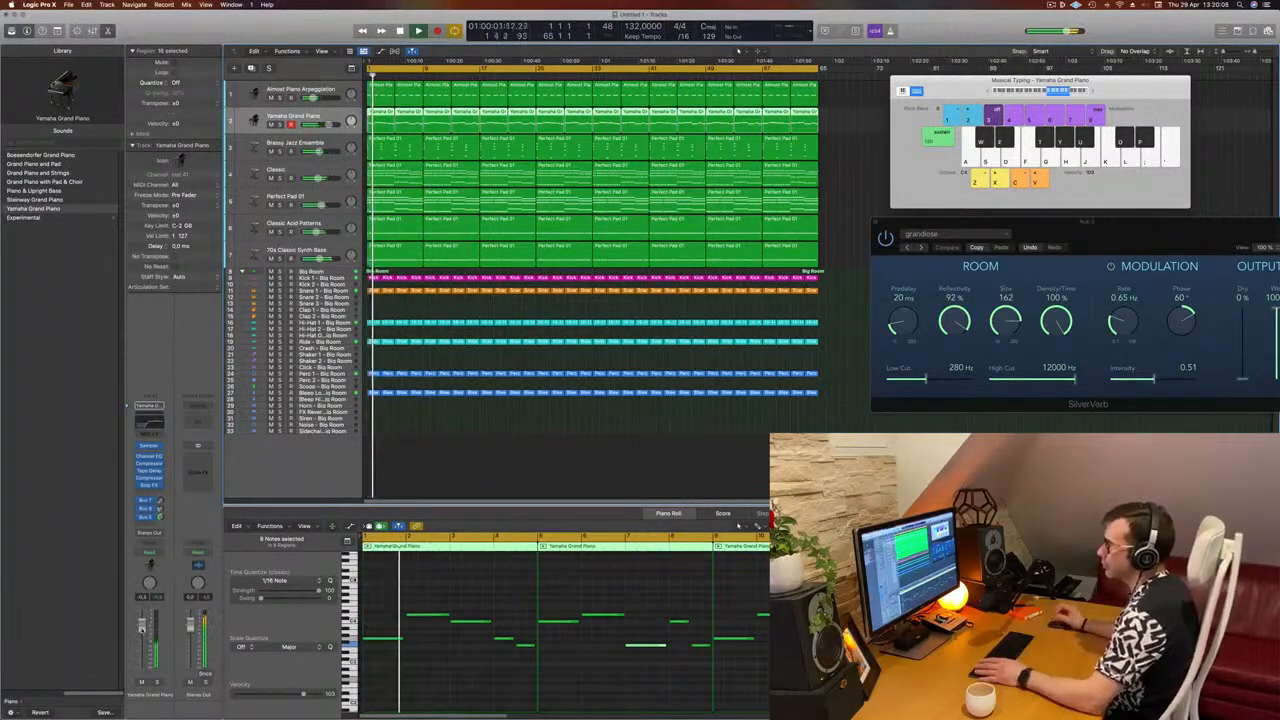
{"action": "left_click", "coordinate": [452, 454]}
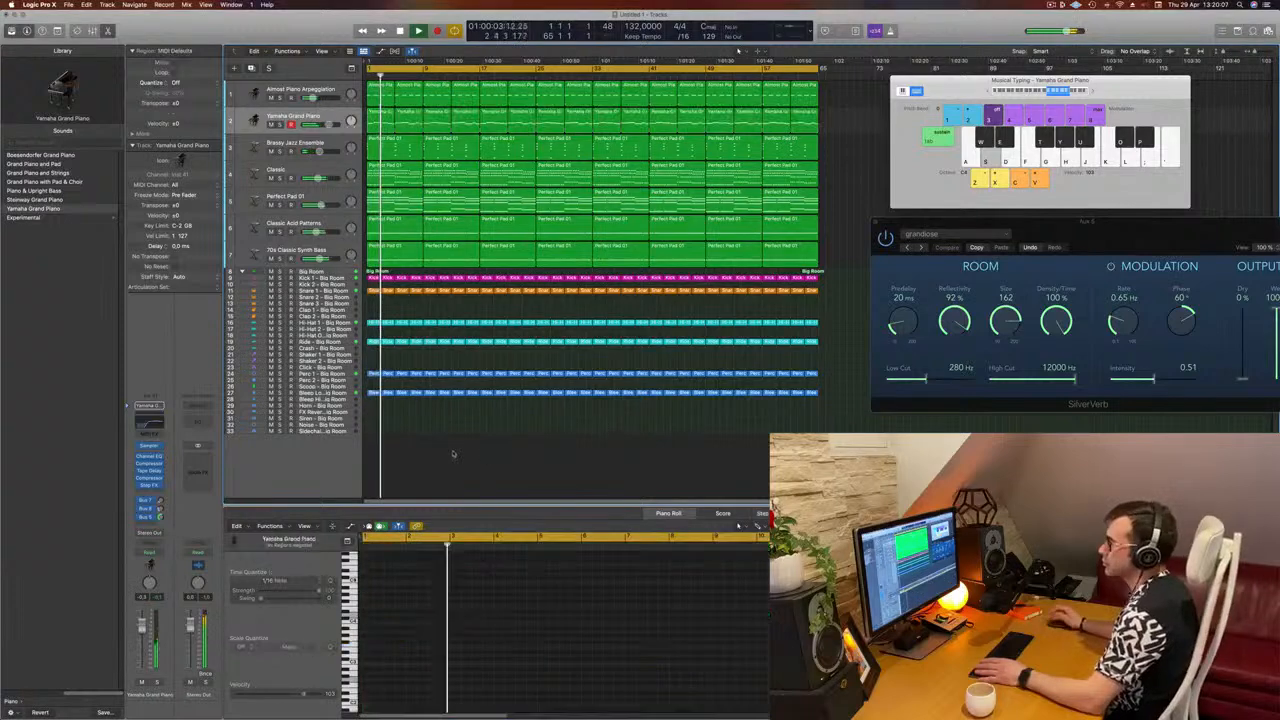
{"action": "left_click", "coordinate": [373, 291]}
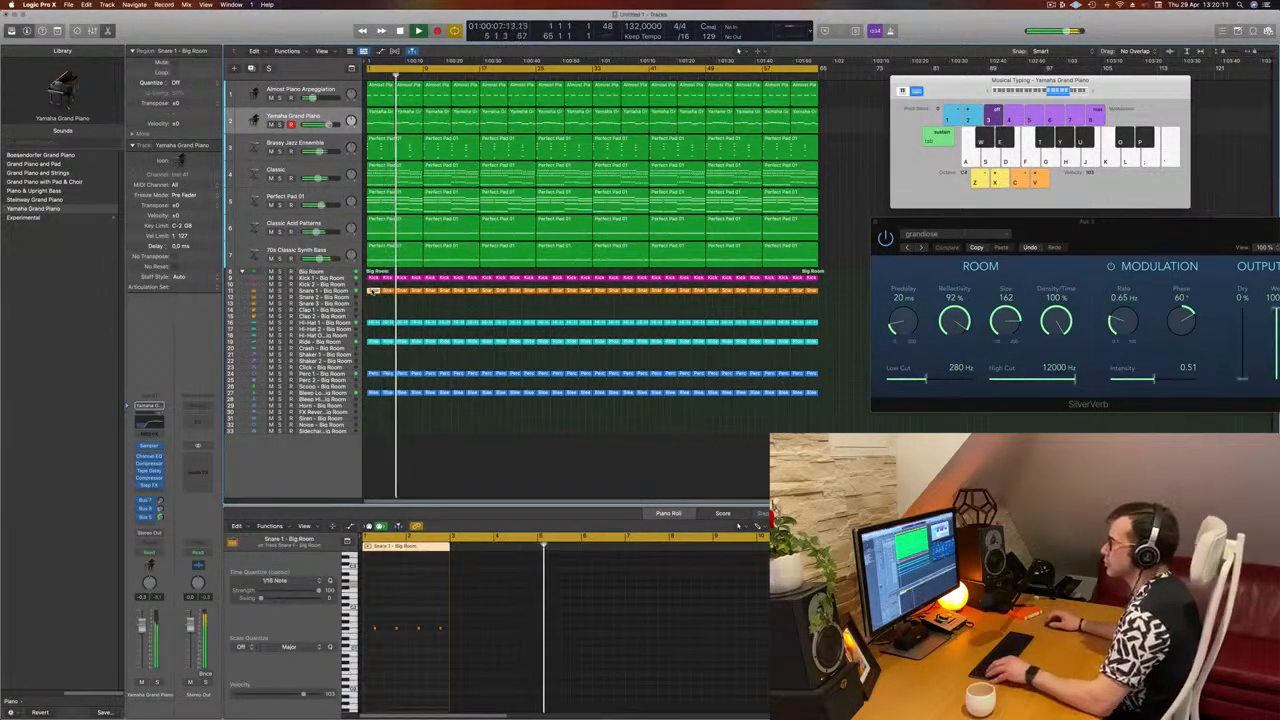
{"action": "left_click", "coordinate": [437, 313]}
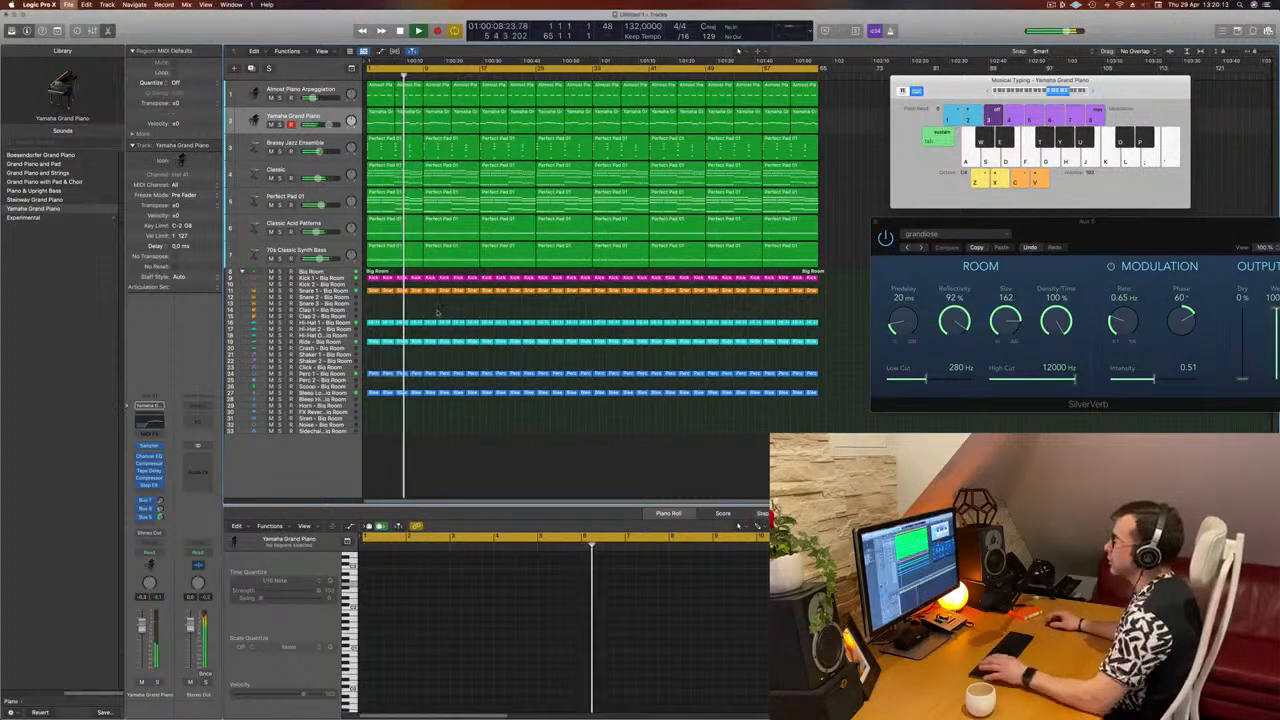
Save the project as EPisode 231 in the Logic folder and replay the arrangement from bar 1.
{"action": "key", "text": "super+s"}
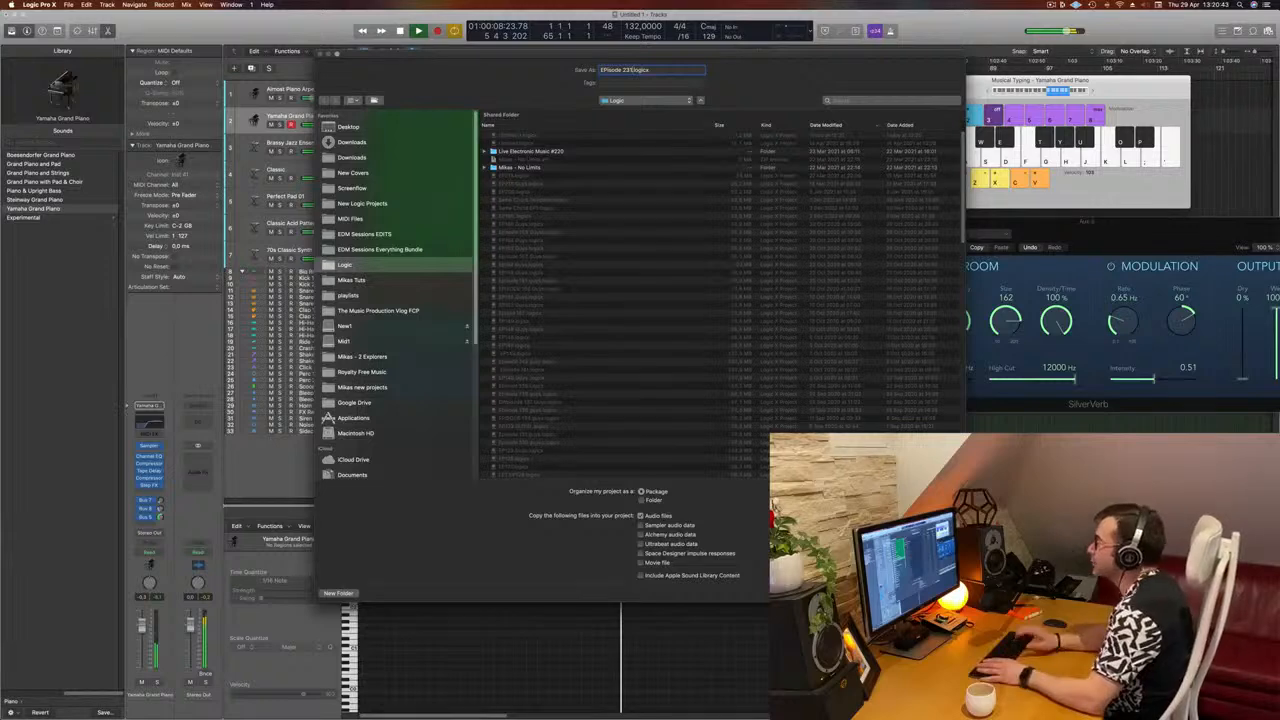
{"action": "key", "text": "Return"}
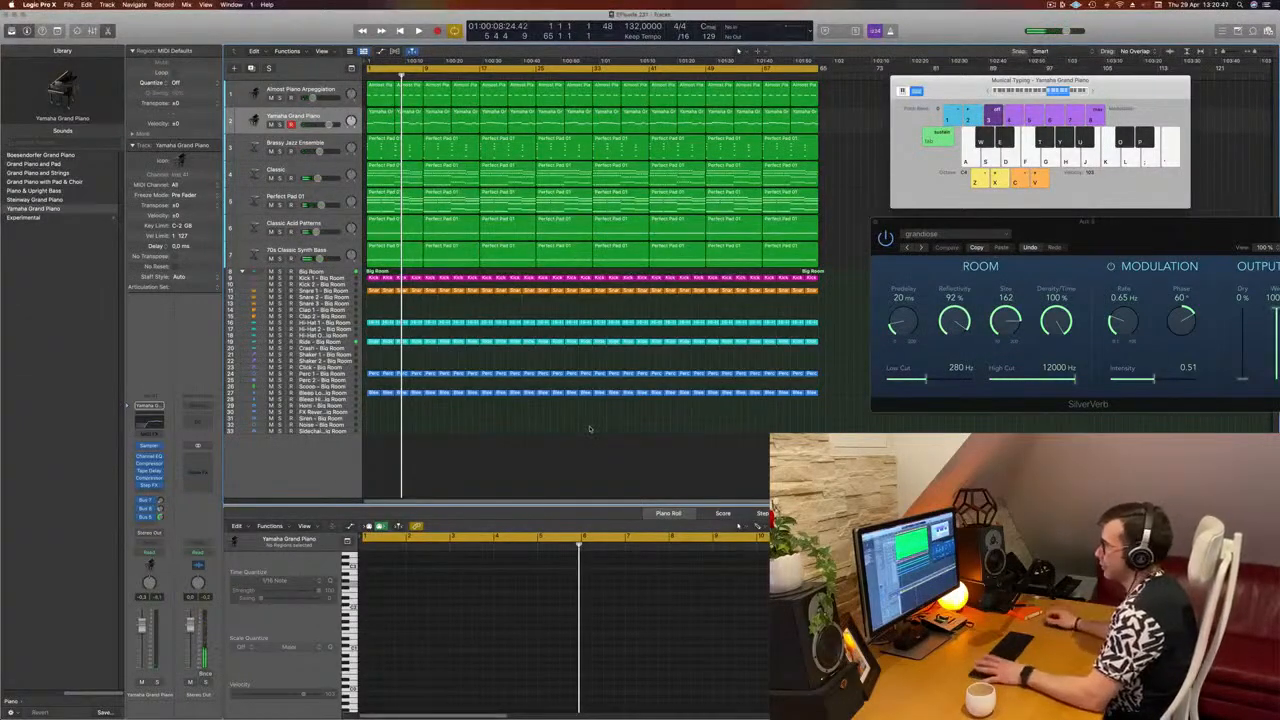
{"action": "key", "text": "Return"}
{"action": "key", "text": "space"}
{"action": "scroll", "coordinate": [445, 406], "scroll_direction": "up", "scroll_amount": 1}
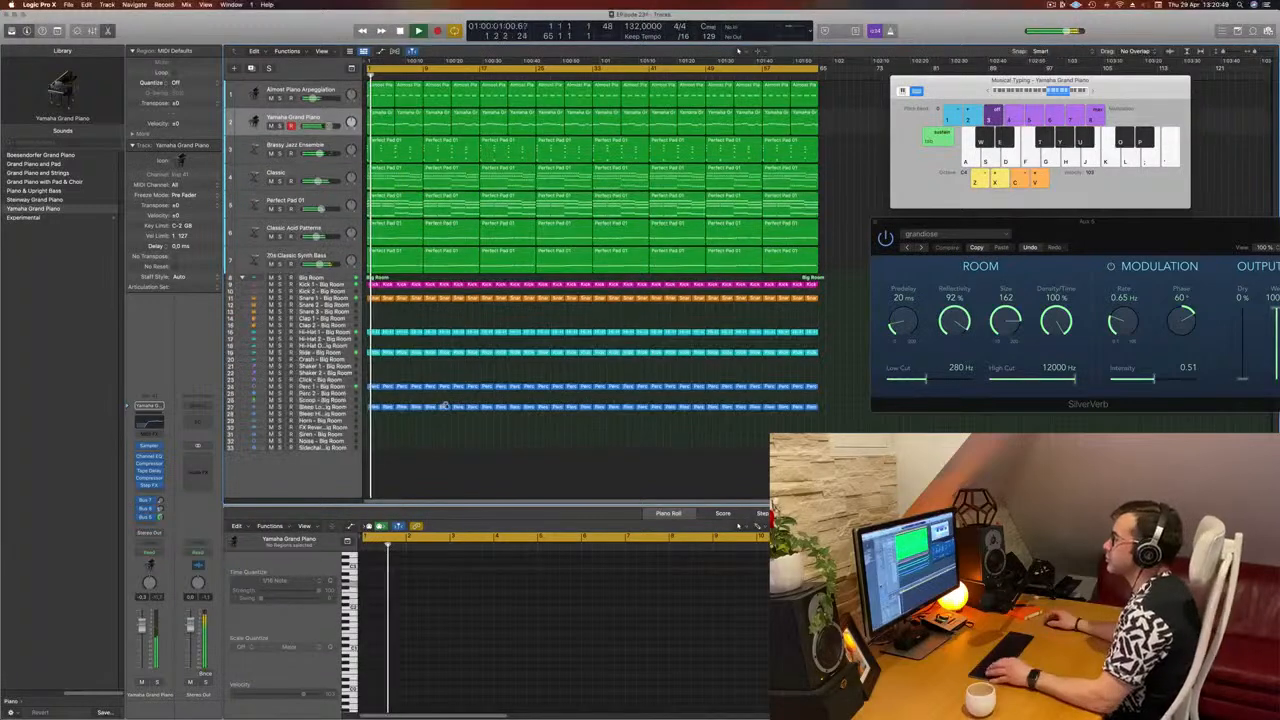
{"action": "scroll", "coordinate": [445, 406], "scroll_direction": "up", "scroll_amount": 2}
{"action": "scroll", "coordinate": [540, 332], "scroll_direction": "down", "scroll_amount": 1}
{"action": "key", "text": "s"}
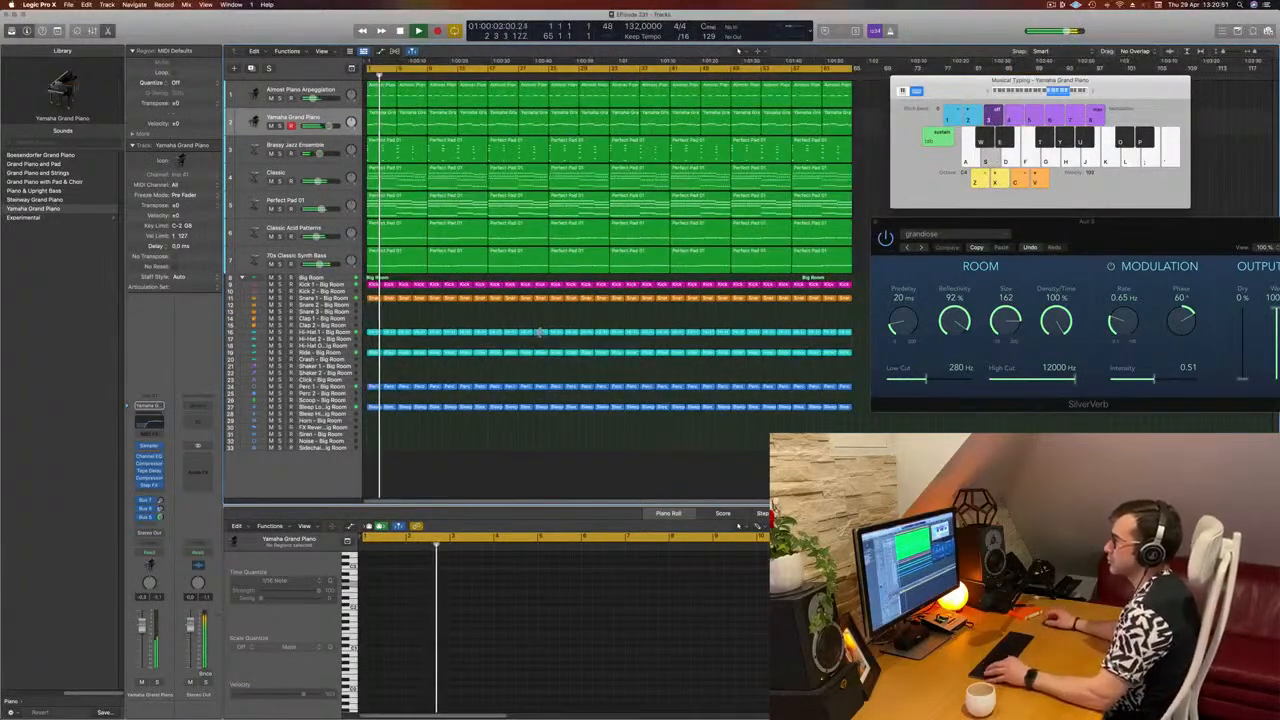
{"action": "scroll", "coordinate": [540, 332], "scroll_direction": "down", "scroll_amount": 1}
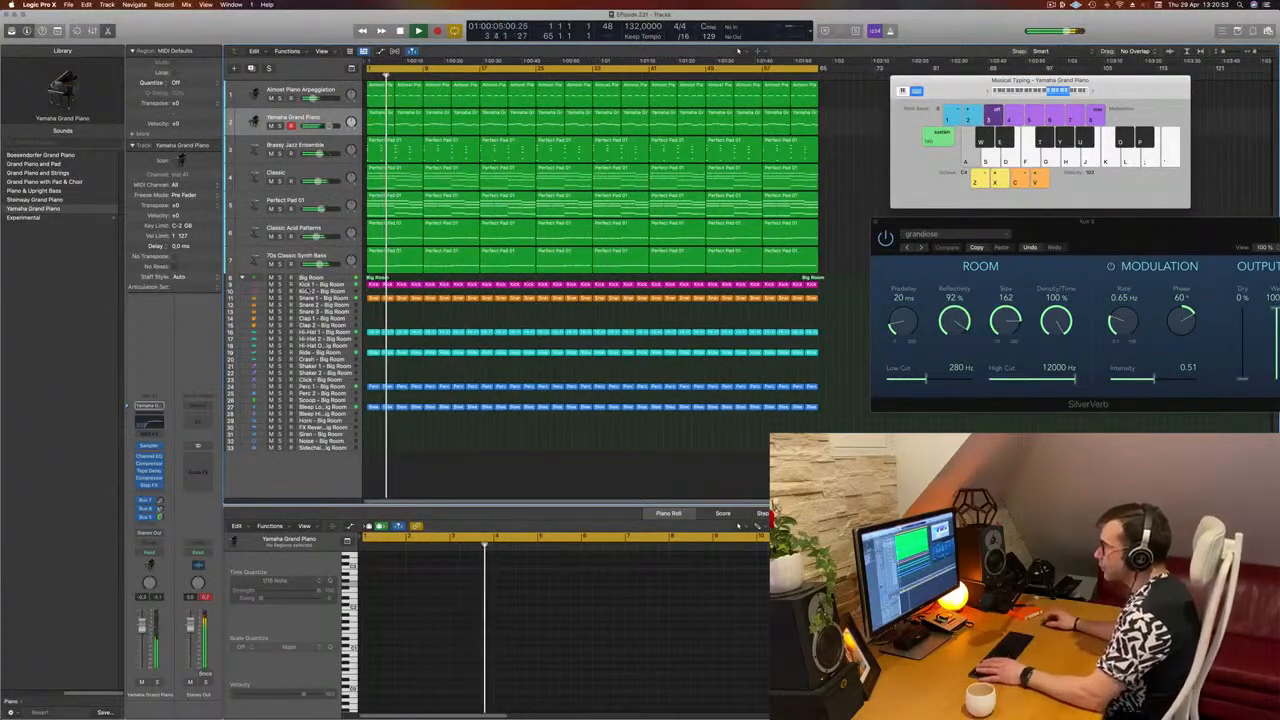
Place a copy of the first Snare 1 region at bar 1 of the Snare 2 track, keeping Snare 1 filled at bar 1.
{"action": "key", "text": "Return"}
{"action": "key", "text": "space"}
{"action": "left_click", "coordinate": [375, 299]}
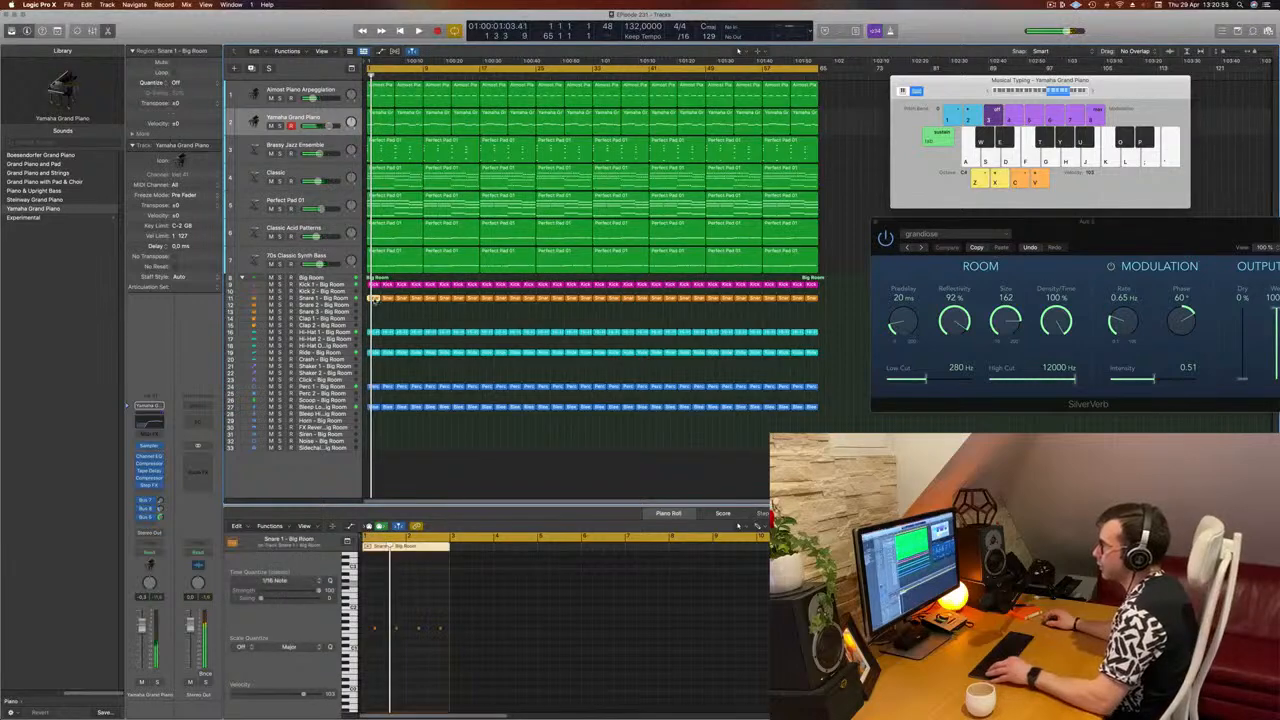
{"action": "left_click_drag", "start_coordinate": [375, 299], "coordinate": [374, 306]}
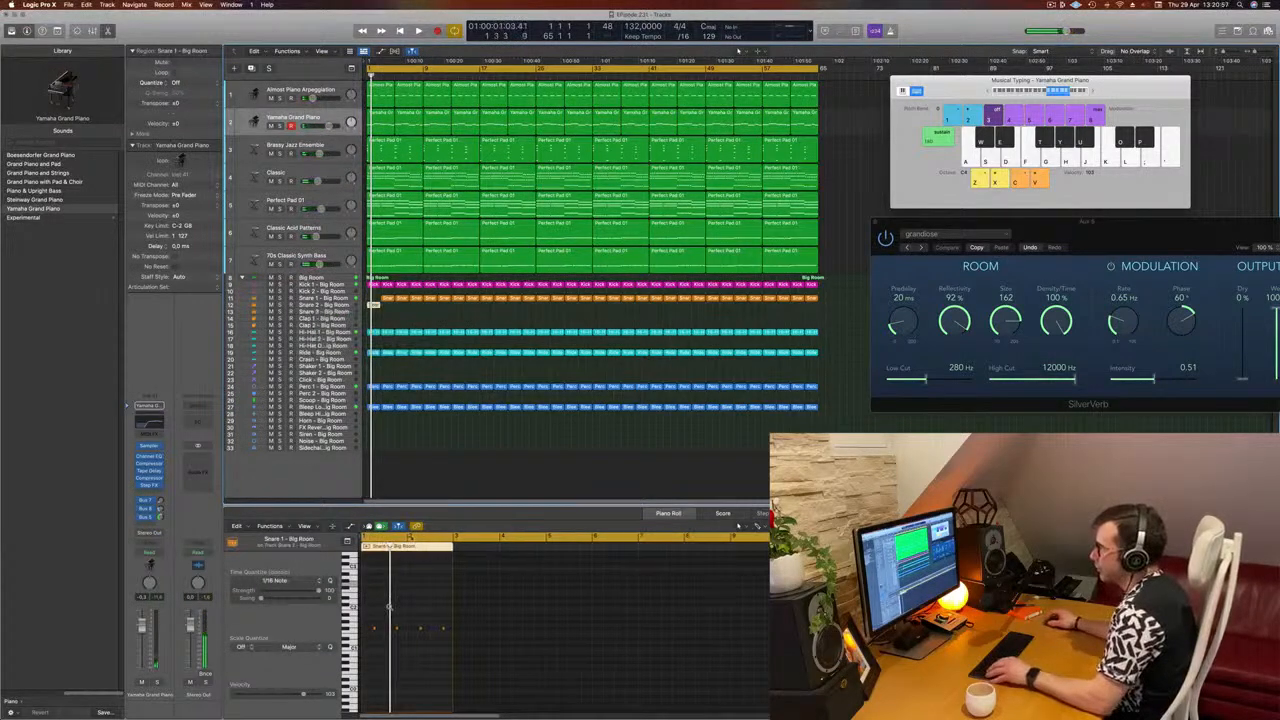
{"action": "left_click_drag", "start_coordinate": [388, 299], "coordinate": [374, 299]}
Copy the four notes of the first Snare 1 region to earlier positions and delete everything except the first two notes.
{"action": "left_click_drag", "start_coordinate": [364, 617], "coordinate": [466, 655]}
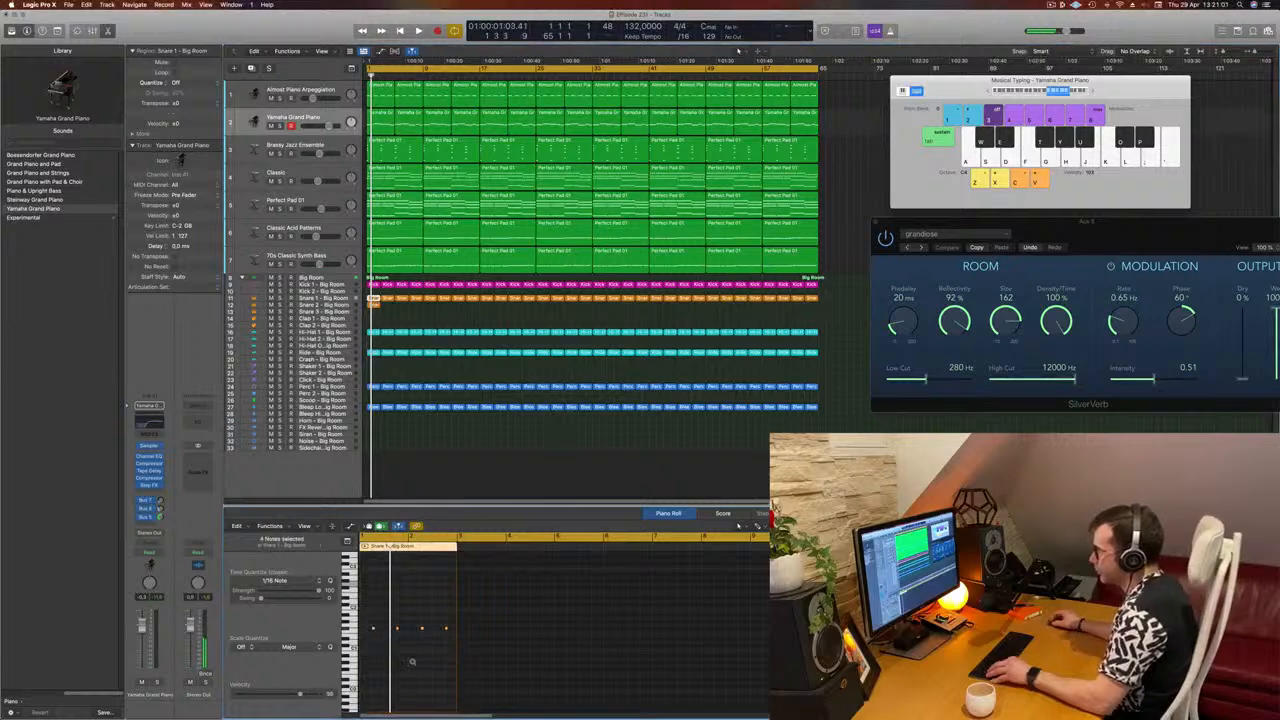
{"action": "key", "text": "z"}
{"action": "scroll", "coordinate": [440, 642], "scroll_direction": "right", "scroll_amount": 1}
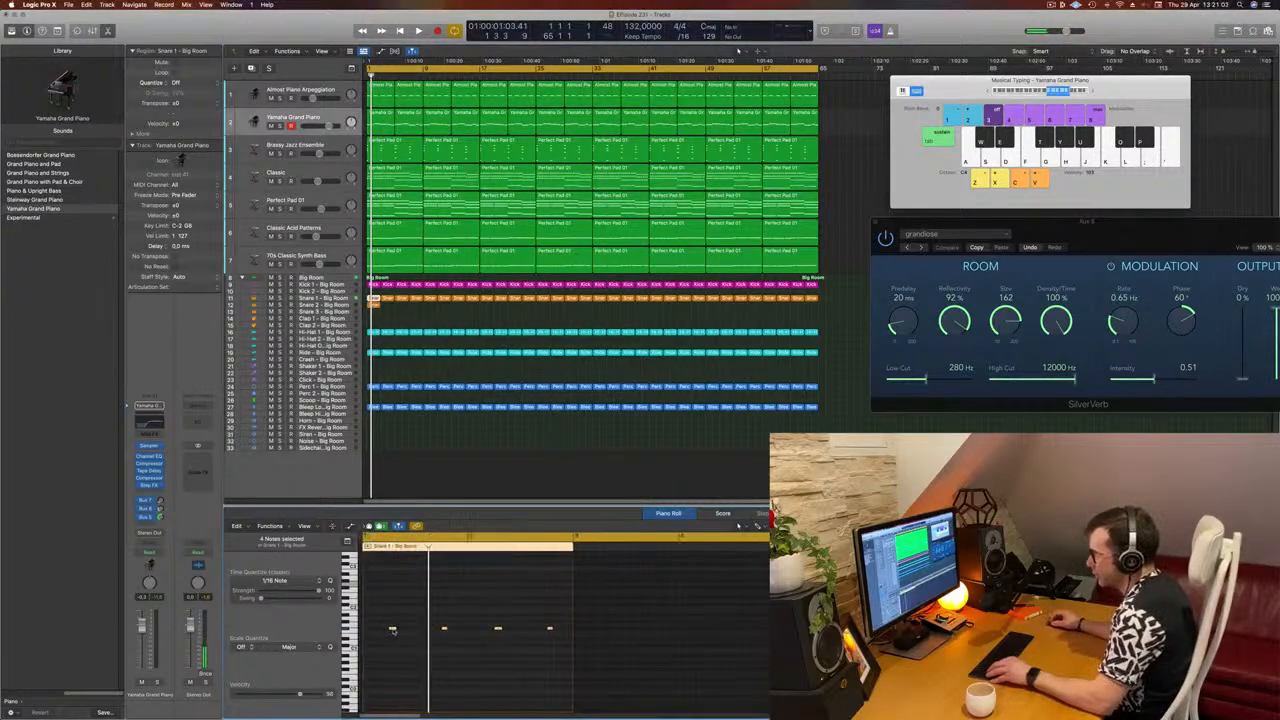
{"action": "mouse_move", "coordinate": [392, 630]}
{"action": "left_mouse_down"}
{"action": "mouse_move", "coordinate": [366, 630]}
{"action": "mouse_move", "coordinate": [386, 636]}
{"action": "mouse_move", "coordinate": [376, 640]}
{"action": "left_mouse_up"}
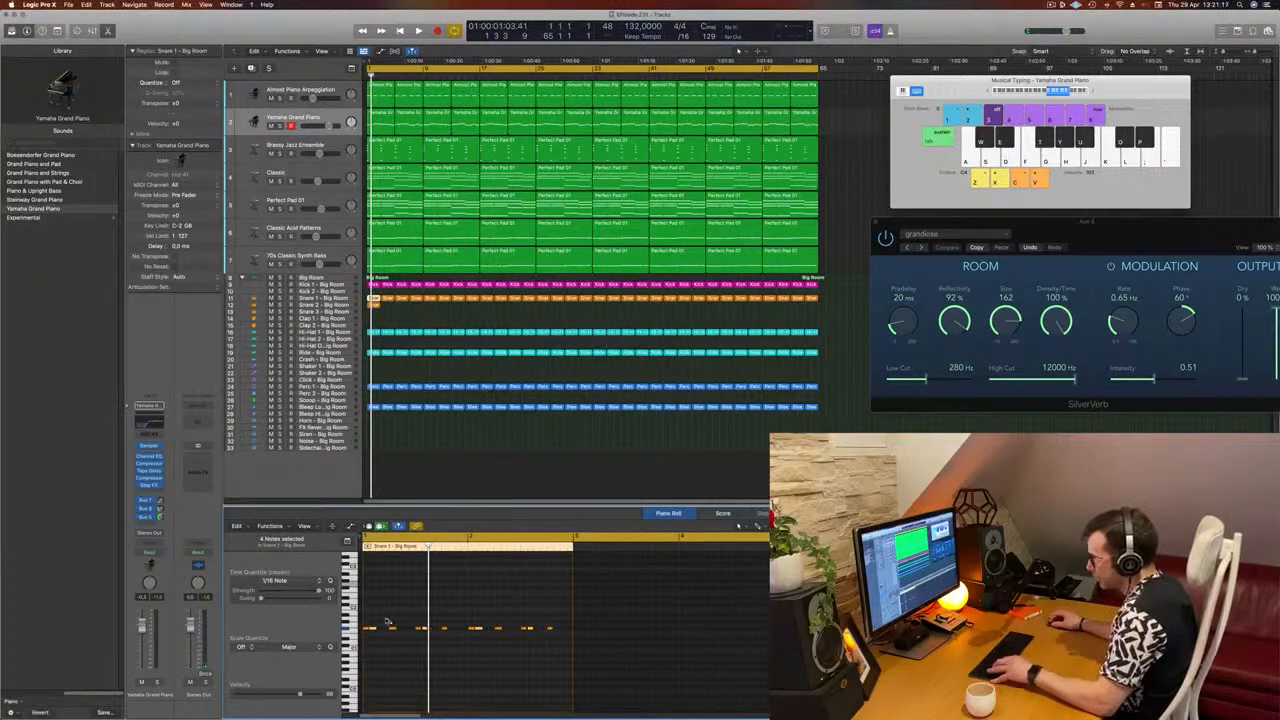
{"action": "left_click_drag", "start_coordinate": [385, 615], "coordinate": [588, 652]}
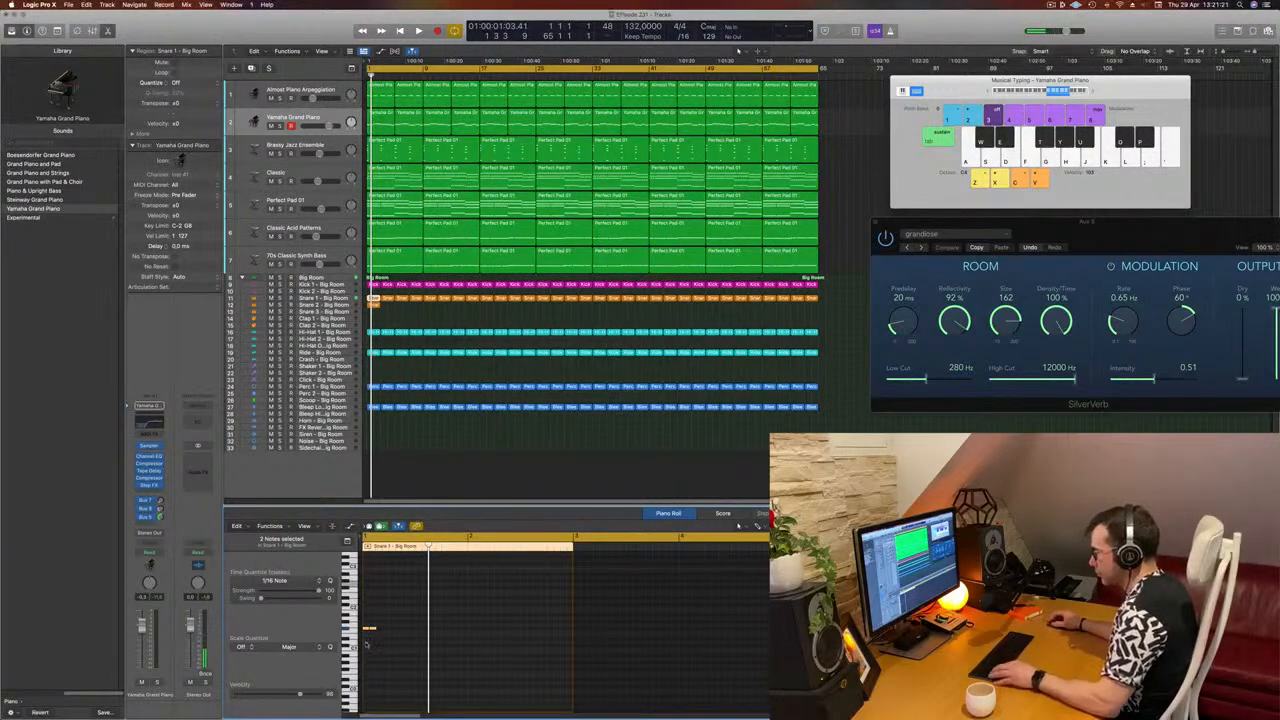
Shorten the two remaining Snare 1 notes to a sixteenth-note length each.
{"action": "scroll", "coordinate": [366, 650], "scroll_direction": "up", "scroll_amount": 5}
{"action": "left_click_drag", "start_coordinate": [401, 609], "coordinate": [369, 641]}
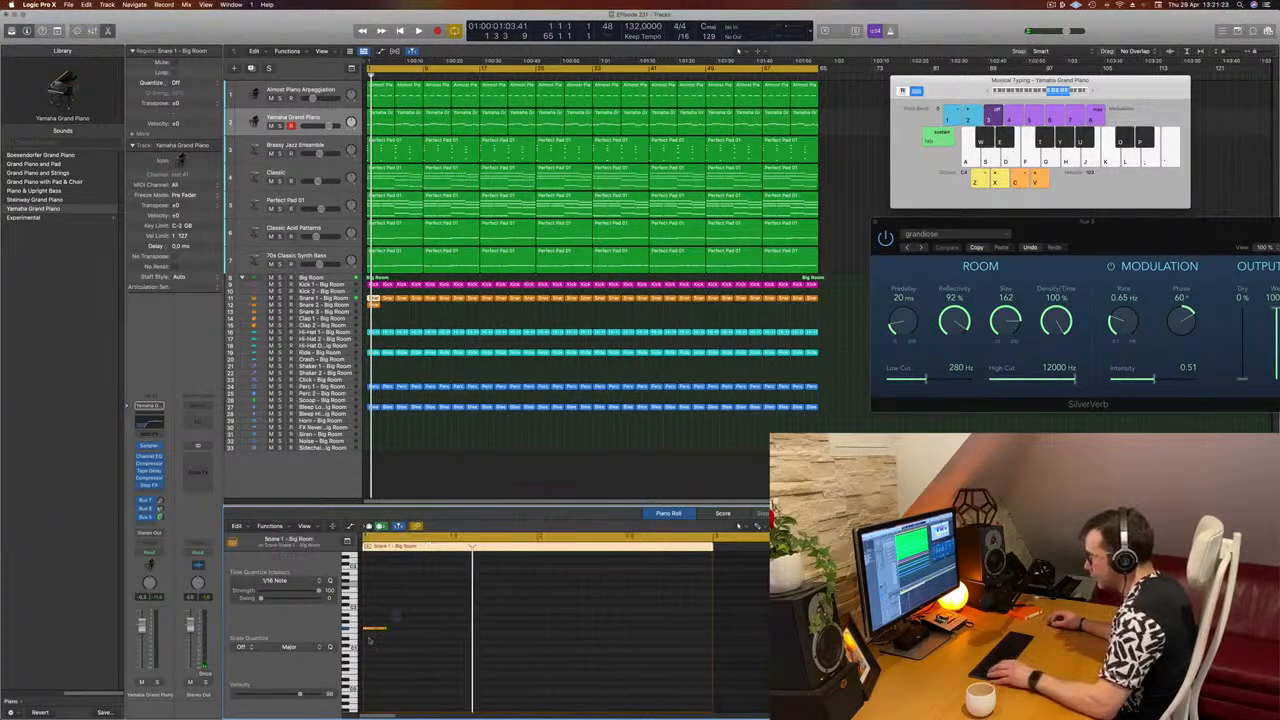
{"action": "scroll", "coordinate": [377, 640], "scroll_direction": "up", "scroll_amount": 5}
{"action": "scroll", "coordinate": [377, 640], "scroll_direction": "left", "scroll_amount": 5}
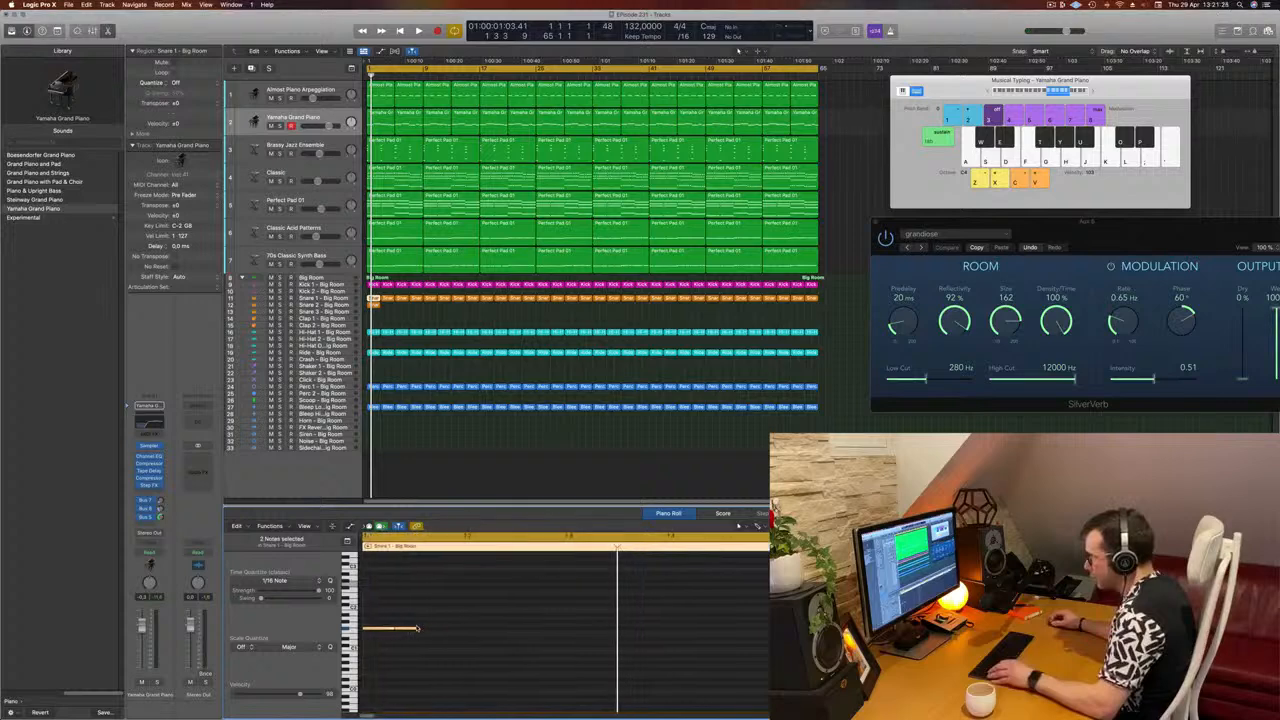
{"action": "left_click_drag", "start_coordinate": [418, 628], "coordinate": [411, 631]}
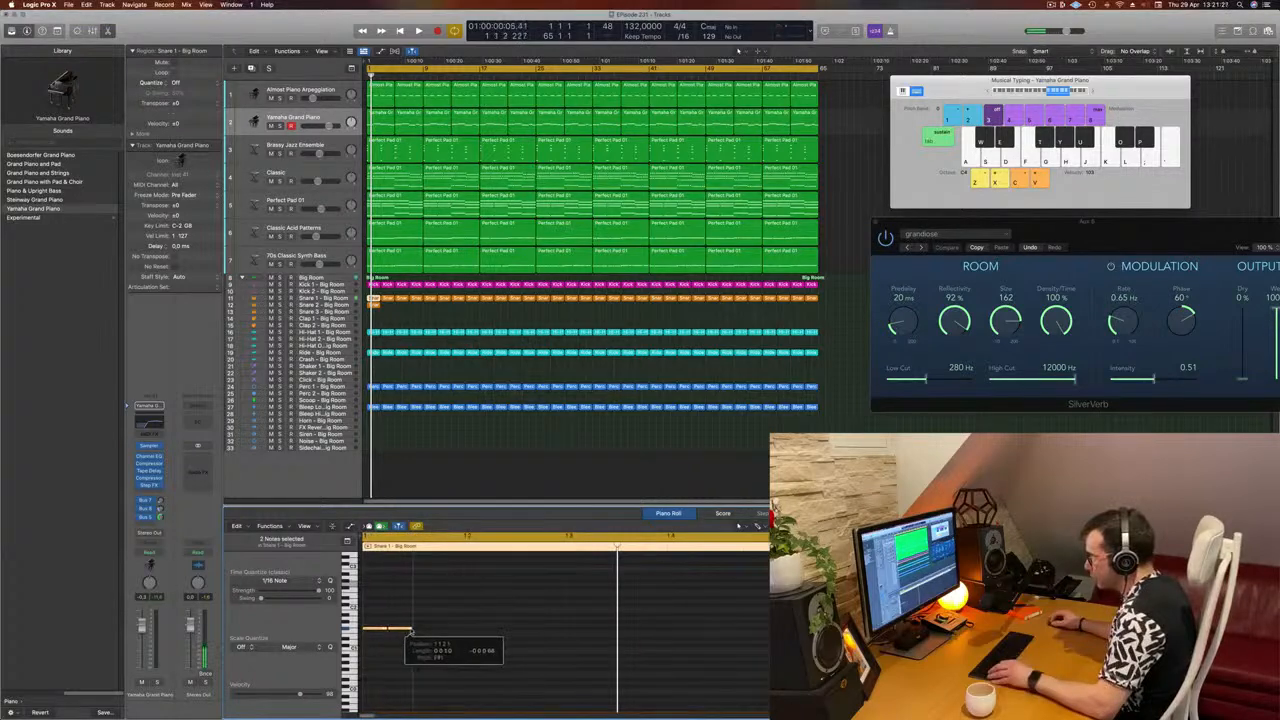
Duplicate the sixteenth notes repeatedly until they fill both bars of the Snare 1 region with a continuous run.
{"action": "left_click", "coordinate": [391, 642]}
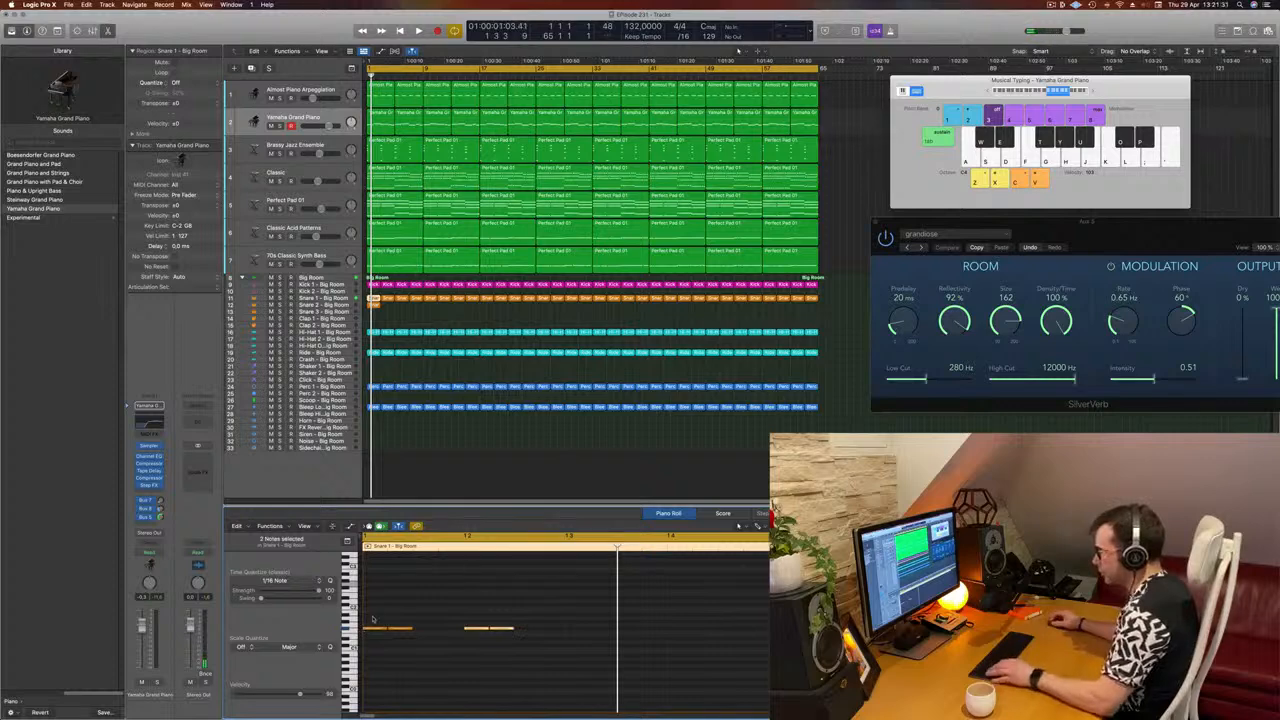
{"action": "left_click_drag", "start_coordinate": [373, 618], "coordinate": [546, 649]}
{"action": "left_click_drag", "start_coordinate": [377, 632], "coordinate": [430, 632]}
{"action": "scroll", "coordinate": [430, 632], "scroll_direction": "left", "scroll_amount": 3}
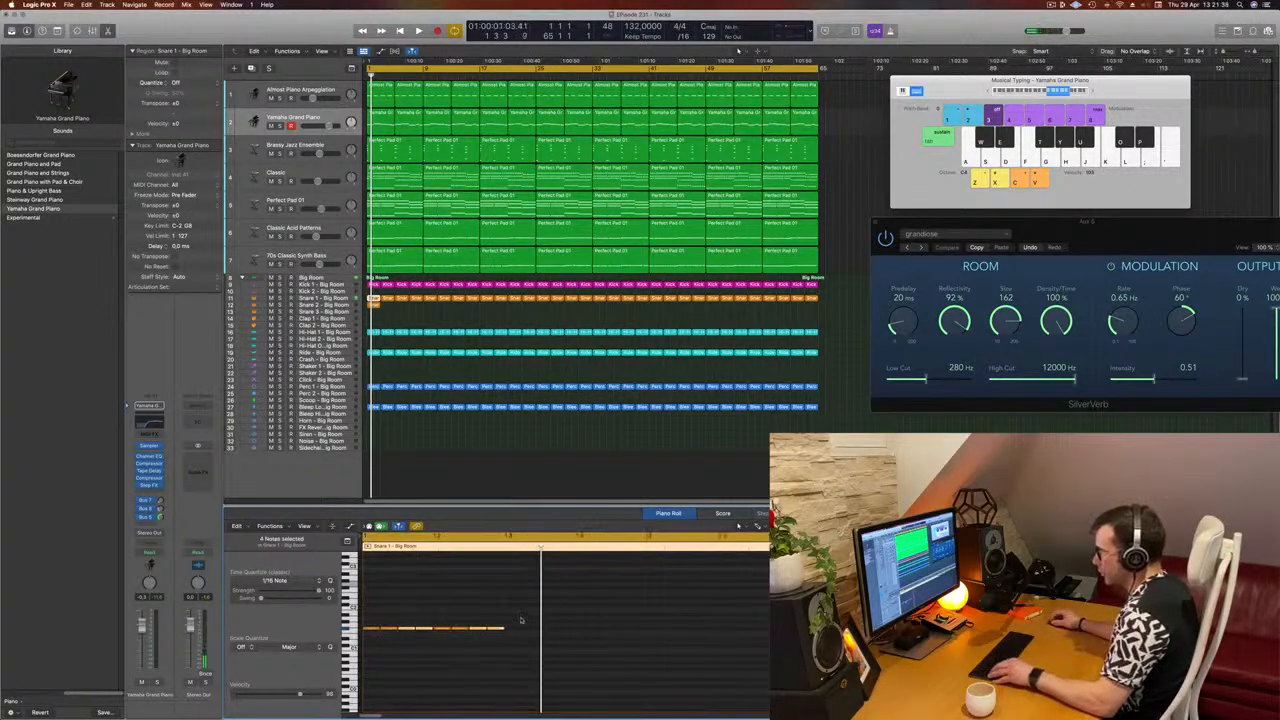
{"action": "mouse_move", "coordinate": [521, 619]}
{"action": "left_mouse_down"}
{"action": "mouse_move", "coordinate": [360, 652]}
{"action": "mouse_move", "coordinate": [514, 630]}
{"action": "left_mouse_up"}
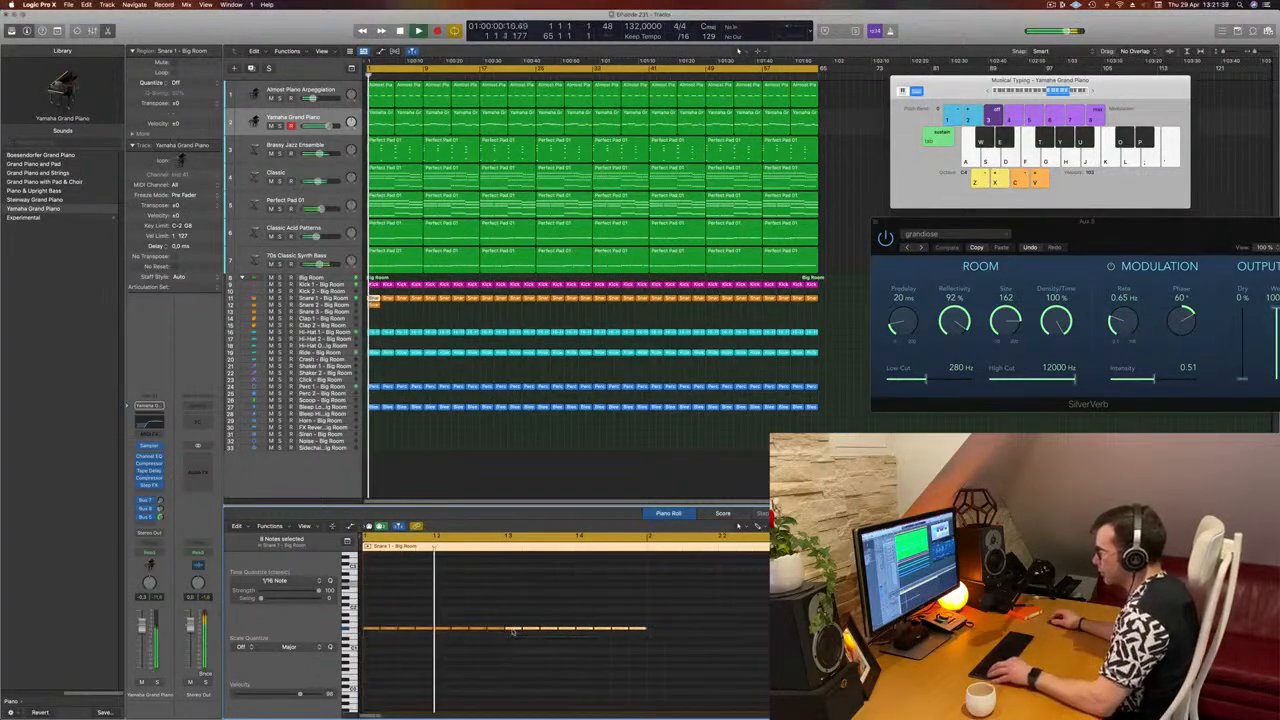
{"action": "key", "text": "super+Left"}
{"action": "left_click_drag", "start_coordinate": [648, 615], "coordinate": [610, 636]}
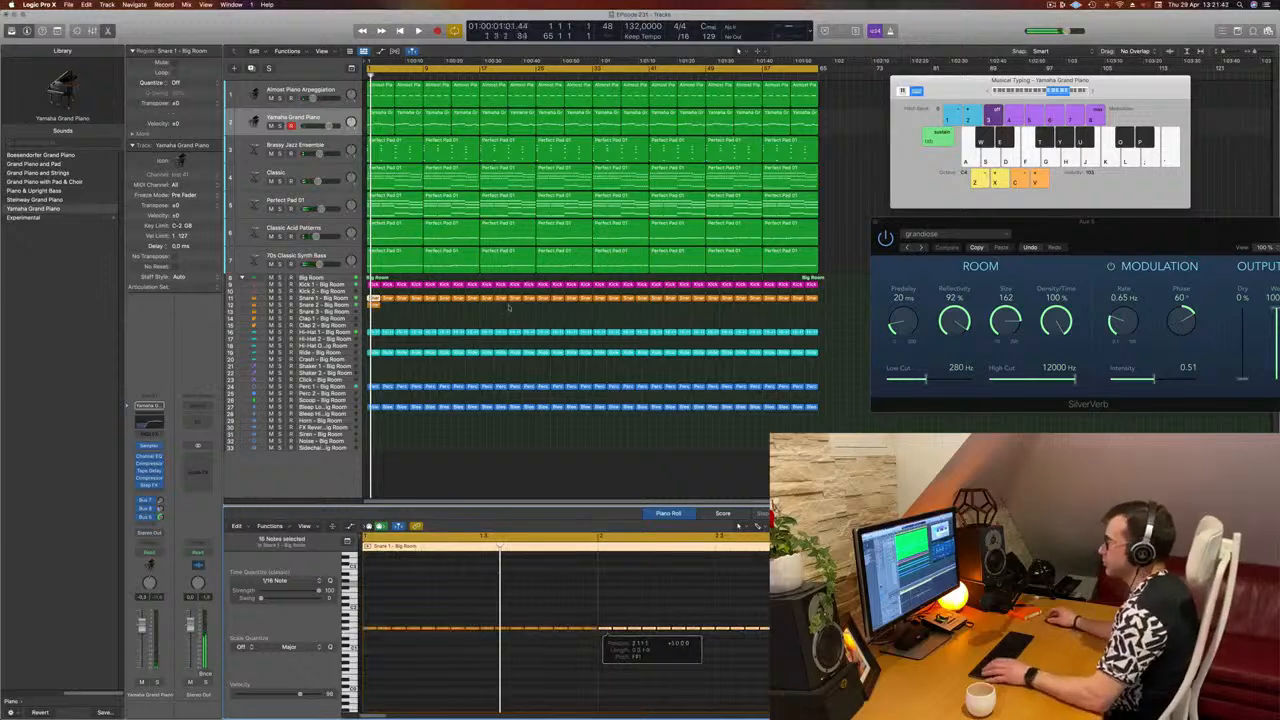
Play the arrangement and check the Snare 2 and Snare 3 tracks and the notes in the Snare 2 region.
{"action": "key", "text": "space"}
{"action": "left_click", "coordinate": [296, 304]}
{"action": "key", "text": "s"}
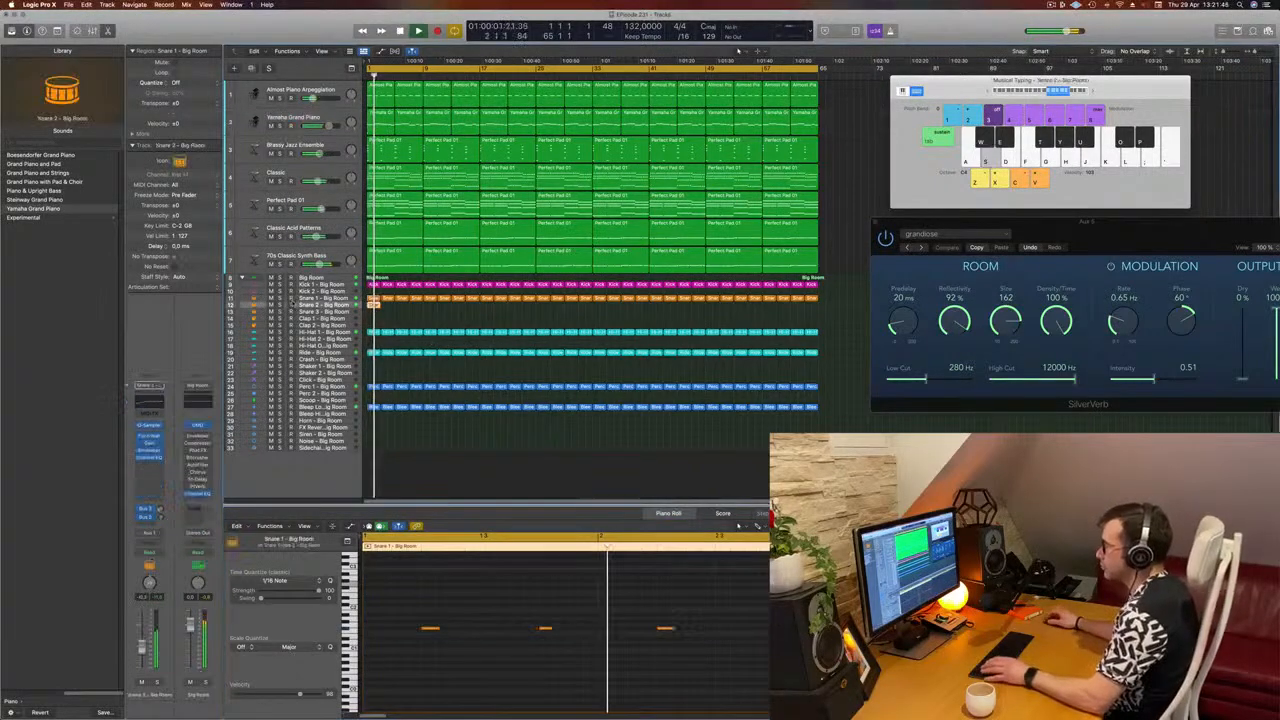
{"action": "left_click", "coordinate": [367, 320]}
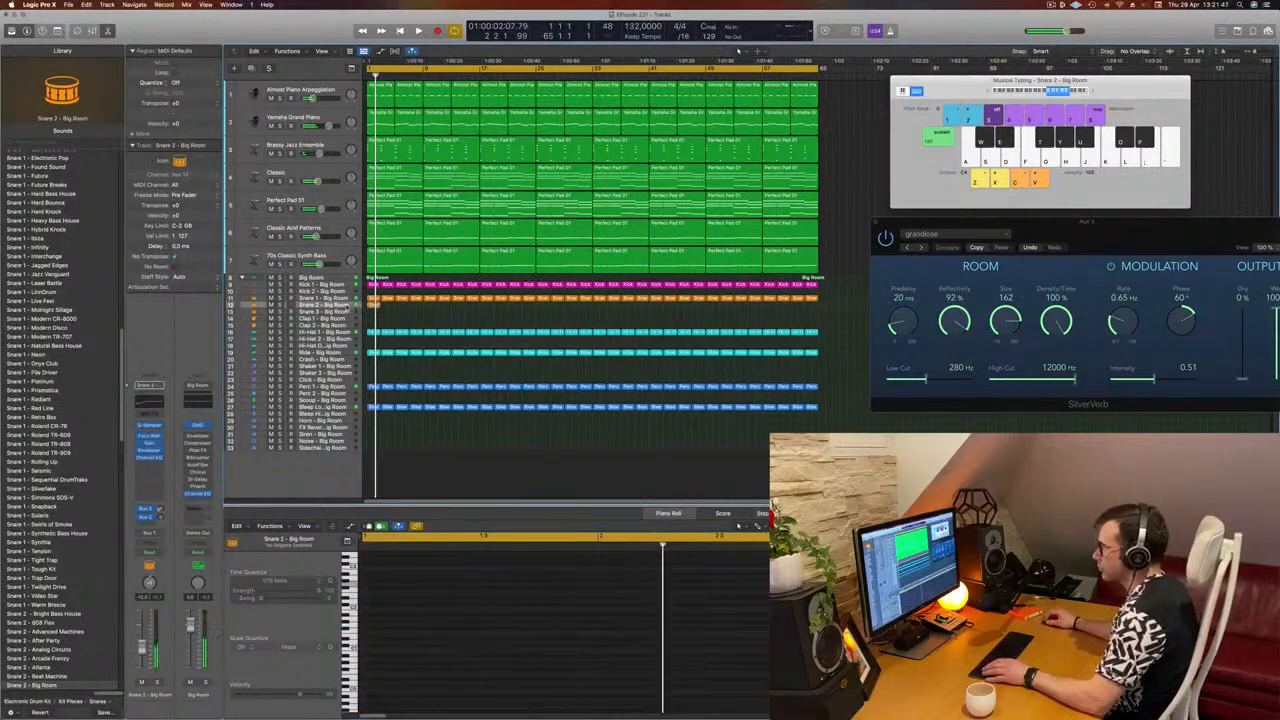
{"action": "left_click", "coordinate": [372, 304]}
{"action": "left_click", "coordinate": [346, 311]}
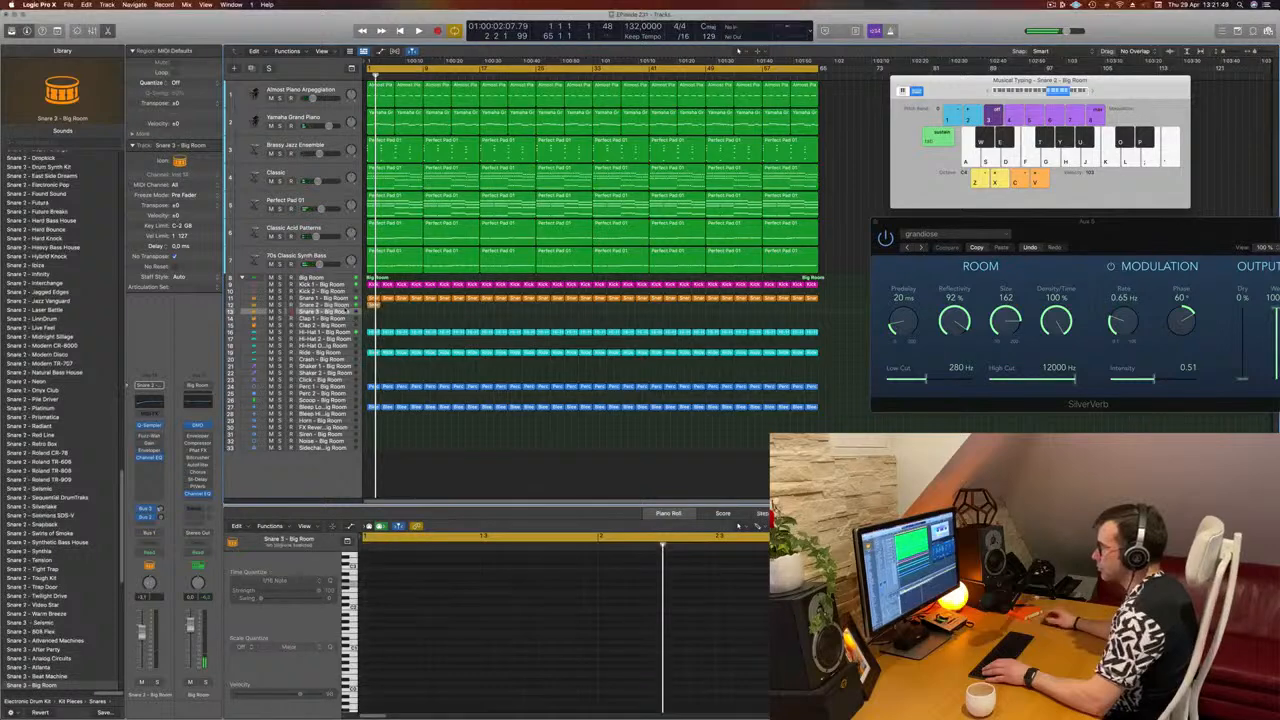
{"action": "left_click", "coordinate": [373, 305]}
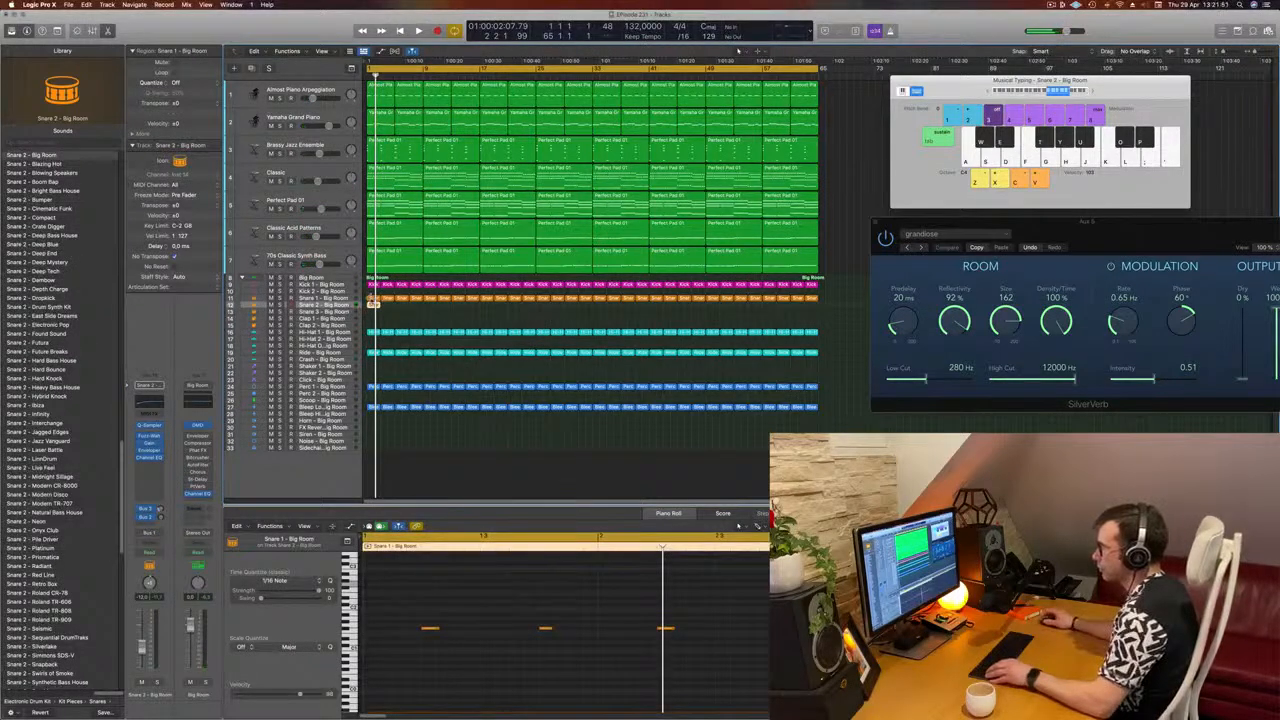
Put the sixteenth-note region from Snare 1 at bar 1 of the Snare 2 track in place of the old one.
{"action": "left_click", "coordinate": [371, 298]}
{"action": "mouse_move", "coordinate": [373, 299]}
{"action": "left_mouse_down"}
{"action": "mouse_move", "coordinate": [394, 312]}
{"action": "mouse_move", "coordinate": [374, 305]}
{"action": "left_mouse_up"}
{"action": "left_click", "coordinate": [374, 305]}
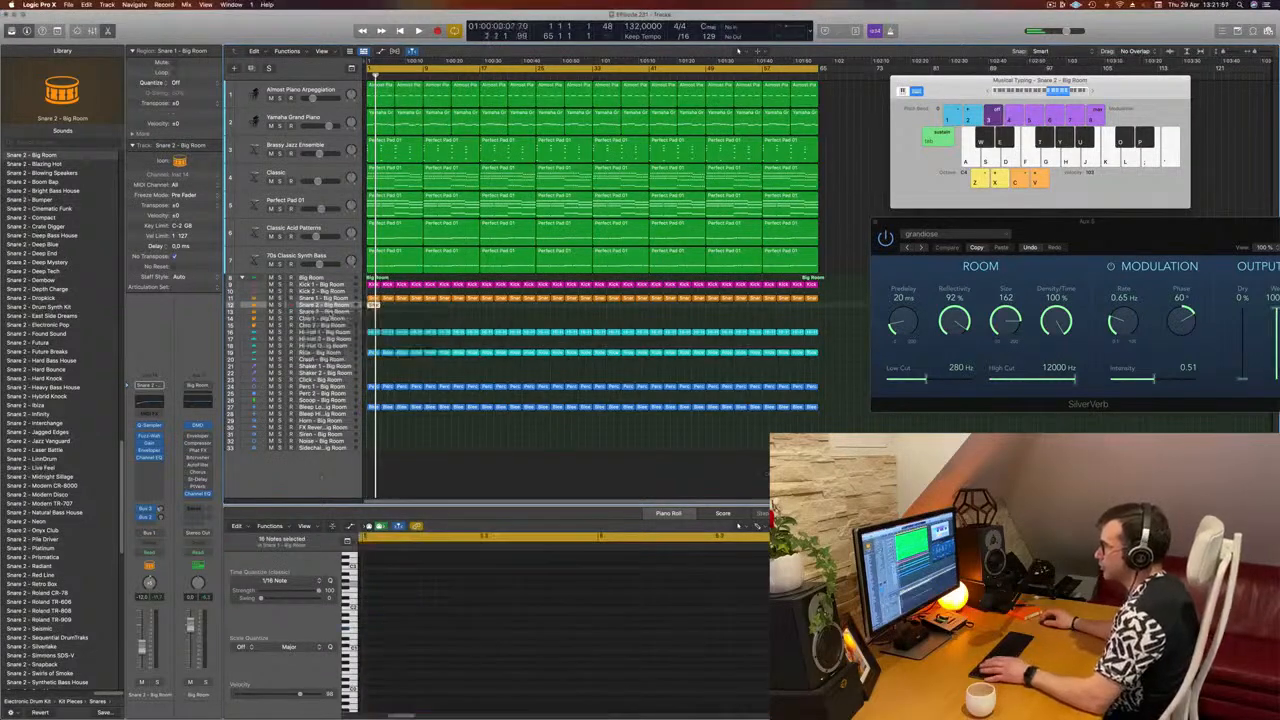
Select all notes of the Snare 2 region, transpose them up an octave and play them back.
{"action": "key", "text": "space"}
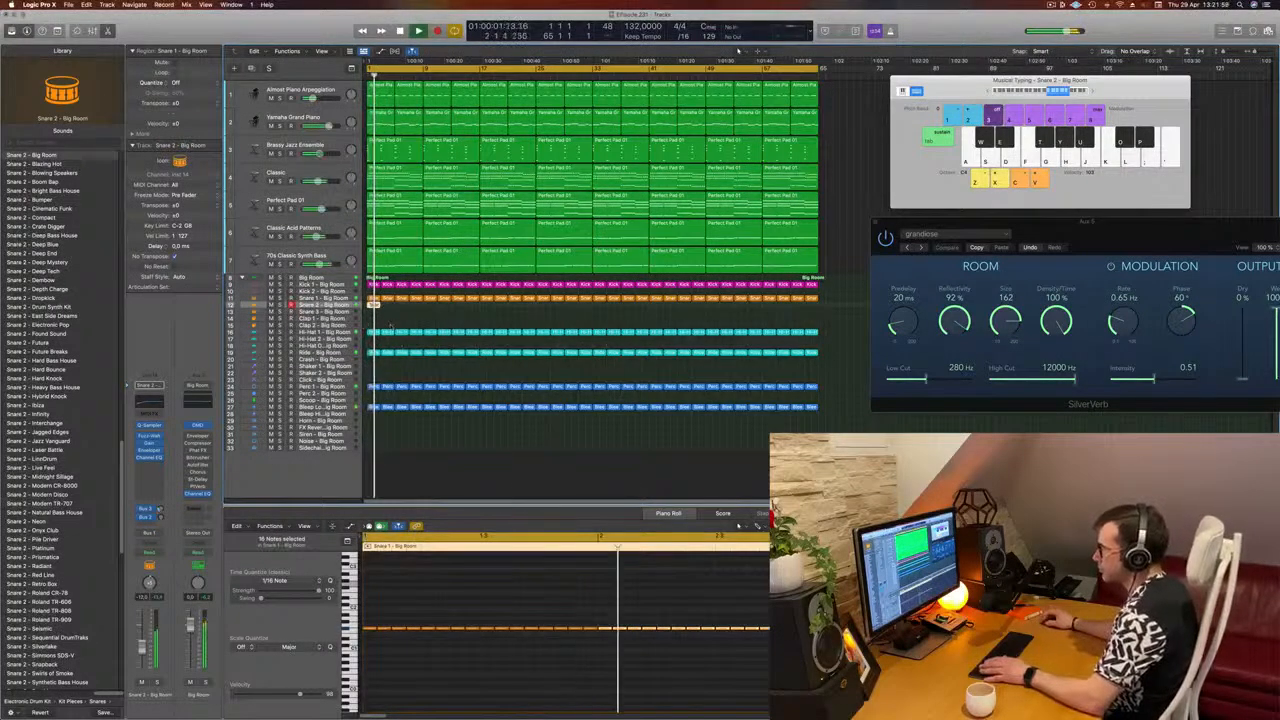
{"action": "key", "text": "super+a"}
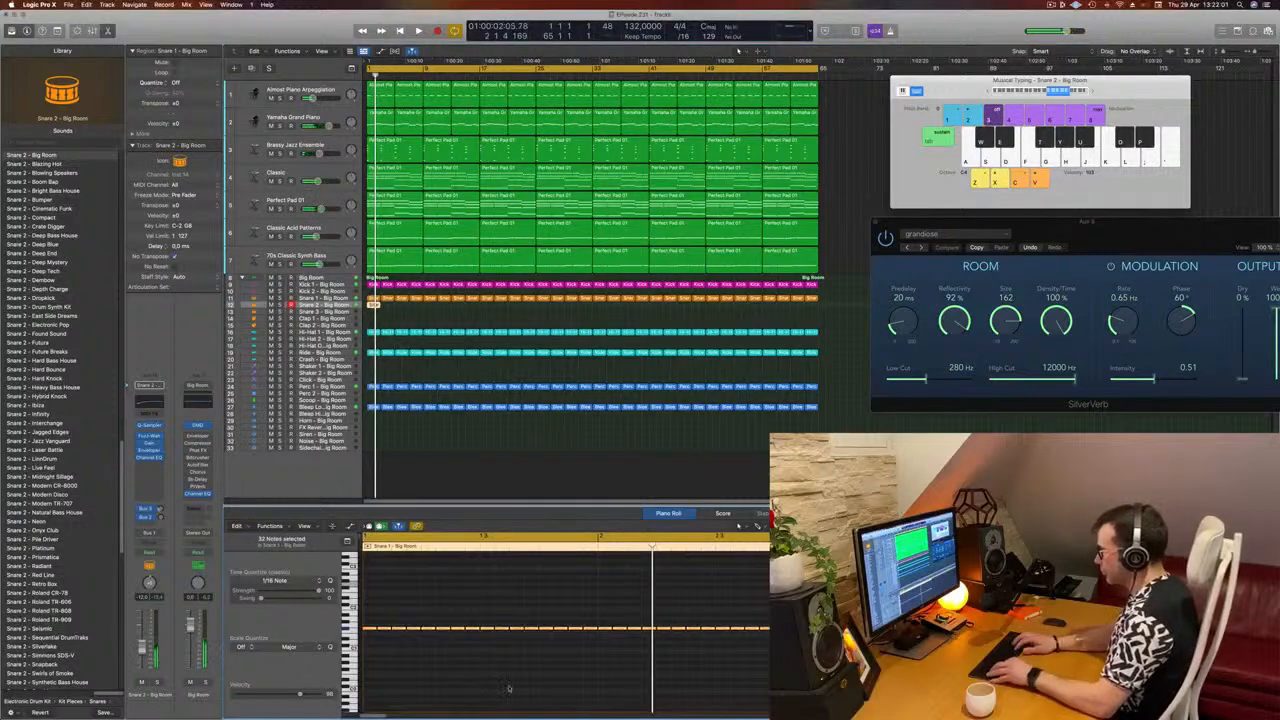
{"action": "key", "text": "alt+shift+Up"}
{"action": "key", "text": "space"}
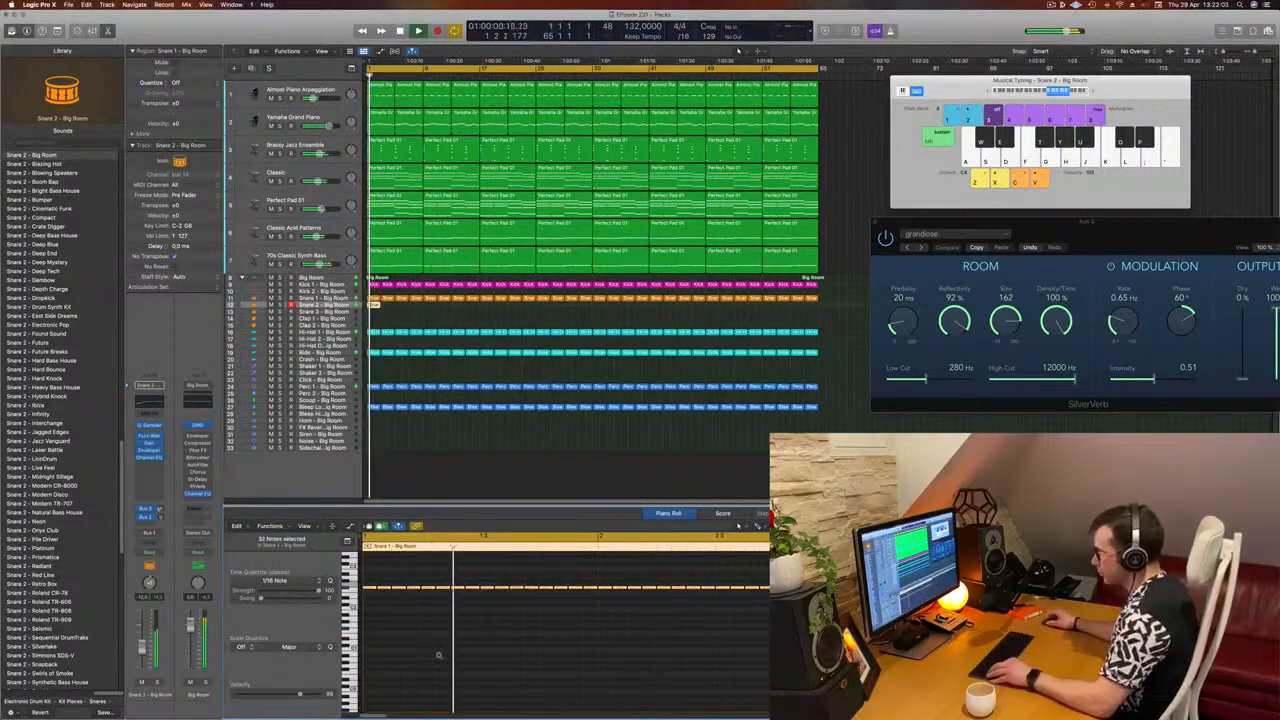
Move the whole row of Snare 2 notes down to a lower pitch.
{"action": "scroll", "coordinate": [438, 655], "scroll_direction": "up", "scroll_amount": 5}
{"action": "scroll", "coordinate": [438, 656], "scroll_direction": "up", "scroll_amount": 5}
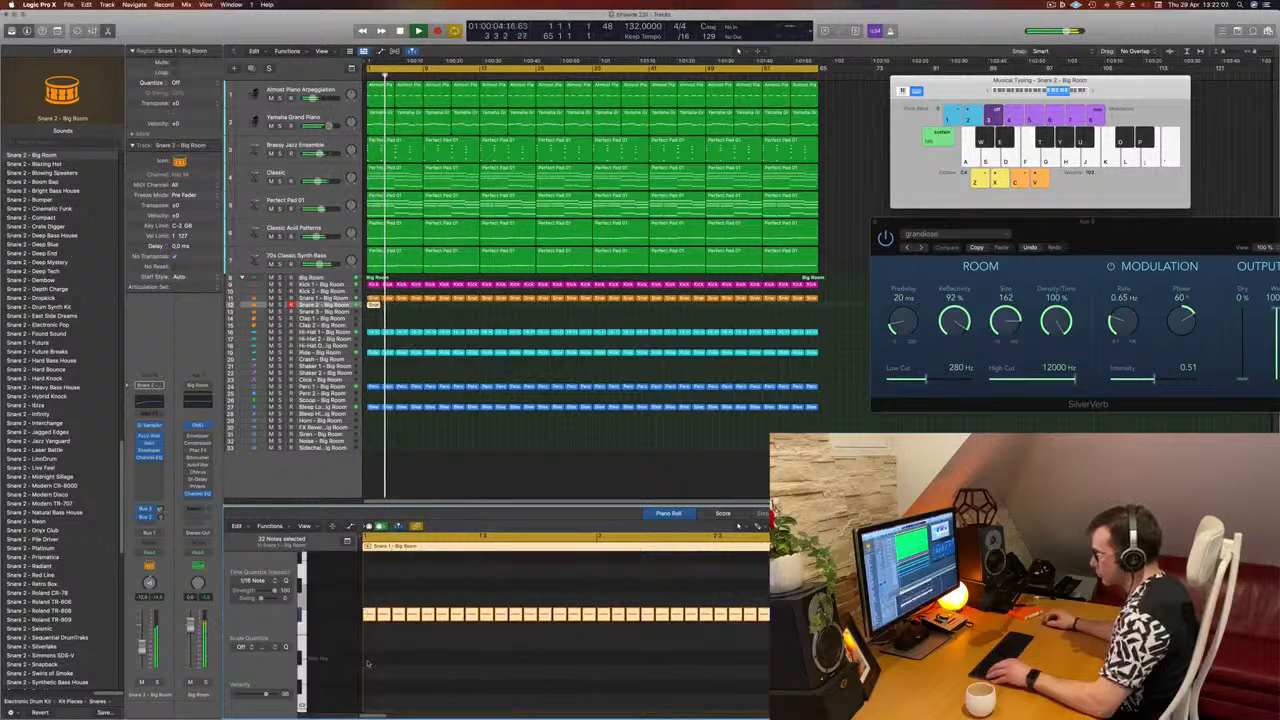
{"action": "left_click_drag", "start_coordinate": [366, 614], "coordinate": [366, 664]}
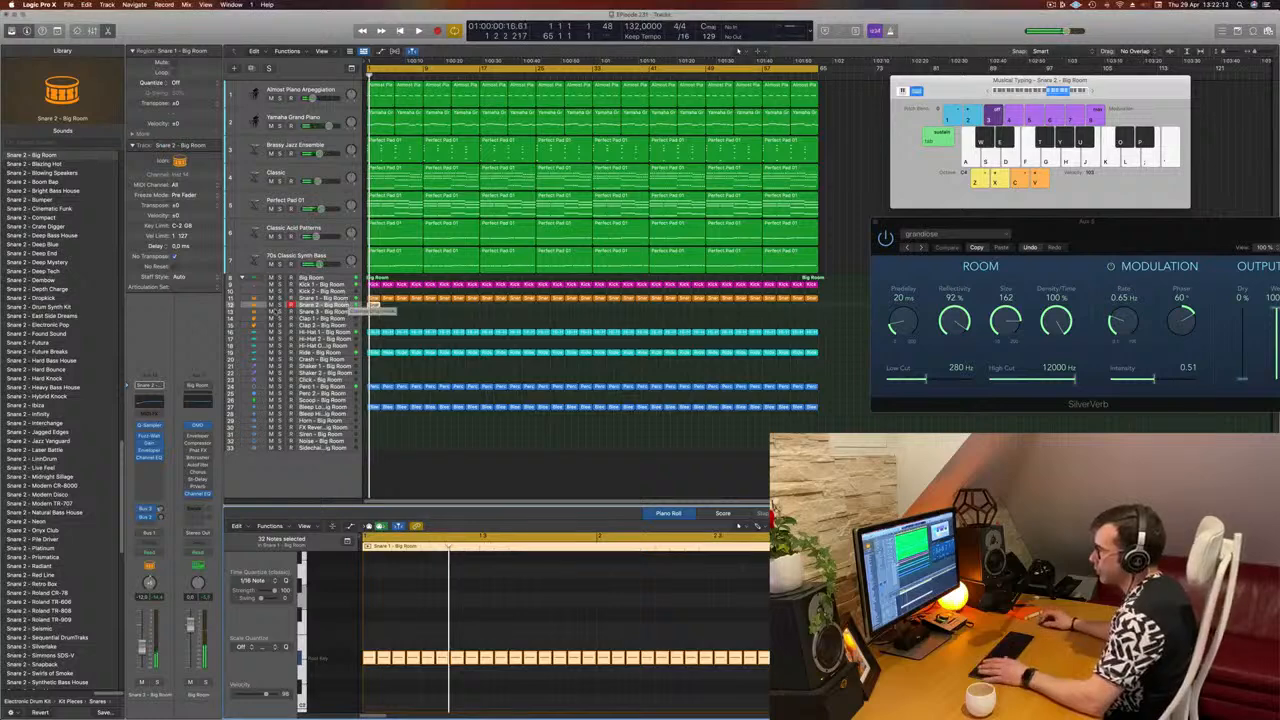
Load the Snare 1 - Big Room sound from the library onto the Snare 2 track and play it.
{"action": "scroll", "coordinate": [71, 336], "scroll_direction": "up", "scroll_amount": 10}
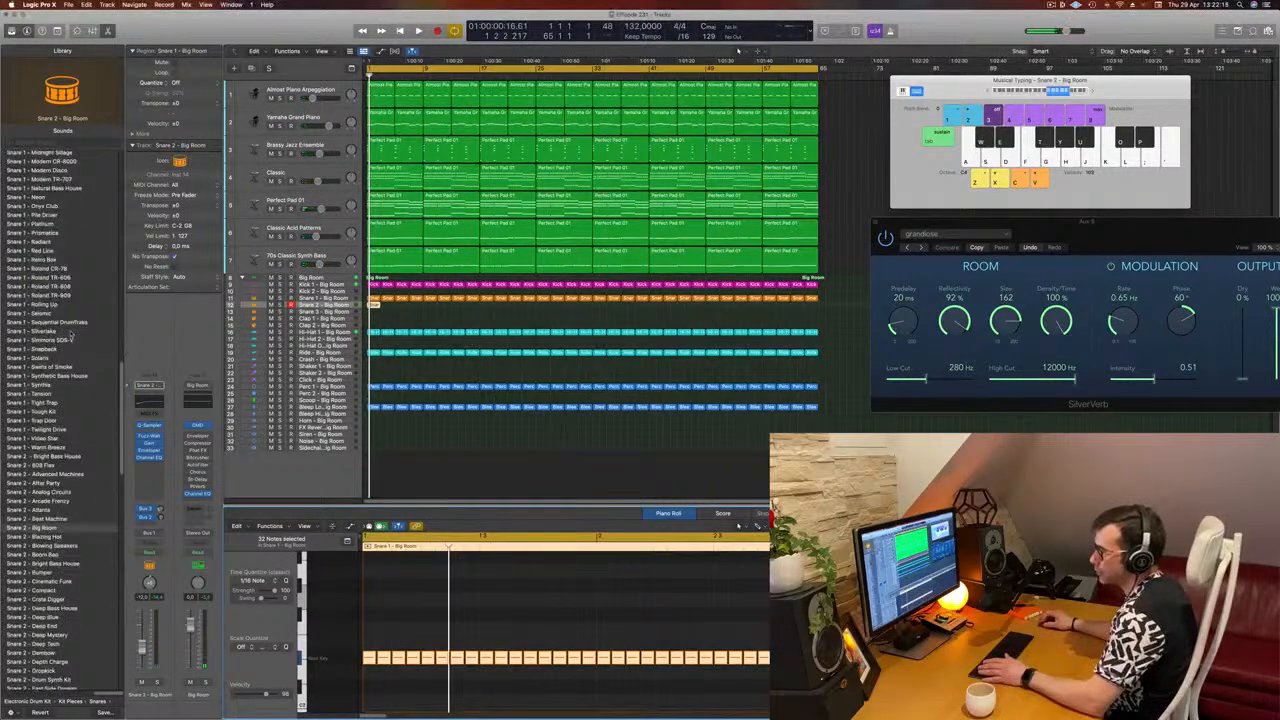
{"action": "scroll", "coordinate": [71, 336], "scroll_direction": "up", "scroll_amount": 15}
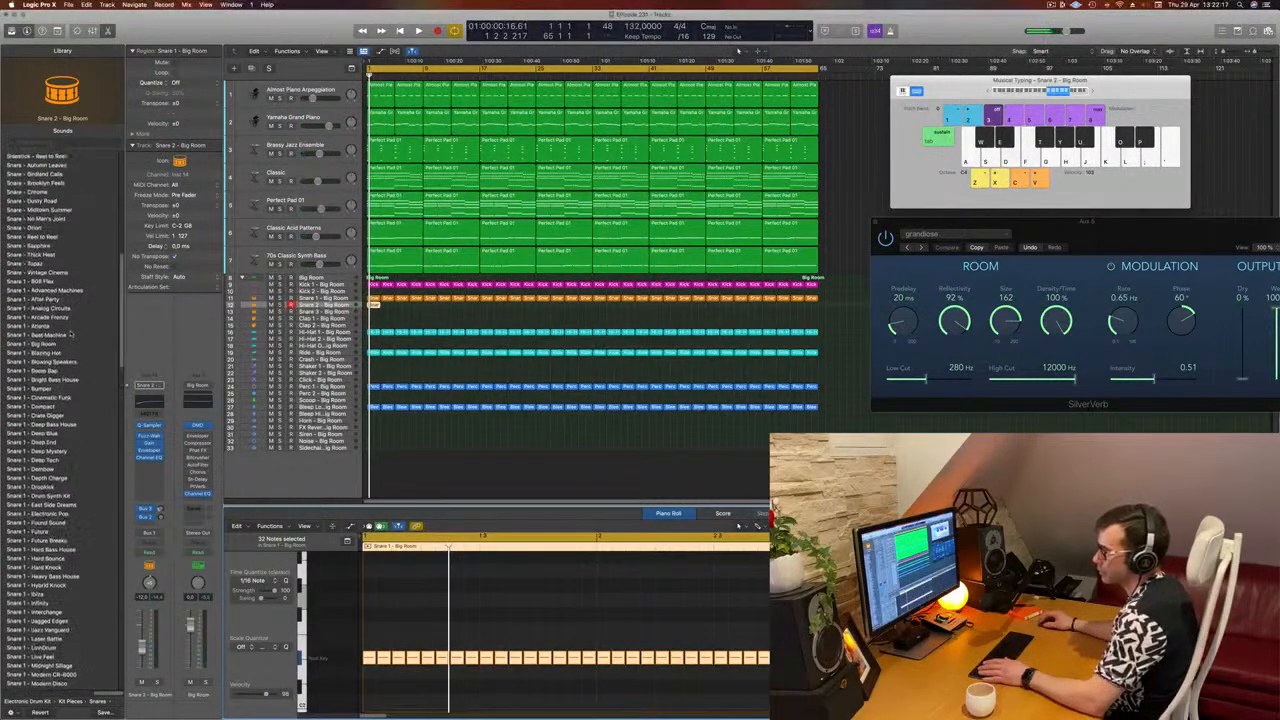
{"action": "scroll", "coordinate": [71, 336], "scroll_direction": "up", "scroll_amount": 10}
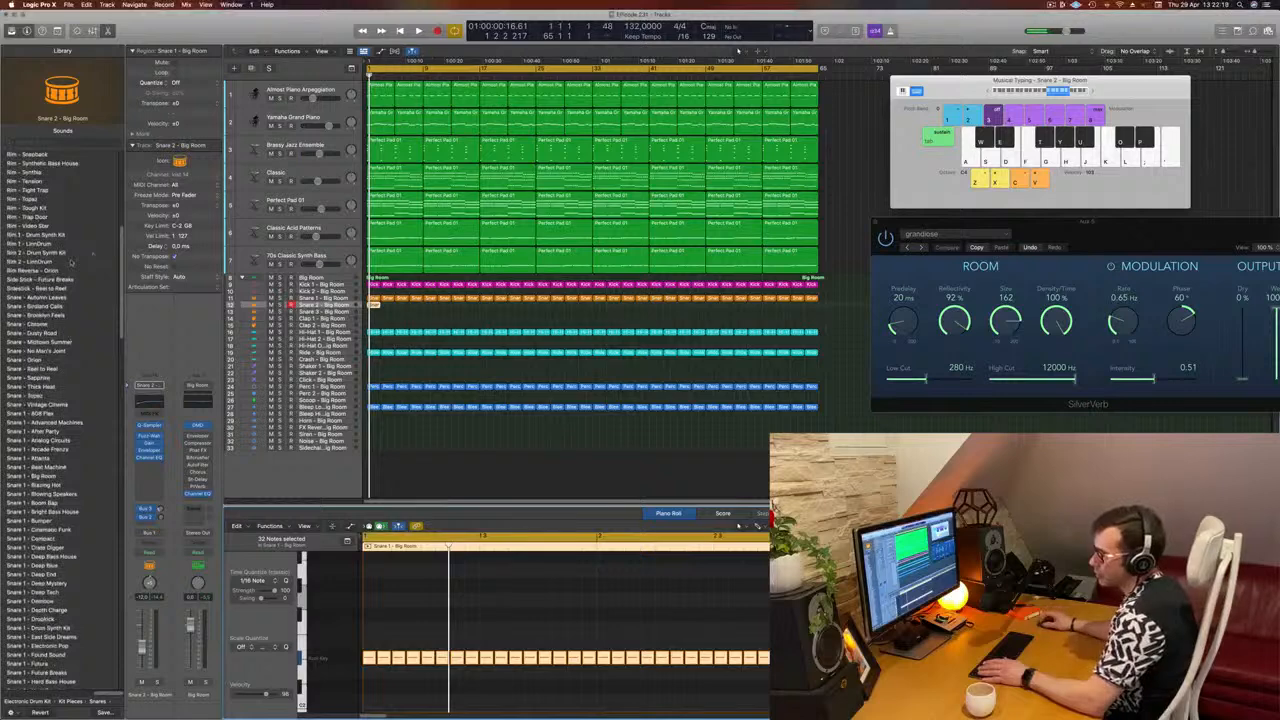
{"action": "scroll", "coordinate": [68, 380], "scroll_direction": "down", "scroll_amount": 4}
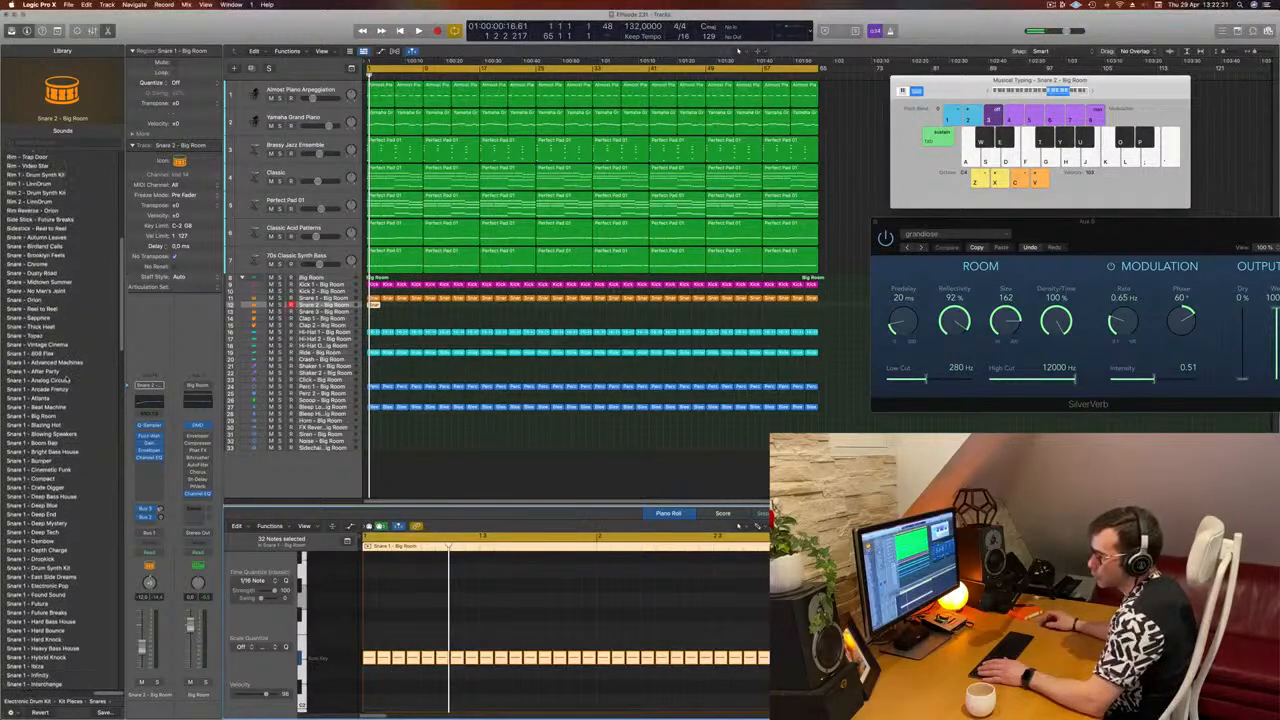
{"action": "scroll", "coordinate": [90, 388], "scroll_direction": "down", "scroll_amount": 8}
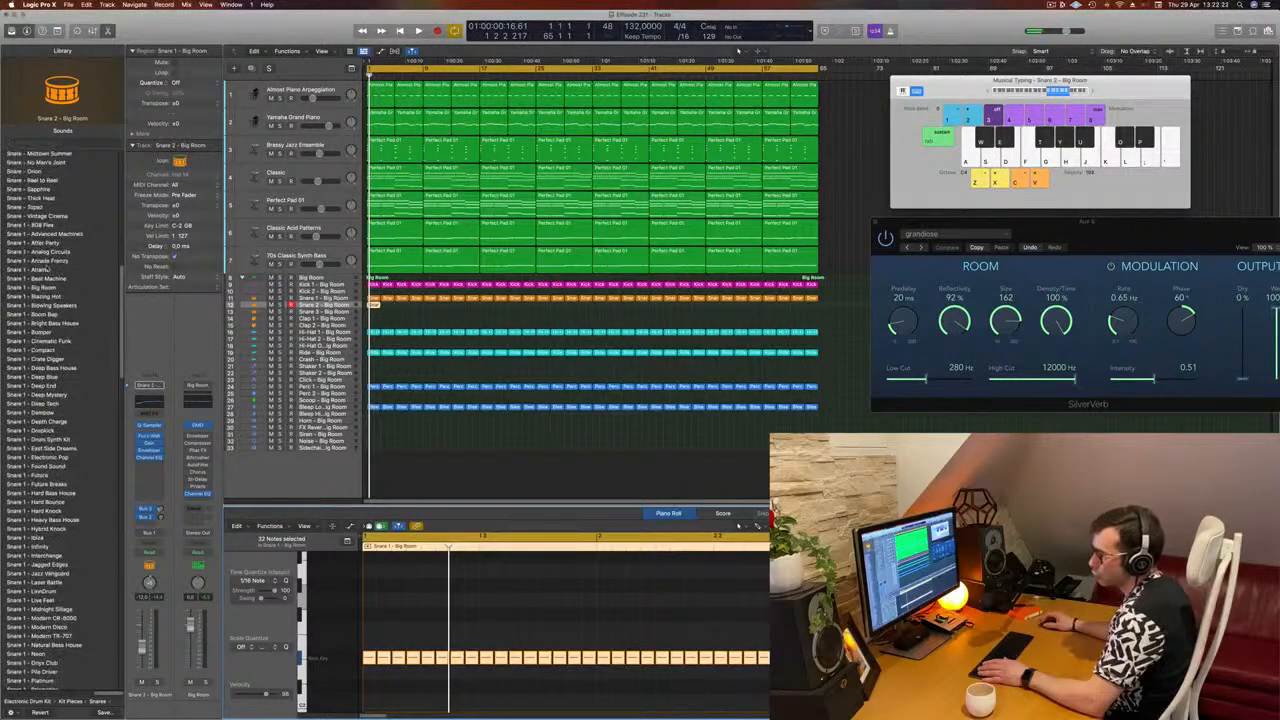
{"action": "left_click", "coordinate": [35, 287]}
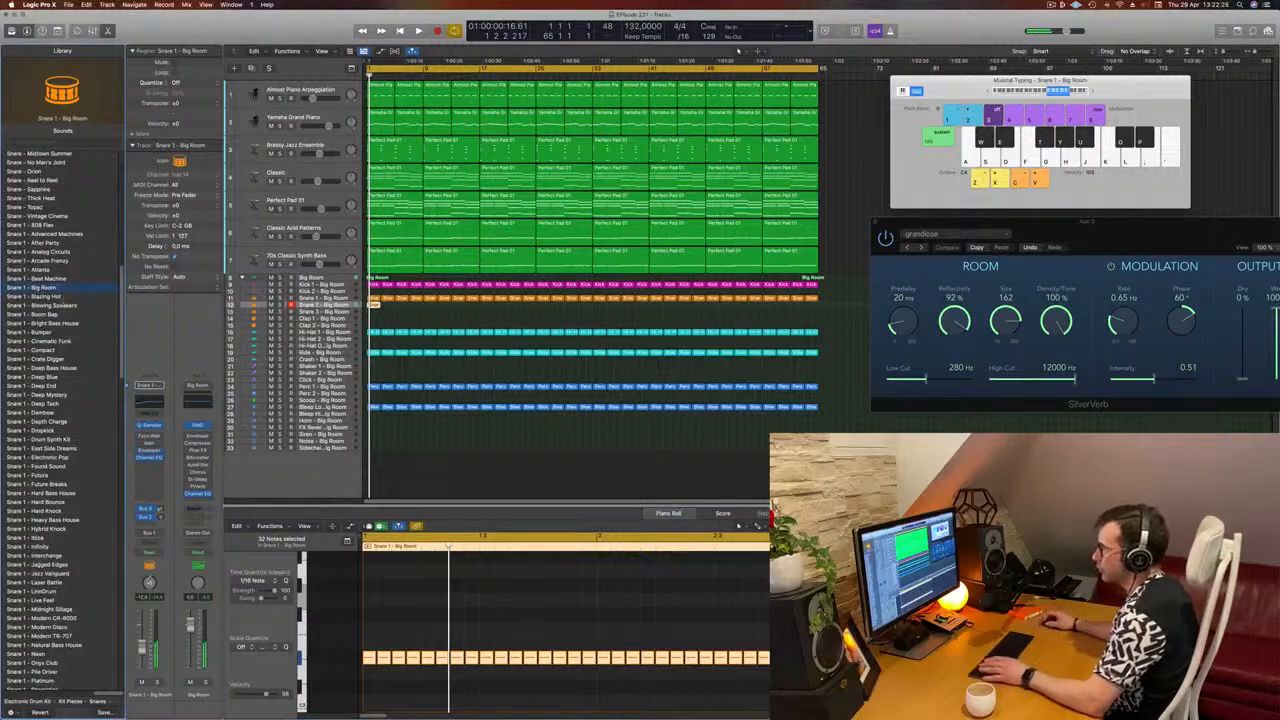
{"action": "key", "text": "space"}
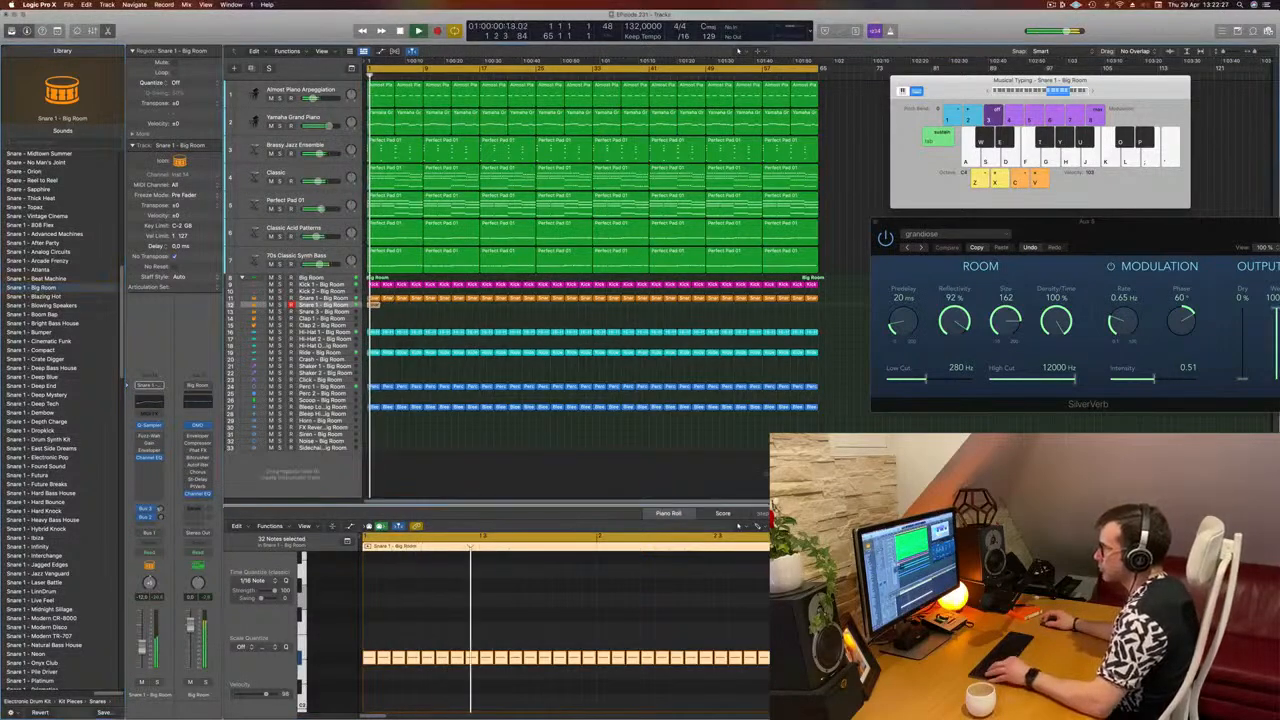
{"action": "left_click_drag", "start_coordinate": [375, 305], "coordinate": [389, 307]}
{"action": "left_click", "coordinate": [389, 310]}
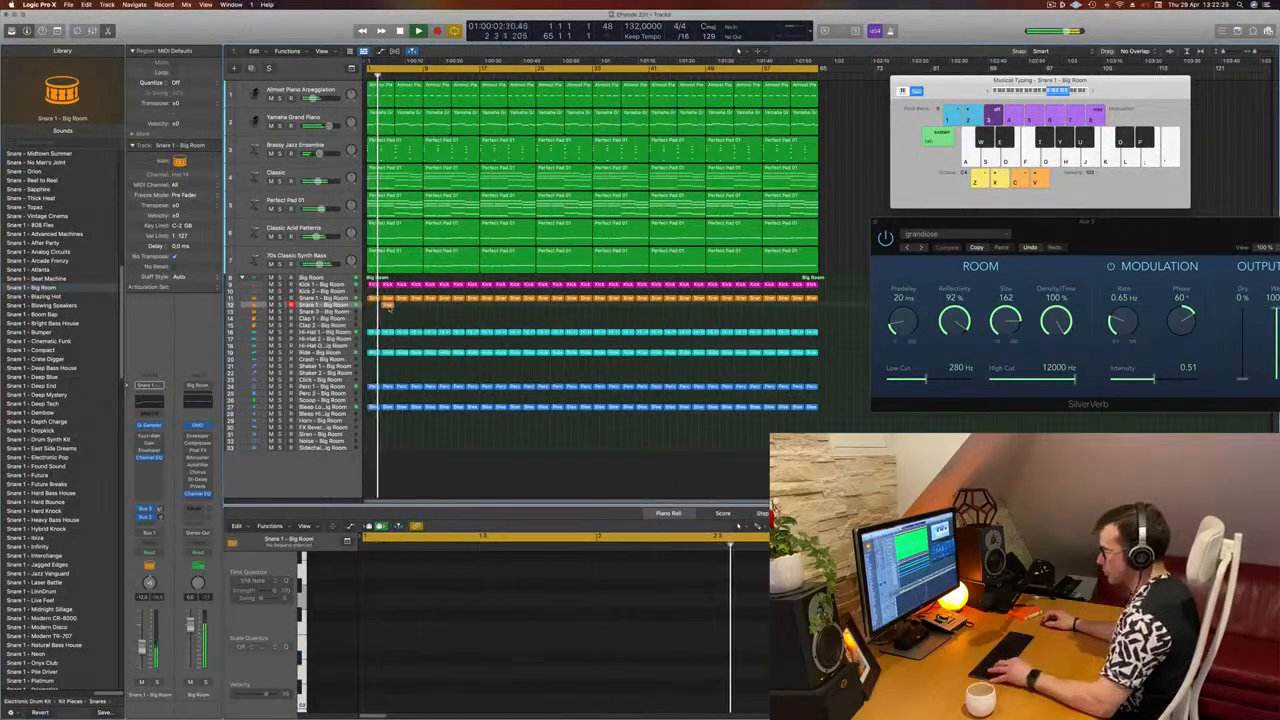
{"action": "key", "text": "super+z"}
Copy the sixteenth-note region directly behind itself and repeat the pair along the second snare track up to the arrangement's end.
{"action": "mouse_move", "coordinate": [375, 305]}
{"action": "left_mouse_down"}
{"action": "mouse_move", "coordinate": [390, 307]}
{"action": "mouse_move", "coordinate": [377, 308]}
{"action": "left_mouse_up"}
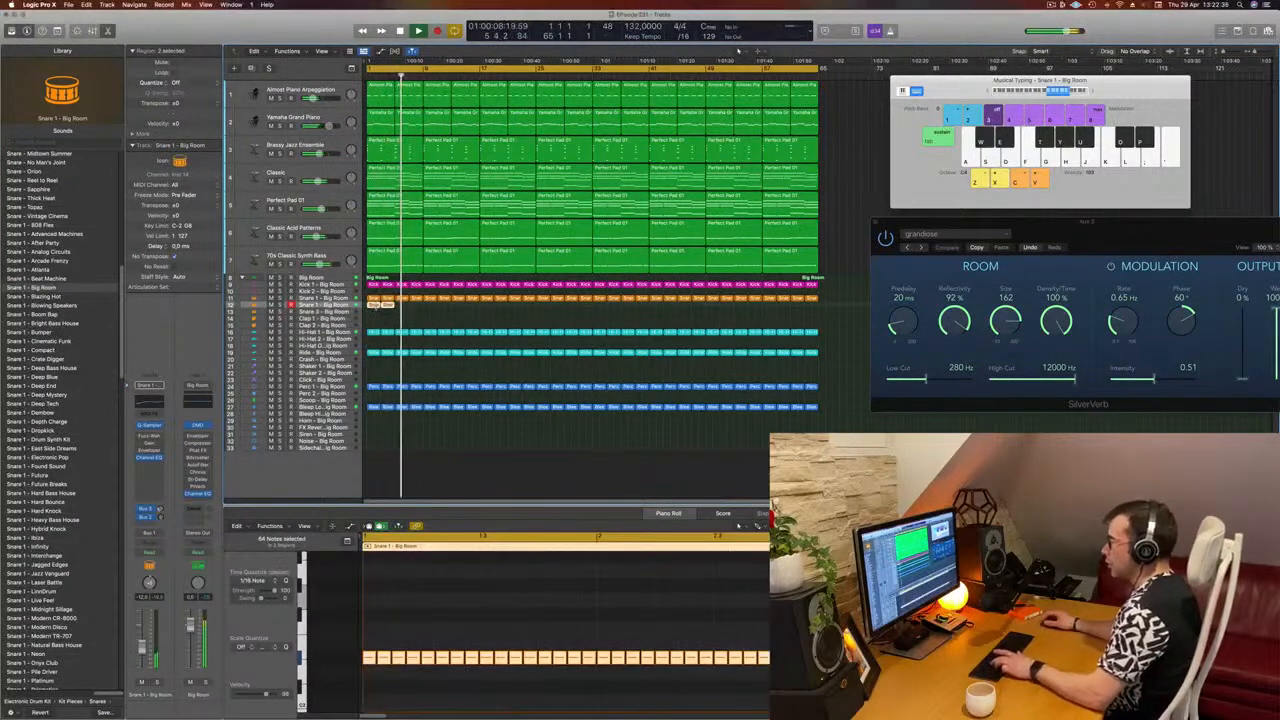
{"action": "key", "text": "super+r"}
{"action": "key", "text": "super+r"}
{"action": "key", "text": "super+r"}
{"action": "key", "text": "super+r"}
{"action": "key", "text": "super+r"}
{"action": "key", "text": "super+r"}
{"action": "key", "text": "super+r"}
{"action": "key", "text": "super+r"}
{"action": "key", "text": "super+r"}
{"action": "key", "text": "super+r"}
{"action": "key", "text": "super+r"}
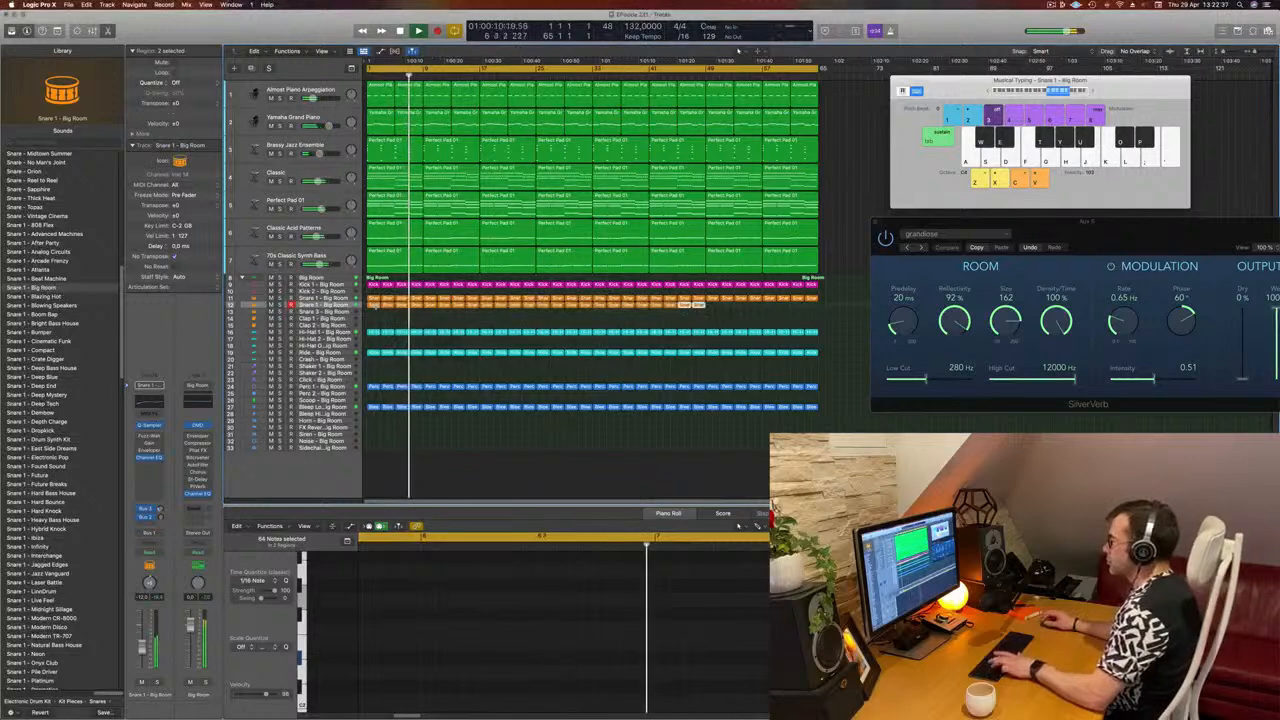
{"action": "key", "text": "super+r"}
{"action": "key", "text": "super+r"}
{"action": "key", "text": "super+r"}
{"action": "key", "text": "super+r"}
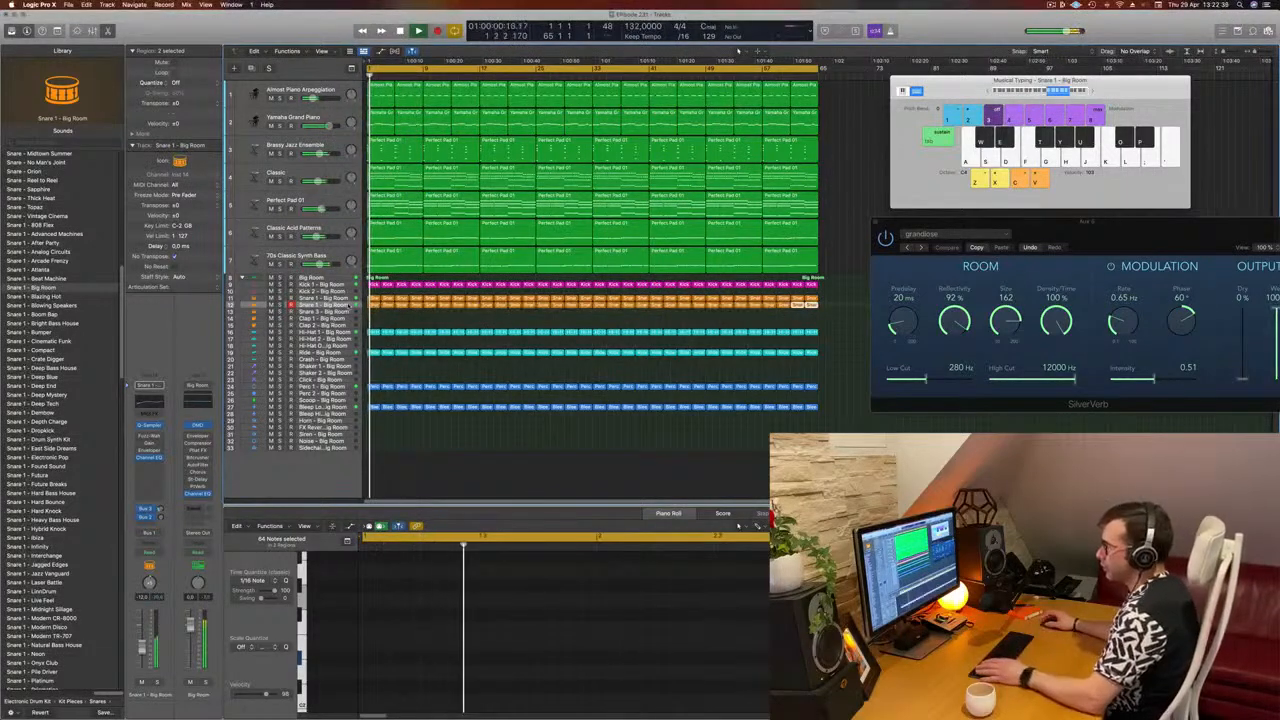
Insert a Step FX multi-effect in the empty slot below the Channel EQ on the second snare track.
{"action": "left_click", "coordinate": [349, 307]}
{"action": "key", "text": "Return"}
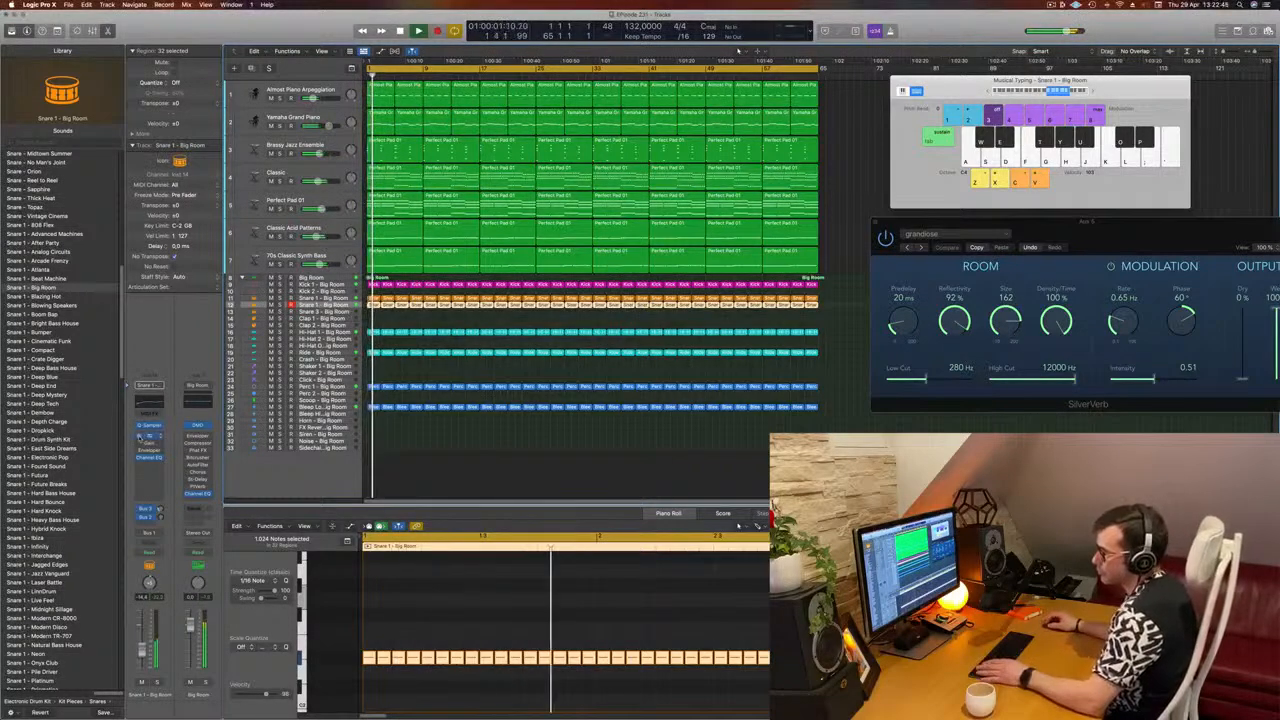
{"action": "left_click", "coordinate": [159, 437]}
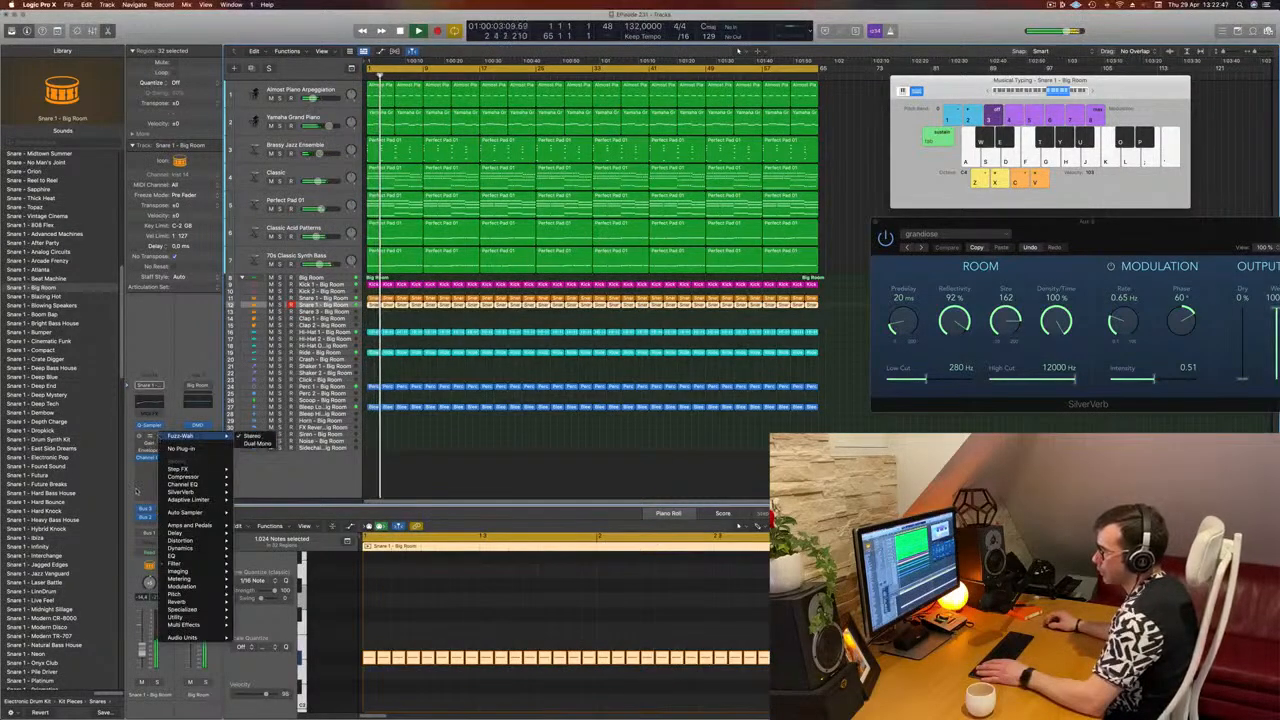
{"action": "left_click", "coordinate": [144, 481]}
{"action": "left_click", "coordinate": [147, 466]}
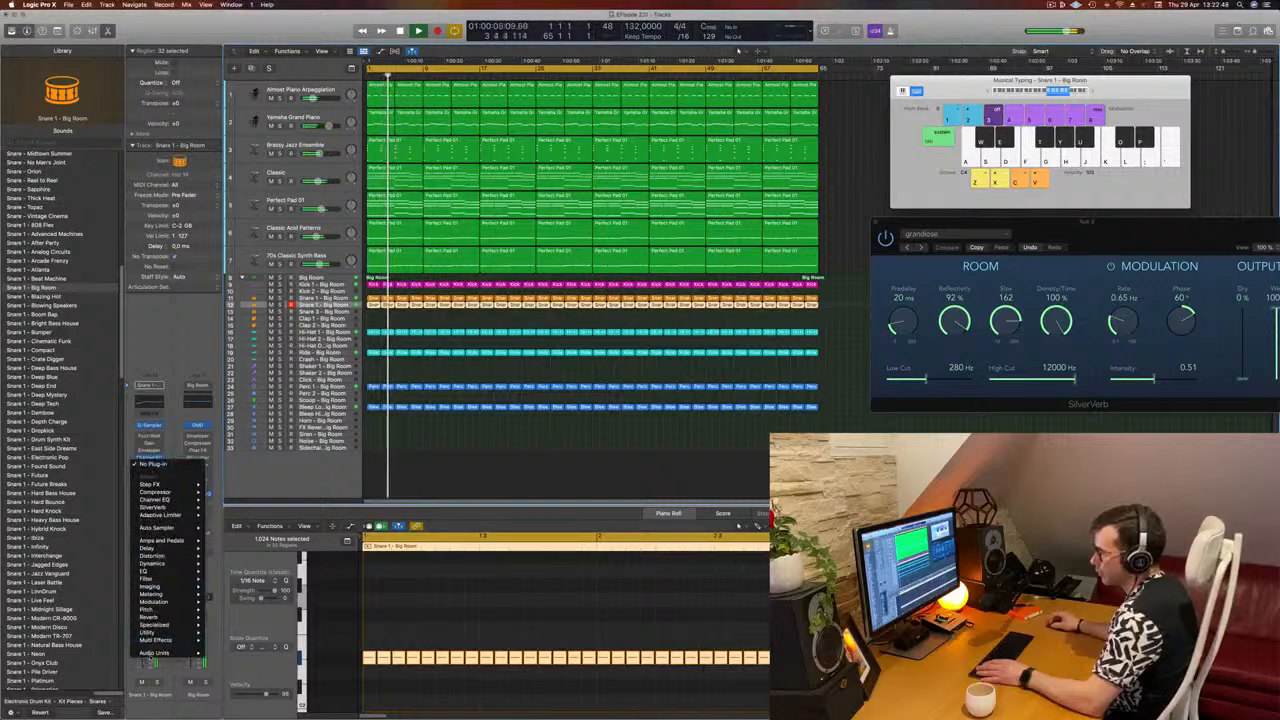
{"action": "mouse_move", "coordinate": [170, 640]}
{"action": "mouse_move", "coordinate": [226, 640]}
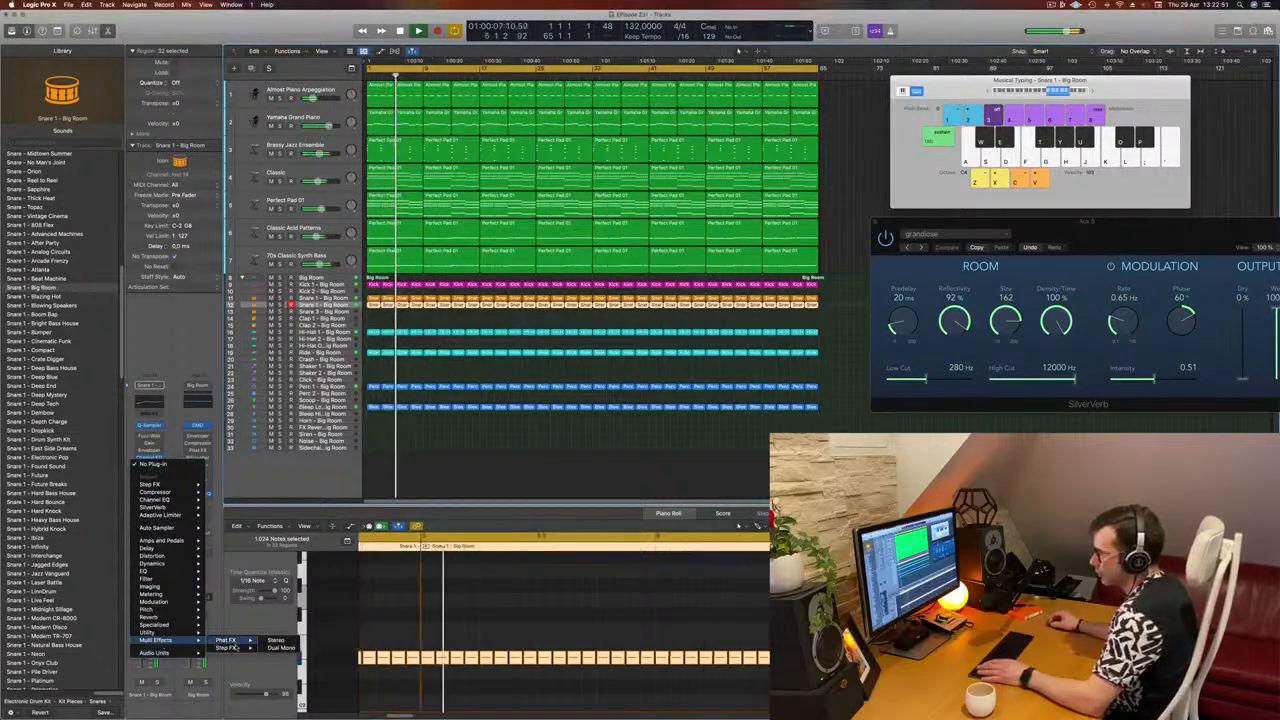
{"action": "left_click", "coordinate": [275, 639]}
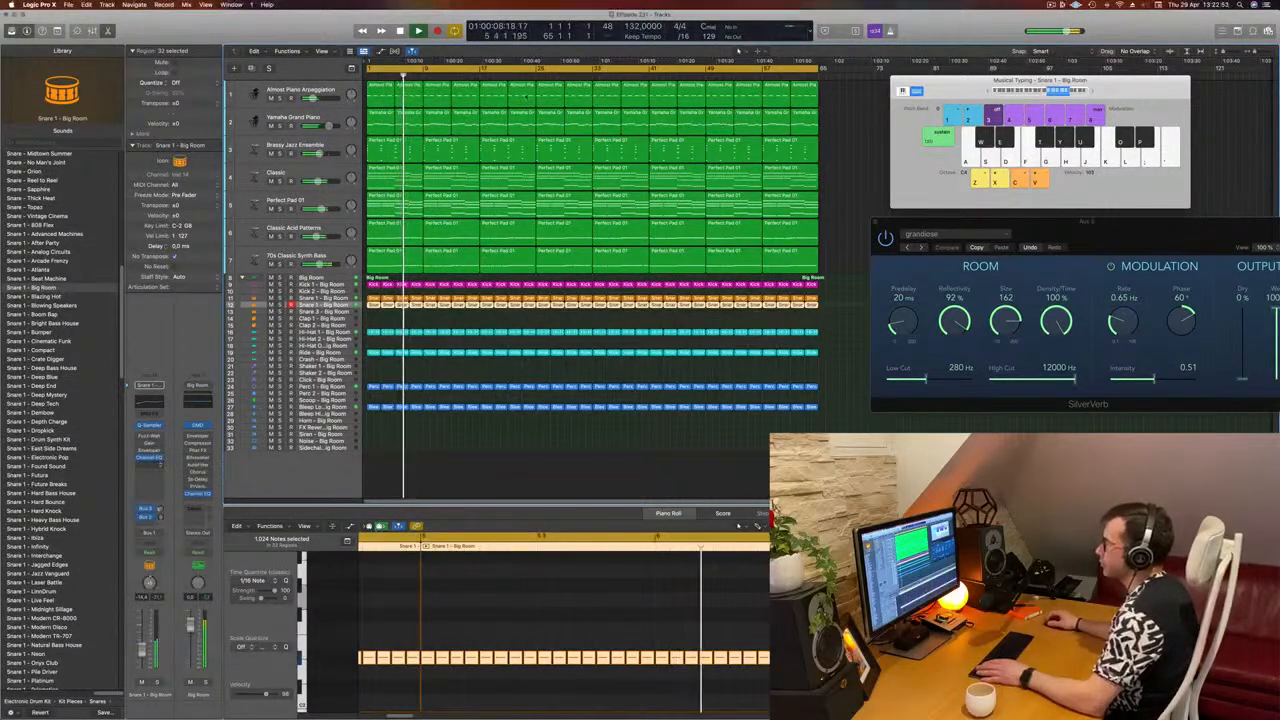
{"action": "left_click_drag", "start_coordinate": [522, 115], "coordinate": [496, 147]}
{"action": "key", "text": "space"}
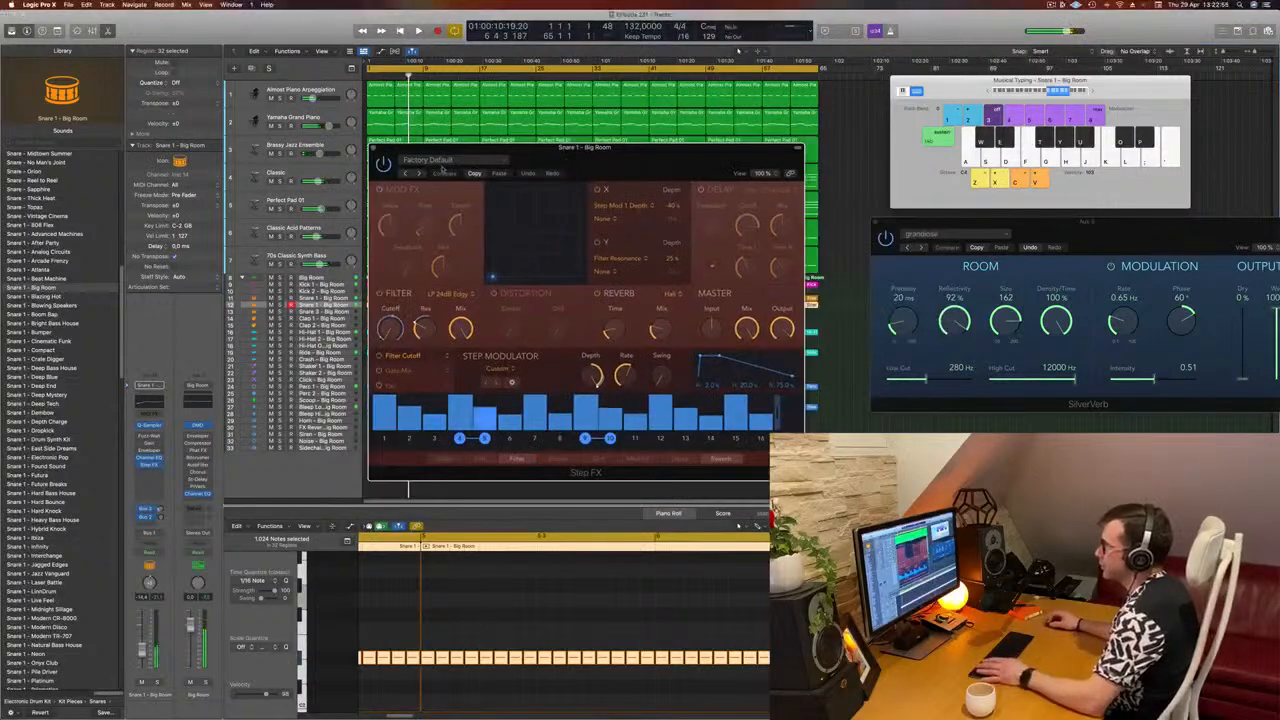
Play the arrangement and audition Step FX presets such as Brittle Spike, Broken Echoes and Deep Space on the snare.
{"action": "key", "text": "space"}
{"action": "left_click", "coordinate": [419, 173]}
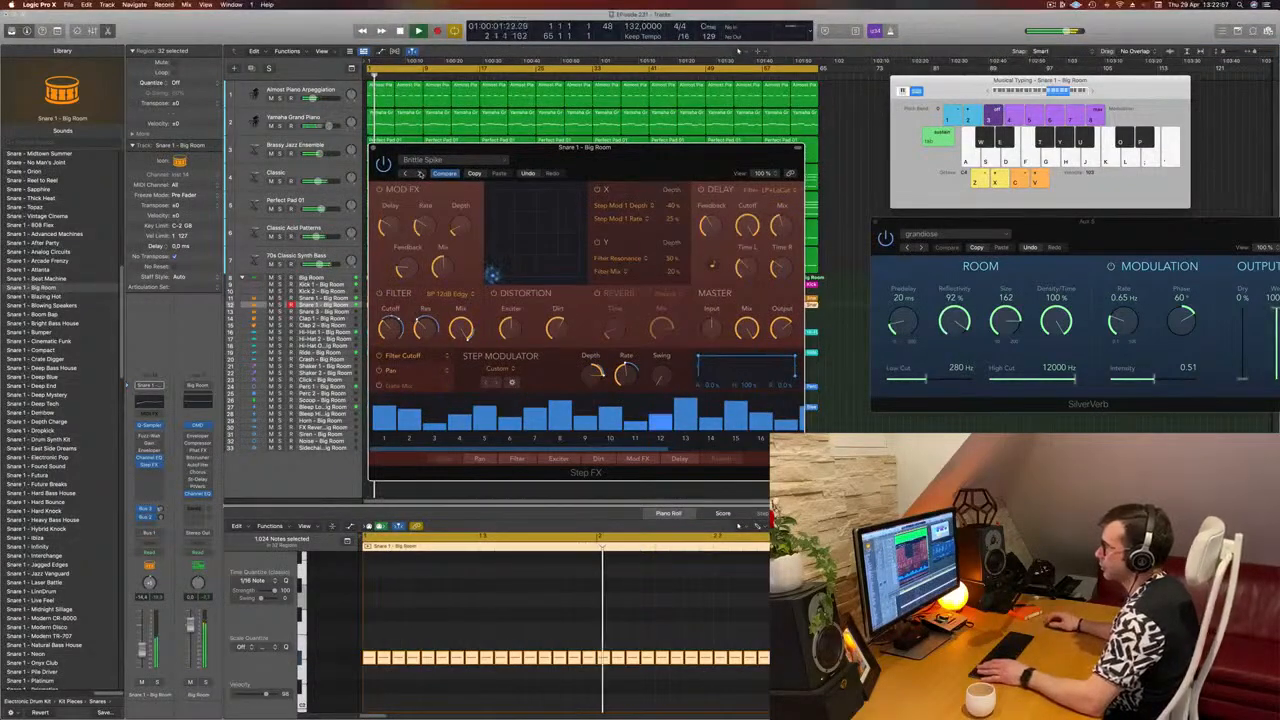
{"action": "left_click", "coordinate": [419, 173]}
{"action": "left_click", "coordinate": [419, 173]}
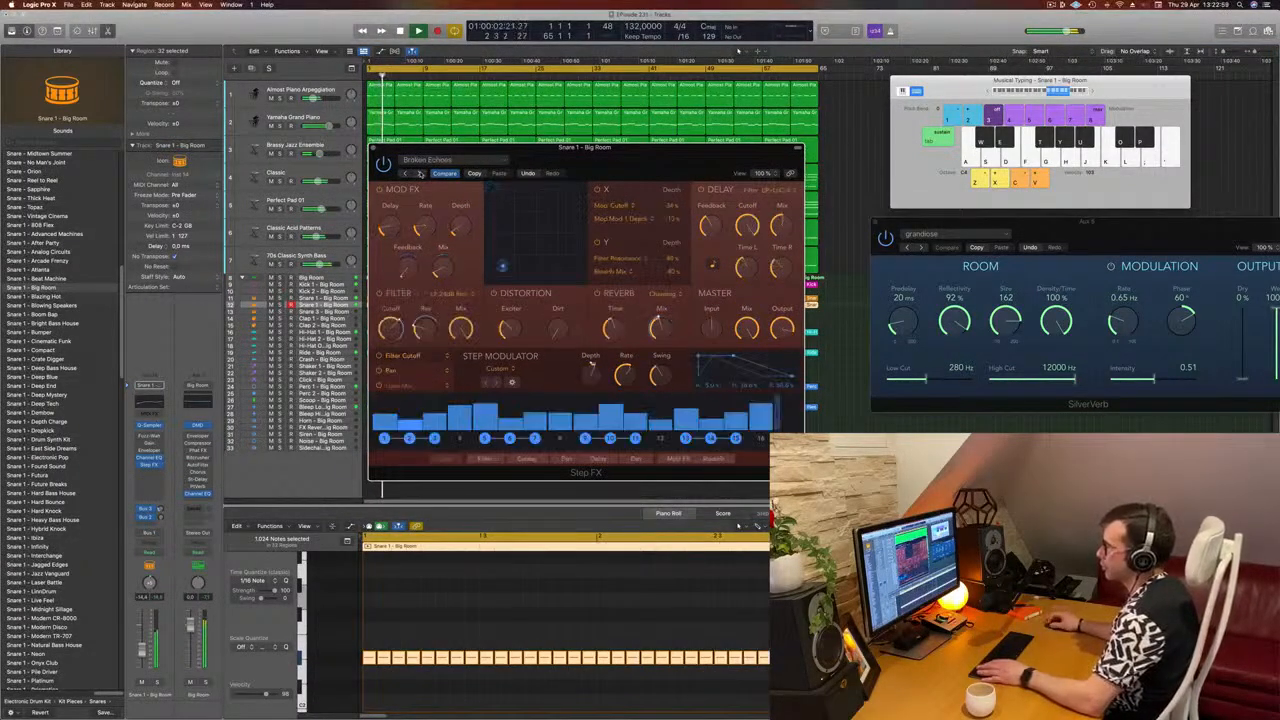
{"action": "left_click", "coordinate": [419, 173]}
{"action": "left_click", "coordinate": [419, 173]}
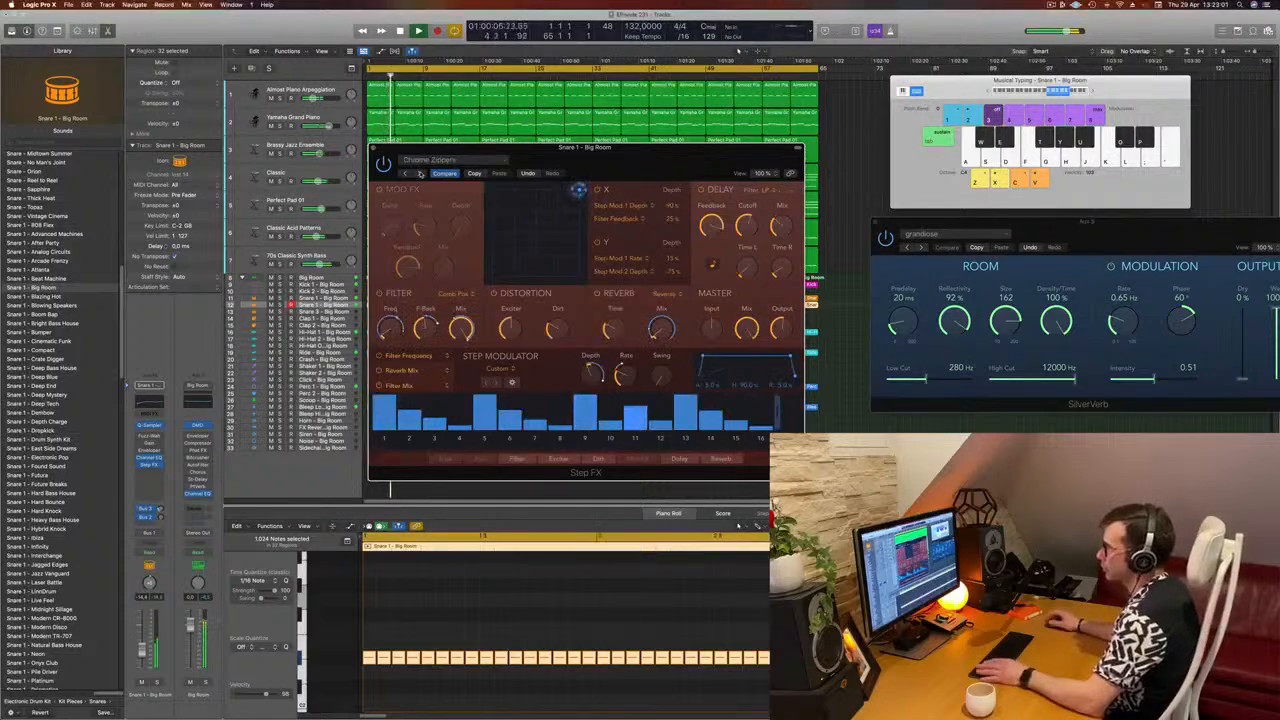
{"action": "left_click_drag", "start_coordinate": [628, 166], "coordinate": [670, 166]}
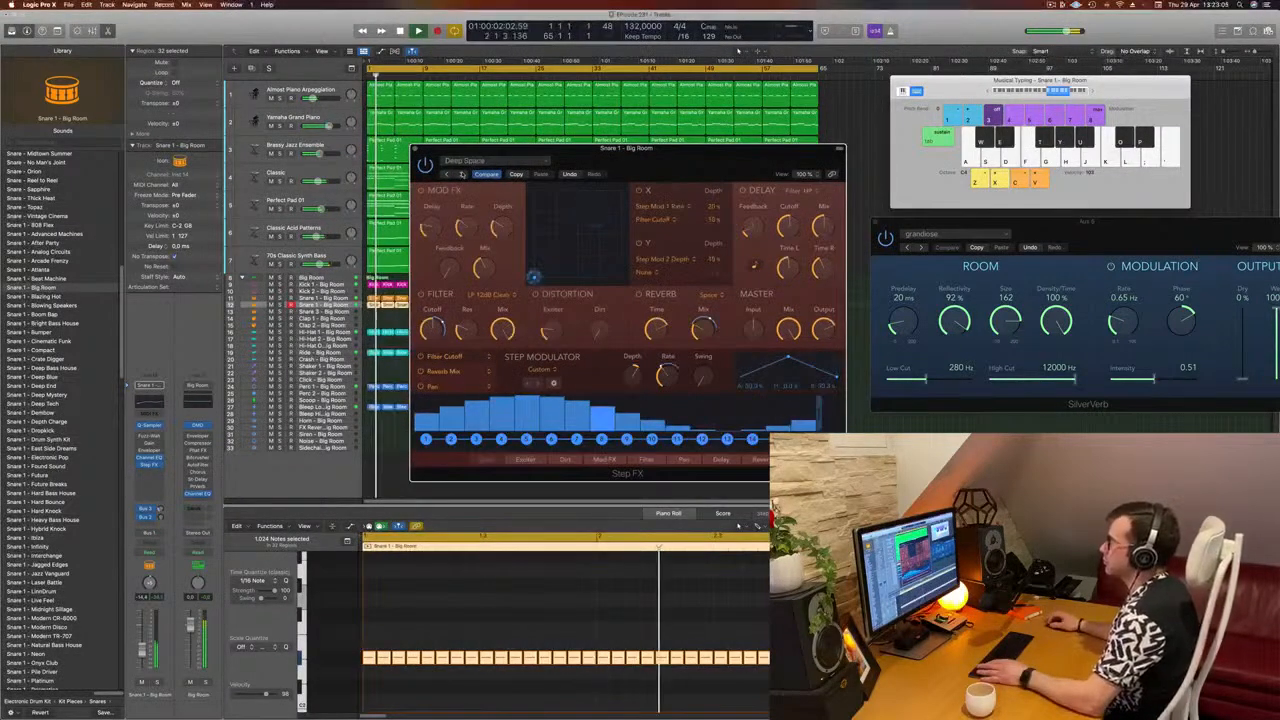
{"action": "left_click", "coordinate": [461, 174]}
{"action": "left_click", "coordinate": [461, 174]}
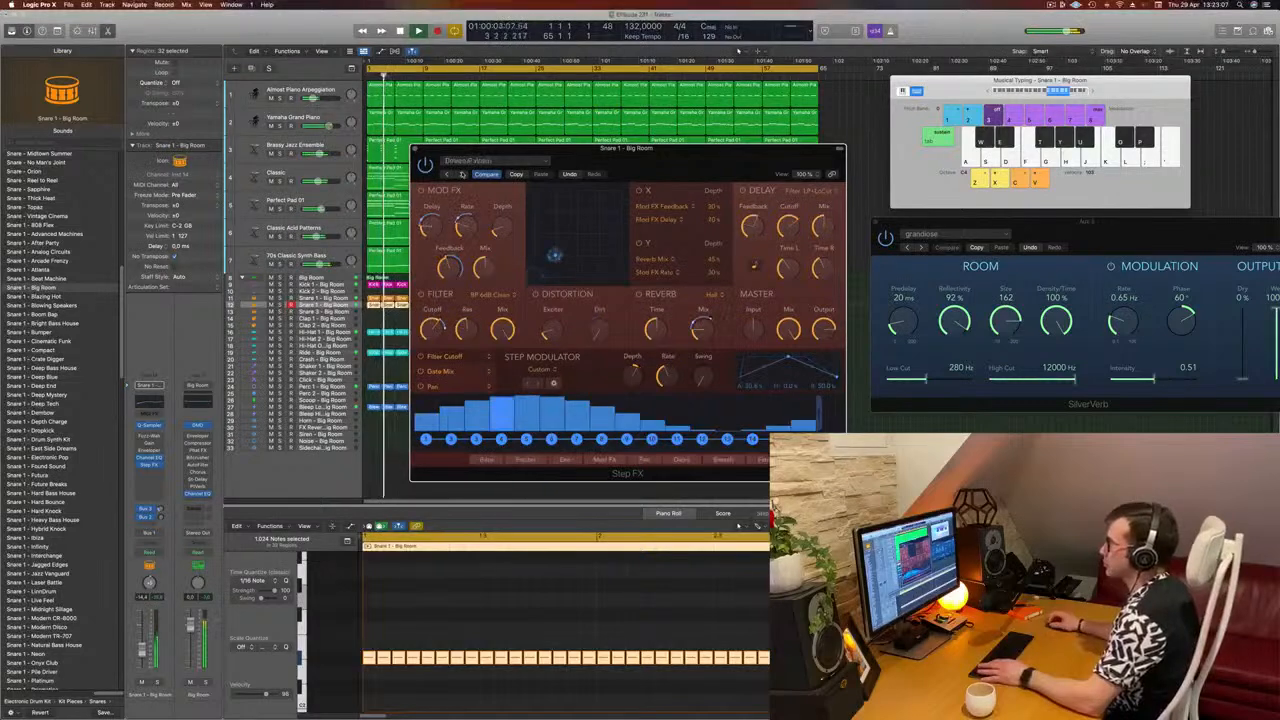
Audition further Step FX presets from Ethereal Wash to Liquid Metal on the playing snare.
{"action": "left_click_drag", "start_coordinate": [625, 180], "coordinate": [798, 138]}
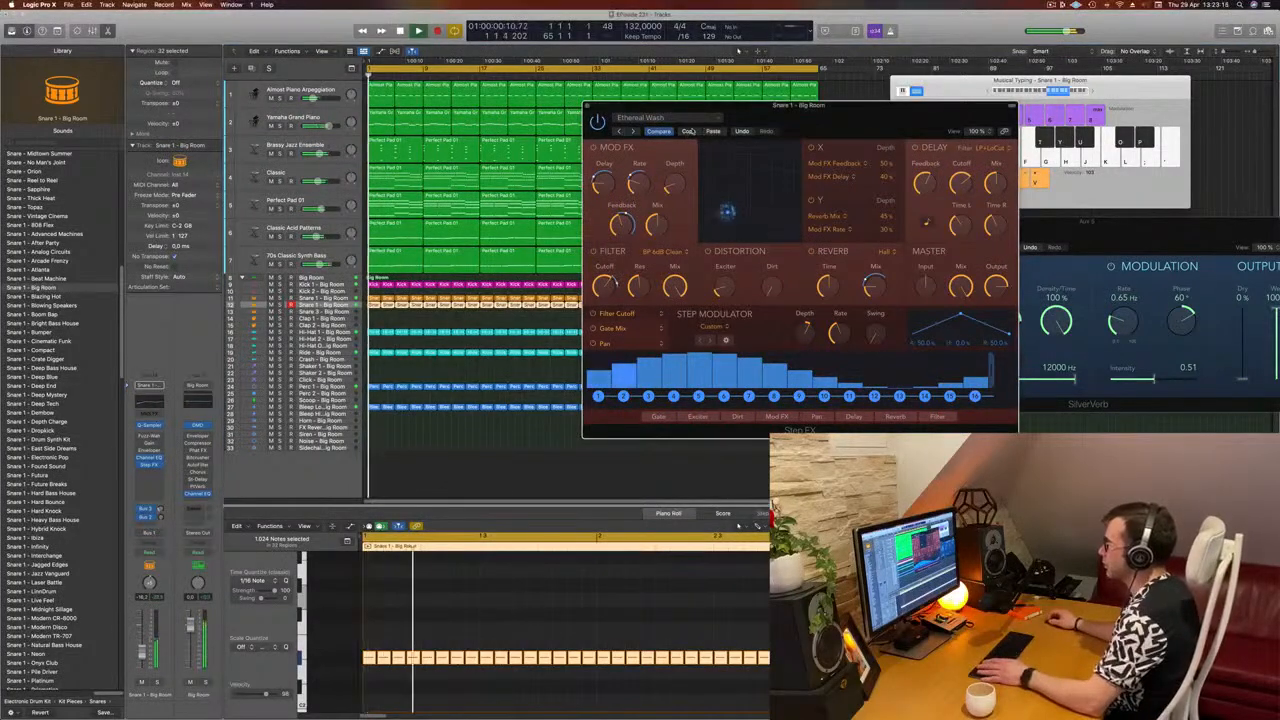
{"action": "left_click", "coordinate": [632, 132]}
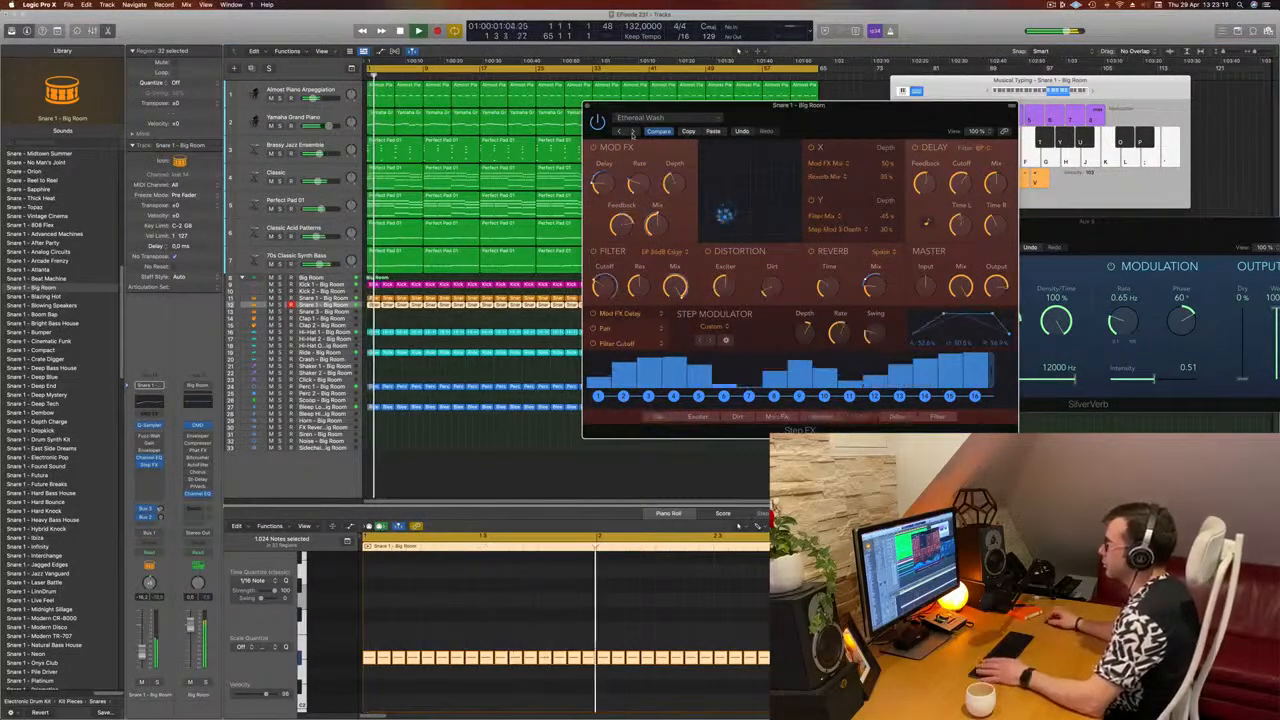
{"action": "left_click", "coordinate": [633, 132]}
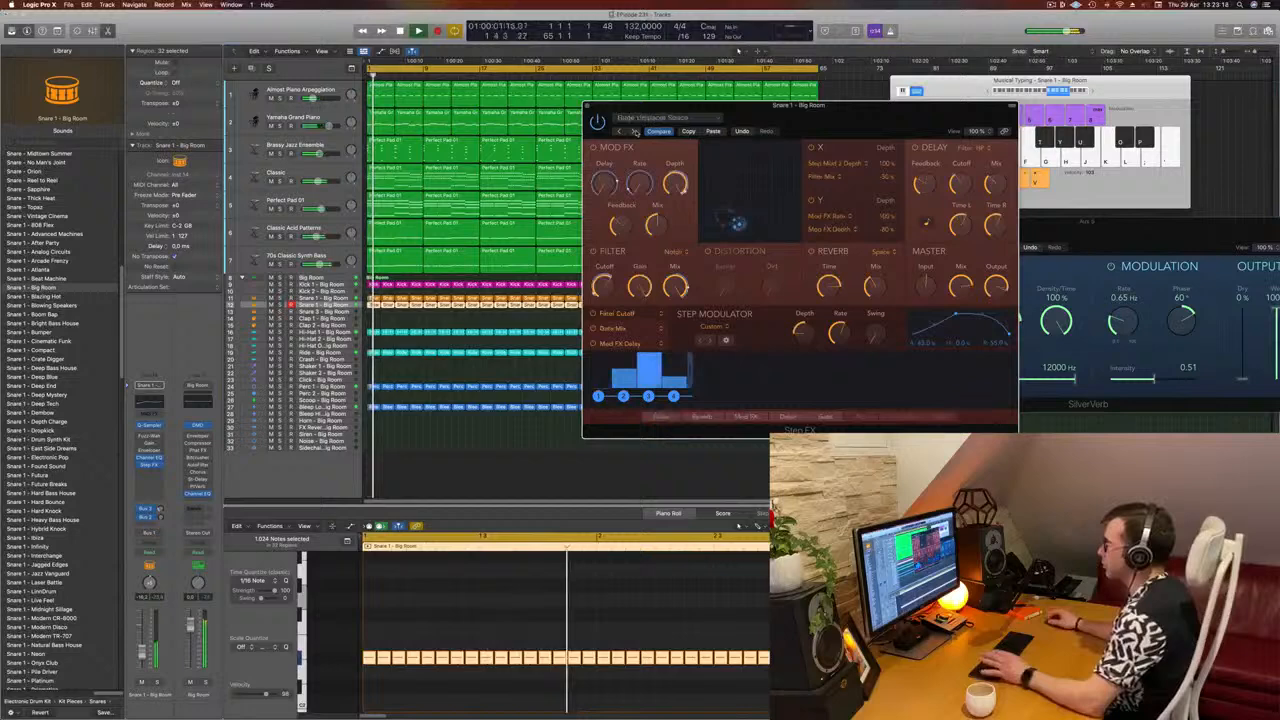
{"action": "left_click", "coordinate": [633, 132]}
{"action": "left_click", "coordinate": [633, 132]}
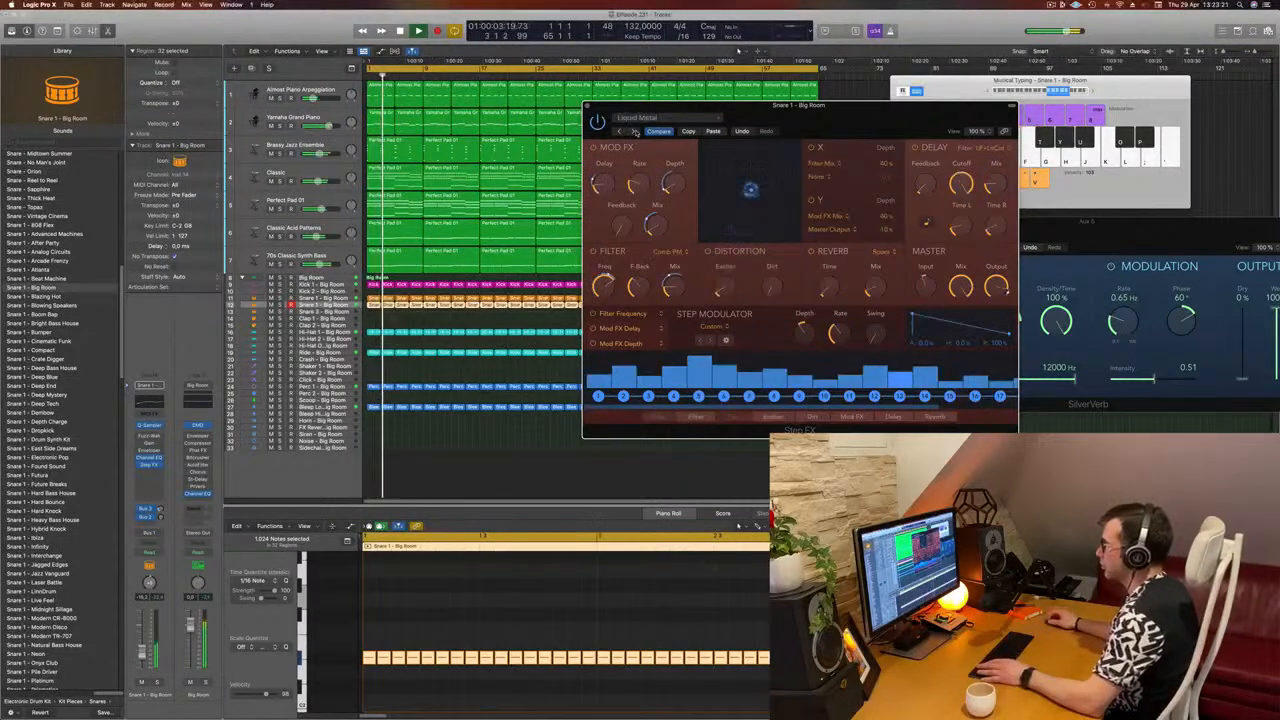
Try the Metallic Delays and Plate Filter presets and raise the snare track's volume fader.
{"action": "left_click", "coordinate": [633, 132]}
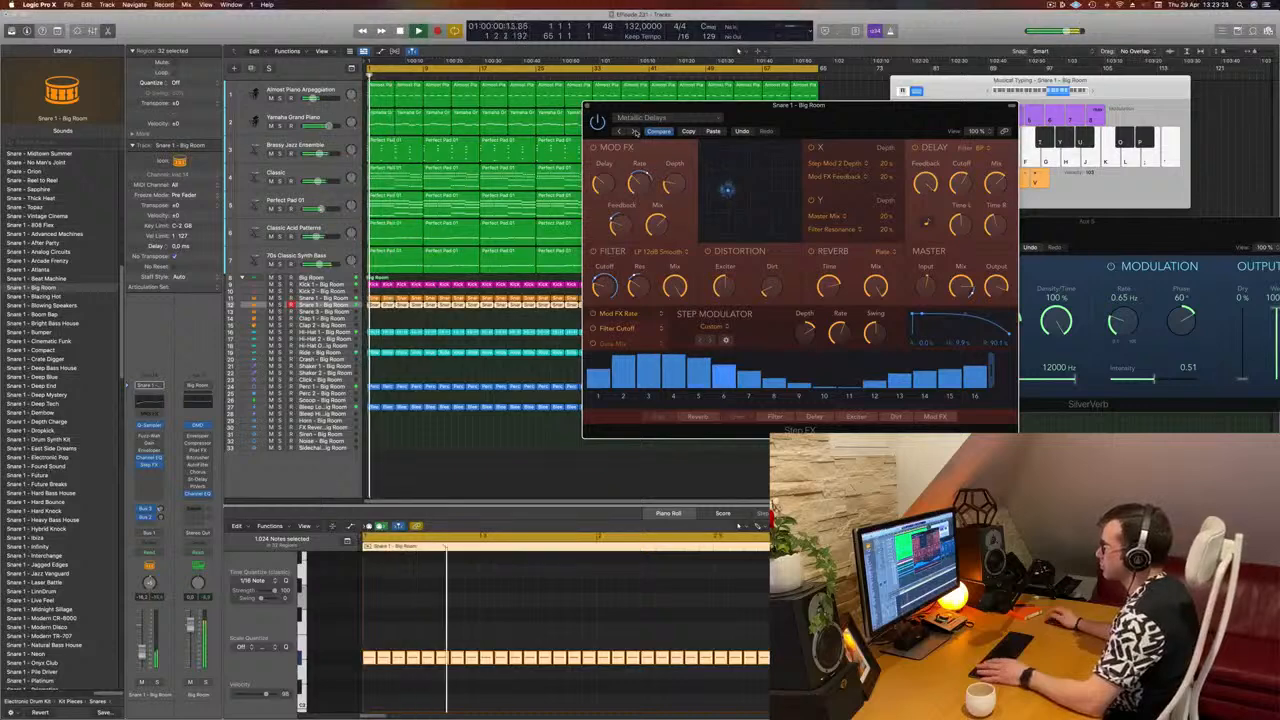
{"action": "left_click", "coordinate": [633, 132]}
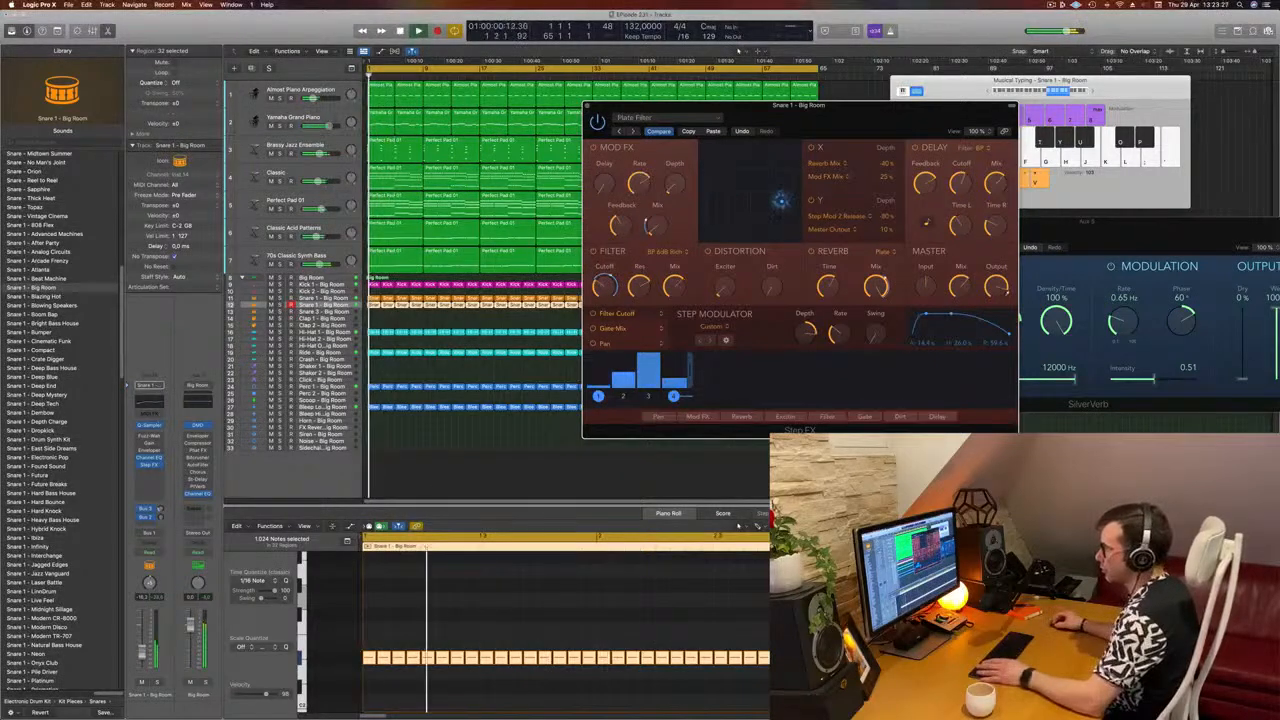
{"action": "left_click_drag", "start_coordinate": [142, 652], "coordinate": [142, 641]}
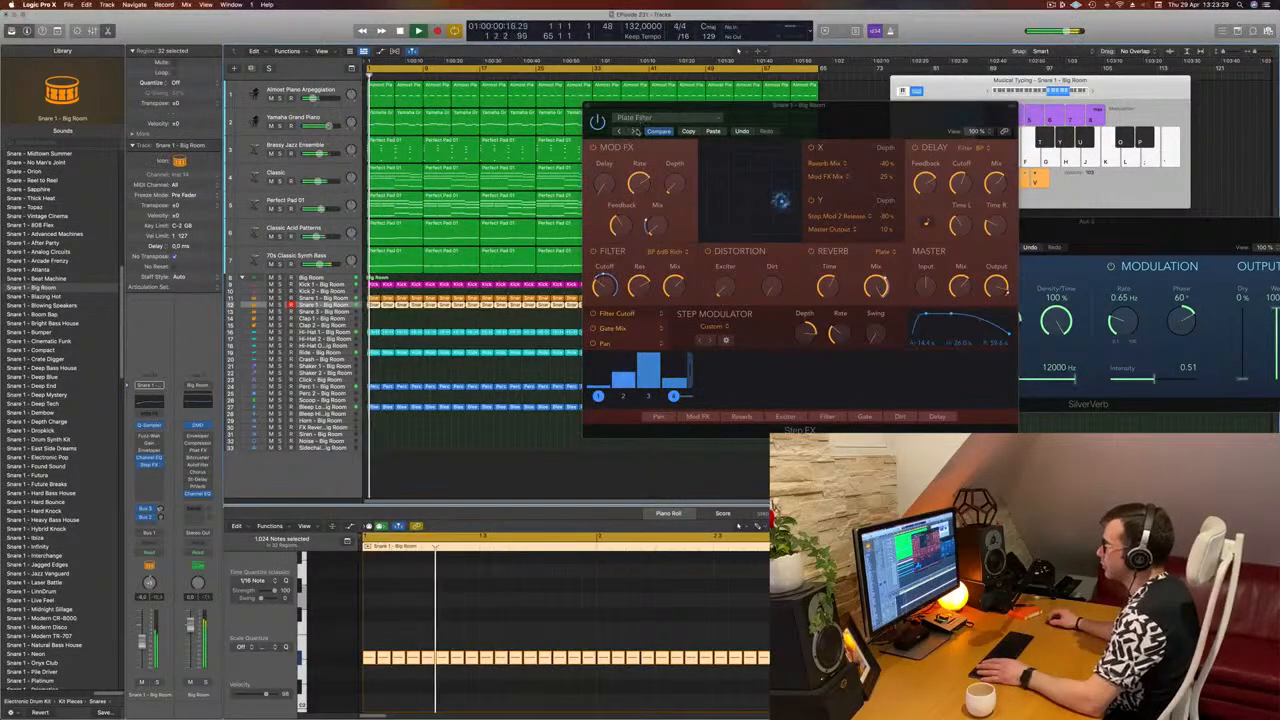
Compare the remaining Step FX presets, including Pulsing Gates and Roomy Steps, and load Stuttering Bandpass.
{"action": "left_click", "coordinate": [633, 132]}
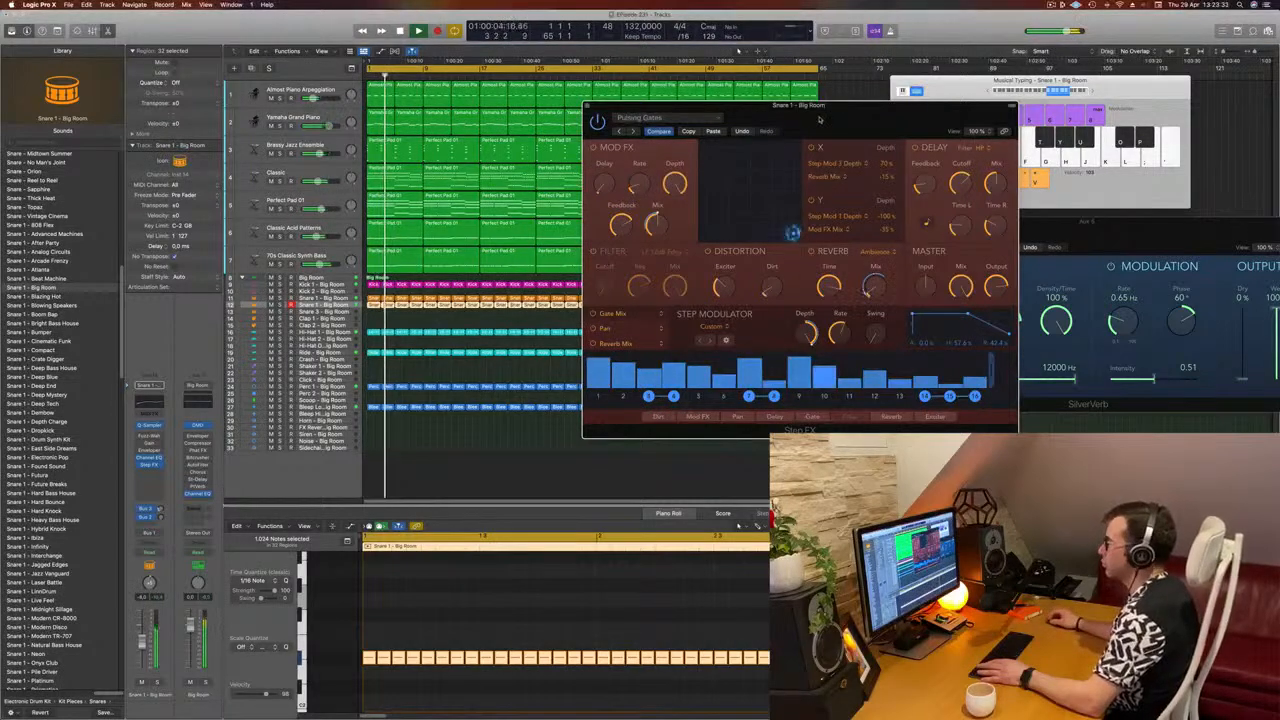
{"action": "left_click_drag", "start_coordinate": [819, 119], "coordinate": [748, 147]}
{"action": "left_click", "coordinate": [564, 161]}
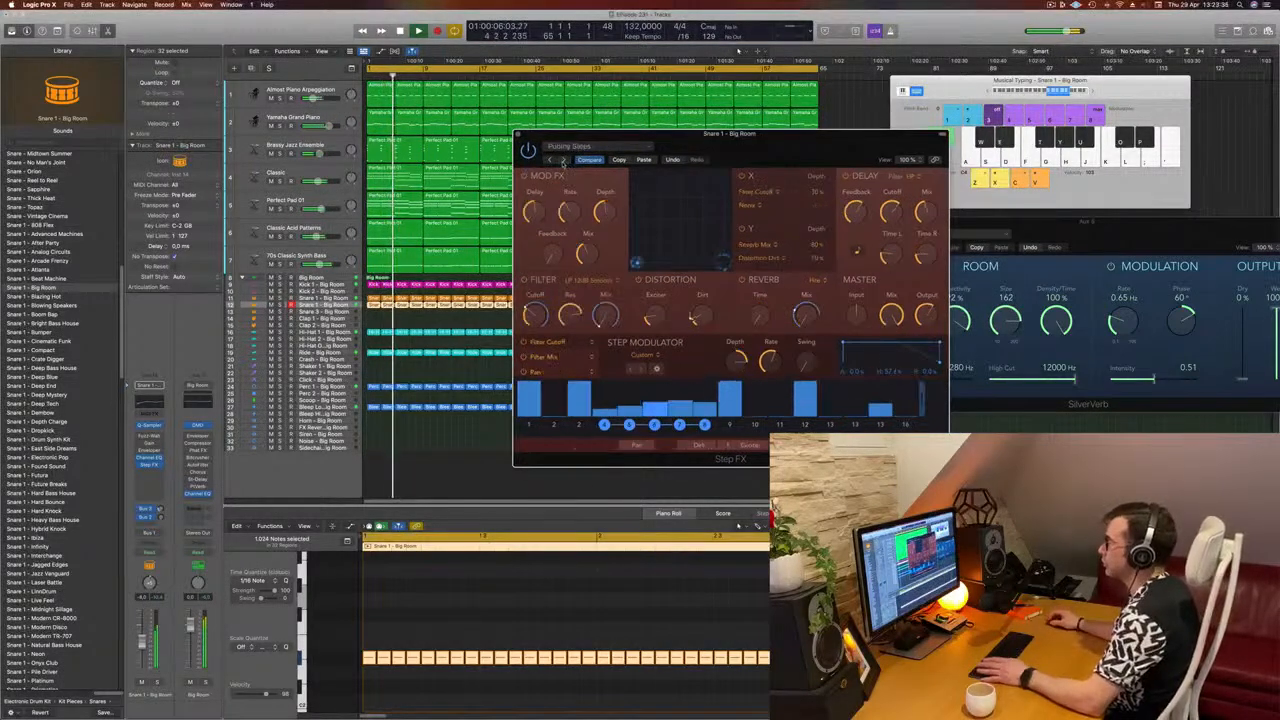
{"action": "left_click", "coordinate": [564, 160]}
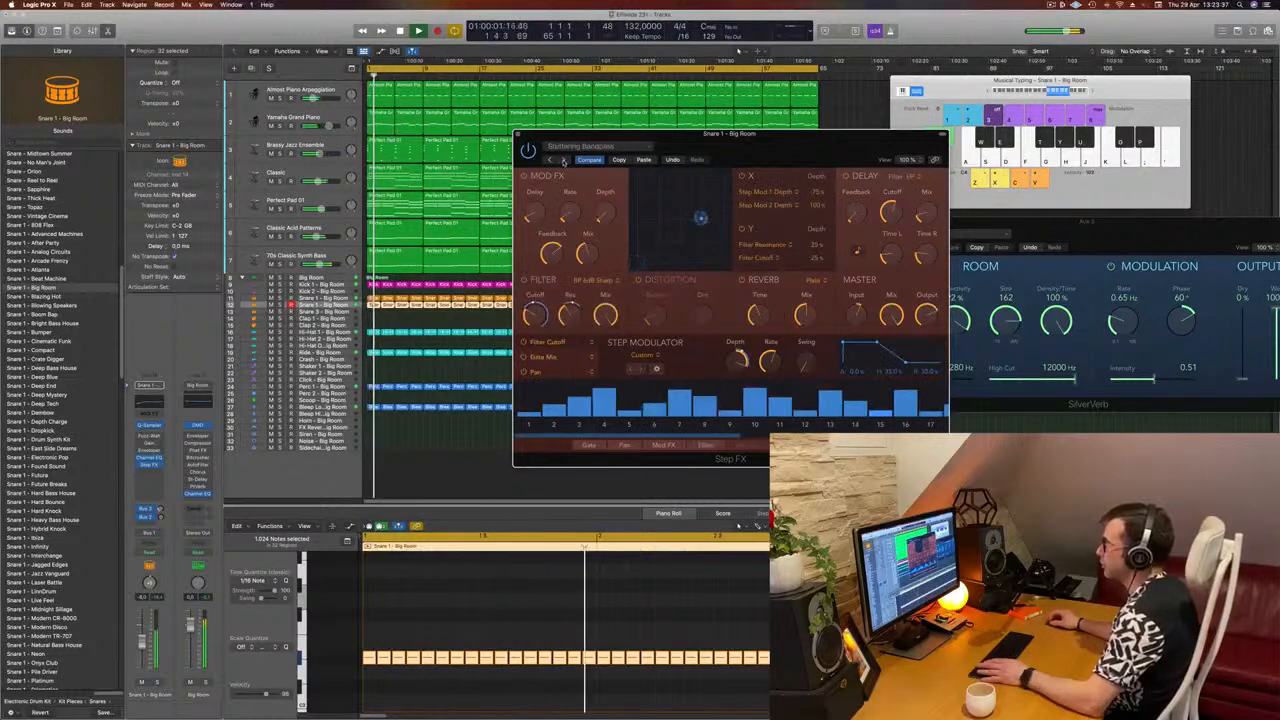
{"action": "left_click", "coordinate": [549, 161]}
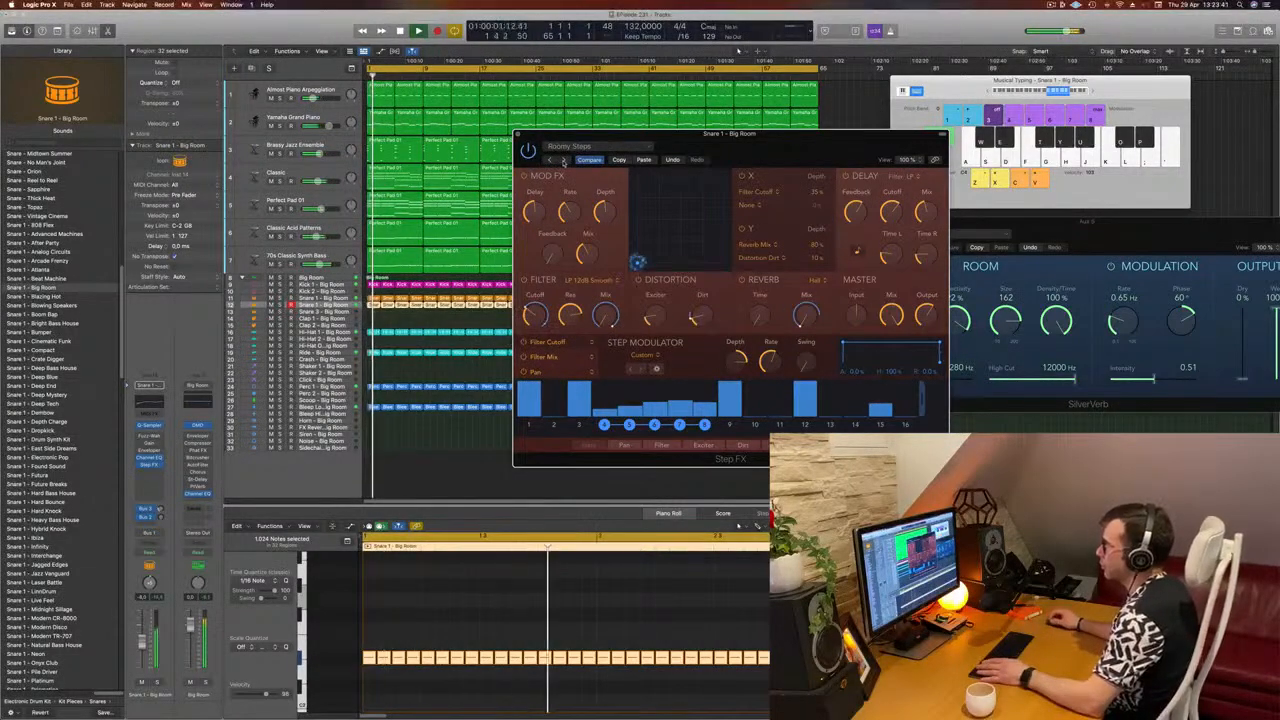
{"action": "left_click_drag", "start_coordinate": [745, 153], "coordinate": [783, 163]}
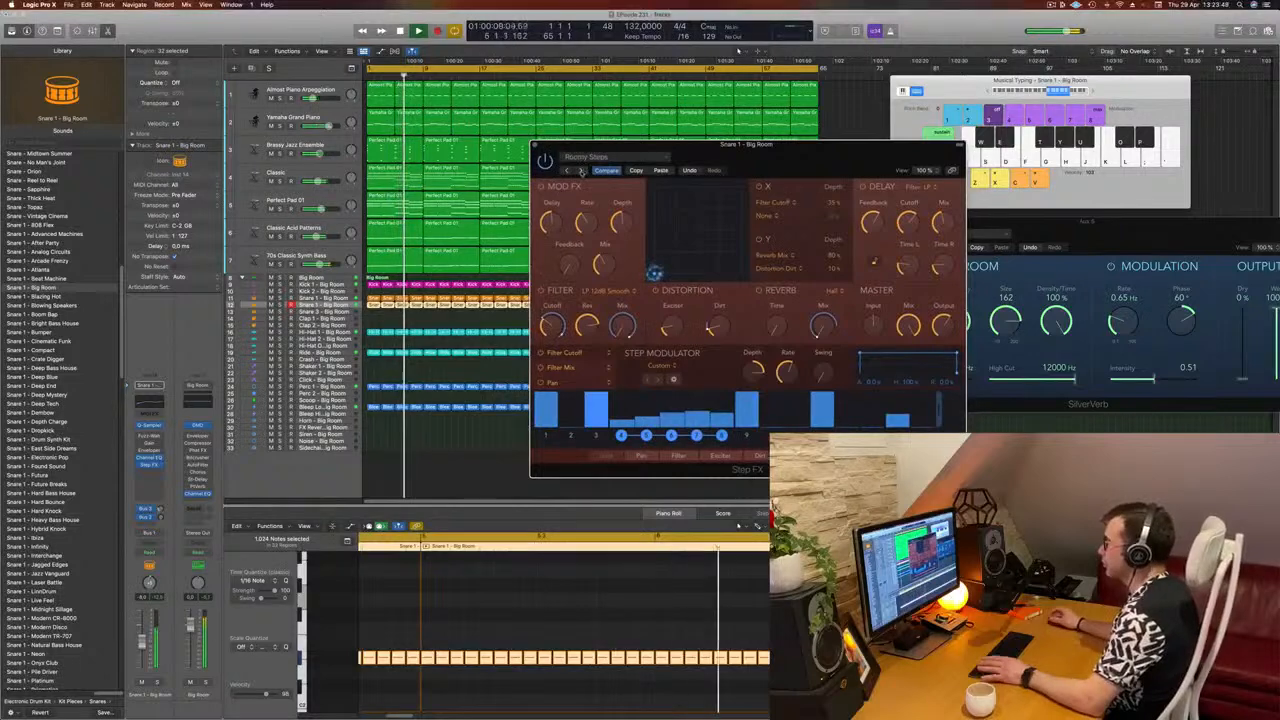
{"action": "left_click", "coordinate": [581, 171]}
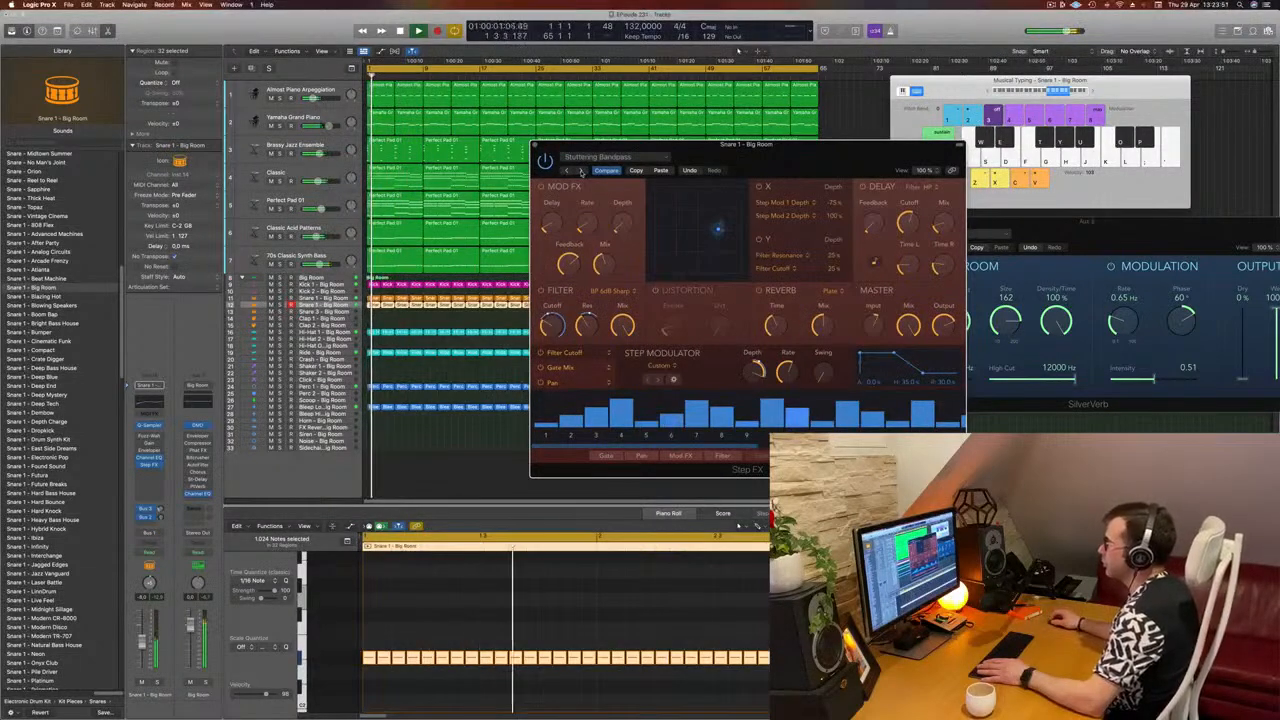
Audition the next Step FX presets on the playing snare, from Bubble Gizmo onward, and load Gated Reverse Verb.
{"action": "left_click", "coordinate": [581, 171]}
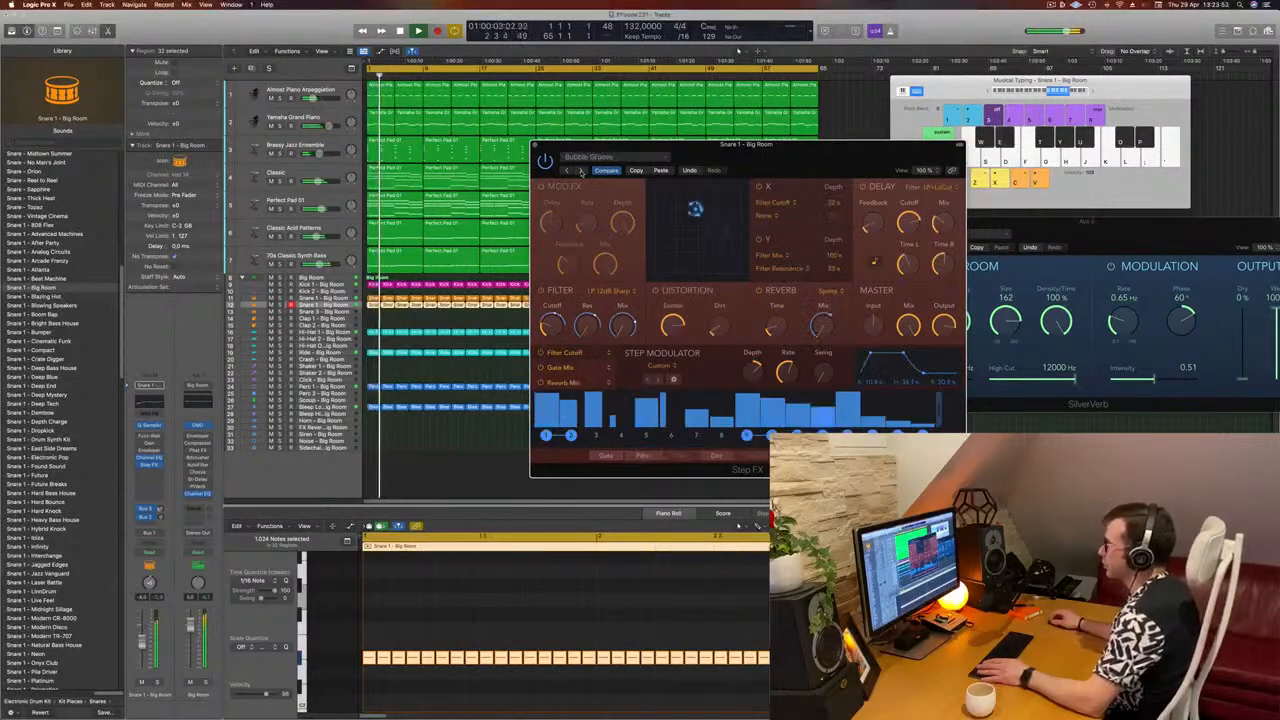
{"action": "left_click", "coordinate": [581, 171]}
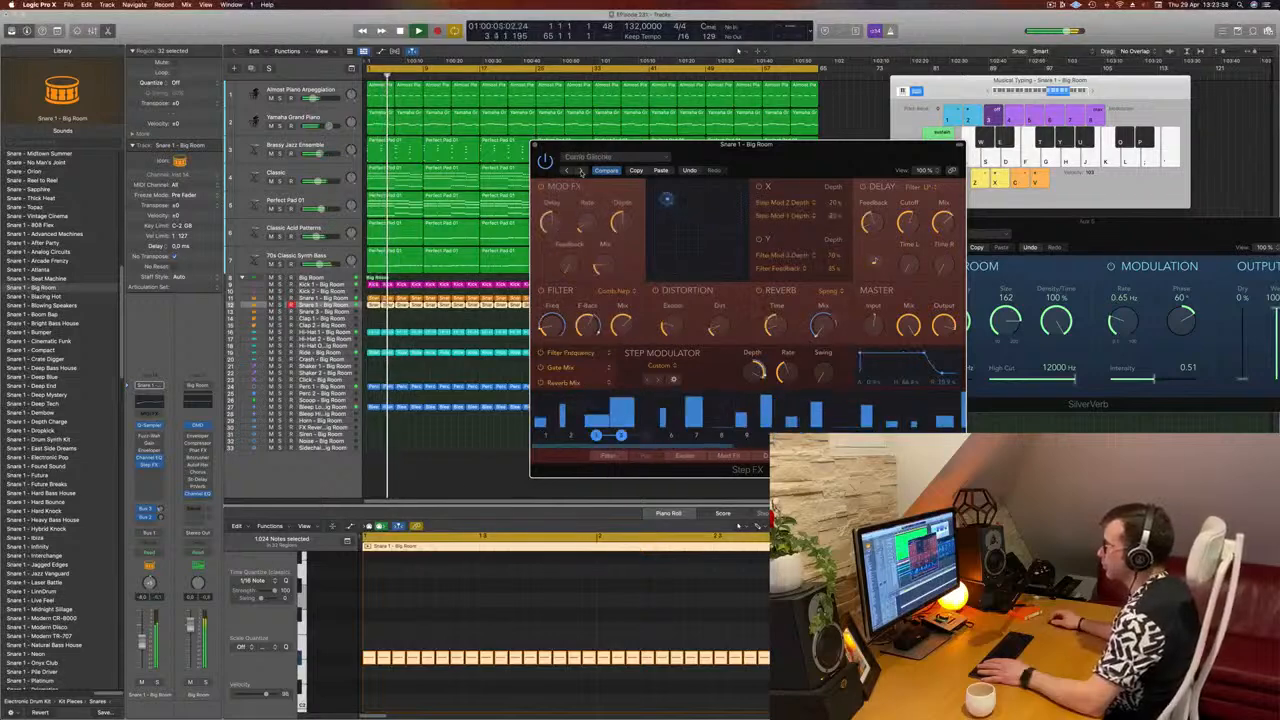
{"action": "left_click", "coordinate": [581, 171]}
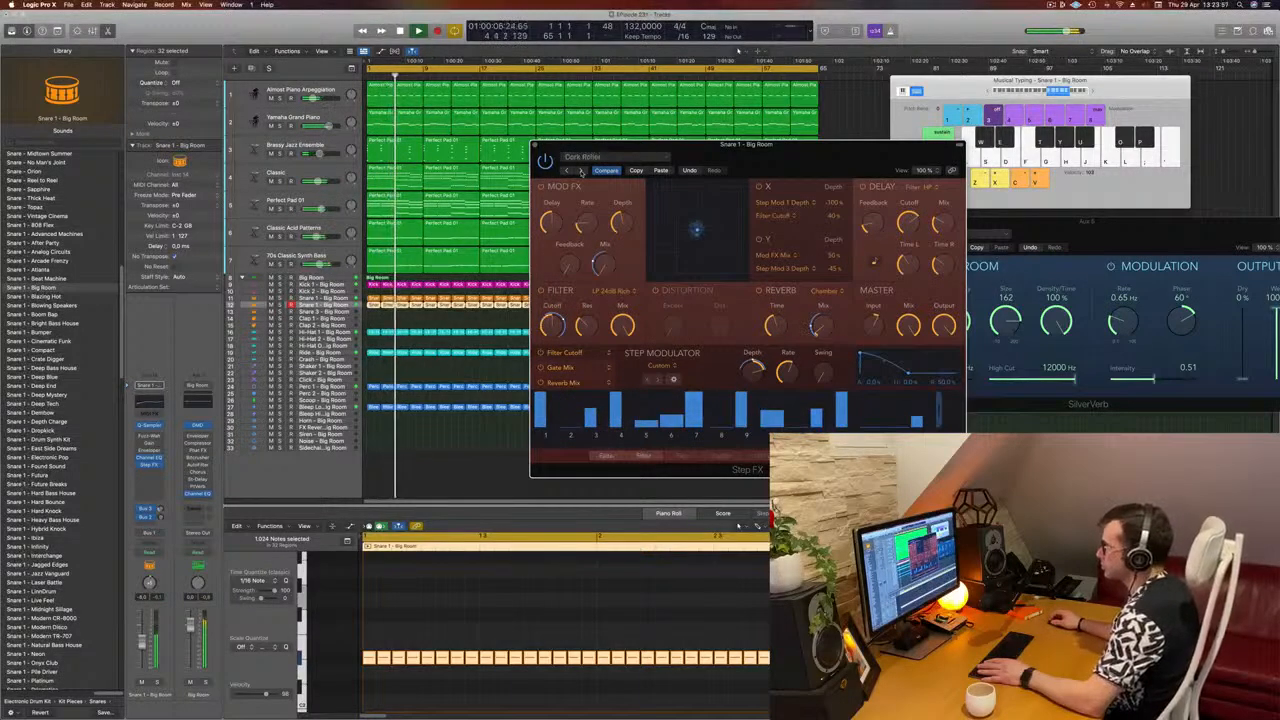
{"action": "left_click", "coordinate": [581, 171]}
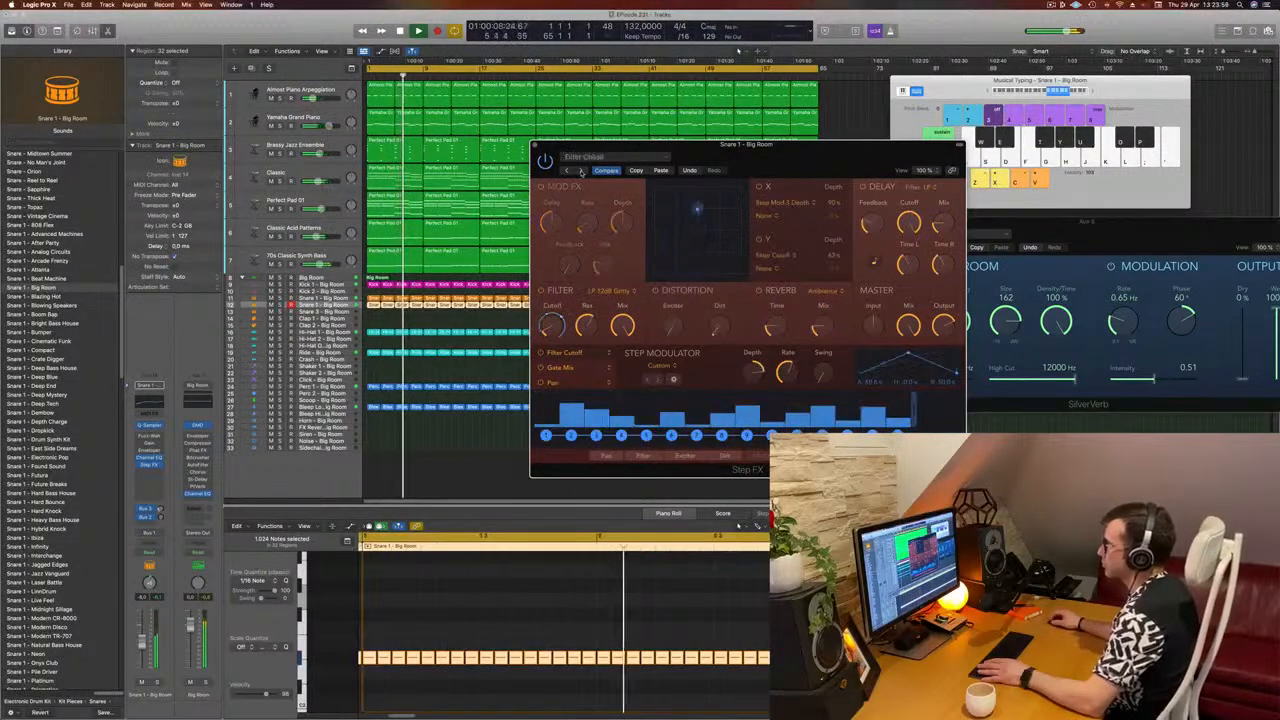
{"action": "left_click", "coordinate": [581, 171]}
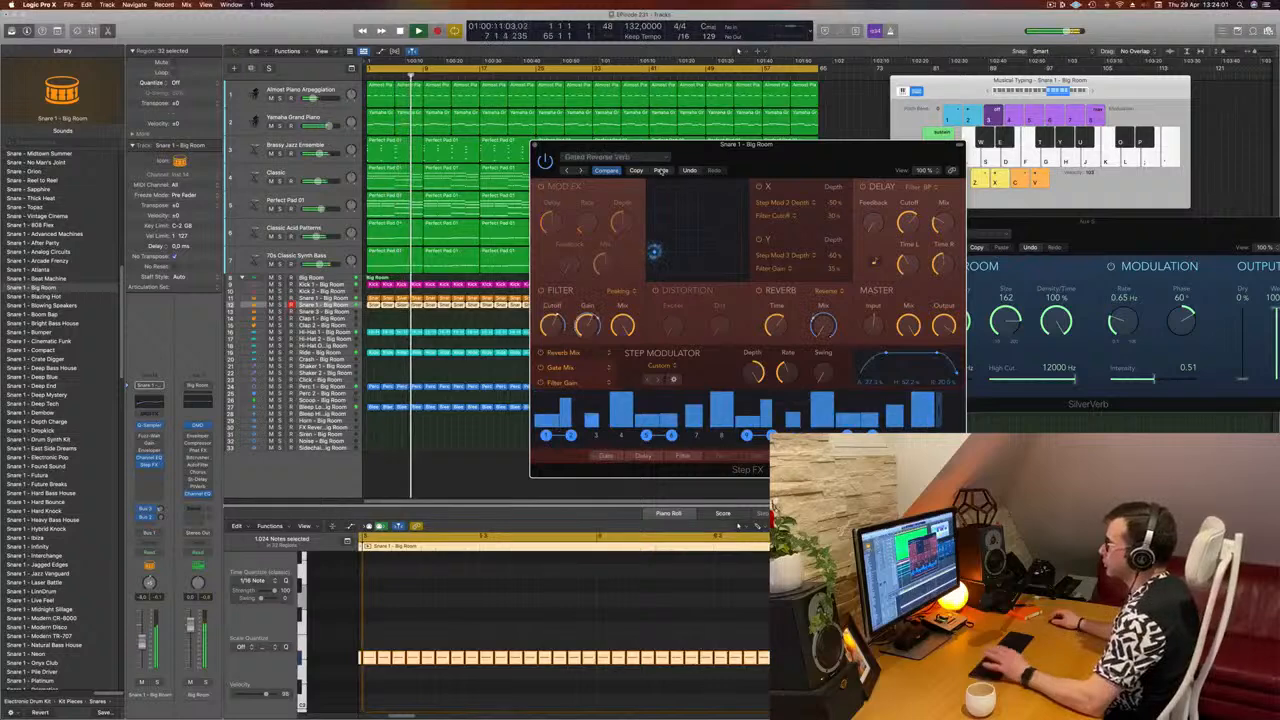
{"action": "left_click_drag", "start_coordinate": [672, 171], "coordinate": [645, 159]}
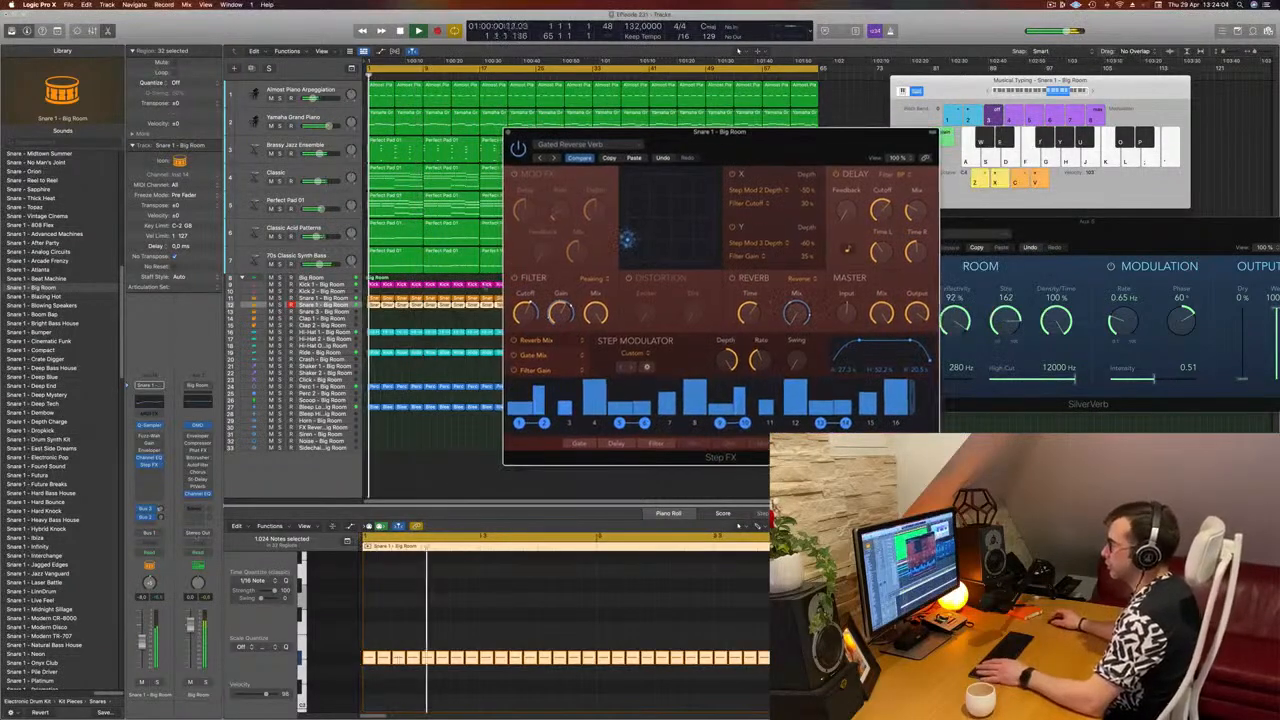
Lower the snare track's volume, replay the section from its start and reduce the Step FX master mix to about 75%.
{"action": "left_click", "coordinate": [157, 682]}
{"action": "left_click", "coordinate": [157, 682]}
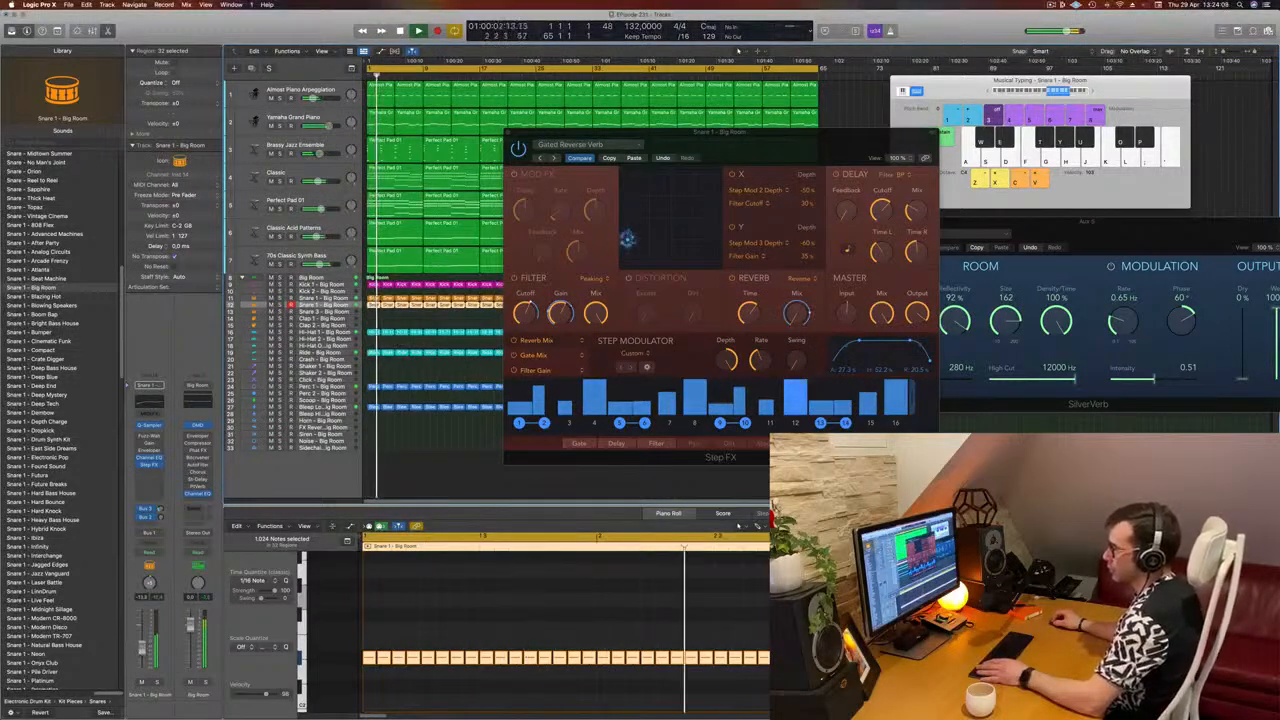
{"action": "key", "text": "Return"}
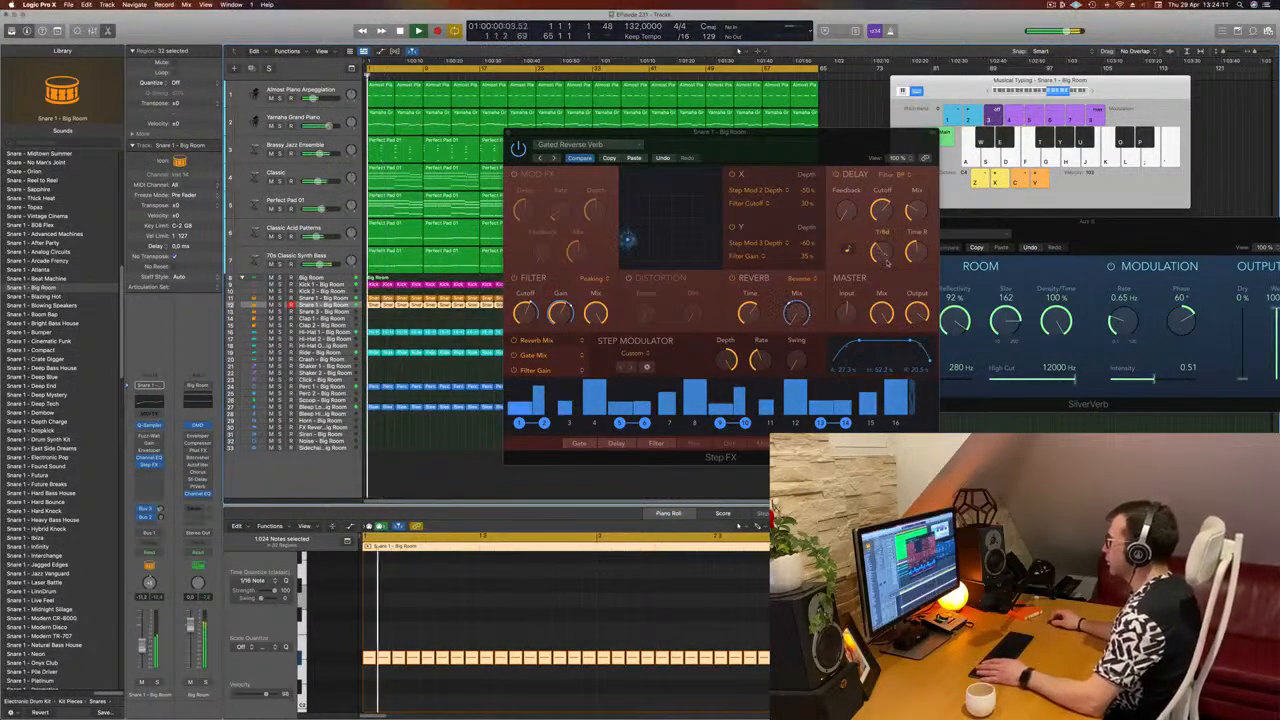
{"action": "key", "text": "Return"}
{"action": "left_click_drag", "start_coordinate": [881, 314], "coordinate": [885, 349]}
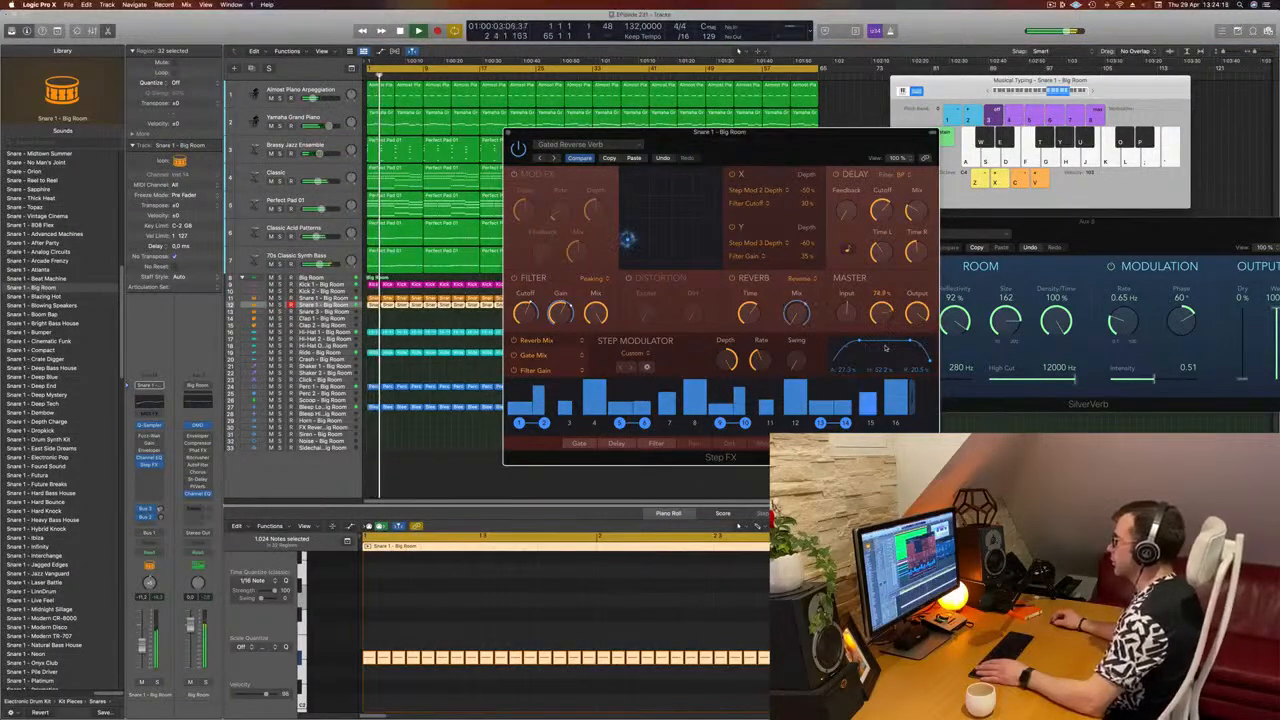
Close the Step FX window, deselect the snare regions and shift the SilverVerb window clear of the arrangement.
{"action": "left_click_drag", "start_coordinate": [800, 131], "coordinate": [743, 155]}
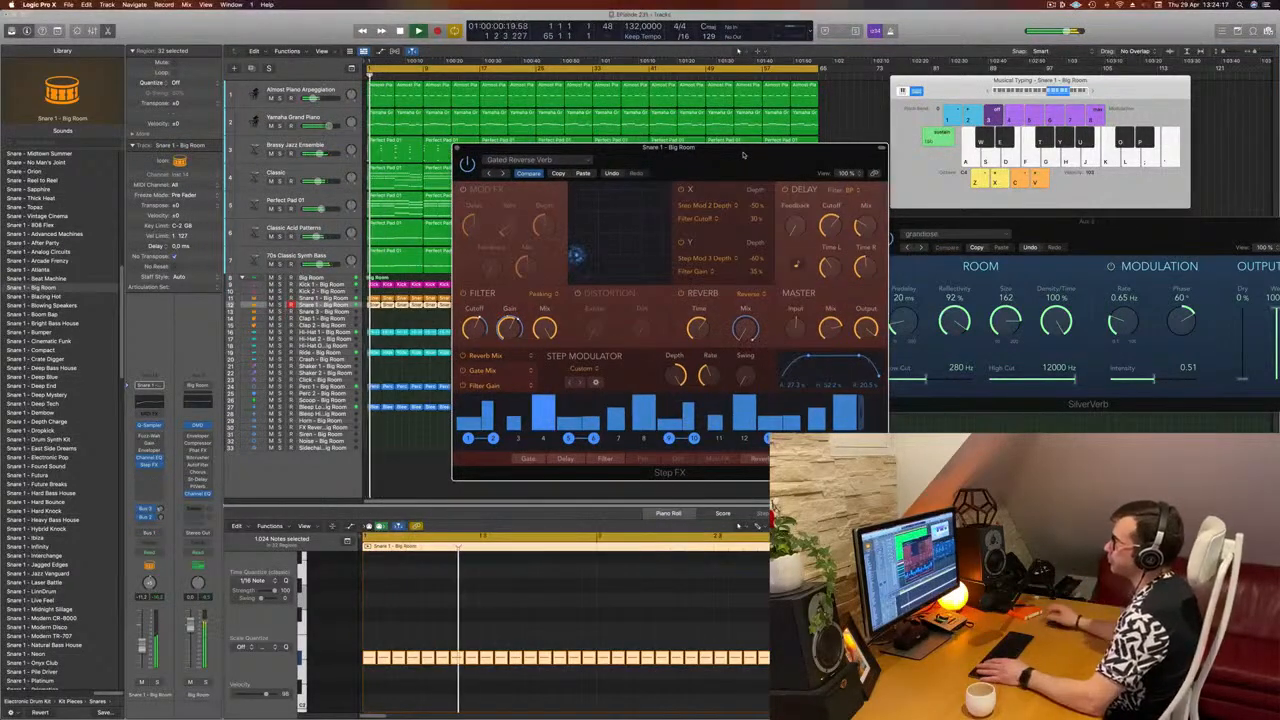
{"action": "left_click_drag", "start_coordinate": [657, 153], "coordinate": [621, 161]}
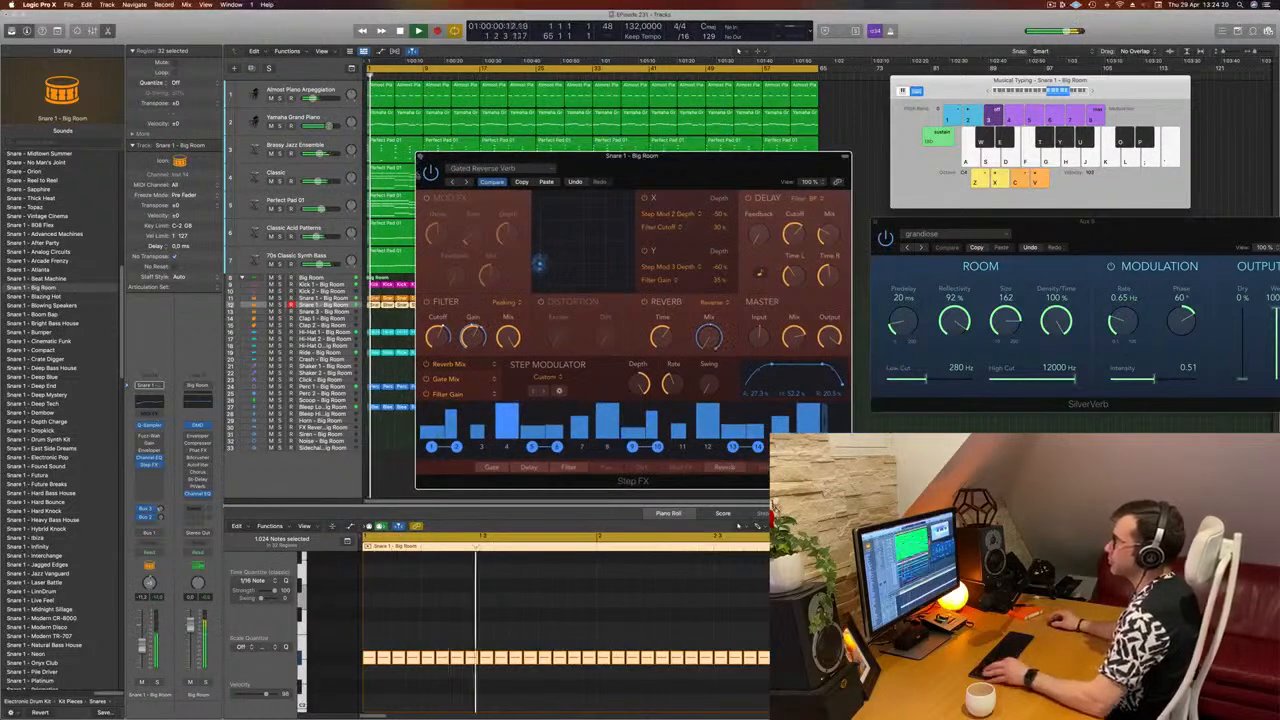
{"action": "left_click", "coordinate": [420, 156]}
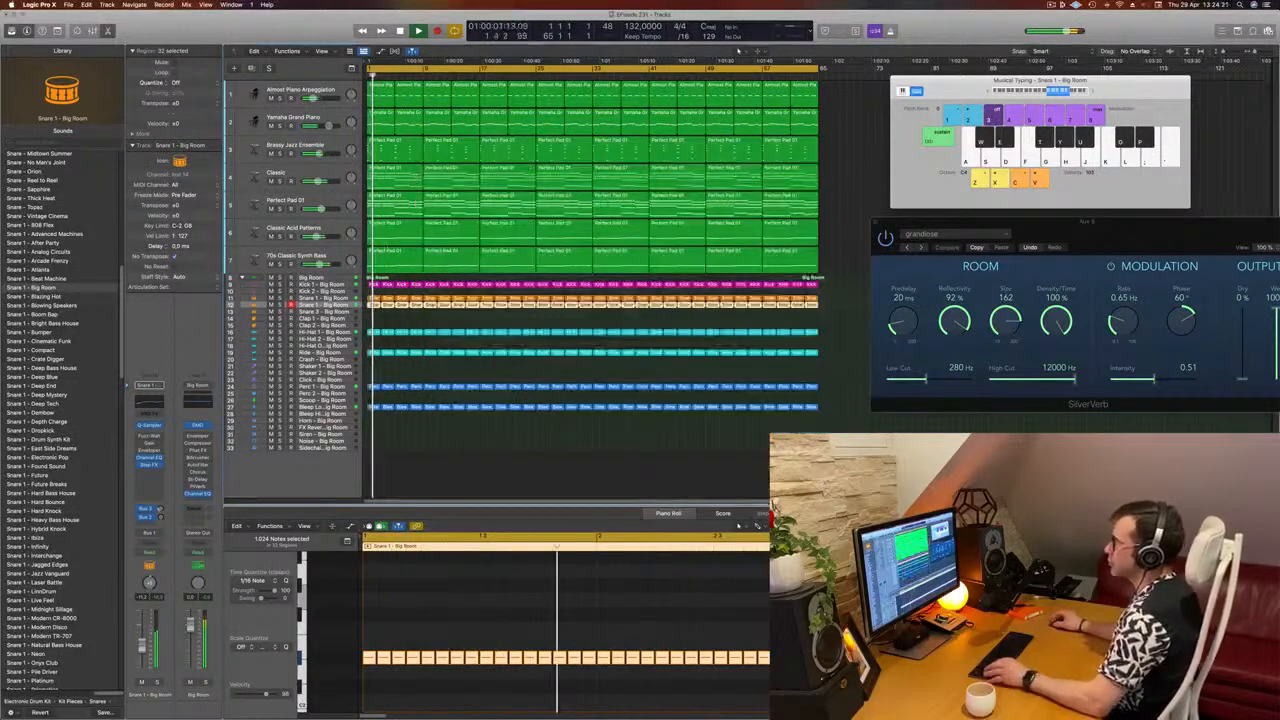
{"action": "left_click", "coordinate": [583, 428]}
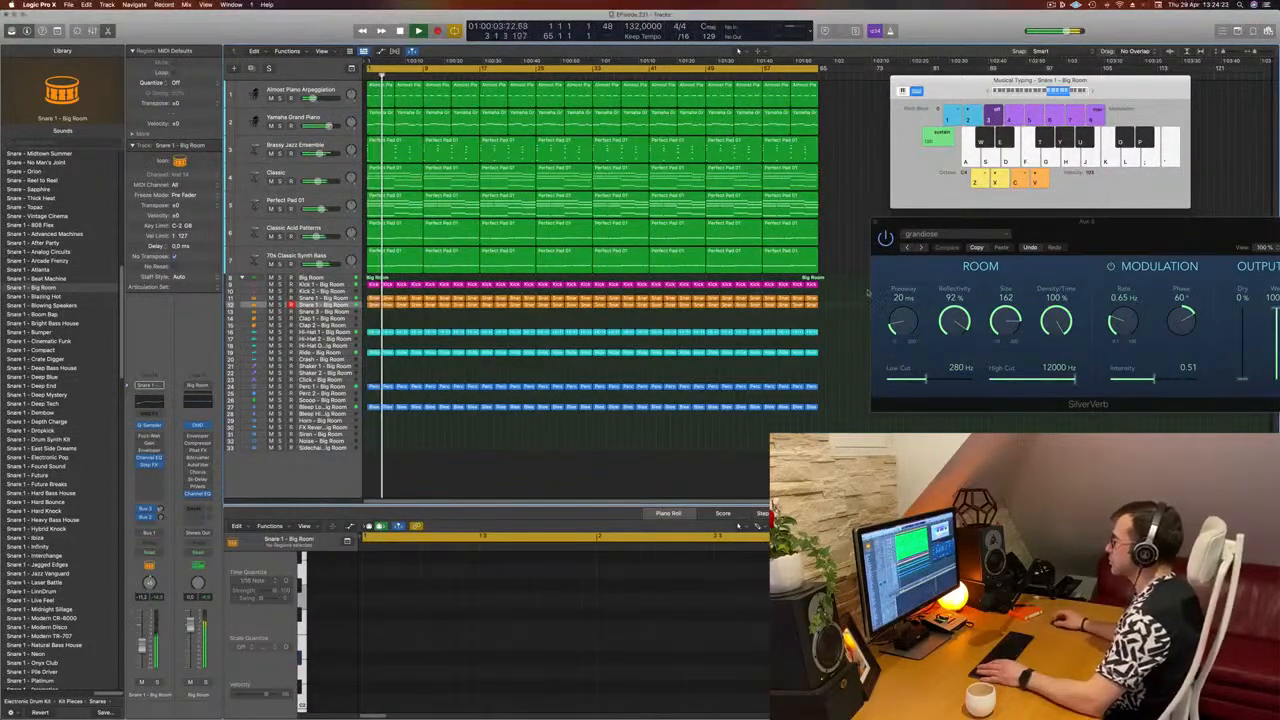
{"action": "left_click_drag", "start_coordinate": [1025, 225], "coordinate": [1087, 228]}
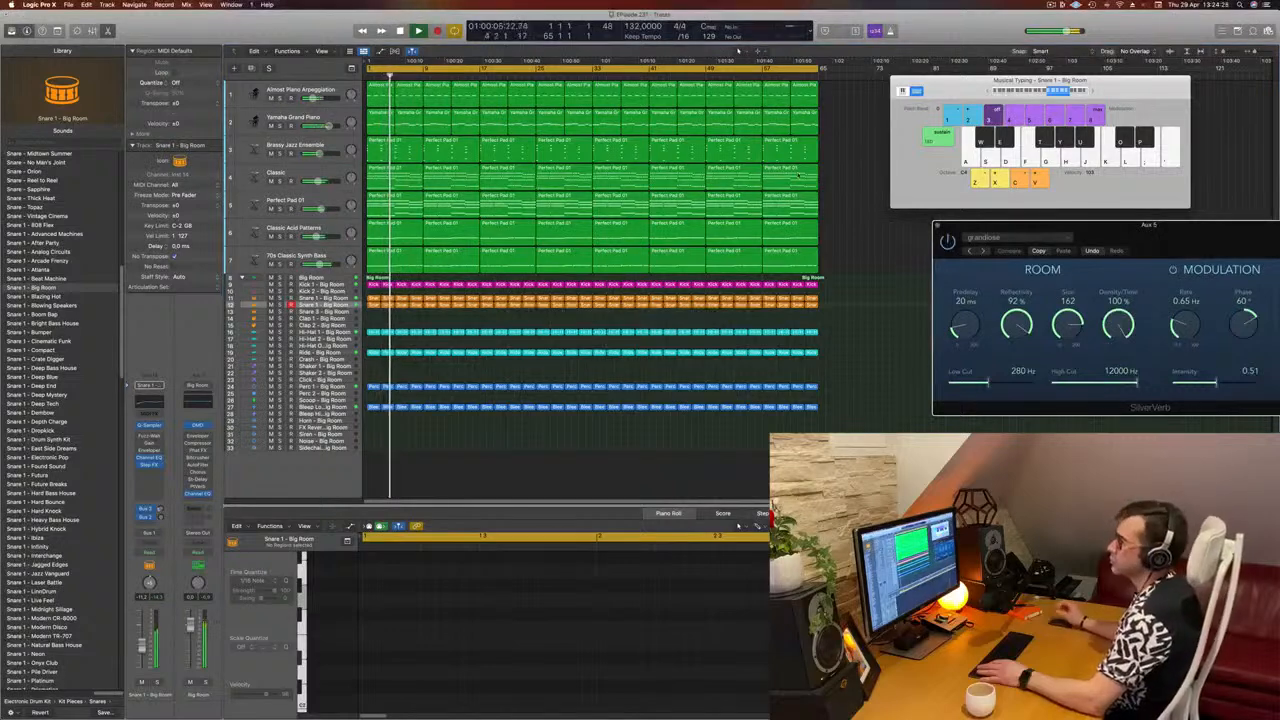
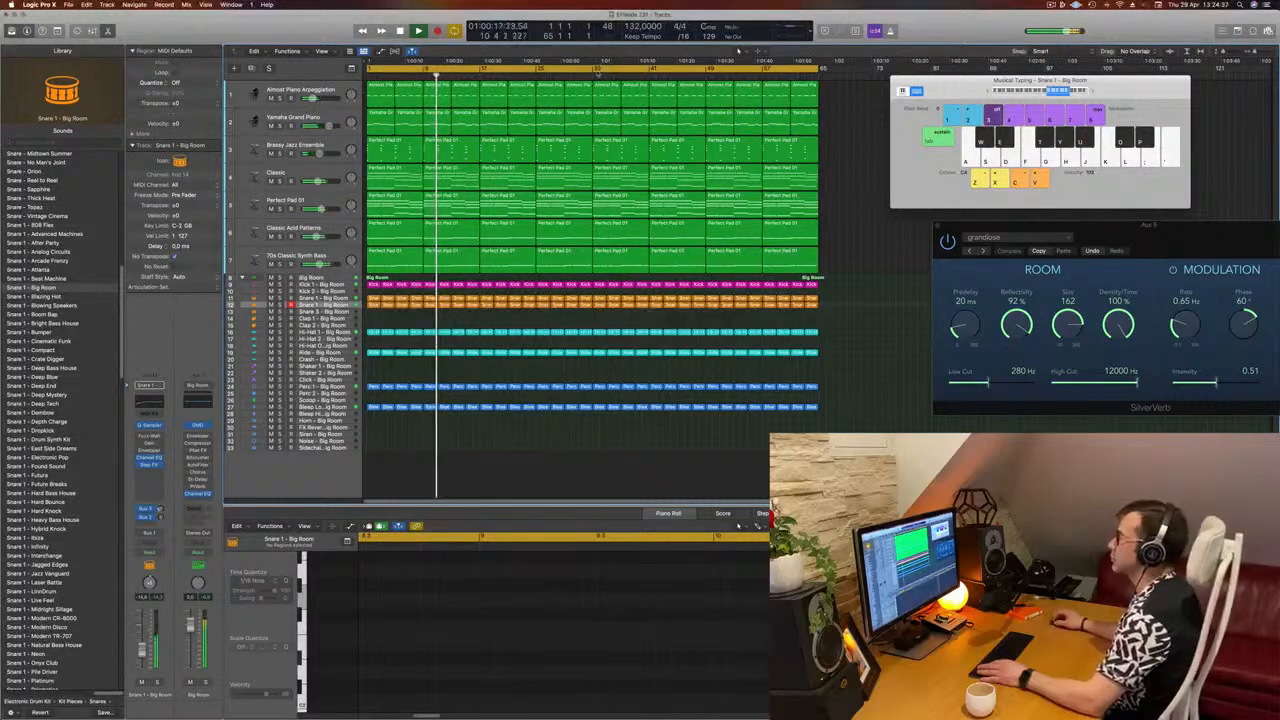
Set the cycle range to bars 33–65, delete all drum regions except the kick in it, and play the section.
{"action": "left_click", "coordinate": [604, 71]}
{"action": "left_click_drag", "start_coordinate": [604, 71], "coordinate": [822, 86]}
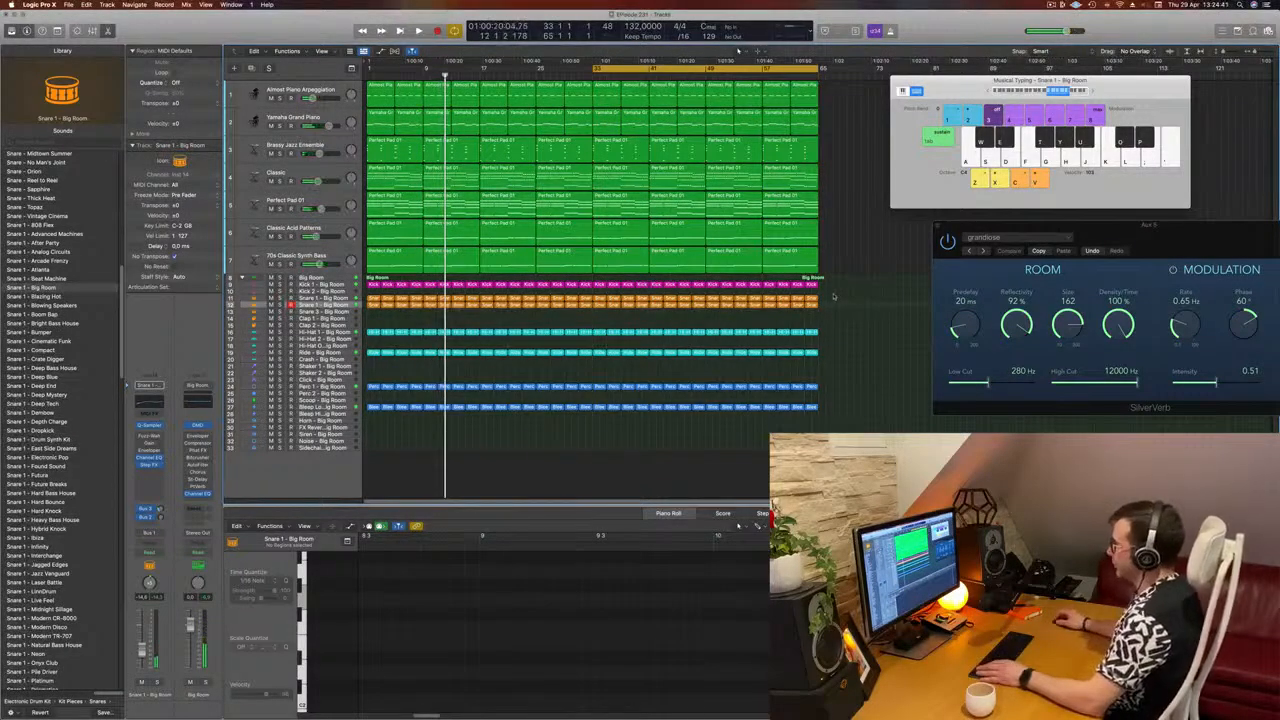
{"action": "left_click_drag", "start_coordinate": [830, 292], "coordinate": [597, 428]}
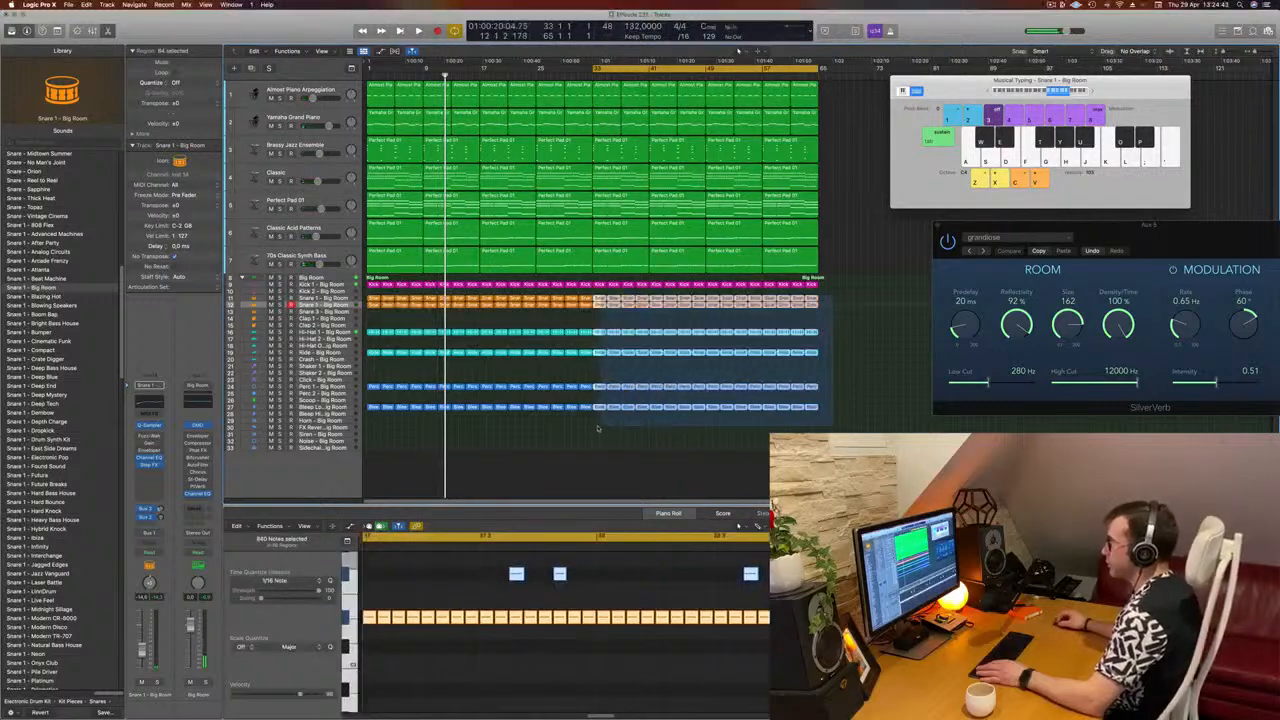
{"action": "key", "text": "Delete"}
{"action": "key", "text": "space"}
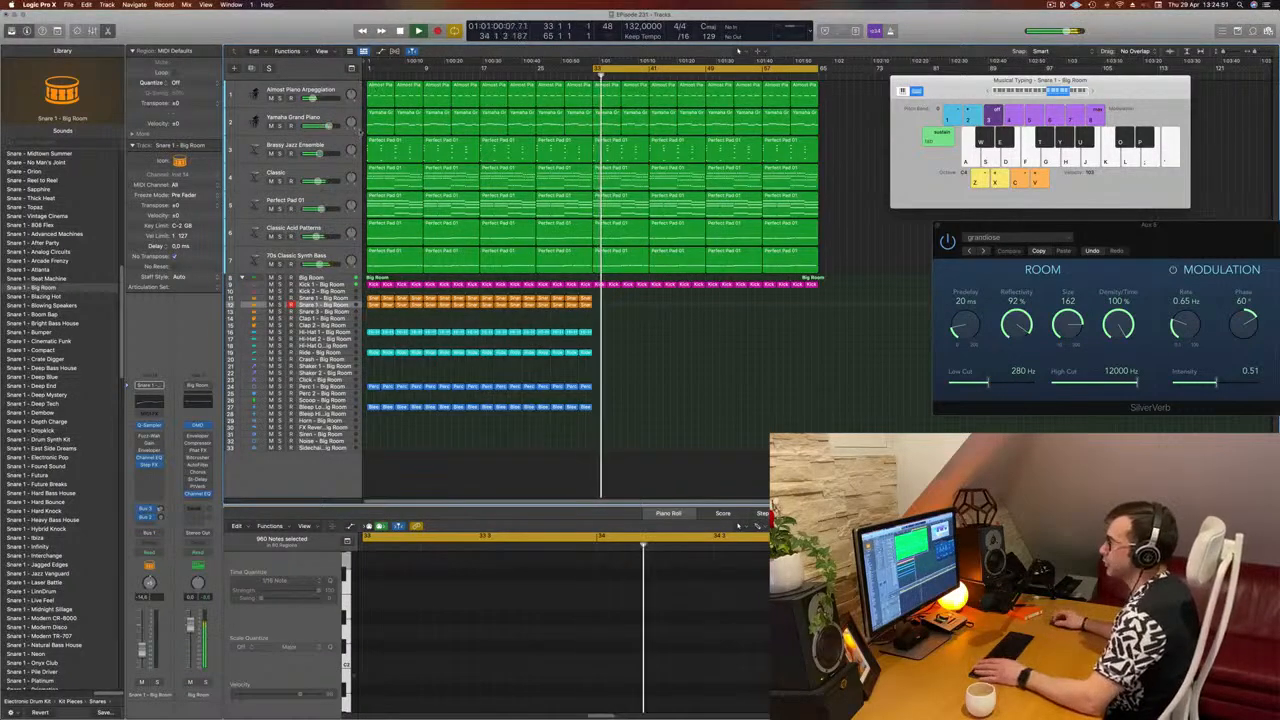
Set the Classic track's automation mode to Touch and record a Cutoff movement in its Alchemy synth during playback.
{"action": "left_click", "coordinate": [292, 135]}
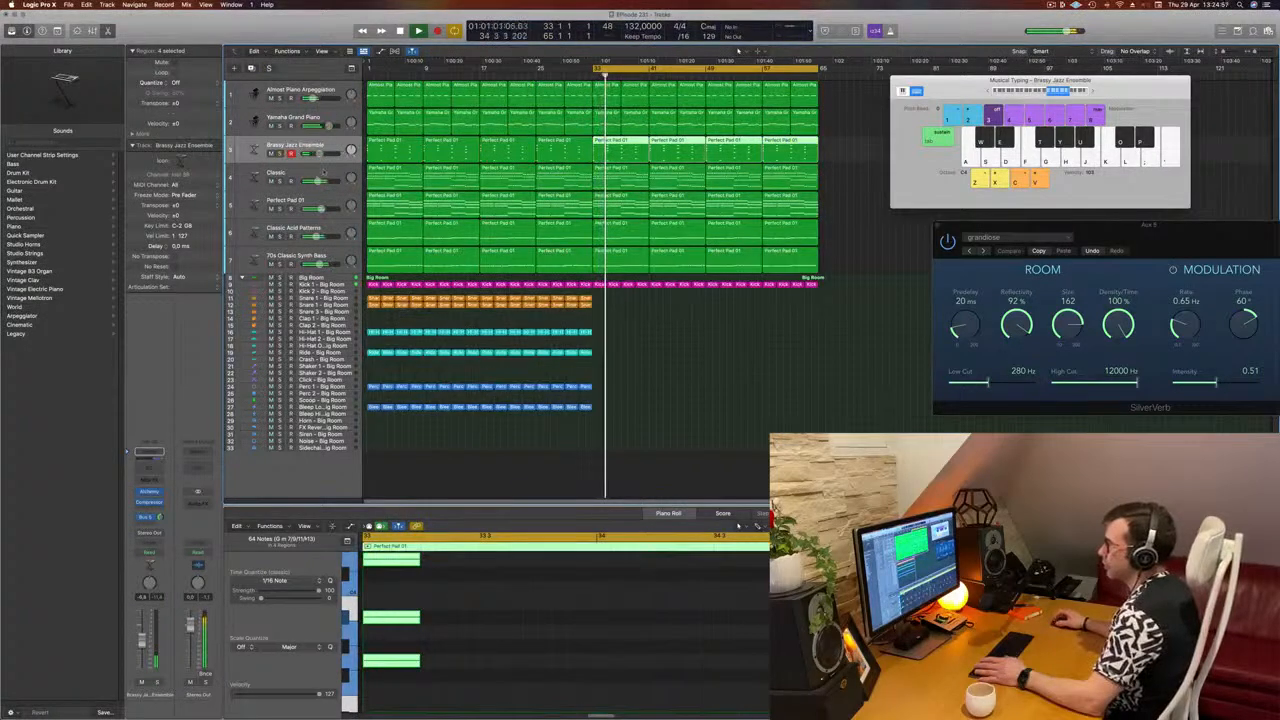
{"action": "left_click", "coordinate": [323, 172]}
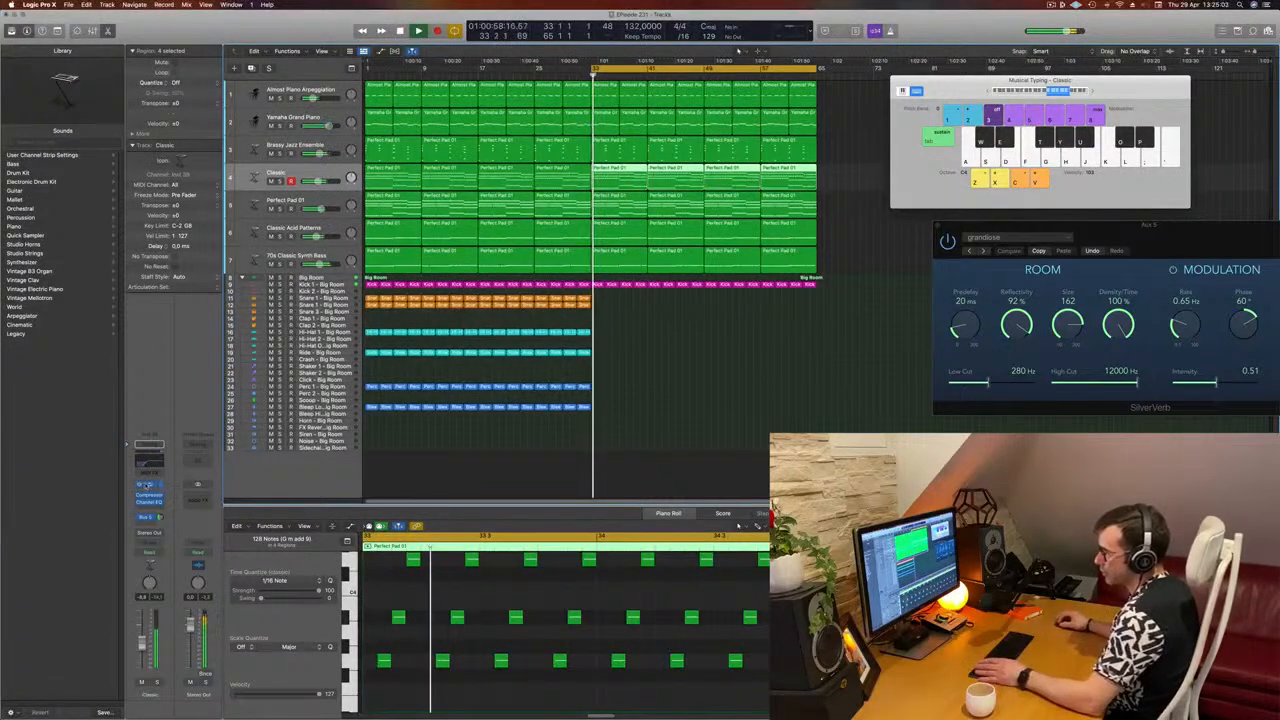
{"action": "left_click", "coordinate": [150, 551]}
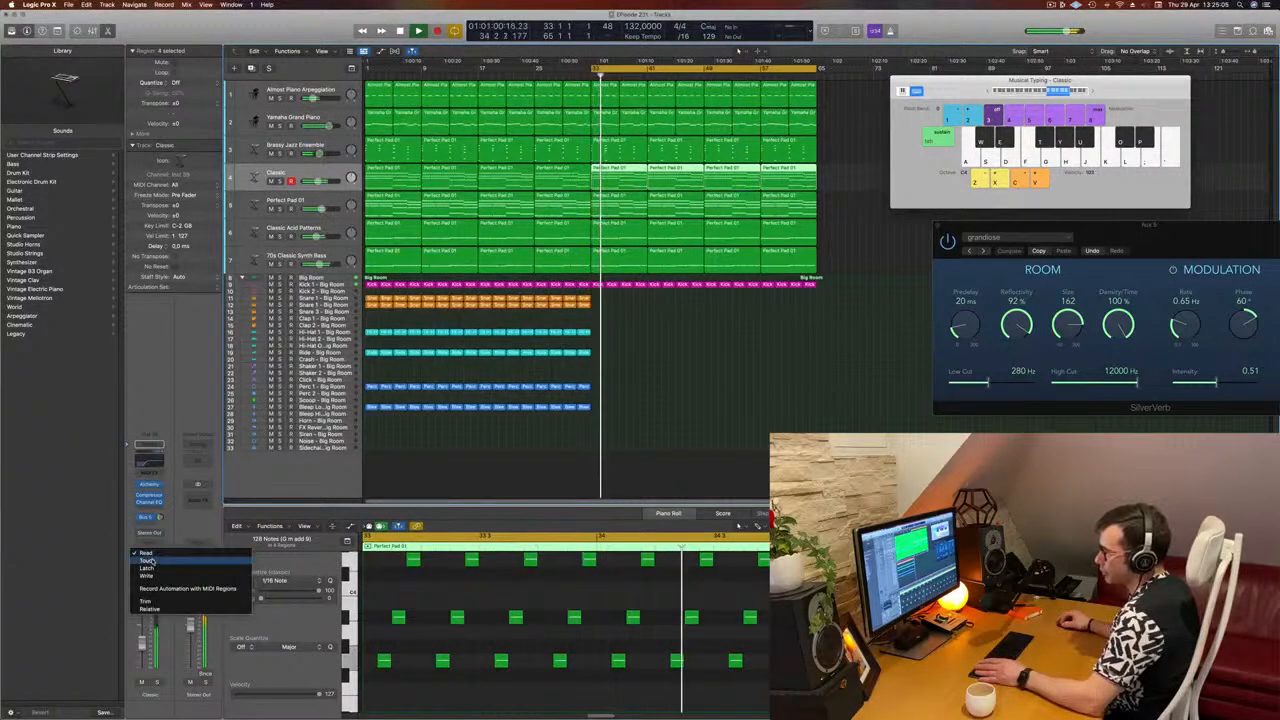
{"action": "left_click", "coordinate": [150, 563]}
{"action": "left_click", "coordinate": [149, 484]}
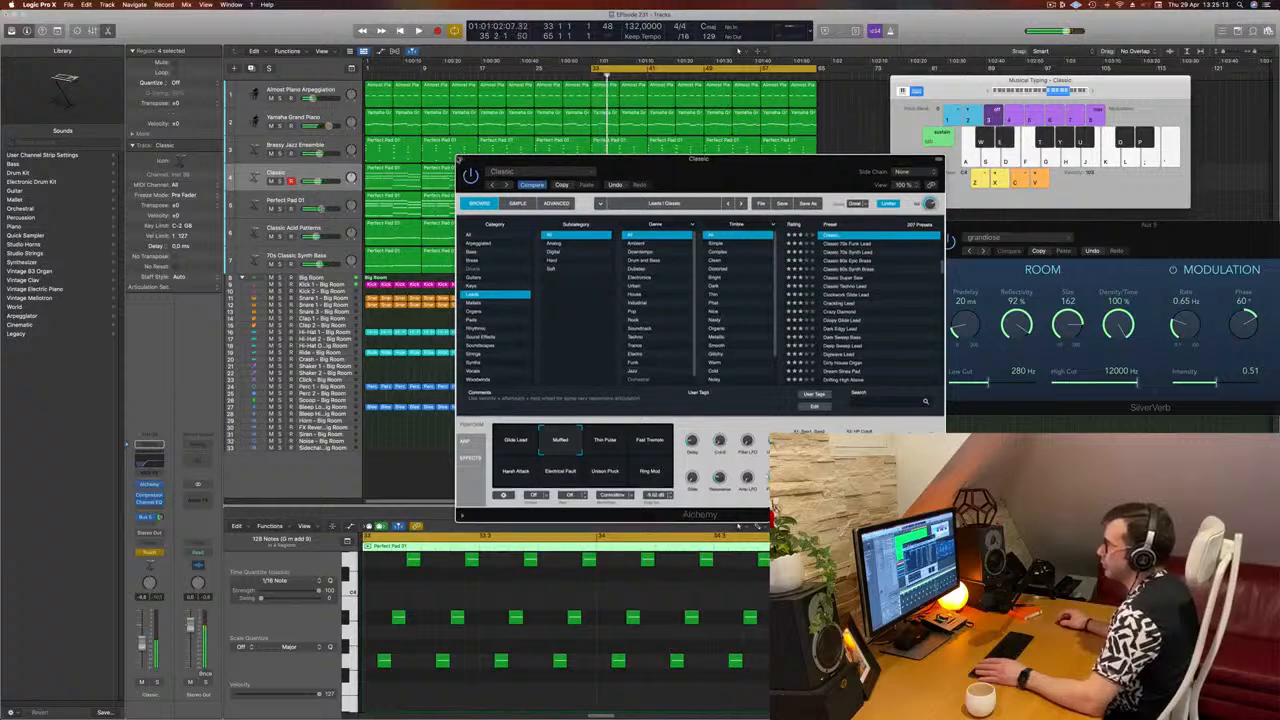
{"action": "left_click", "coordinate": [459, 160]}
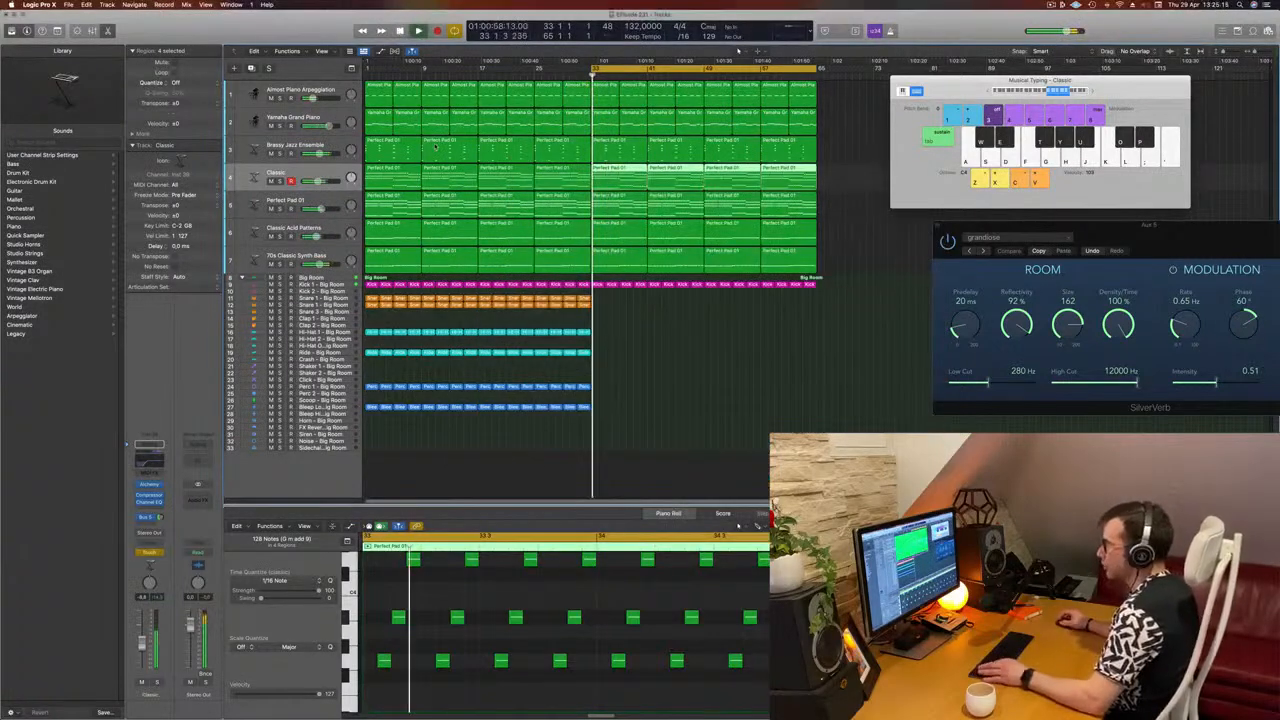
Enlarge the Classic track, hide Musical Typing and display the track's Alchemy Cutoff automation lane.
{"action": "left_click", "coordinate": [644, 330]}
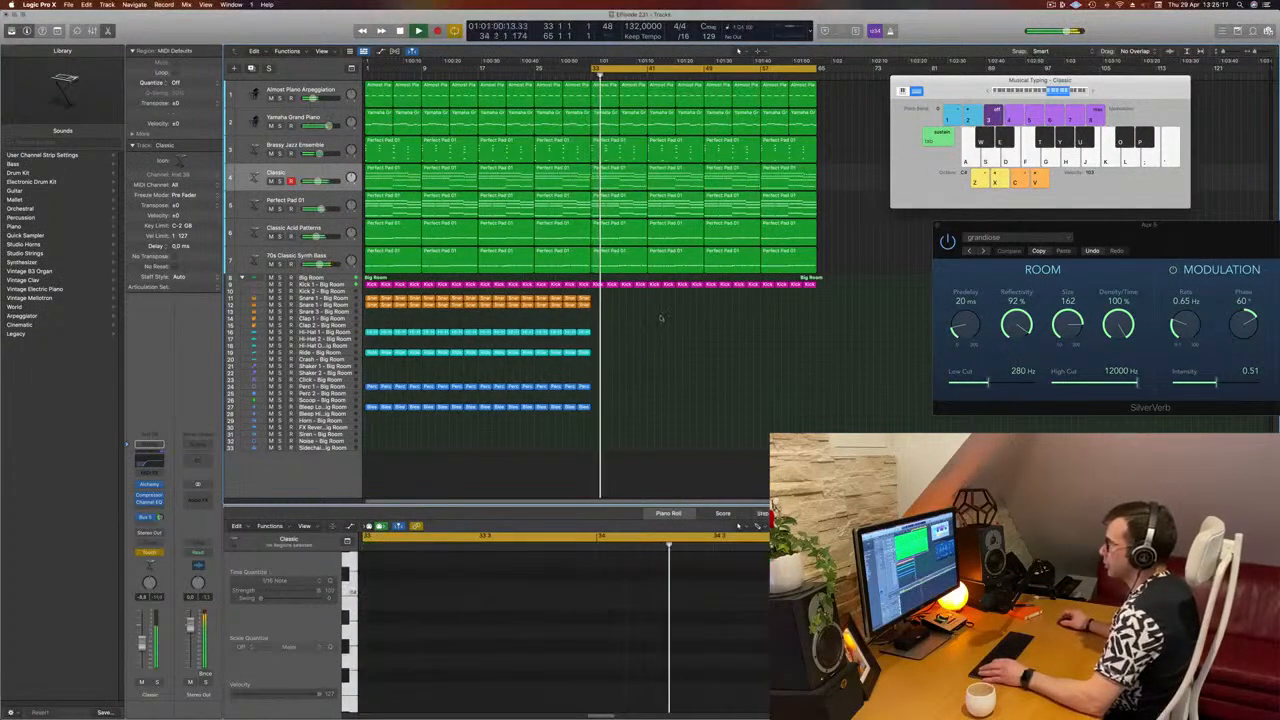
{"action": "left_click_drag", "start_coordinate": [316, 189], "coordinate": [322, 230]}
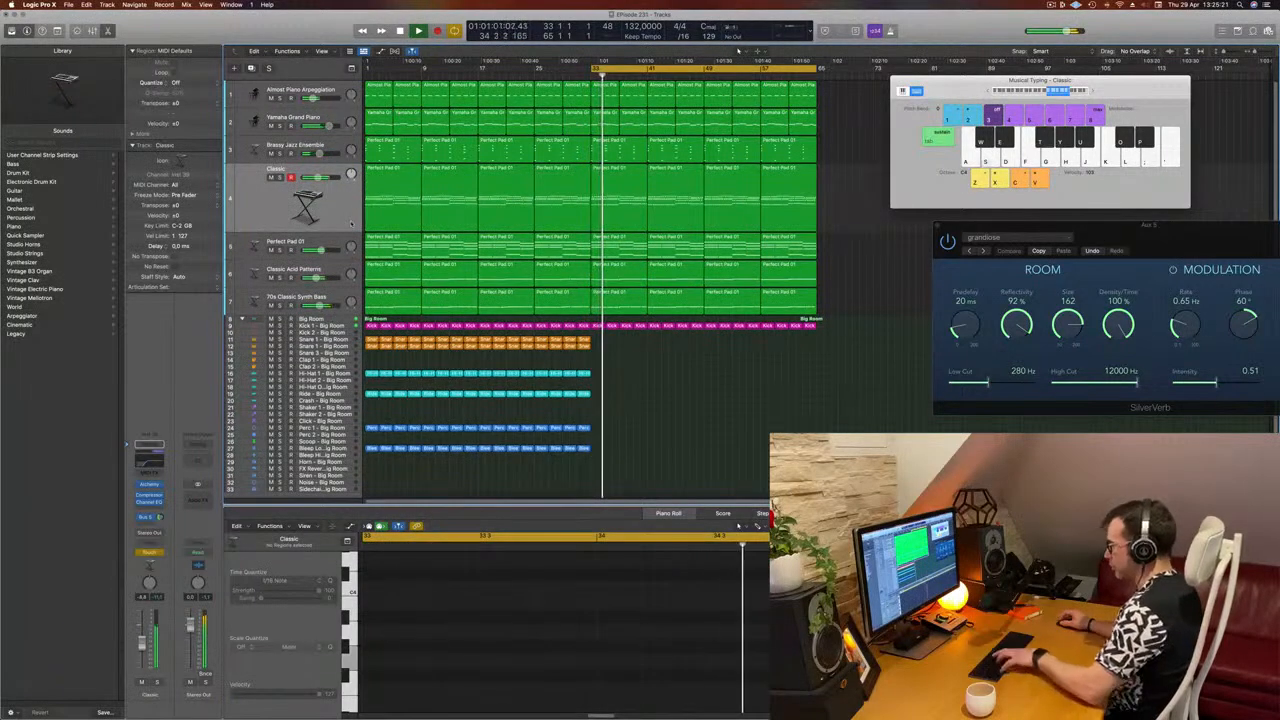
{"action": "key", "text": "super+k"}
{"action": "key", "text": "z"}
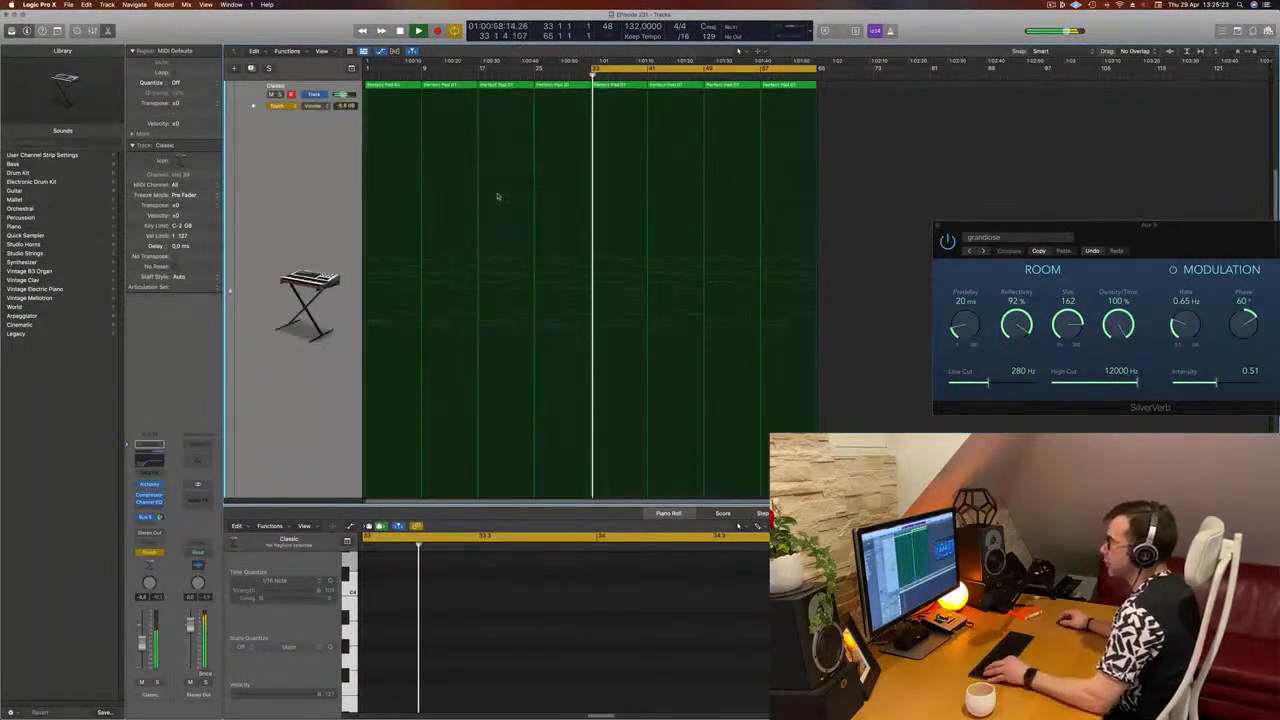
{"action": "key", "text": "super+Up"}
{"action": "key", "text": "super+Up"}
{"action": "key", "text": "super+Up"}
{"action": "key", "text": "super+Up"}
{"action": "left_click", "coordinate": [317, 106]}
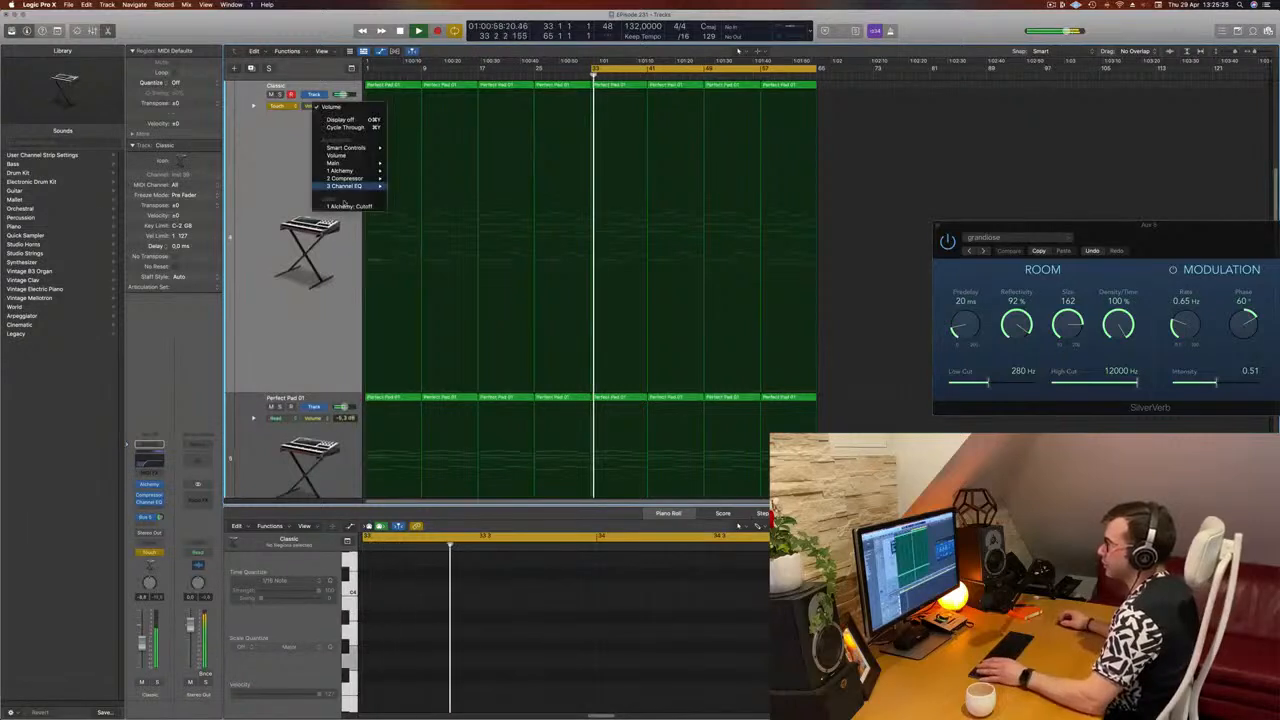
{"action": "left_click", "coordinate": [349, 206]}
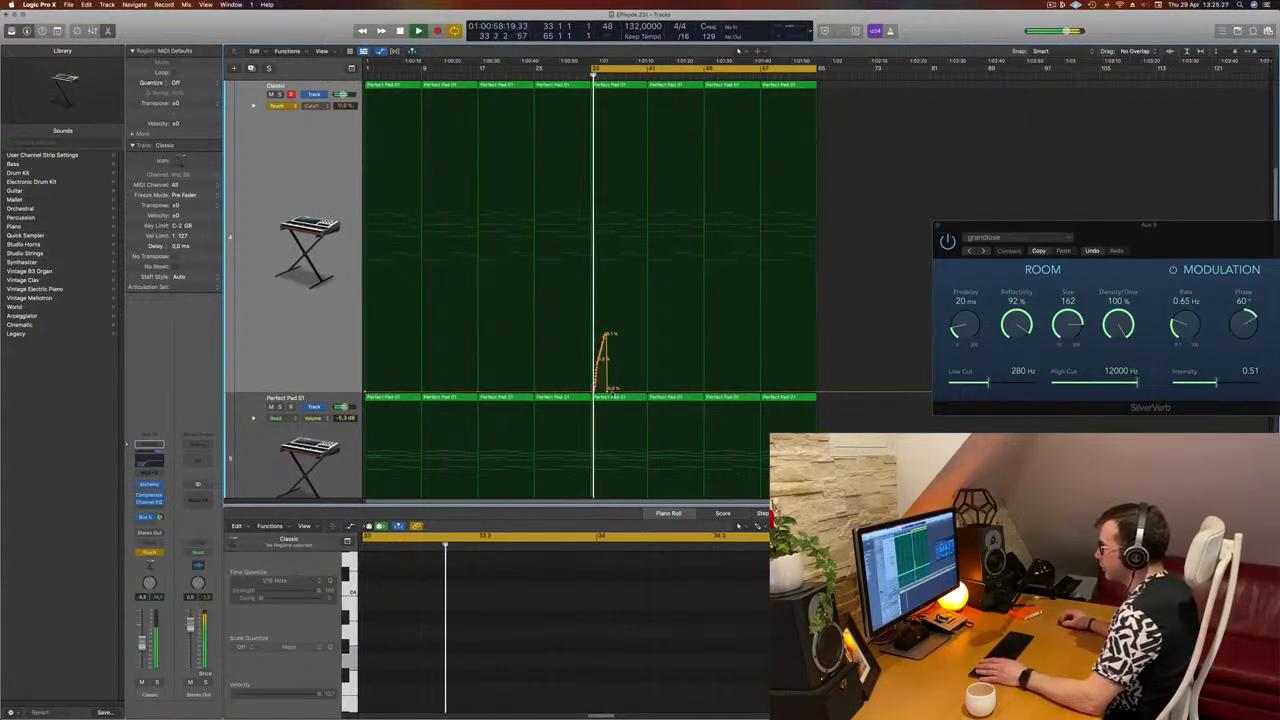
Replace the recorded Cutoff curve on the Classic track with a ramp from 0% at bar 33 to about 9% at bar 41.
{"action": "key", "text": "space"}
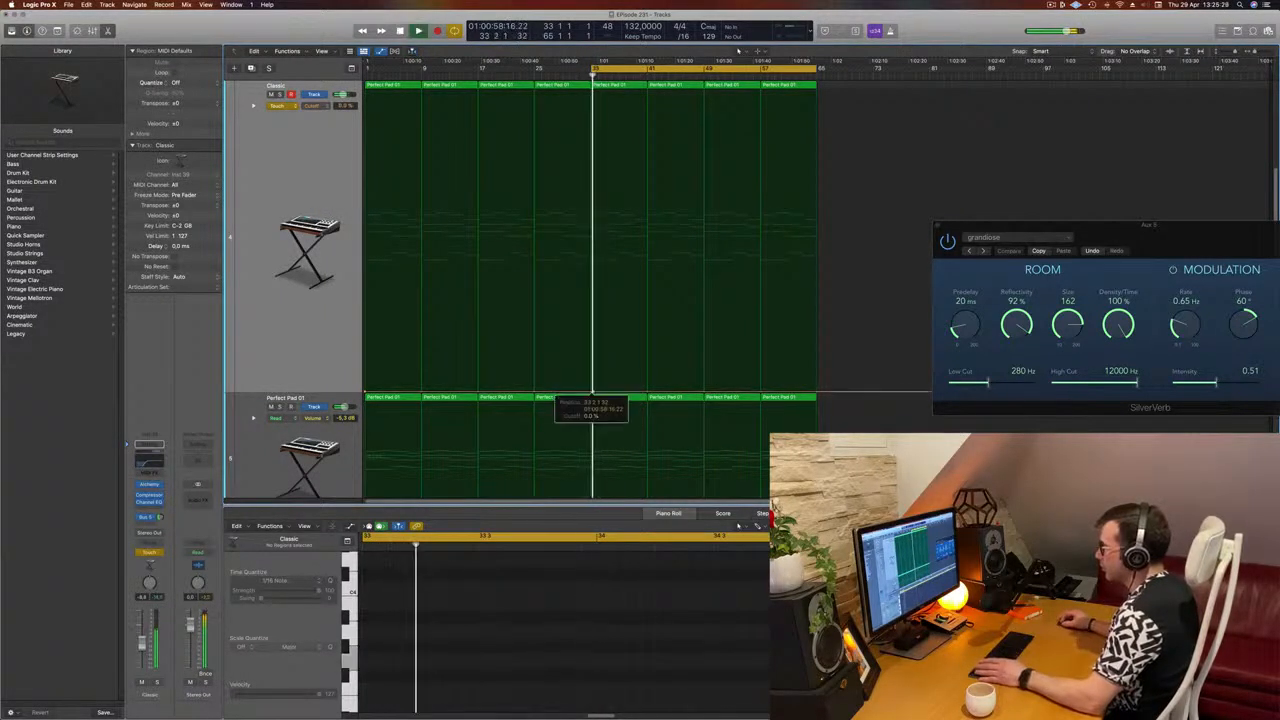
{"action": "key", "text": "space"}
{"action": "key", "text": "space"}
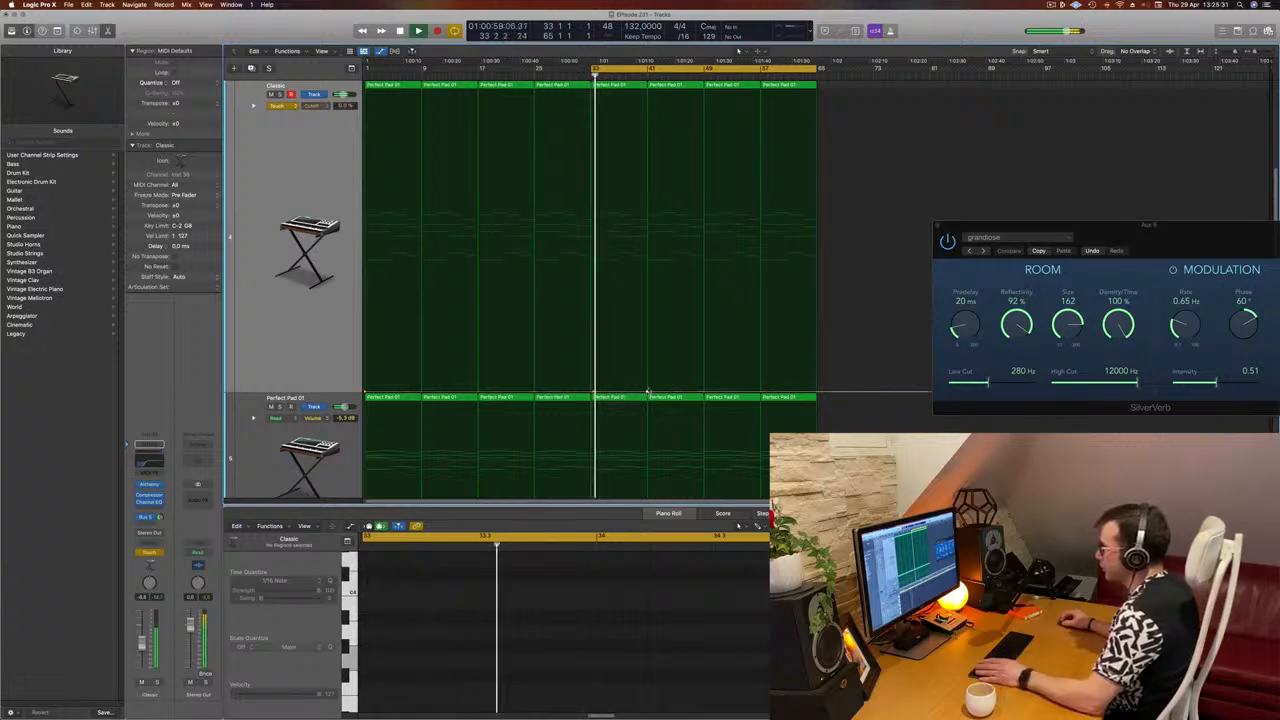
{"action": "left_click_drag", "start_coordinate": [648, 392], "coordinate": [649, 360]}
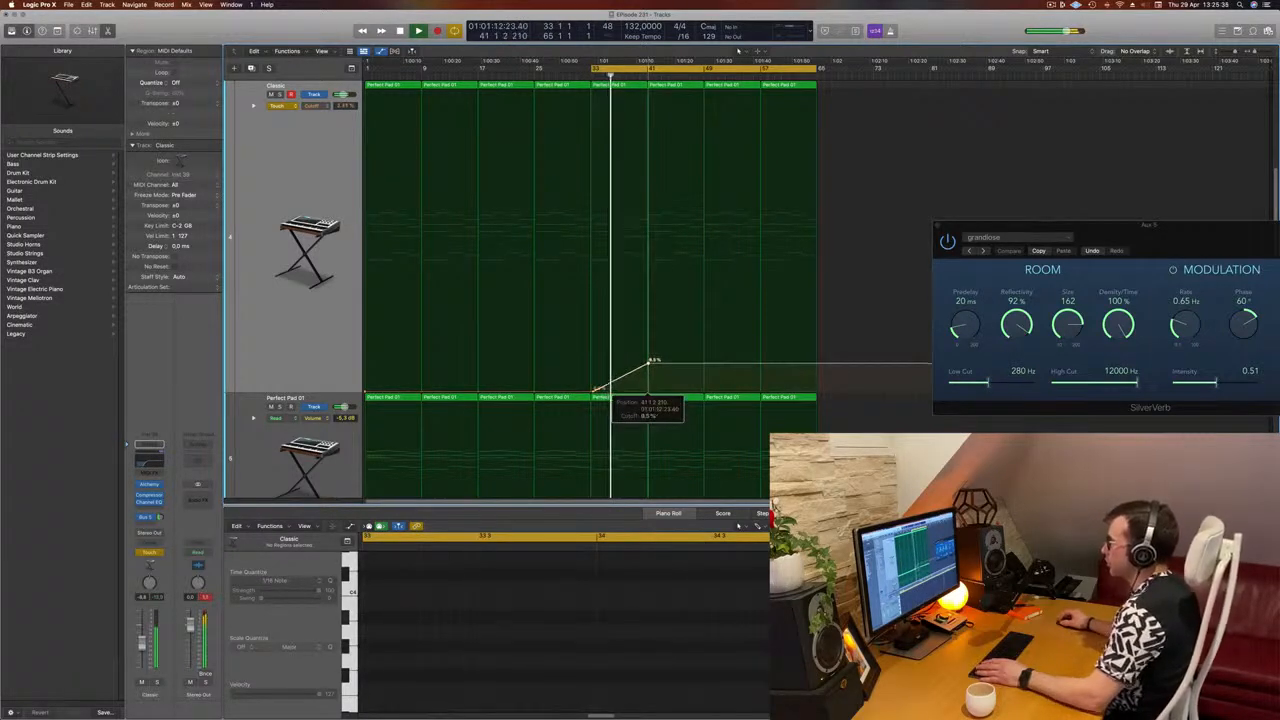
Delete all Almost Piano Arpeggiation regions from bar 41 to bar 65.
{"action": "scroll", "coordinate": [668, 350], "scroll_direction": "down", "scroll_amount": 5}
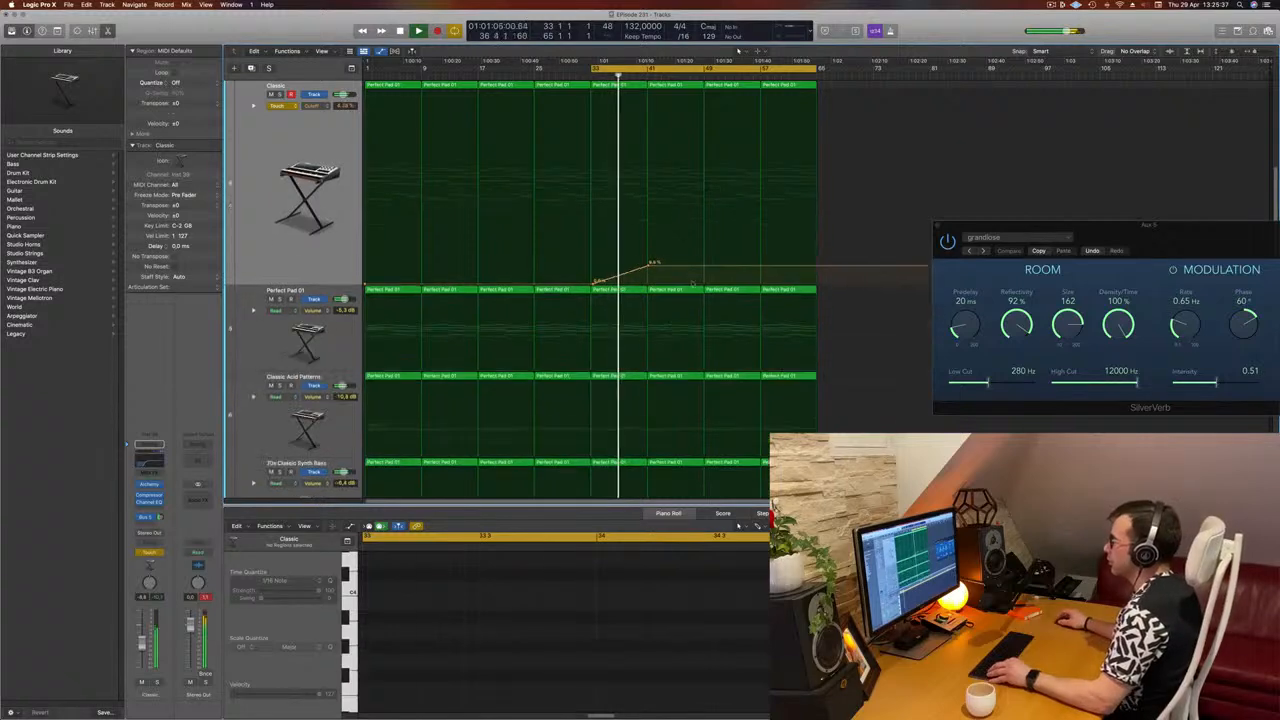
{"action": "scroll", "coordinate": [687, 279], "scroll_direction": "up", "scroll_amount": 2}
{"action": "scroll", "coordinate": [685, 279], "scroll_direction": "up", "scroll_amount": 2}
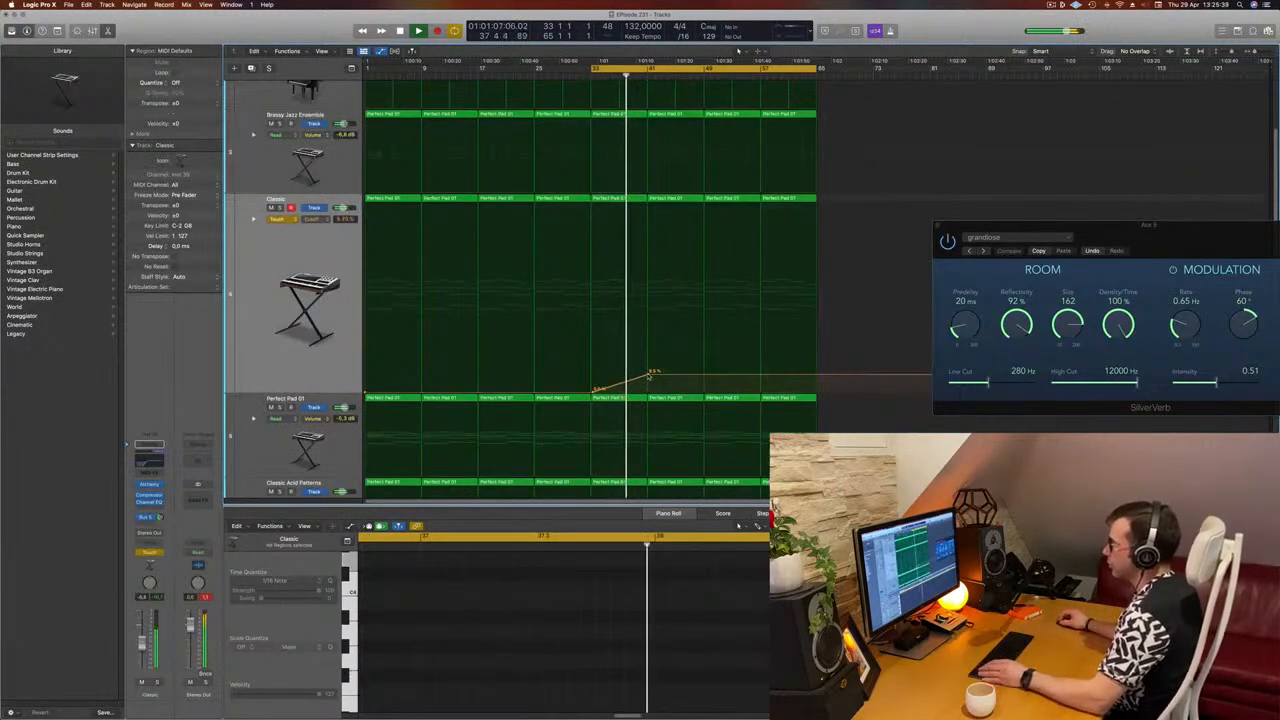
{"action": "scroll", "coordinate": [686, 316], "scroll_direction": "up", "scroll_amount": 4}
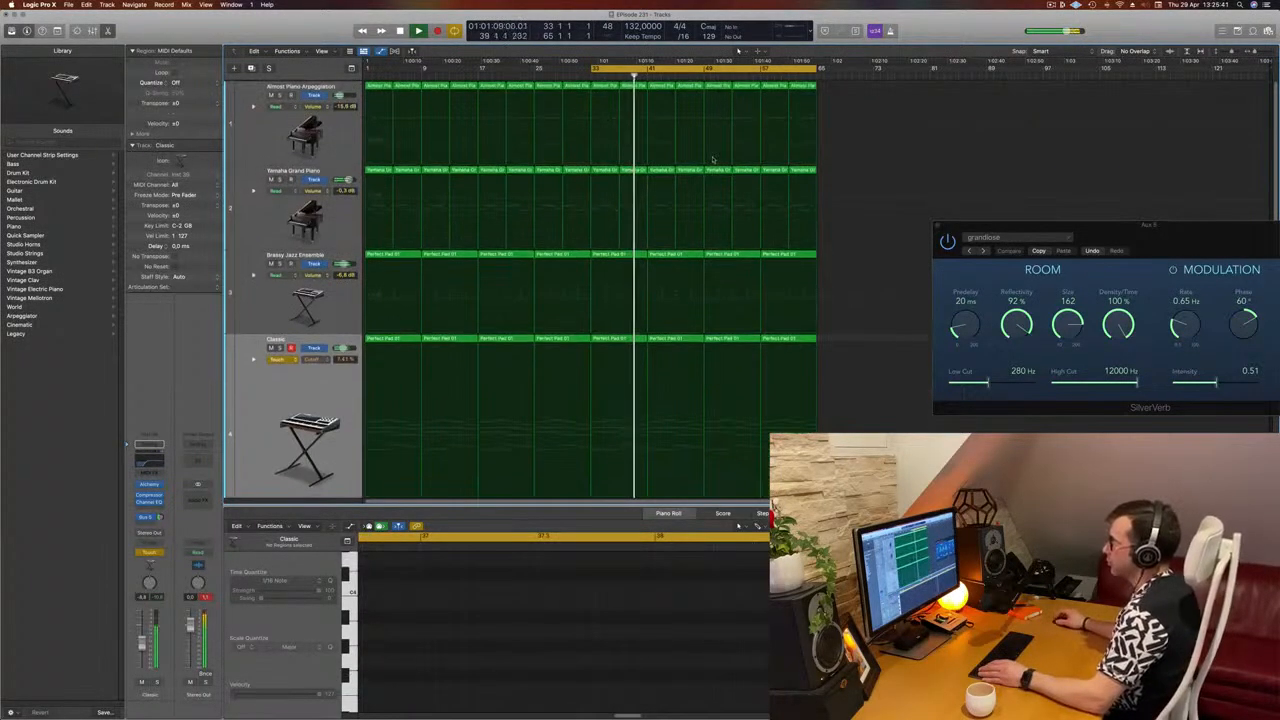
{"action": "left_click", "coordinate": [680, 88]}
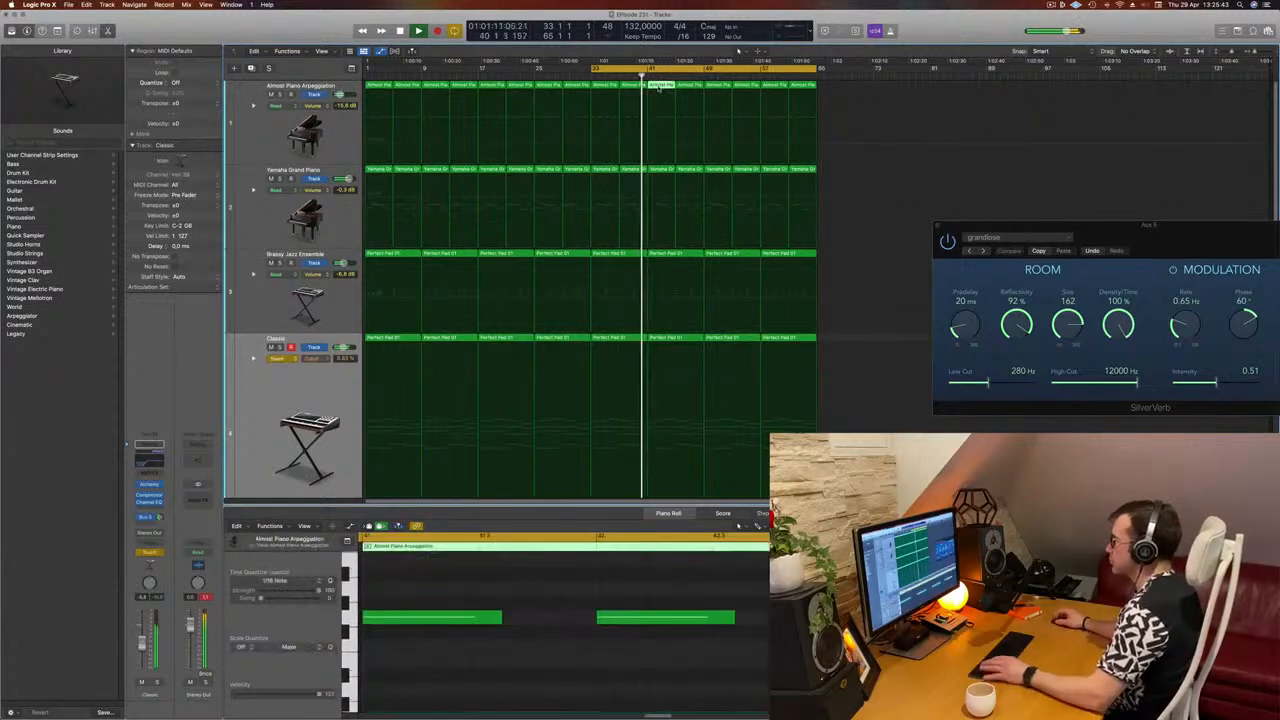
{"action": "key", "text": "Delete"}
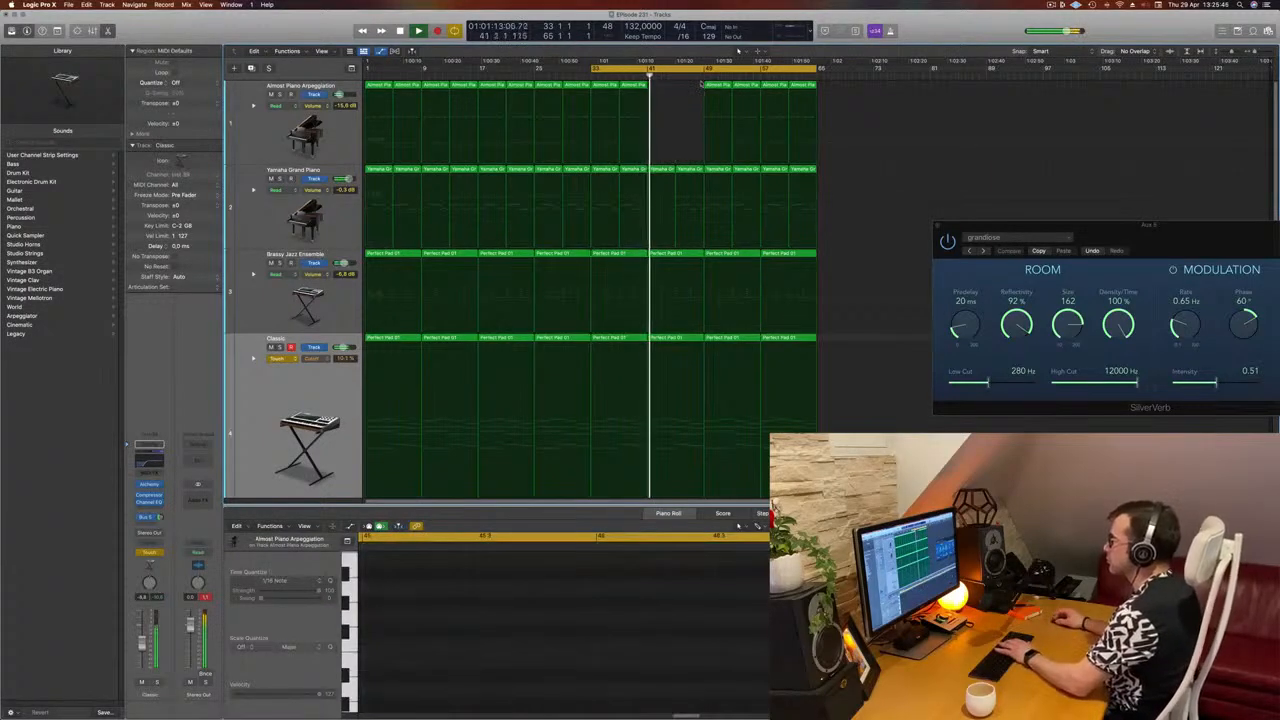
{"action": "left_click", "coordinate": [716, 88]}
{"action": "key", "text": "Delete"}
{"action": "left_click", "coordinate": [742, 88]}
{"action": "key", "text": "Delete"}
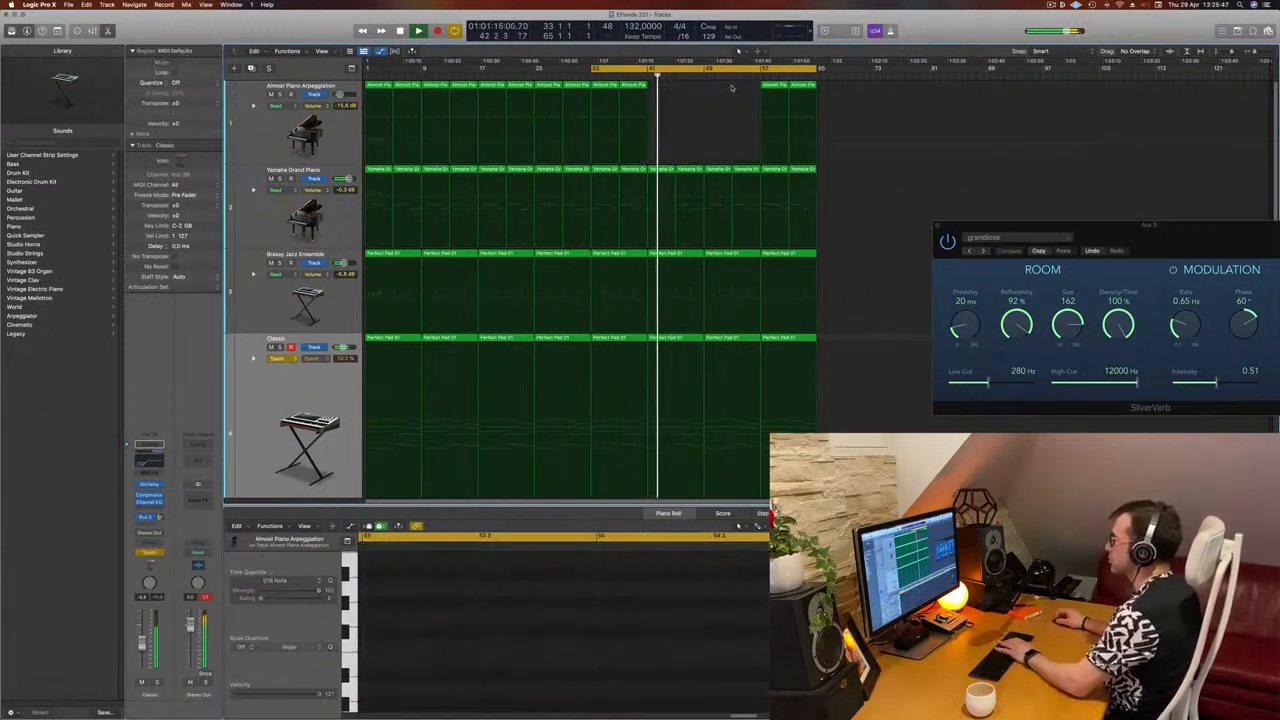
{"action": "left_click_drag", "start_coordinate": [731, 88], "coordinate": [868, 90]}
{"action": "key", "text": "Delete"}
Set the Classic Acid Patterns track's automation mode to Touch and write Cutoff automation from its Alchemy synth, then close the synth window.
{"action": "scroll", "coordinate": [746, 172], "scroll_direction": "down", "scroll_amount": 3}
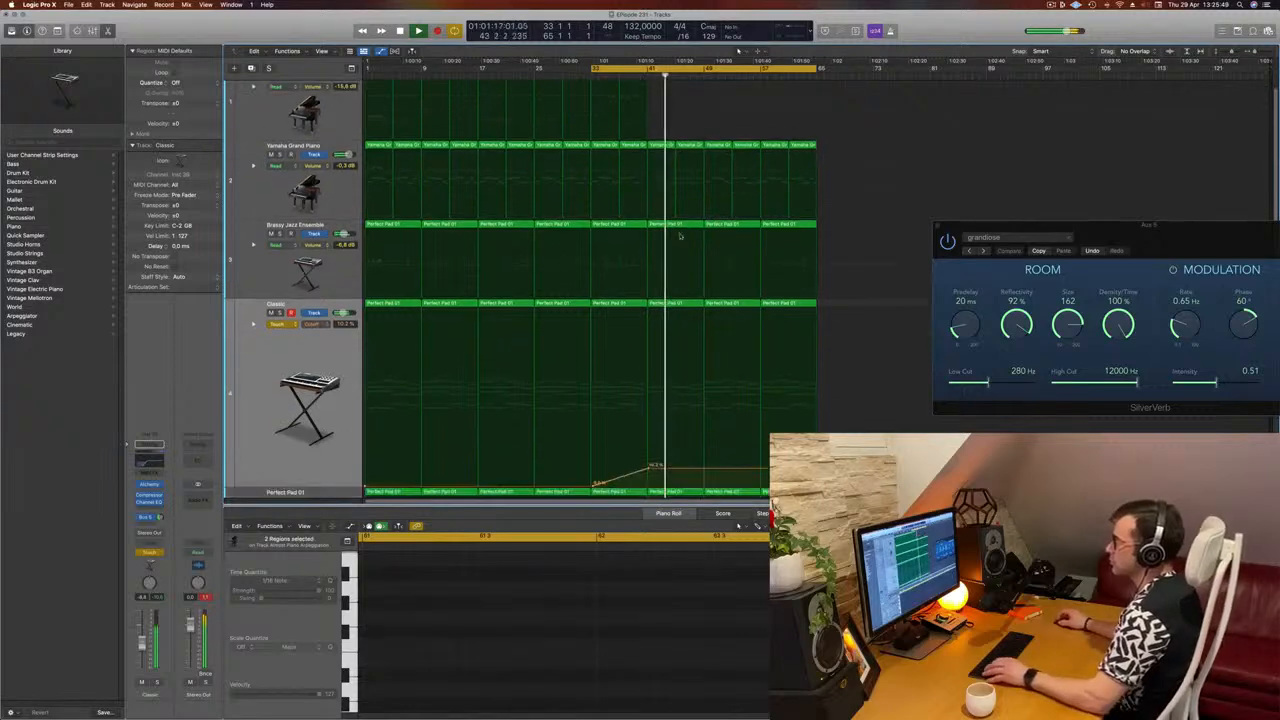
{"action": "scroll", "coordinate": [440, 353], "scroll_direction": "down", "scroll_amount": 5}
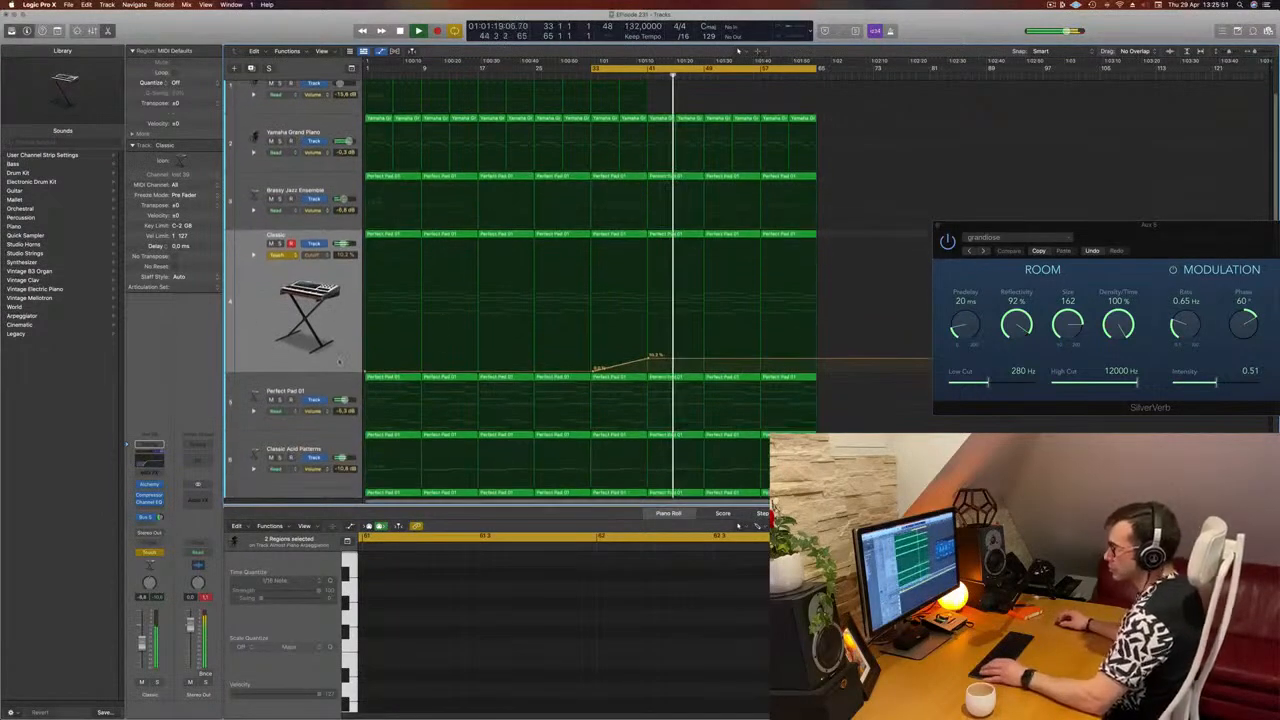
{"action": "scroll", "coordinate": [332, 394], "scroll_direction": "down", "scroll_amount": 3}
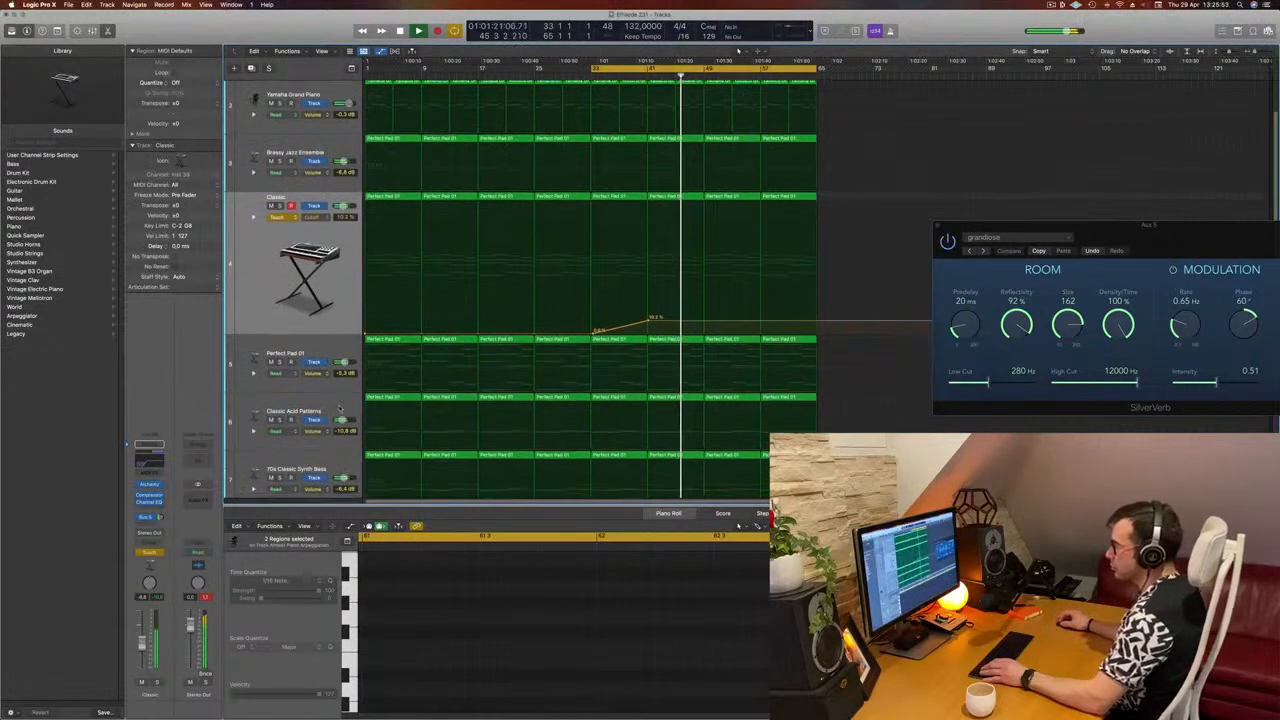
{"action": "left_click", "coordinate": [332, 408]}
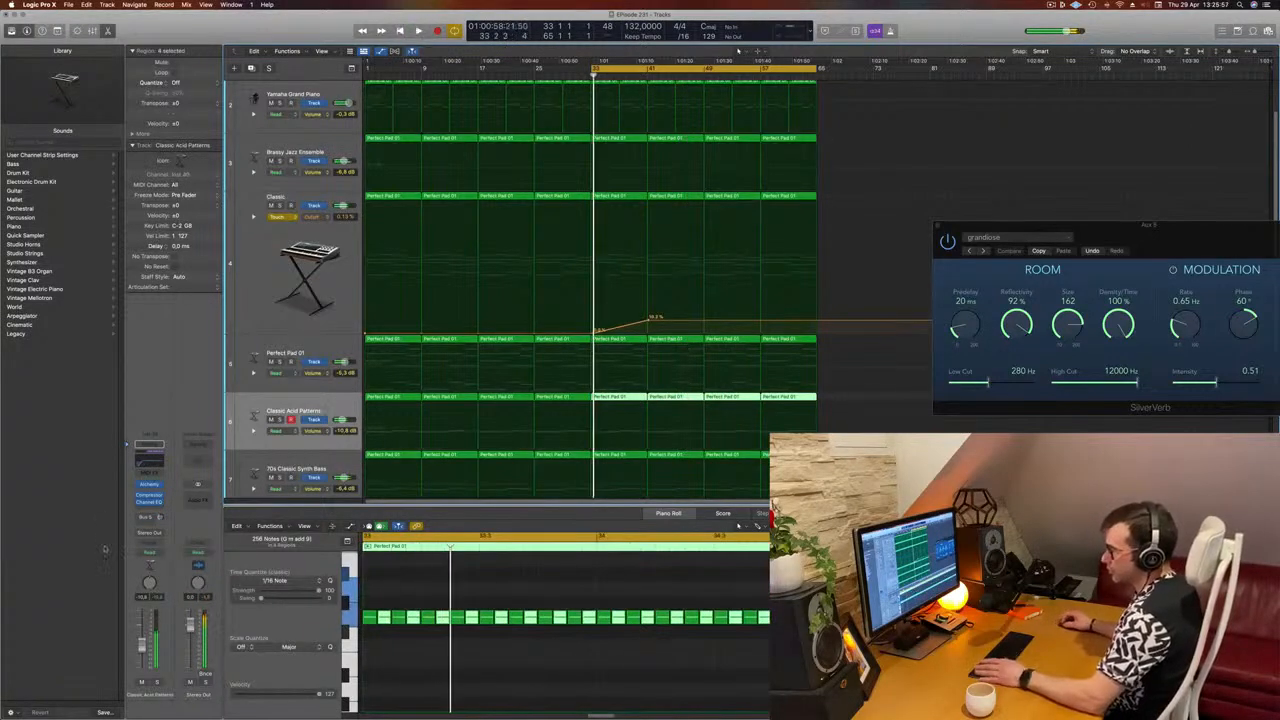
{"action": "left_click", "coordinate": [148, 552]}
{"action": "left_click", "coordinate": [147, 561]}
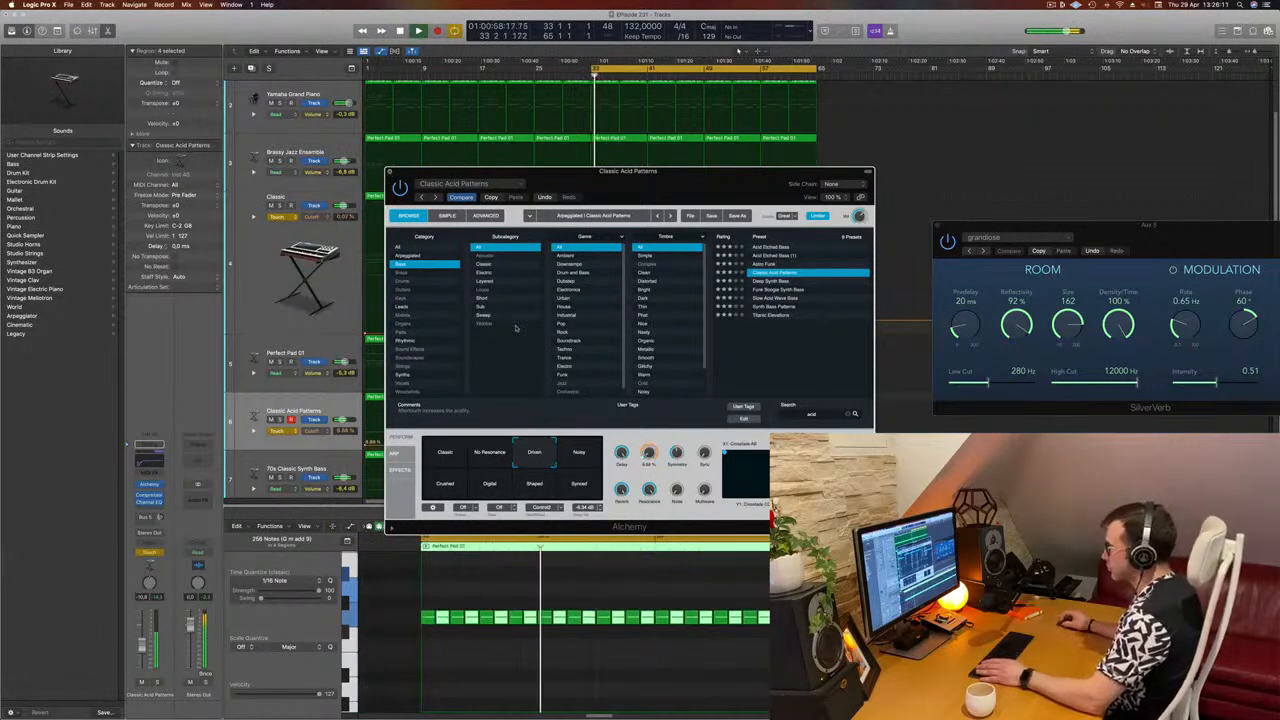
{"action": "key", "text": "super+w"}
Shape the Cutoff curves: Classic Acid Patterns up to about 50% before bar 41, about 12% there, 49% at bar 49; Classic about 4% at bar 49.
{"action": "left_click", "coordinate": [600, 445]}
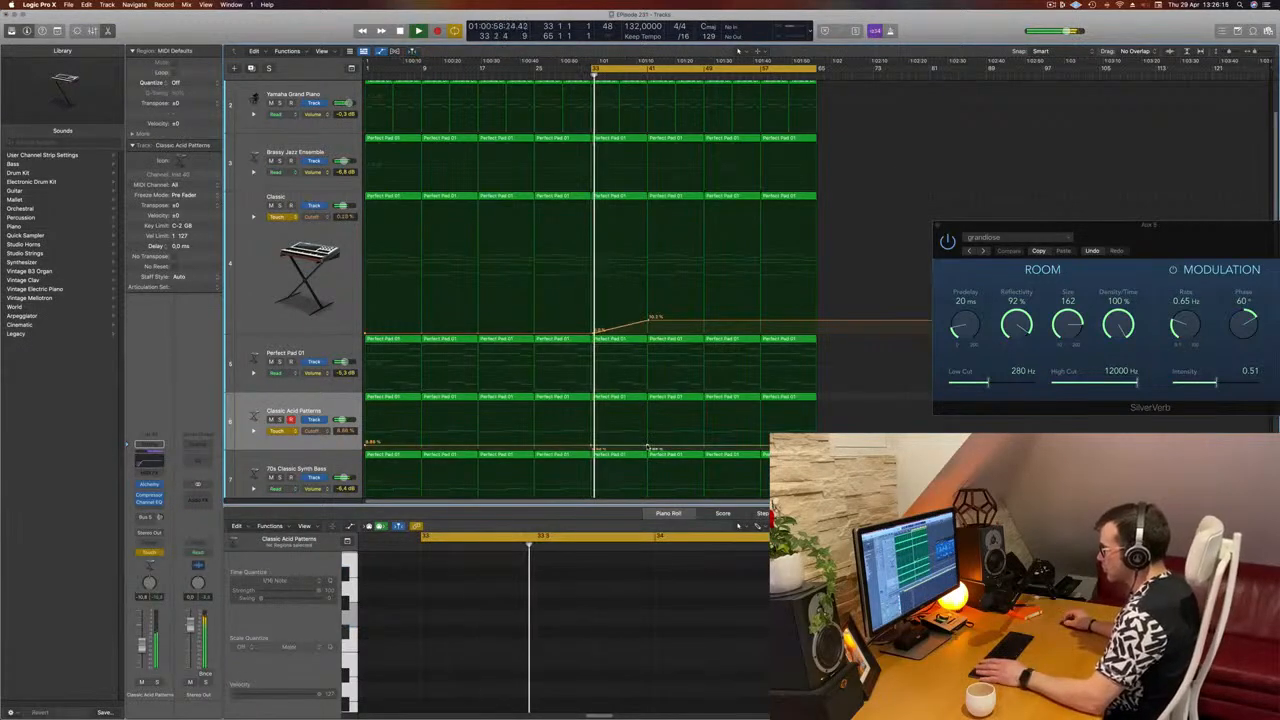
{"action": "mouse_move", "coordinate": [648, 447]}
{"action": "left_mouse_down"}
{"action": "mouse_move", "coordinate": [618, 431]}
{"action": "mouse_move", "coordinate": [651, 426]}
{"action": "mouse_move", "coordinate": [650, 446]}
{"action": "left_mouse_up"}
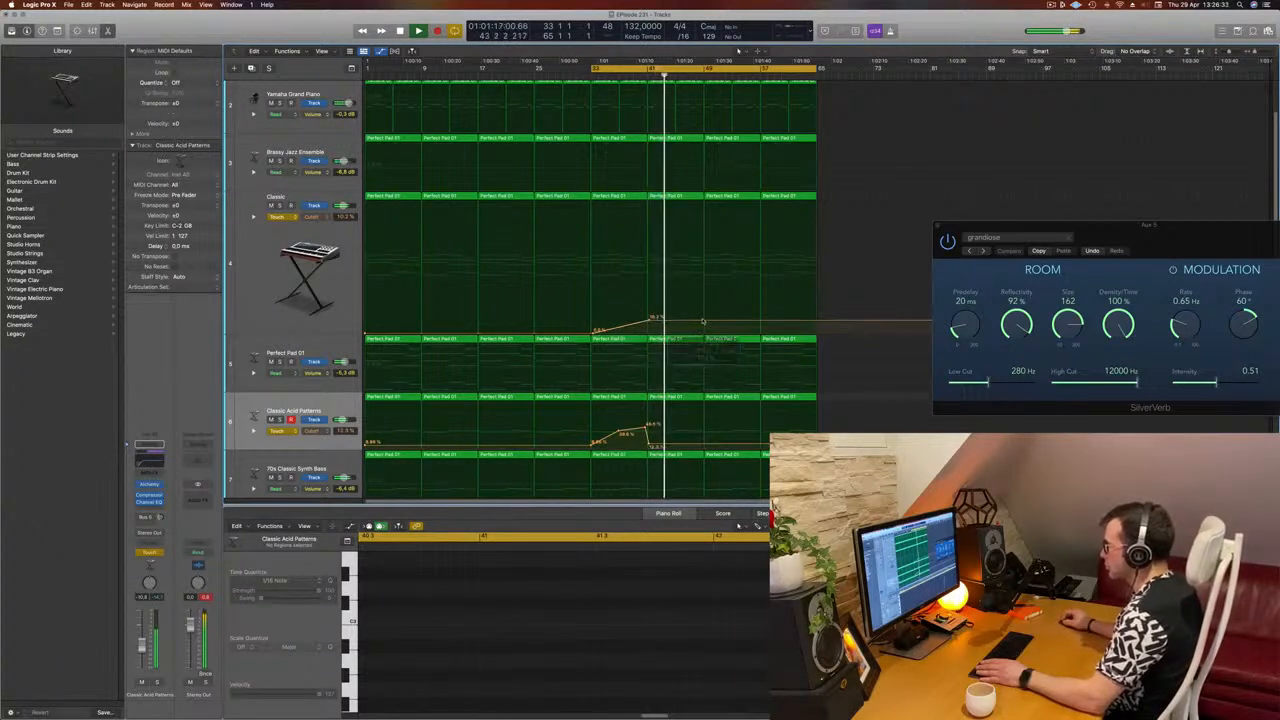
{"action": "left_click_drag", "start_coordinate": [704, 321], "coordinate": [704, 329]}
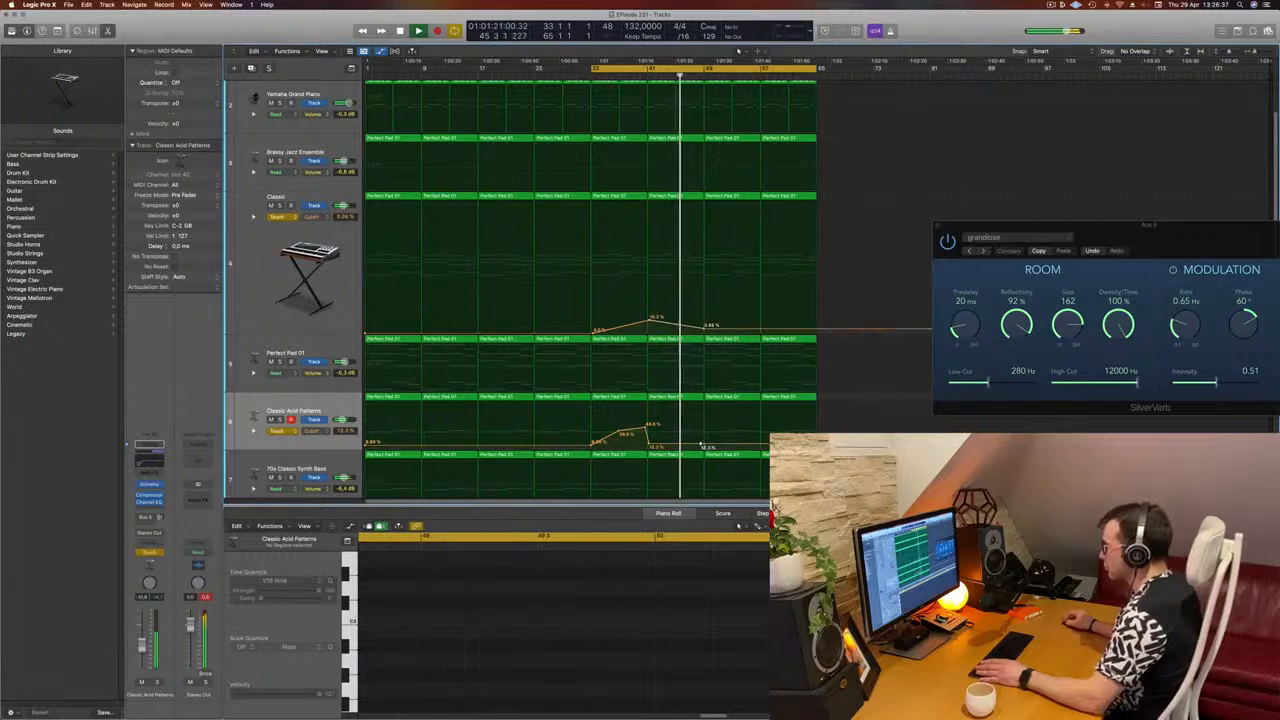
{"action": "left_click_drag", "start_coordinate": [701, 446], "coordinate": [702, 425]}
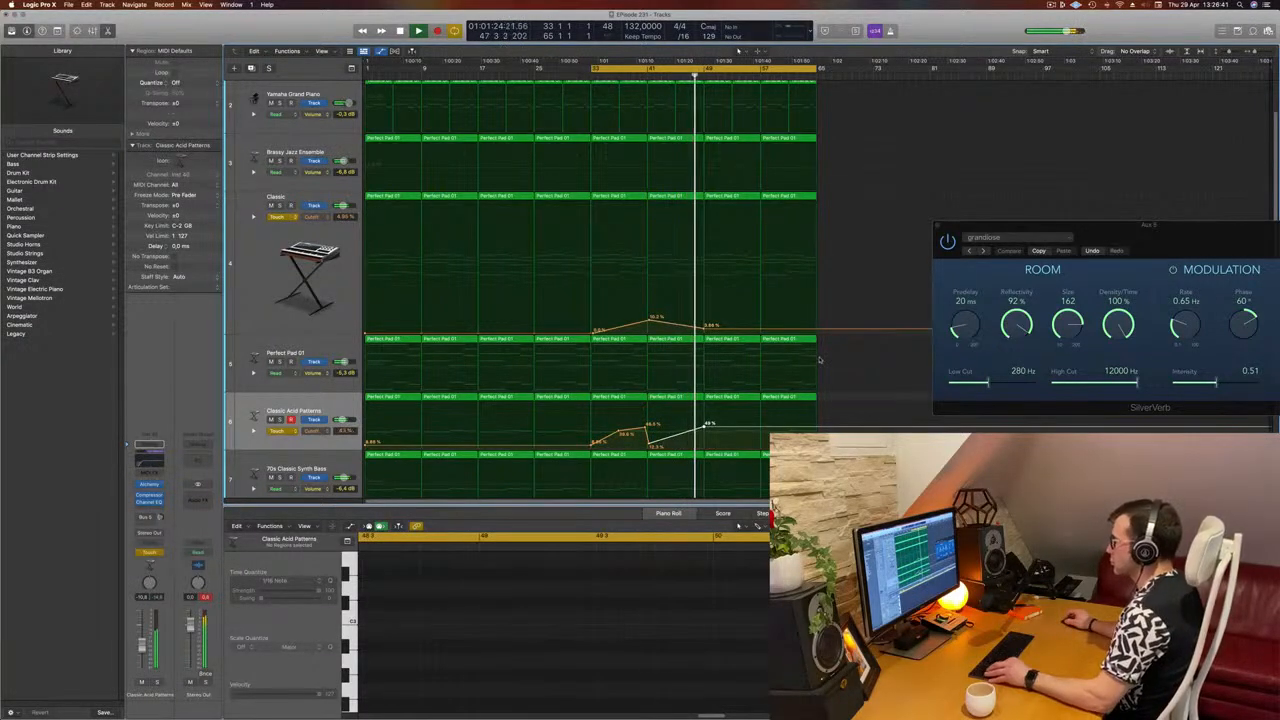
Delete the kick regions and the 70s Classic Synth Bass regions from bar 49 to the end.
{"action": "scroll", "coordinate": [830, 352], "scroll_direction": "down", "scroll_amount": 1}
{"action": "scroll", "coordinate": [828, 346], "scroll_direction": "down", "scroll_amount": 3}
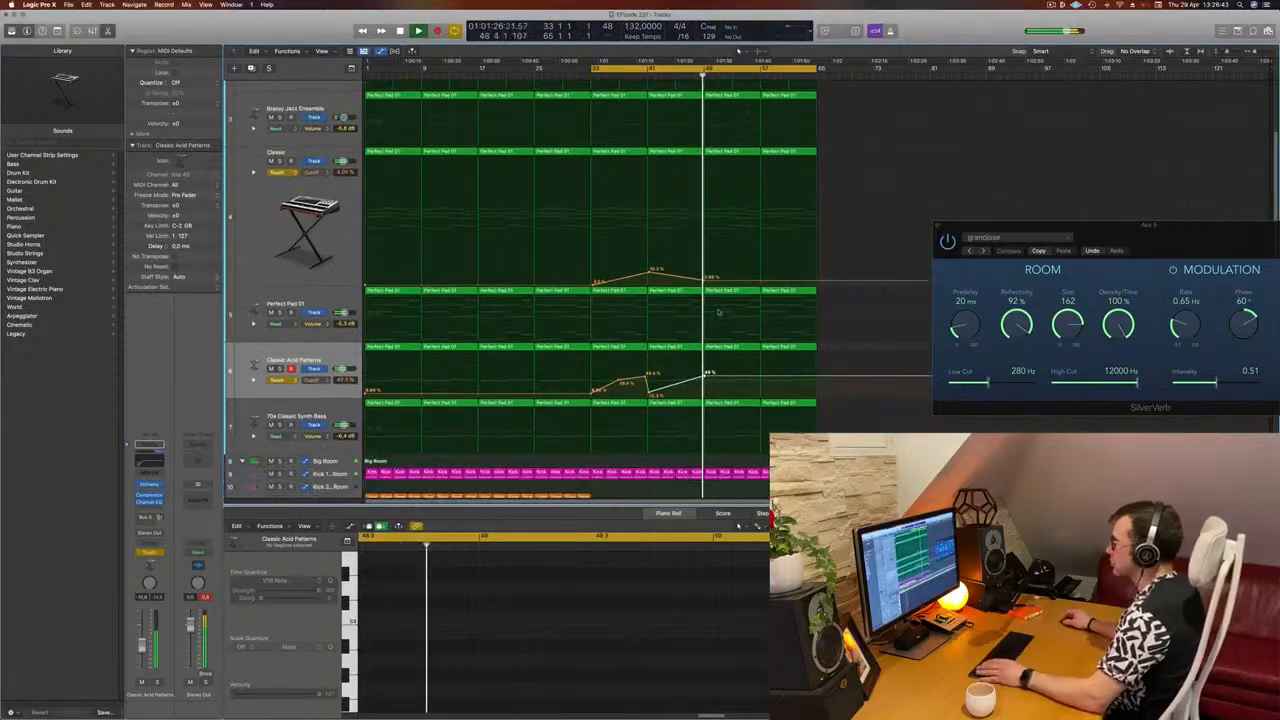
{"action": "left_click", "coordinate": [751, 463]}
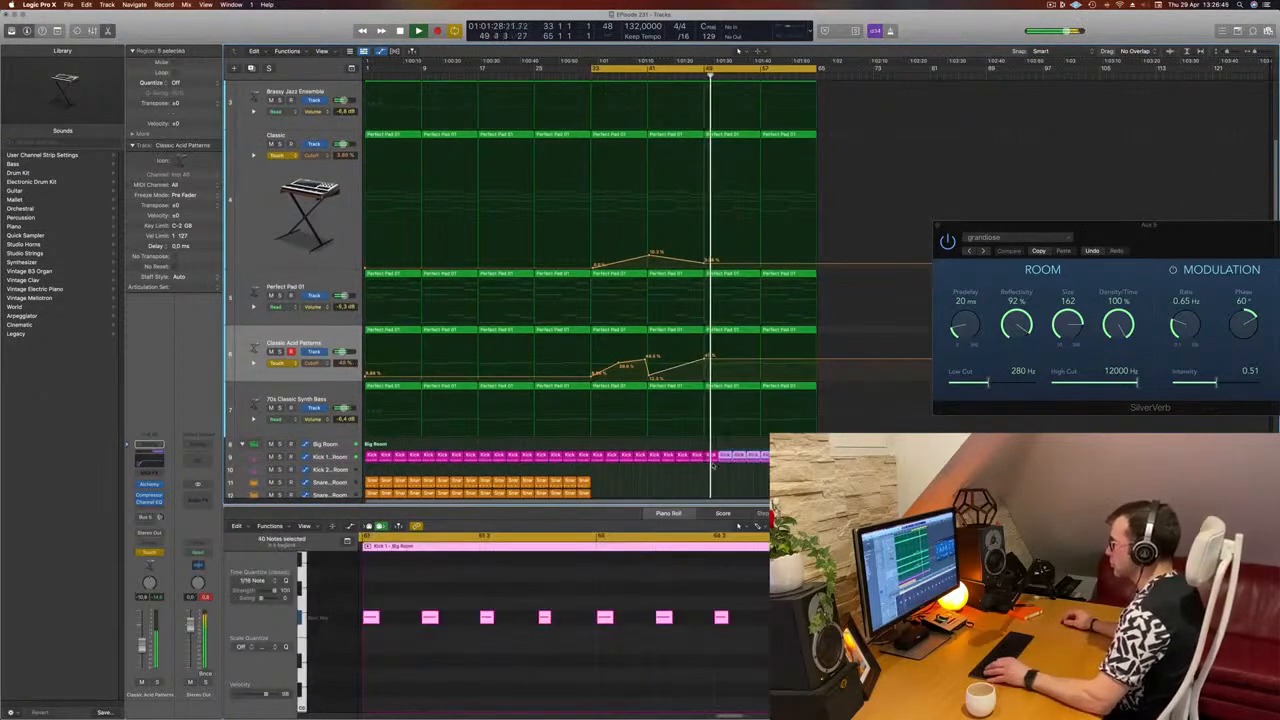
{"action": "key", "text": "Delete"}
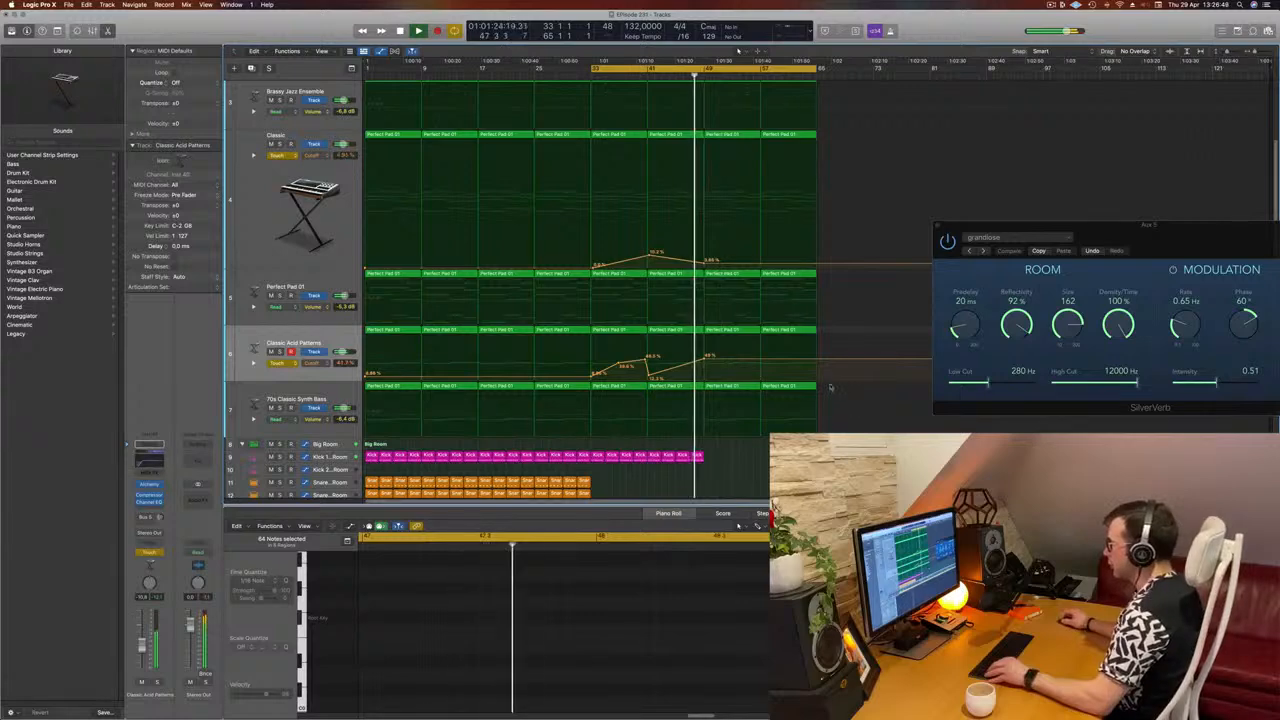
{"action": "left_click", "coordinate": [742, 387]}
{"action": "key", "text": "Delete"}
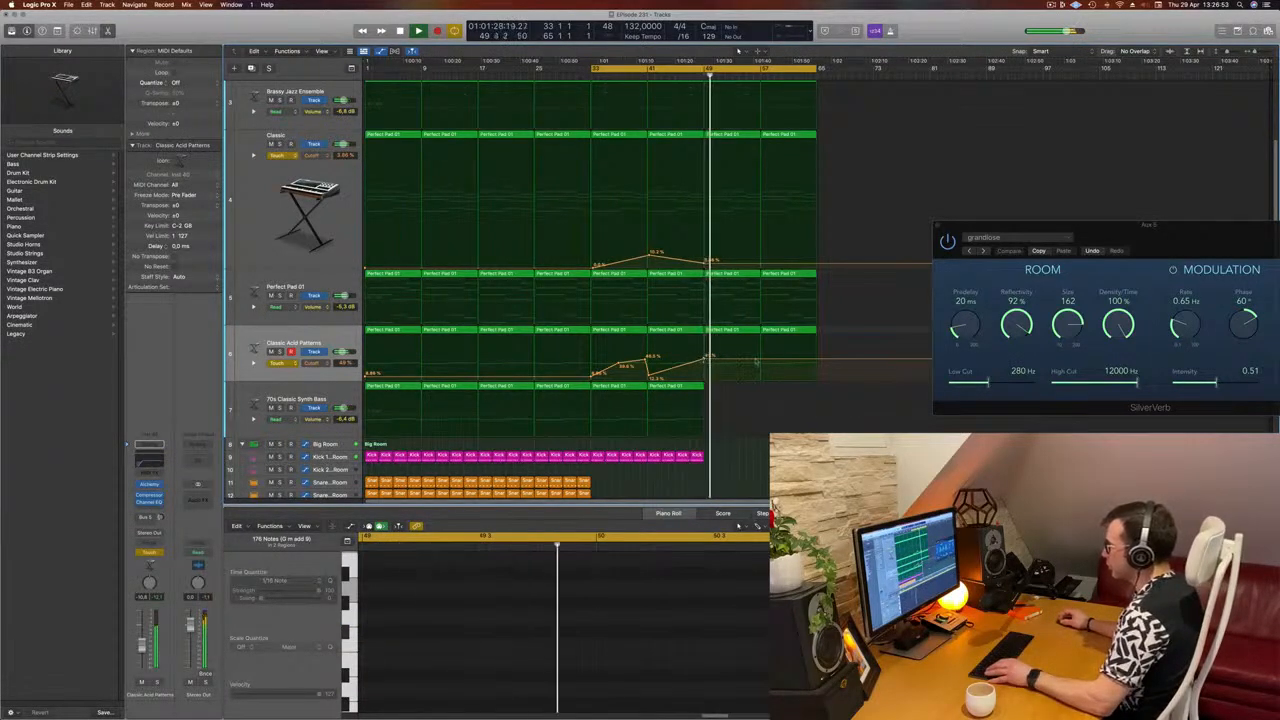
Lower the Cutoff automation of Classic Acid Patterns and Classic to 0% at bar 57, and hide the Piano Roll editor.
{"action": "left_click_drag", "start_coordinate": [761, 359], "coordinate": [761, 380]}
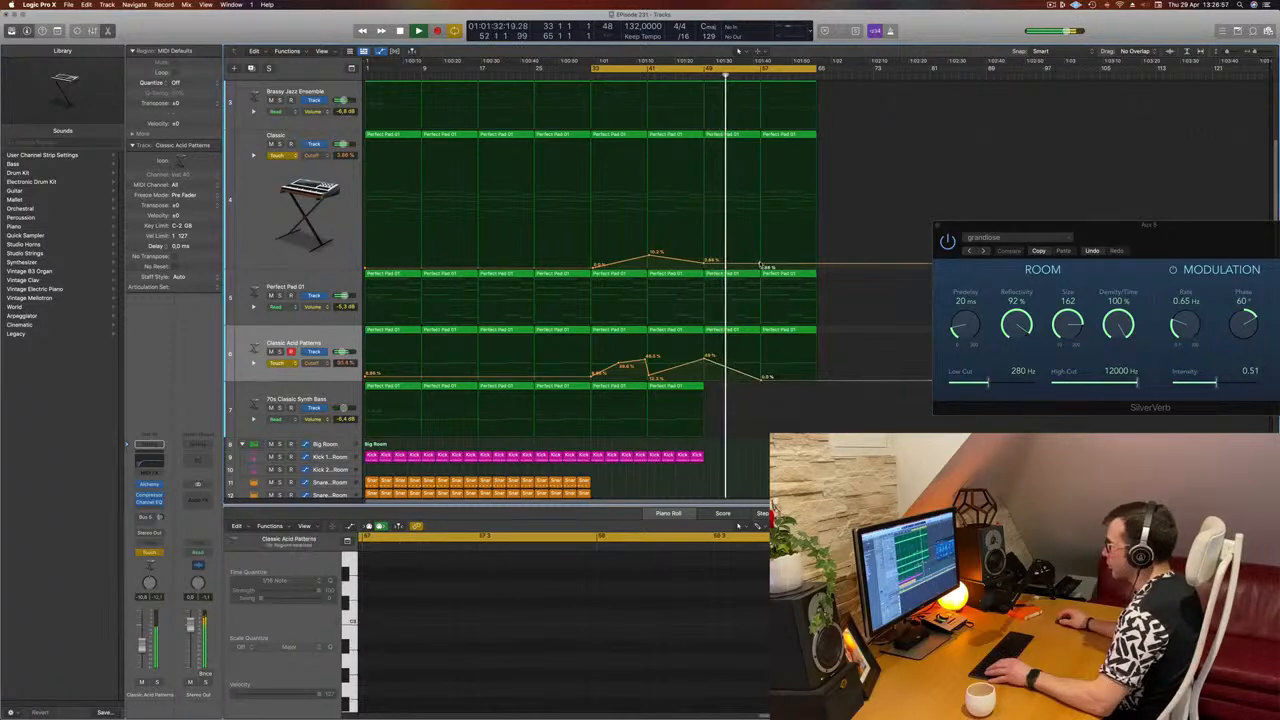
{"action": "left_click", "coordinate": [760, 270]}
{"action": "key", "text": "e"}
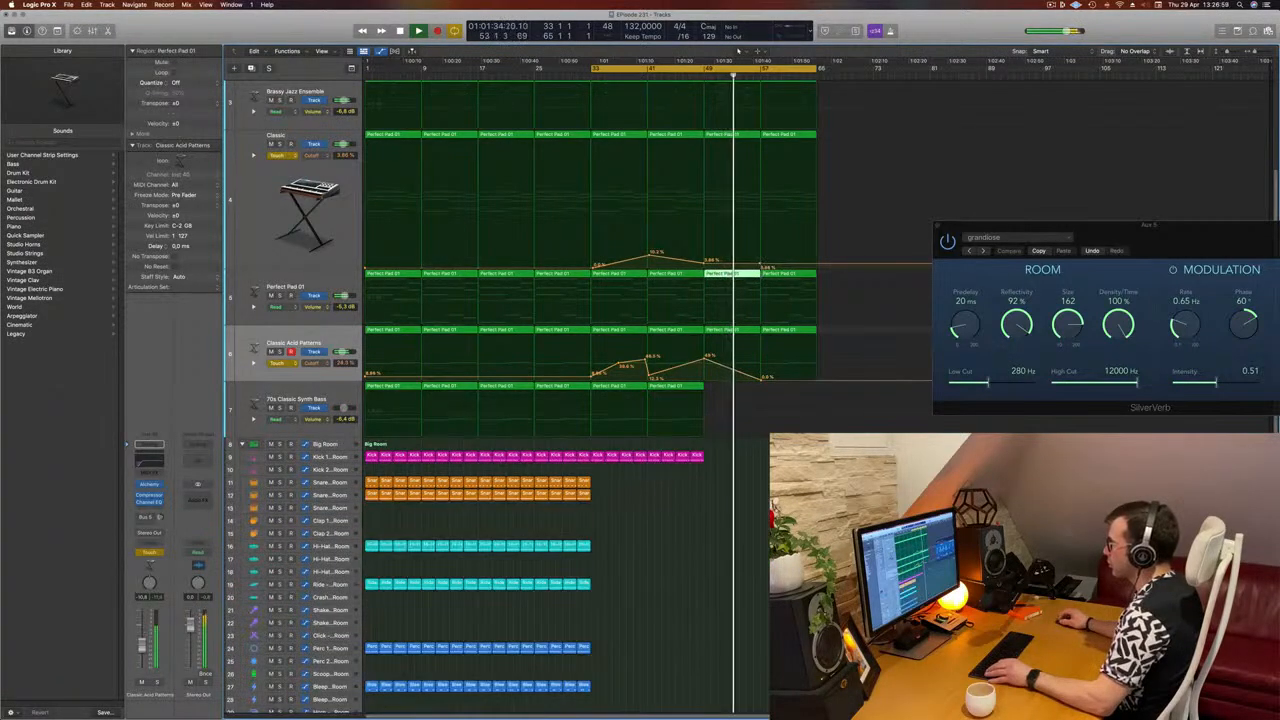
Delete the two Brassy Jazz Ensemble regions from bar 49 to bar 65.
{"action": "scroll", "coordinate": [770, 215], "scroll_direction": "up", "scroll_amount": 2}
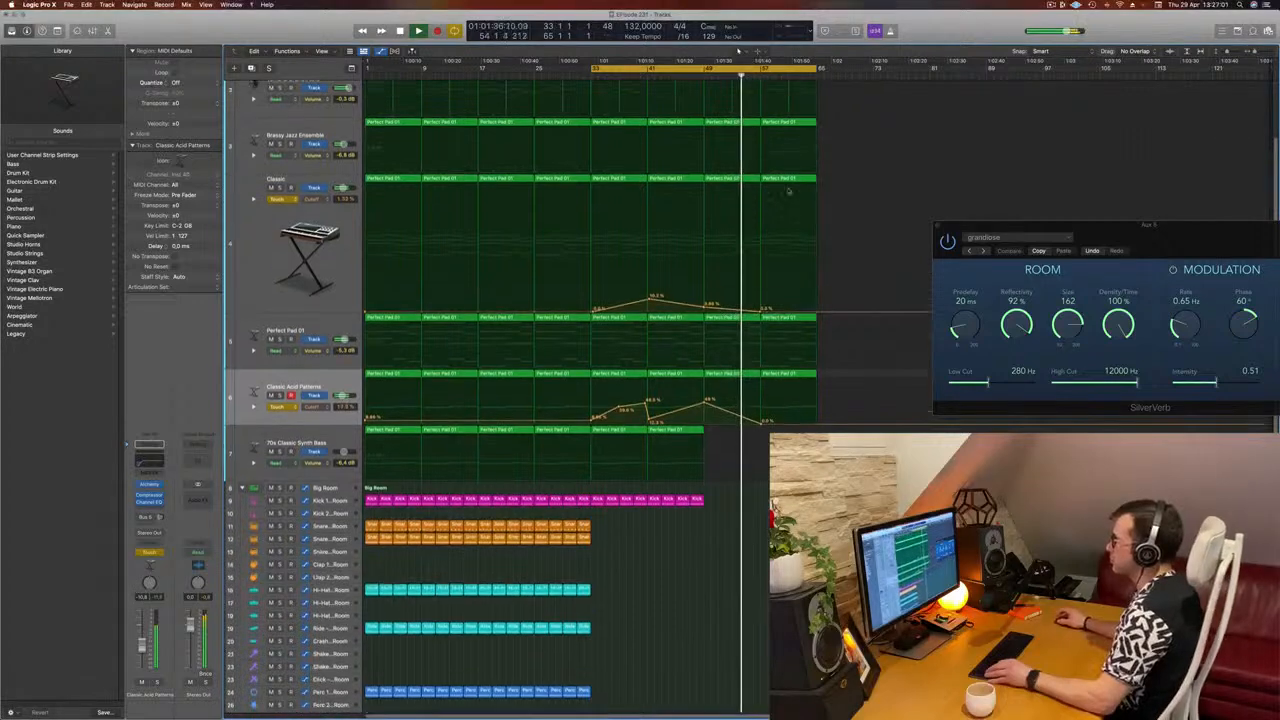
{"action": "scroll", "coordinate": [789, 192], "scroll_direction": "up", "scroll_amount": 1}
{"action": "left_click", "coordinate": [767, 146]}
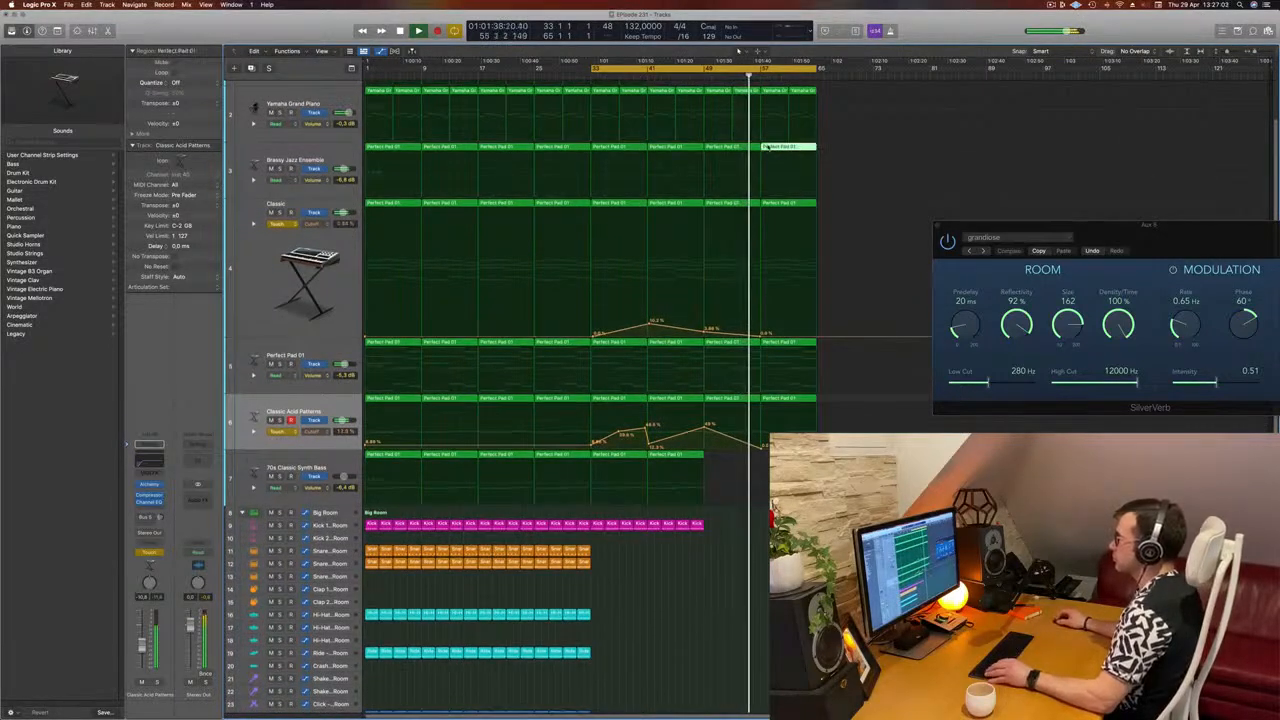
{"action": "left_click", "coordinate": [748, 150], "text": "shift"}
{"action": "key", "text": "Delete"}
Ramp the Classic track's Cutoff automation up from bar 57 to about 14% at bar 65.
{"action": "scroll", "coordinate": [748, 163], "scroll_direction": "up", "scroll_amount": 1}
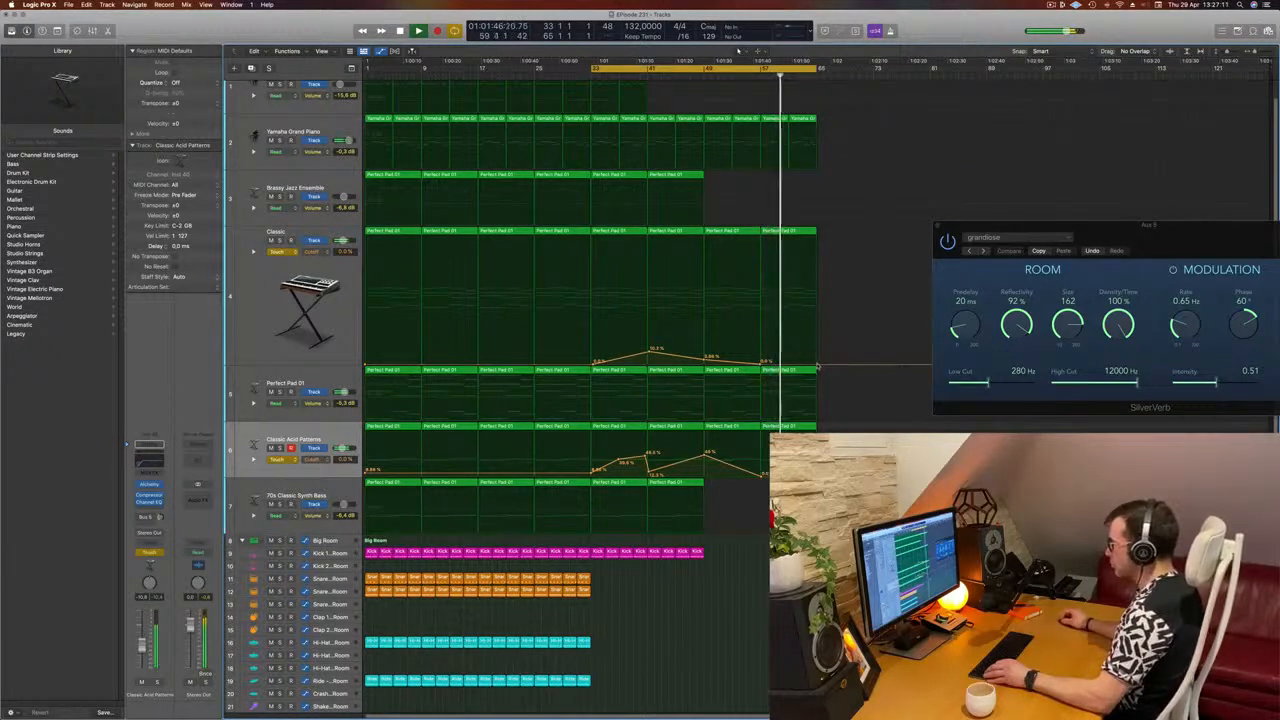
{"action": "left_click_drag", "start_coordinate": [818, 364], "coordinate": [818, 347]}
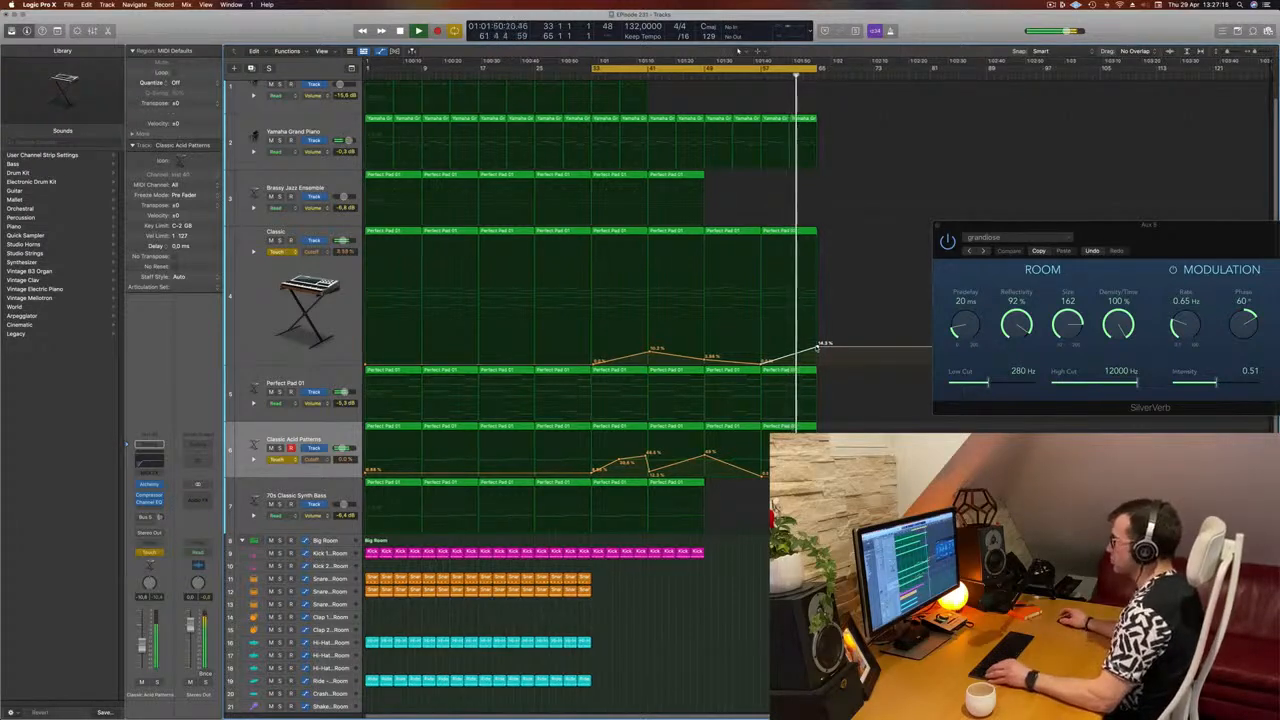